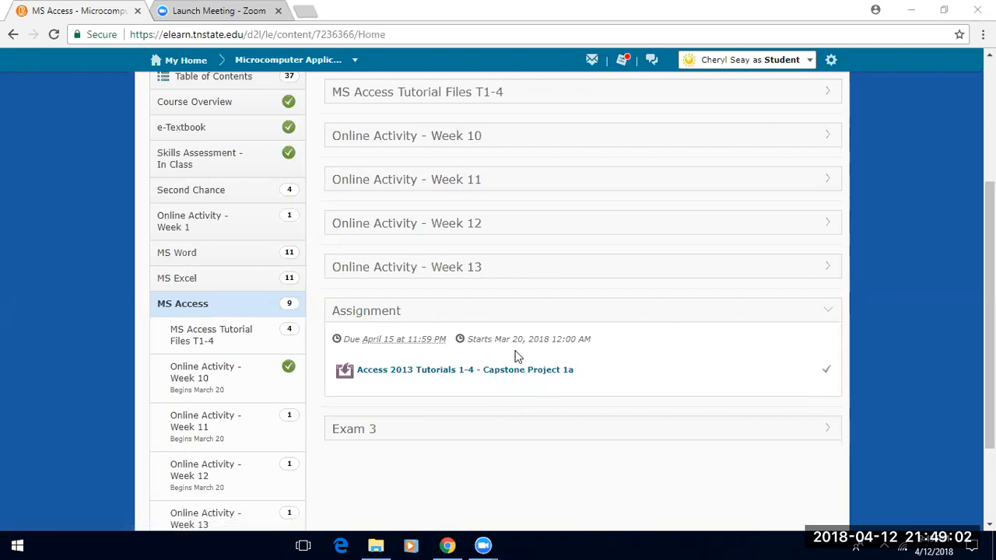
key(super+s)
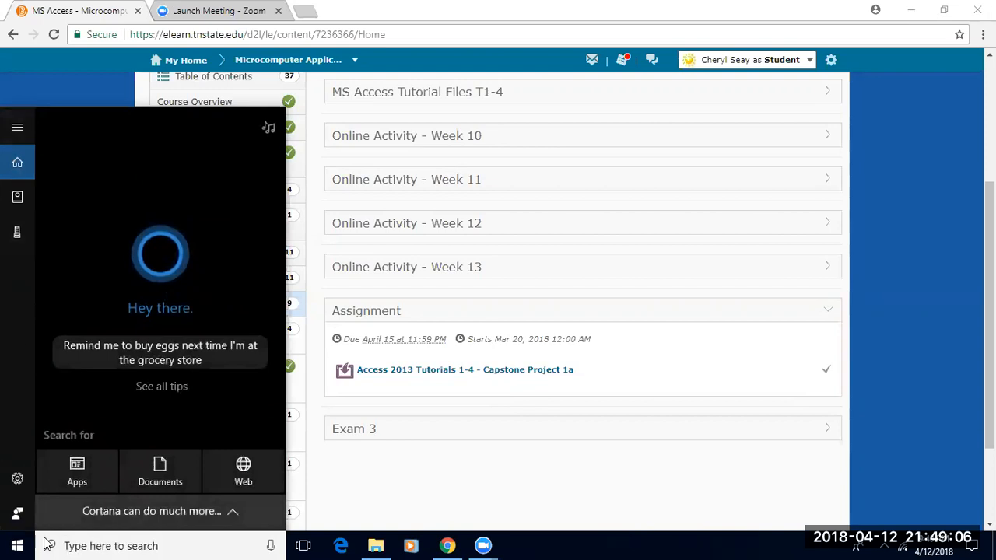
click(17, 129)
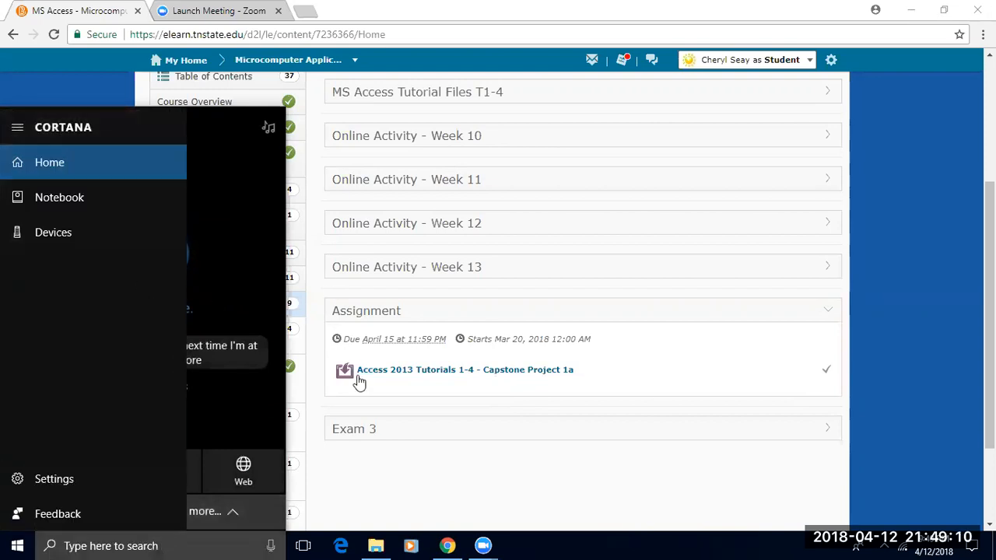
click(356, 471)
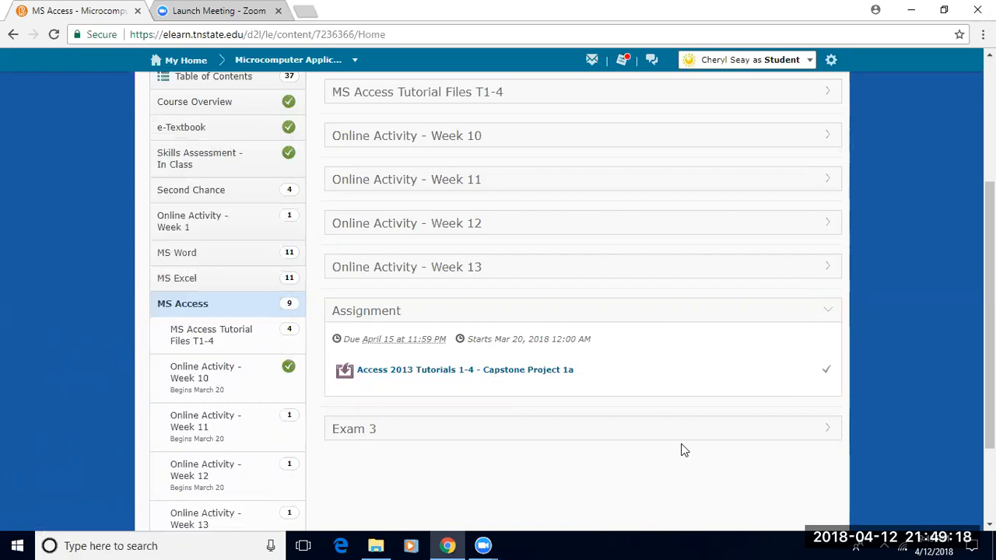
Step: Switch to File Explorer to show the project files in the Documents folder
click(376, 544)
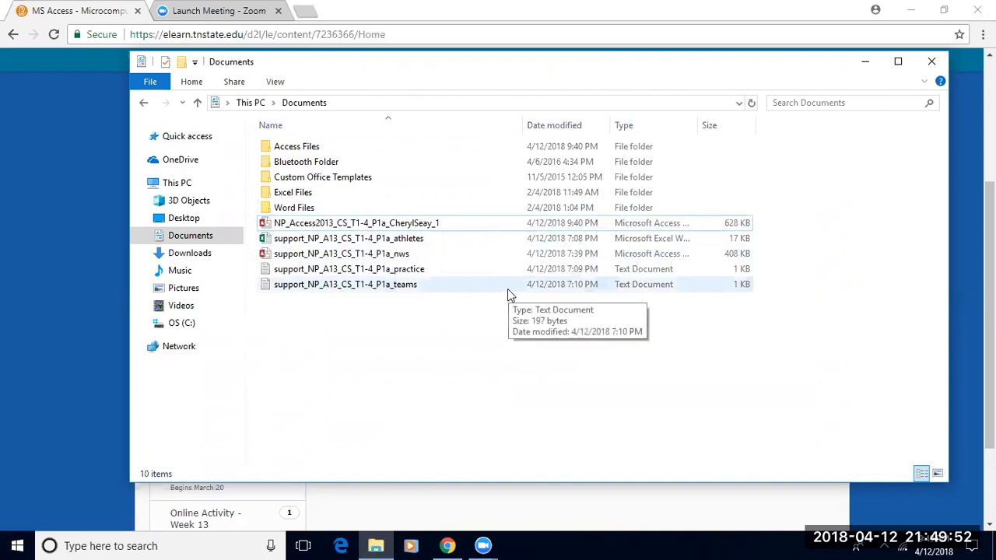
click(426, 226)
right_click(426, 223)
double_click(410, 225)
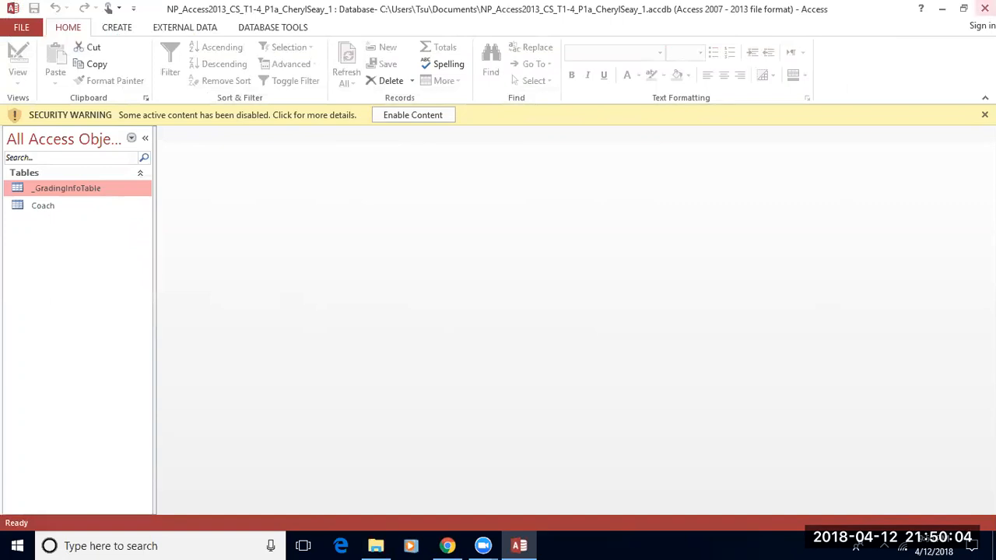
click(984, 9)
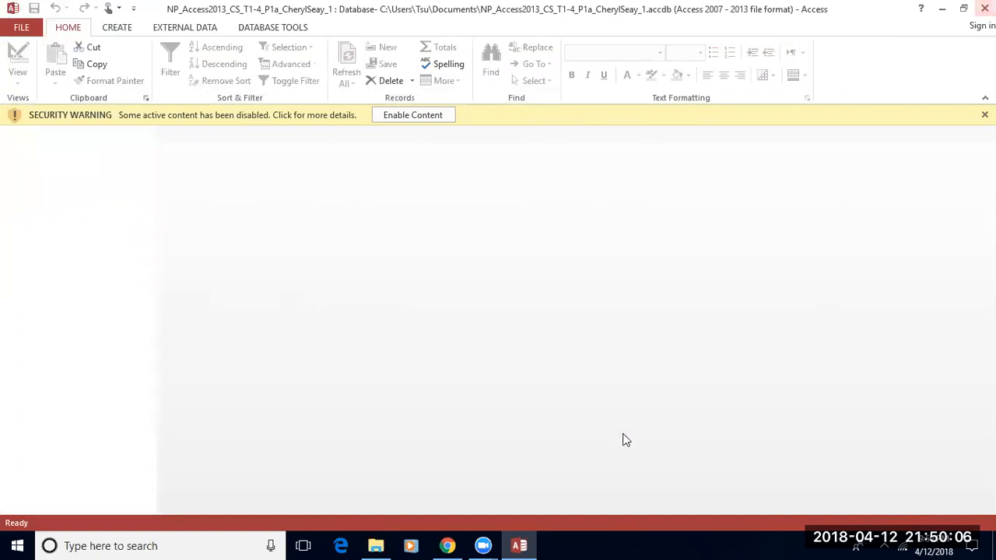
Step: Rename the NP_Access2013 project database in Documents so that its file name ends in _2
click(434, 226)
click(456, 223)
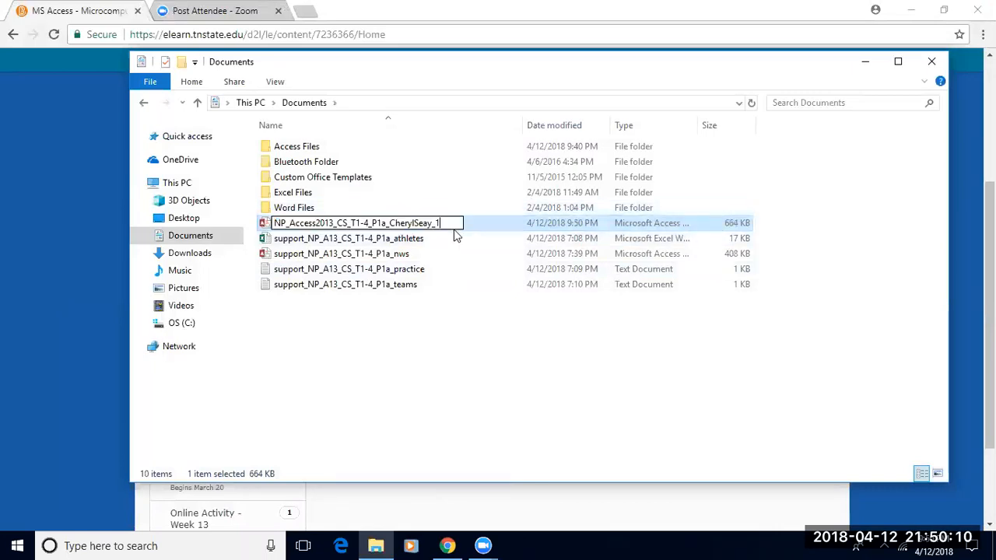
key(BackSpace)
text(2)
click(438, 350)
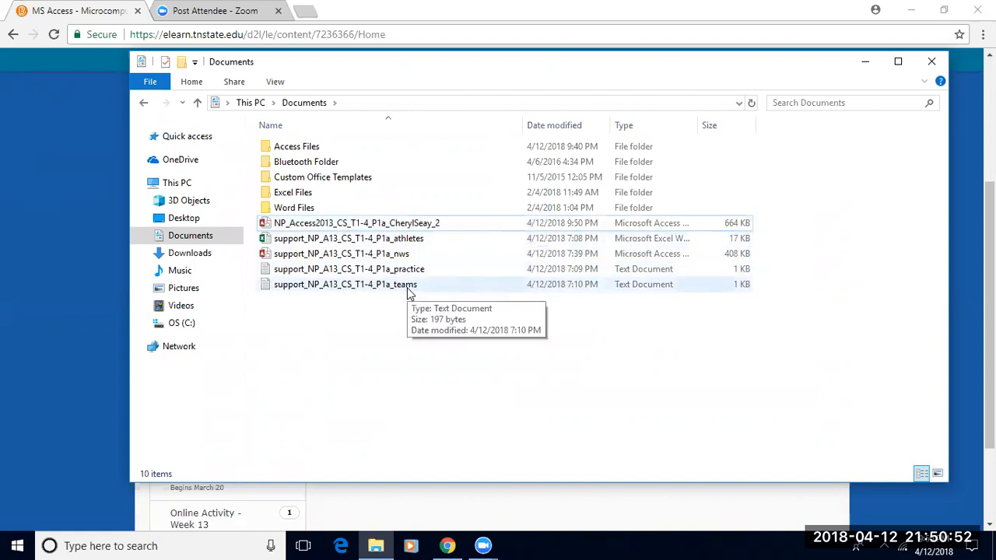
Step: Open the renamed project database in Access, enable its content, and display the _GradingInfoTable table
double_click(316, 225)
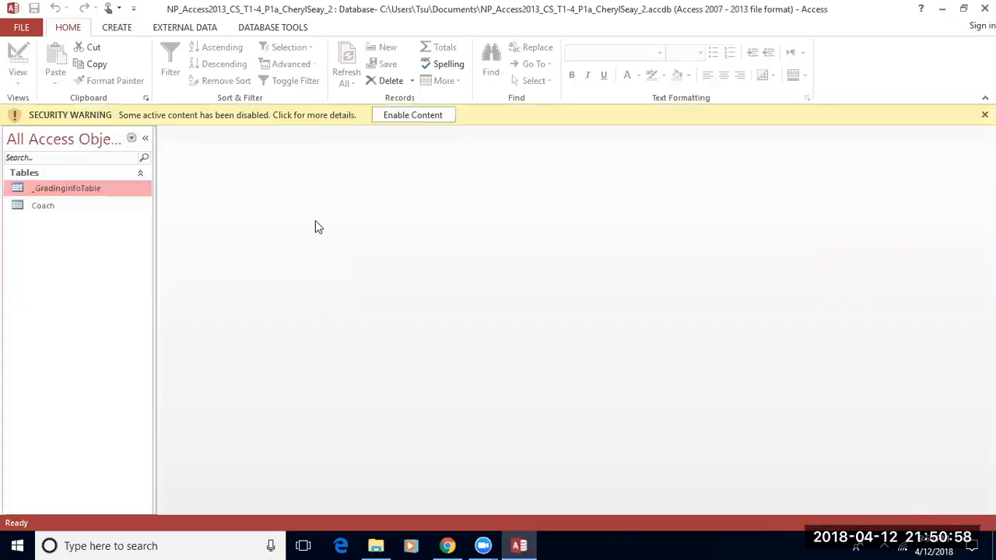
click(414, 118)
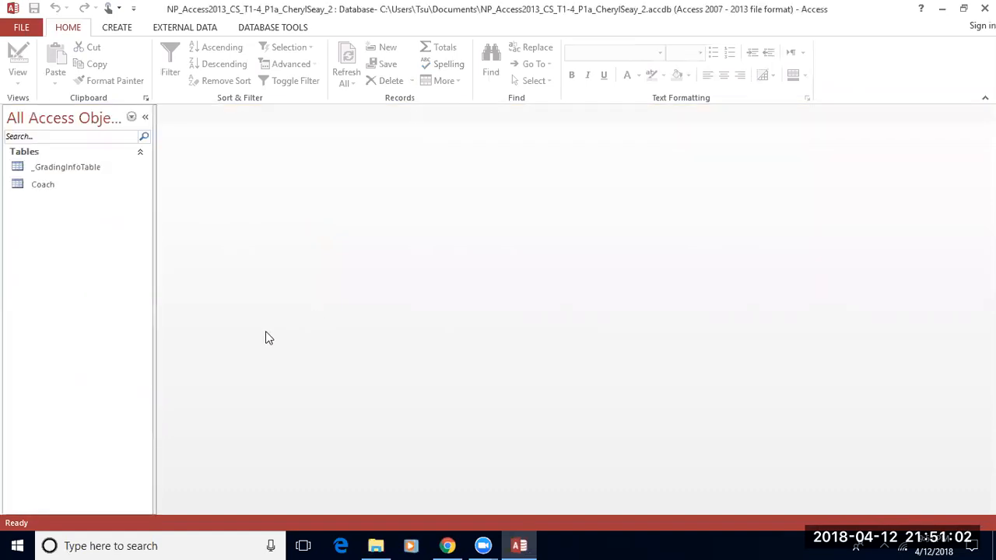
click(65, 170)
double_click(65, 170)
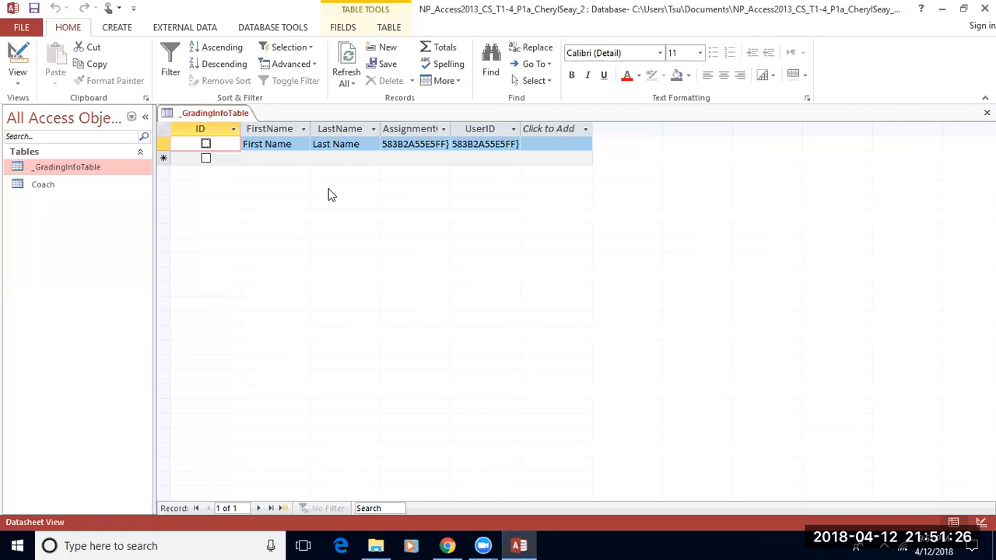
Step: Open the Coach table in Design view and move the GroupID field directly below CoachID
double_click(59, 186)
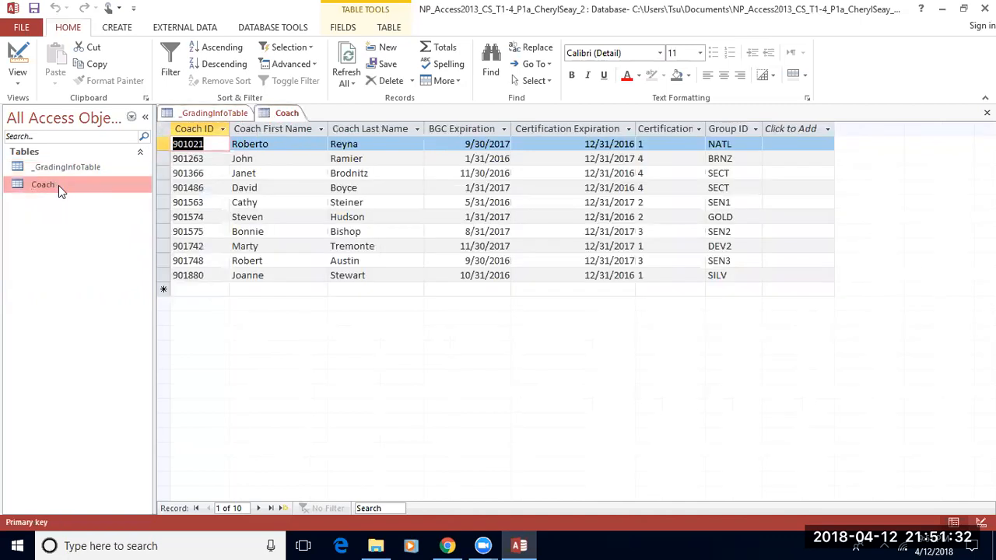
click(20, 84)
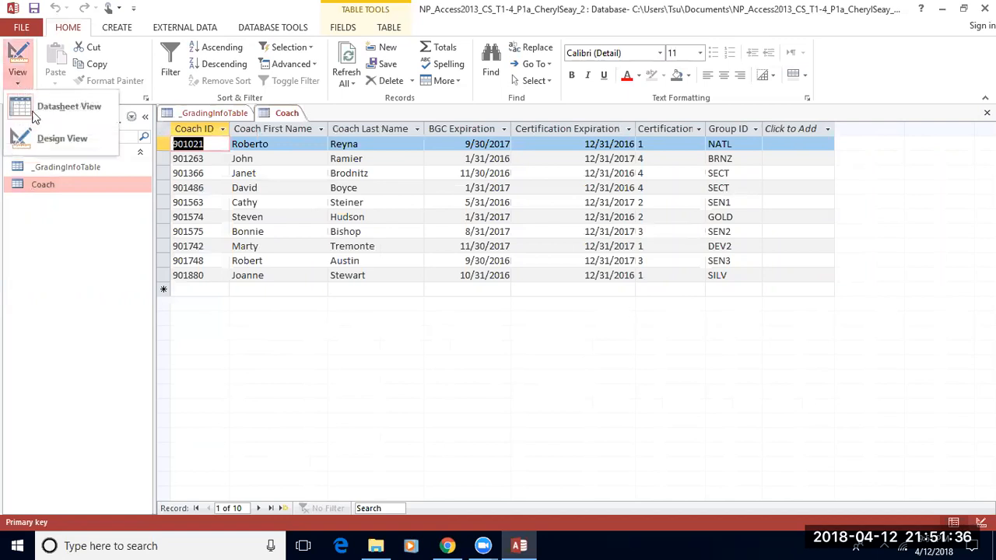
click(48, 137)
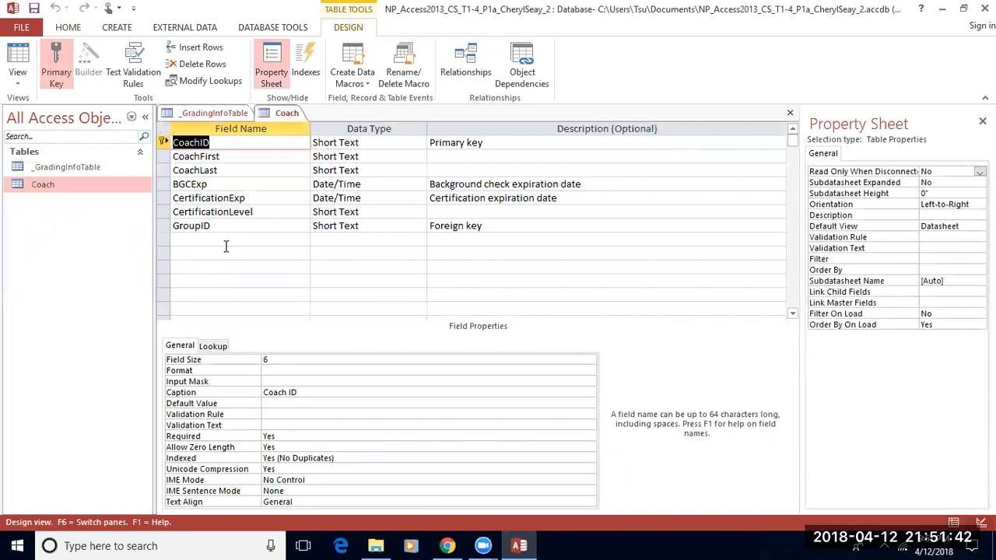
click(163, 226)
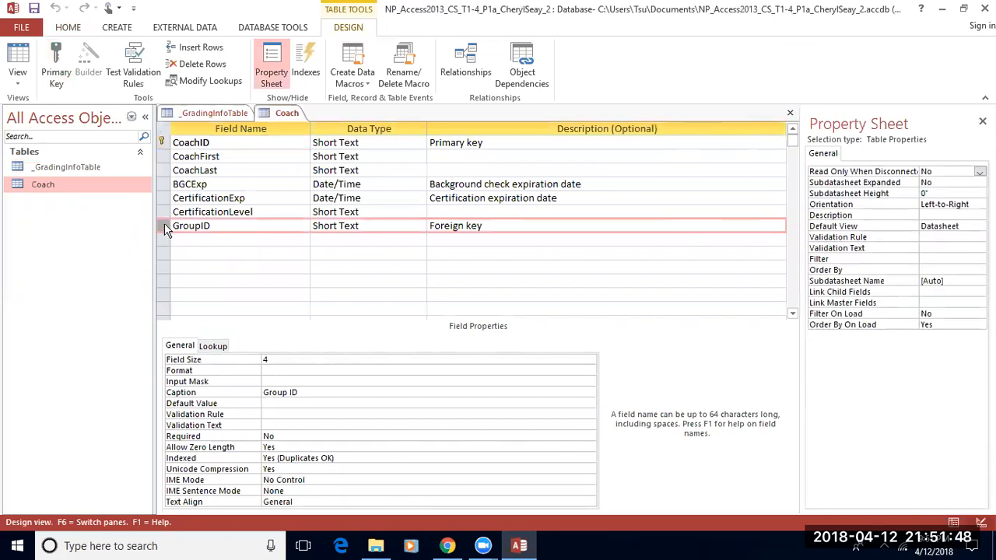
drag(164, 229, 161, 159)
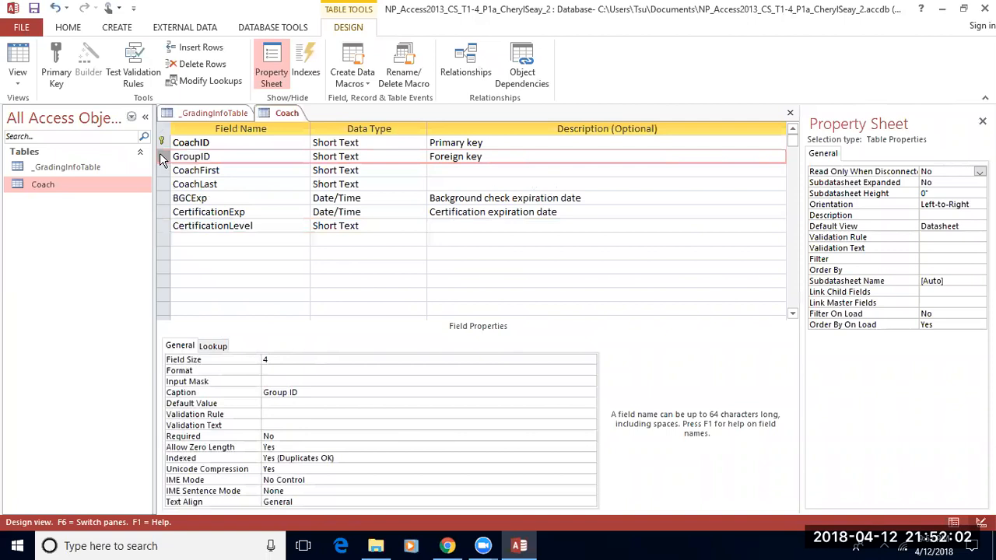
Step: Permanently delete the CertificationLevel field from the Coach table and save the table design
click(159, 225)
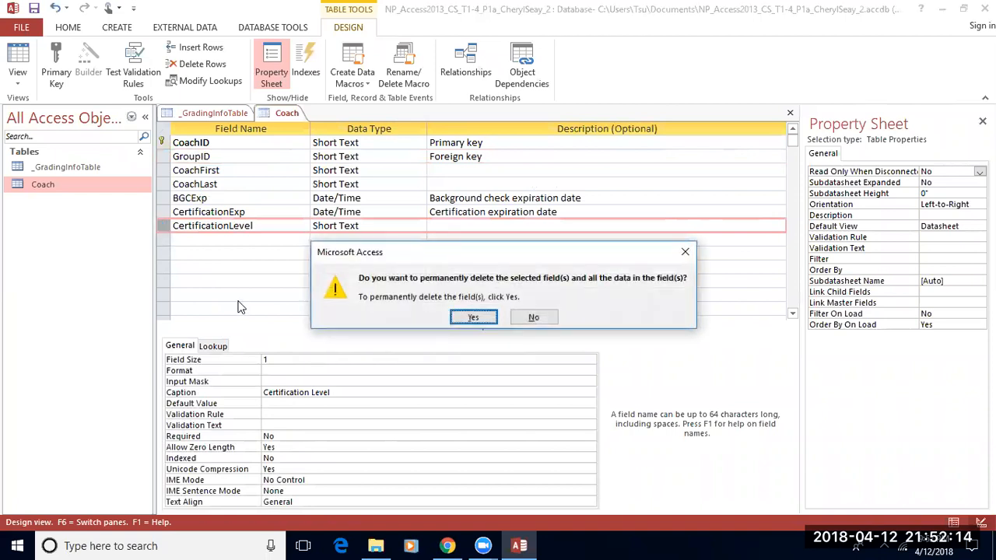
click(472, 318)
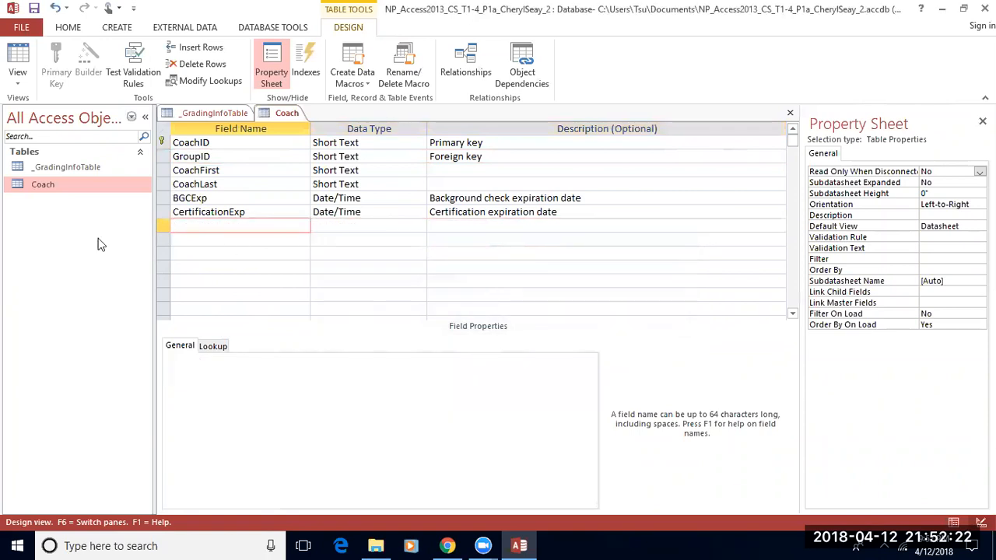
click(159, 212)
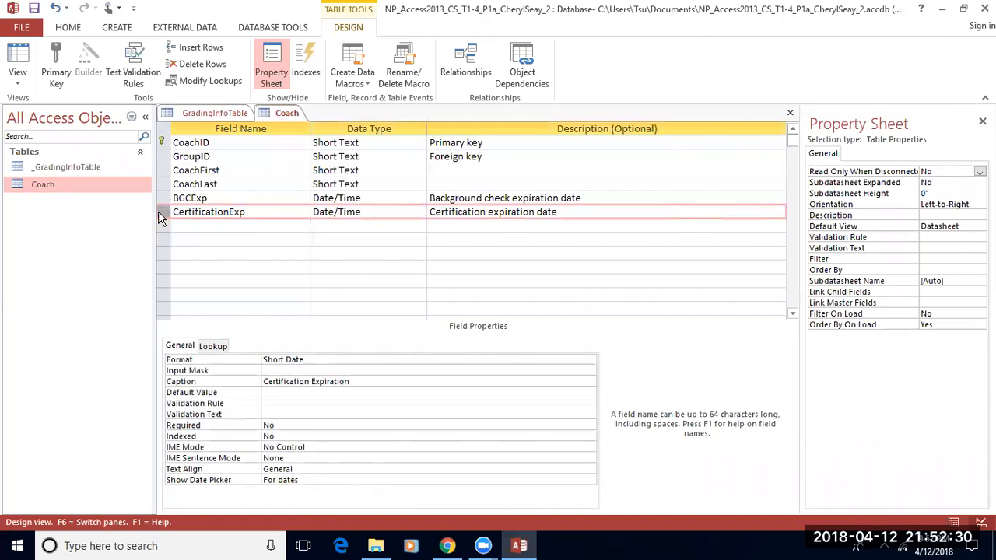
right_click(280, 116)
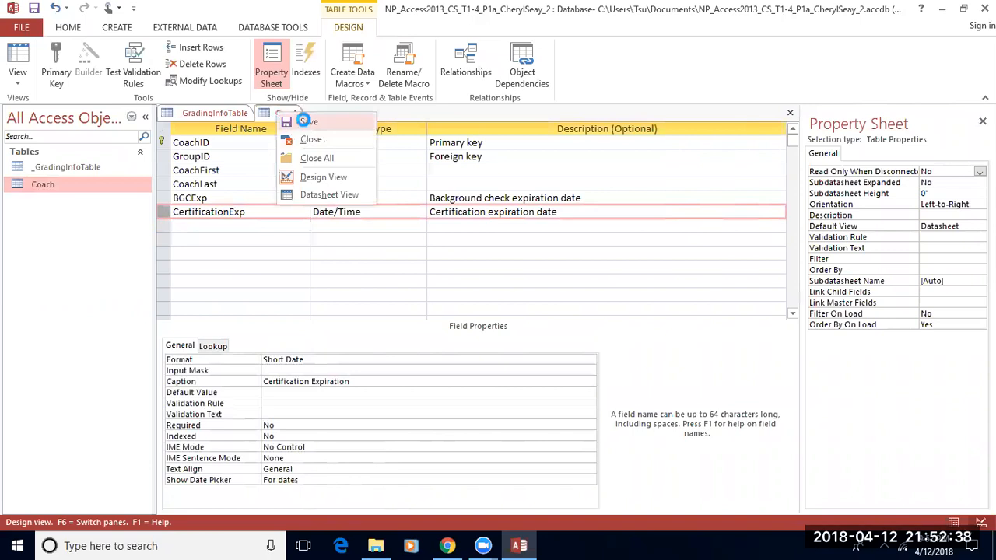
click(303, 120)
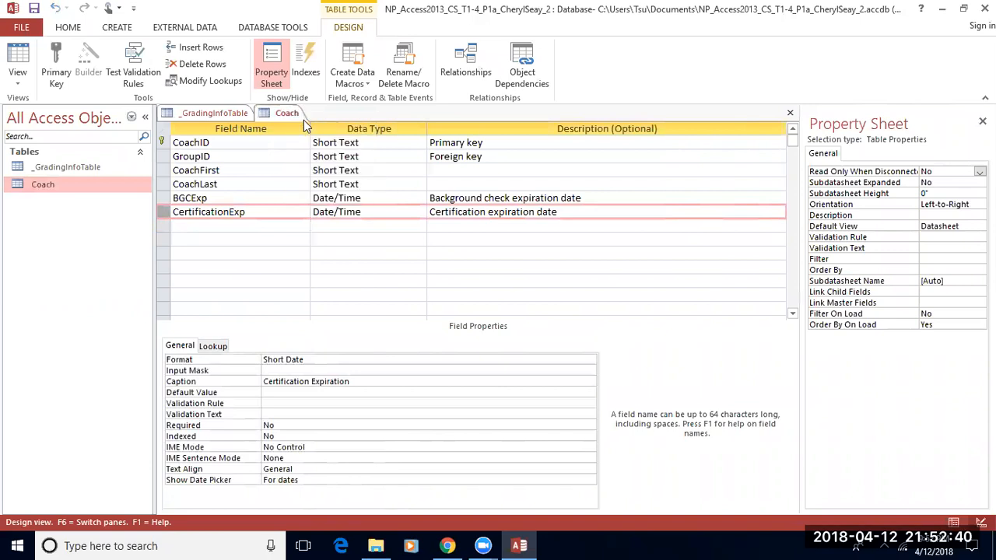
Step: Display the Coach table in Datasheet view and start a new record with its Coach ID and the Group ID DEV2
click(20, 84)
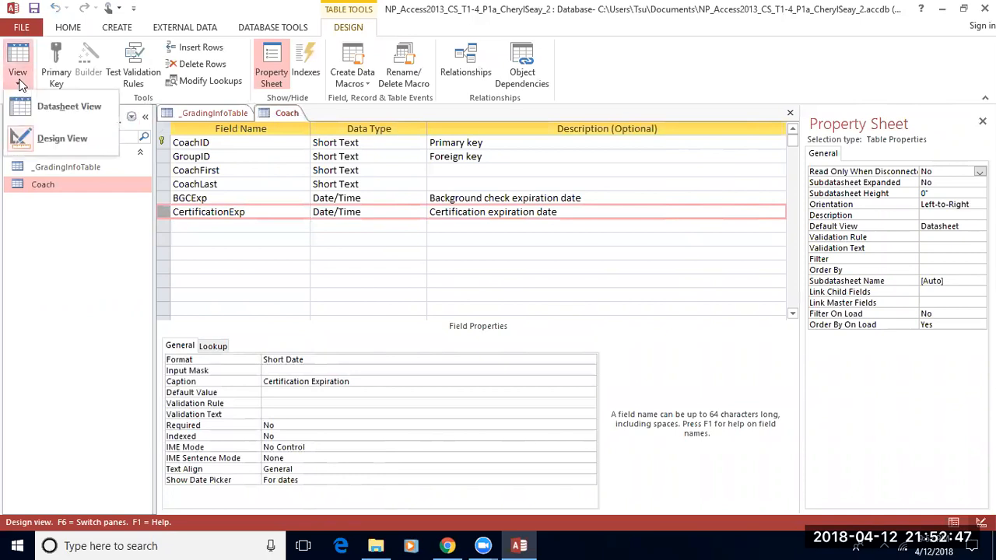
click(45, 114)
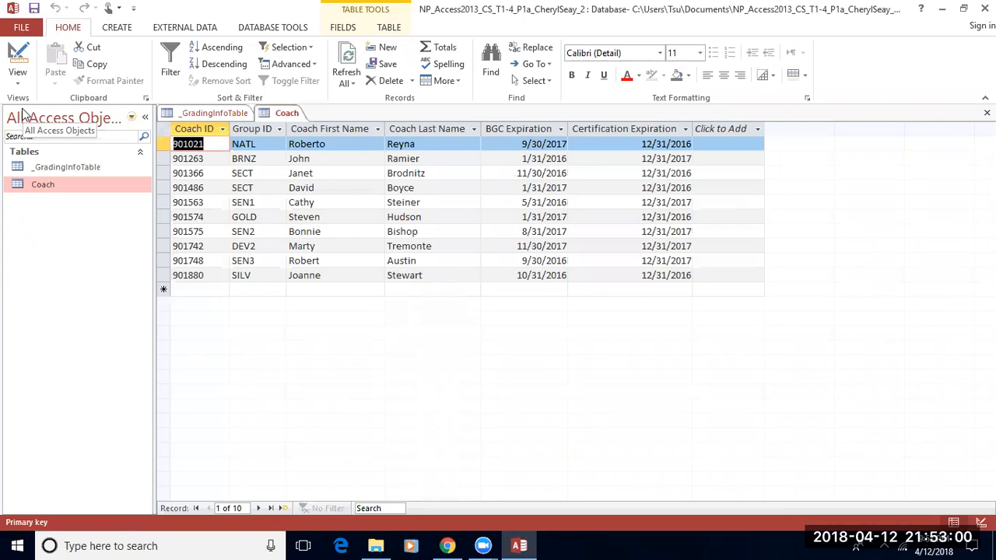
click(188, 289)
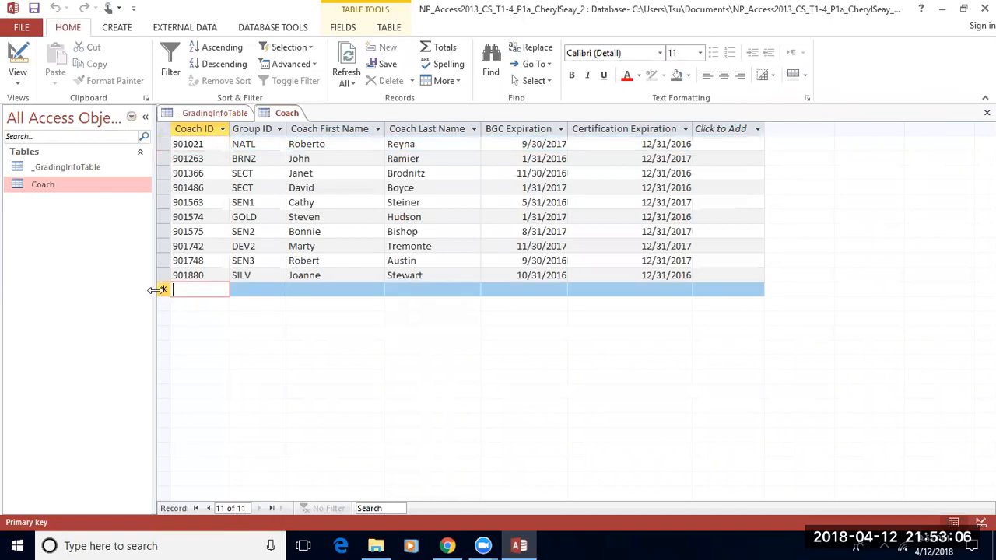
text(901900)
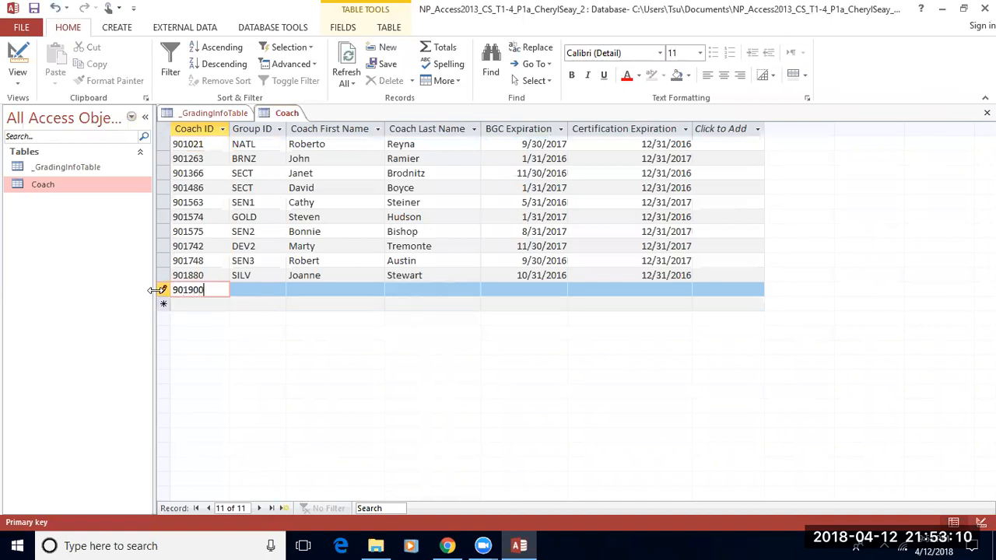
key(Tab)
key(Caps_Lock)
text(DEV2)
key(Tab)
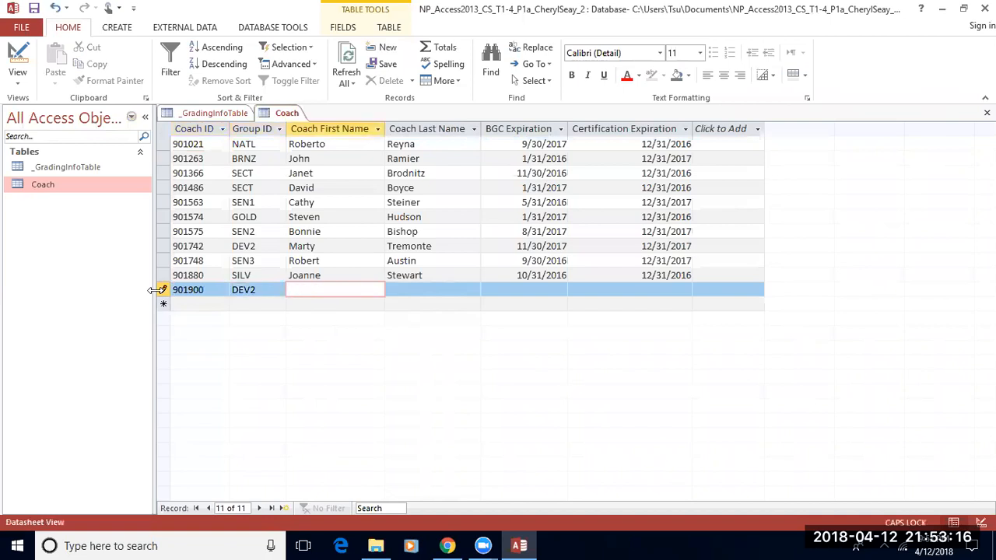
Step: Enter the DEV2 coach's first and last name, with 12/31/2017 as both BGC Expiration and Certification Expiration
key(Caps_Lock)
text(Janice)
key(Tab)
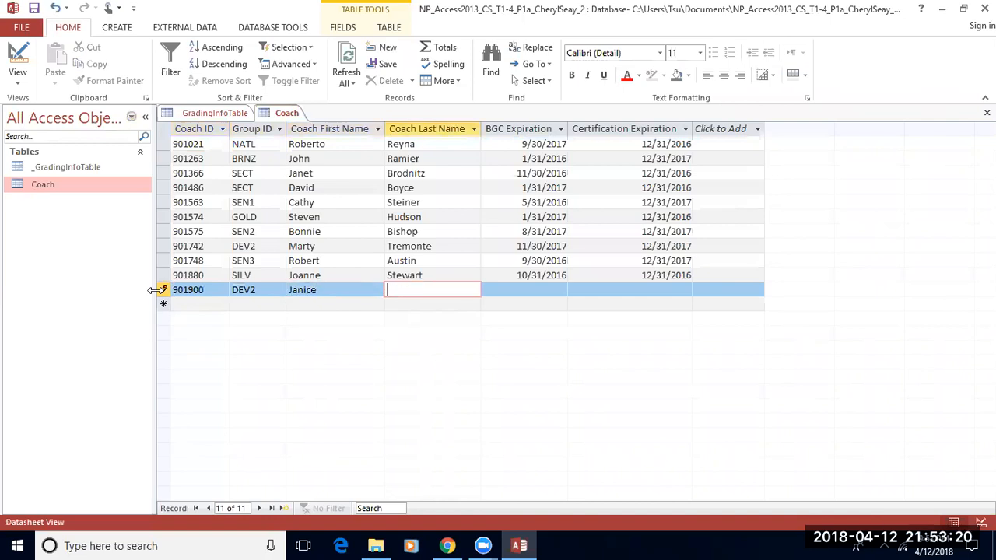
text(Buckingham)
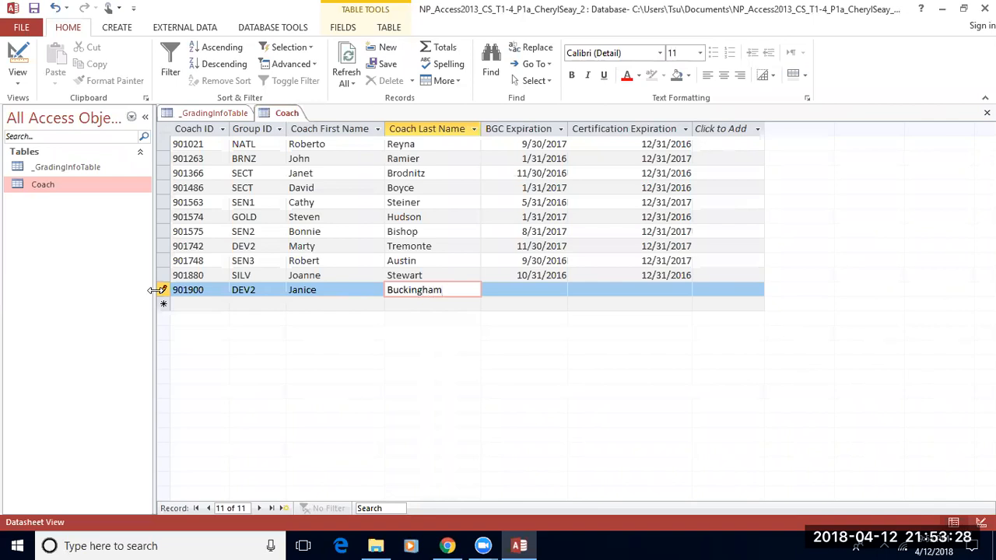
key(Tab)
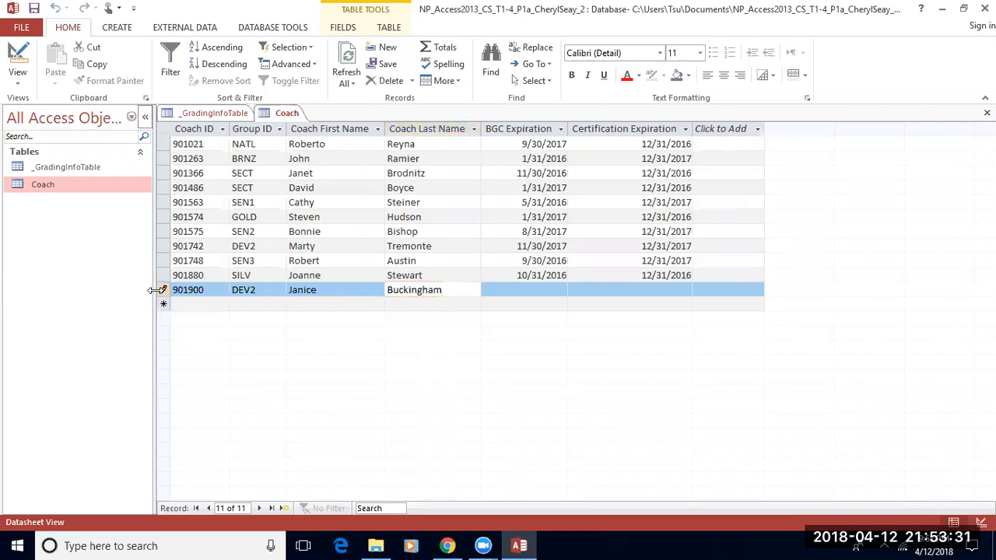
click(517, 289)
text(12/31/)
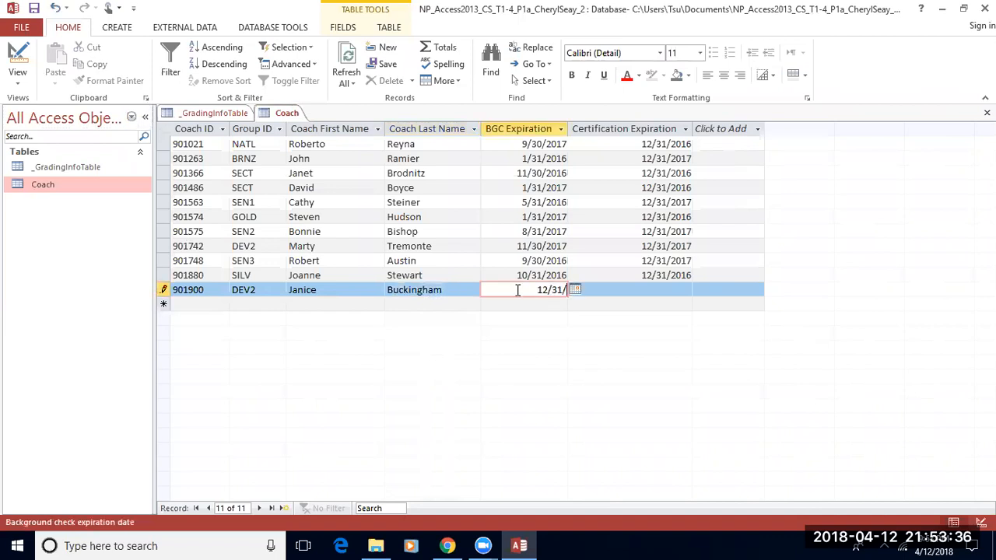
text(2017)
key(Tab)
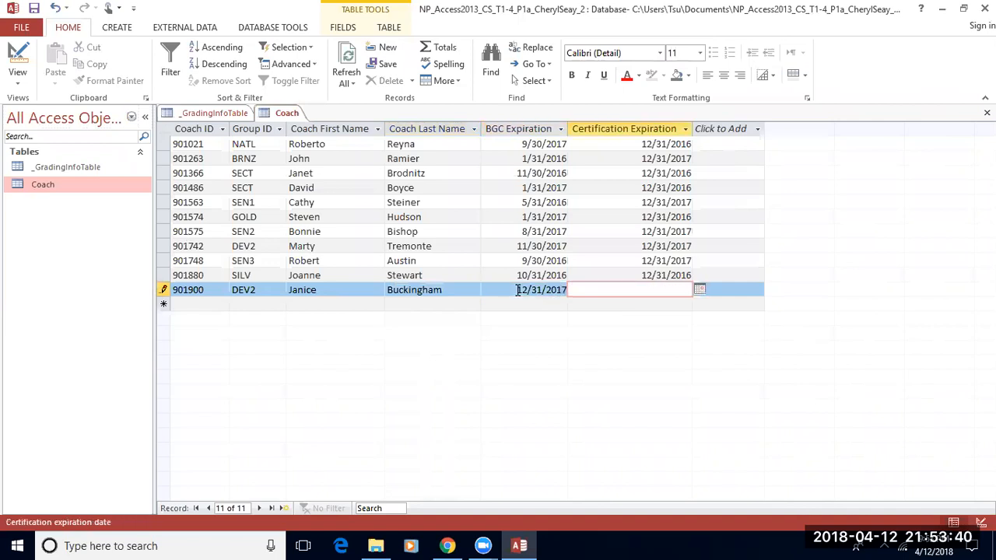
text(12/31/2017)
Step: Start another new Coach record with its Coach ID and the Group ID DEV1
click(202, 304)
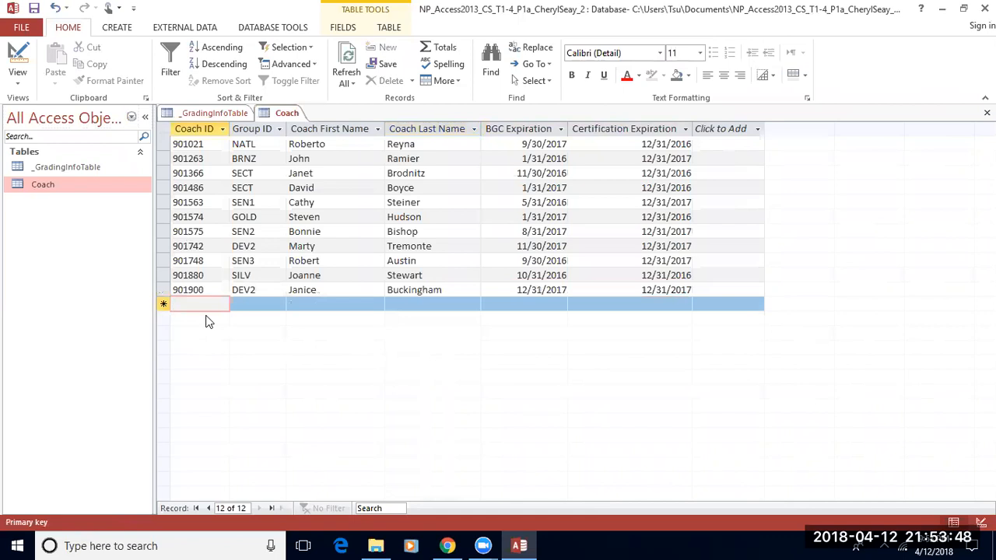
text(901)
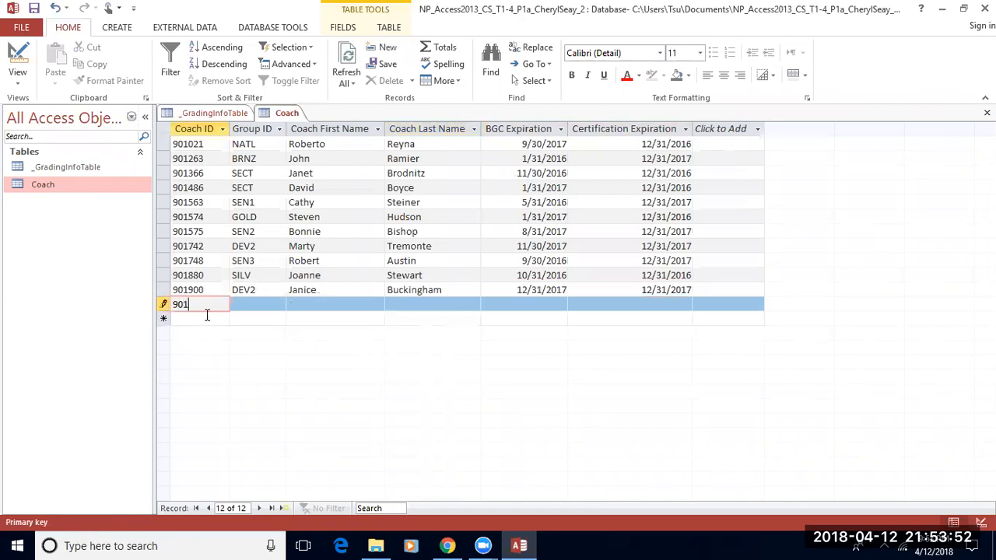
text(901)
key(Tab)
text(DEV)
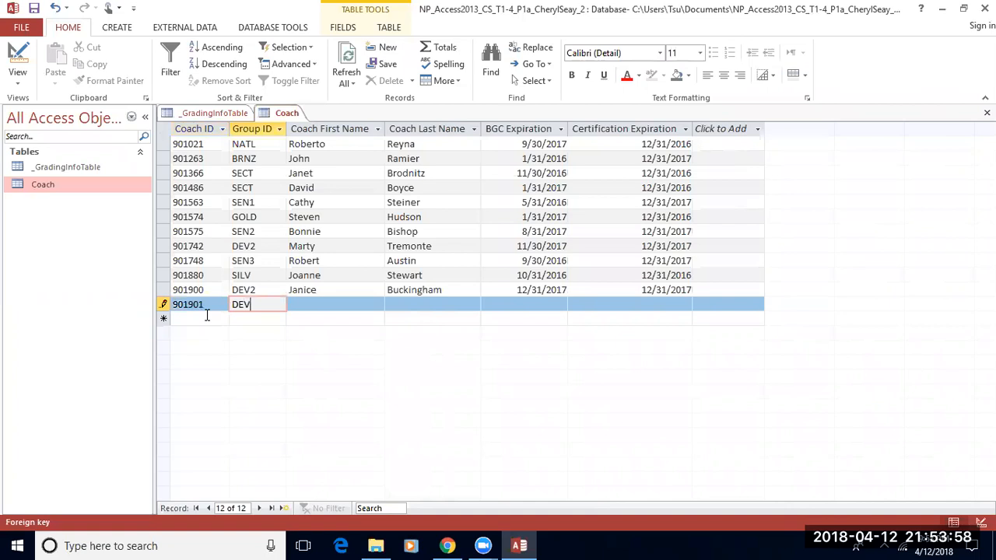
text(1)
key(Tab)
Step: Enter the DEV1 coach's first and last name, with 12/31/2017 as both BGC Expiration and Certification Expiration
text(Whitney)
key(Tab)
text(Long)
key(Tab)
text(12/)
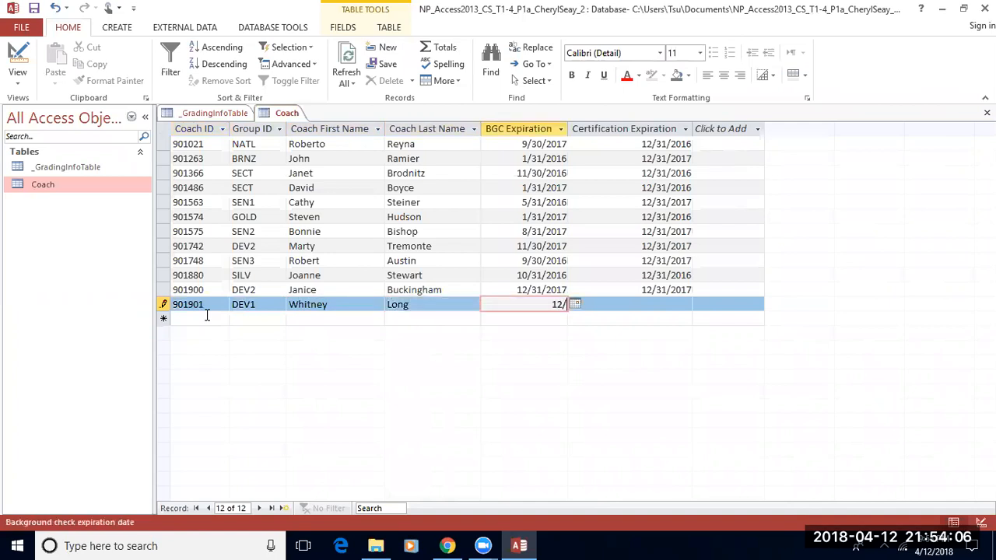
text(31/2017)
key(Tab)
text(12)
text(1/2017)
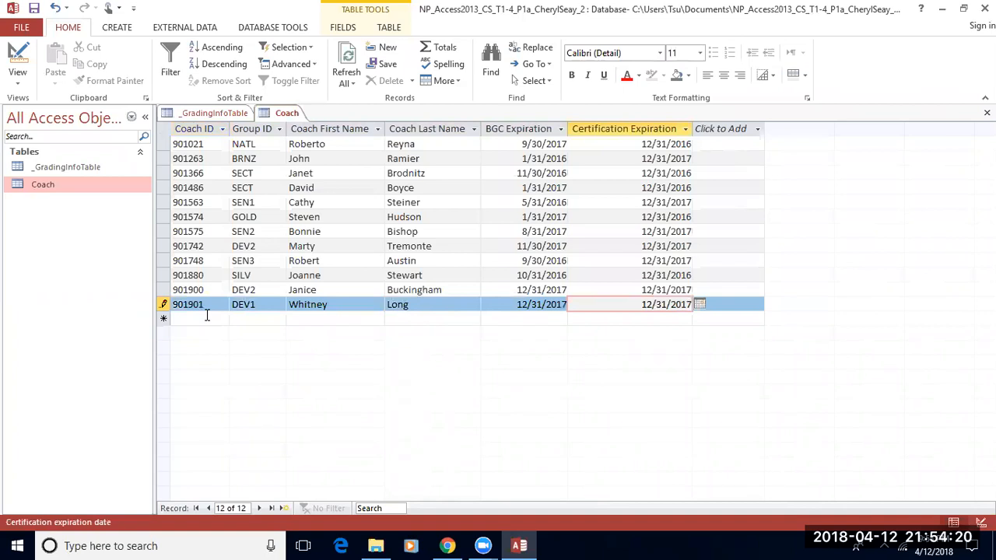
Step: Save the new DEV1 coach record and close the Coach table
right_click(273, 111)
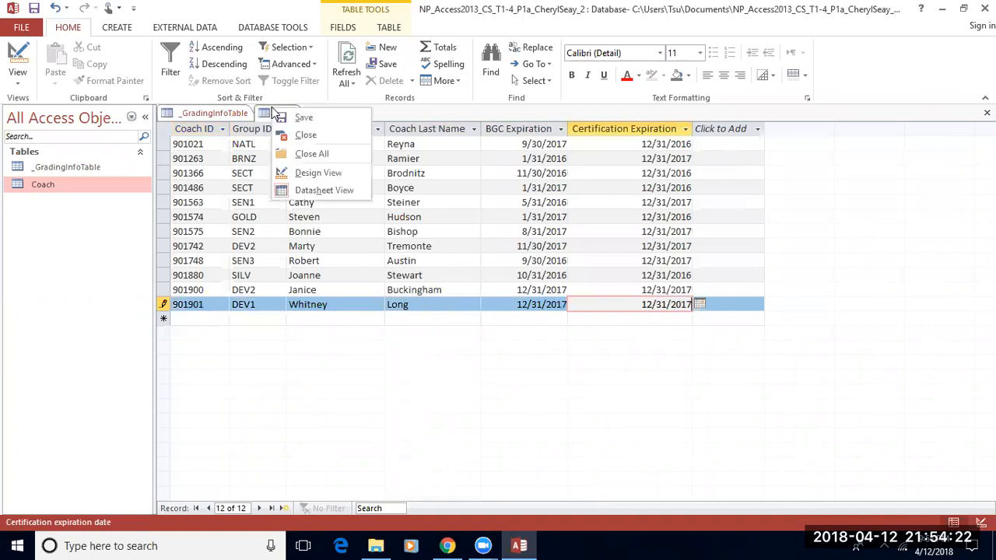
click(273, 116)
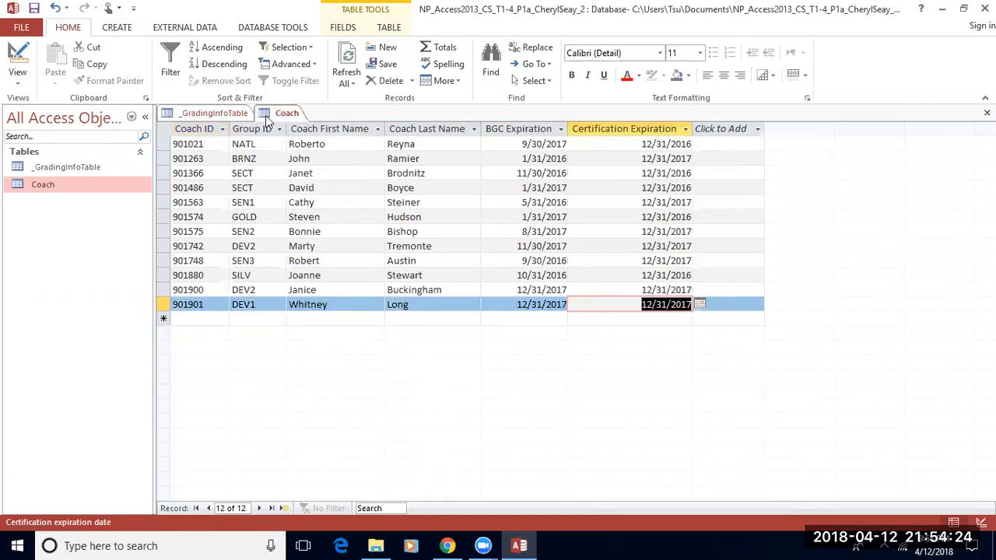
right_click(266, 117)
click(304, 136)
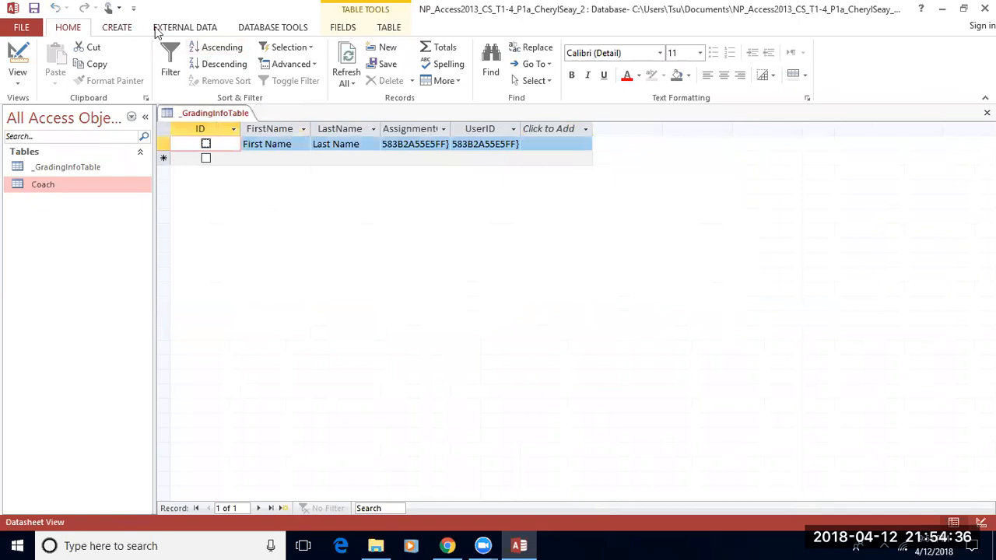
Step: Restore the database window from full screen, place it below the browser's address bar and enlarge it to nearly full width
click(119, 29)
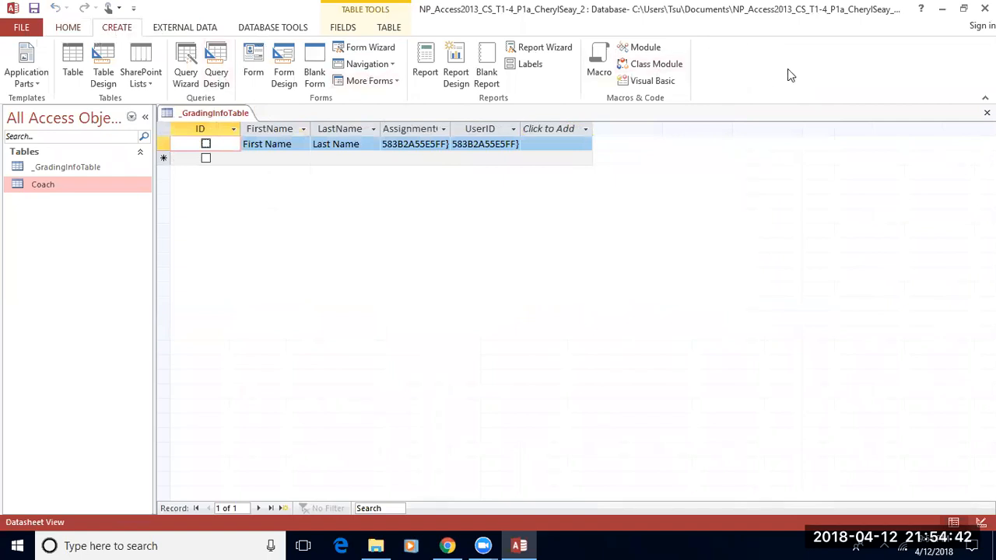
click(964, 10)
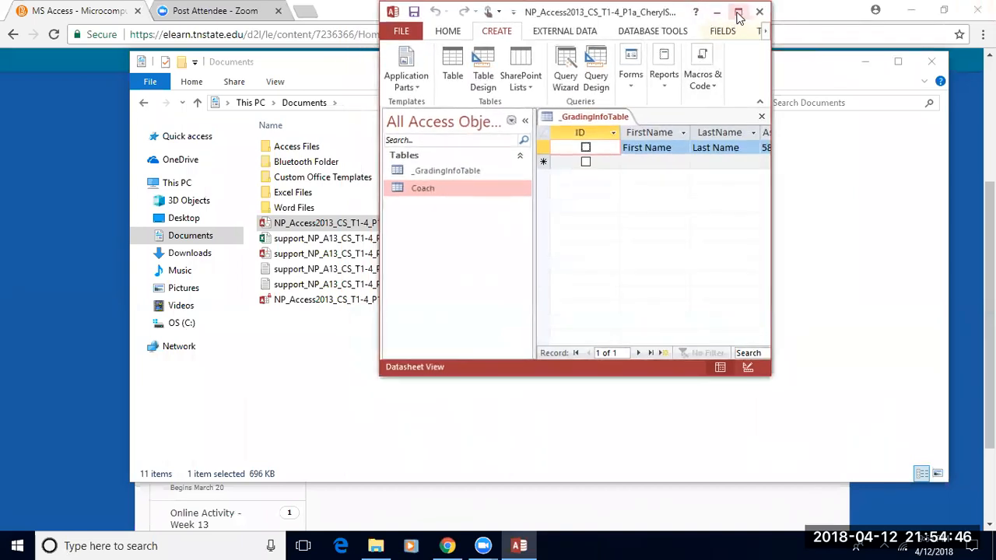
click(738, 12)
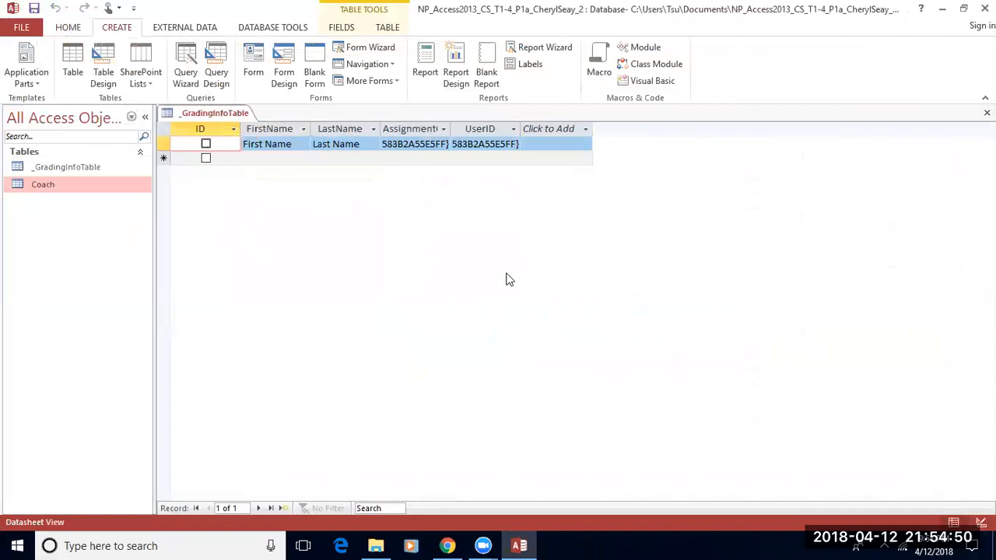
click(962, 11)
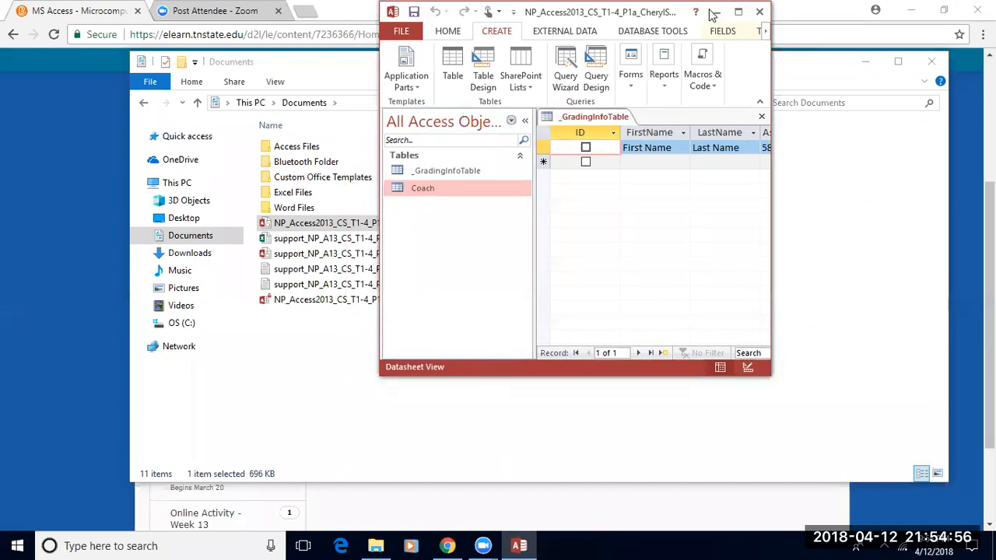
drag(709, 14, 337, 71)
drag(397, 434, 885, 556)
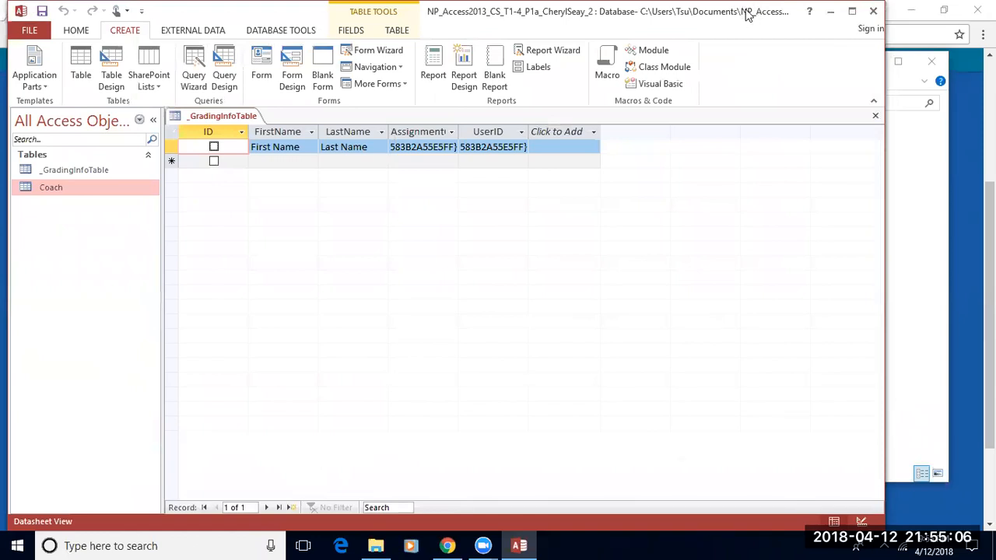
drag(745, 12, 263, 75)
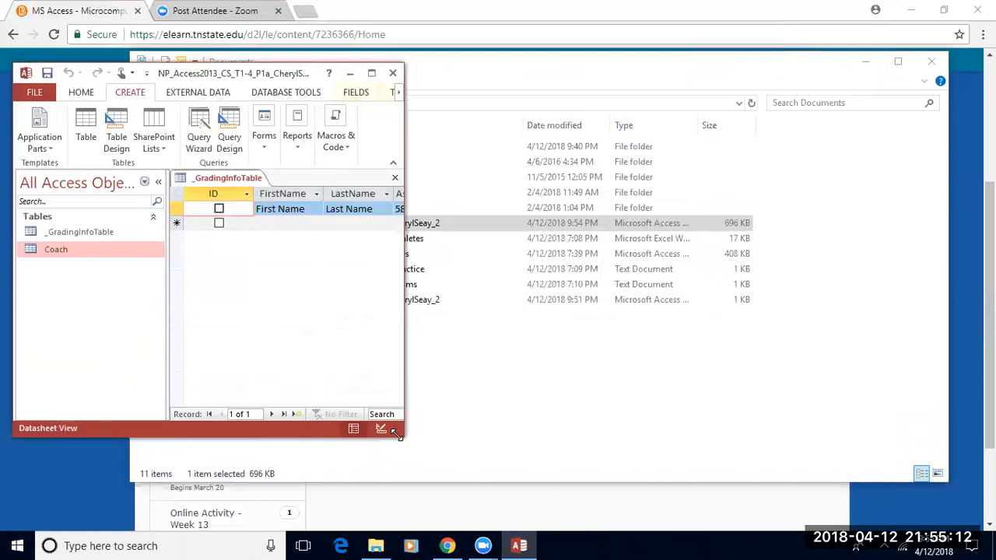
drag(397, 434, 982, 519)
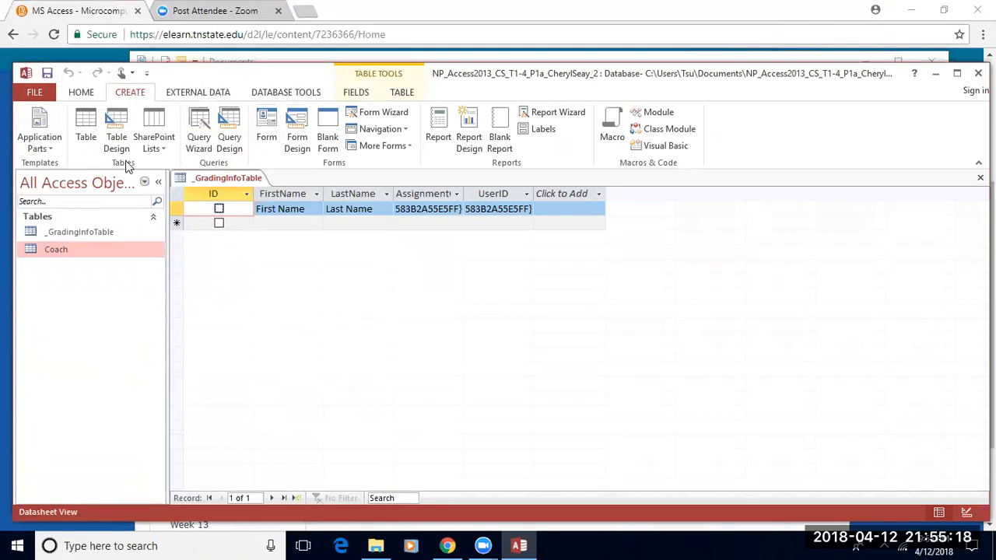
Step: Create a new table in Datasheet view and save it as Athlete
click(86, 121)
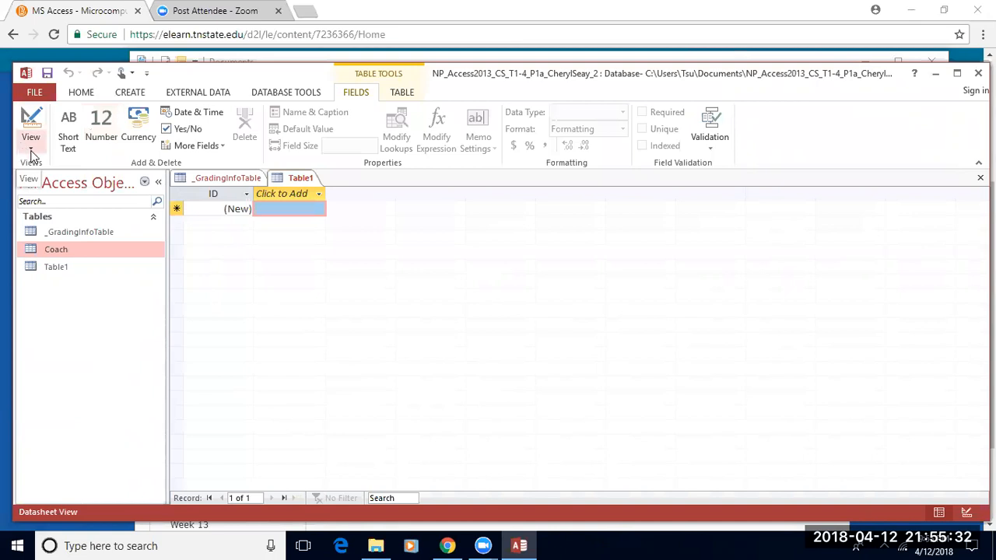
right_click(300, 179)
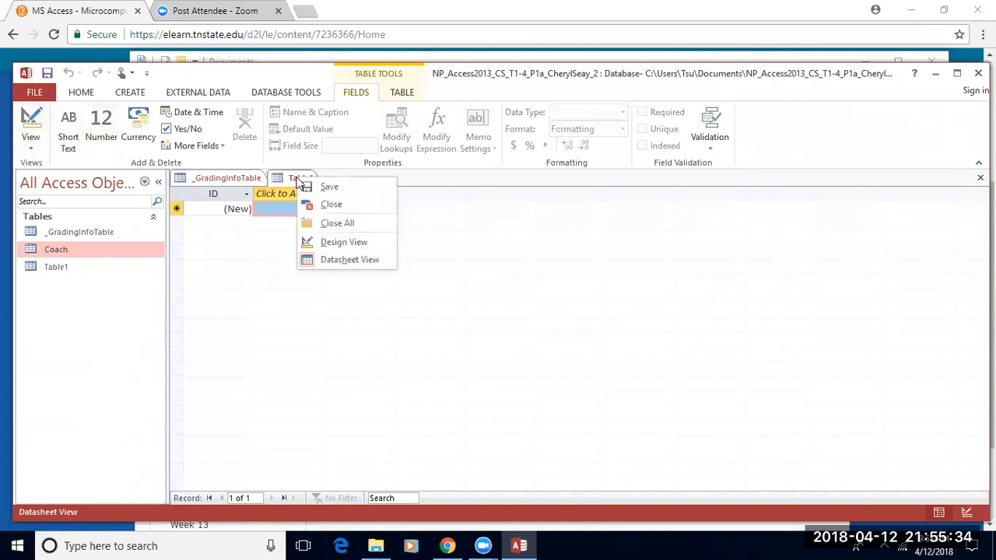
click(325, 188)
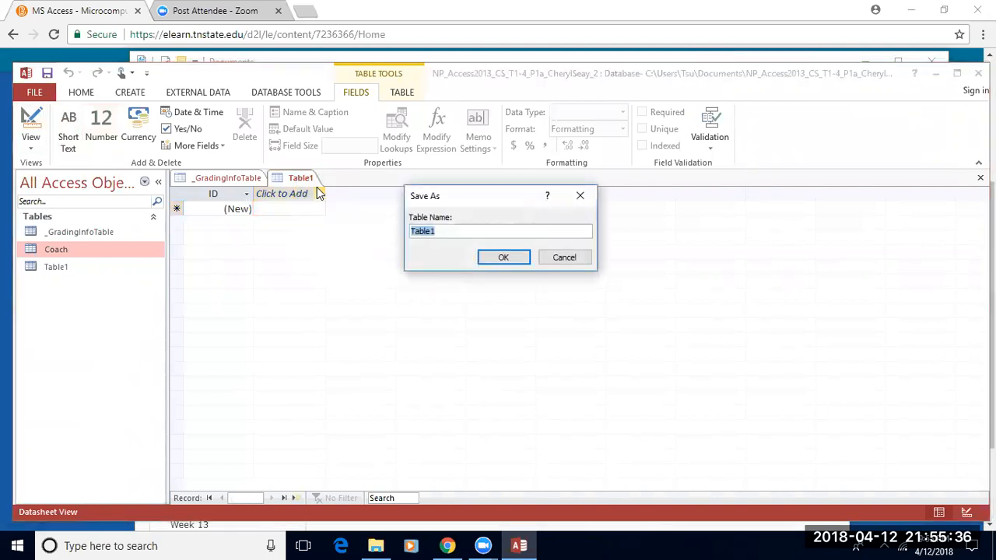
text(Athlete)
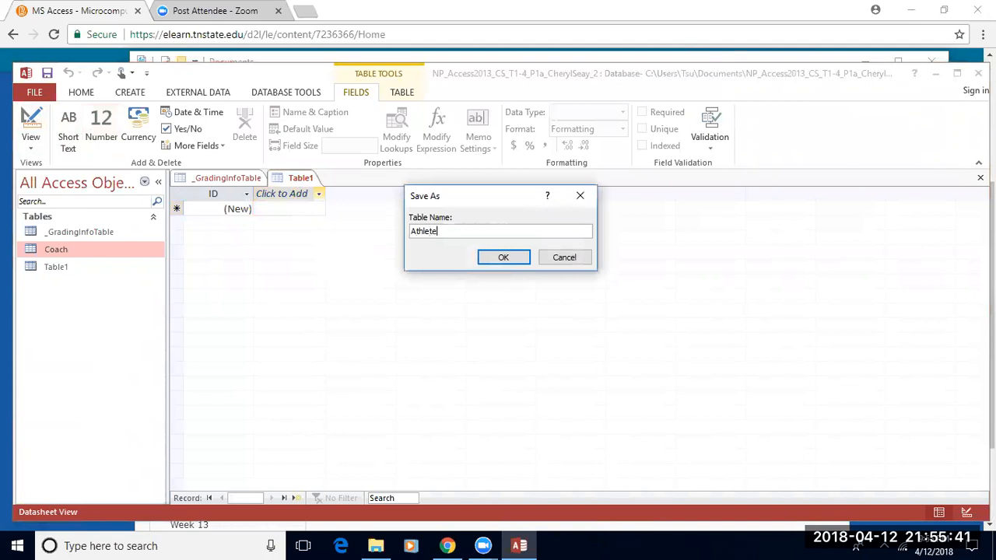
click(503, 259)
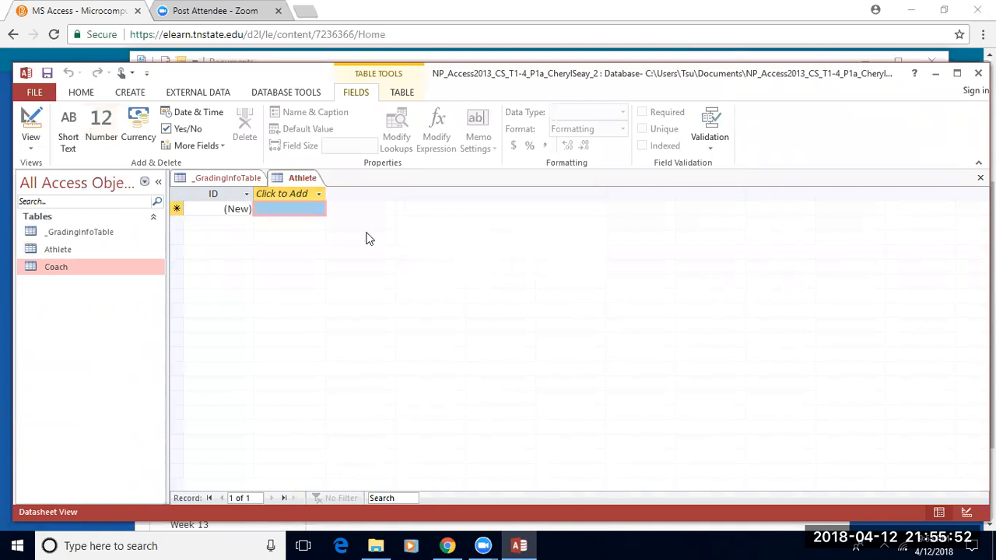
Step: Change the data type of the Athlete table's ID field to Short Text
click(202, 193)
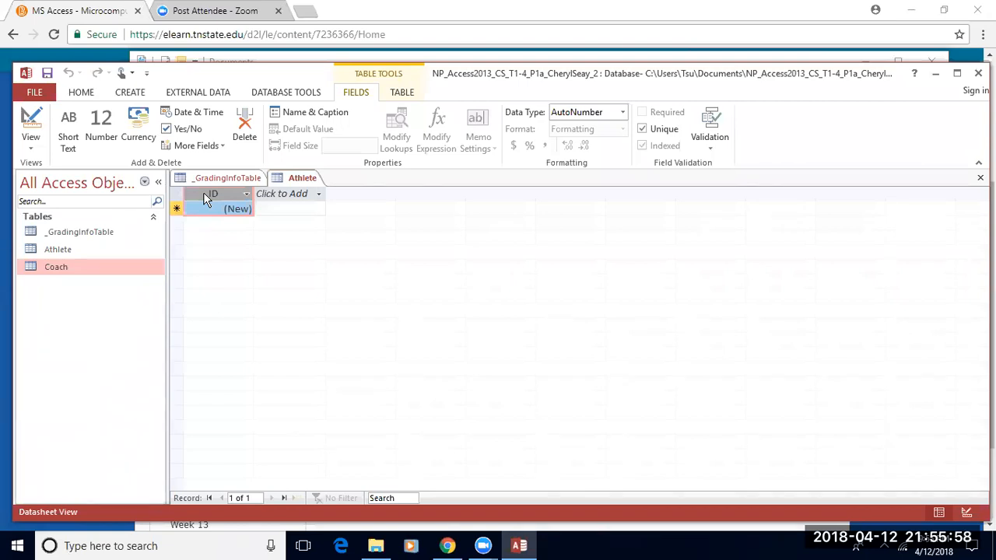
click(622, 113)
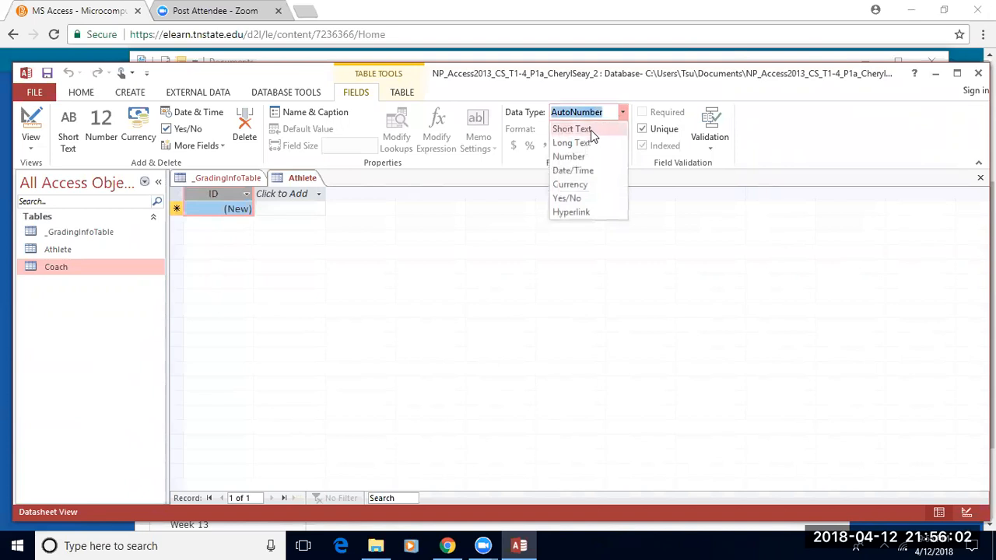
right_click(208, 191)
click(366, 225)
drag(205, 195, 207, 196)
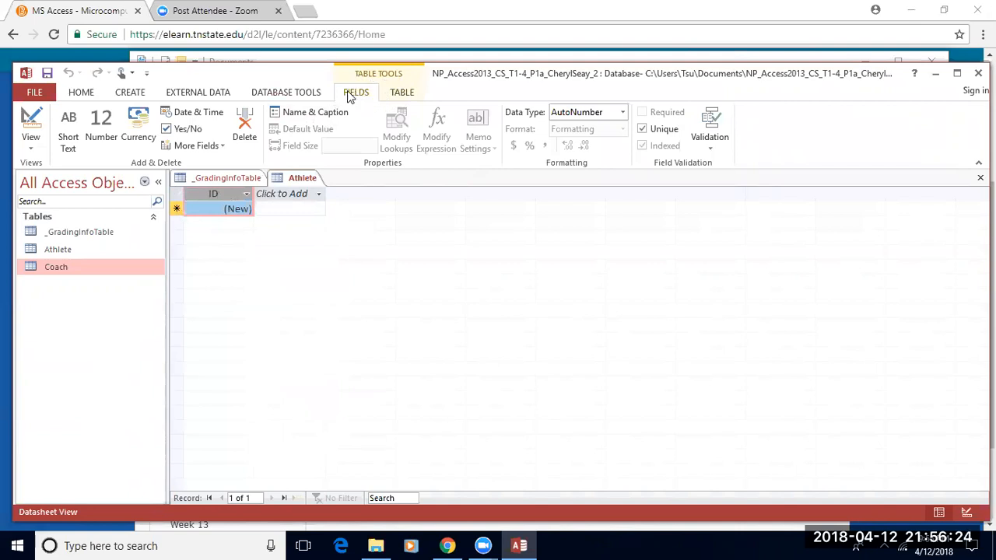
click(622, 113)
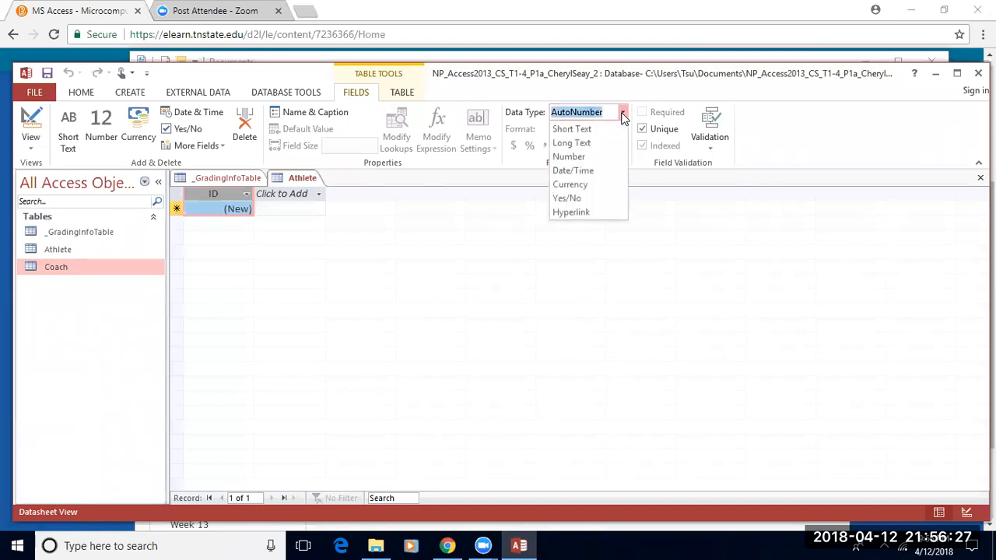
click(598, 130)
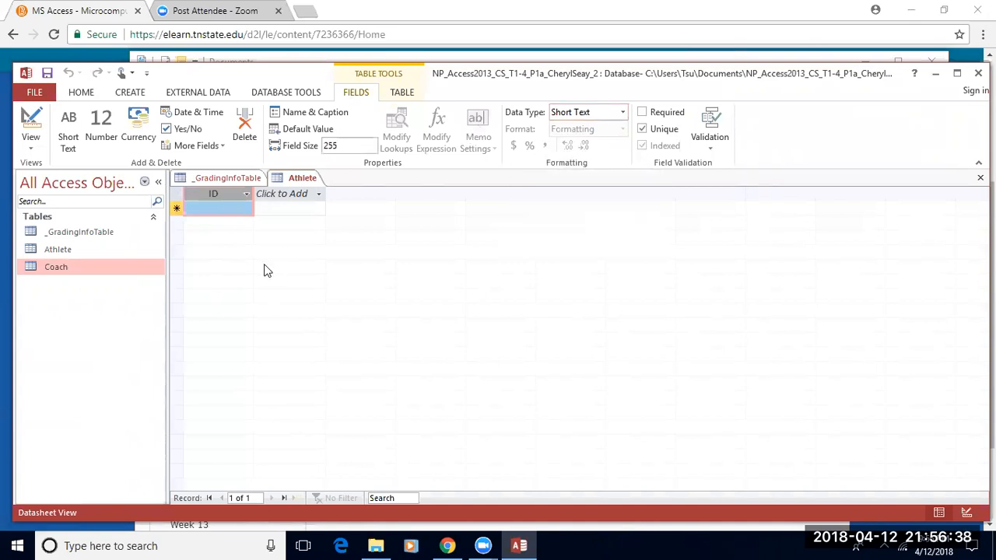
Step: Rename the Athlete table's ID field to AthleteID
right_click(221, 193)
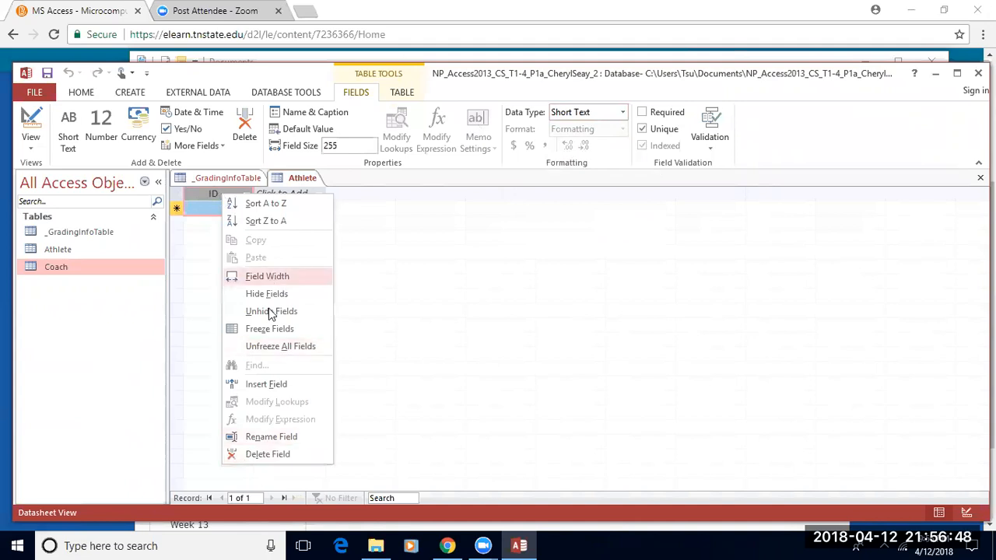
click(299, 440)
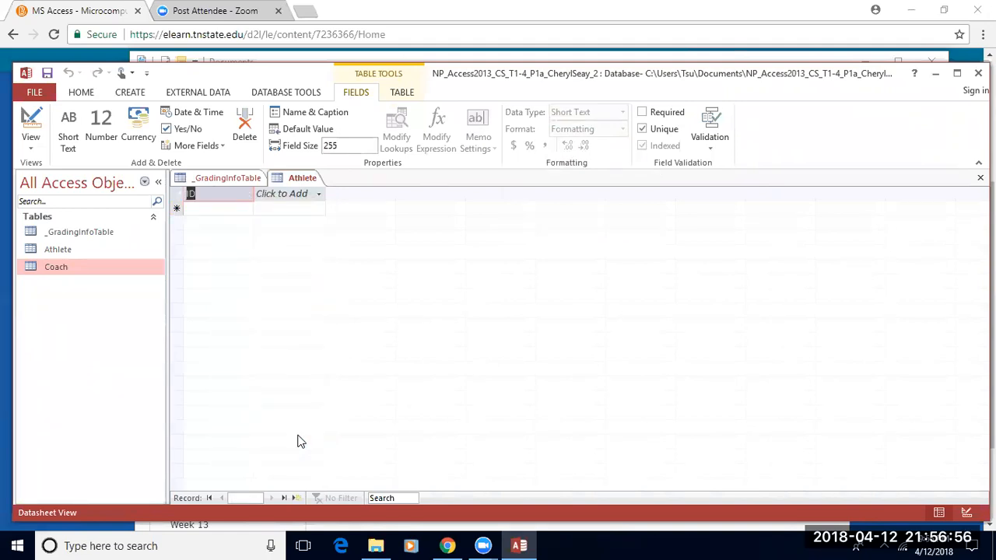
text(AthleteID)
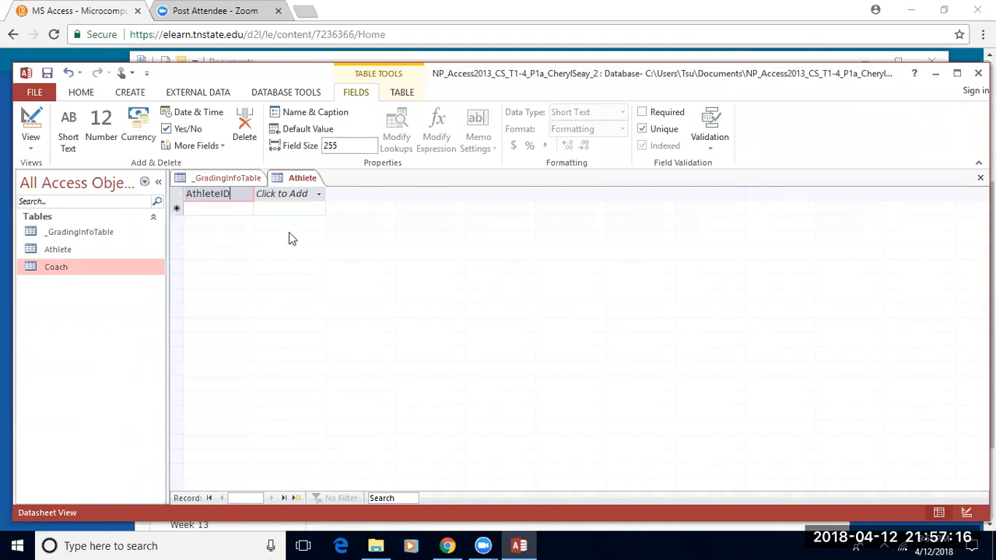
Step: Add three Short Text fields named TeamID, FirstName and LastName after AthleteID in the Athlete table
click(303, 195)
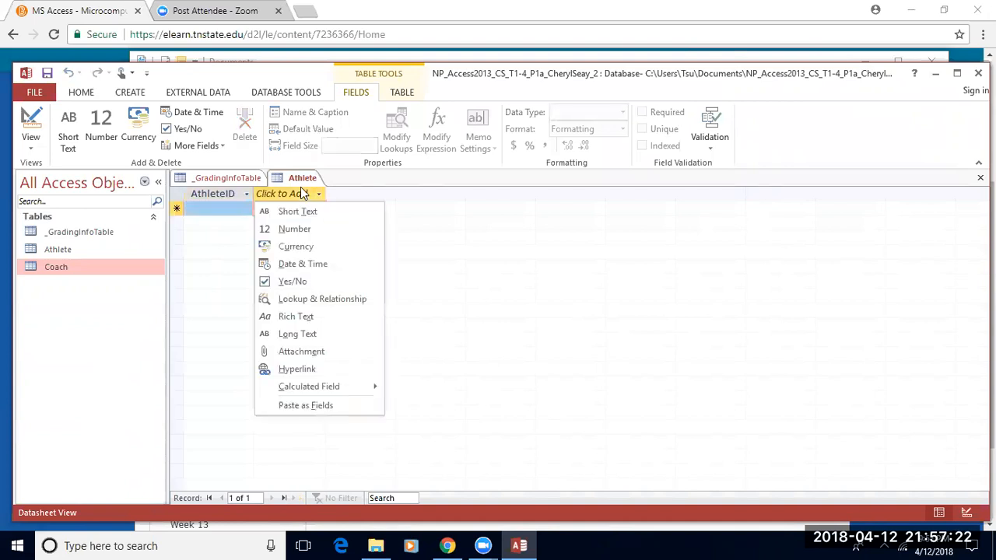
click(300, 211)
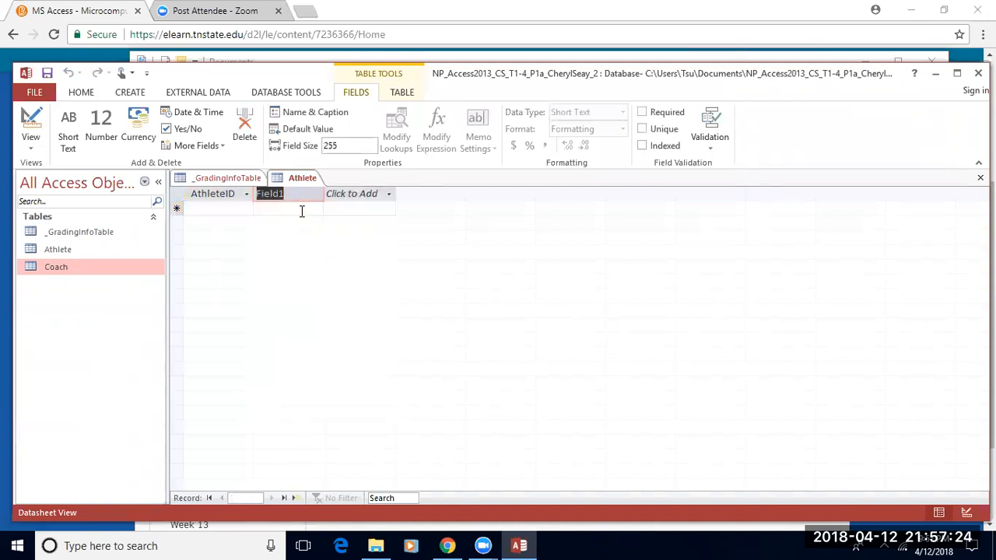
text(TeamID)
click(372, 195)
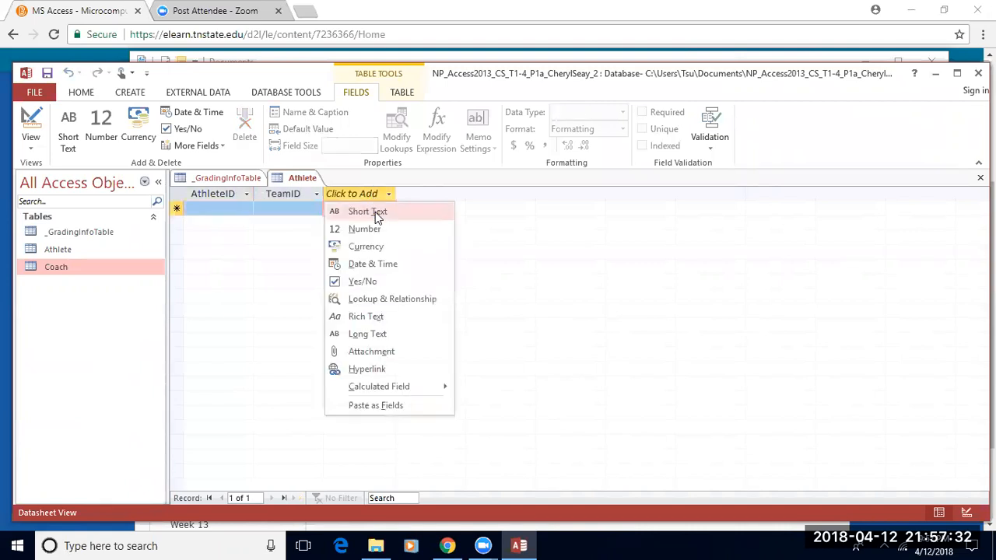
click(374, 211)
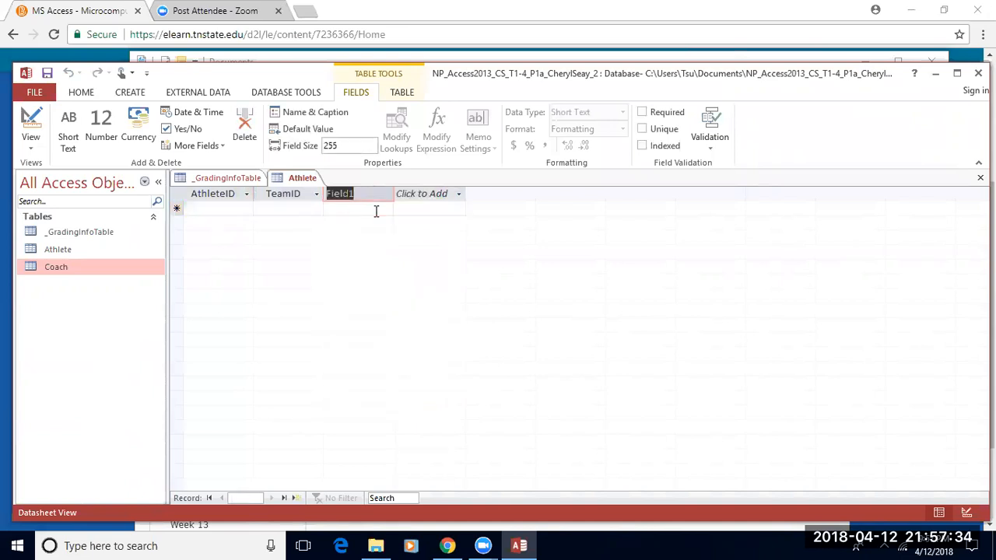
text(FirstName)
click(442, 195)
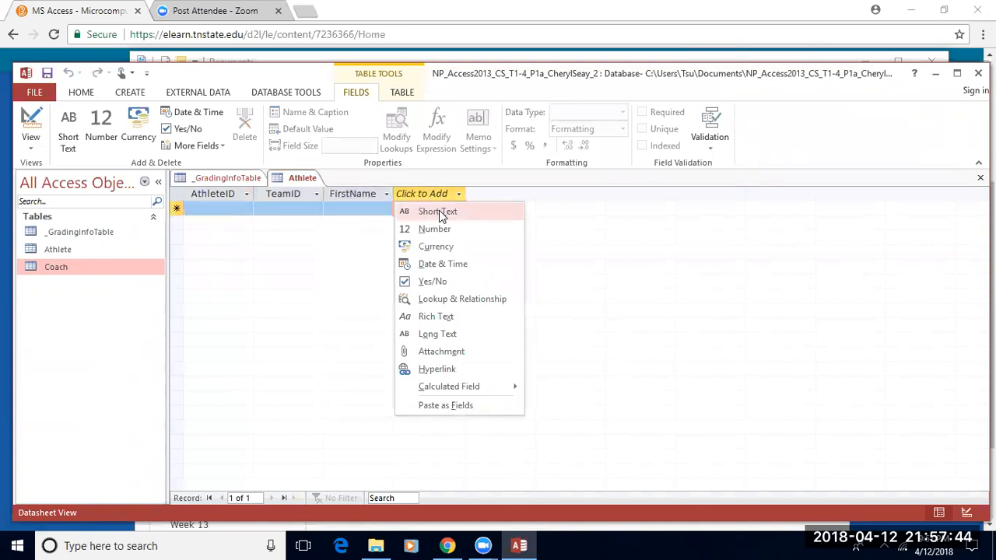
click(439, 211)
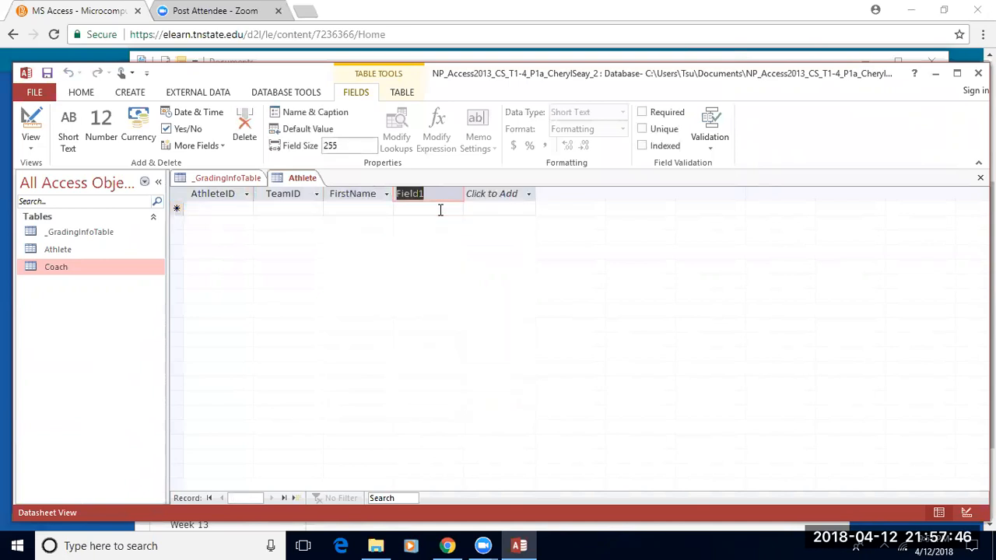
text(LastName)
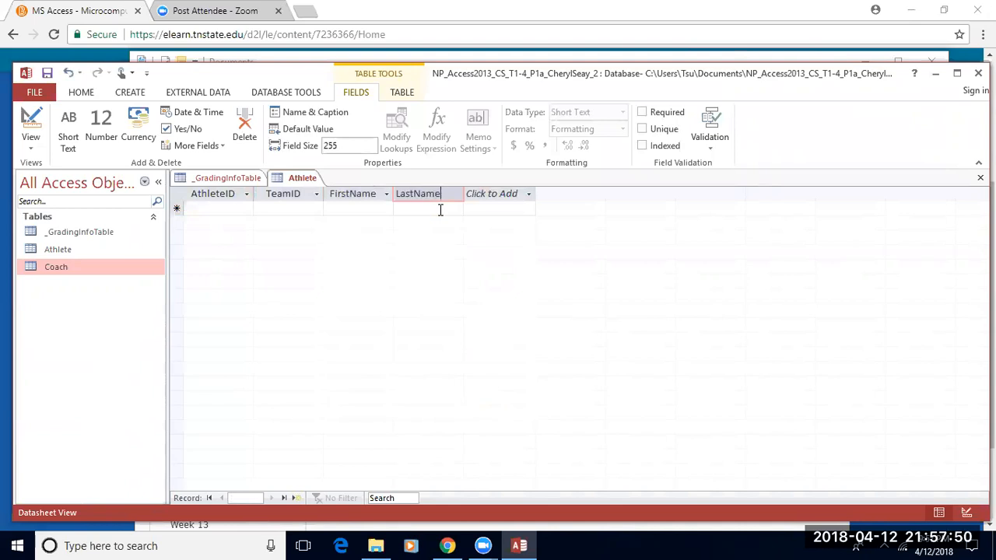
Step: Add a Short Text field named Address after LastName in the Athlete table
click(481, 200)
click(481, 200)
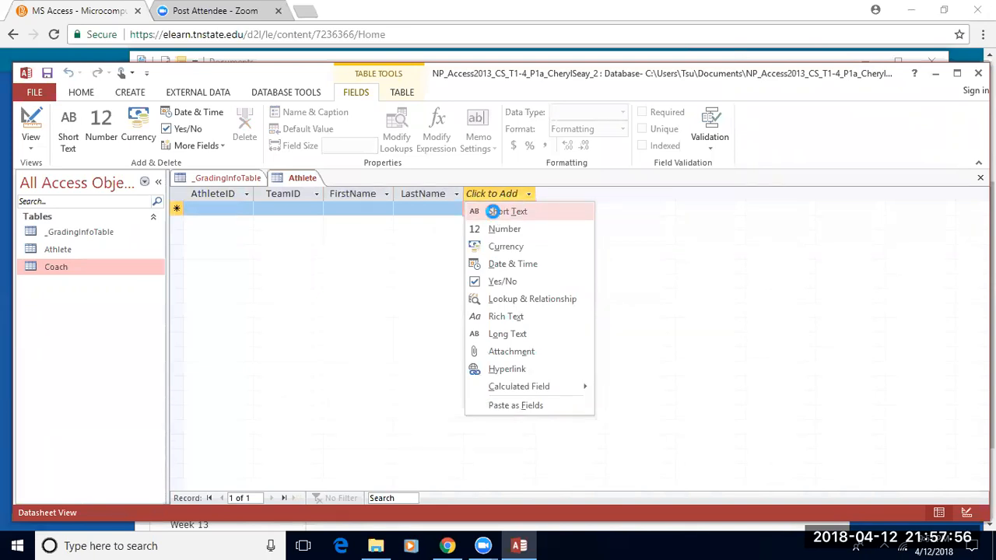
click(494, 214)
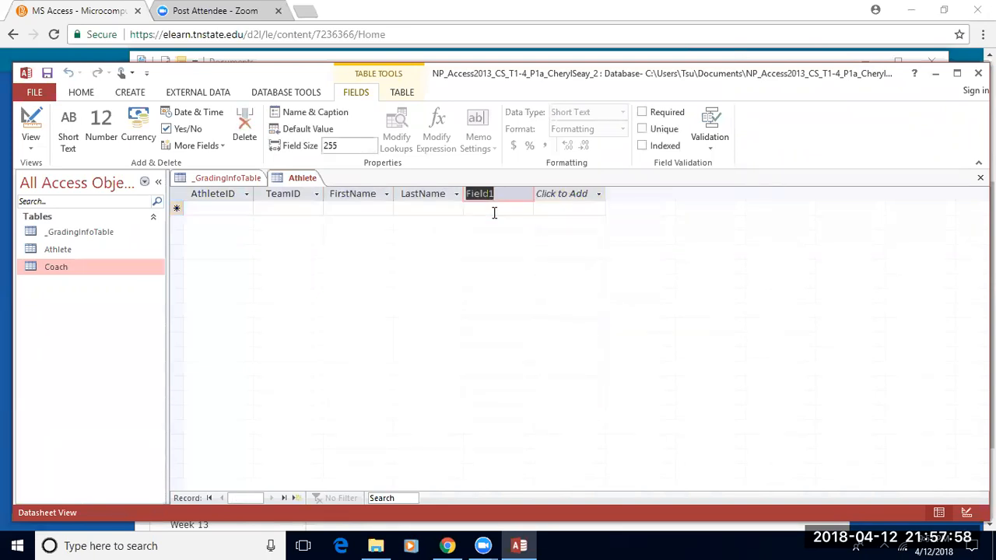
click(494, 213)
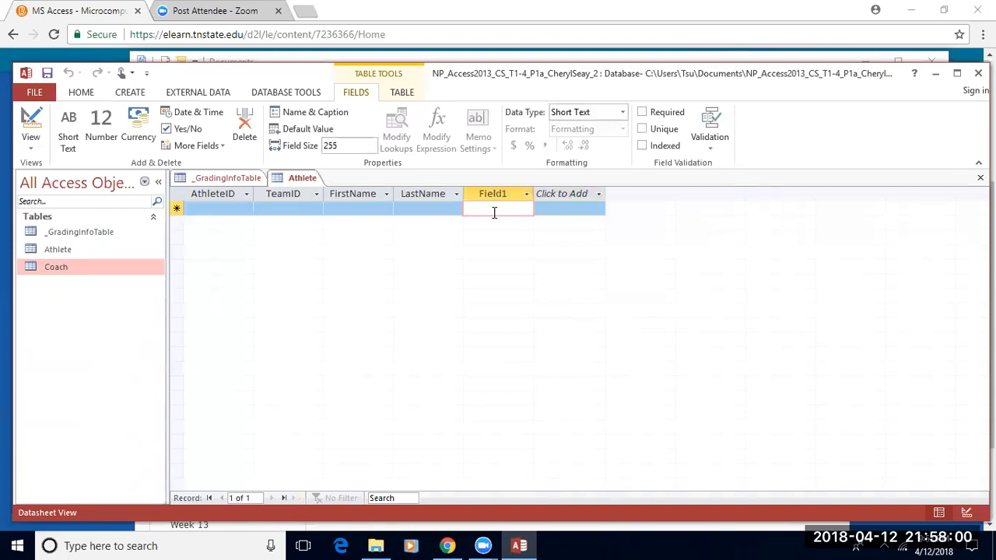
click(501, 196)
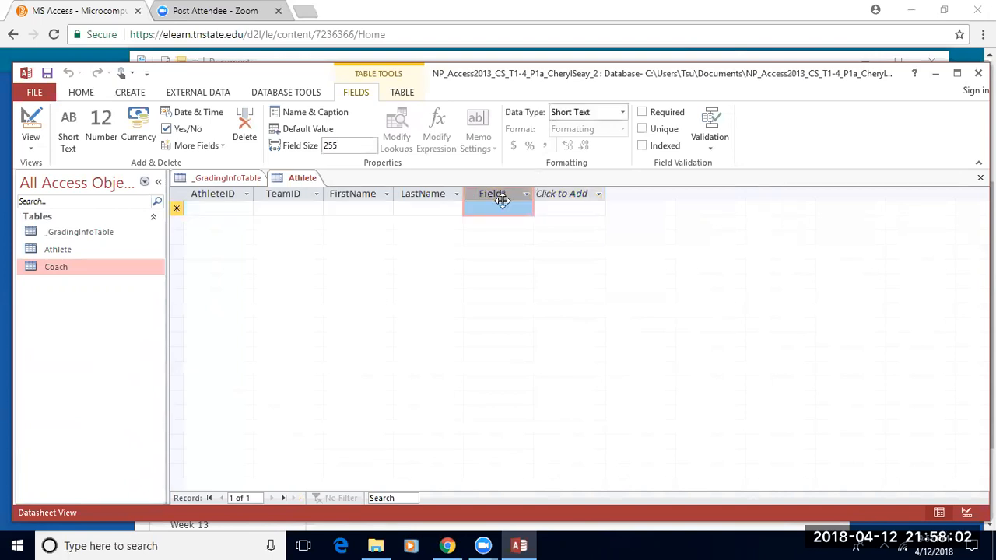
right_click(498, 194)
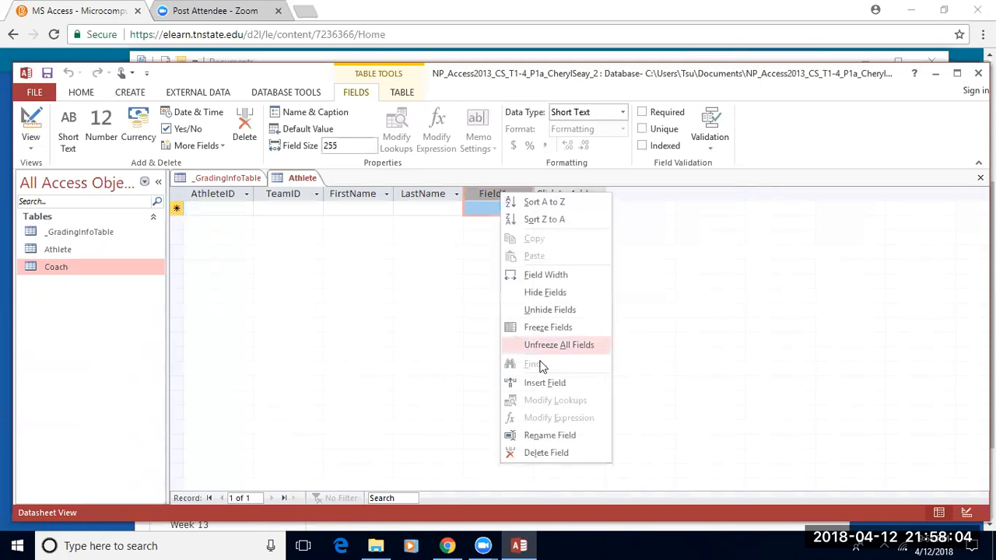
click(557, 434)
text(Address)
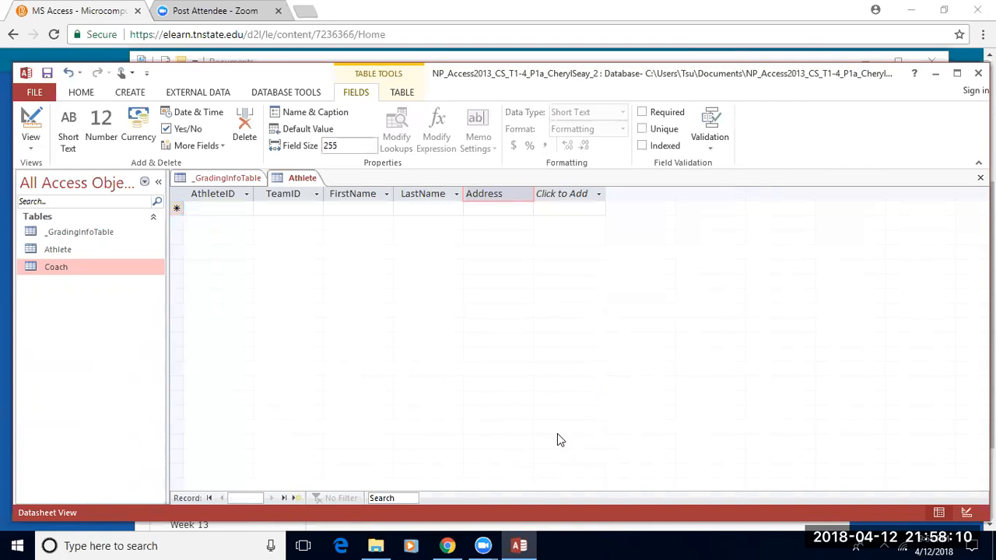
Step: Add three Short Text fields named City, State and Zip after Address in the Athlete table
click(571, 192)
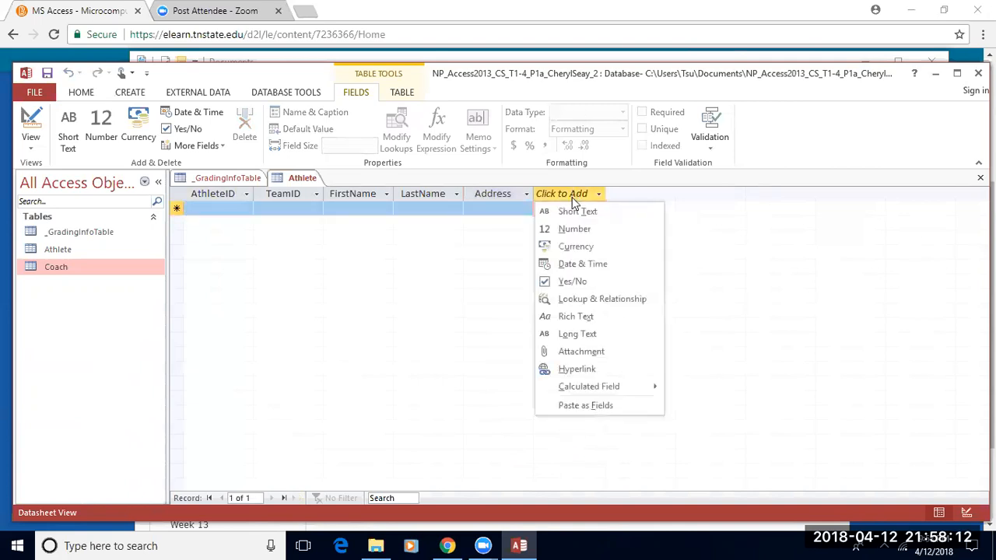
click(571, 210)
text(City)
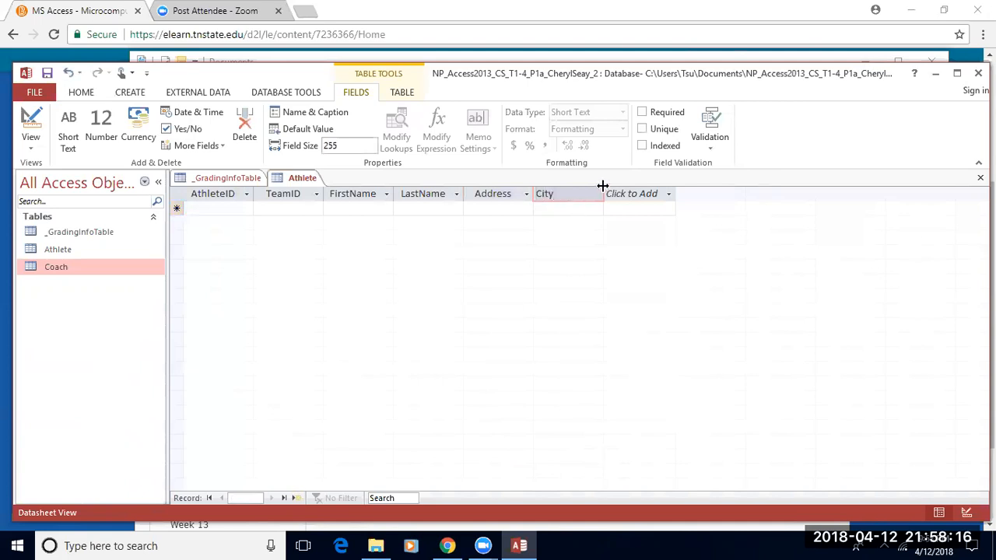
click(626, 193)
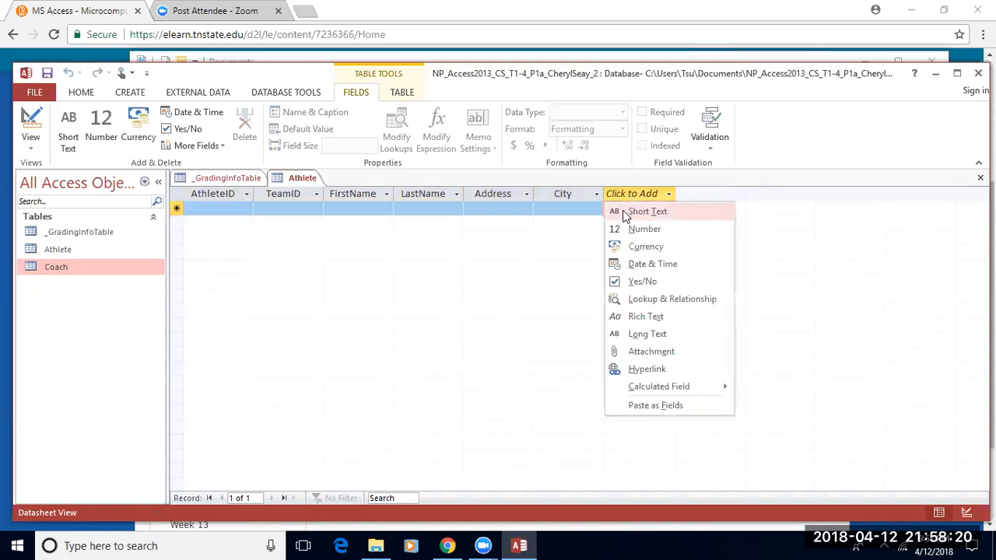
click(623, 215)
text(State)
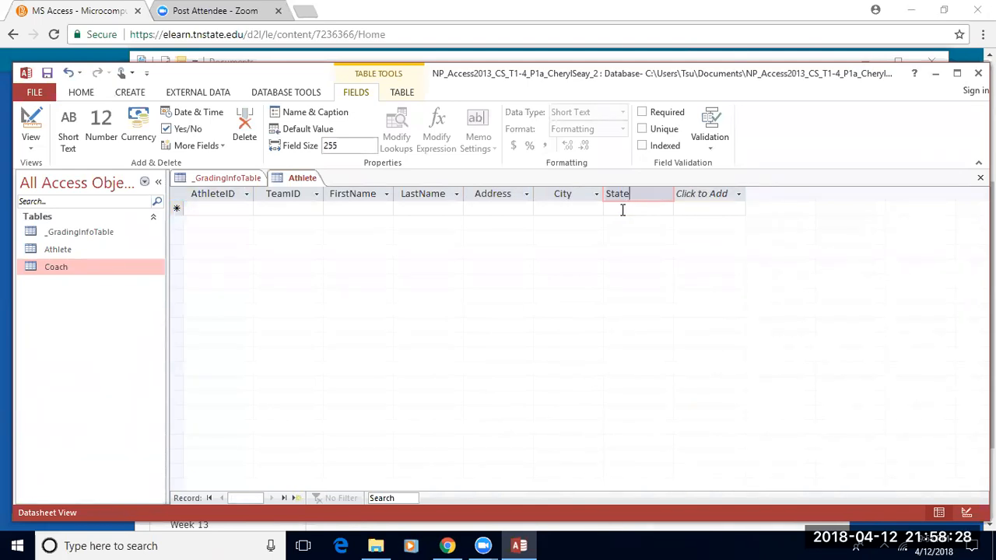
click(702, 200)
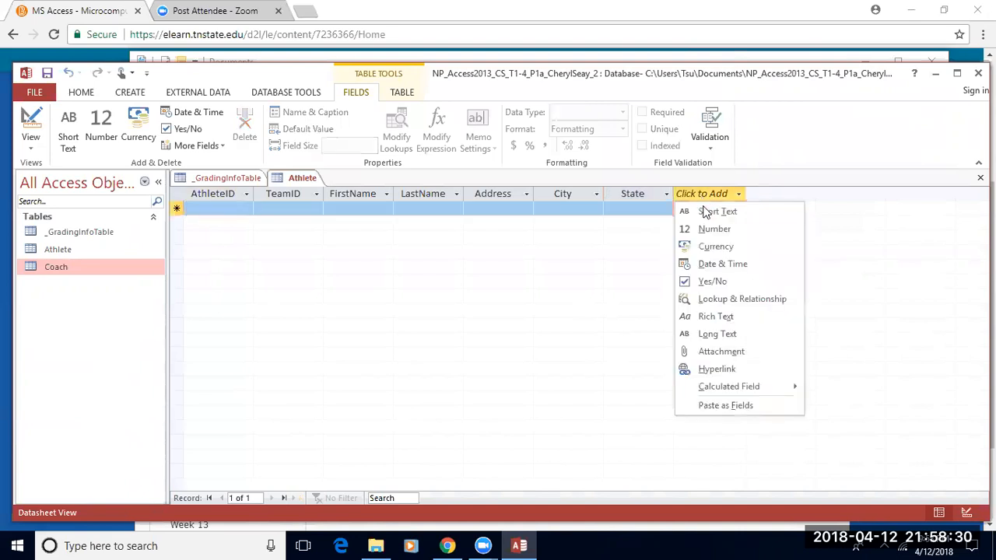
click(704, 209)
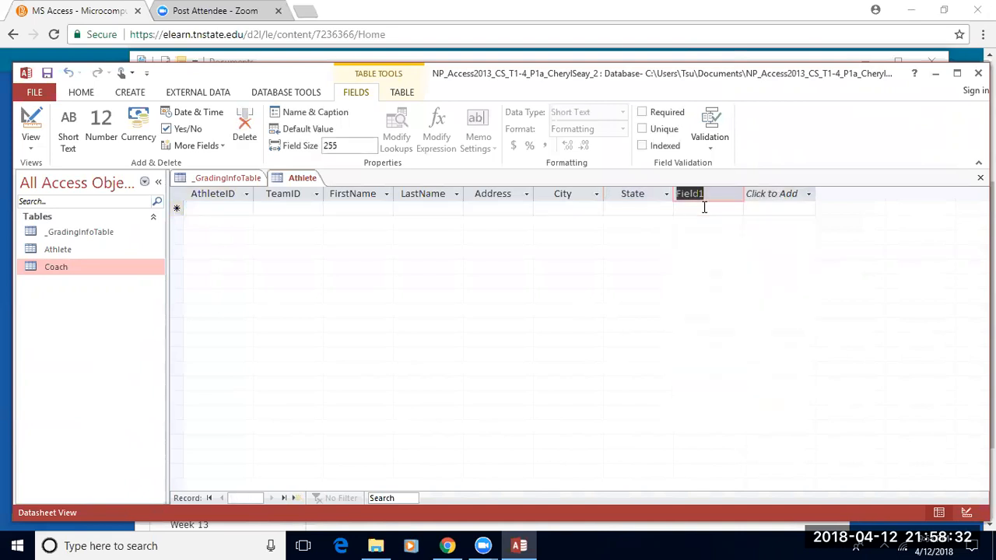
text(Zip)
Step: Add two Short Text fields named GroupID and Gender after Zip in the Athlete table
click(765, 193)
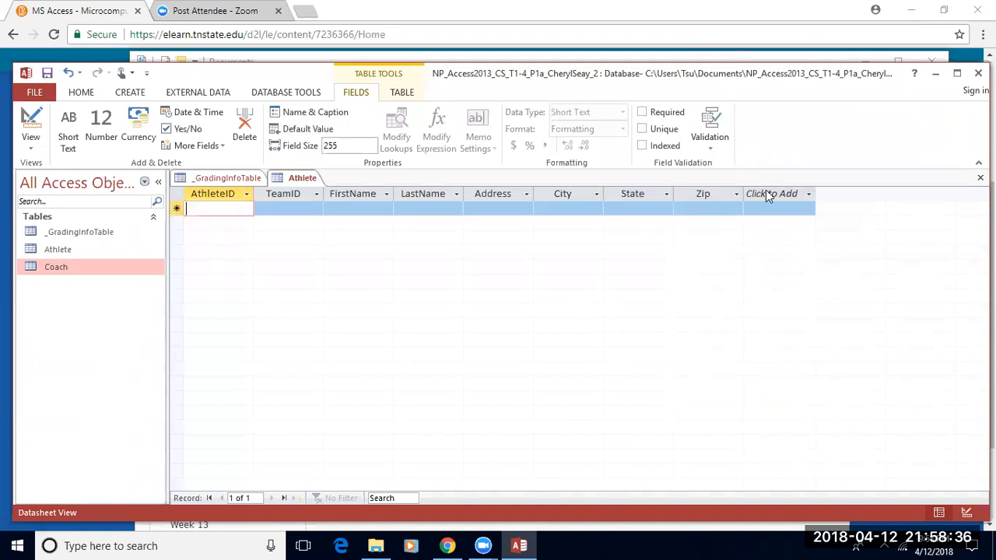
click(768, 212)
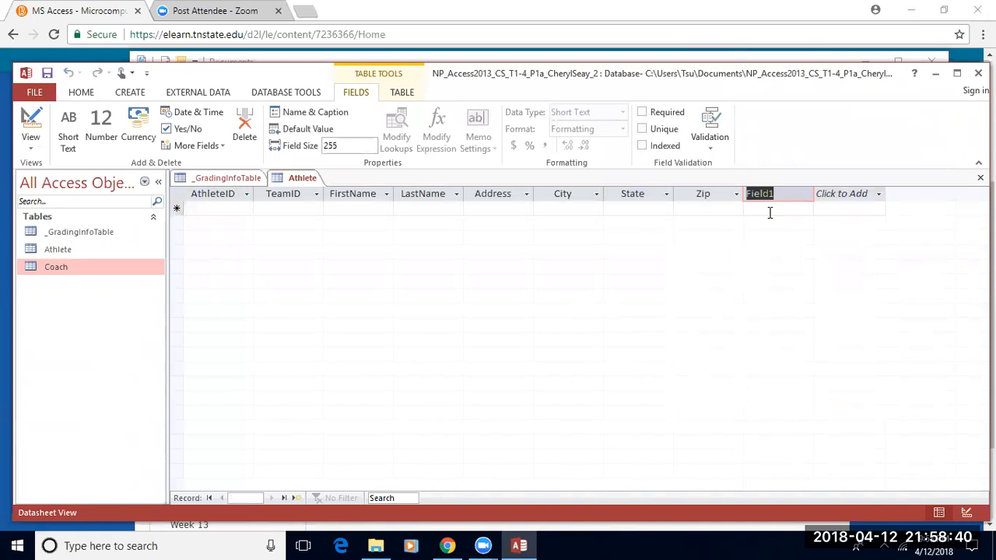
text(Grpup)
key(BackSpace)
key(BackSpace)
key(BackSpace)
text(oupID)
click(825, 197)
click(840, 210)
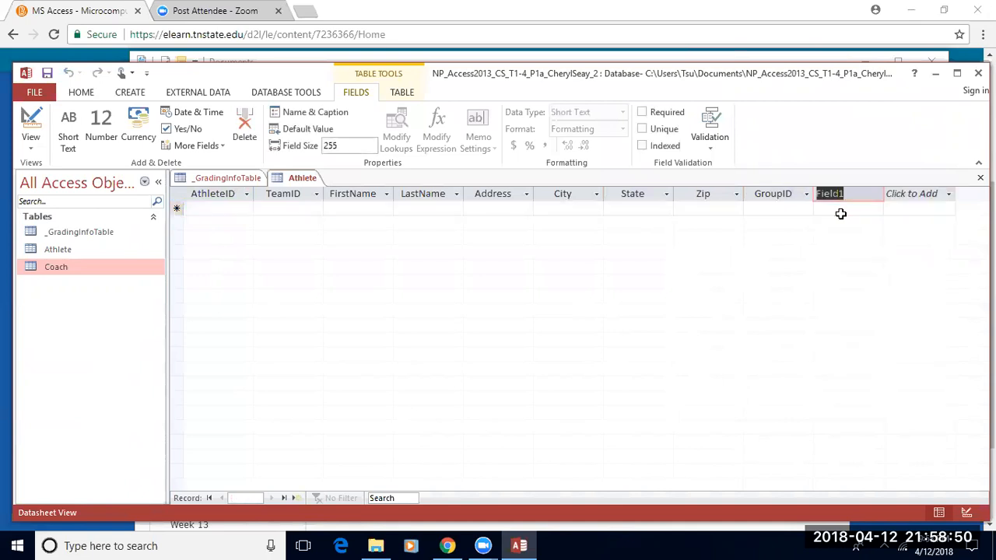
text(Gender)
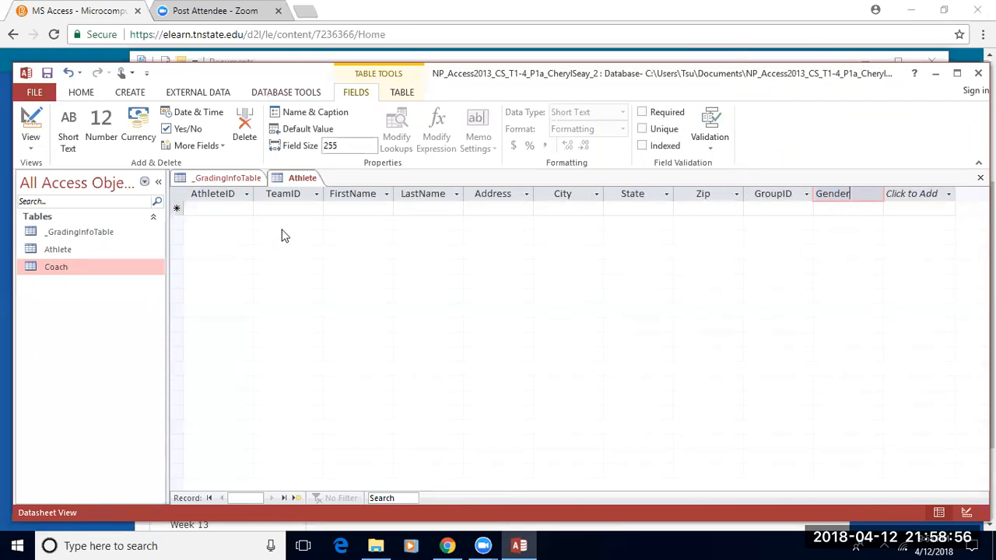
Step: Save the Athlete table and switch it to Design view
right_click(296, 184)
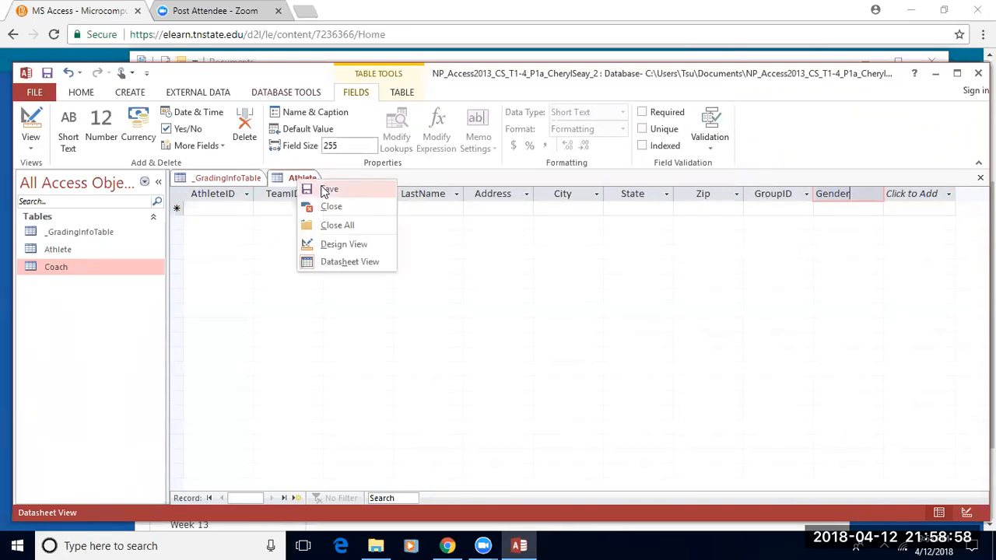
click(323, 191)
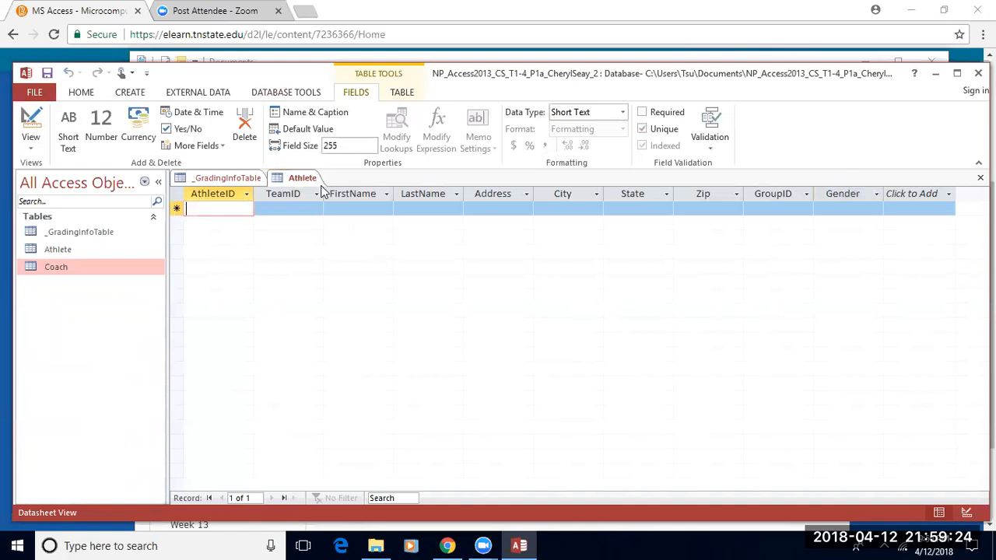
click(32, 148)
click(51, 207)
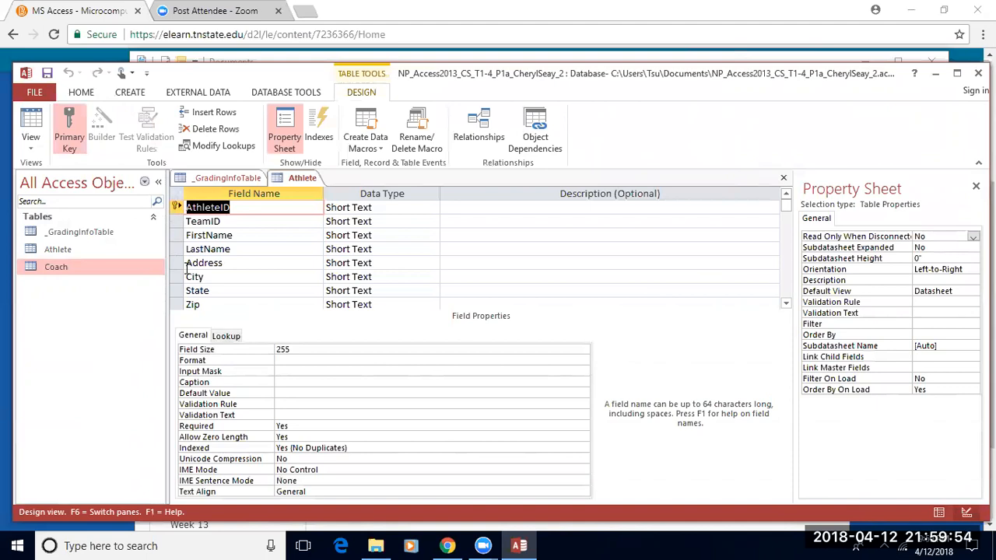
Step: Give the AthleteID field the description Primary key, a field size of 5 and the caption Athlete ID
click(492, 208)
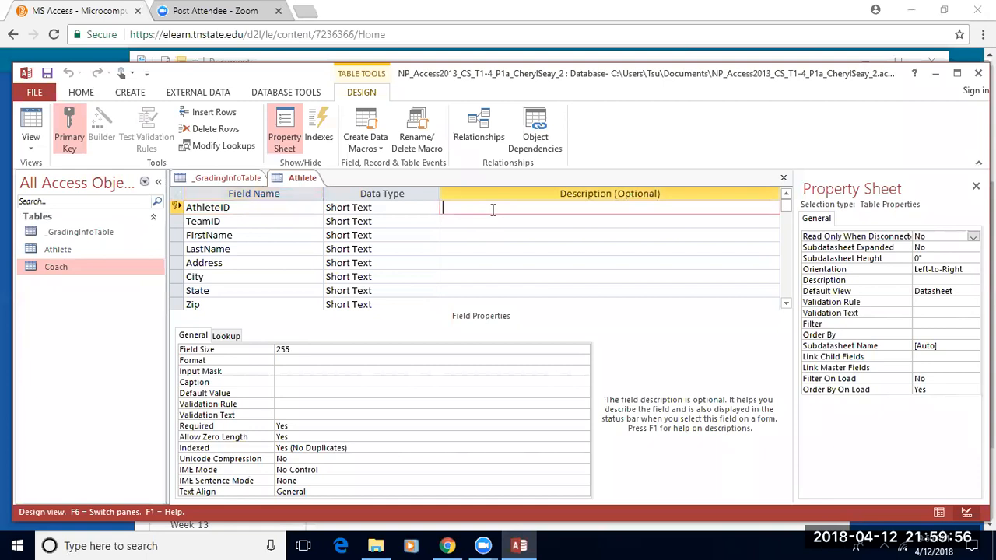
text(Primary key)
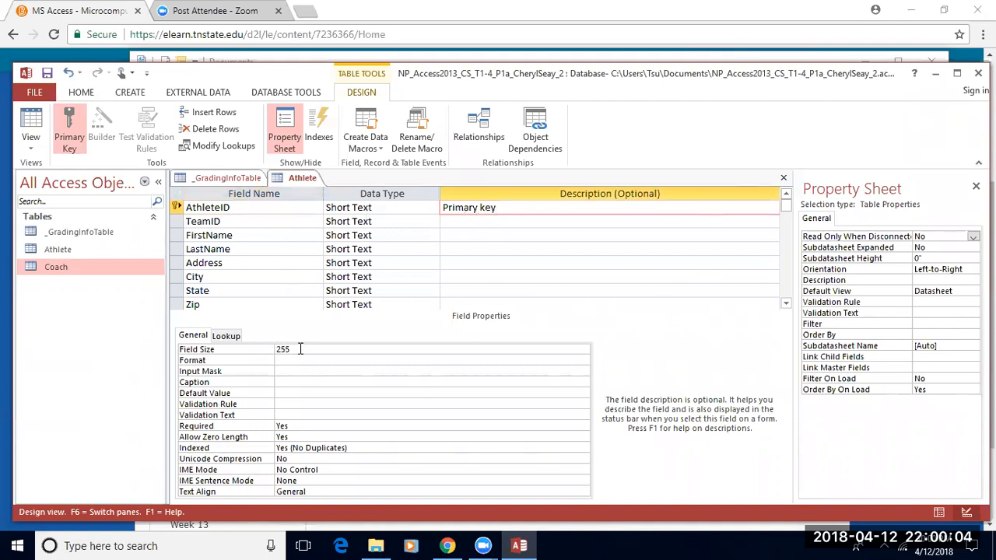
drag(300, 349, 267, 349)
text(5)
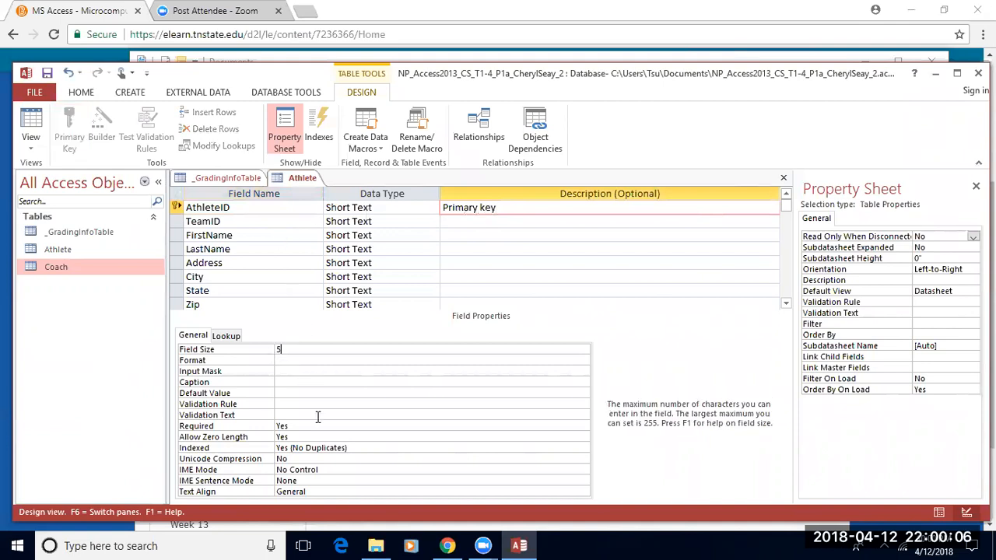
click(298, 381)
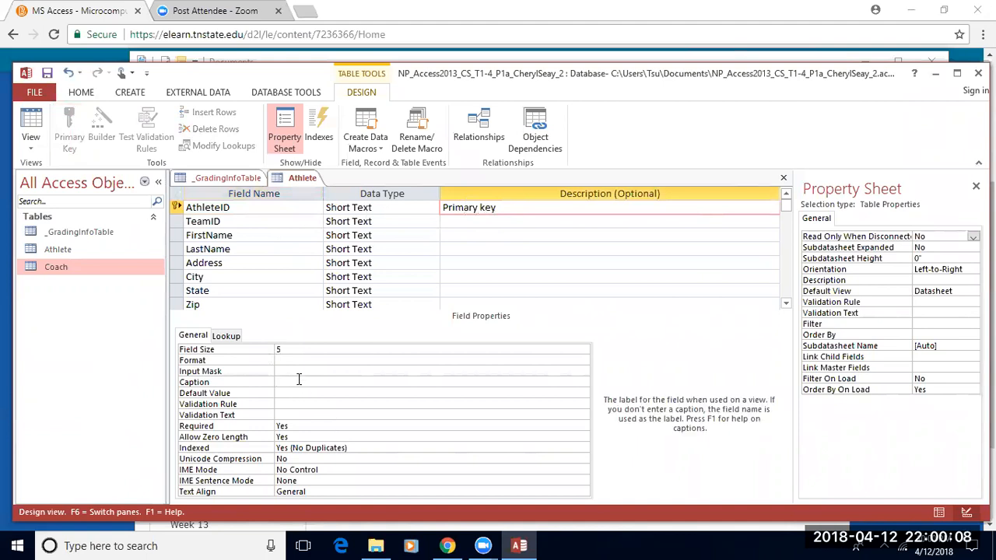
text(Athlete ID)
Step: Give the TeamID field the description Foreign key, a field size of 4 and the caption Team ID
click(457, 223)
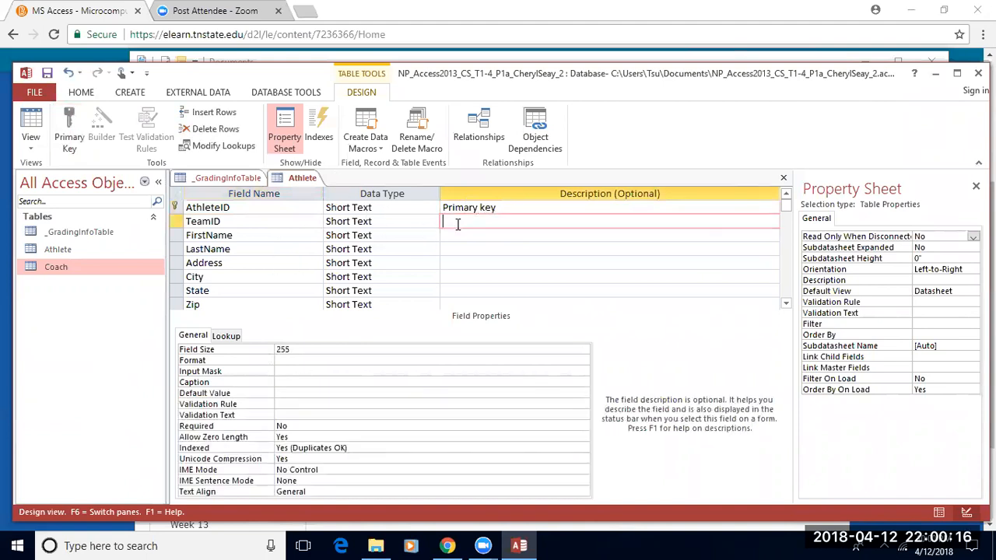
text(Foreign key)
click(264, 350)
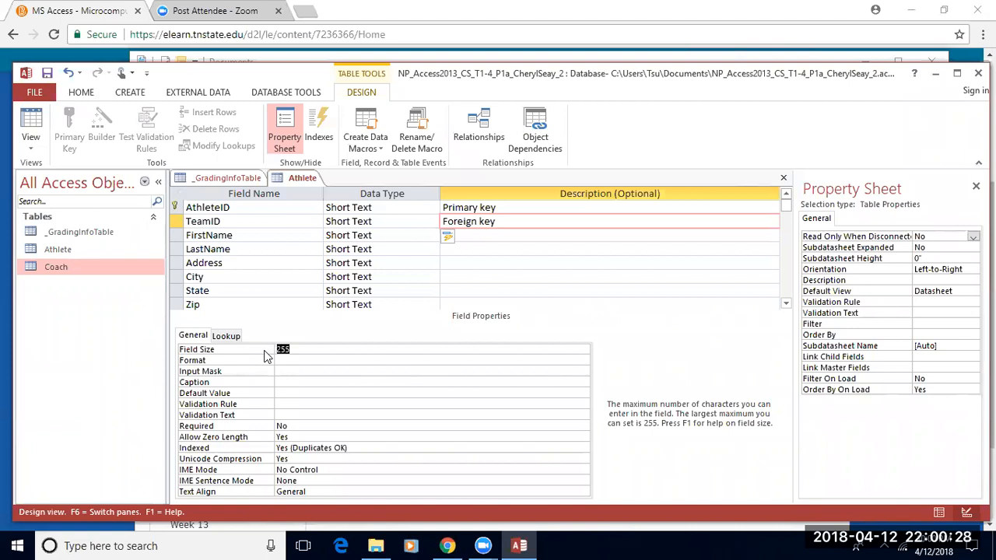
text(4)
click(287, 383)
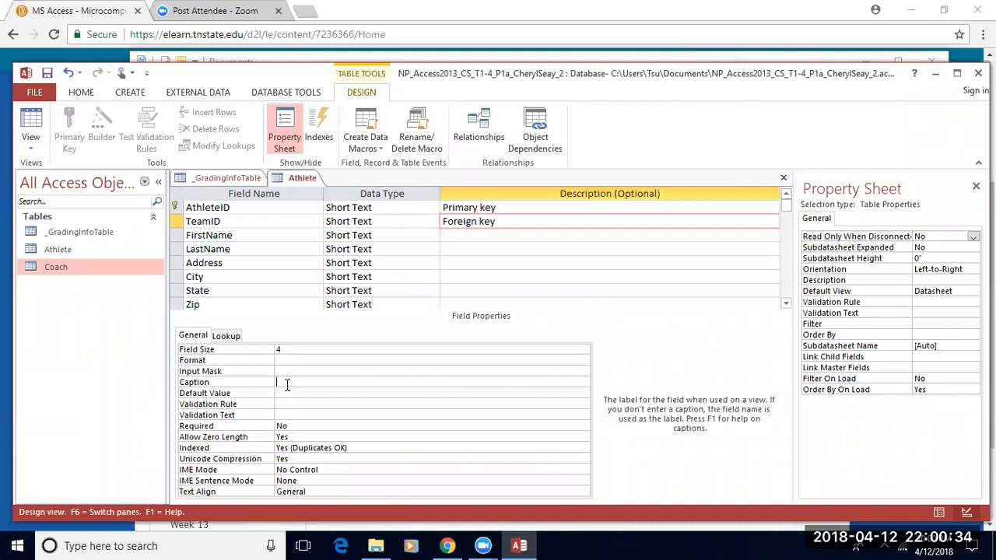
text(Team ID)
Step: Set the FirstName field's size to 20 and its caption to First Name
click(287, 233)
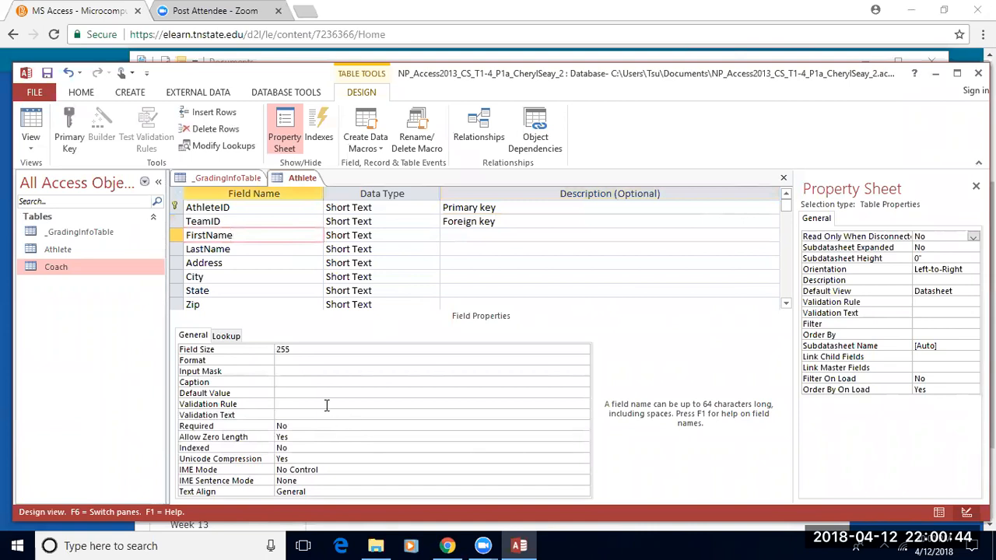
double_click(302, 352)
text(20)
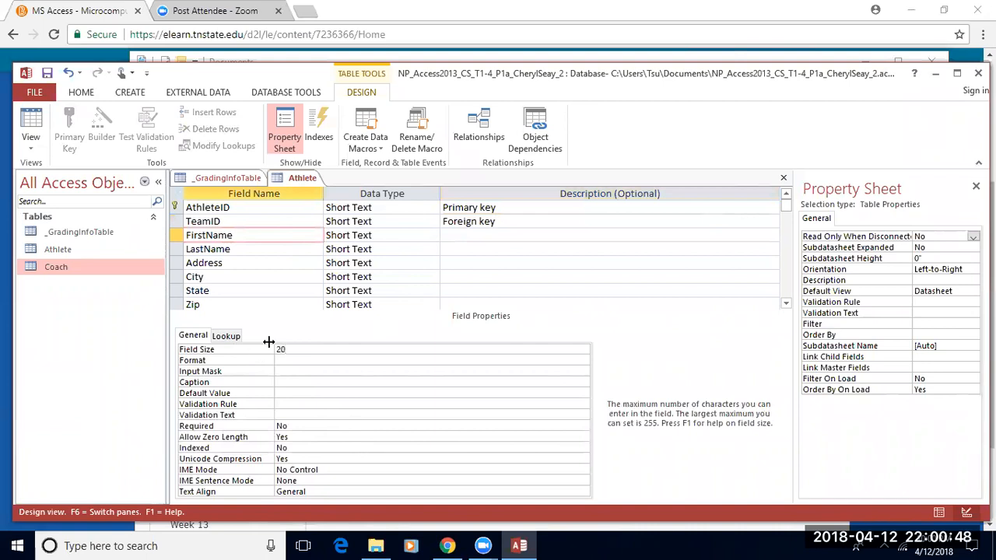
click(291, 381)
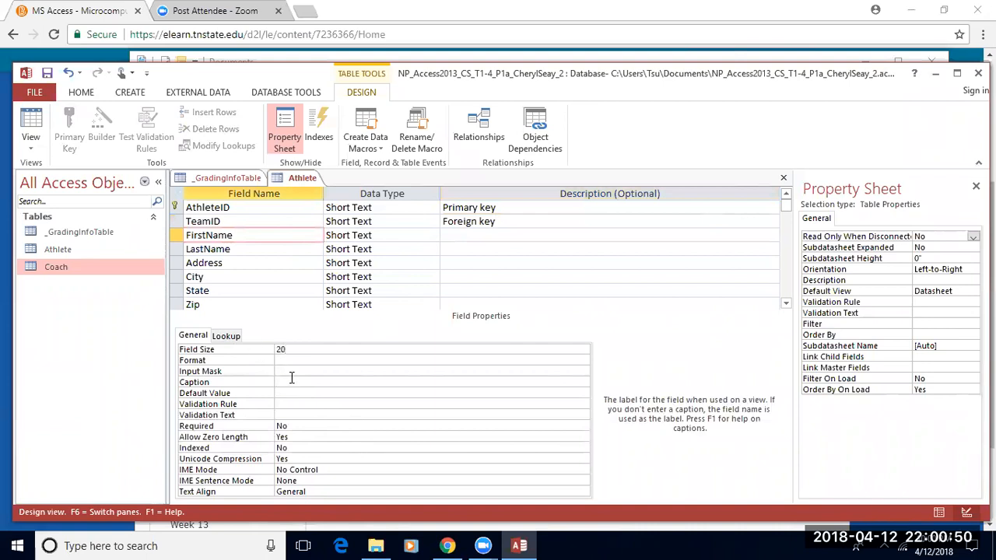
text(First Name)
Step: Set the LastName field's size to 30 and its caption to Last Name
click(249, 249)
click(253, 350)
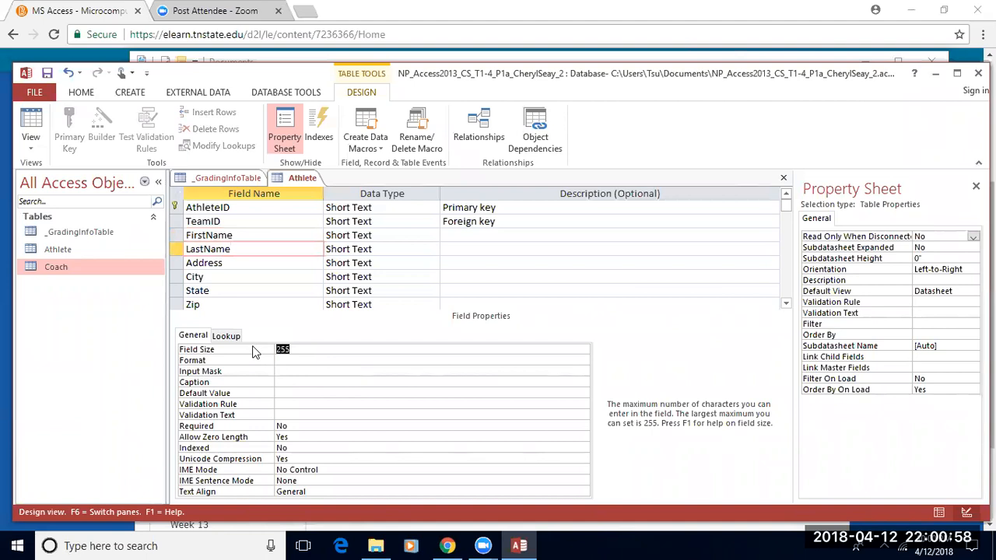
text(30)
click(295, 380)
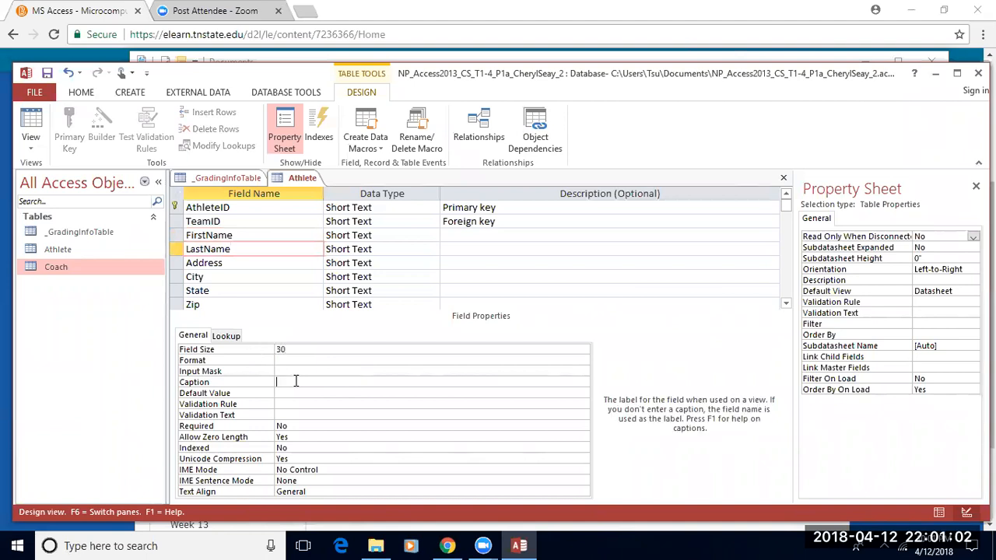
text(Last Name)
Step: Set the field size of both the Address and City fields to 35
click(224, 262)
click(266, 350)
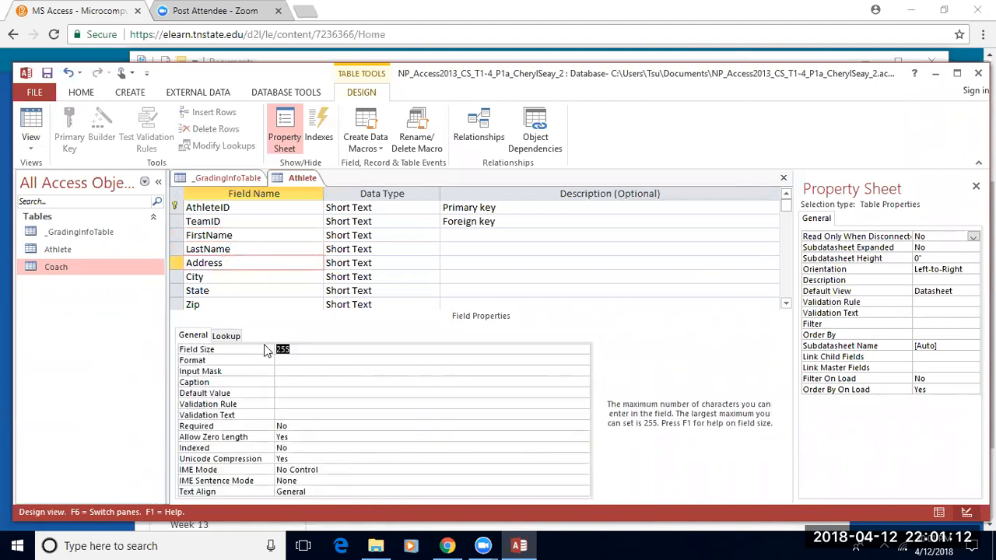
text(35)
click(256, 277)
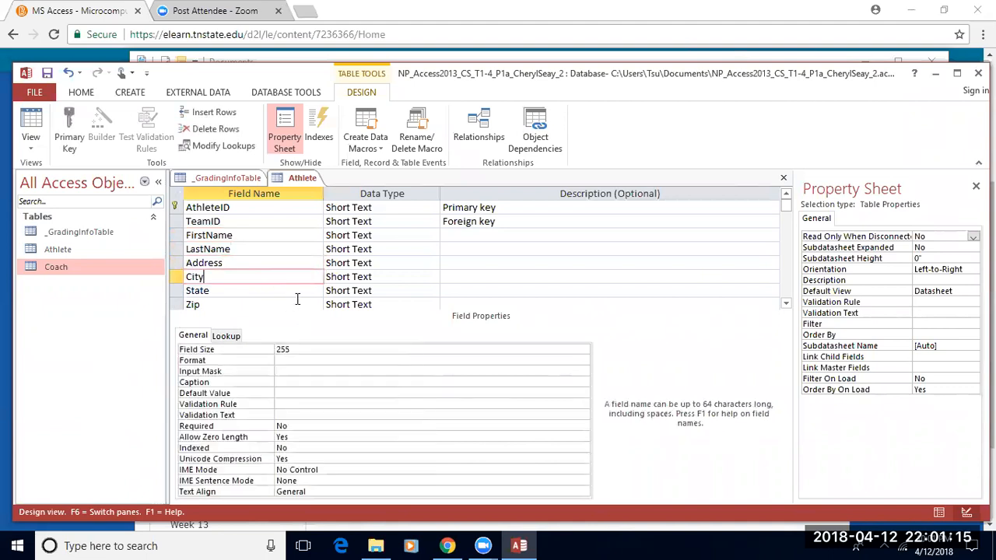
click(307, 351)
click(263, 354)
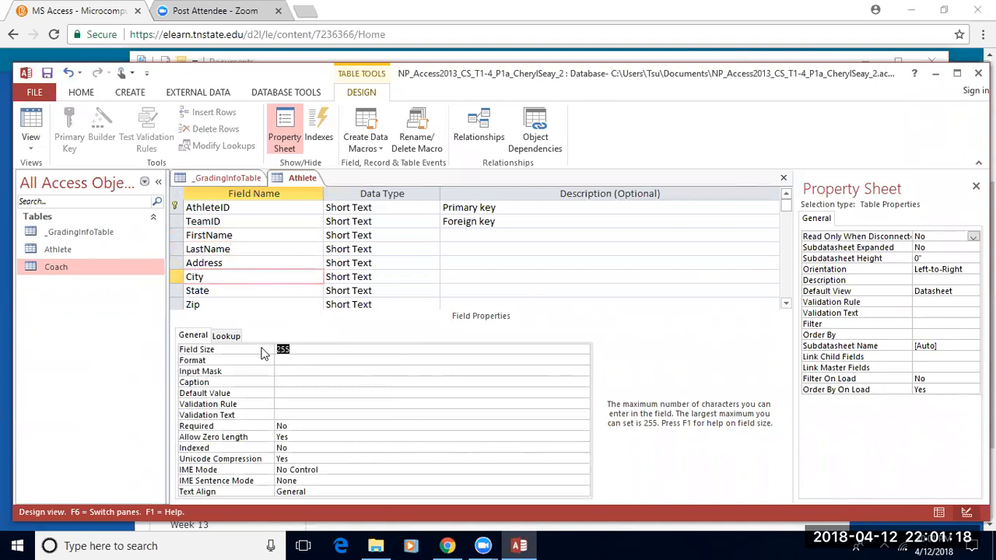
text(35)
click(227, 289)
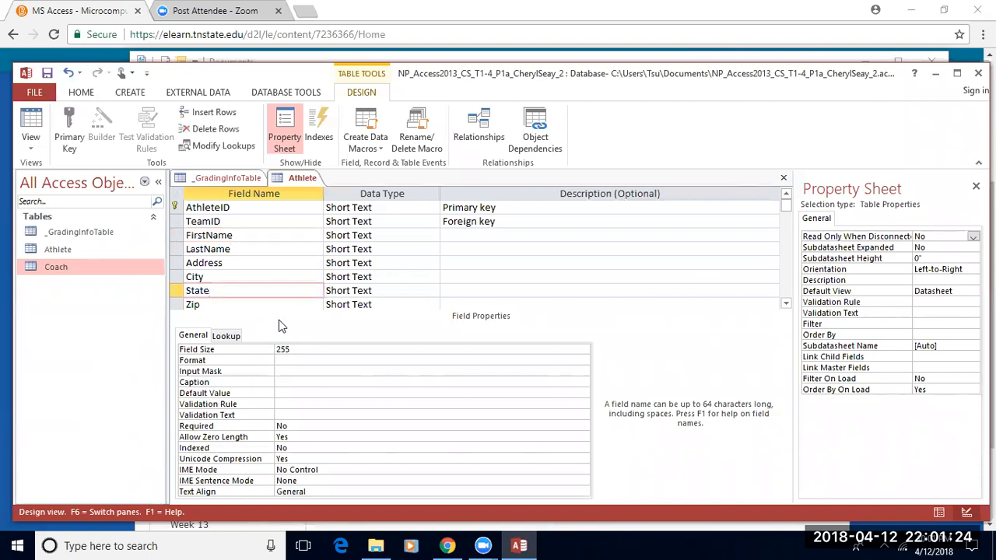
Step: Set the State field's size to 2 and its default value to WA
double_click(302, 352)
text(2)
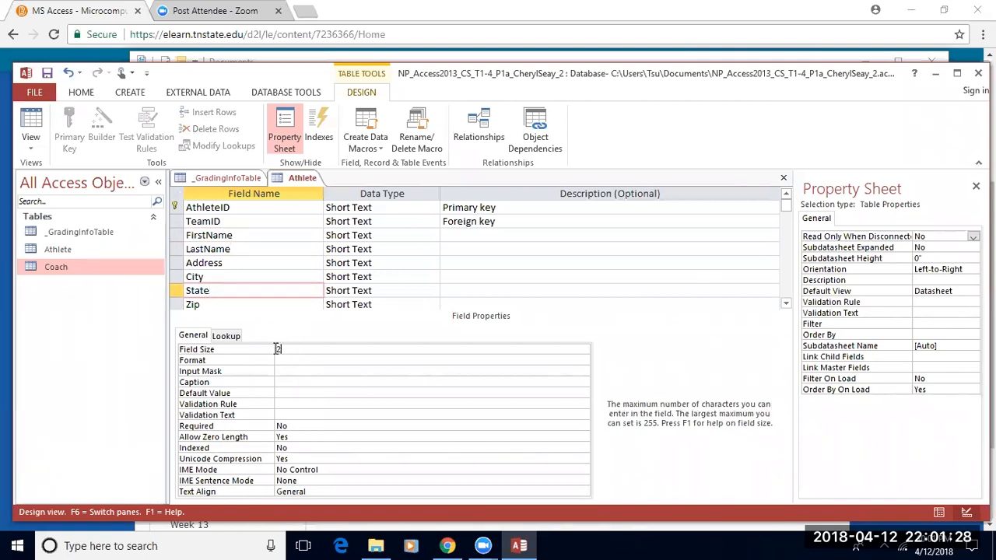
click(284, 391)
text(WIA)
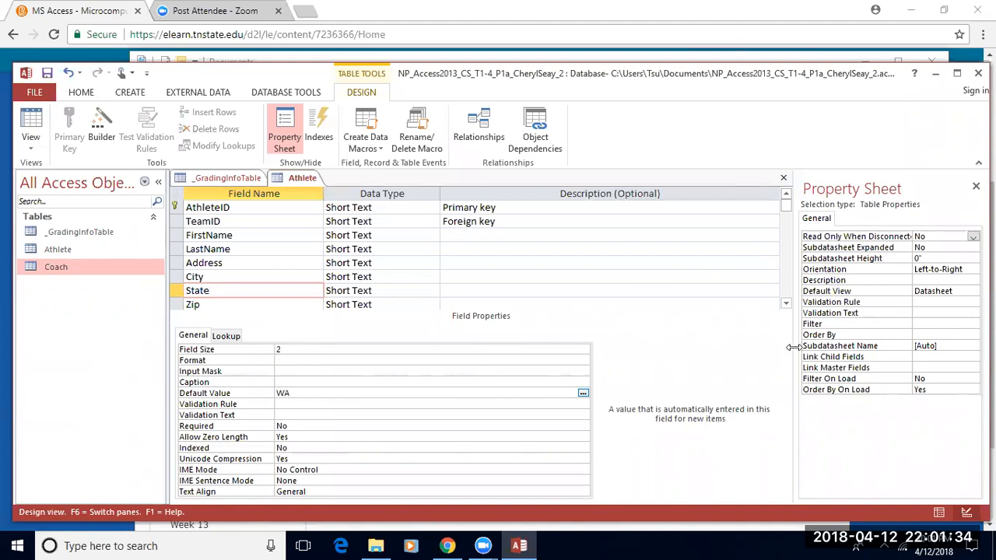
Step: Set the Zip field's size to 10
click(786, 303)
click(785, 303)
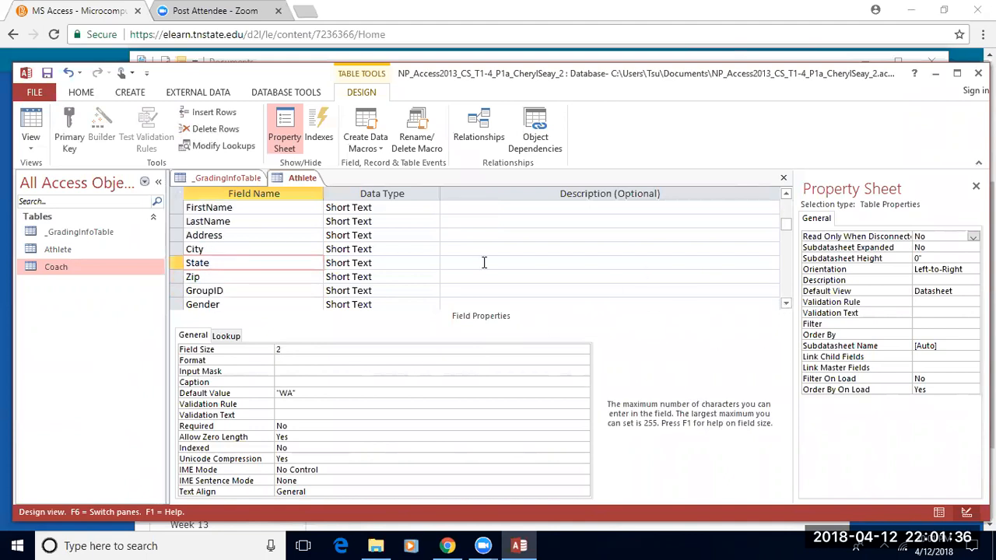
click(307, 280)
click(262, 350)
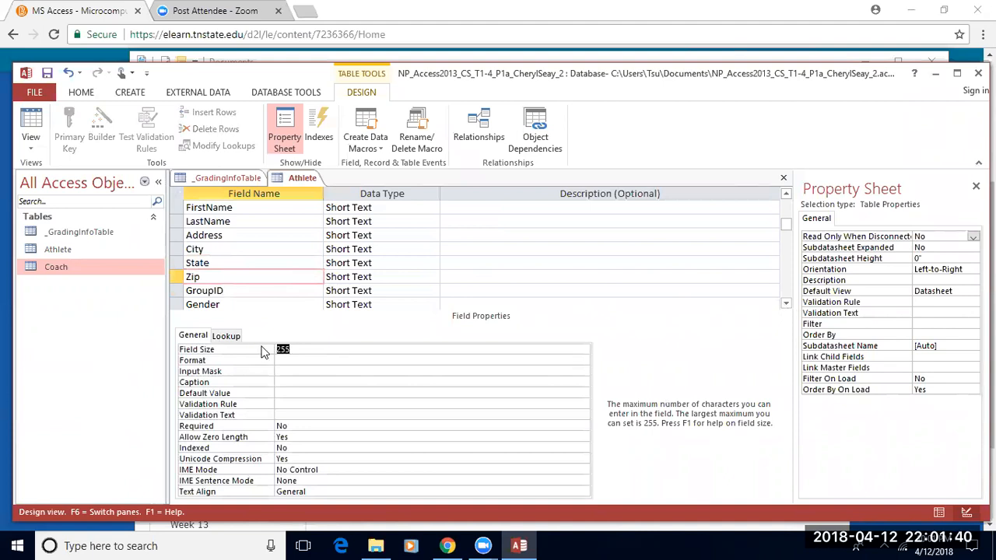
text(10)
Step: Give the GroupID field the description Foreign key and the caption Group ID
click(245, 288)
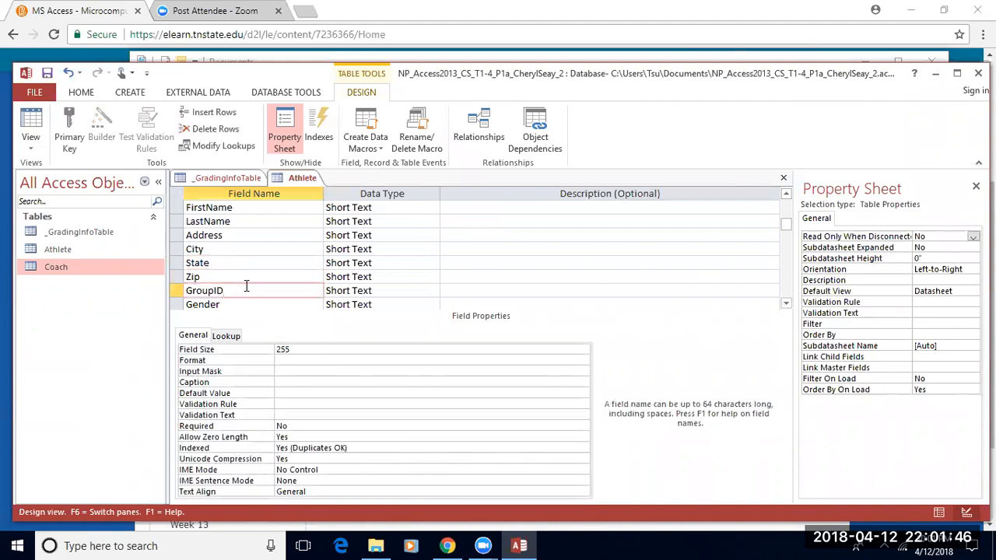
click(490, 294)
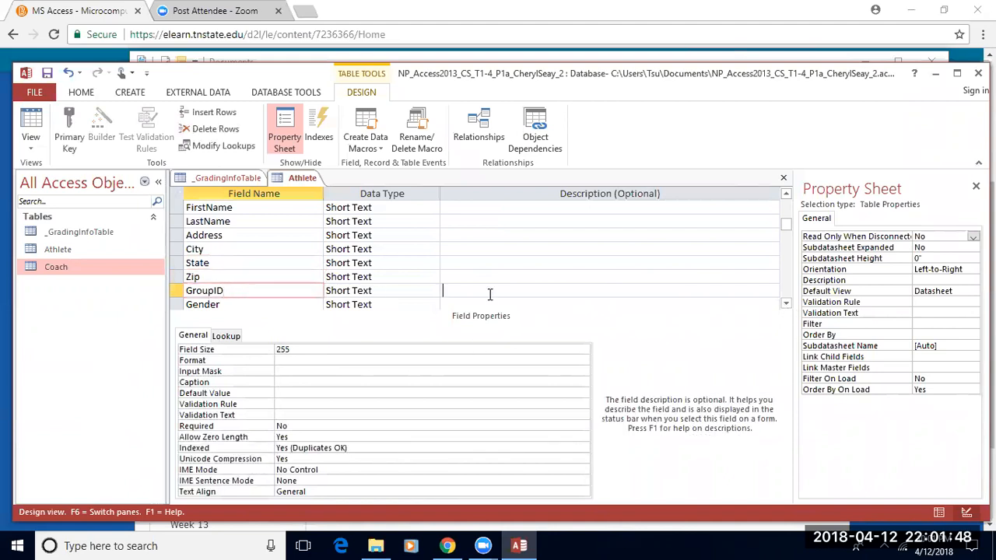
text(Foreign key)
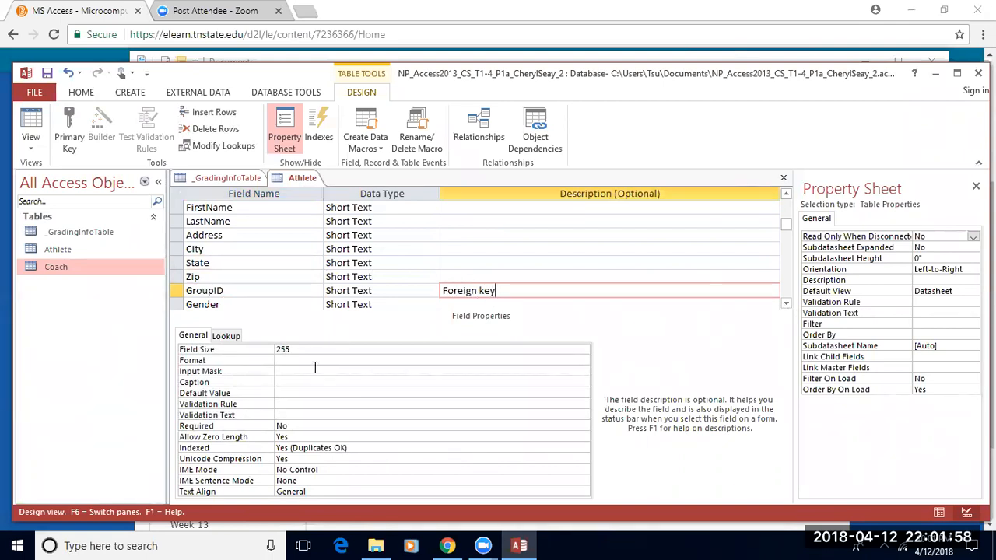
click(287, 382)
text(Group ID)
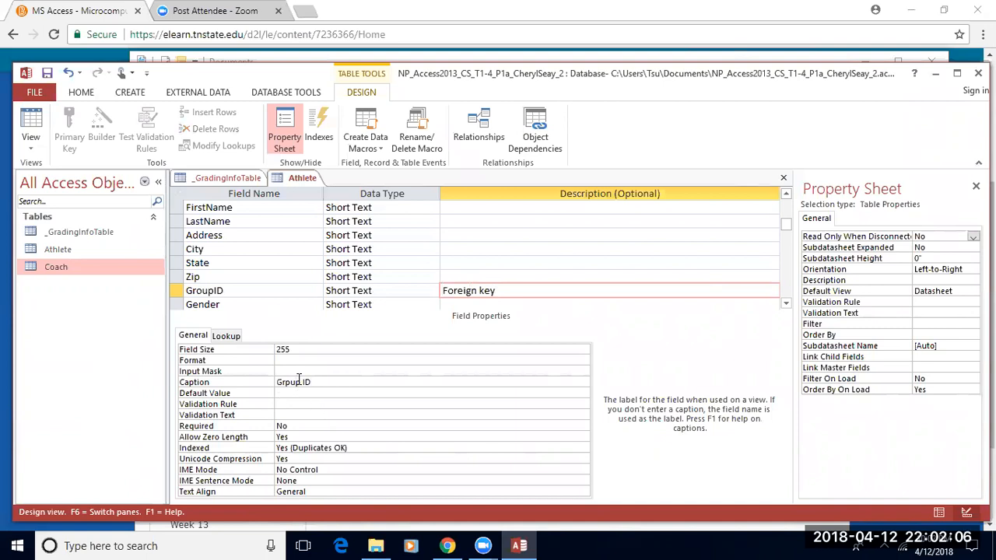
key(BackSpace)
key(BackSpace)
key(BackSpace)
key(BackSpace)
text(oup)
key(BackSpace)
Step: Give the Gender field the description "M, F" and a field size of 1
click(363, 304)
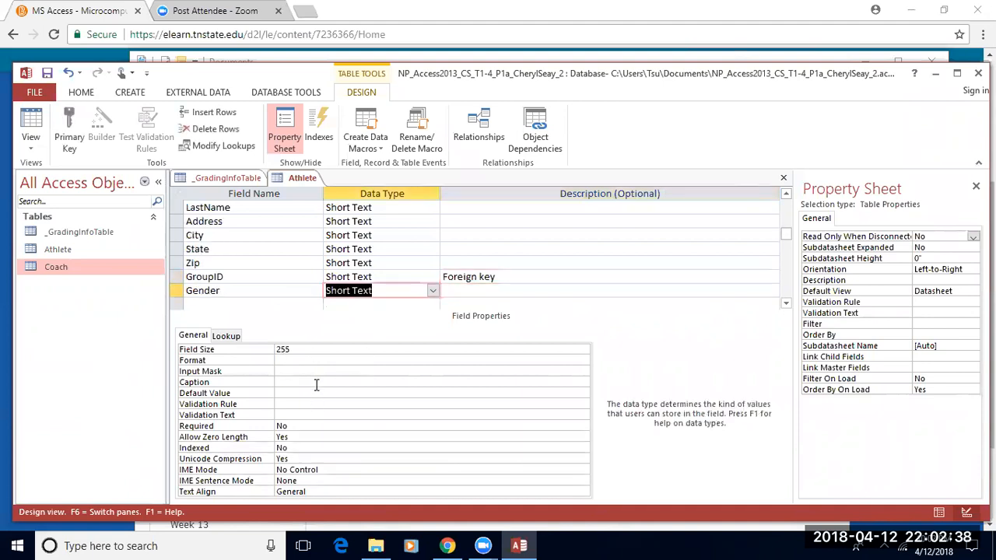
click(302, 349)
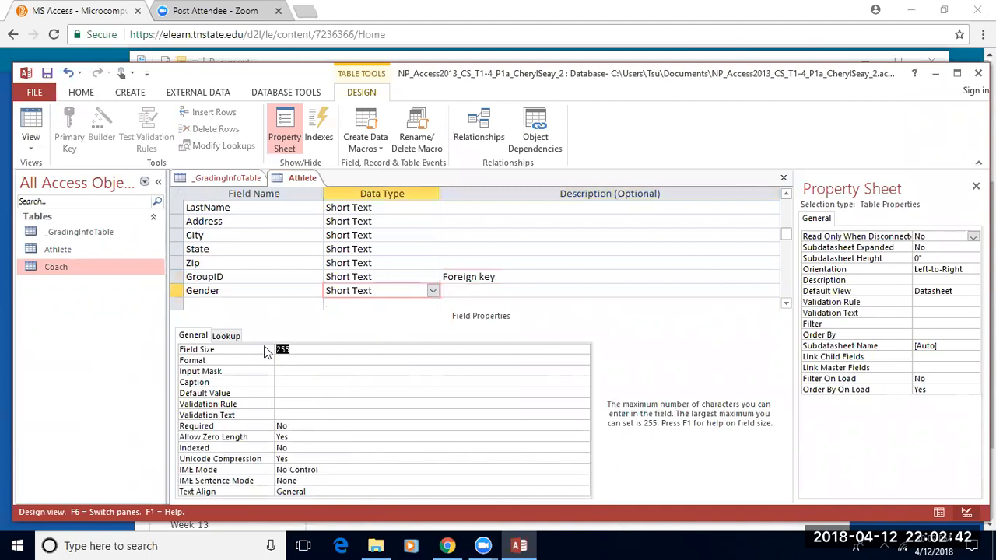
click(525, 287)
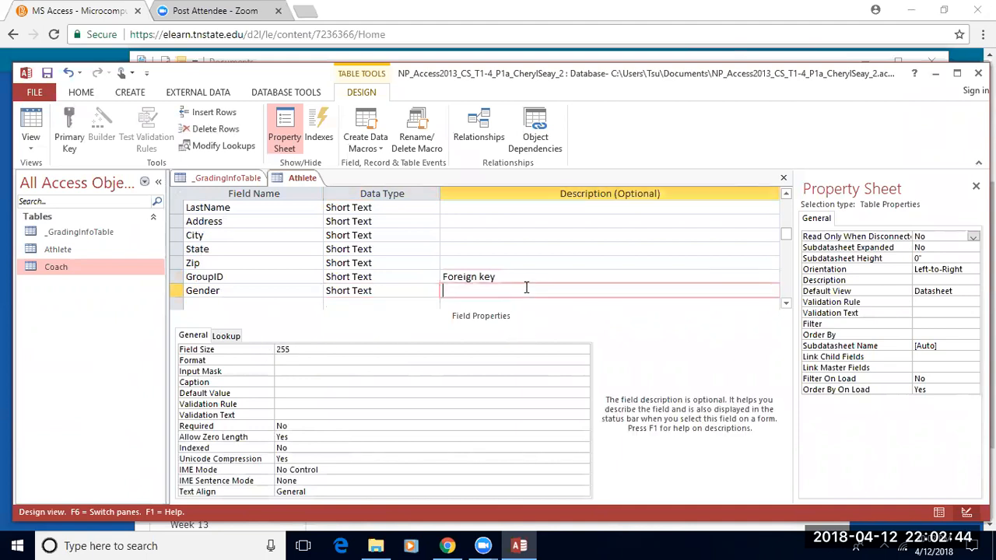
text(M. F)
key(BackSpace)
key(BackSpace)
key(BackSpace)
text(, )
text(F)
drag(299, 348, 265, 349)
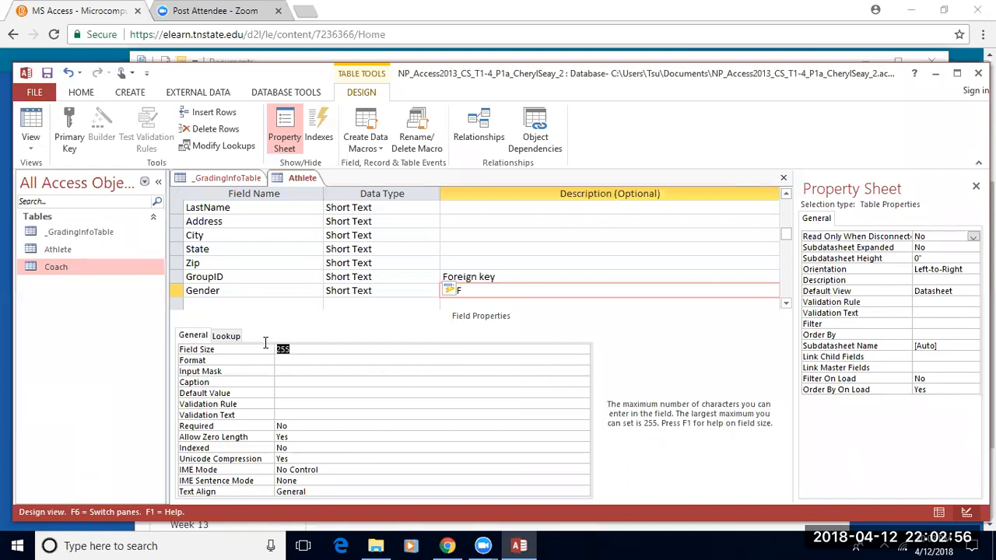
text(1)
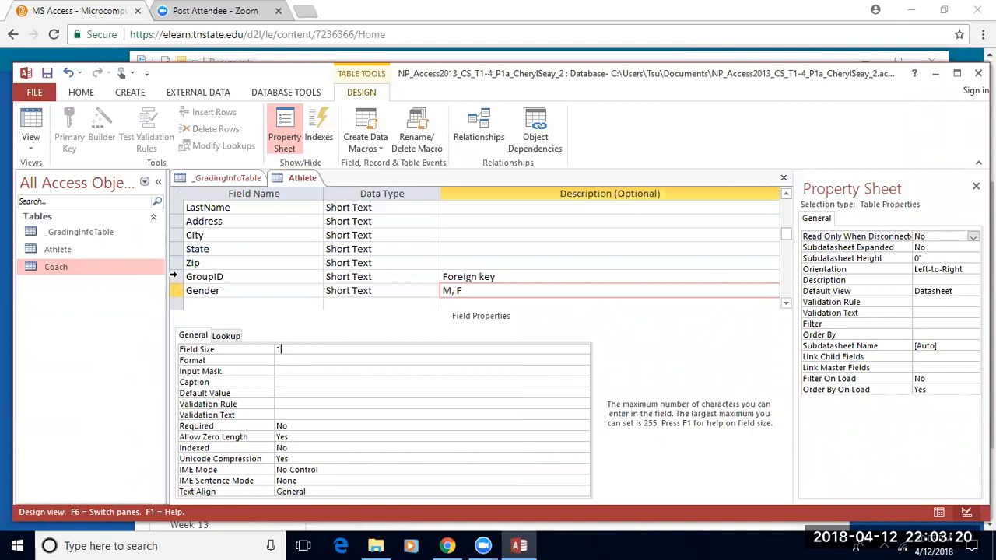
Step: Insert a new field named BirthDate above GroupID and give it the Date/Time data type
click(174, 280)
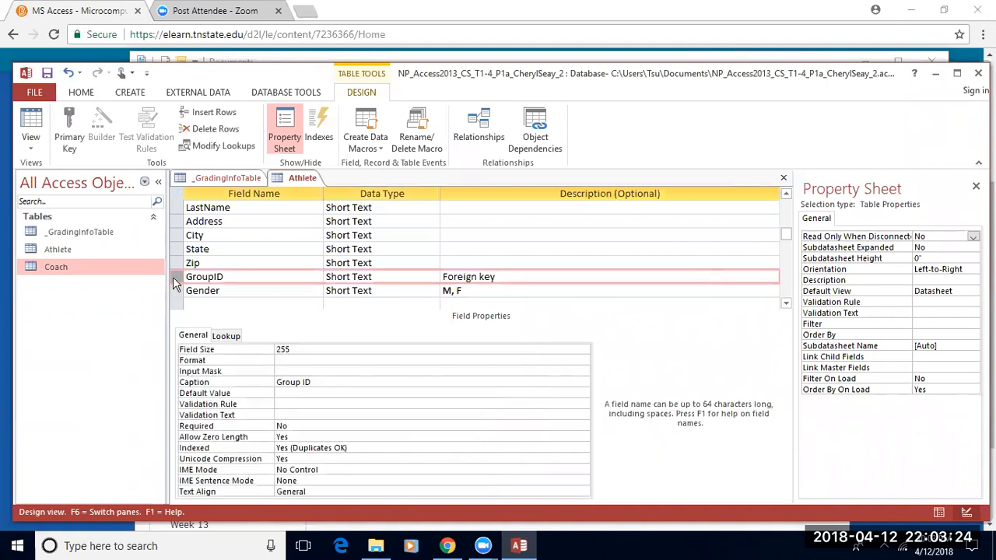
click(214, 113)
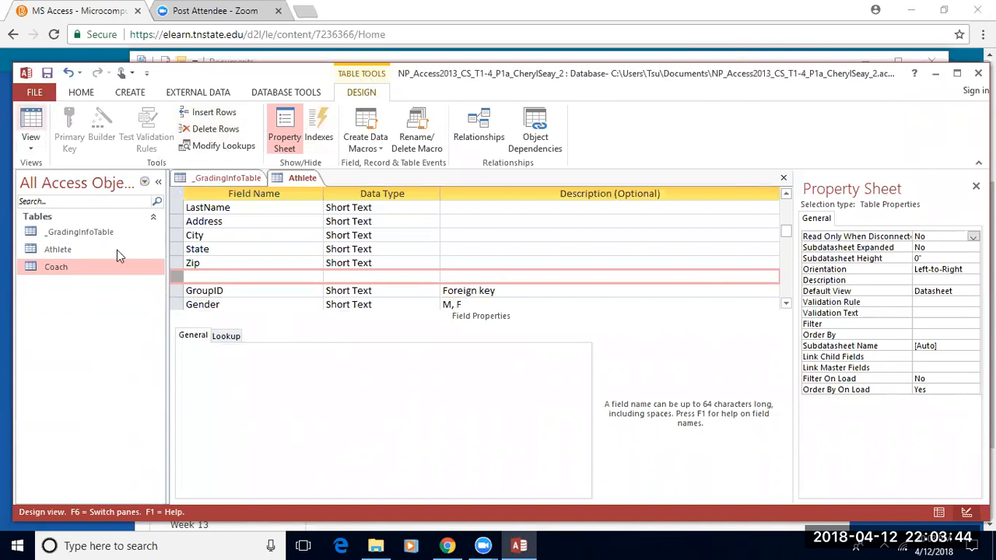
click(211, 278)
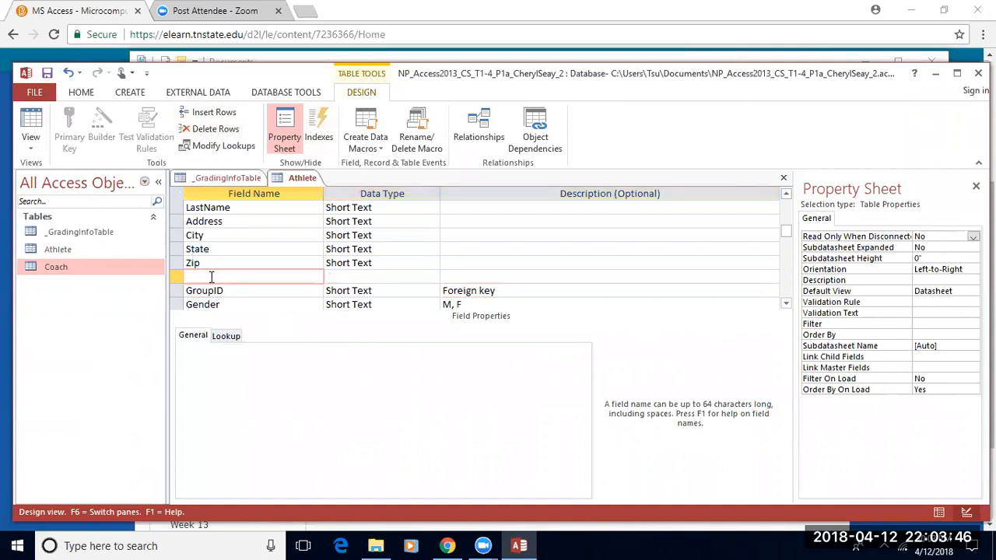
text(BirthDate)
key(Tab)
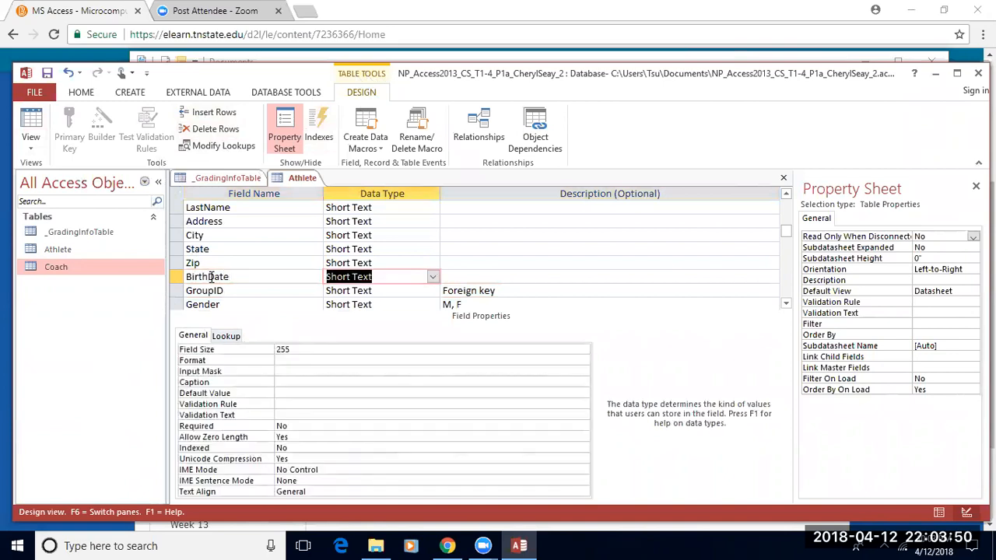
click(210, 277)
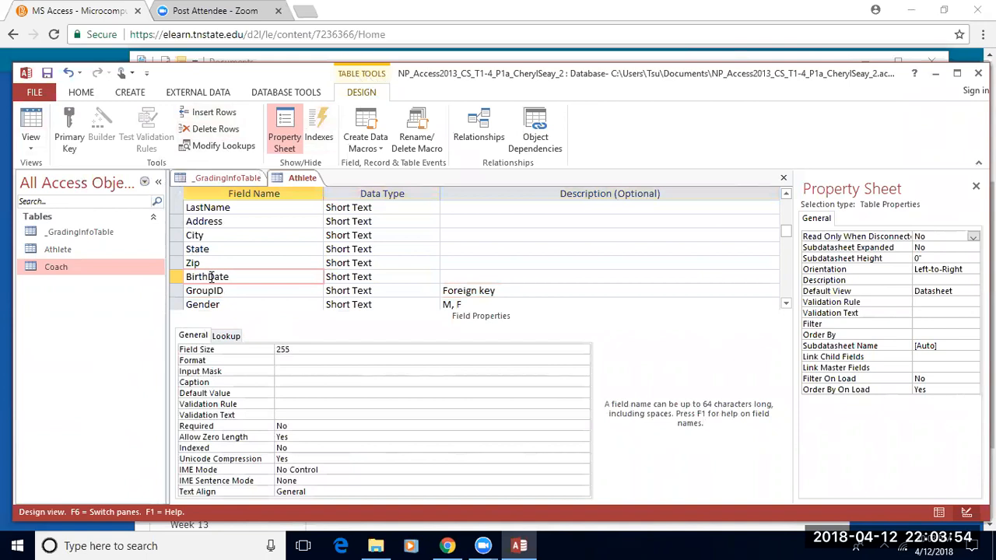
click(392, 277)
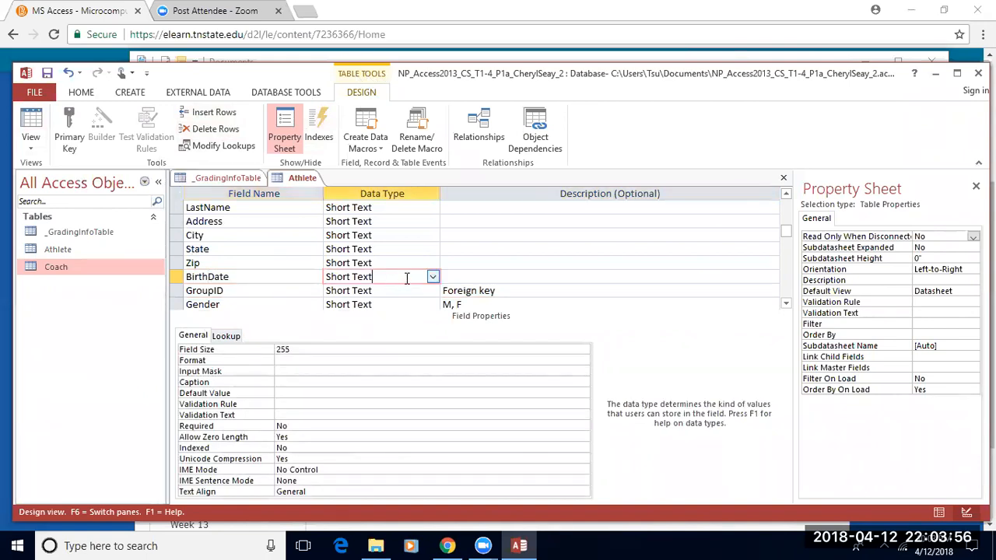
click(433, 277)
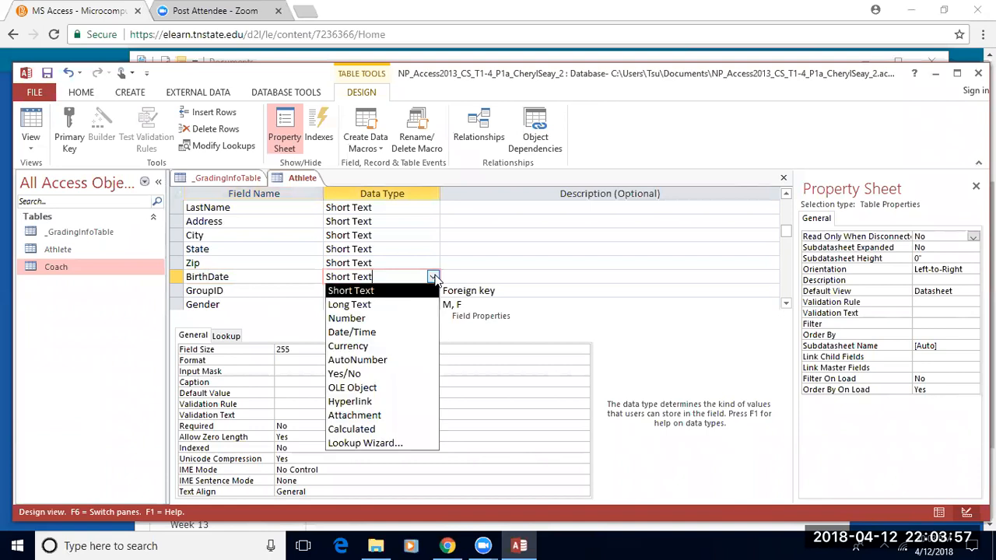
click(375, 332)
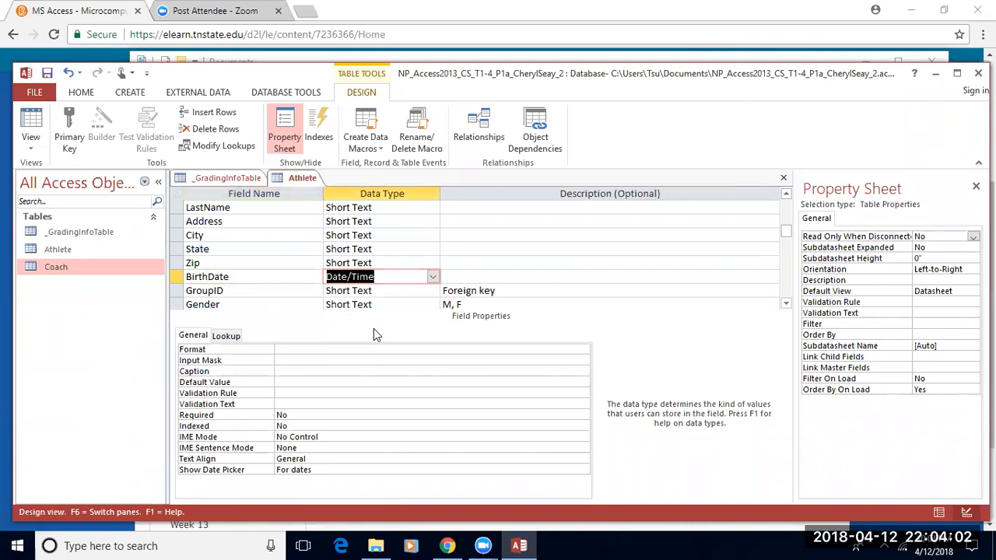
Step: Set the BirthDate field's format to Short Date and its caption to Birth Date
click(285, 350)
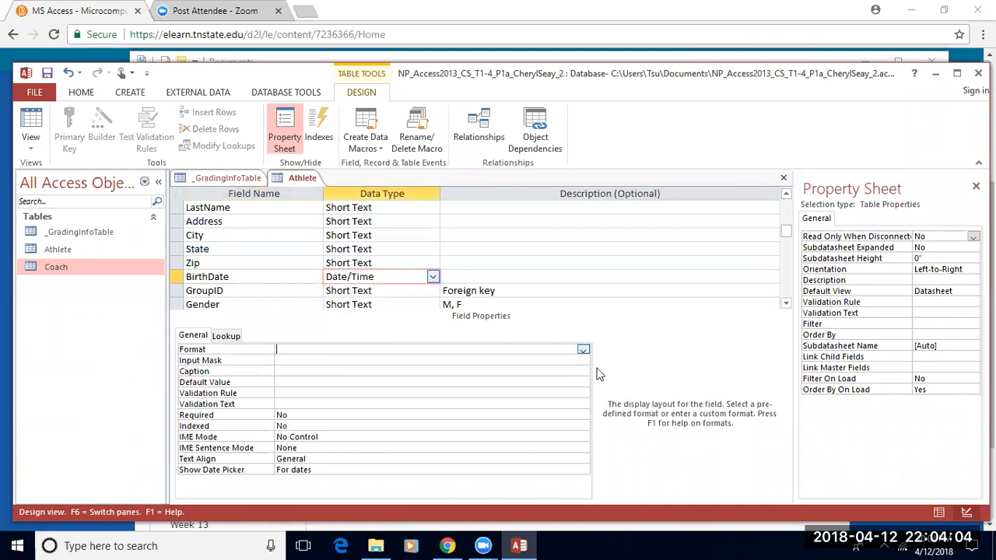
click(583, 351)
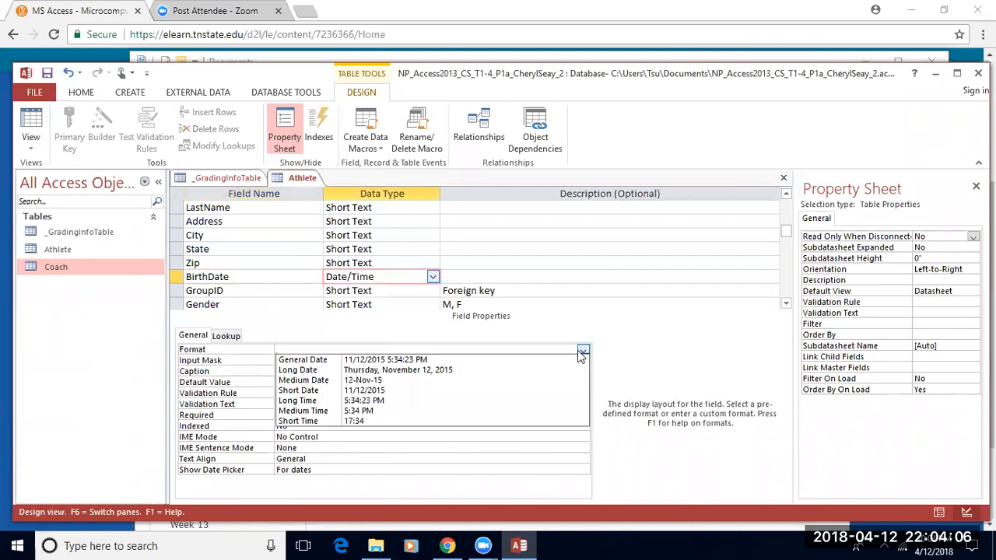
click(416, 391)
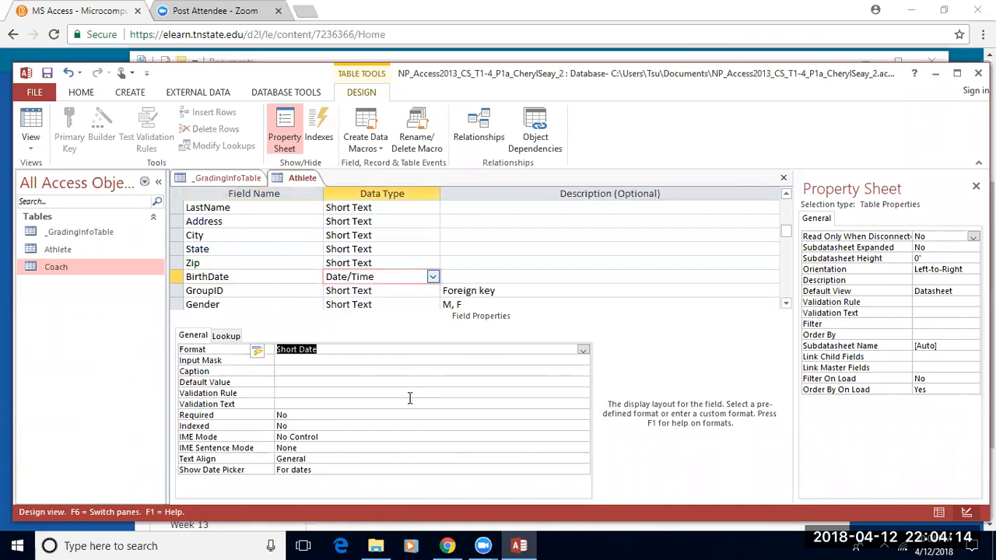
click(283, 371)
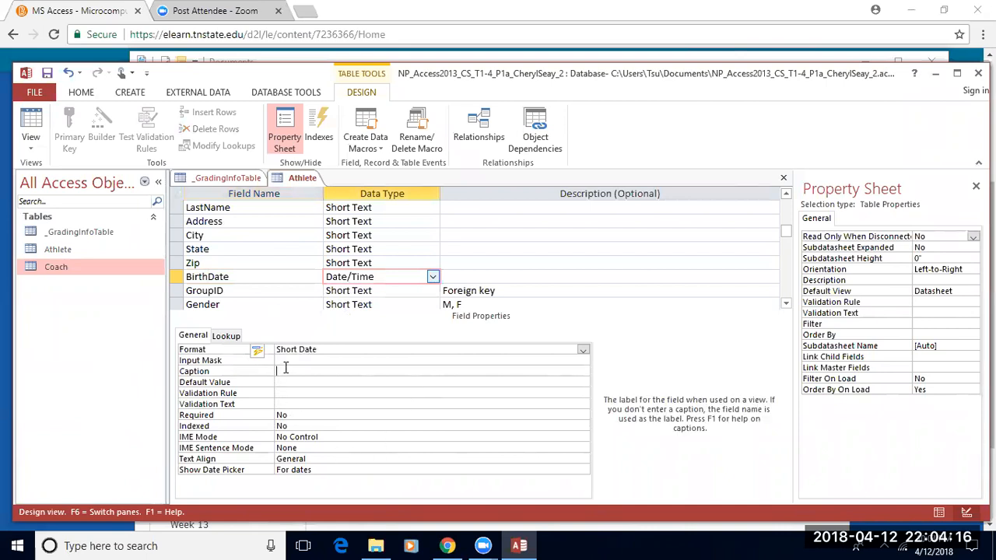
text(Birth Date)
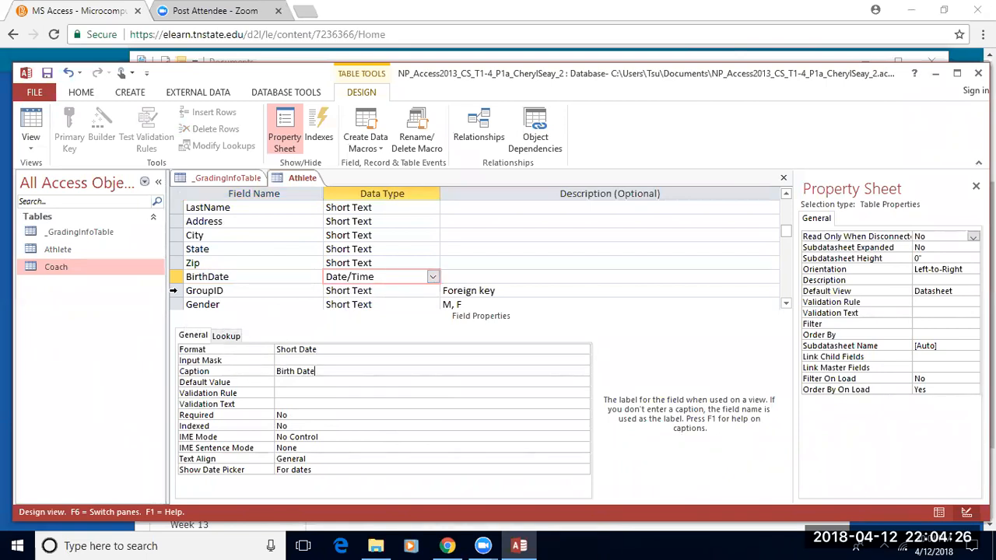
Step: Move the GroupID field between AthleteID and TeamID in the Athlete table
click(176, 293)
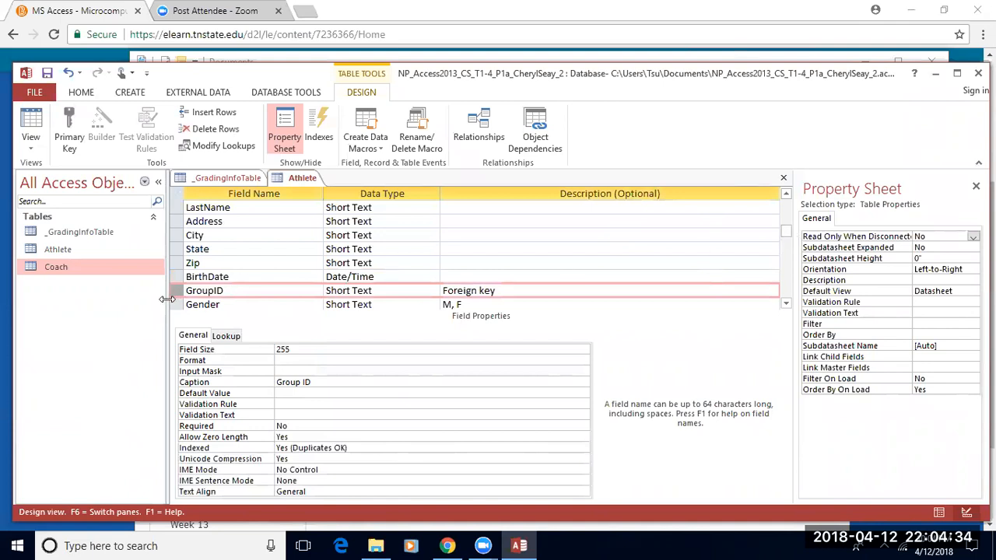
drag(174, 290, 180, 225)
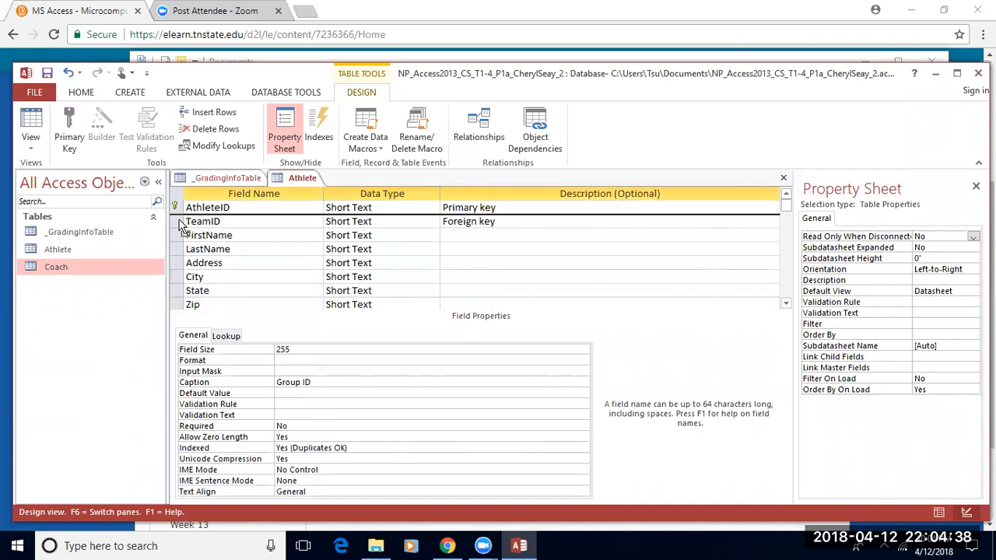
drag(180, 225, 181, 225)
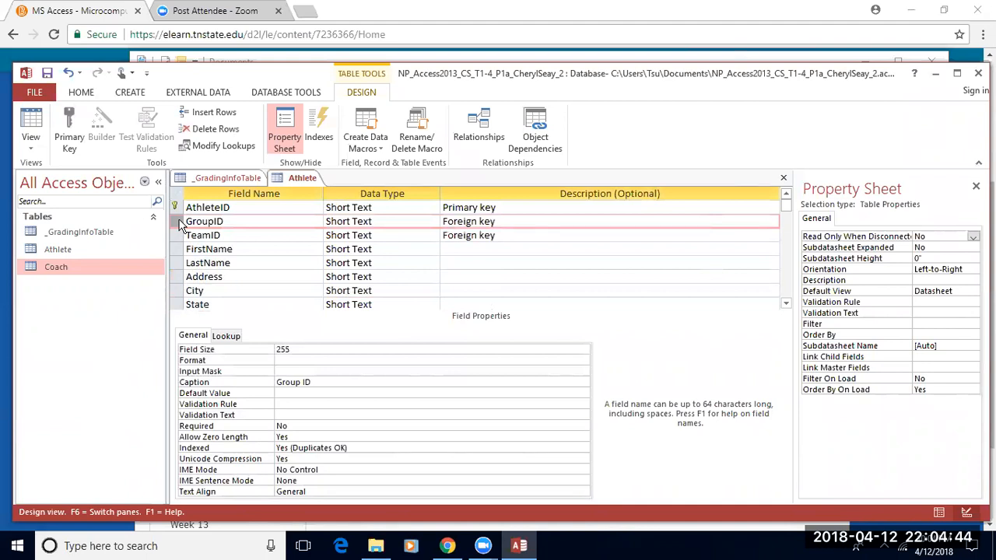
Step: Save and close the Athlete table, and close the _GradingInfoTable table
right_click(285, 178)
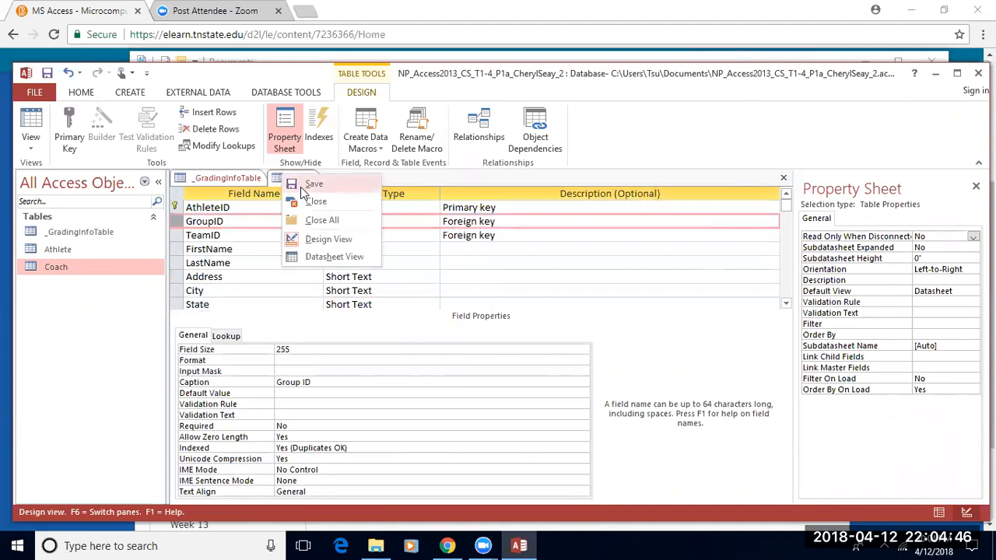
click(304, 185)
right_click(300, 178)
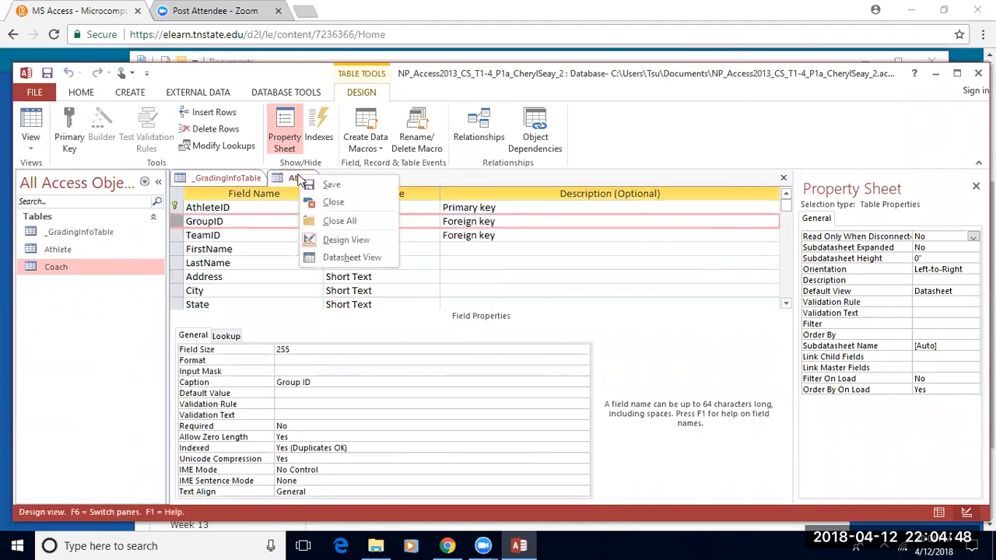
click(333, 203)
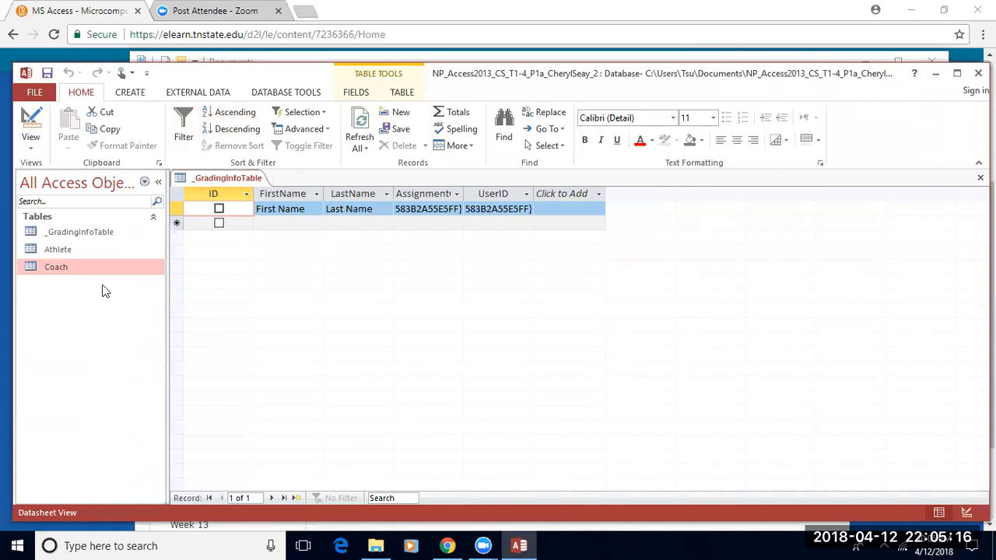
right_click(238, 179)
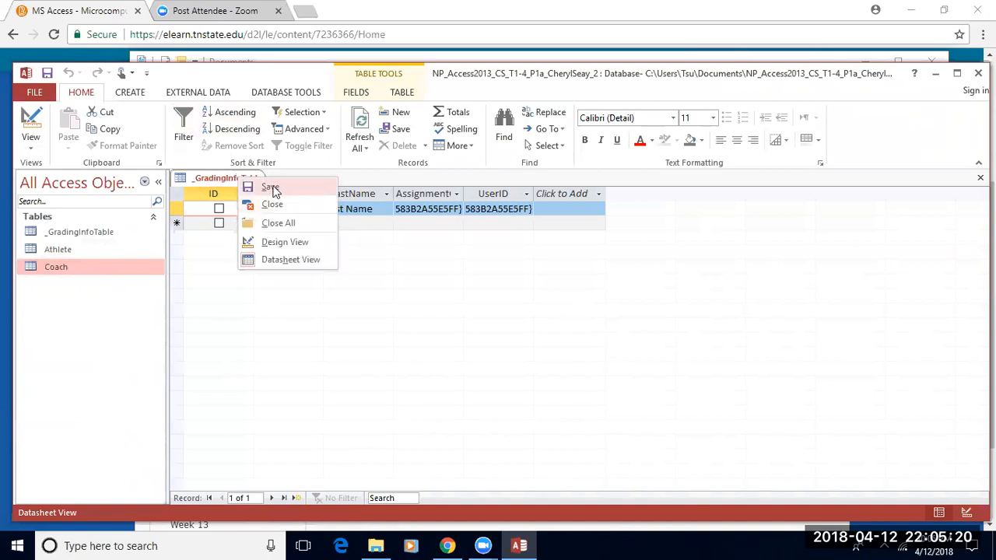
click(273, 205)
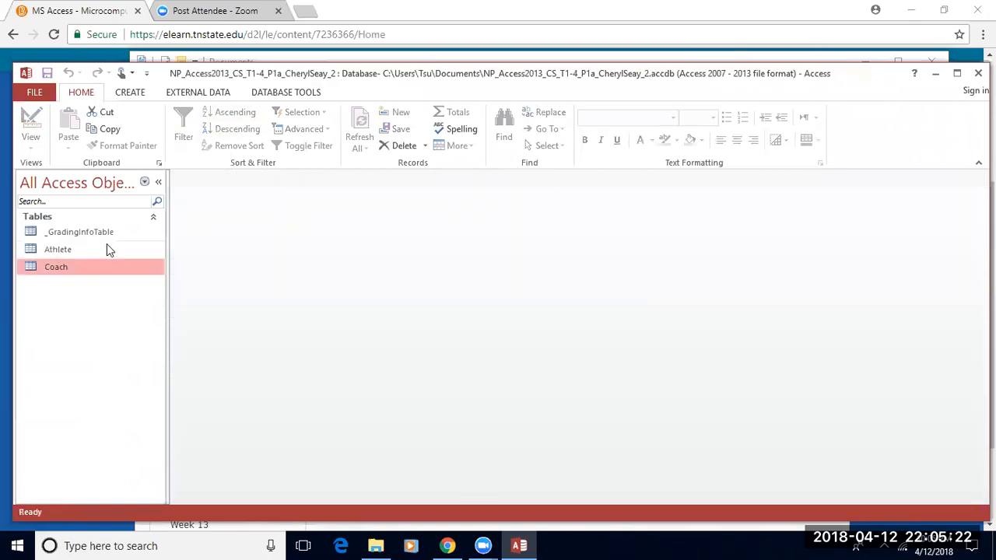
Step: Start an Excel spreadsheet import with support_NP_A13_CS_T1-4_P1a_athletes.xlsx from the Documents folder as the source file
click(187, 93)
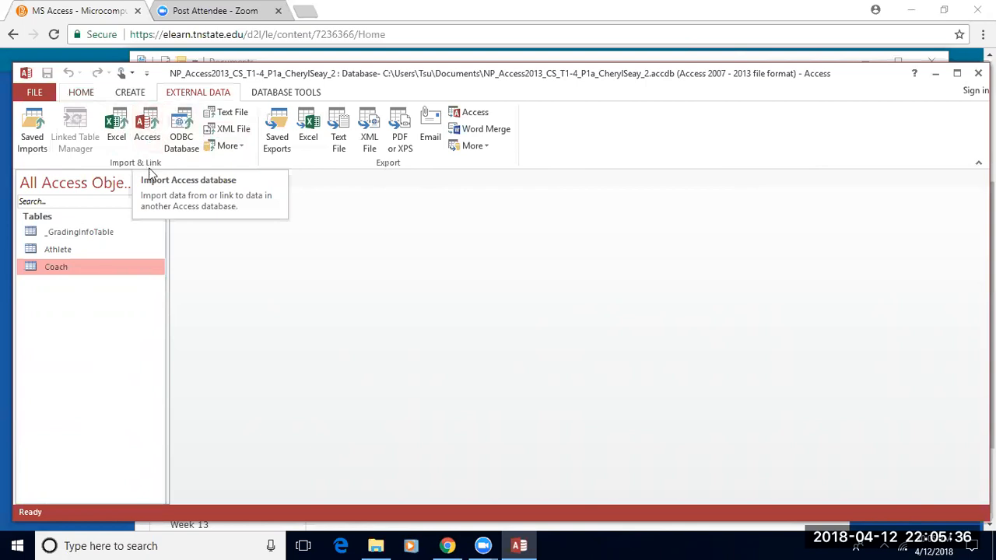
click(116, 126)
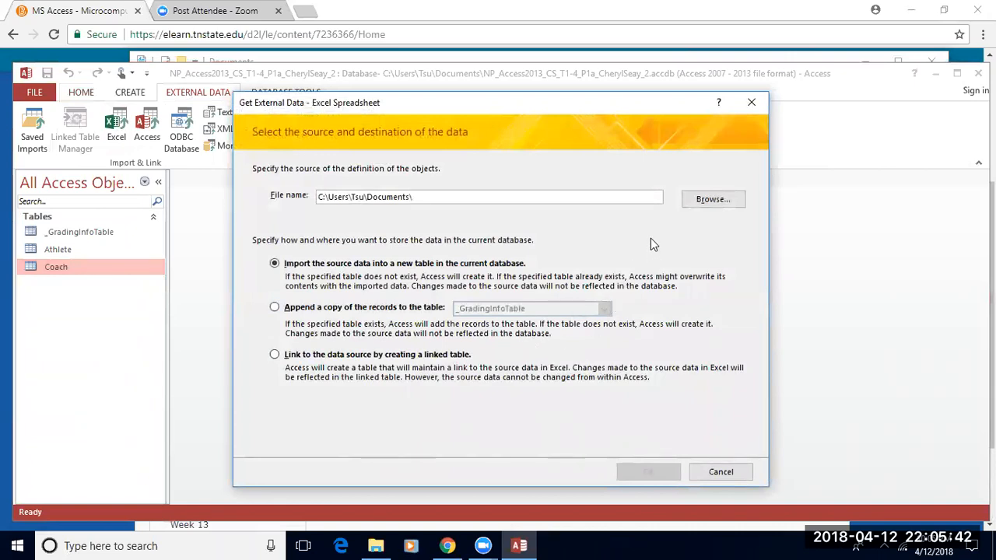
click(711, 201)
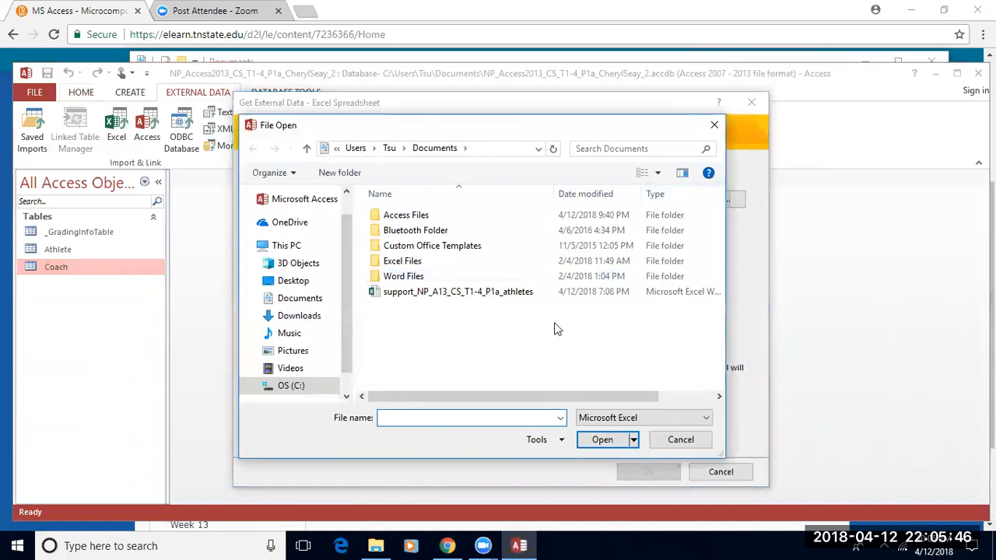
click(473, 293)
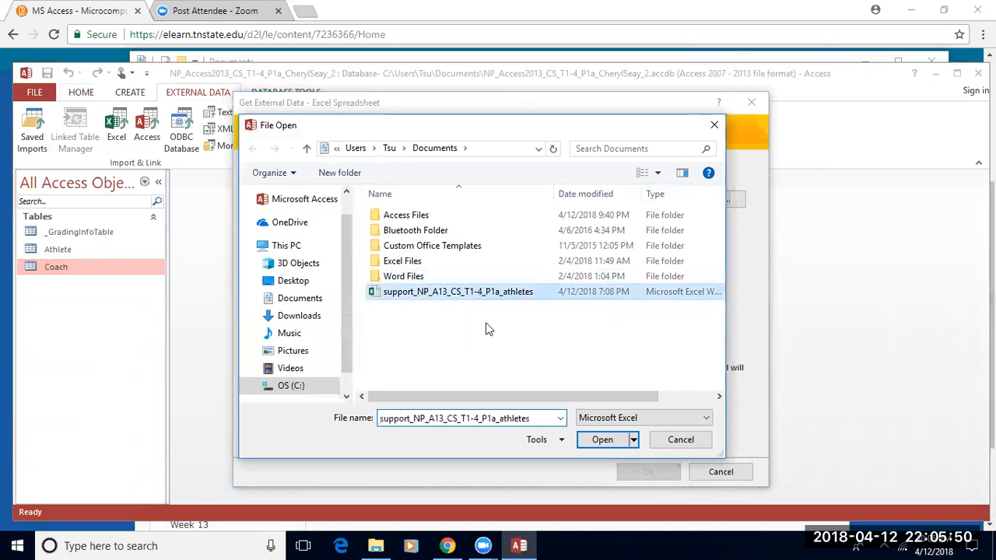
click(598, 439)
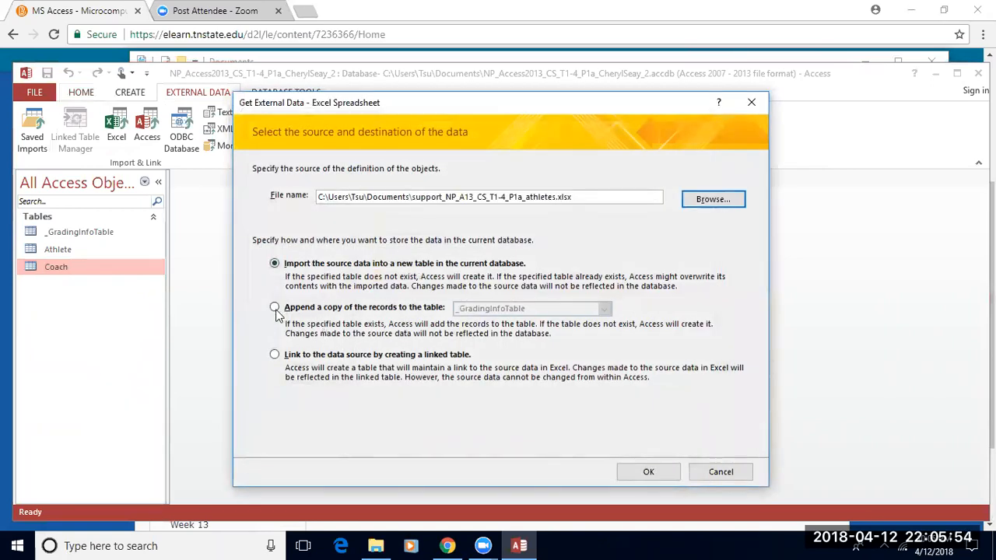
Step: Append the records of the Athlete worksheet to the existing Athlete table, without saving the import steps
click(276, 309)
click(604, 308)
click(528, 333)
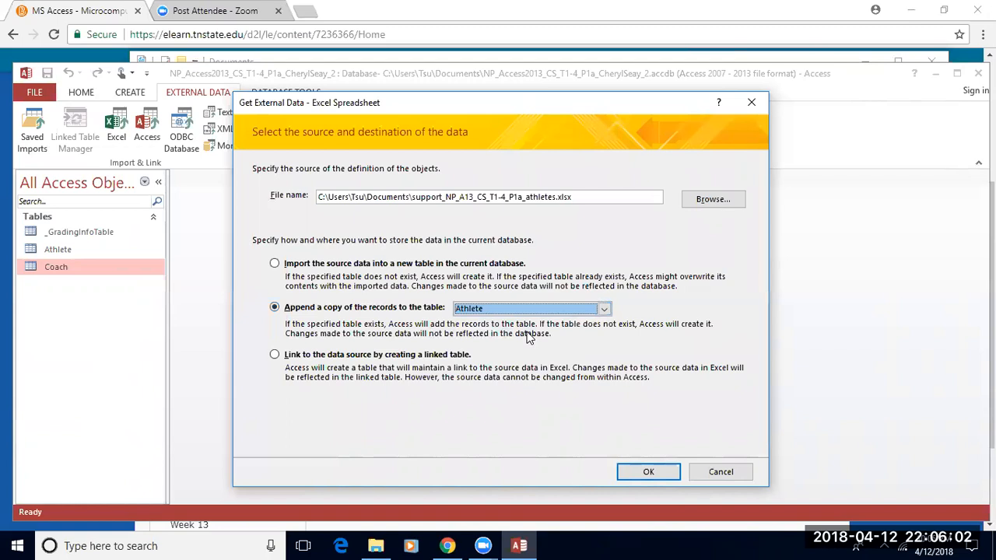
click(642, 473)
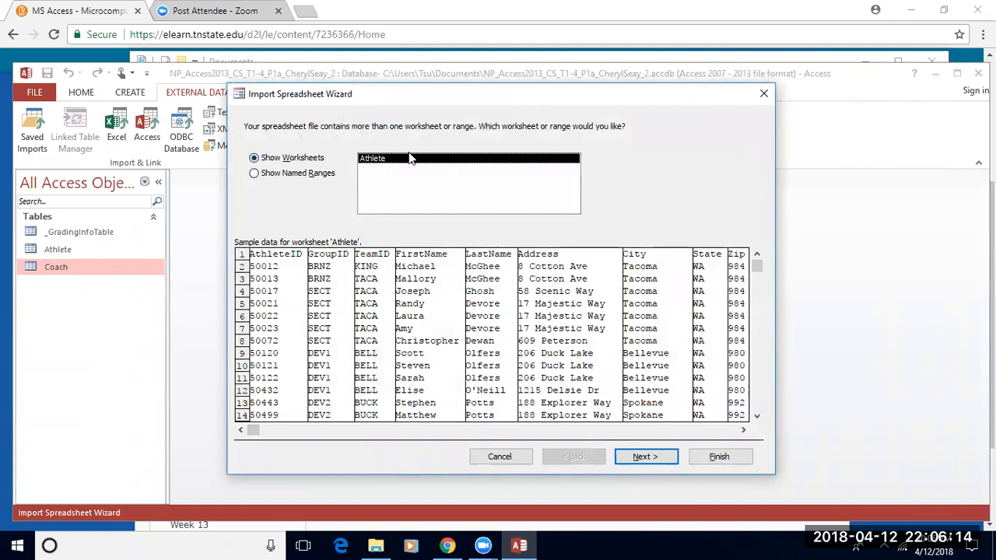
click(636, 456)
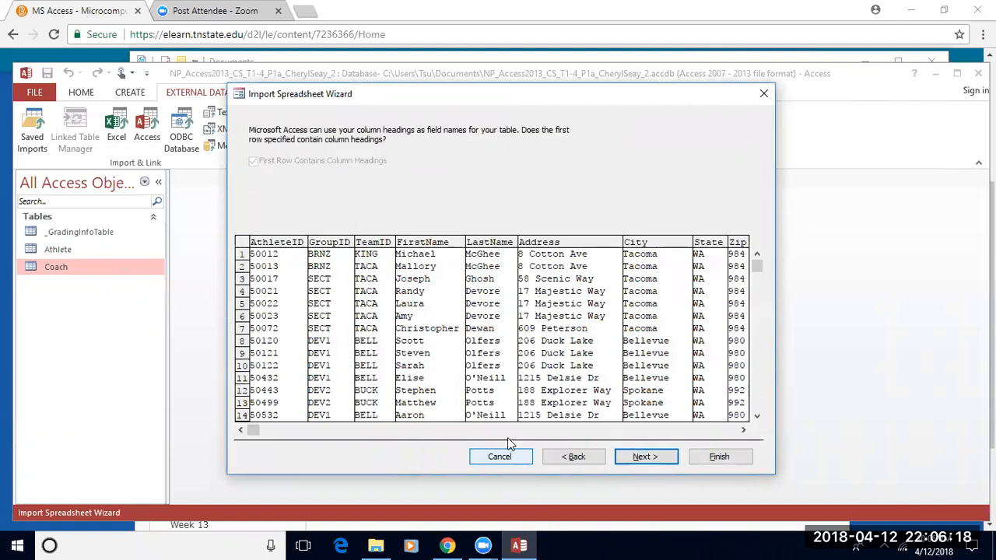
click(646, 458)
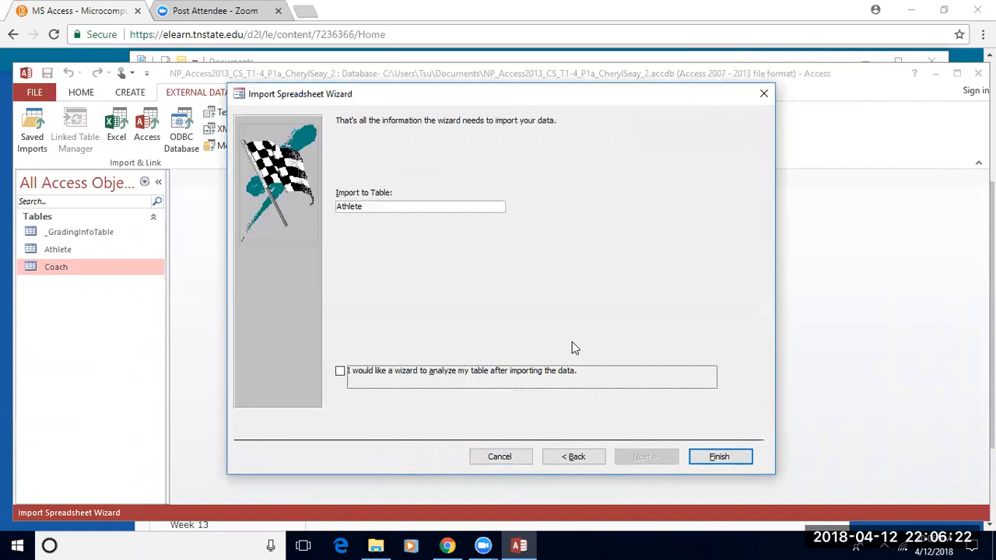
click(725, 457)
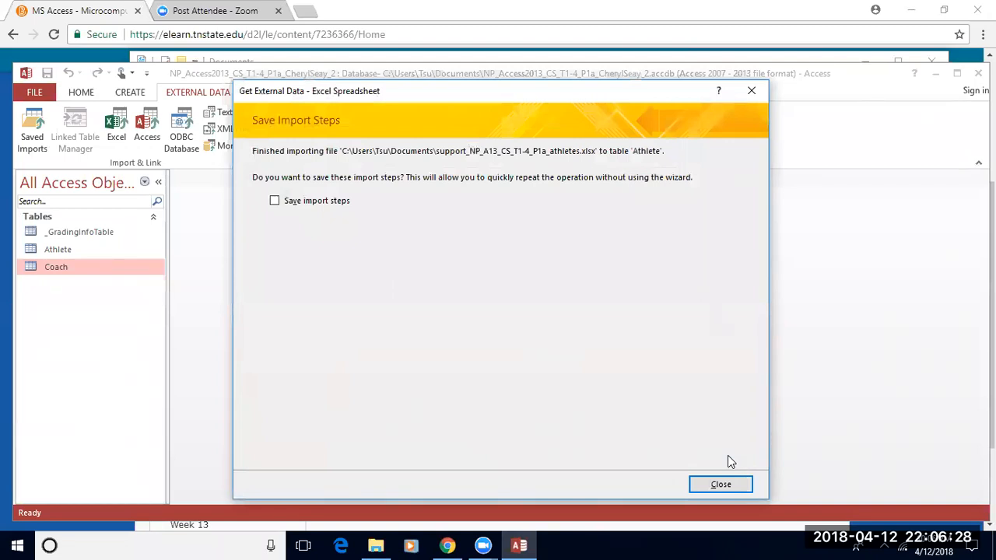
click(710, 484)
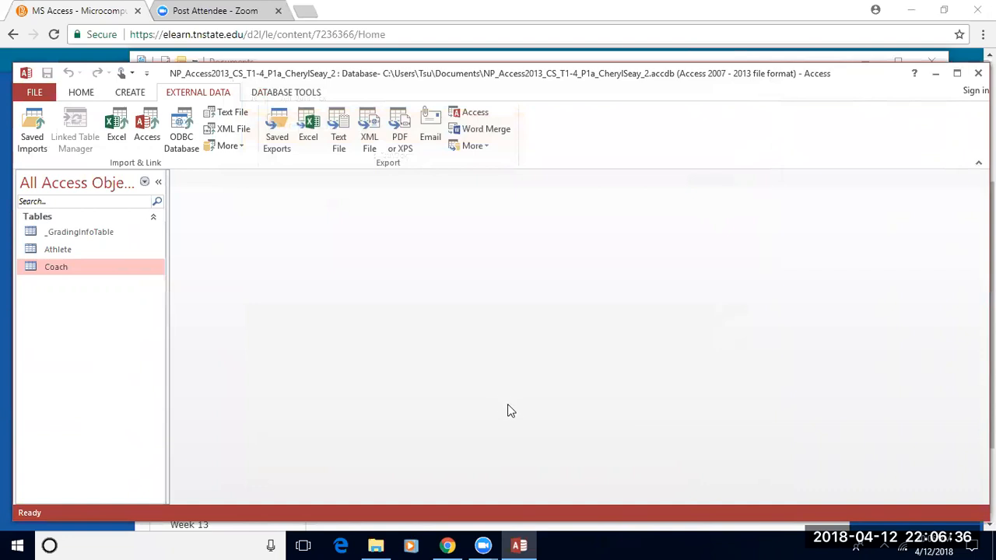
Step: Open the Athlete table in Datasheet view and fit the Athlete ID, Group ID, Team ID, First Name and Last Name columns to their contents
click(71, 250)
double_click(72, 249)
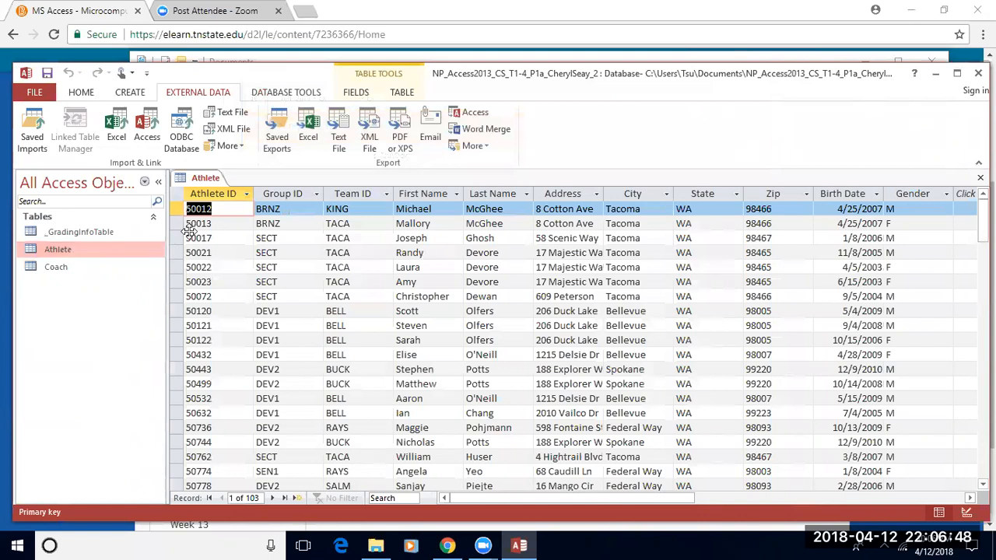
click(81, 92)
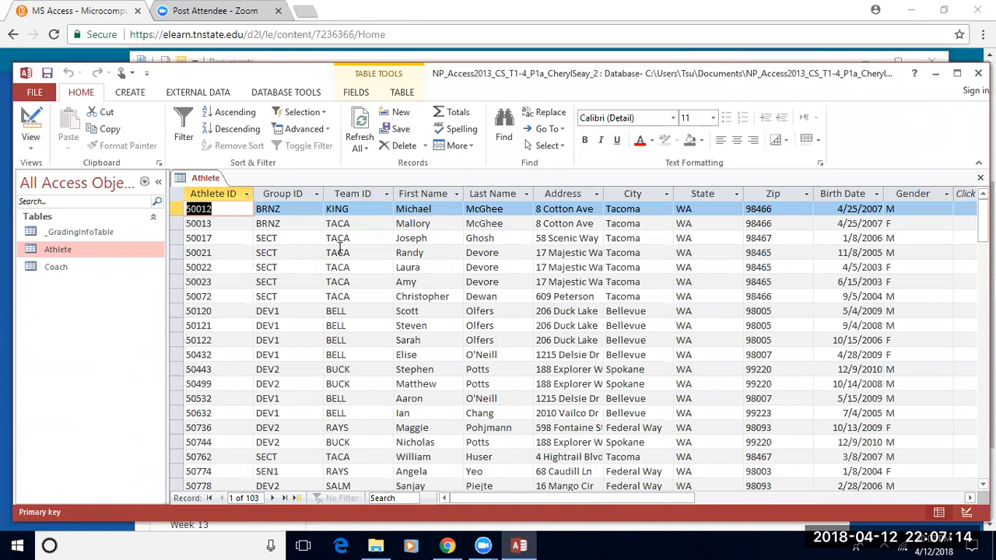
double_click(252, 194)
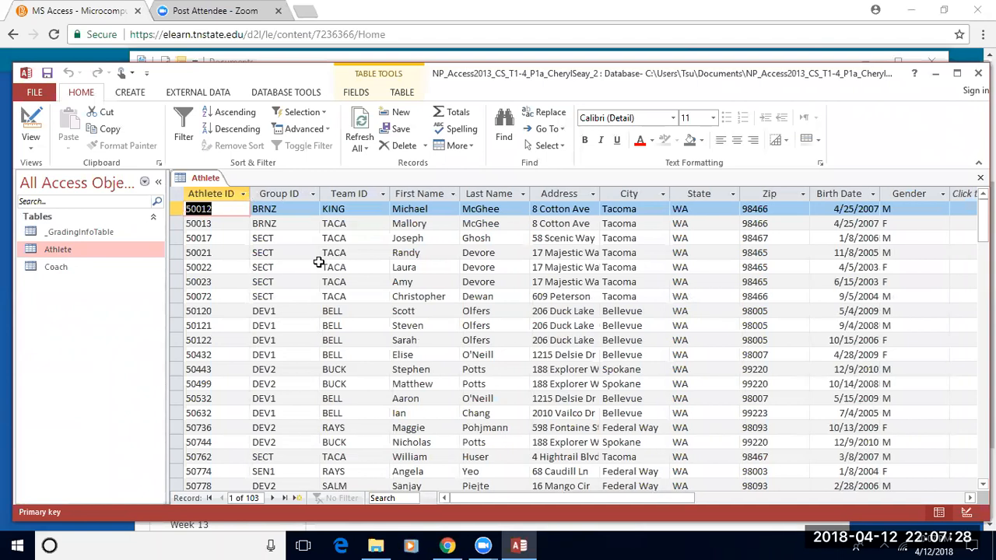
double_click(319, 193)
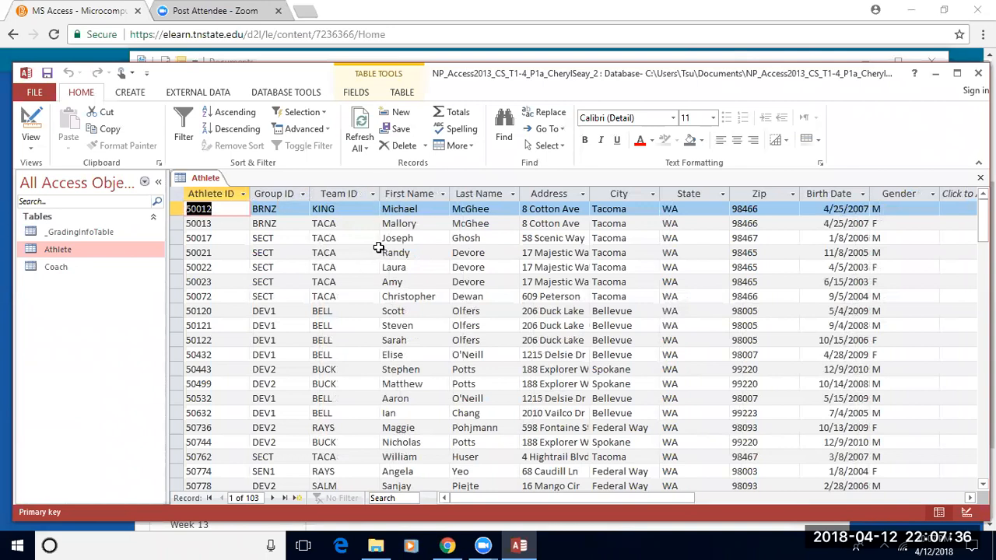
double_click(378, 193)
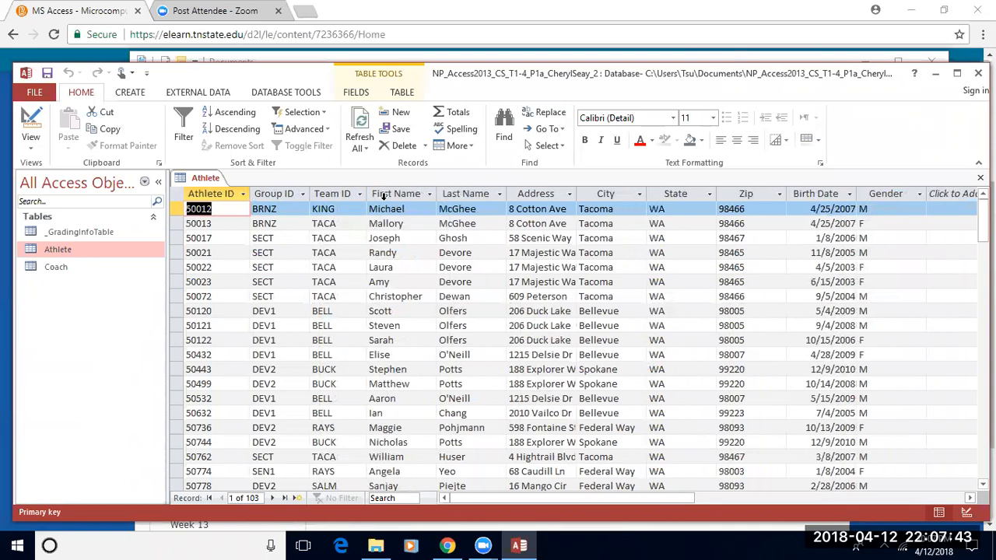
double_click(436, 193)
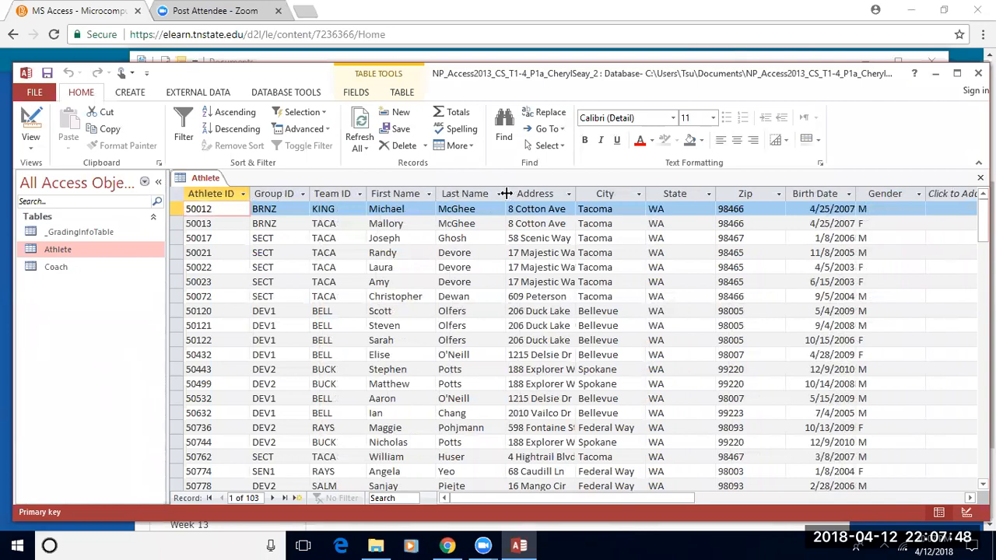
double_click(506, 193)
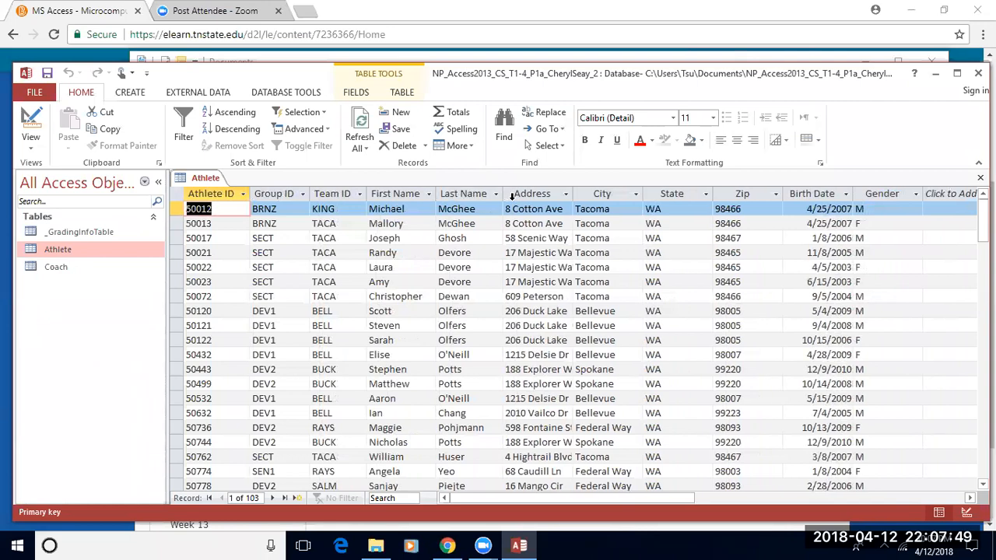
Step: Fit the Address, City, State, Zip, Birth Date and Gender columns of the Athlete table to their contents
double_click(572, 194)
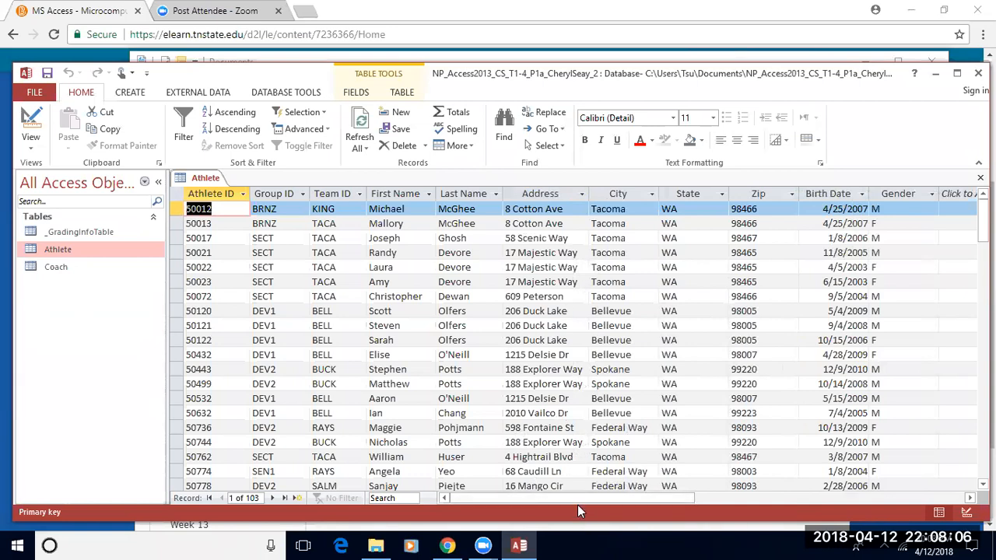
double_click(658, 194)
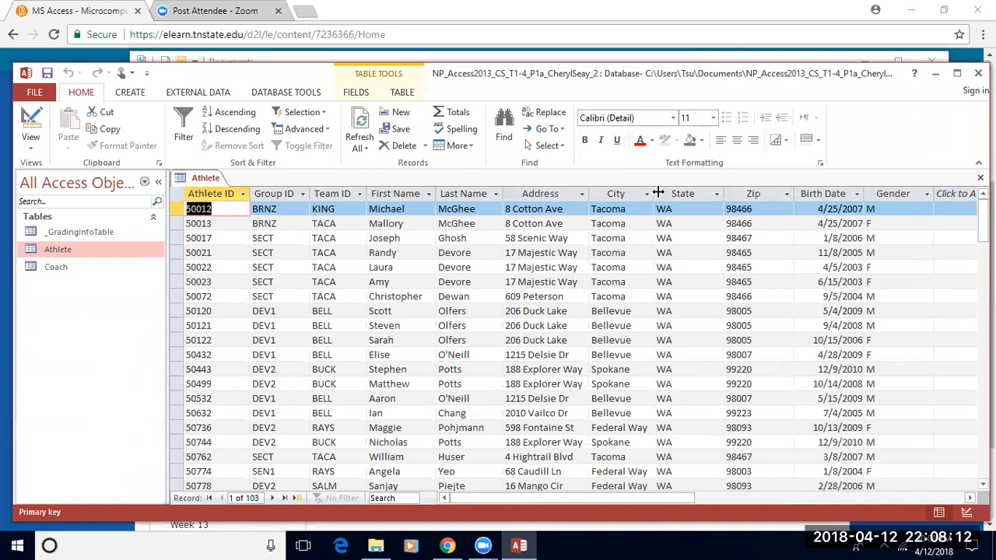
double_click(724, 189)
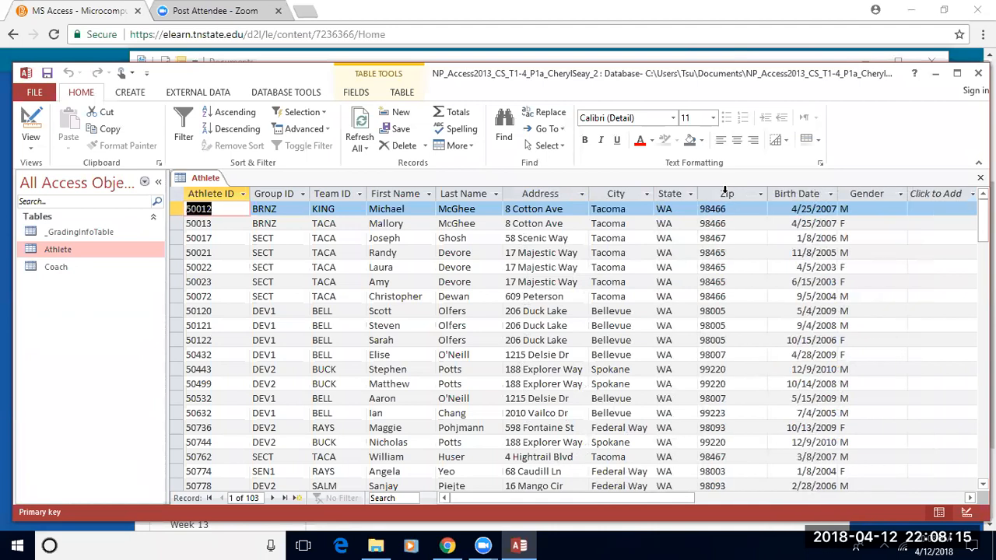
double_click(765, 192)
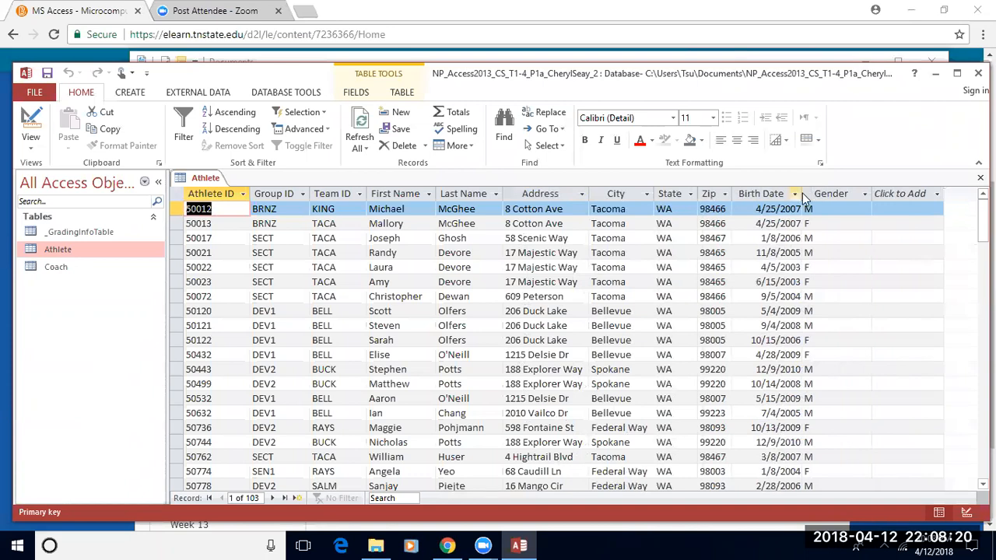
double_click(799, 191)
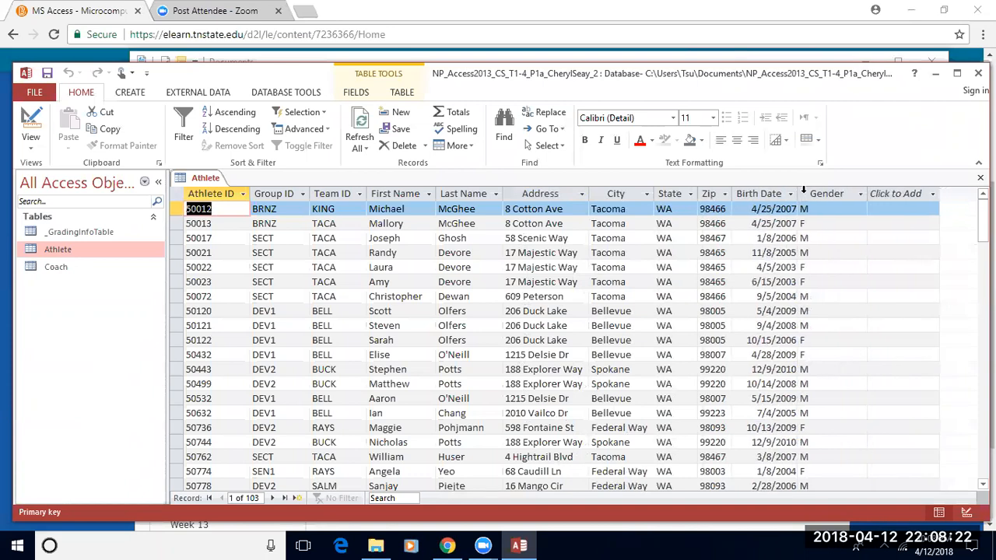
double_click(867, 191)
Step: Save the Athlete table's layout changes and close the table
click(879, 193)
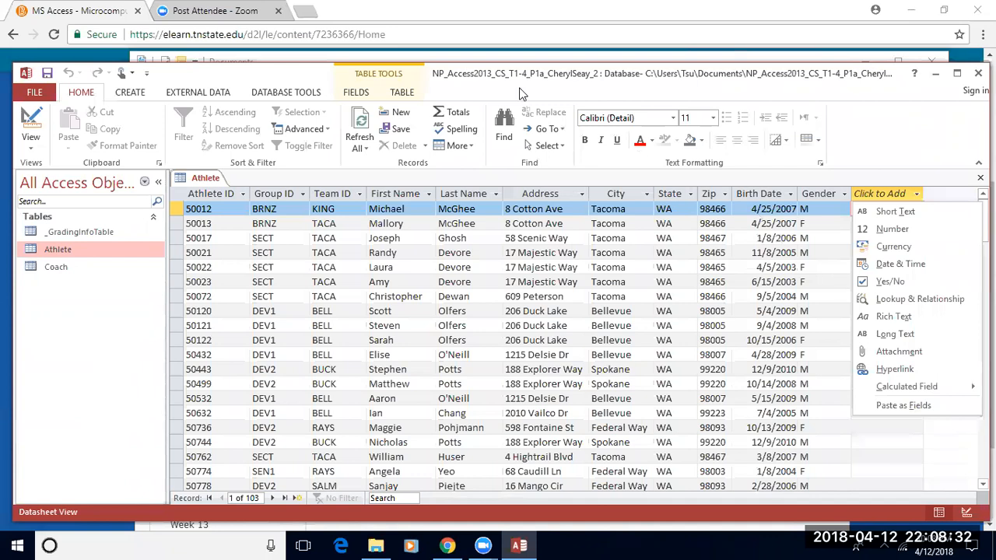
right_click(199, 177)
click(236, 180)
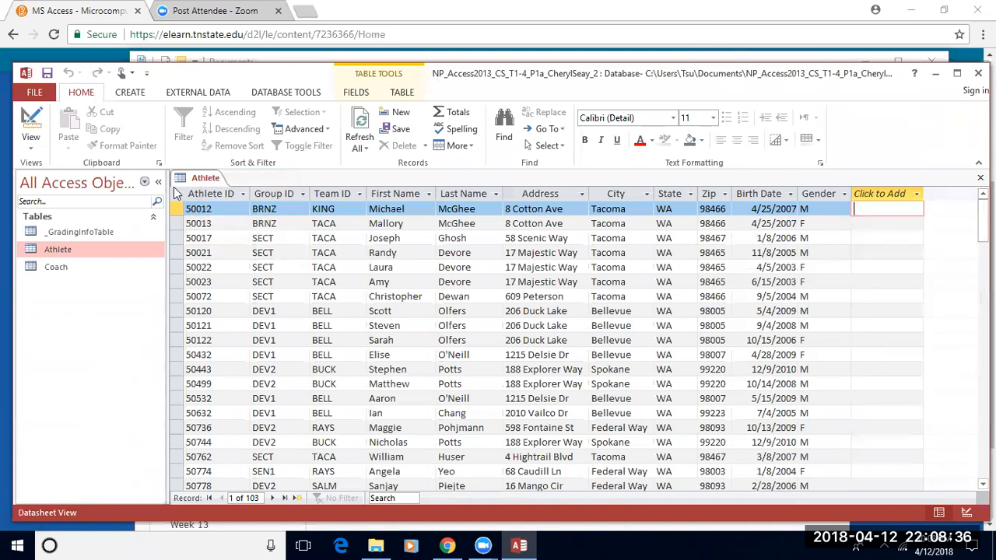
right_click(215, 187)
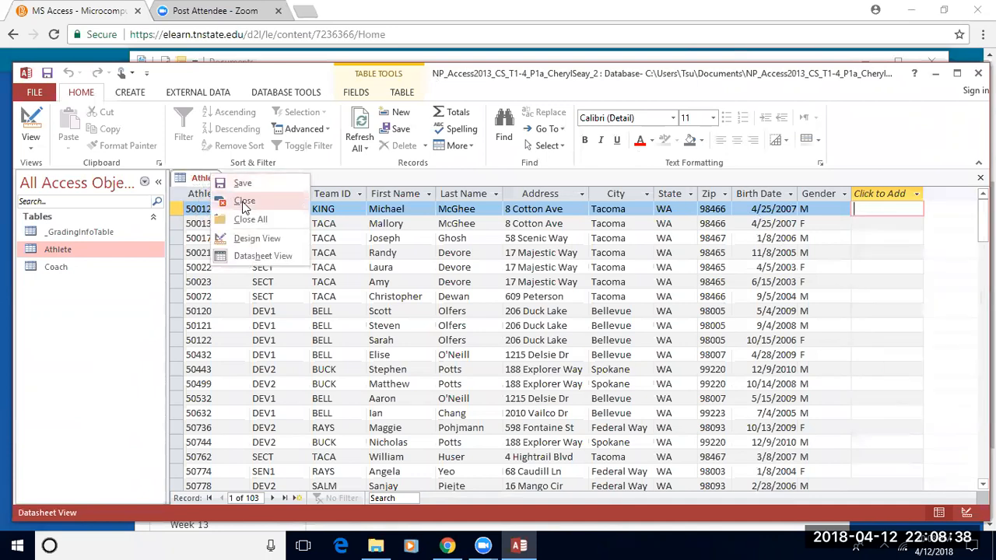
click(242, 200)
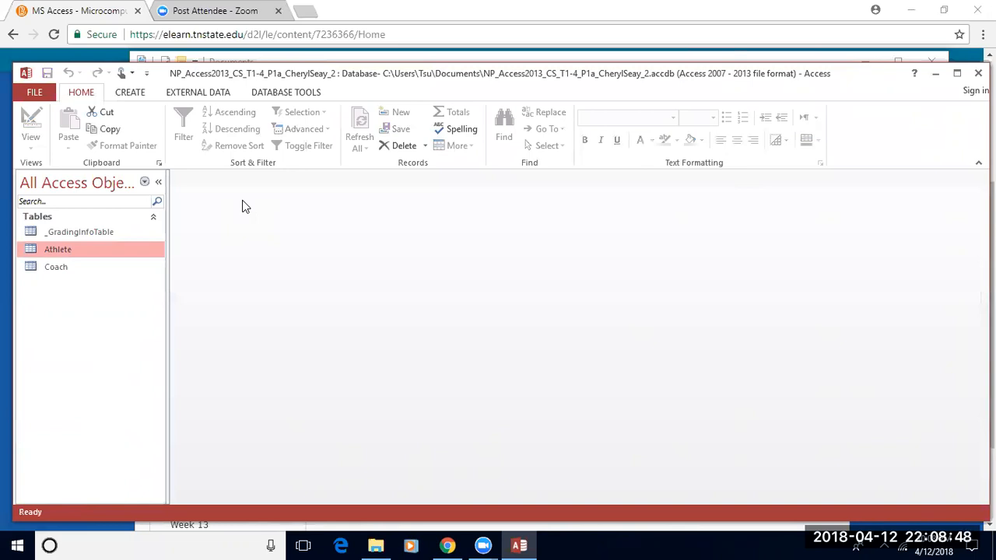
Step: Import the Team table from the Access database support_NP_A13_CS_T1-4_P1a_nws.accdb in the Documents folder into the current database
click(200, 94)
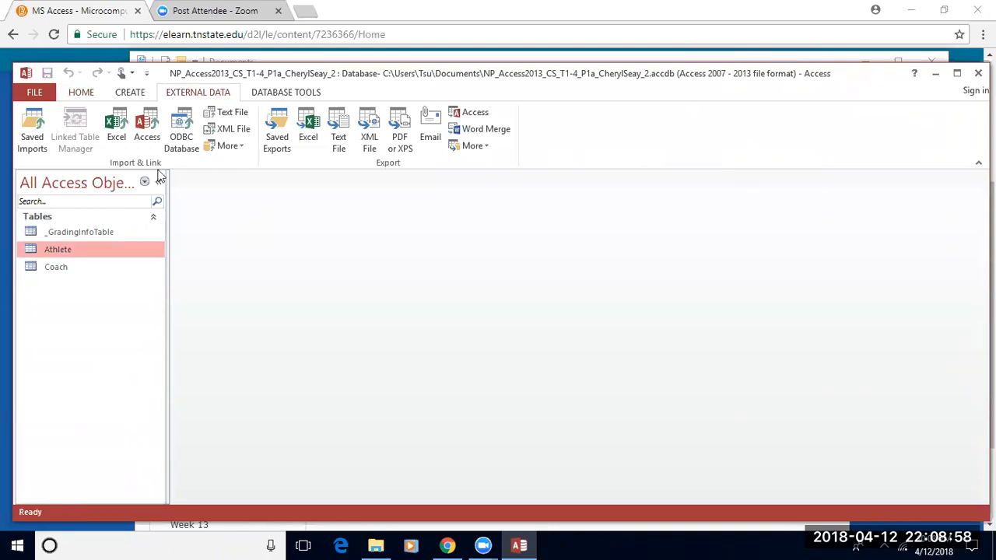
click(147, 129)
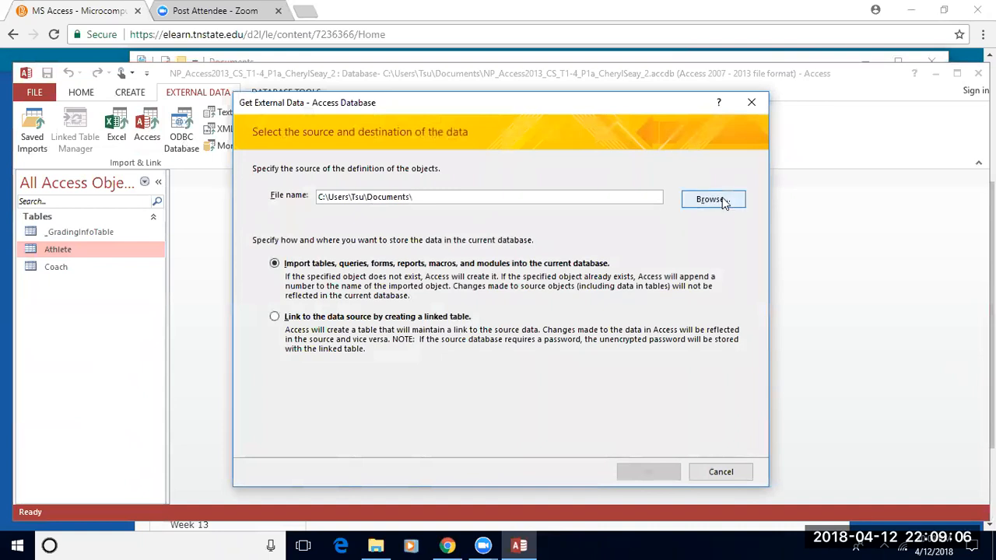
click(723, 202)
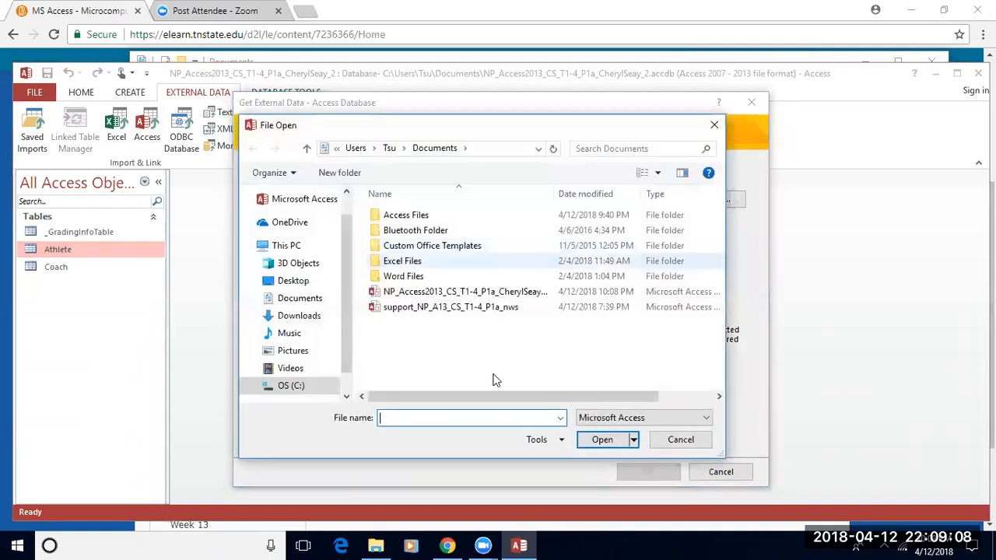
click(517, 309)
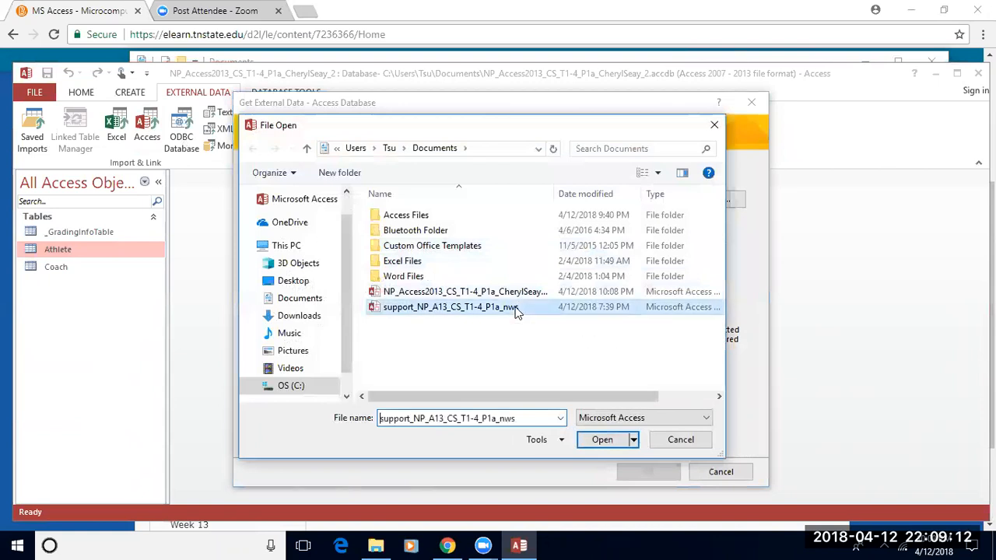
click(599, 441)
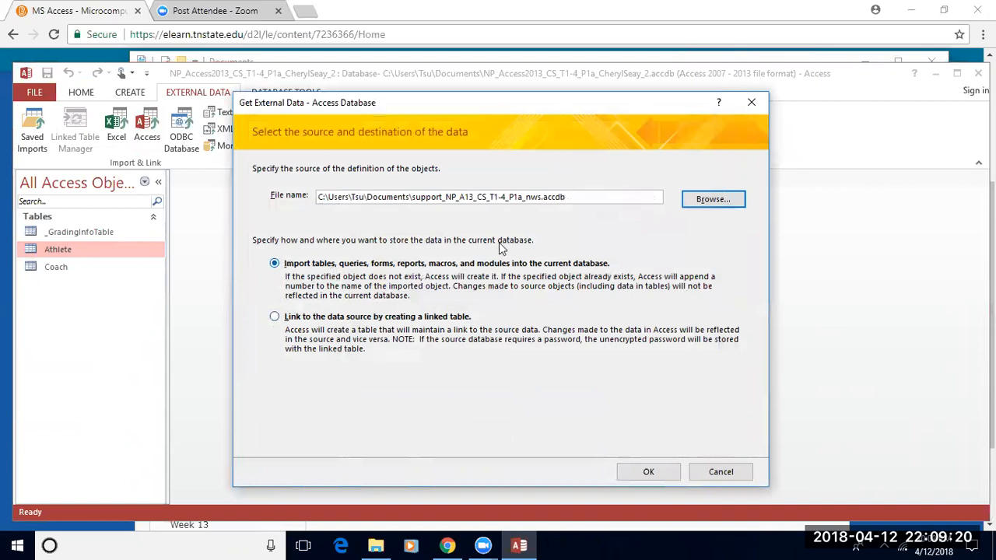
click(645, 472)
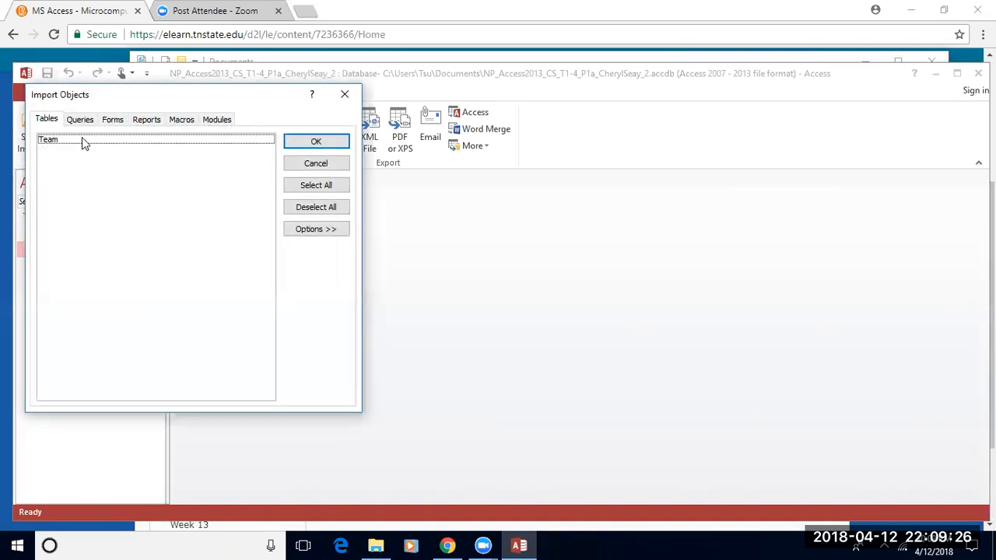
click(83, 138)
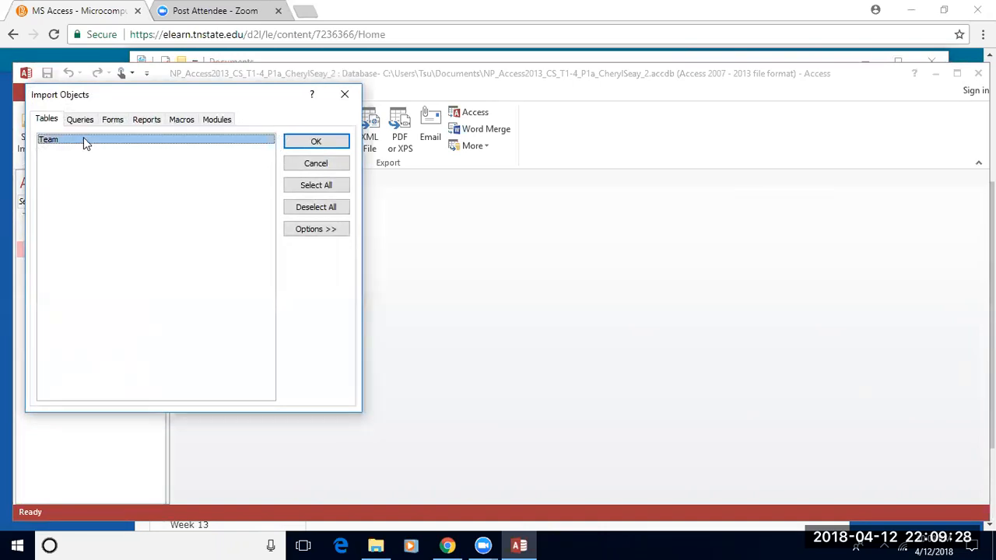
click(323, 140)
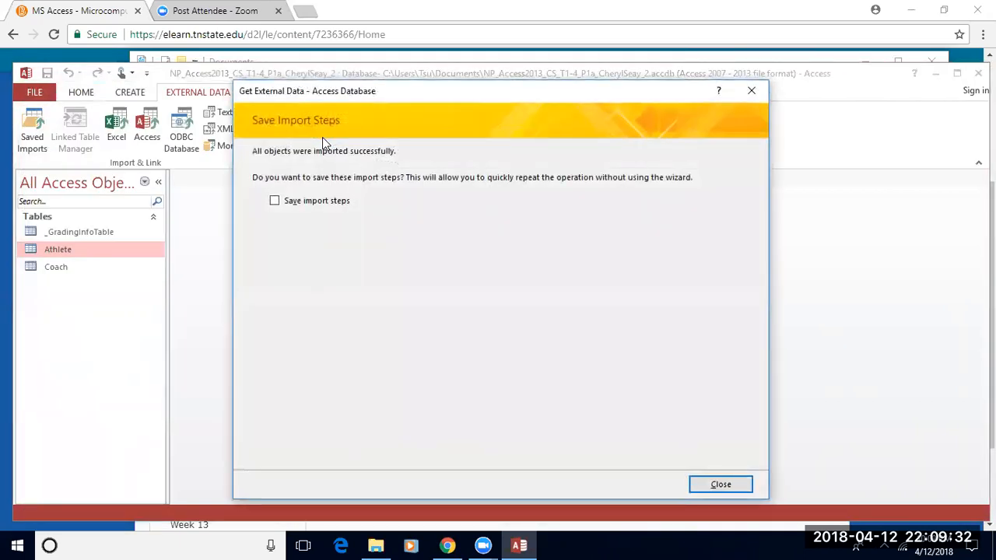
Step: Finish the database import without saving the import steps and open the Team table in Design view
click(722, 483)
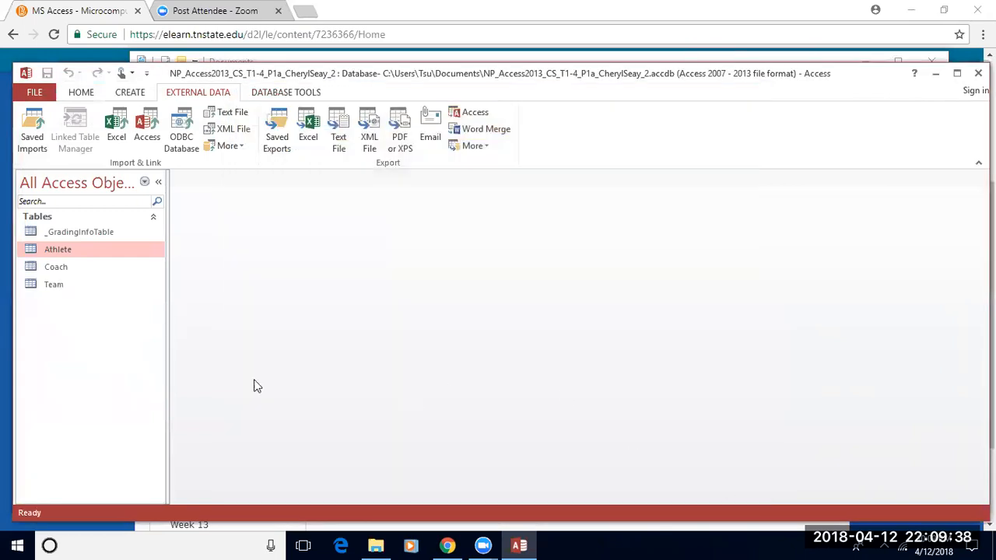
double_click(56, 286)
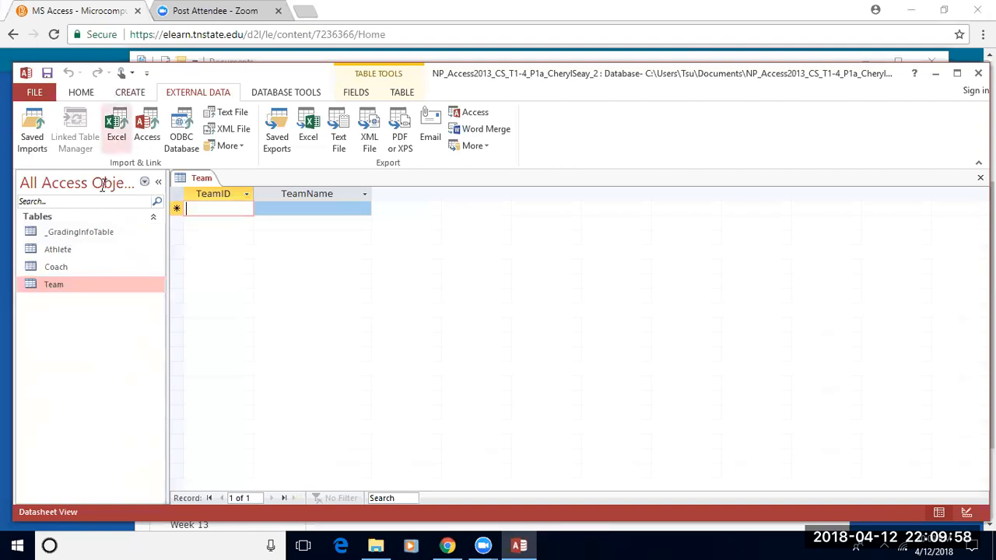
click(81, 92)
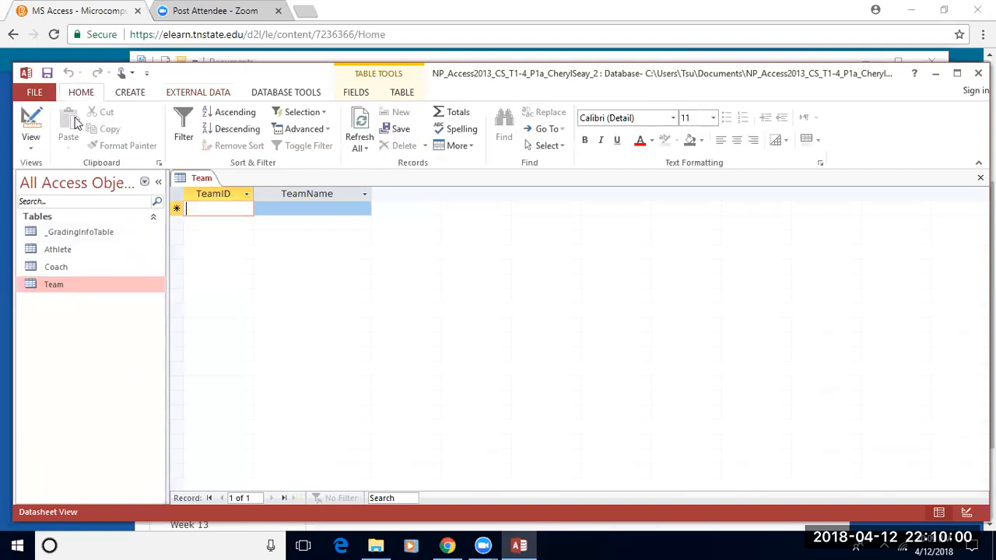
click(38, 145)
click(67, 205)
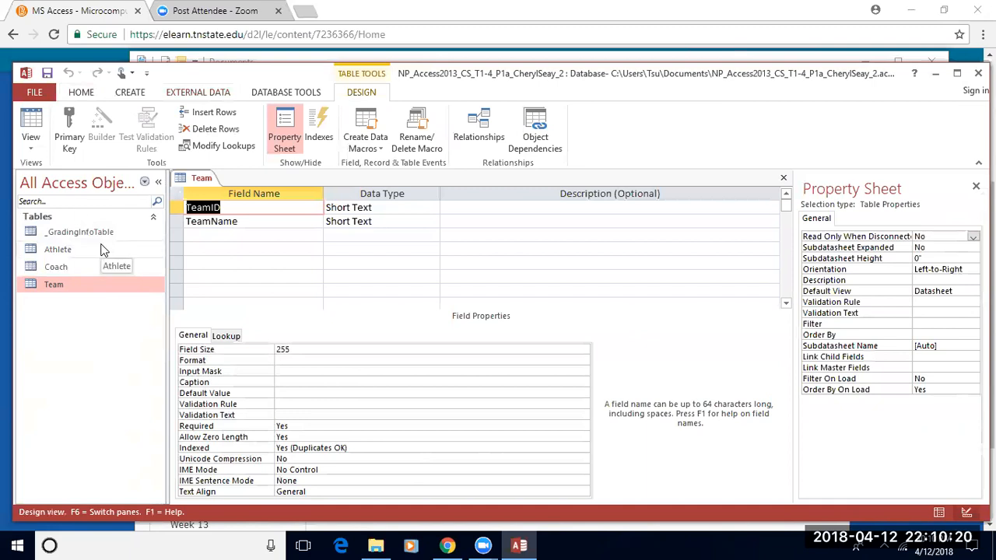
Step: Give the TeamID field the description Primary key, a field size of 4 and the caption Team ID
click(468, 208)
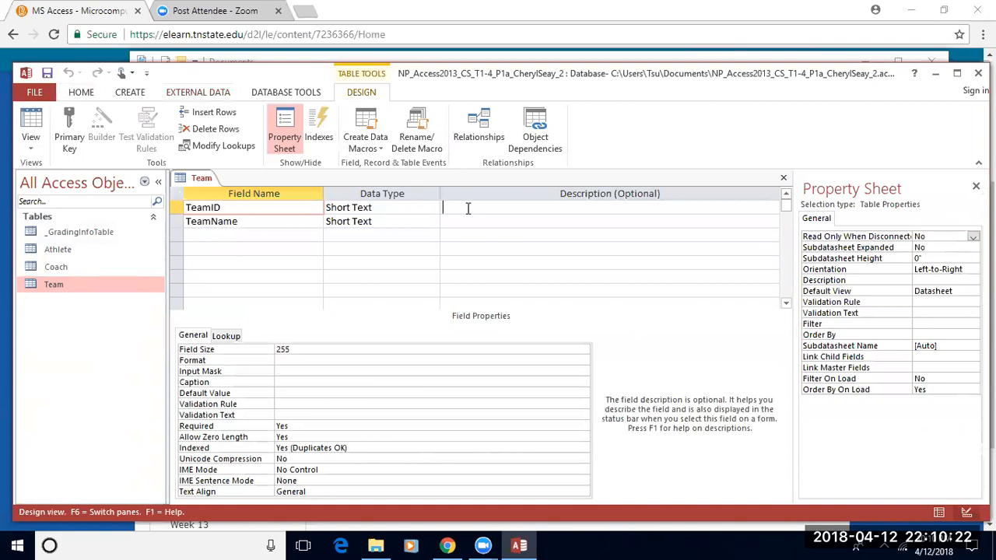
text(Primary key)
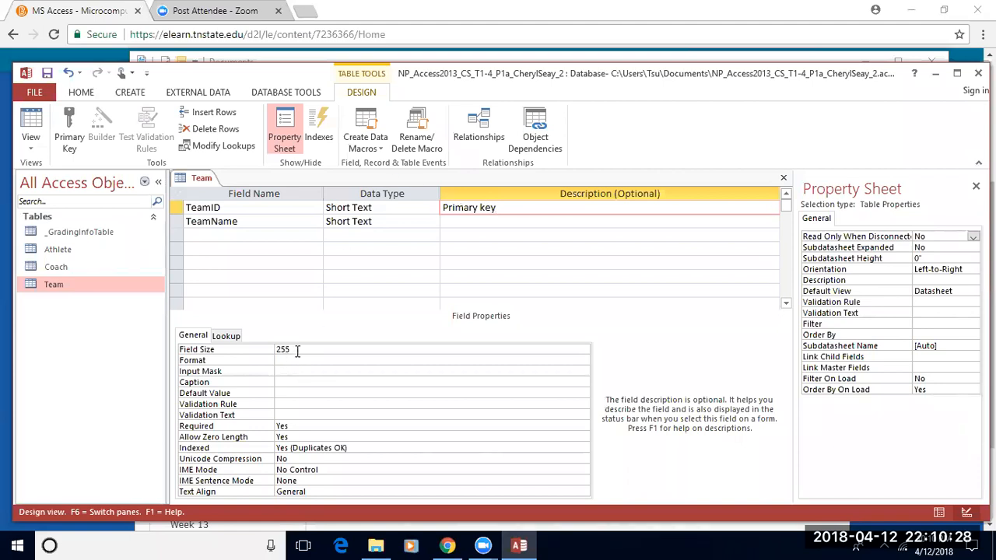
drag(296, 350, 256, 348)
text(4)
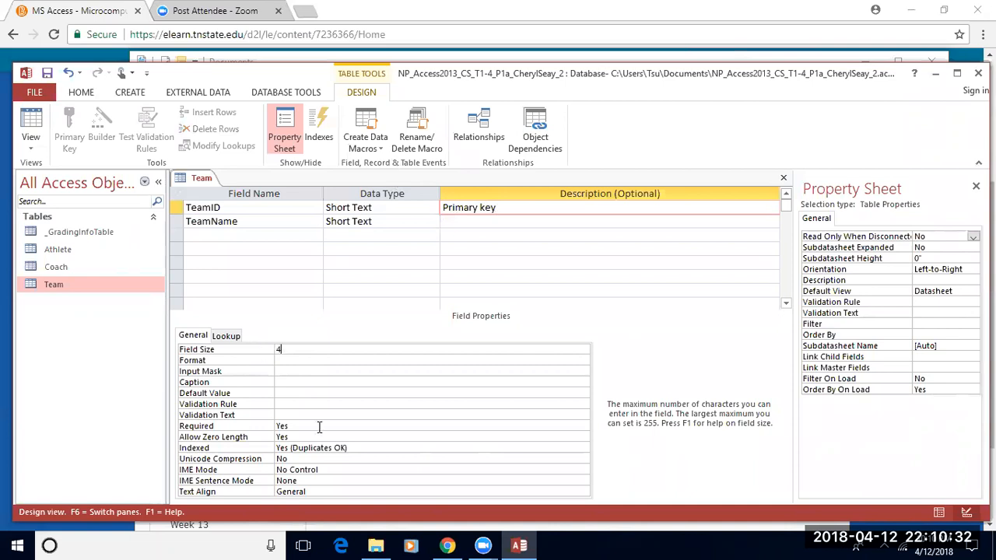
click(314, 382)
text(Team ID)
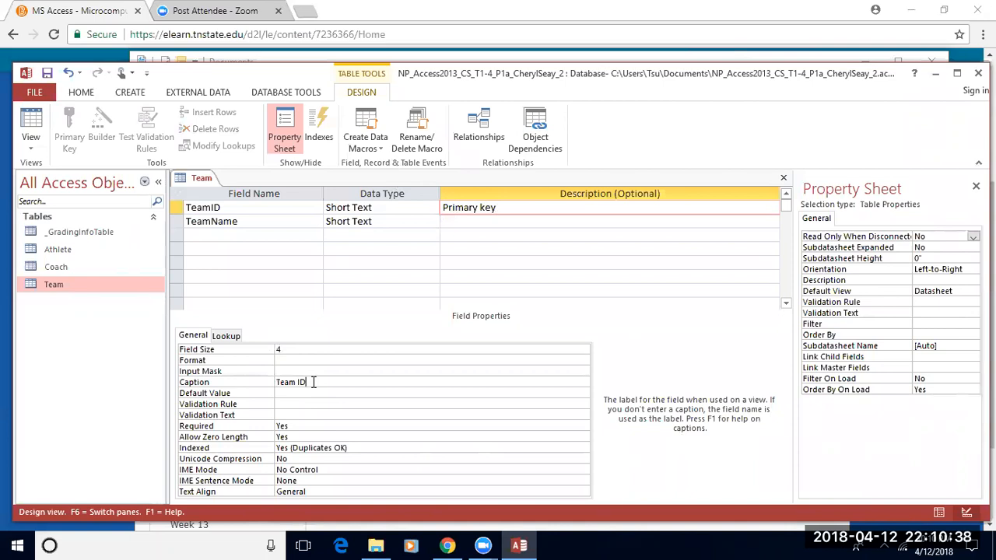
Step: Give the TeamName field a field size of 50 and the caption Team Name
click(451, 220)
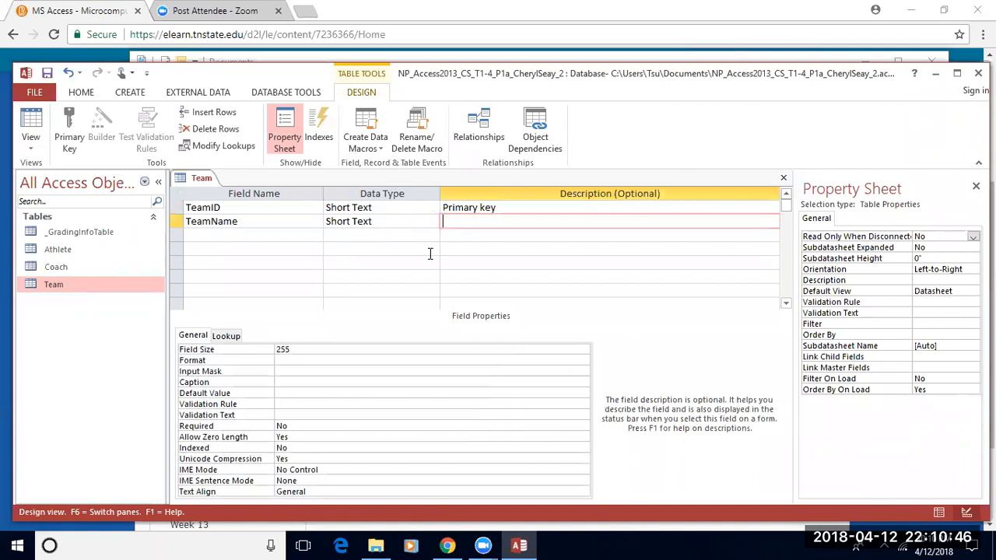
double_click(281, 349)
text(50)
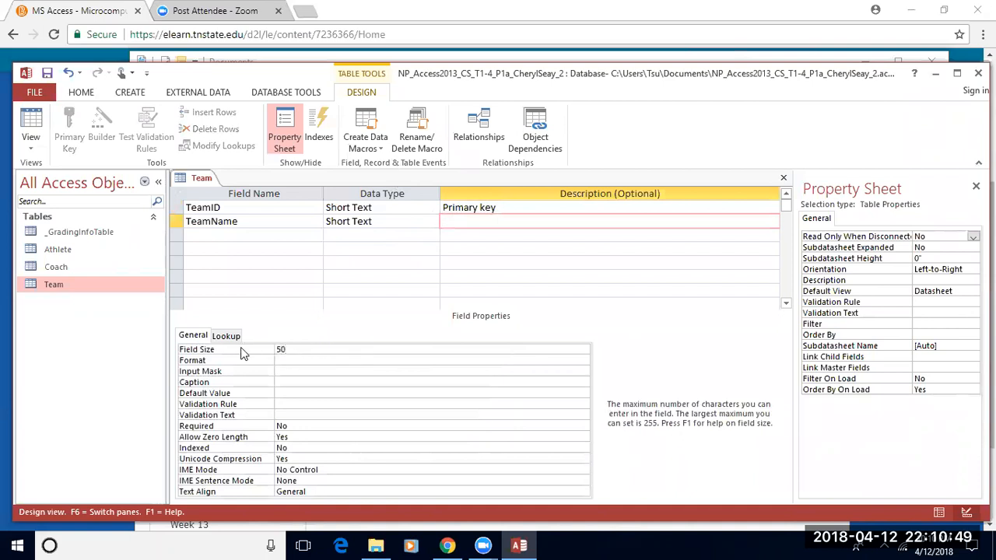
click(289, 382)
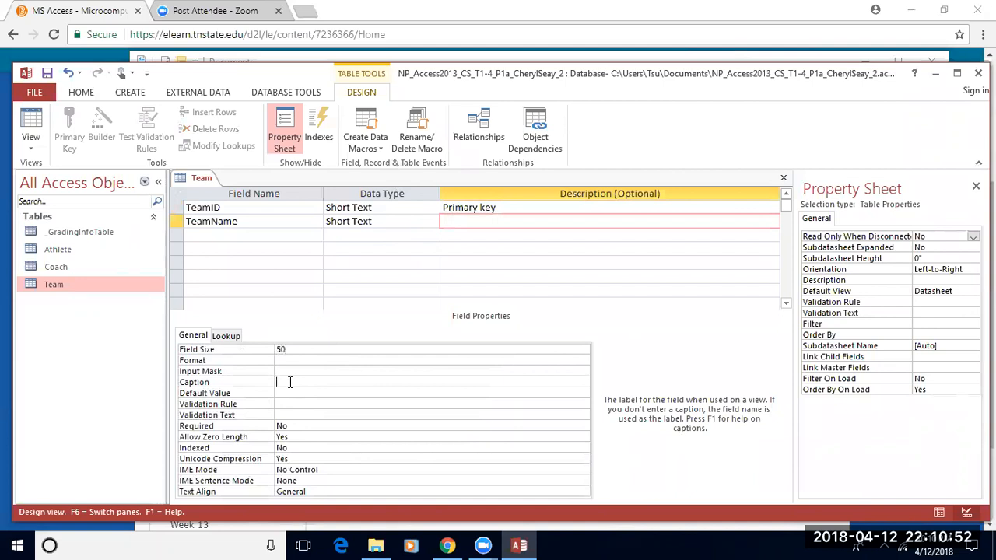
text(m Name)
Step: Designate the TeamID field as the Team table's primary key
click(175, 207)
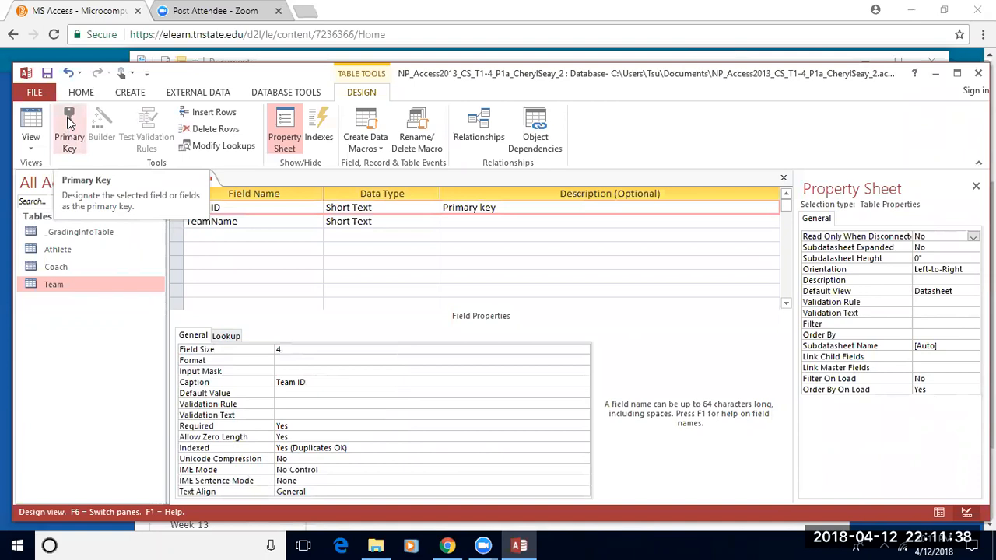
click(68, 120)
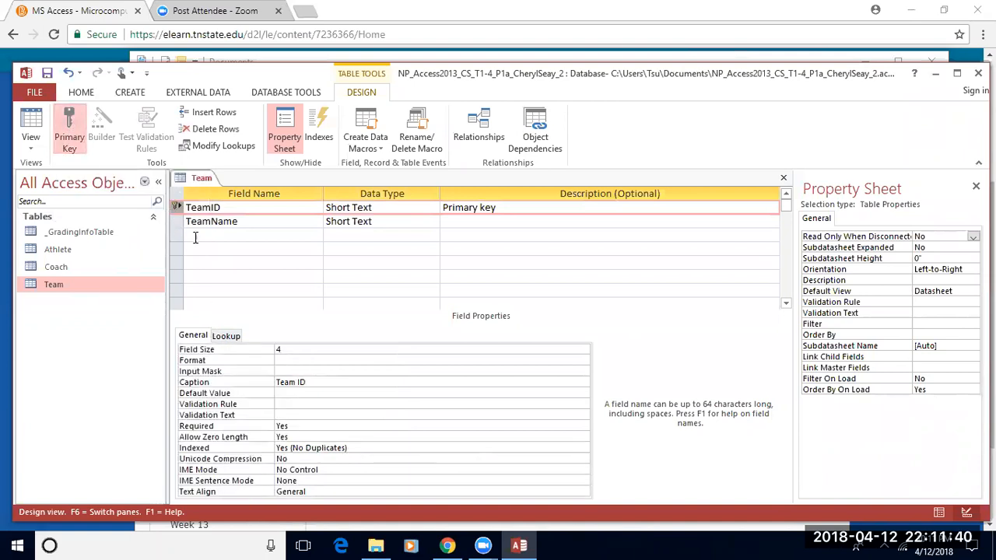
click(226, 247)
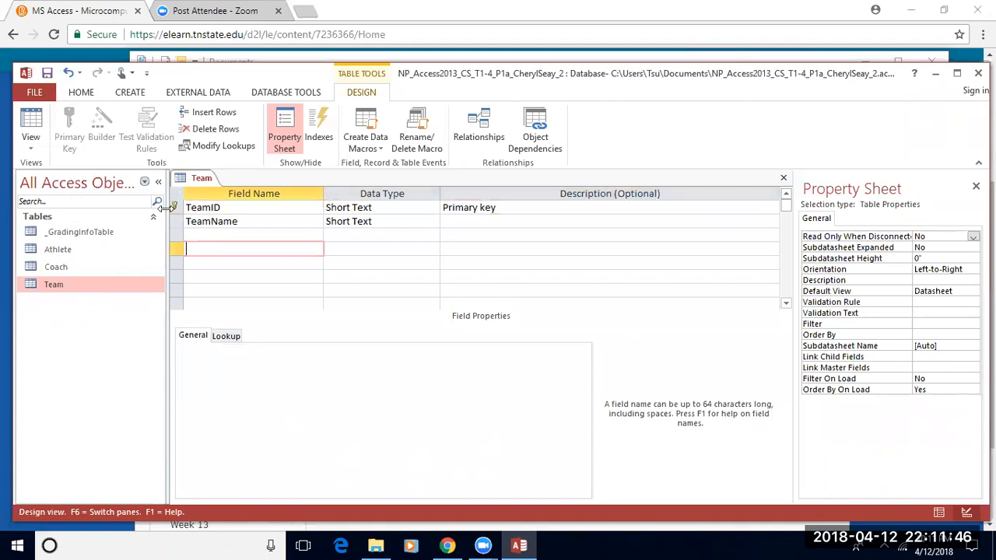
Step: Save the Team table's design changes and close the table
right_click(196, 180)
click(210, 187)
right_click(197, 174)
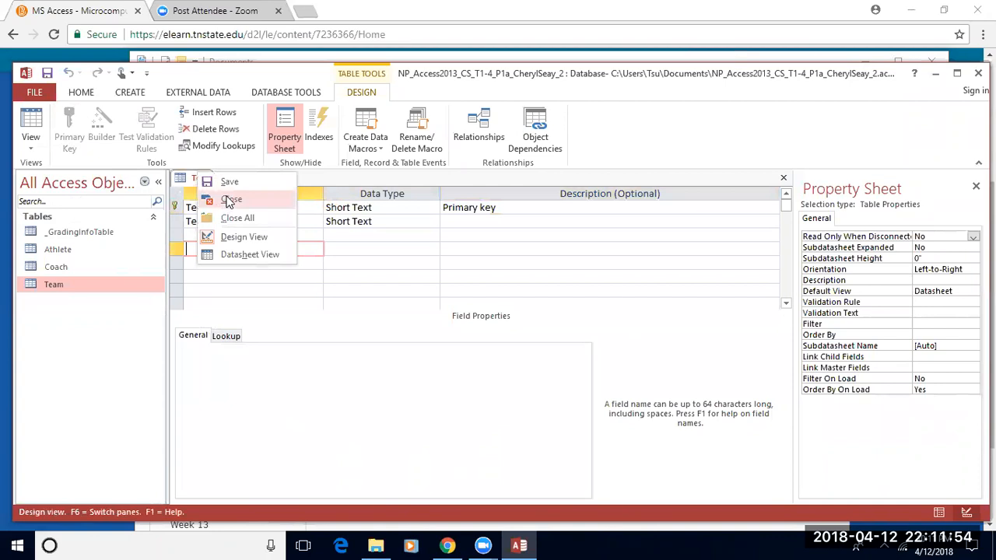
click(228, 200)
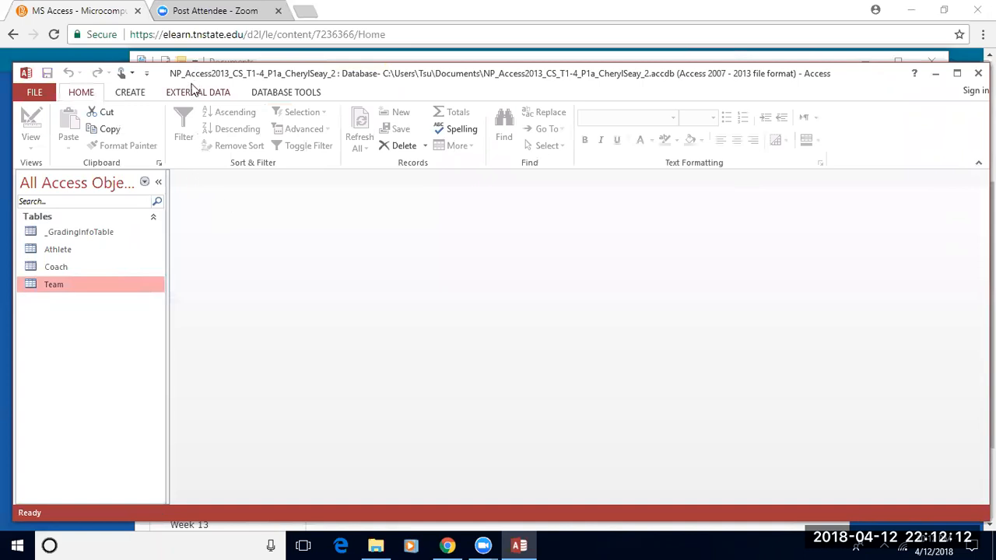
Step: Start a text file import of support_NP_A13_CS_T1-4_P1a_teams.txt from the Documents folder, appending its records to the Team table
click(195, 93)
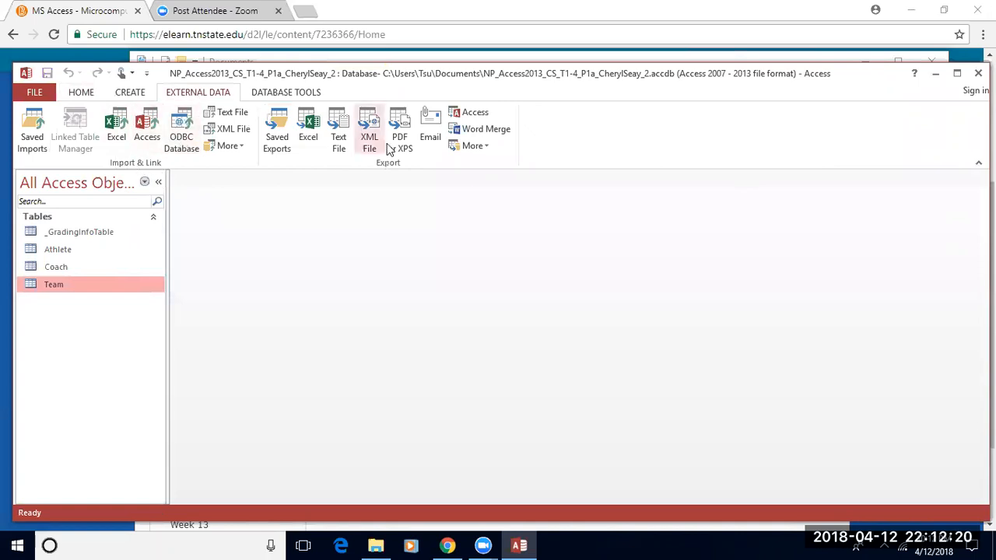
click(225, 113)
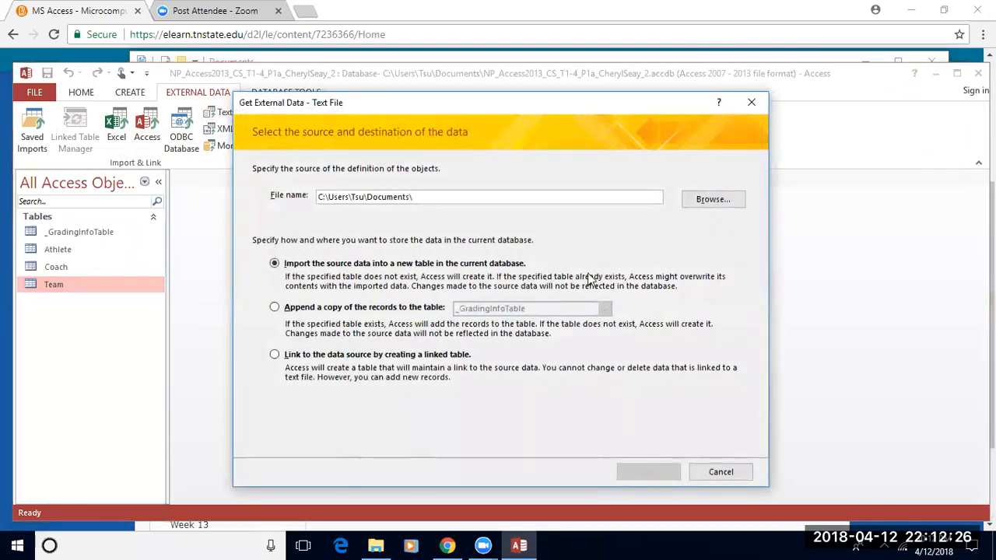
click(711, 200)
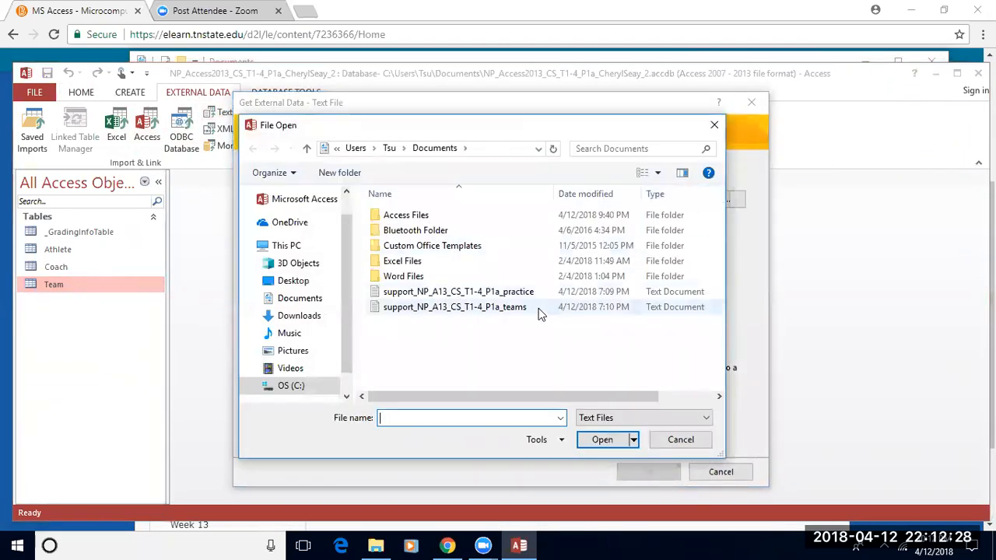
click(482, 311)
click(600, 440)
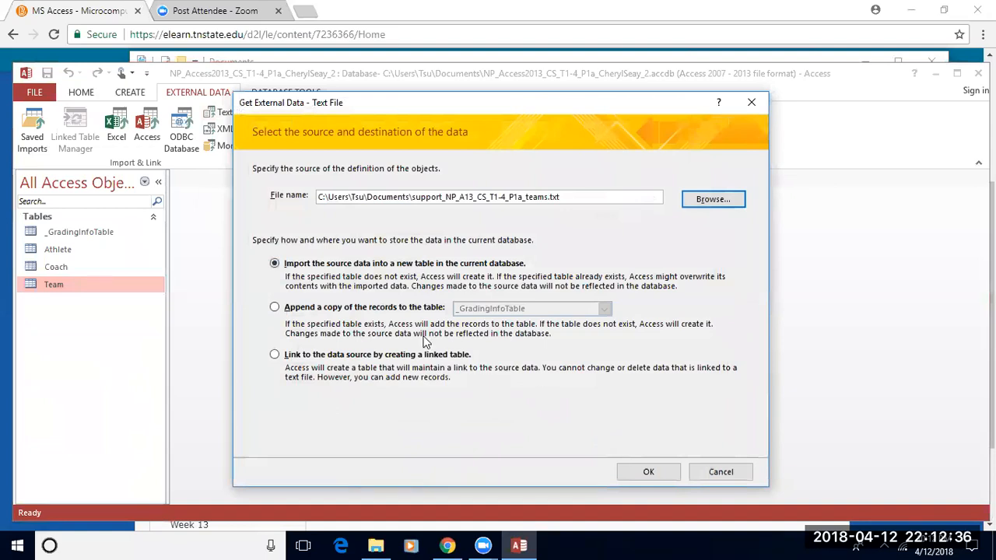
click(274, 308)
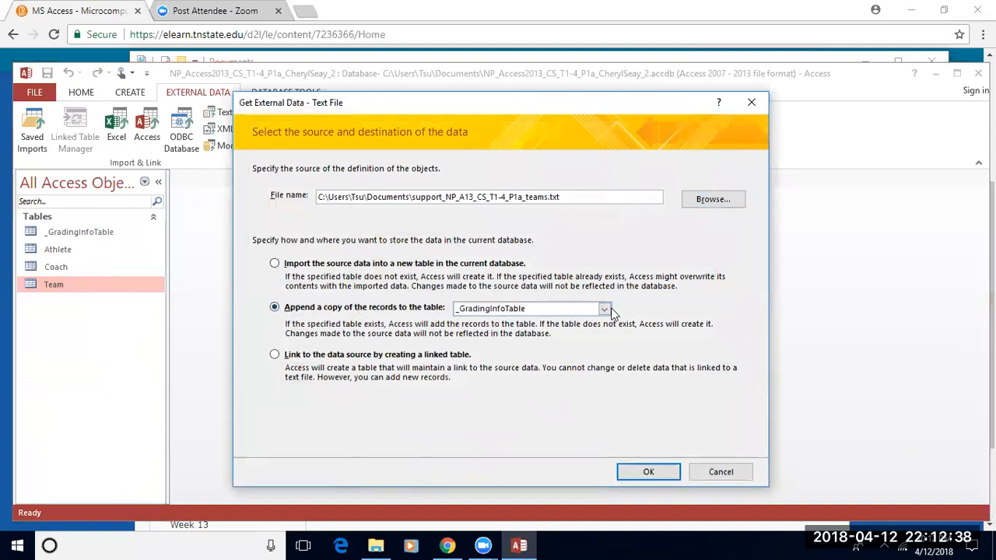
click(605, 309)
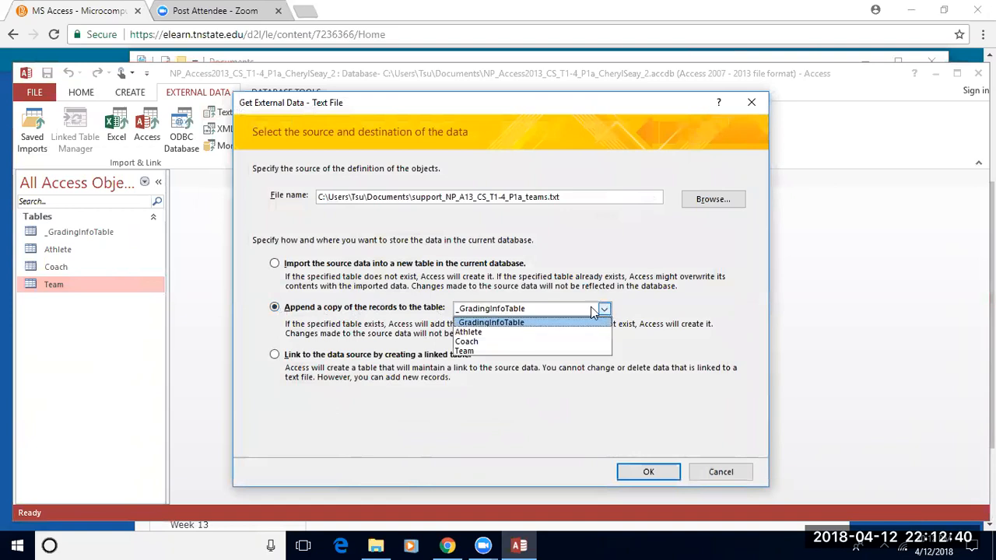
click(480, 352)
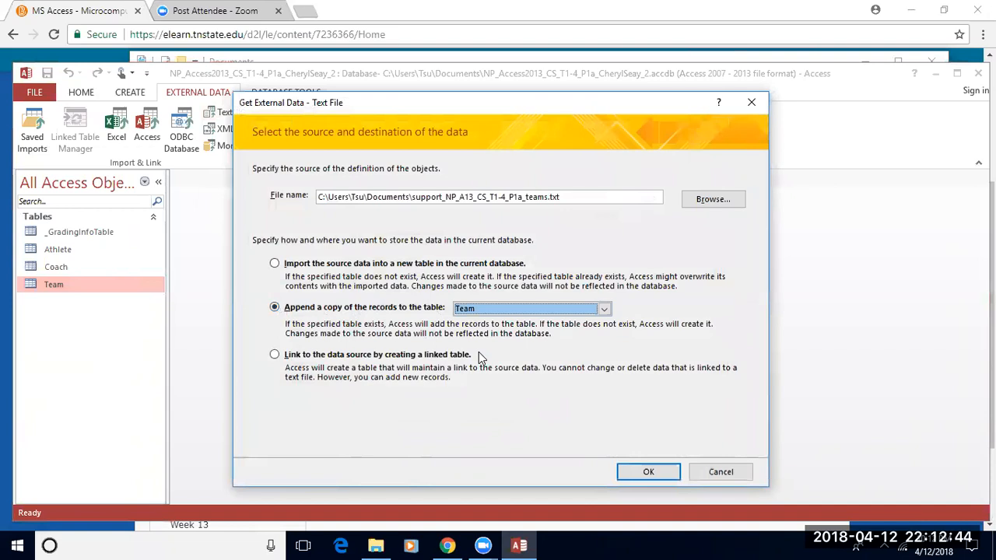
click(646, 473)
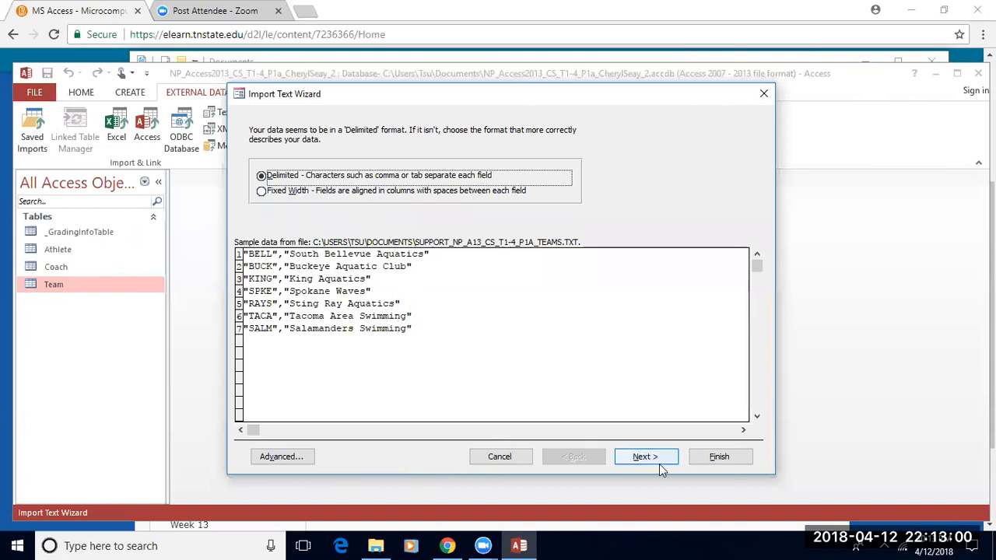
Step: Complete the text import into the Team table as comma-delimited data without saving the import steps
click(639, 456)
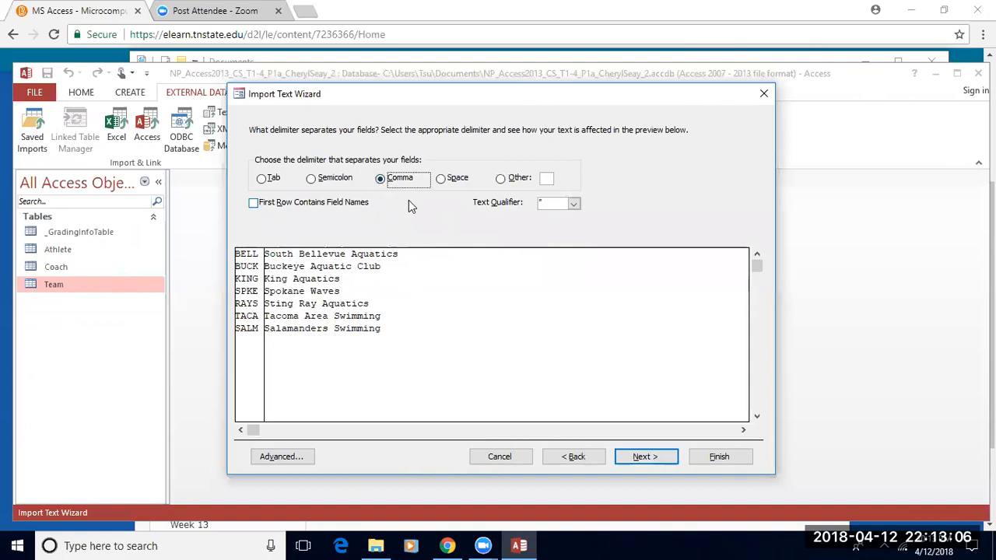
click(640, 458)
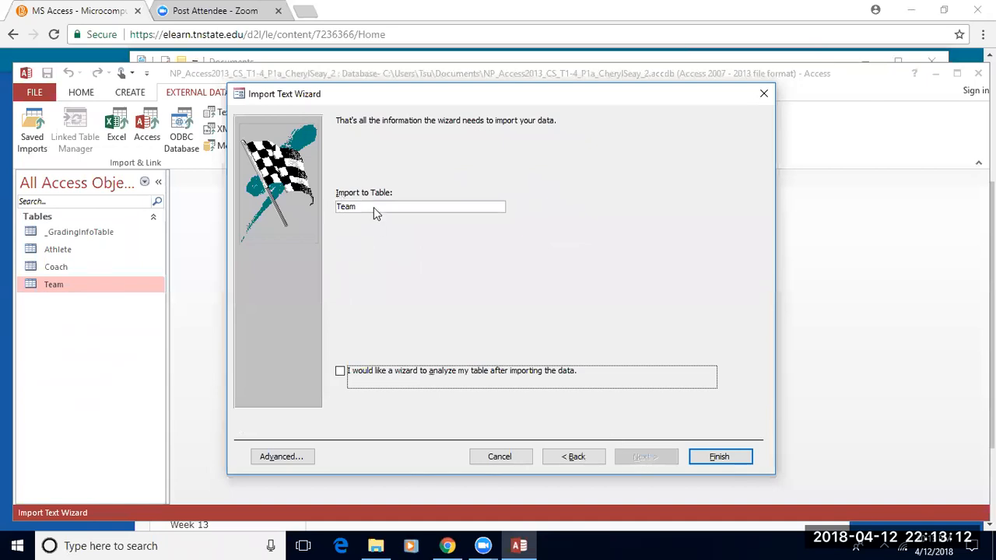
click(731, 457)
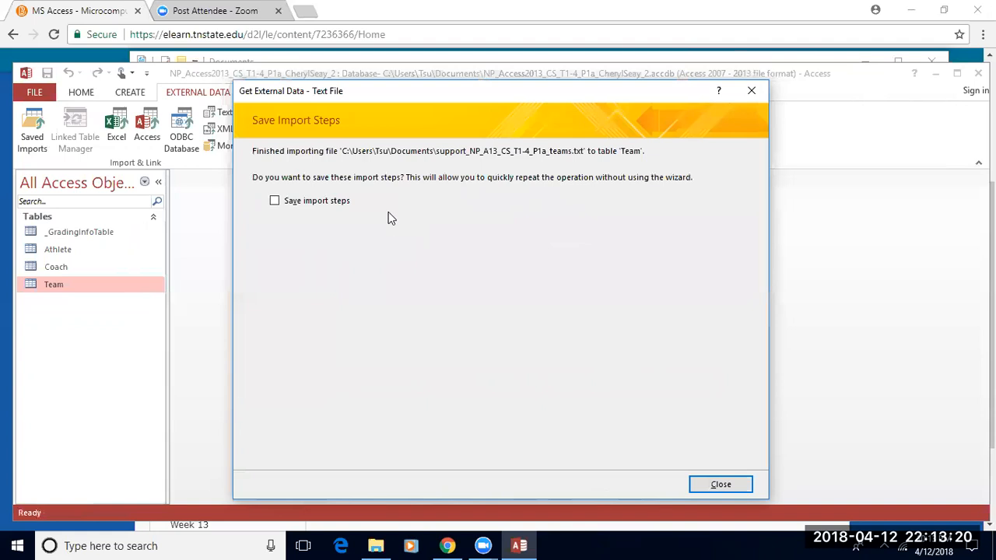
click(735, 484)
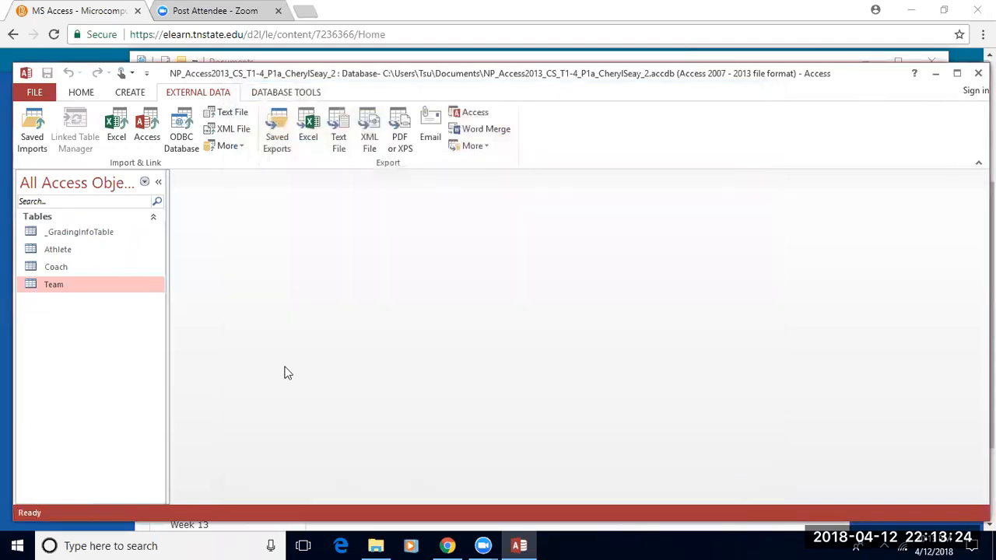
Step: Open the Team table in Datasheet view and fit the Team ID column to its contents
double_click(78, 287)
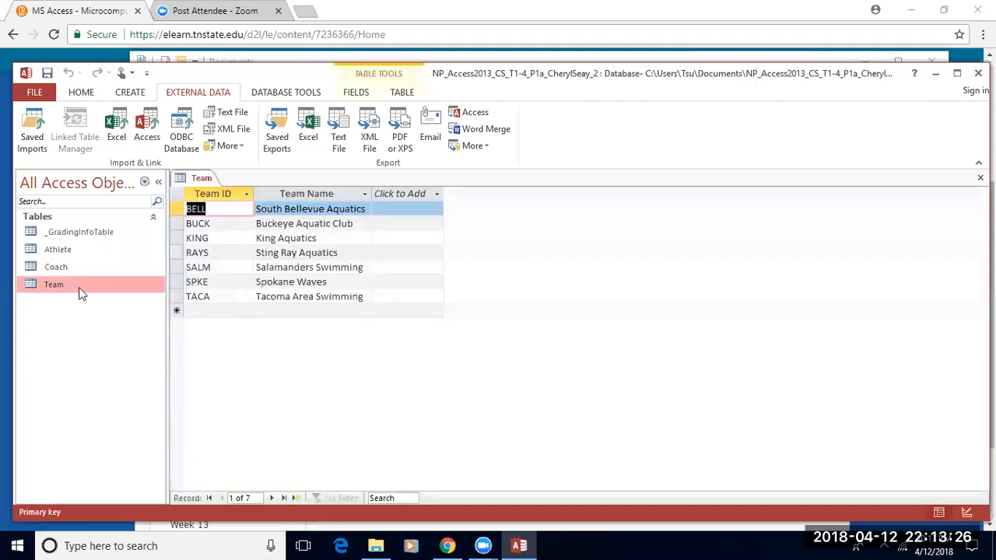
click(81, 92)
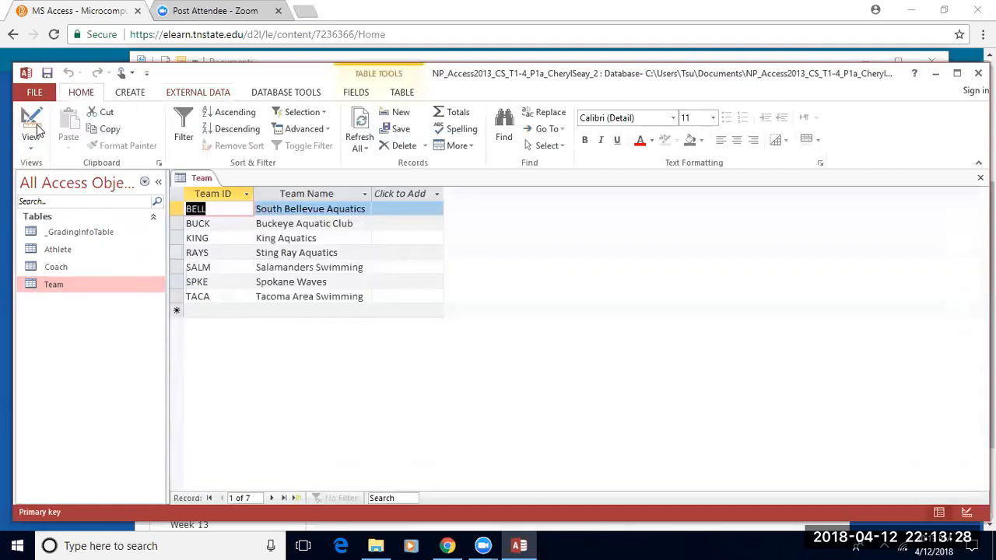
click(32, 148)
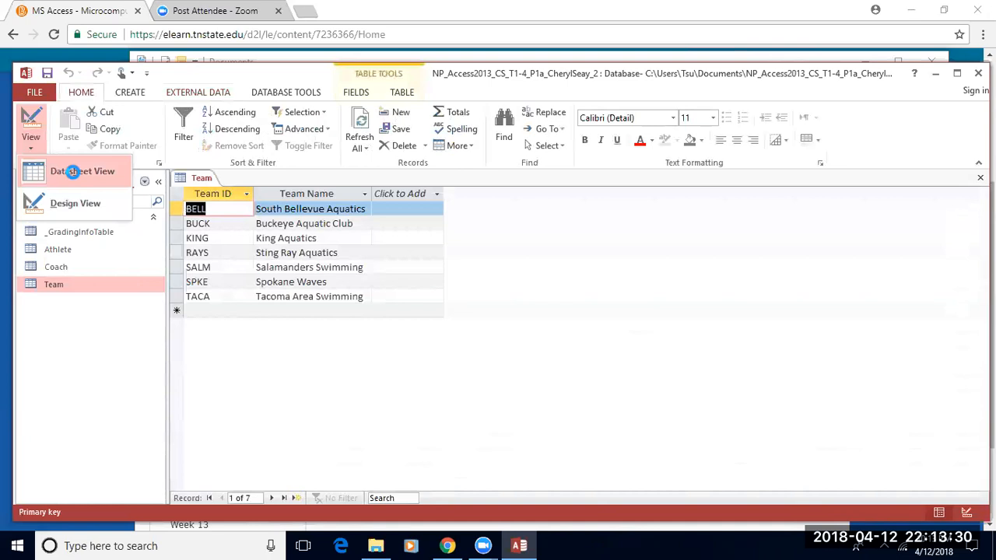
click(68, 172)
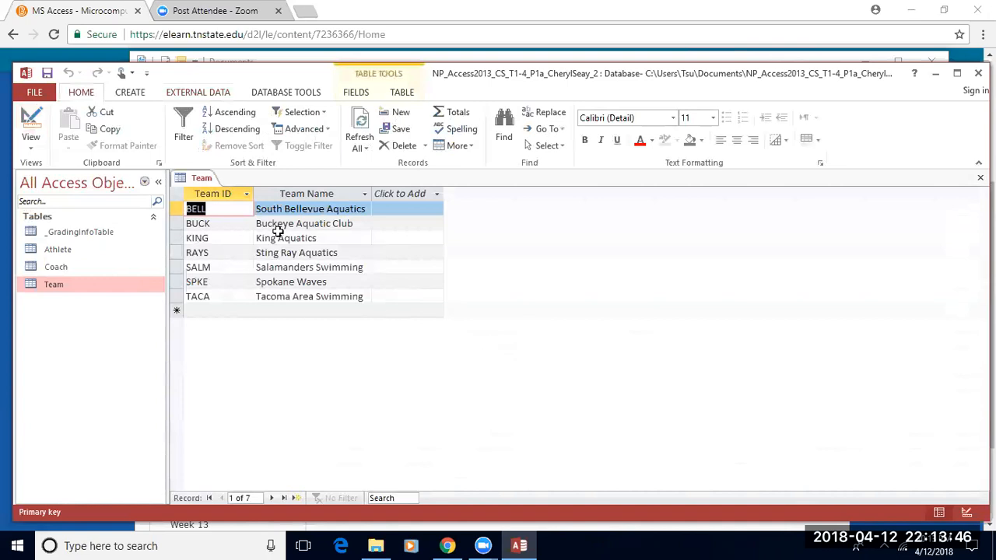
double_click(252, 192)
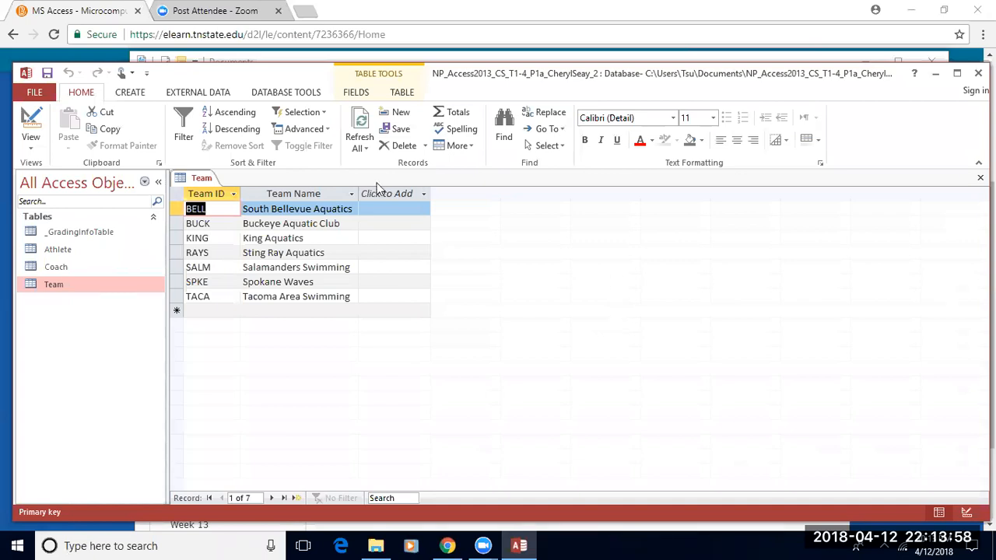
Step: Close the Team table
right_click(196, 181)
key(Escape)
right_click(201, 185)
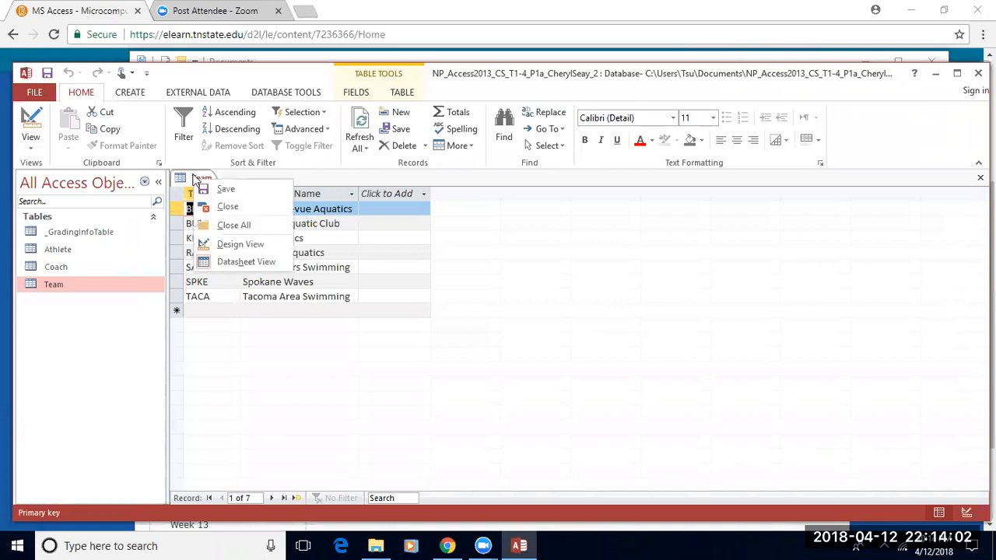
click(221, 205)
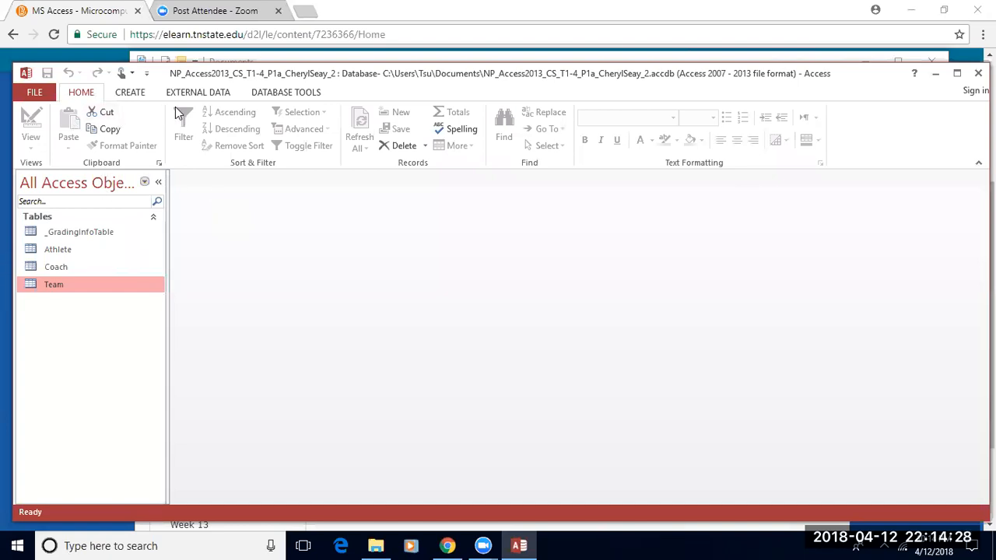
Step: Create a new table, switch it to Design View, and save it with the name Practice
click(127, 92)
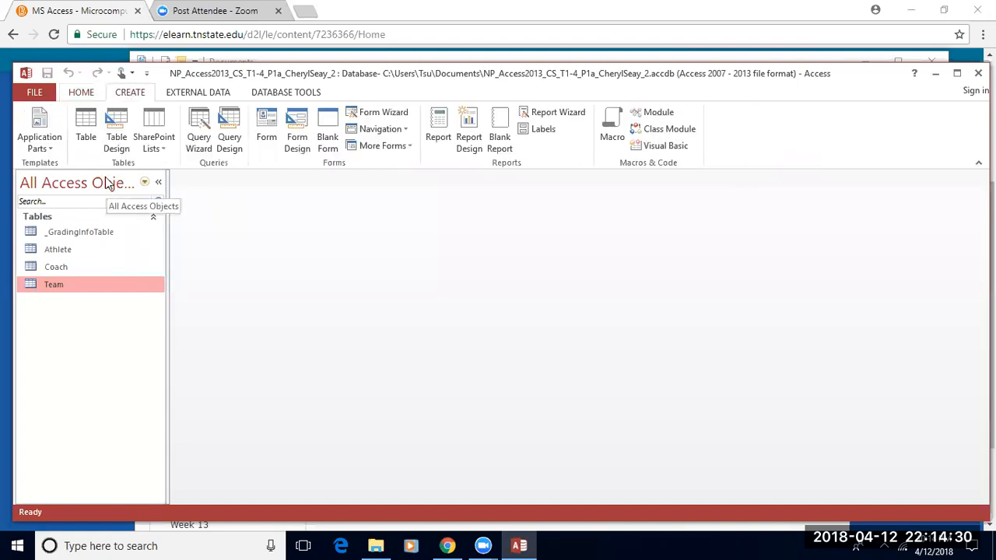
click(86, 123)
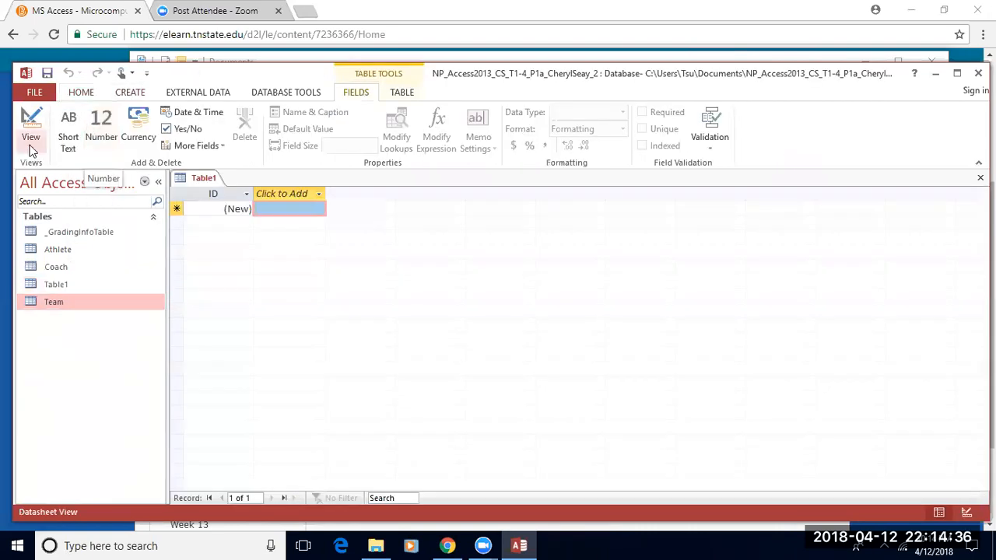
click(31, 149)
click(72, 200)
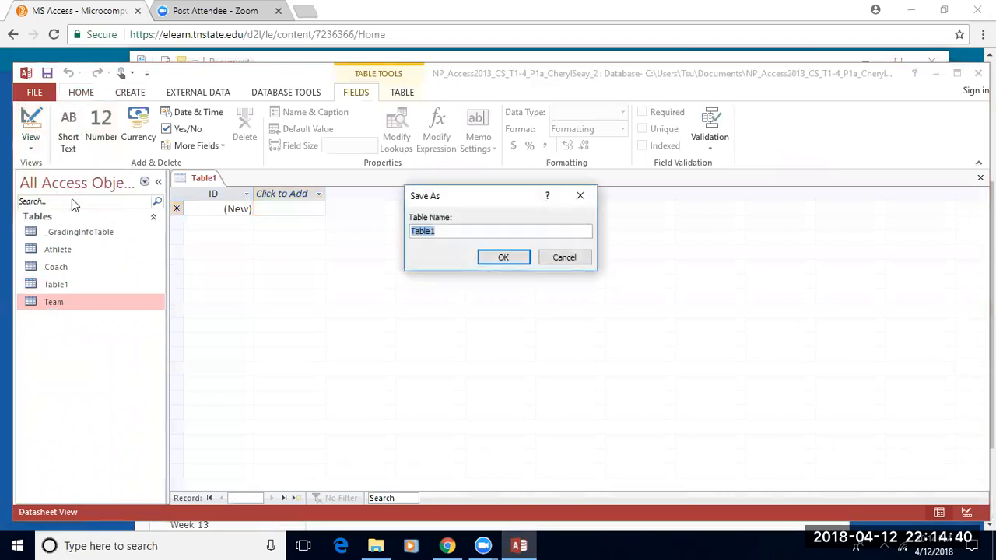
text(Practice)
click(504, 257)
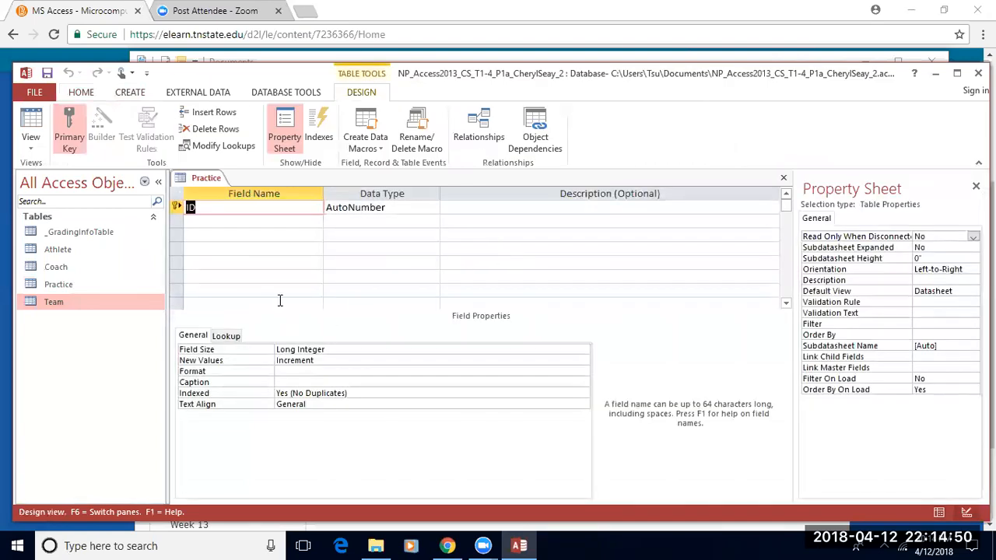
Step: Rename the Practice table's ID field to GroupID, make it Short Text, and enter the description Primary key
text(GroupID)
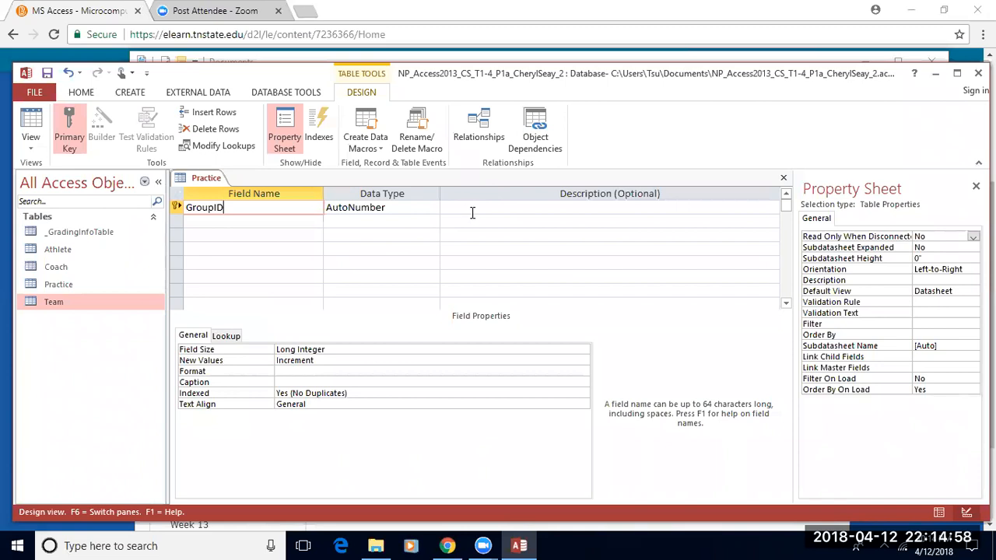
click(367, 208)
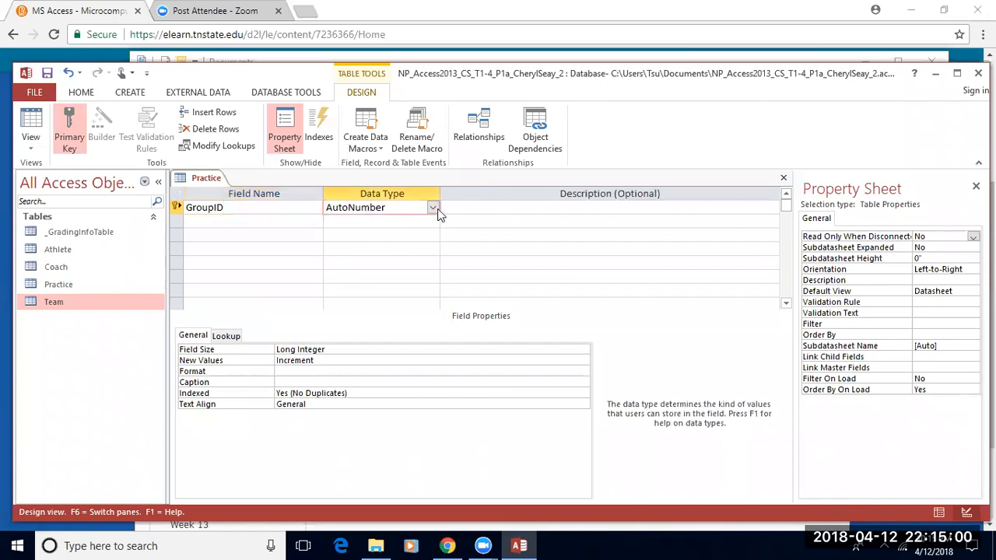
click(432, 207)
click(358, 220)
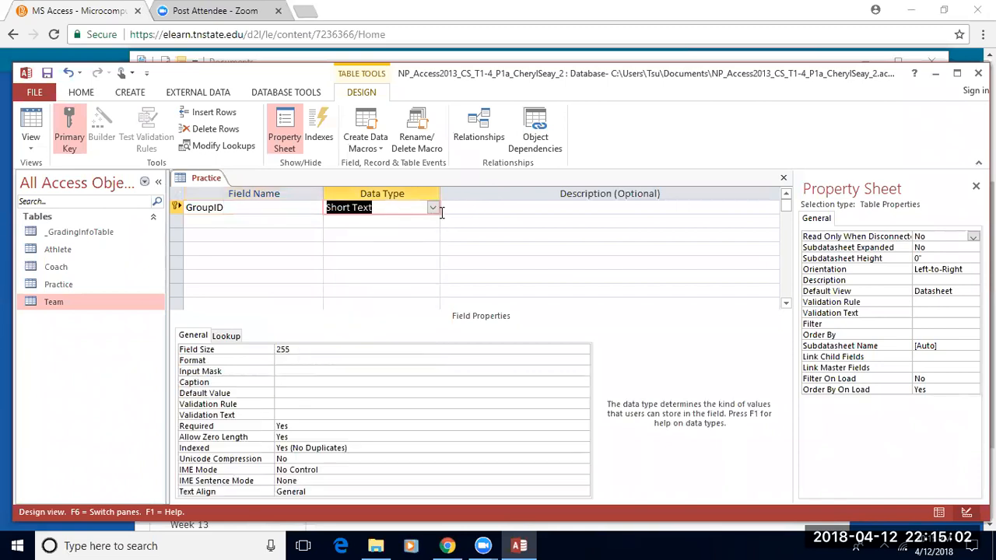
click(483, 208)
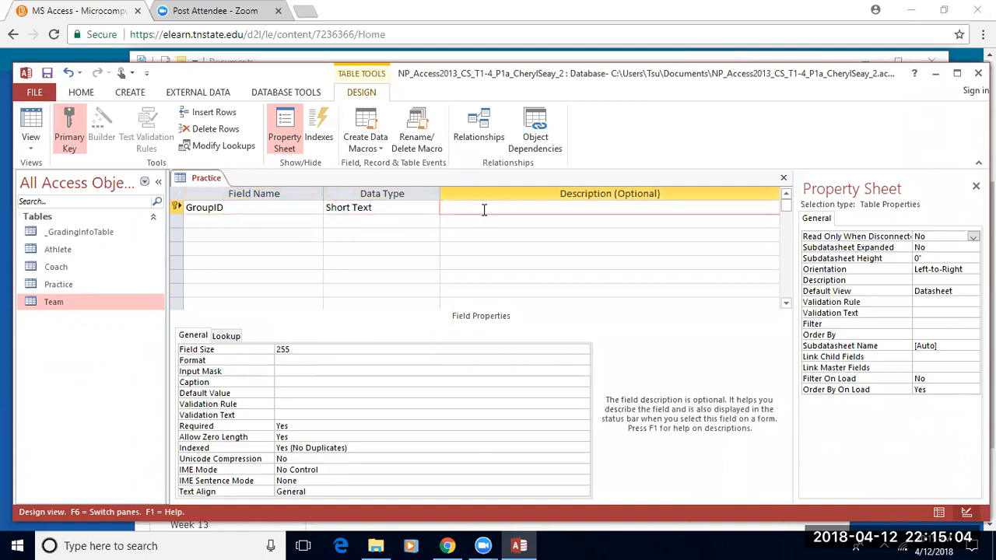
text(Primary Key)
Step: Set the GroupID field size to 4 and its caption to Group ID
click(252, 350)
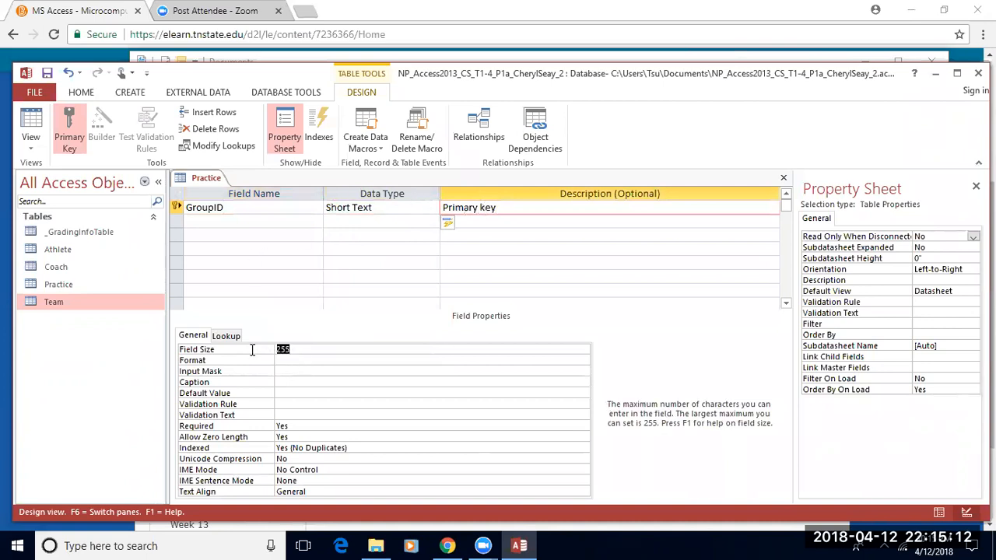
text(4)
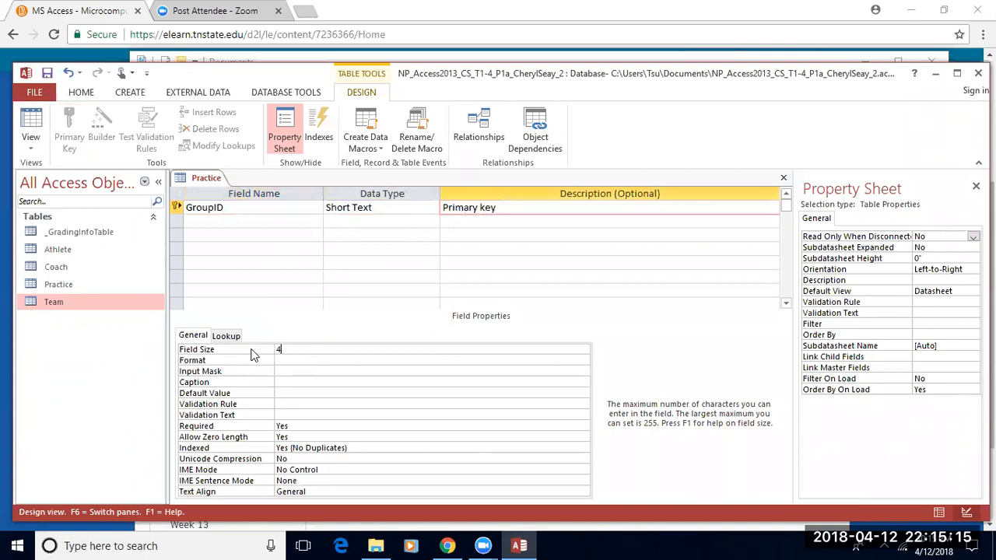
click(294, 382)
text(Group ID)
Step: Add a Short Text field named GroupName below GroupID in the Practice table
click(222, 224)
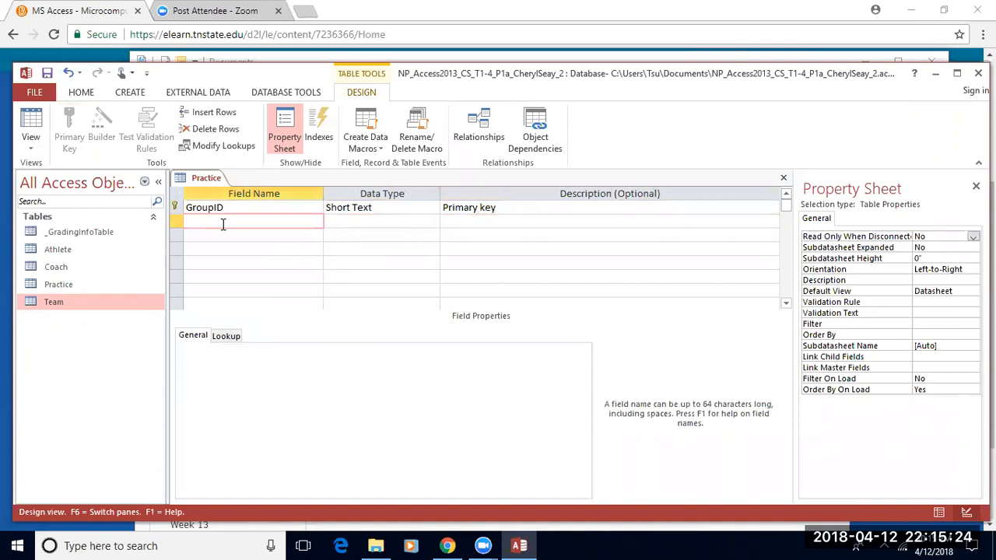
text(GroupName)
key(Tab)
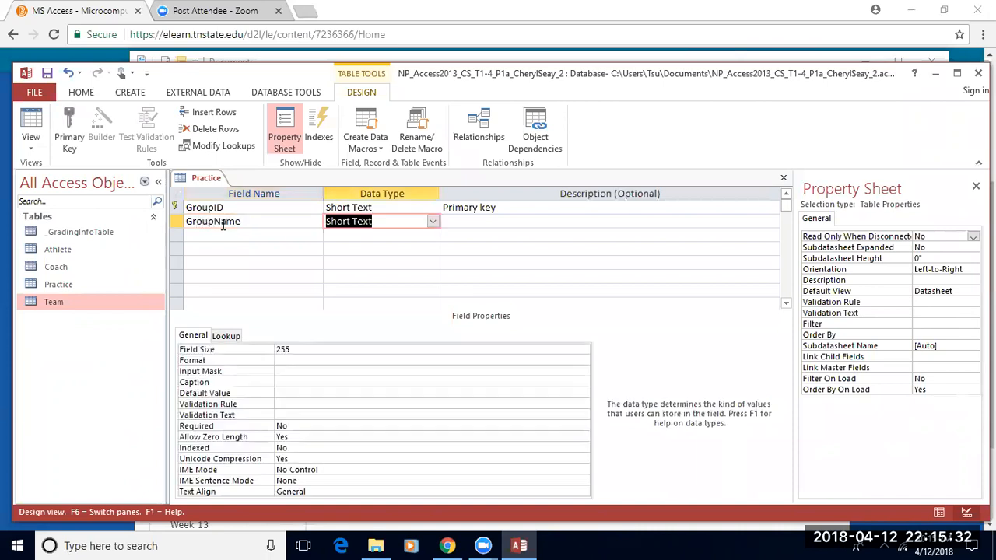
click(222, 224)
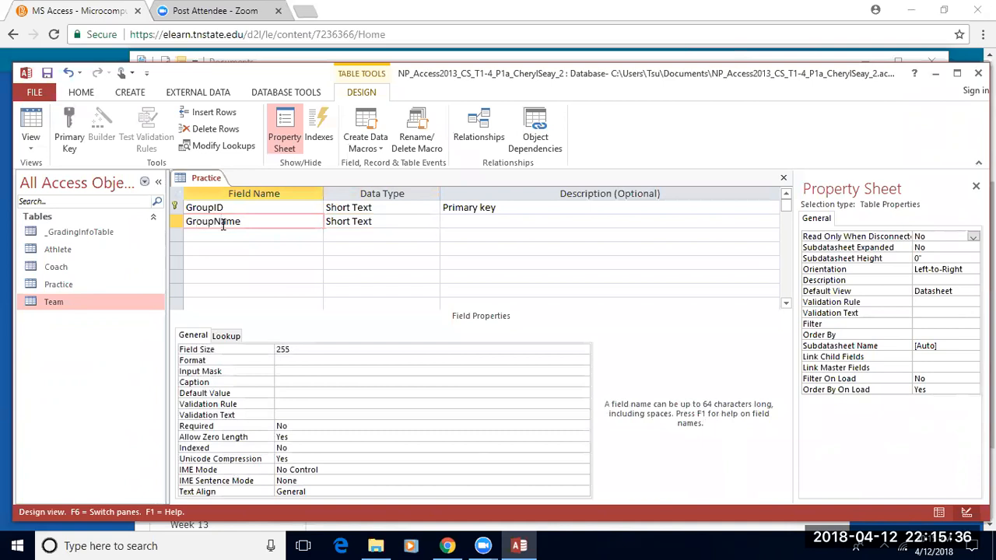
Step: Set the GroupName field size to 30 and its caption to Group Name
click(264, 350)
text(30)
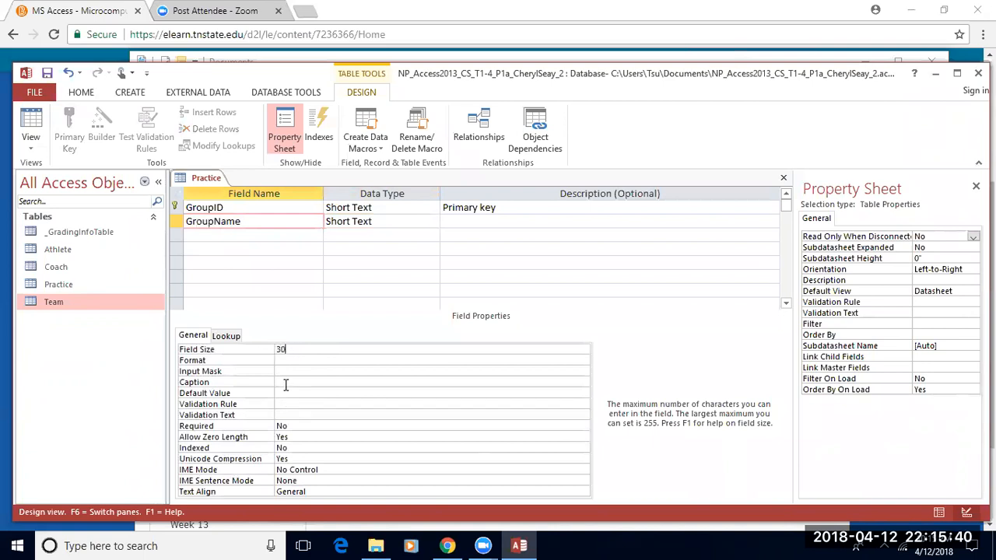
click(288, 379)
text(Grou)
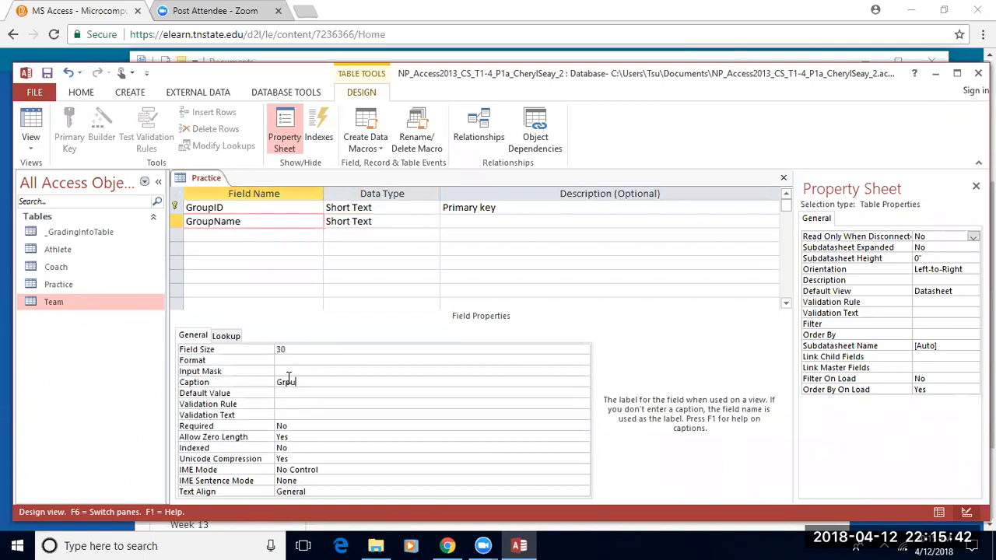
text(p Name)
Step: Add a field named MonthlyFee below GroupName with the Currency data type
click(201, 234)
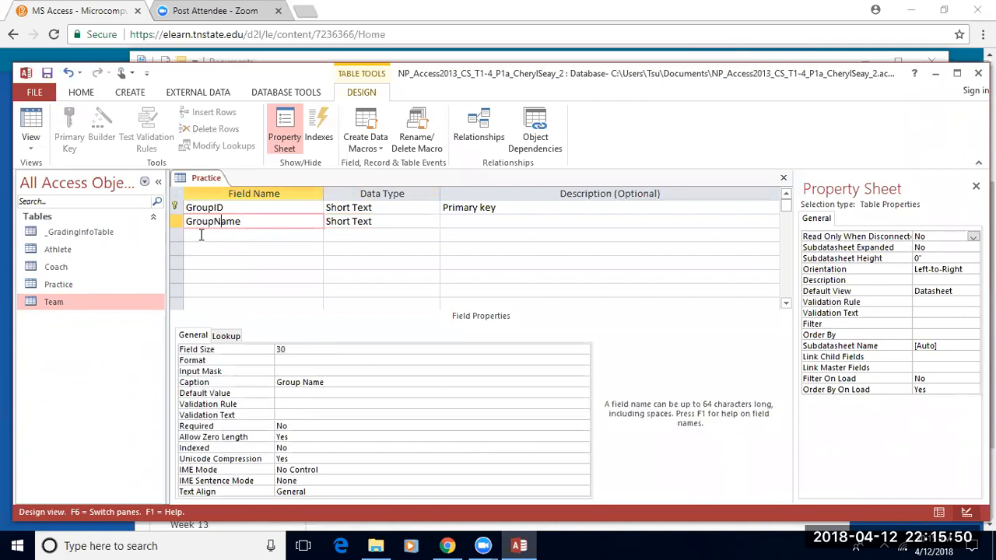
text(Monthl)
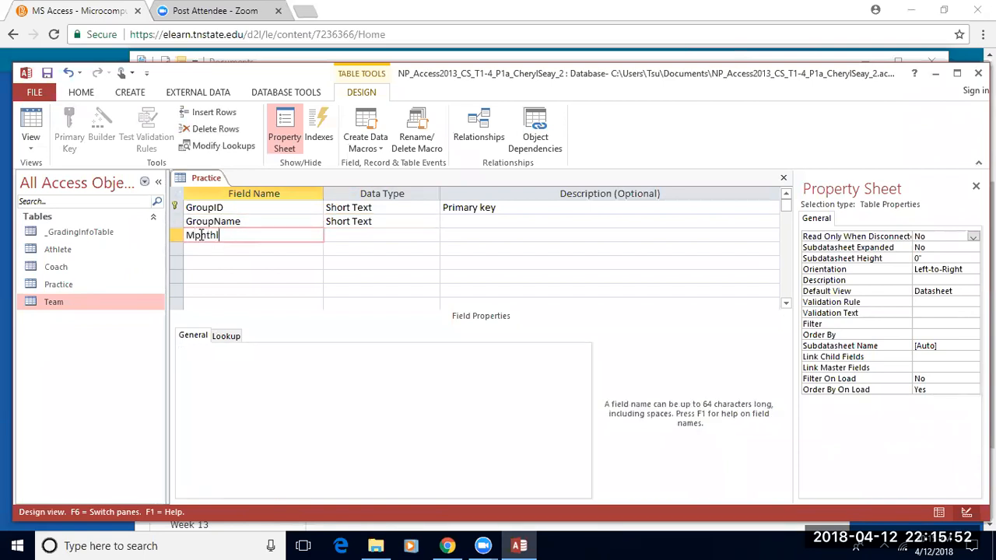
text(yFee)
click(201, 239)
click(379, 231)
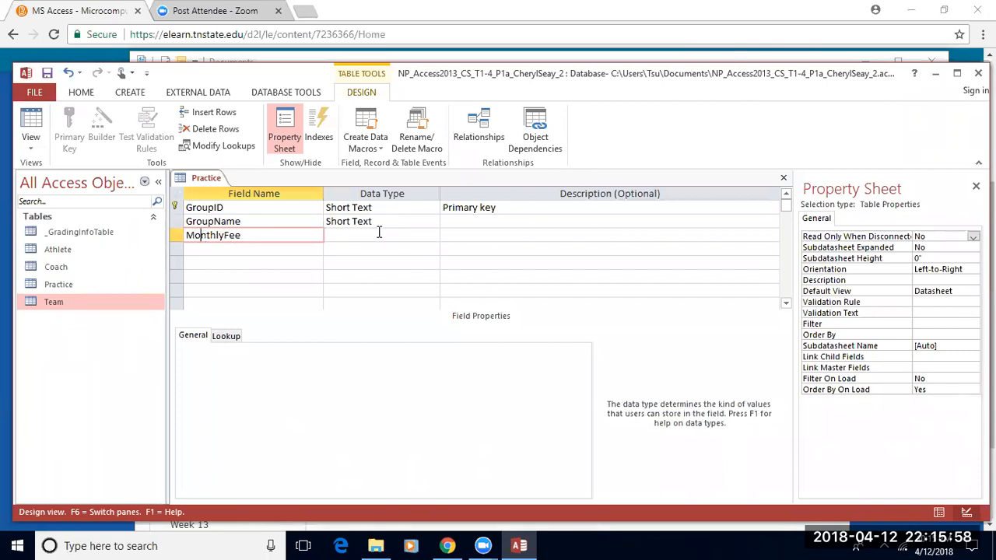
click(432, 235)
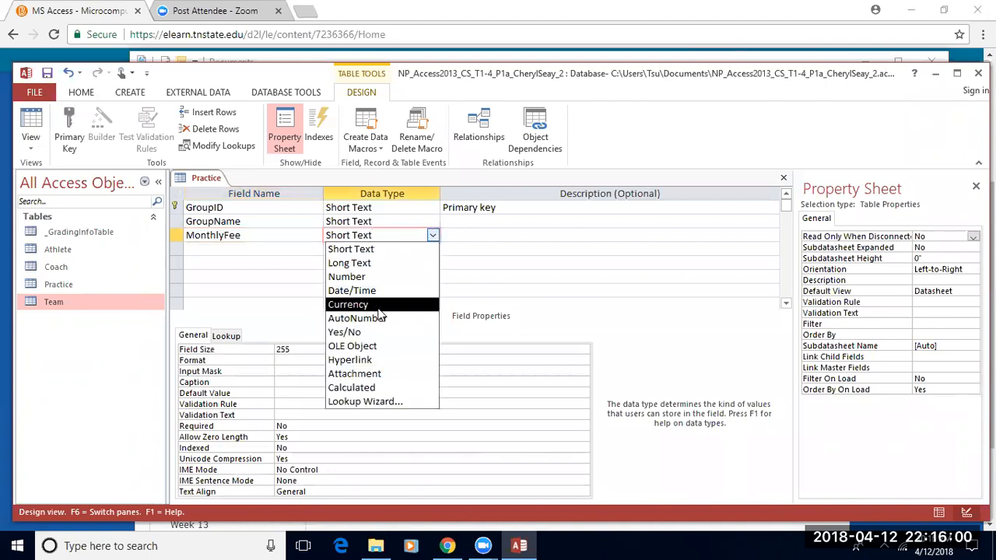
click(378, 305)
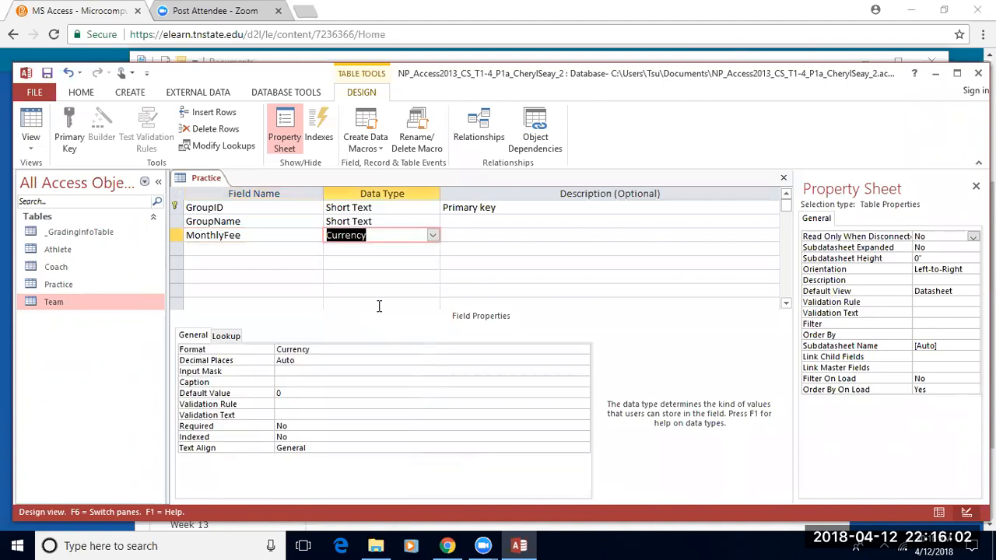
Step: Set the MonthlyFee field to 0 decimal places and give it the caption Monthly Fee
click(317, 360)
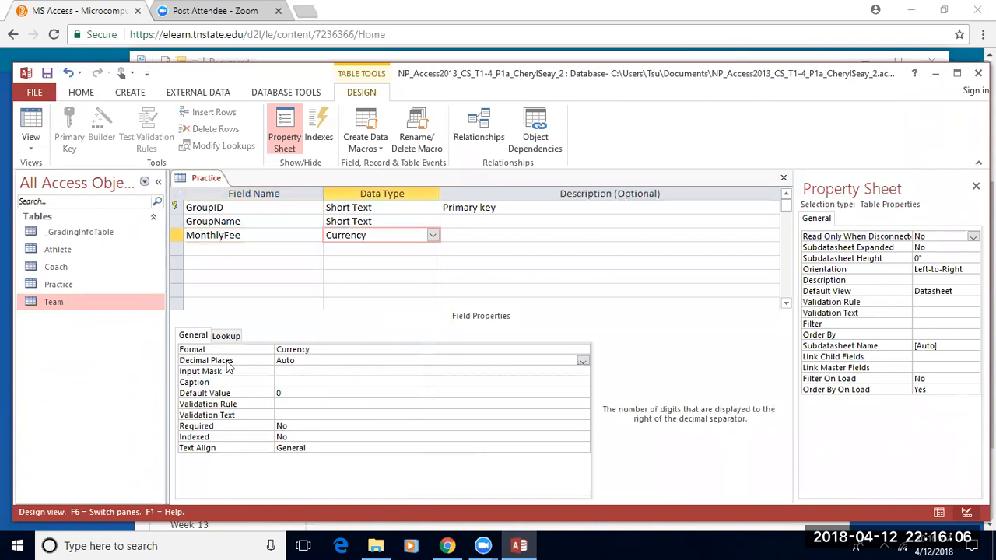
click(583, 361)
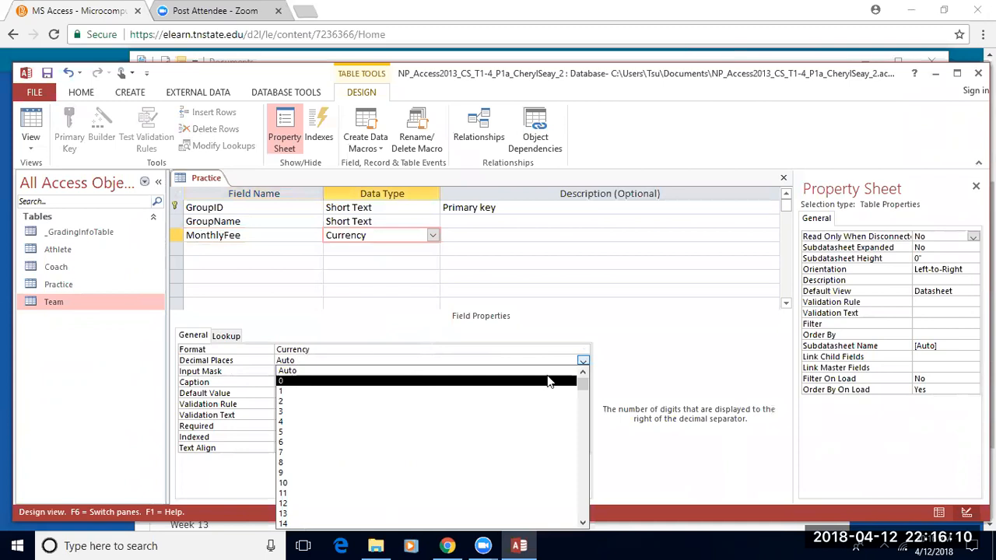
click(457, 391)
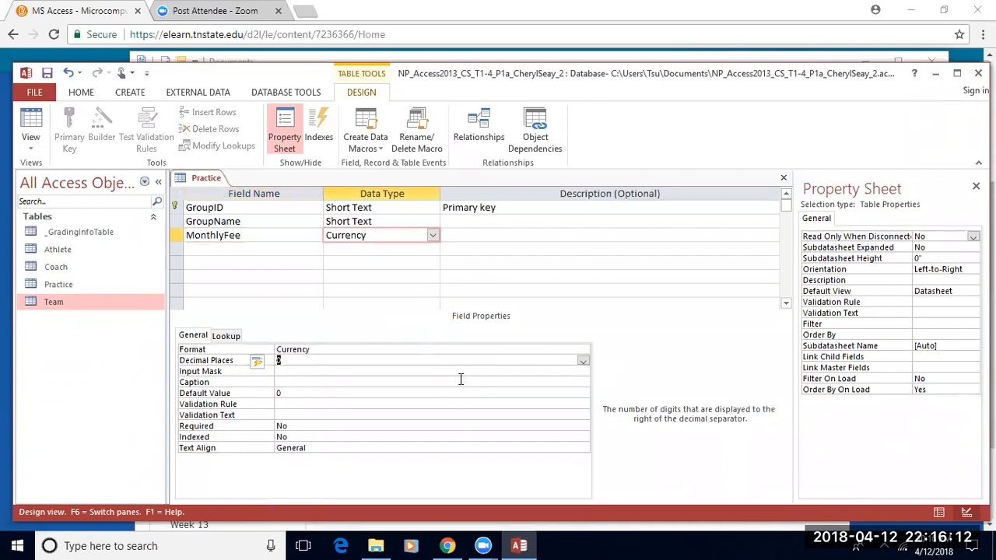
click(300, 382)
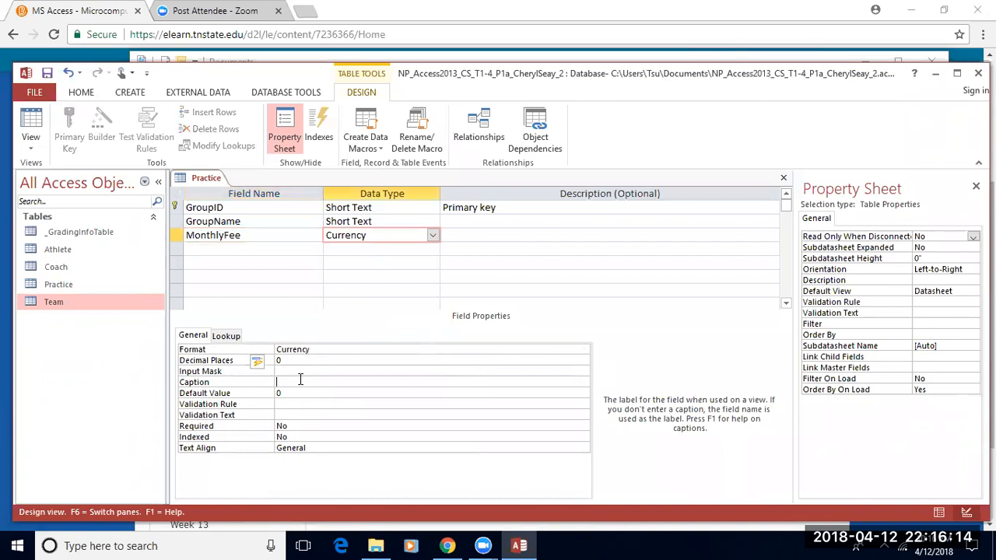
text(Mn)
key(BackSpace)
text(onthly Fee)
Step: Add a field named RegistrationFee below MonthlyFee with the Currency data type
click(272, 247)
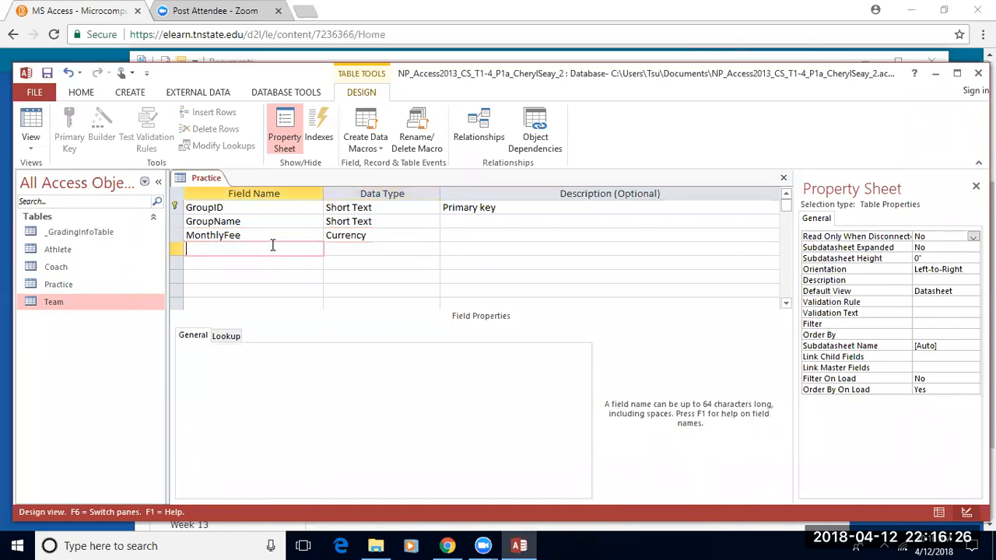
text(Regisgtr)
key(BackSpace)
key(BackSpace)
key(BackSpace)
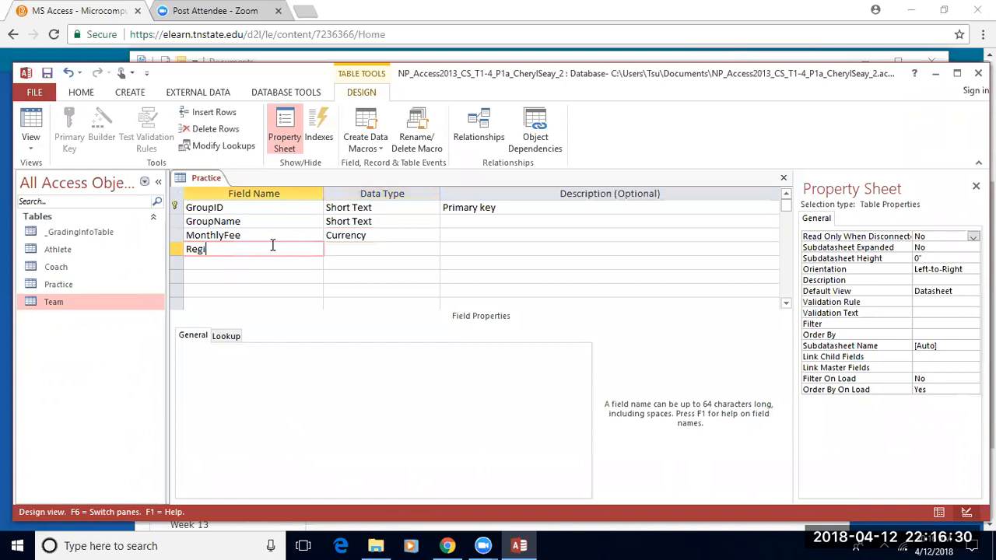
text(trationFee)
click(401, 249)
click(433, 249)
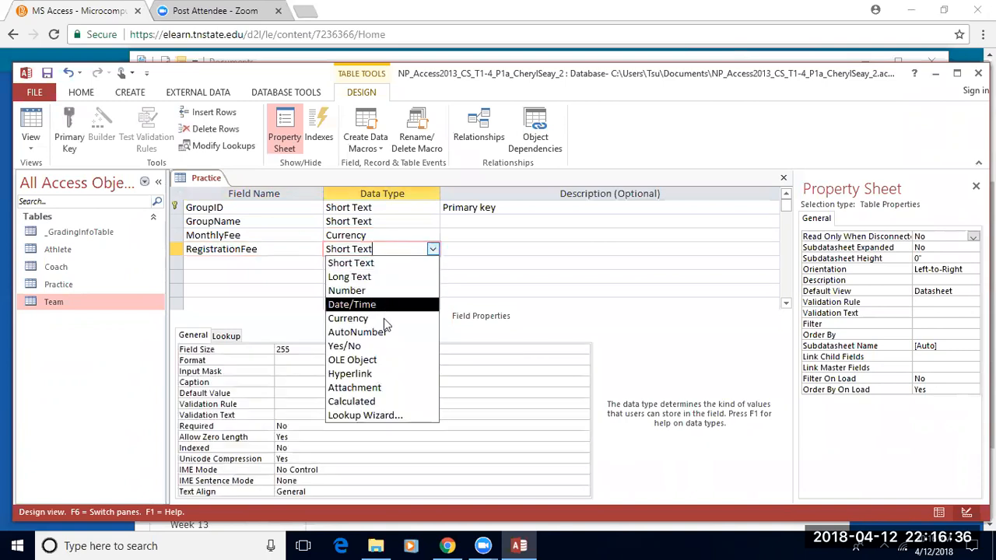
click(362, 318)
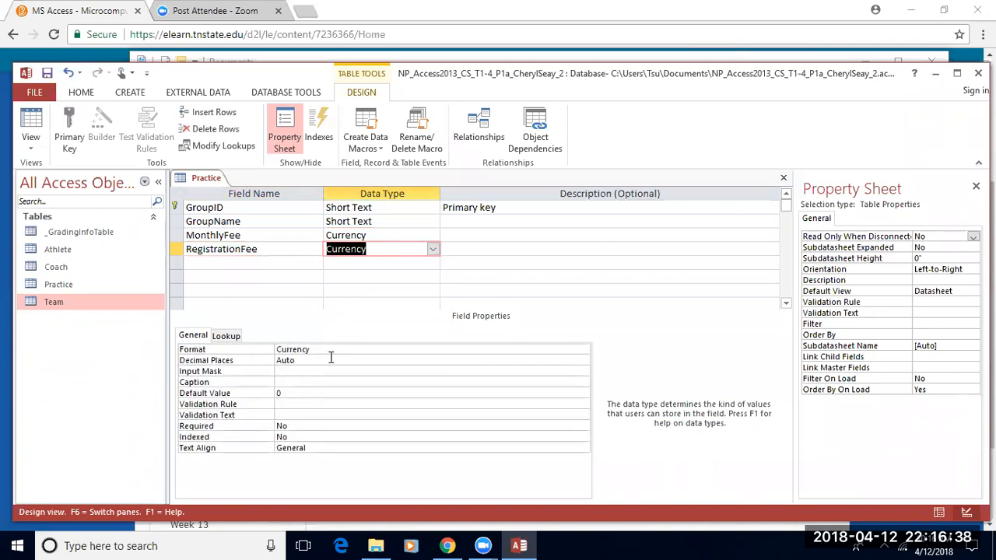
Step: Set the RegistrationFee field to 0 decimal places and give it the caption Registration Fee
click(330, 361)
click(583, 362)
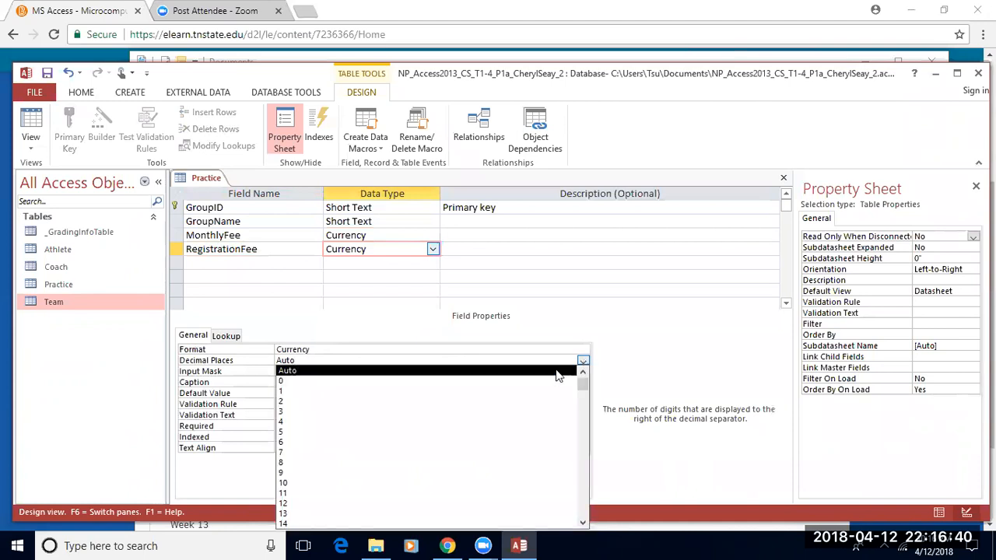
click(360, 382)
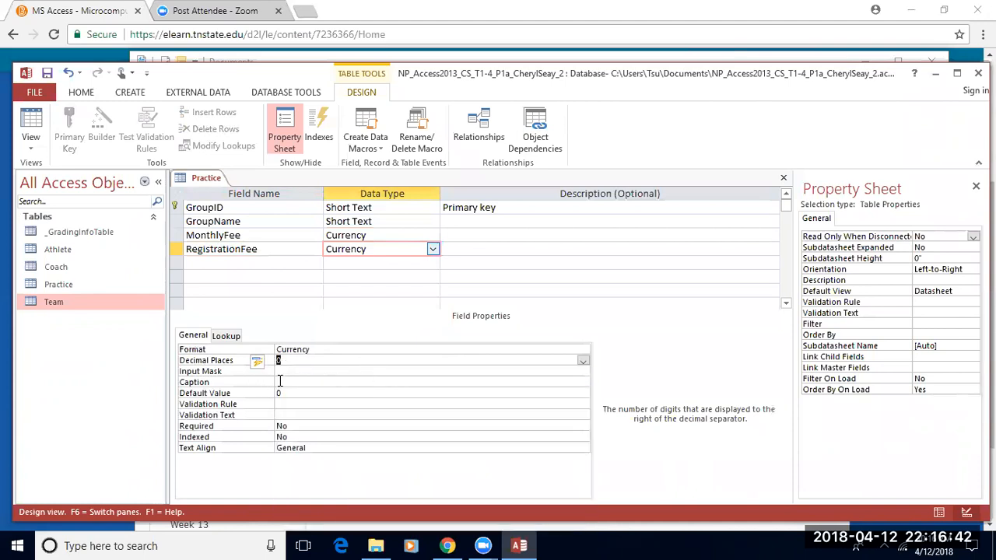
click(294, 380)
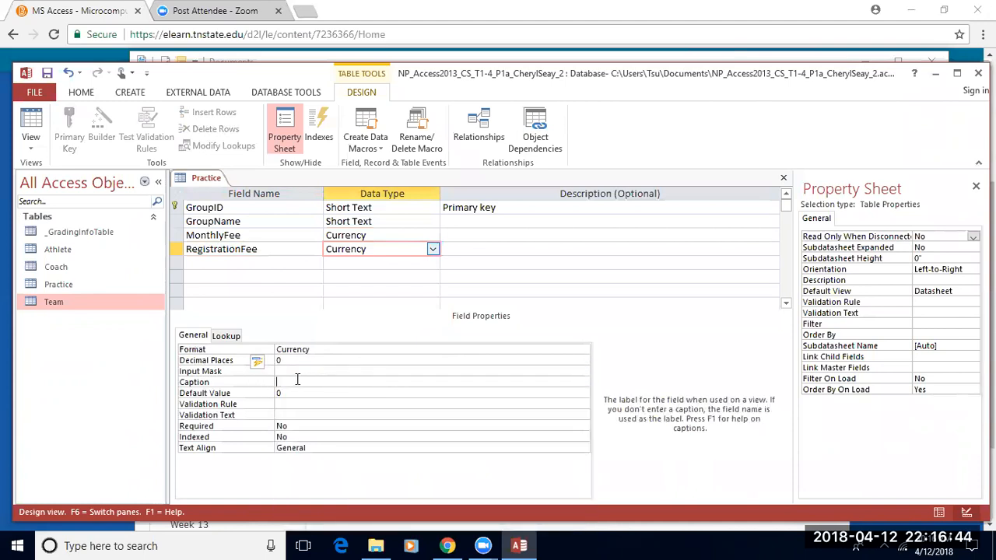
text(Registration Fee)
click(522, 249)
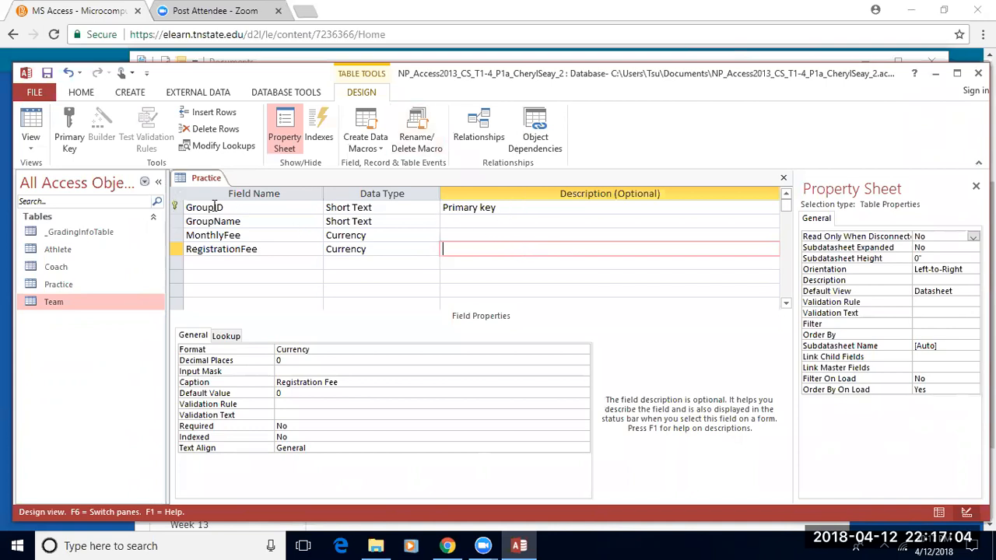
Step: Close the Practice table
right_click(204, 179)
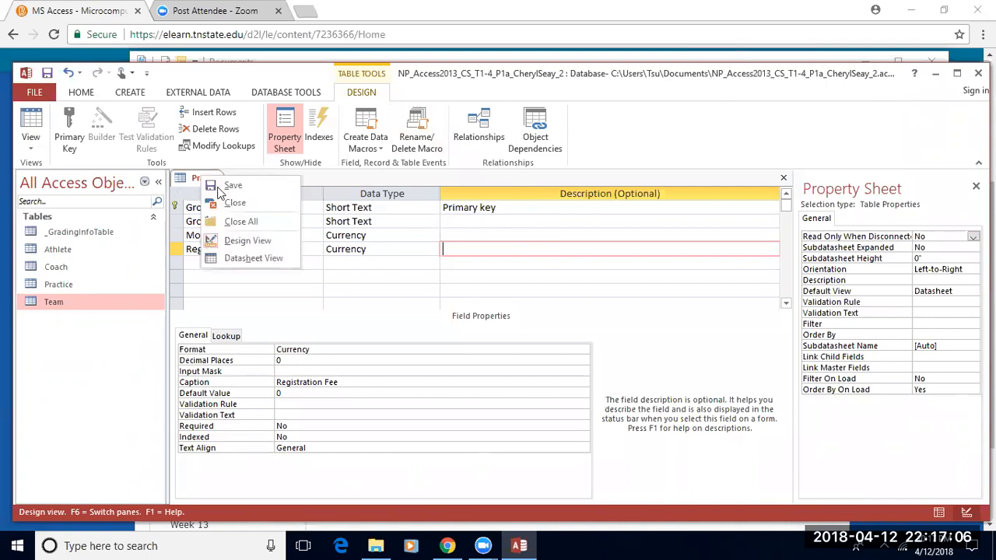
click(189, 178)
right_click(189, 178)
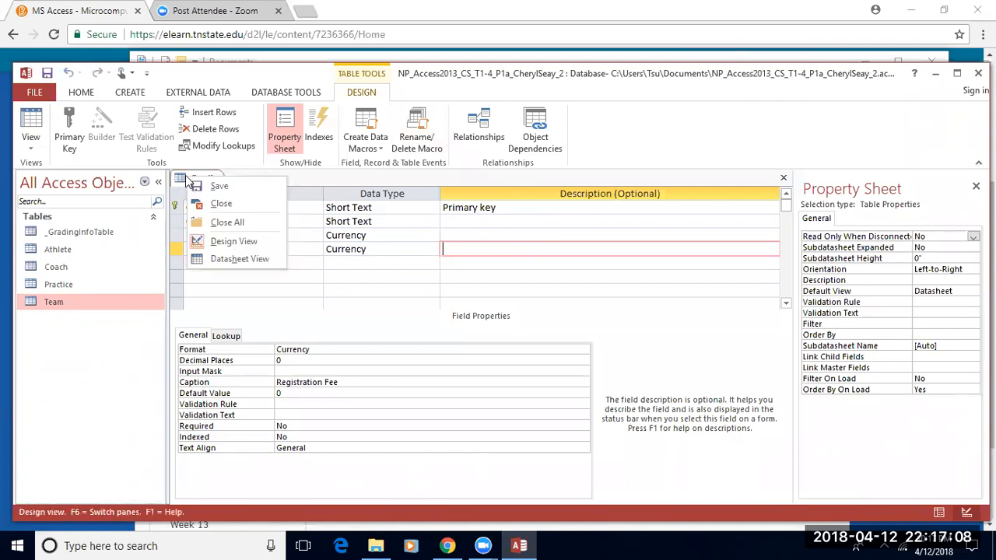
click(221, 204)
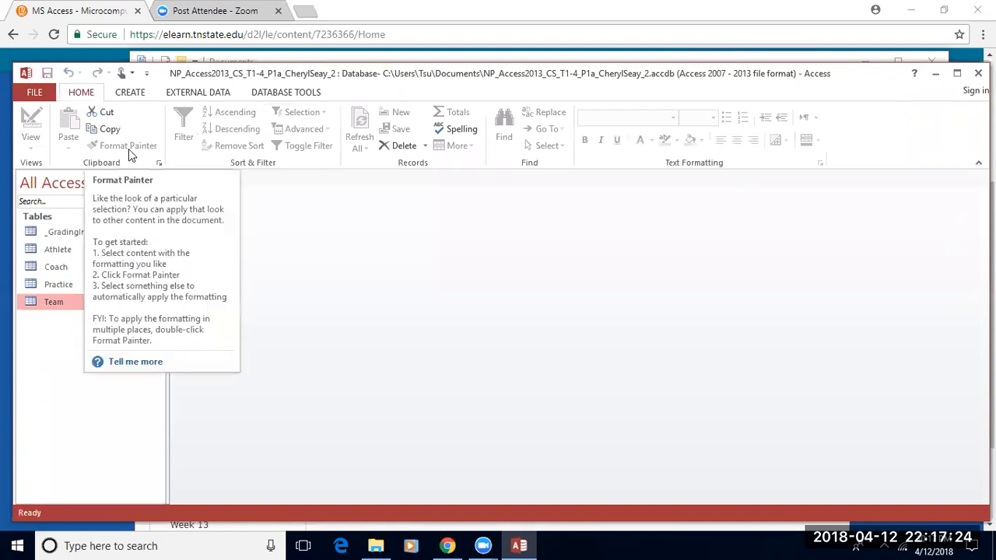
Step: Set up a text file import of support_NP_A13_CS_T1-4_P1a_practice.txt that appends its records to the Practice table
click(185, 93)
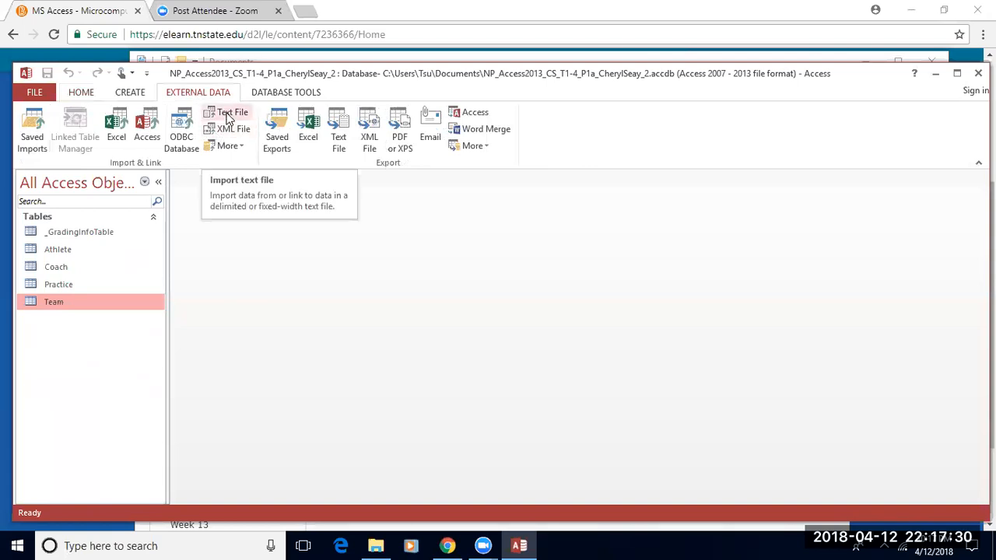
click(228, 116)
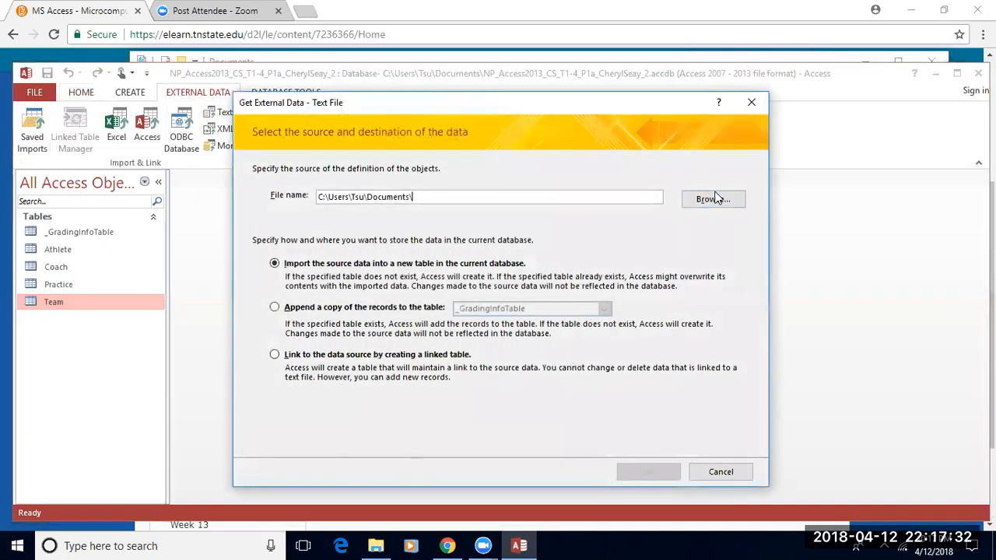
click(710, 202)
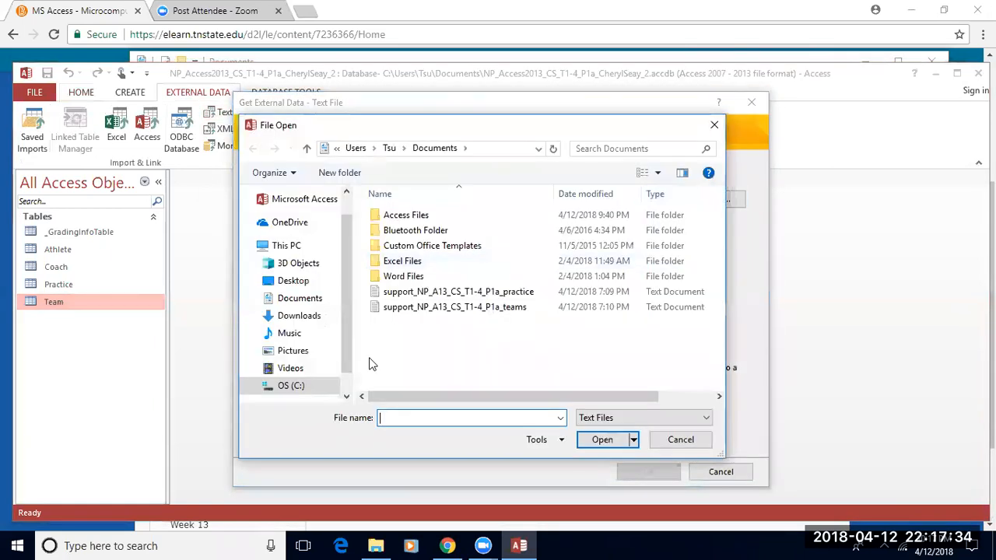
click(455, 292)
click(602, 443)
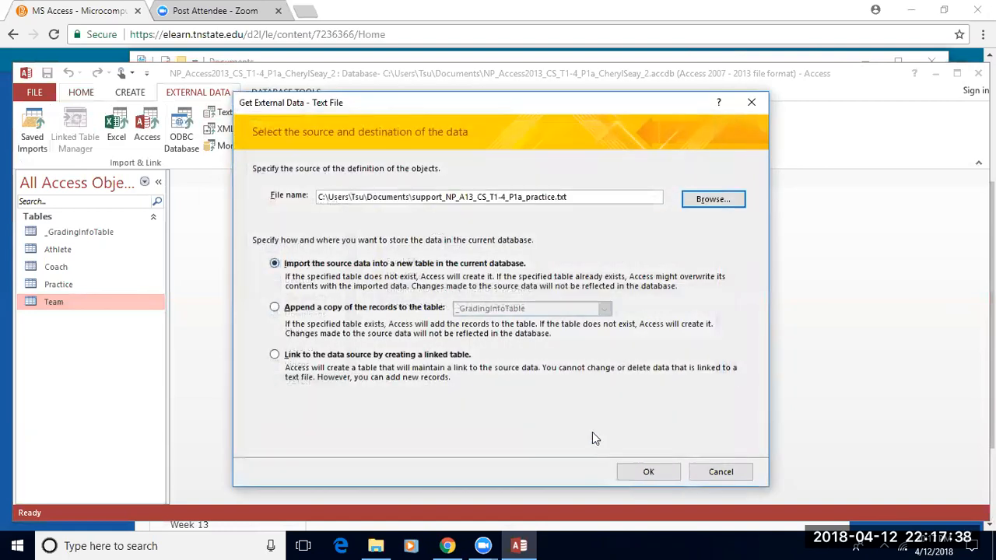
click(275, 308)
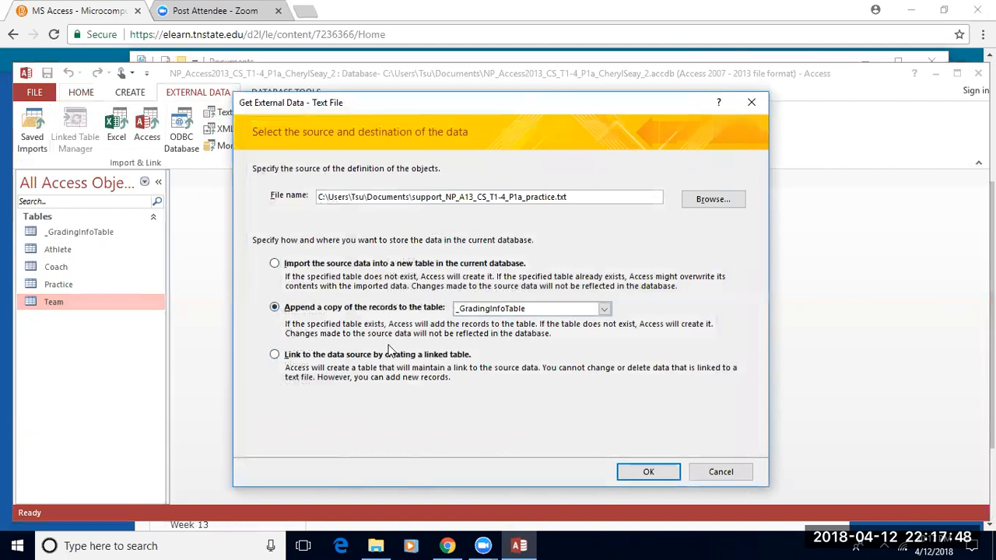
click(605, 309)
click(500, 349)
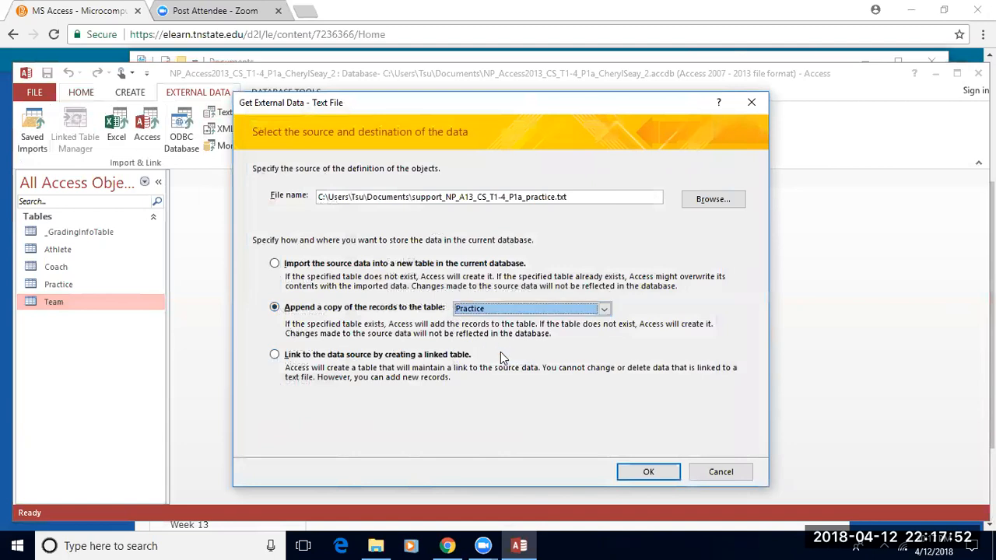
Step: Run the import as comma-delimited text into the Practice table, without saving the import steps
click(642, 473)
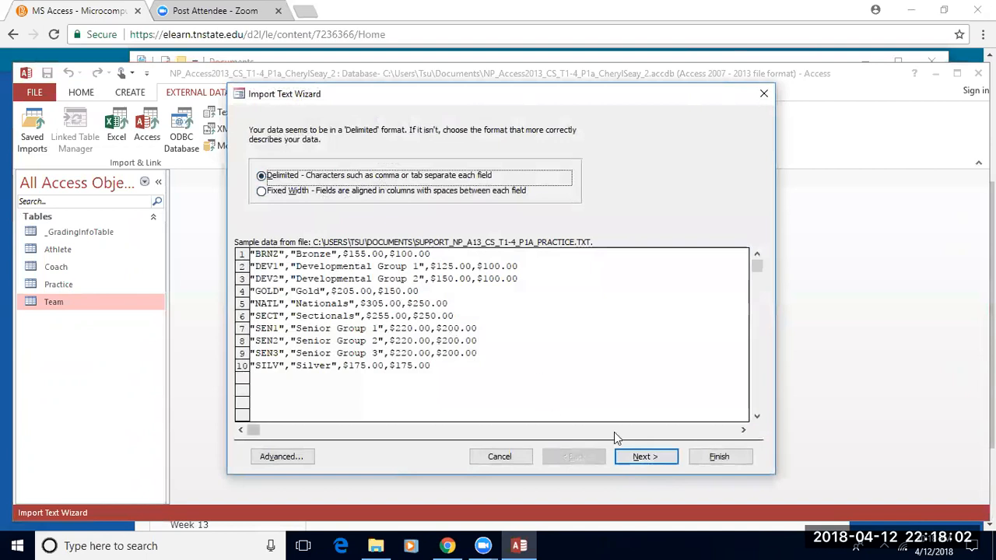
click(644, 458)
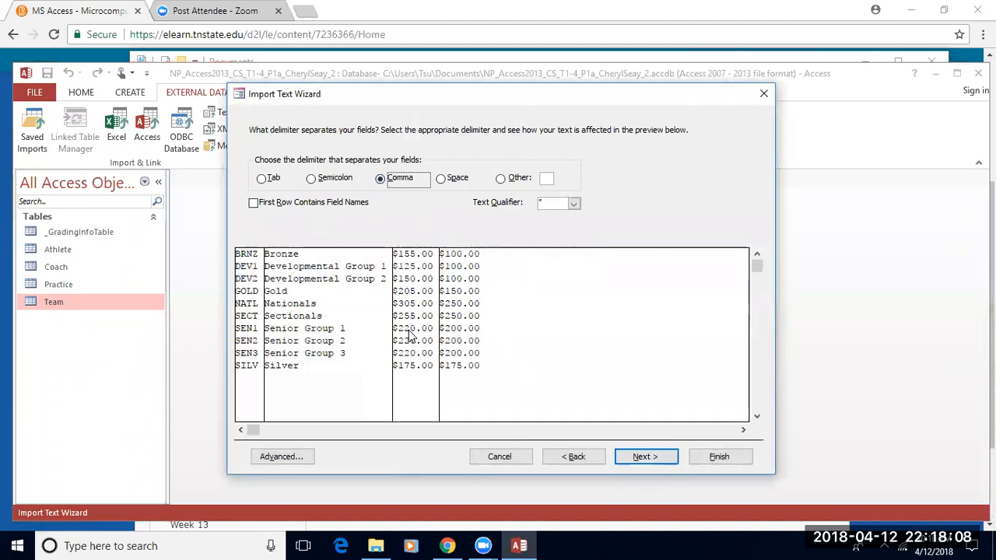
click(644, 457)
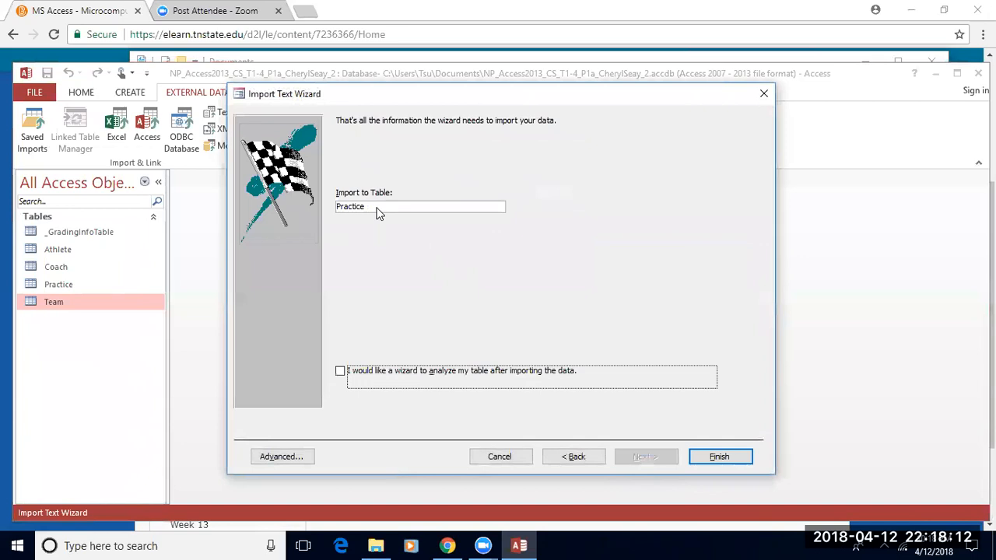
click(714, 456)
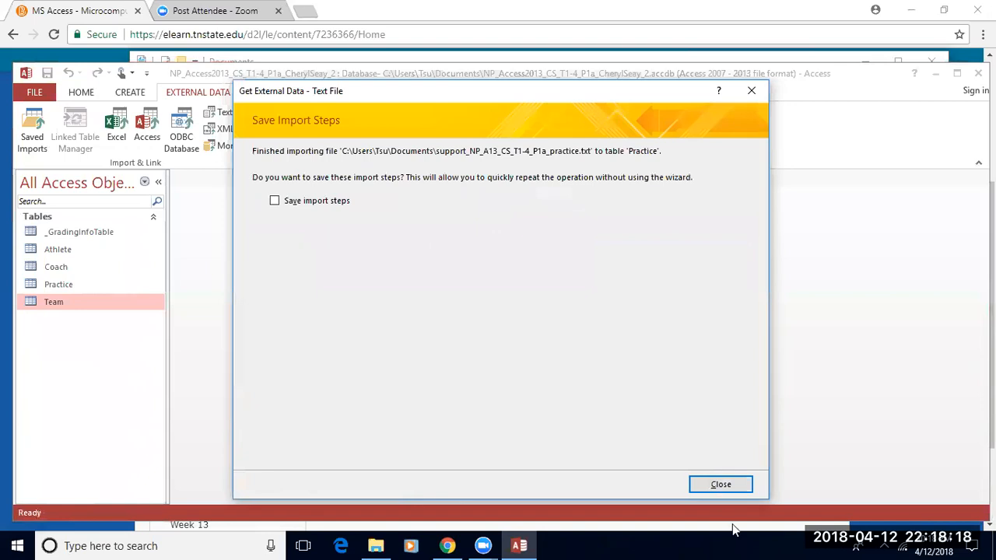
click(711, 487)
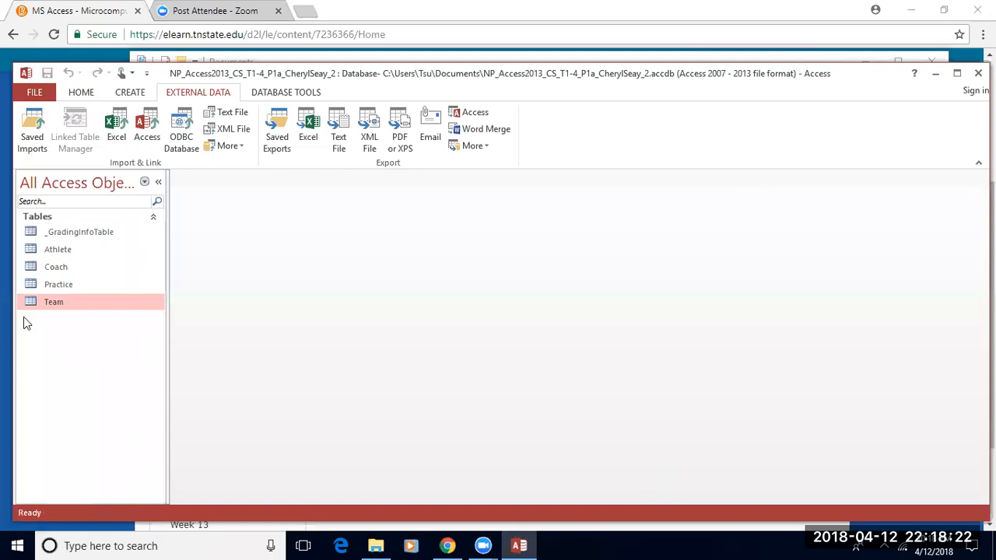
Step: Open the Practice table and fit the Group ID, Group Name, Monthly Fee and Registration Fee columns to their contents
click(52, 286)
double_click(49, 288)
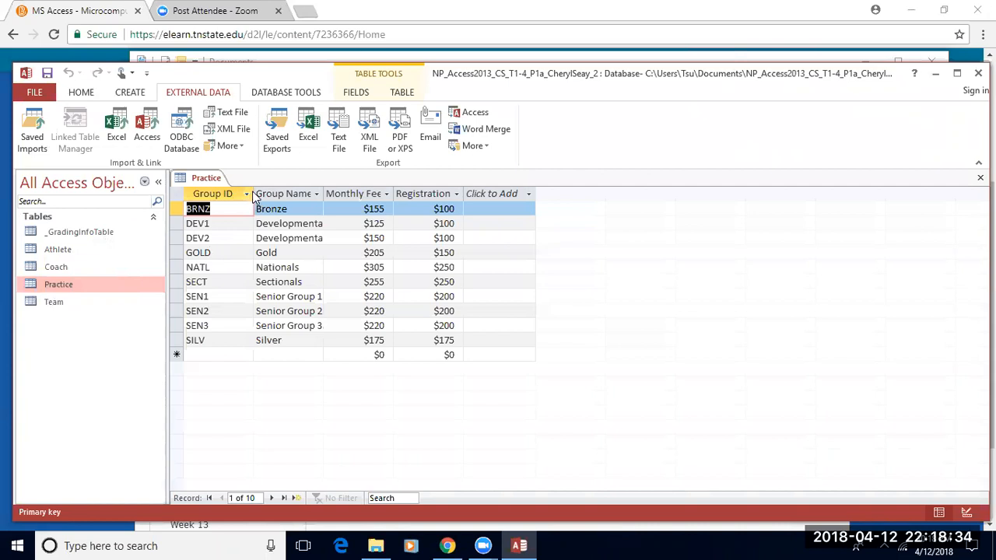
double_click(251, 195)
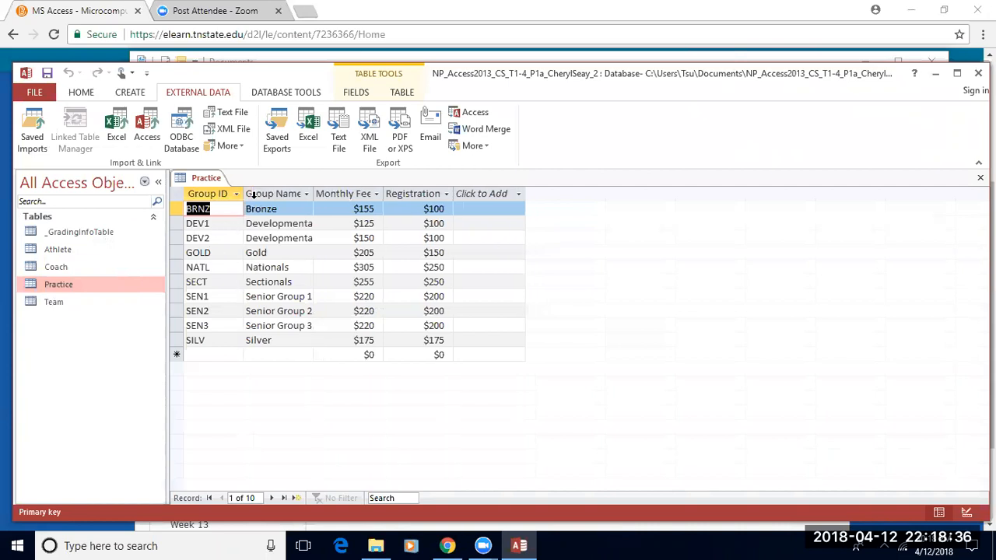
double_click(312, 195)
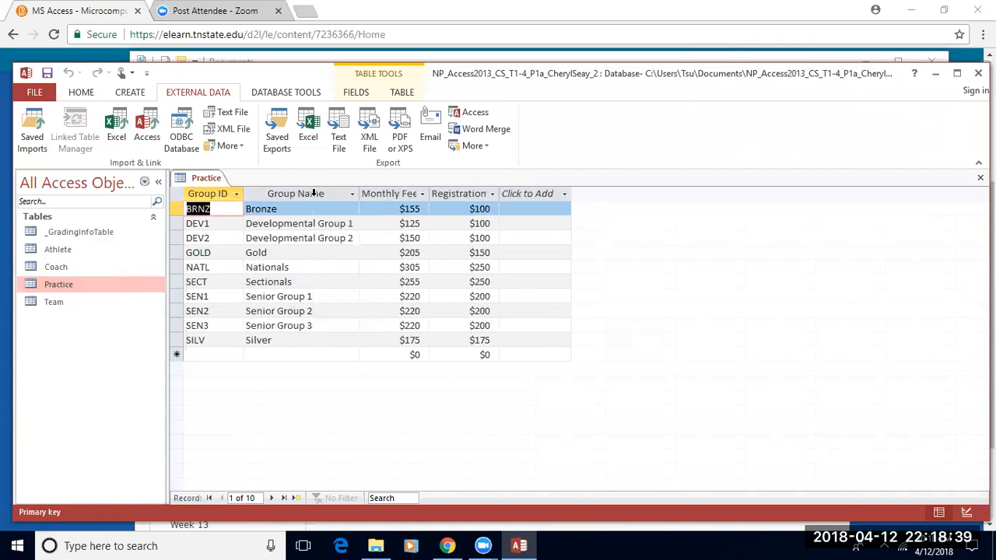
double_click(428, 194)
double_click(509, 193)
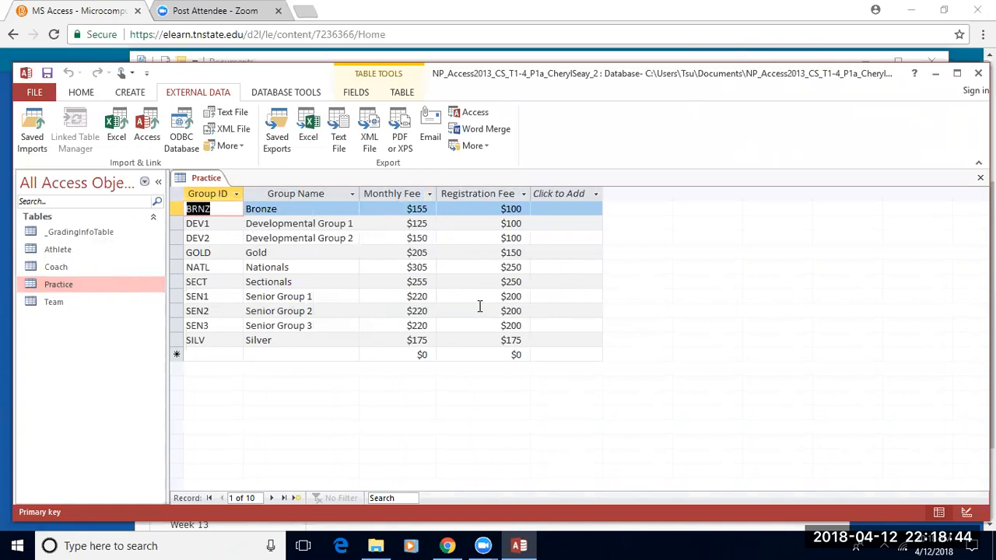
Step: Save the Practice table's layout and close the table
right_click(199, 179)
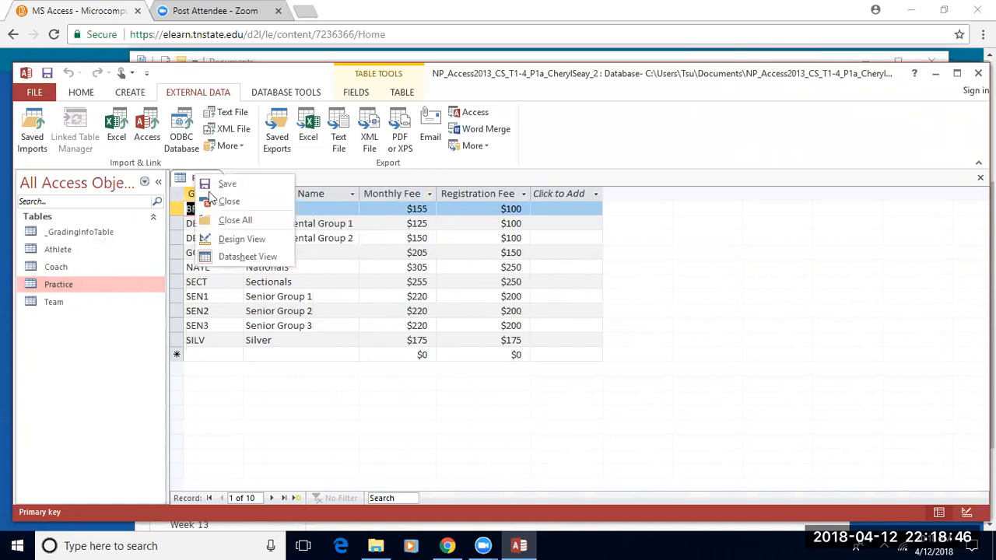
click(208, 184)
right_click(193, 177)
click(218, 203)
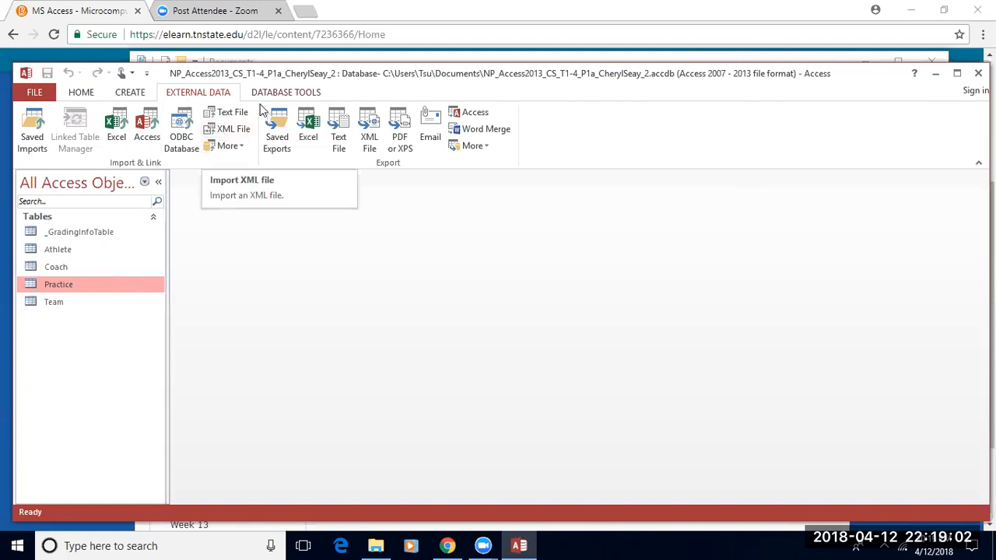
Step: Add the Coach, Practice, Athlete and Team tables to the Relationships window and enlarge the Athlete field list to show all its fields
click(284, 93)
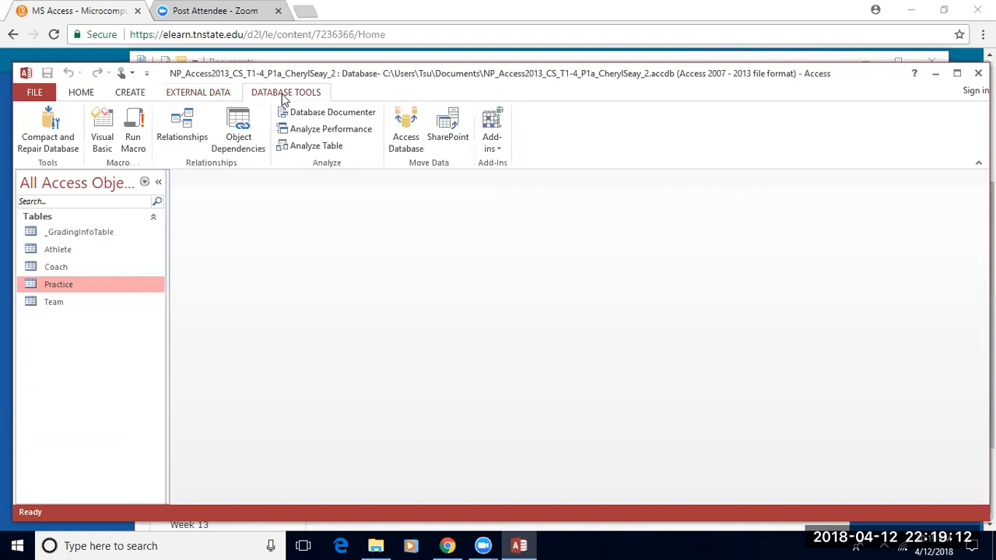
click(184, 129)
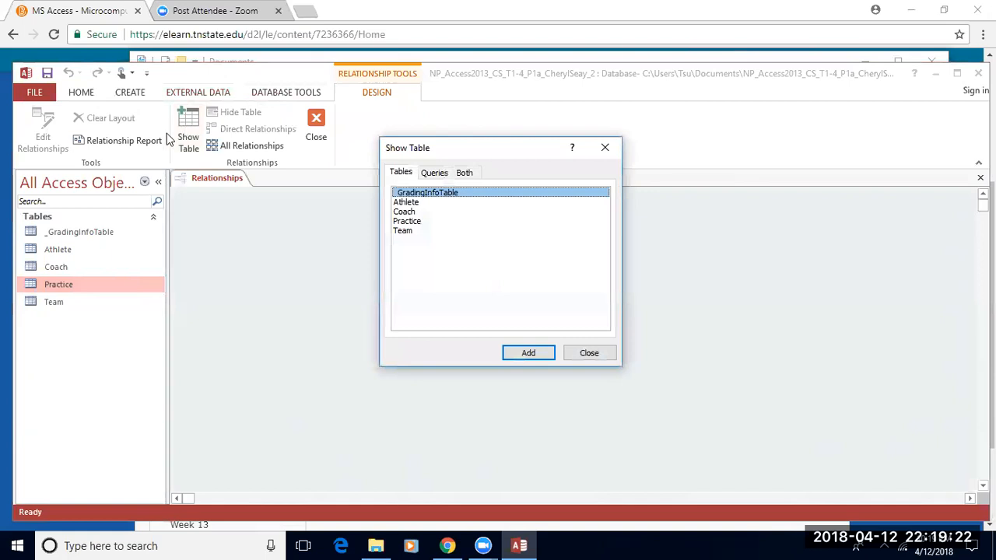
click(406, 212)
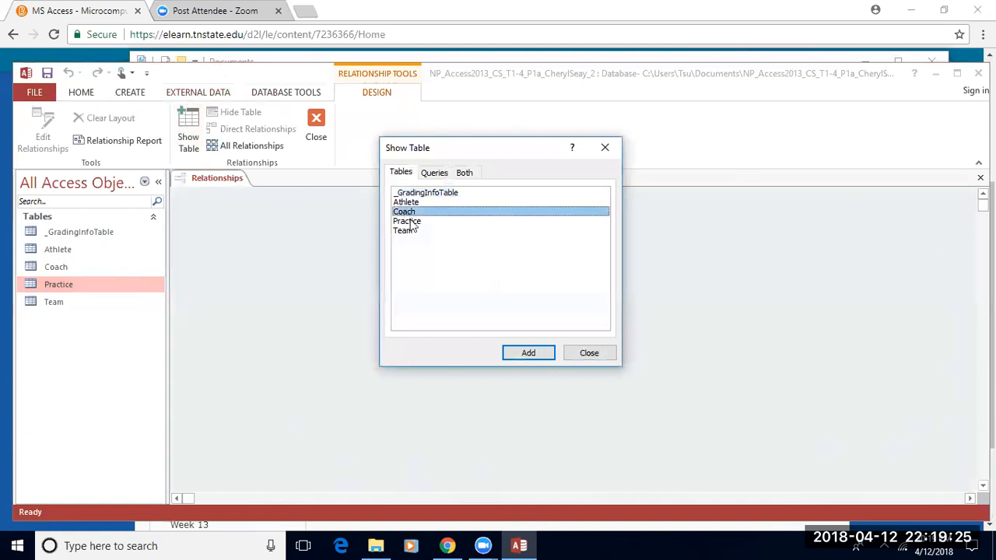
click(514, 353)
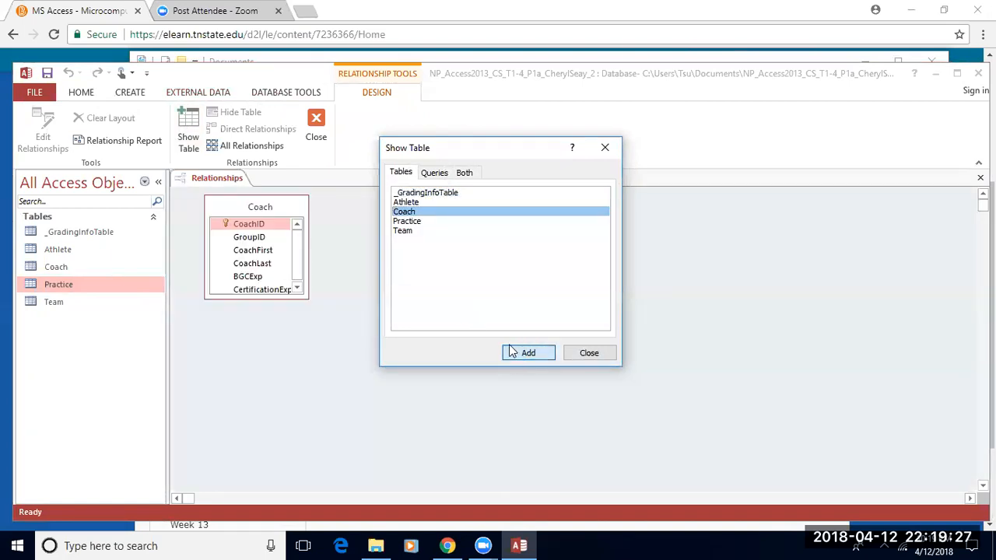
click(410, 221)
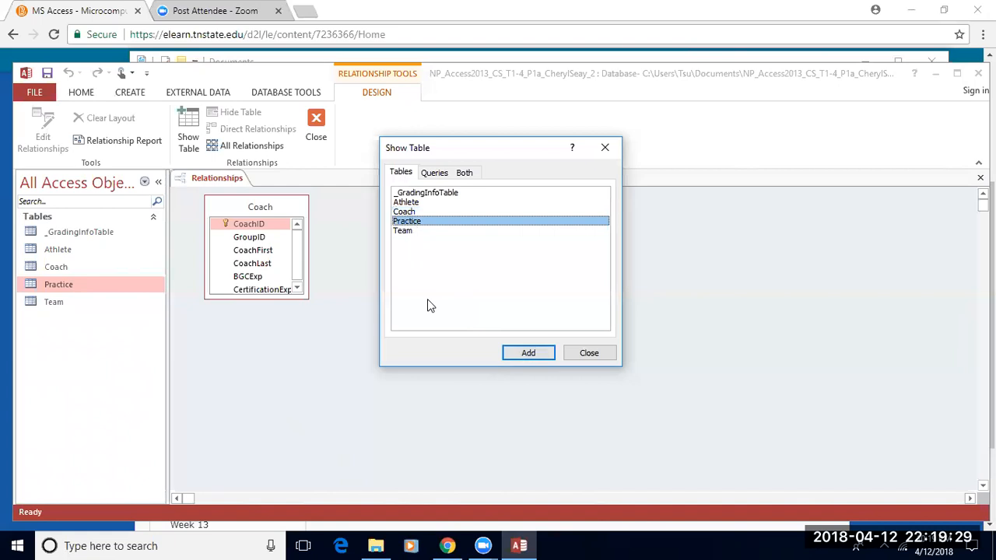
click(526, 354)
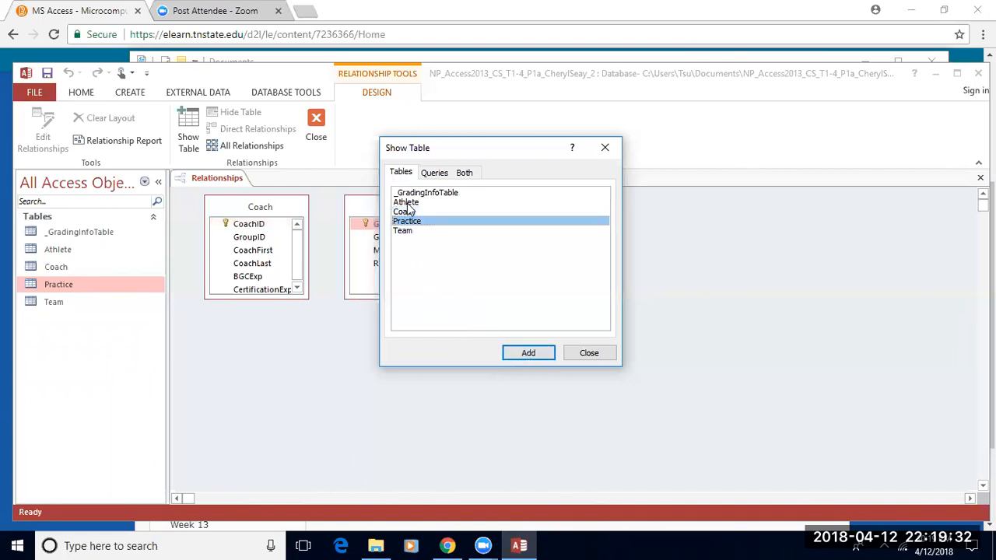
click(406, 203)
click(534, 353)
click(401, 231)
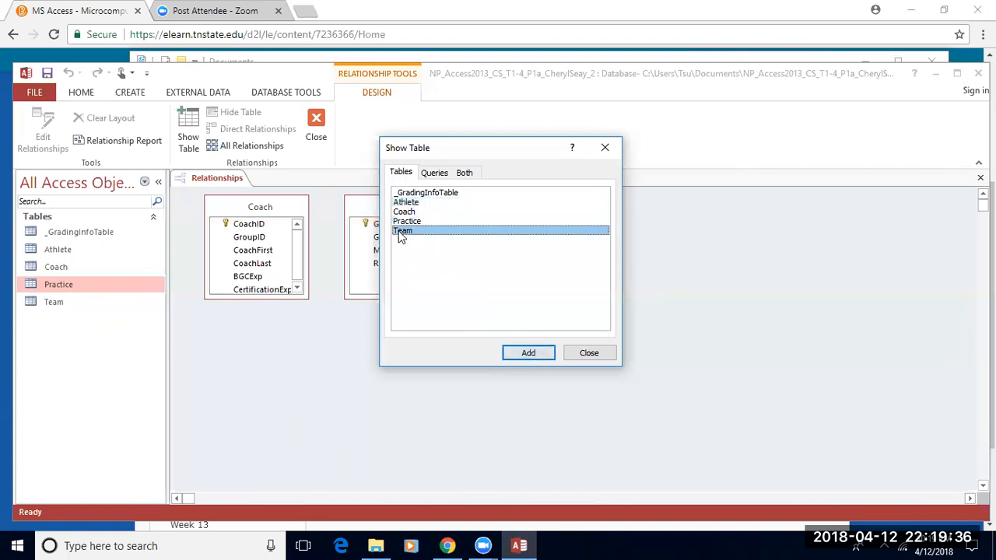
click(520, 353)
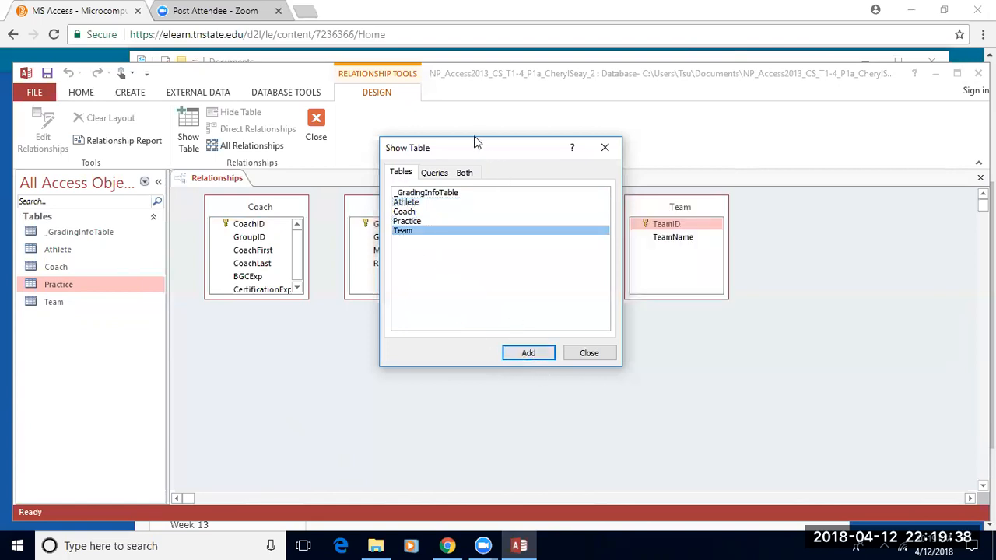
click(580, 355)
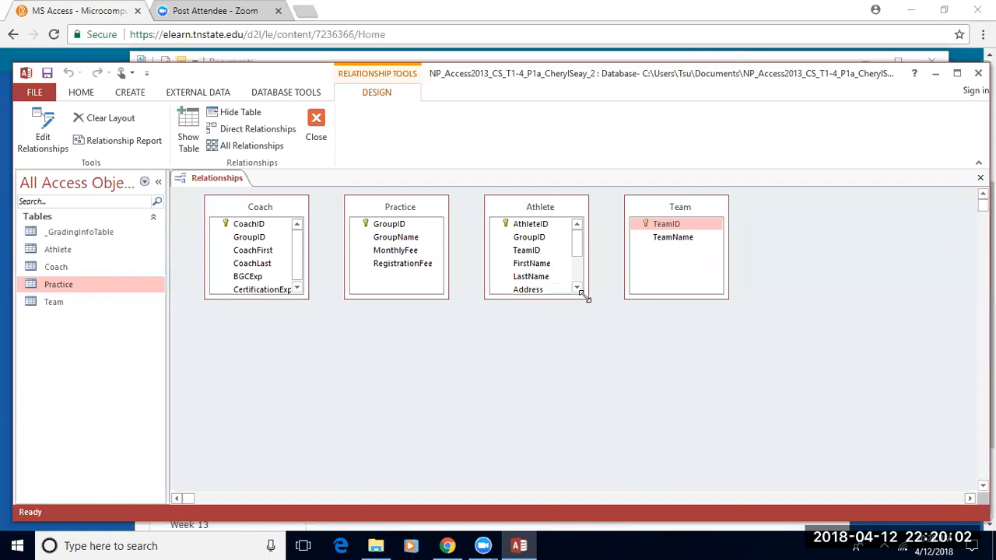
drag(585, 295, 611, 395)
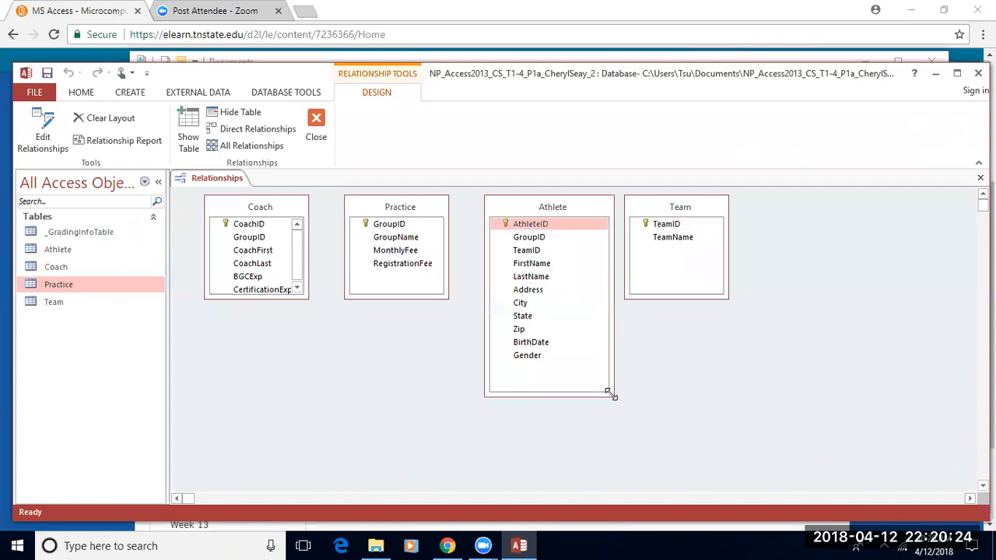
Step: Create a relationship from Practice's GroupID to Coach's GroupID, enforcing referential integrity and cascading updates to related fields
click(388, 225)
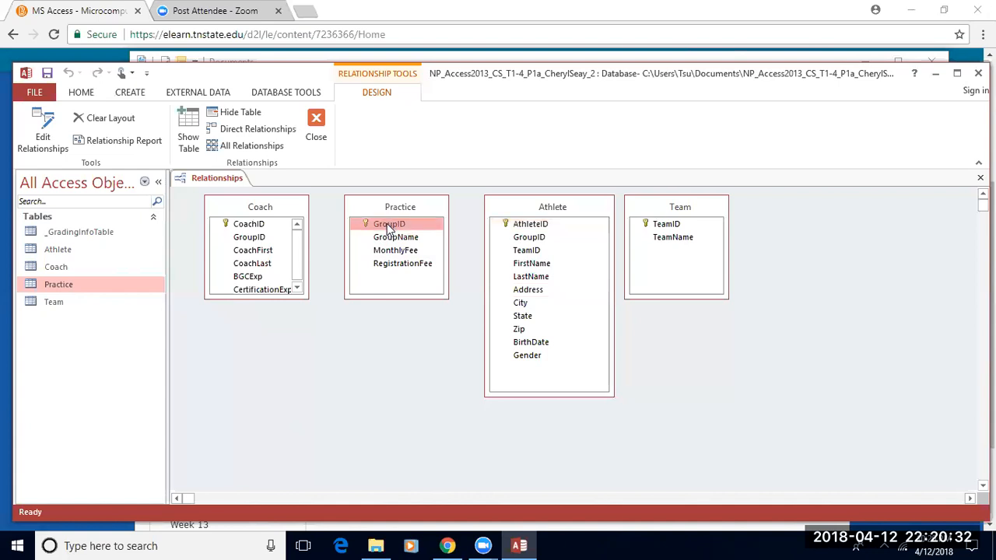
drag(386, 224, 257, 242)
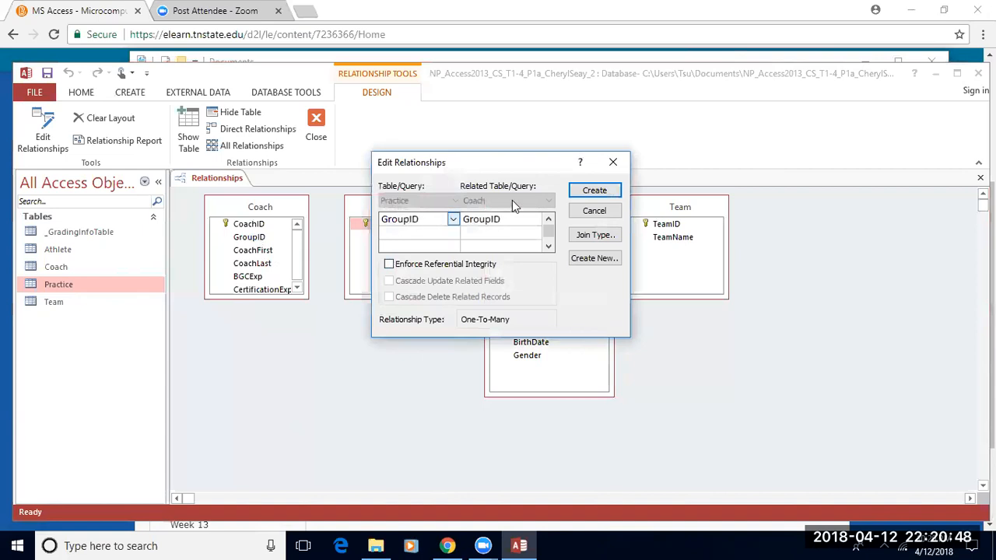
click(389, 264)
click(389, 281)
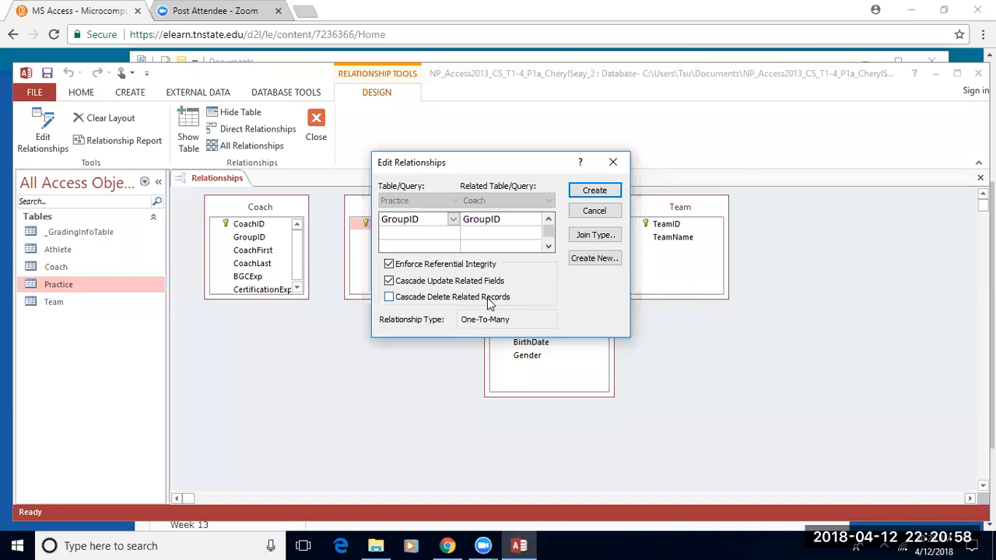
click(591, 191)
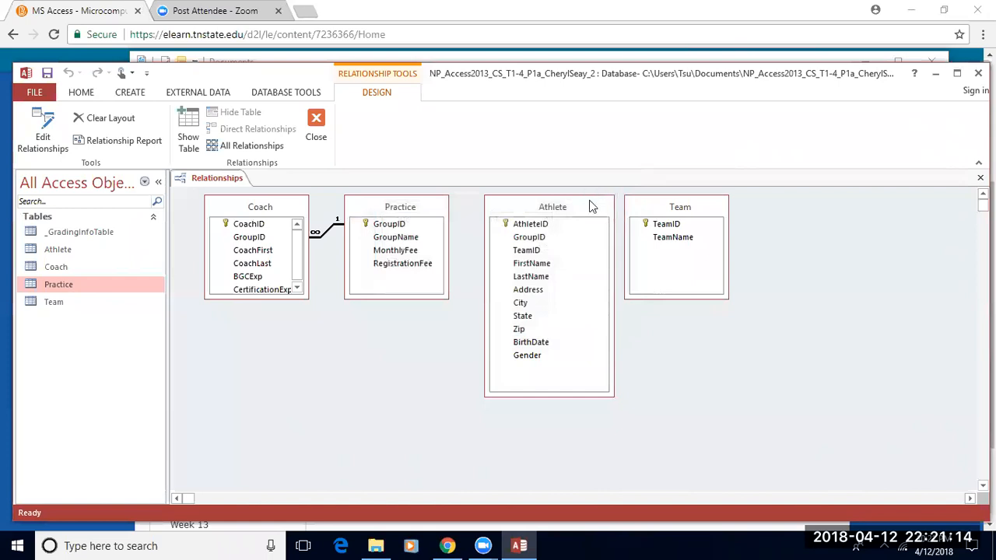
Step: Create a relationship from Practice's GroupID to Athlete's GroupID, enforcing referential integrity and cascading updates to related fields
click(546, 237)
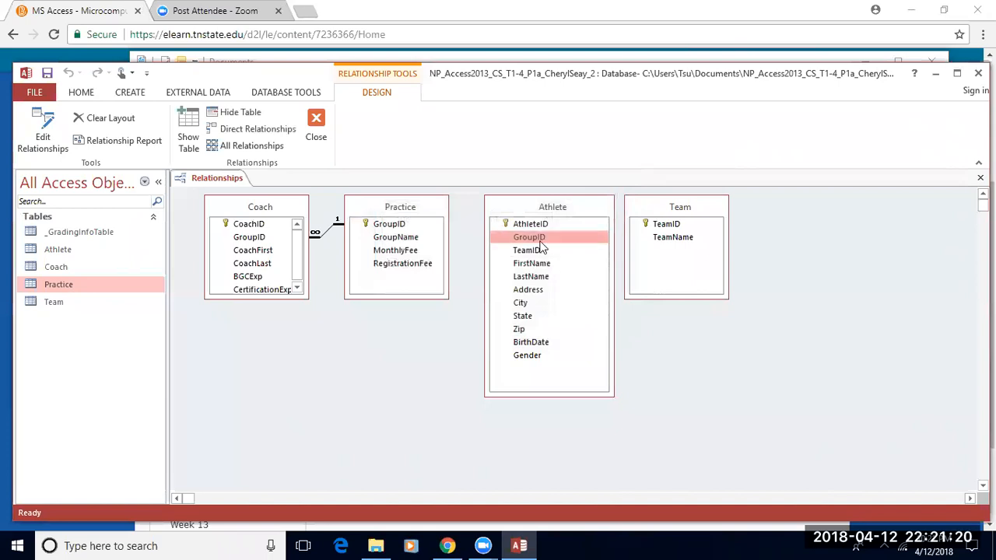
mouse_move(544, 237)
mouse_down()
mouse_move(451, 233)
mouse_move(466, 215)
mouse_move(540, 229)
mouse_move(544, 246)
mouse_up()
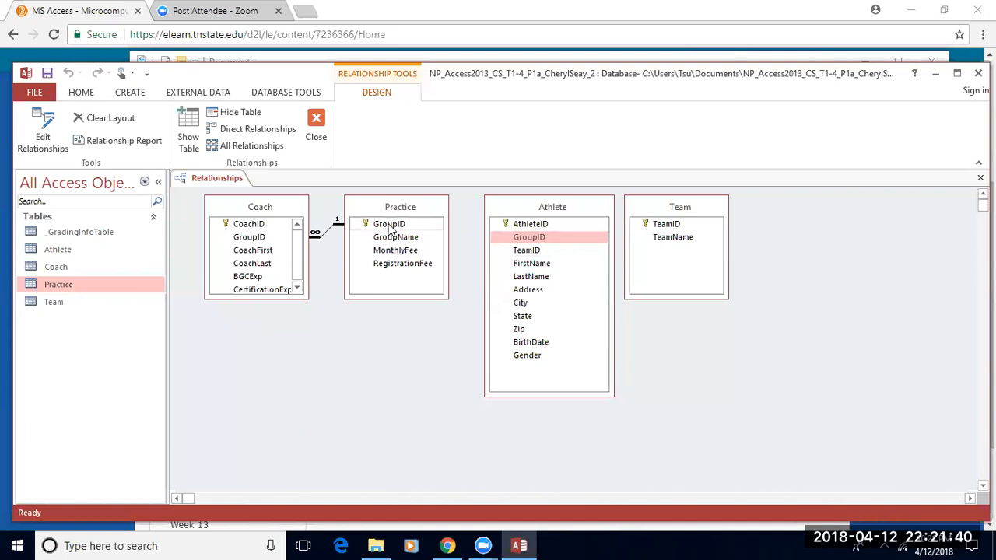
drag(391, 226, 538, 236)
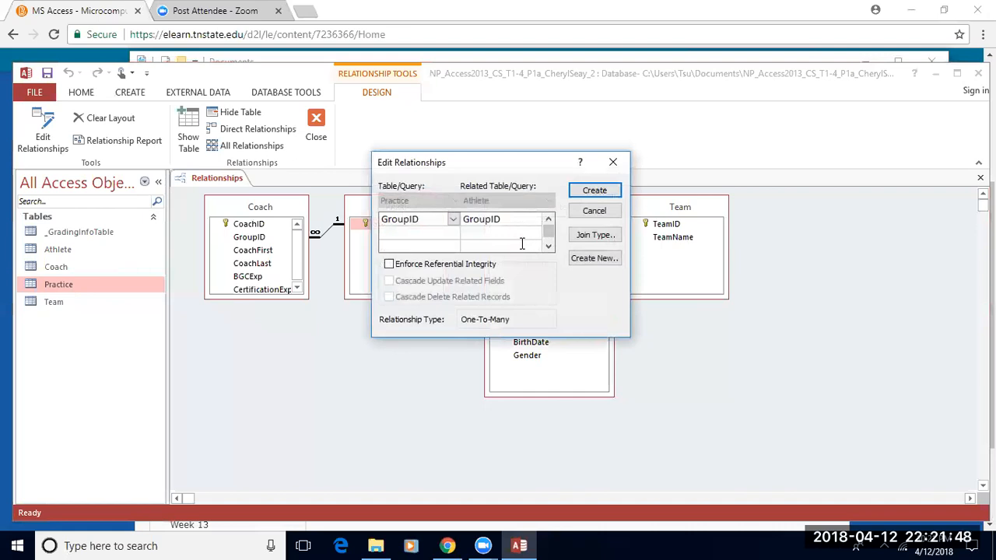
click(388, 263)
click(389, 280)
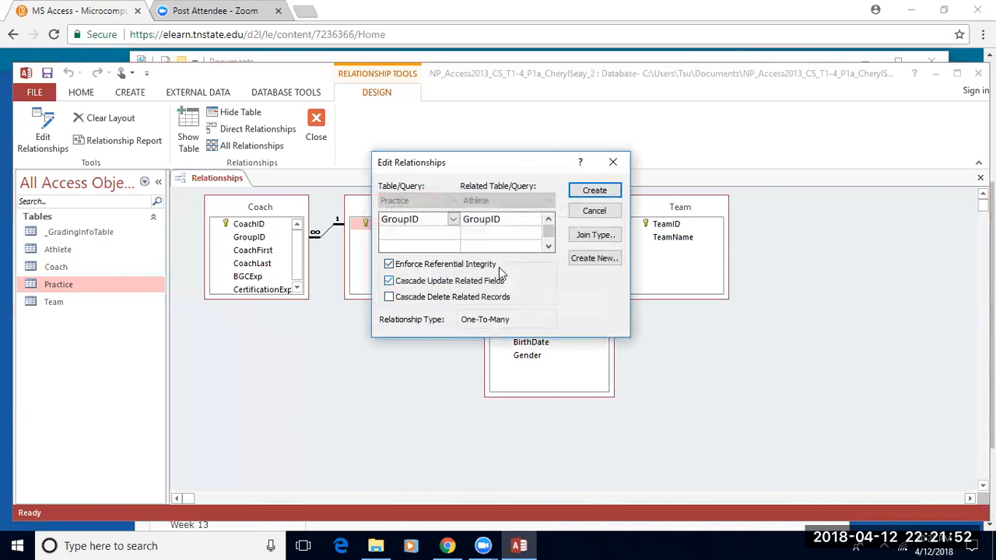
click(594, 192)
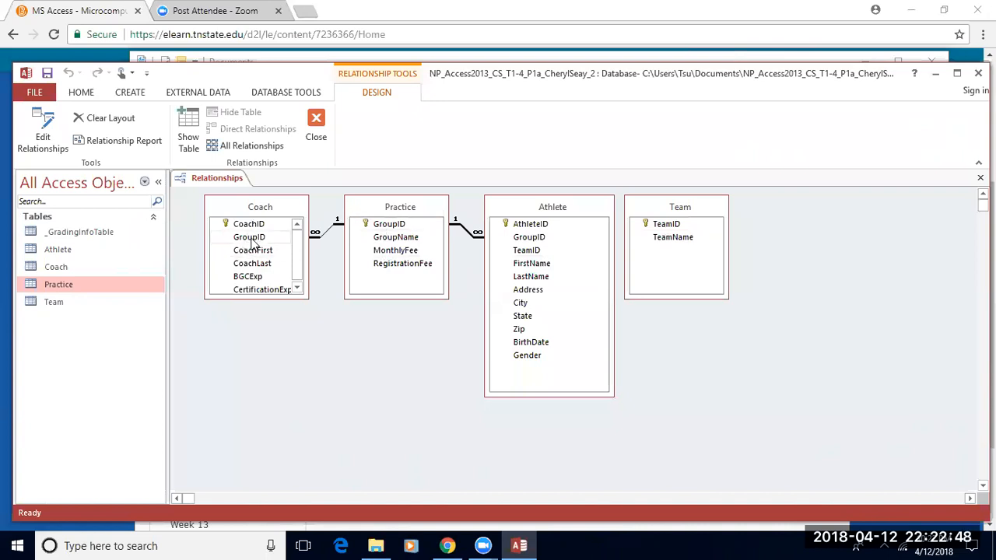
click(388, 227)
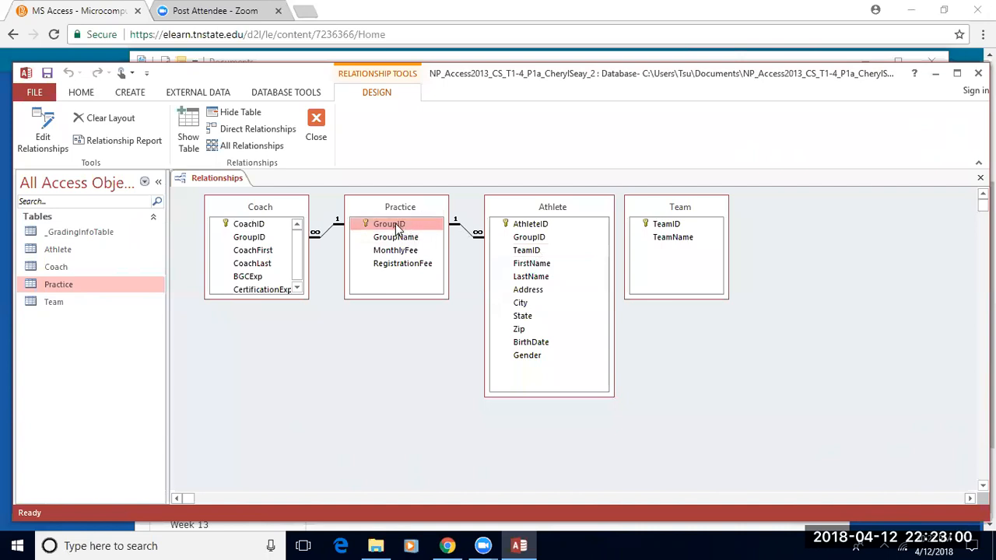
drag(395, 223, 542, 241)
Step: Relate Team's TeamID to Athlete's TeamID with referential integrity and cascading updates, and move the Team field list farther from Athlete
click(665, 225)
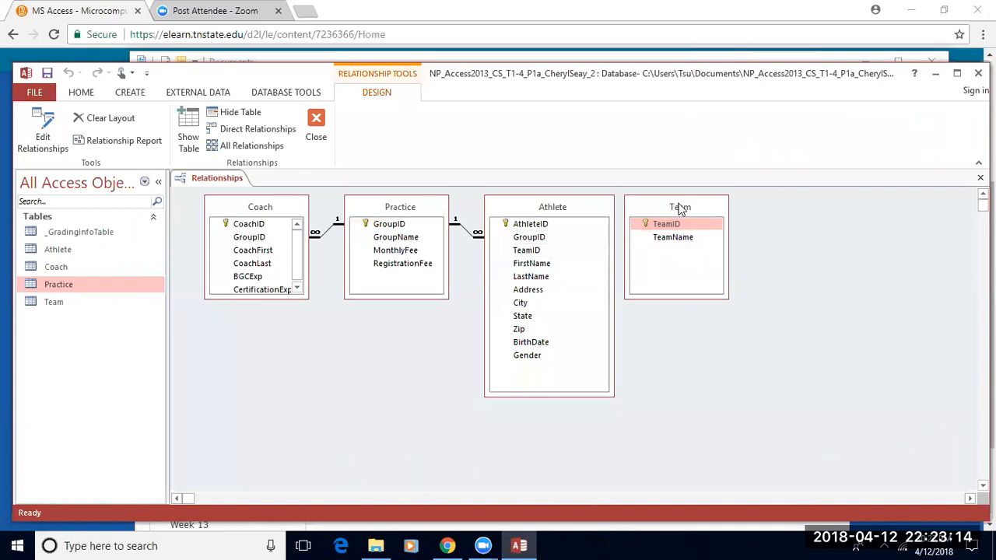
drag(659, 223, 525, 247)
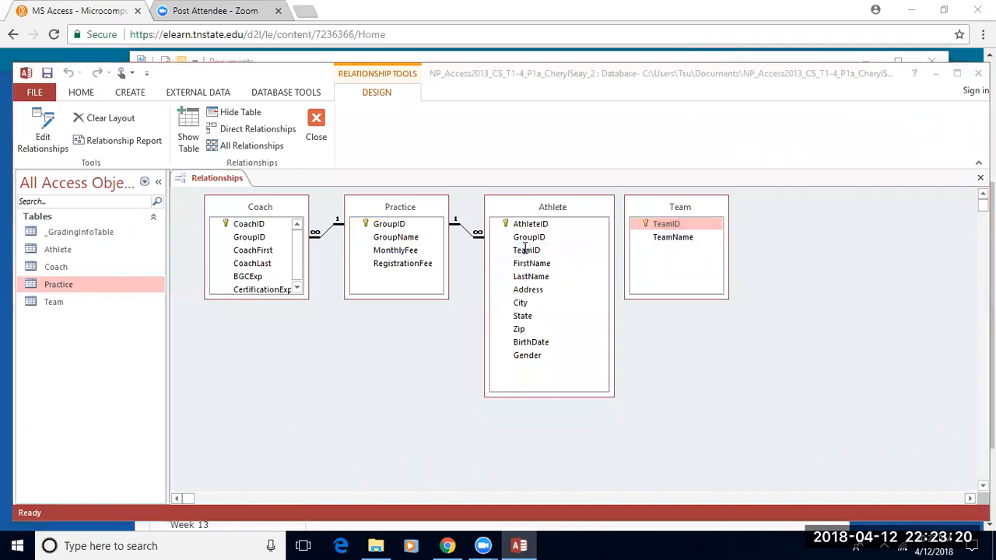
click(388, 265)
click(389, 280)
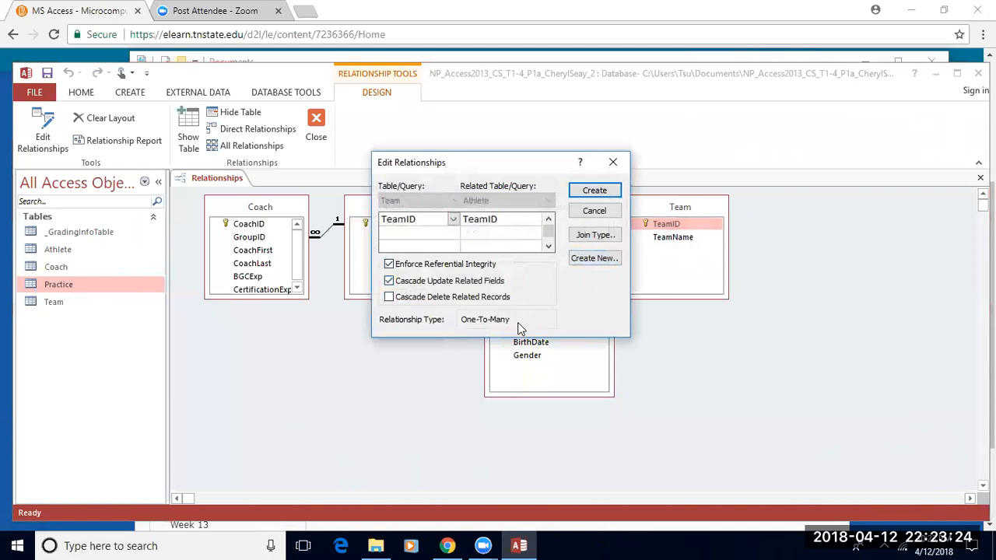
click(590, 193)
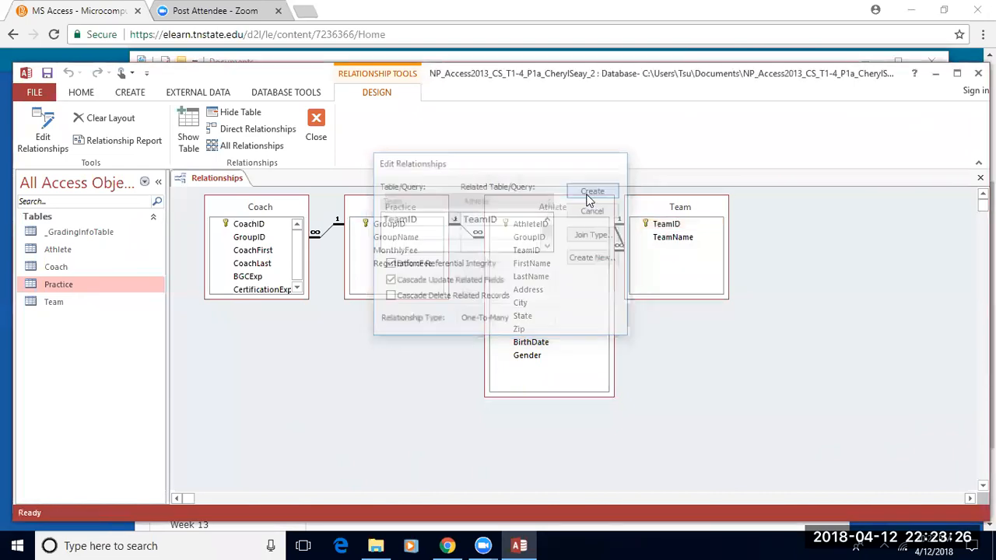
click(696, 210)
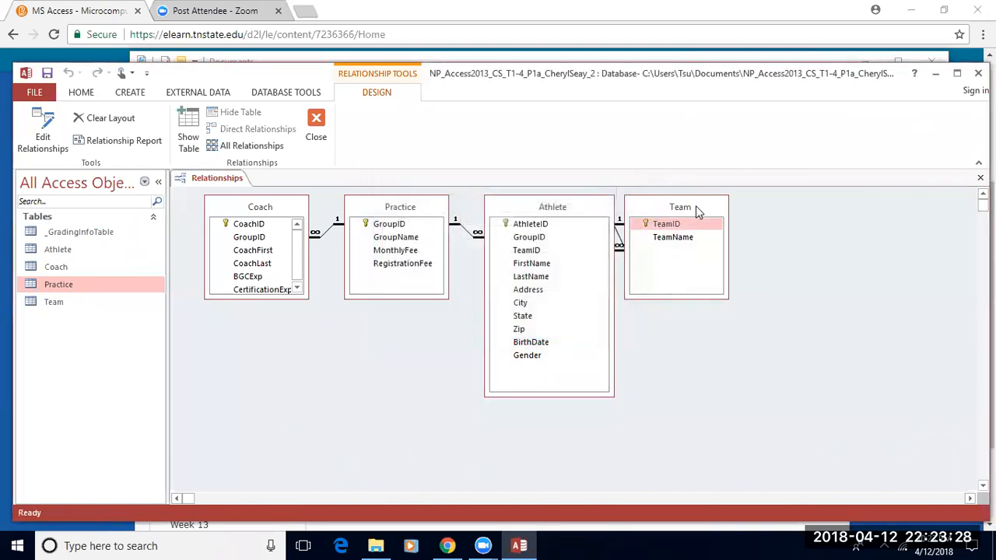
drag(700, 207, 751, 208)
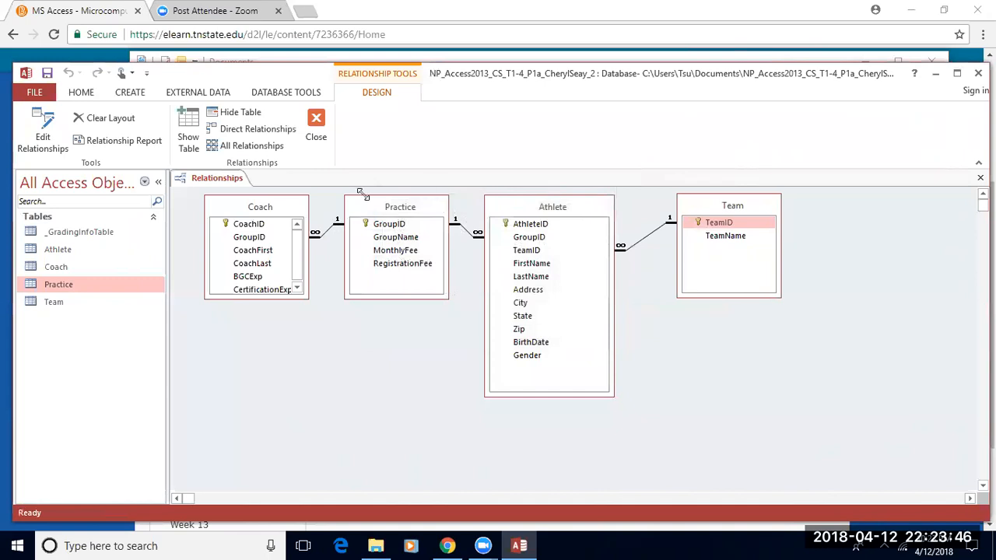
Step: Save the relationships layout and close the Relationships window
right_click(213, 178)
click(242, 187)
right_click(220, 180)
click(249, 207)
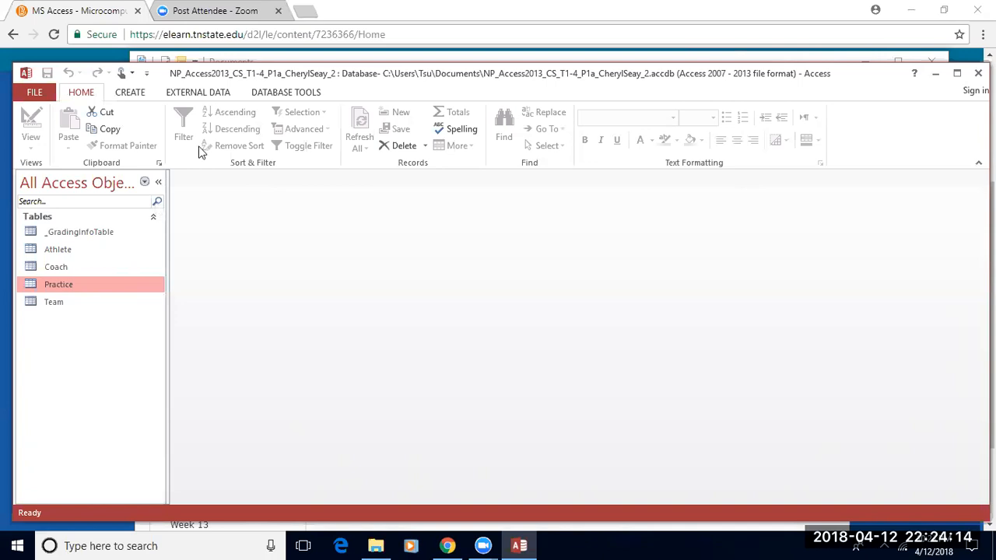
Step: Start a simple query with the Query Wizard and include all fields of the Athlete table
click(130, 93)
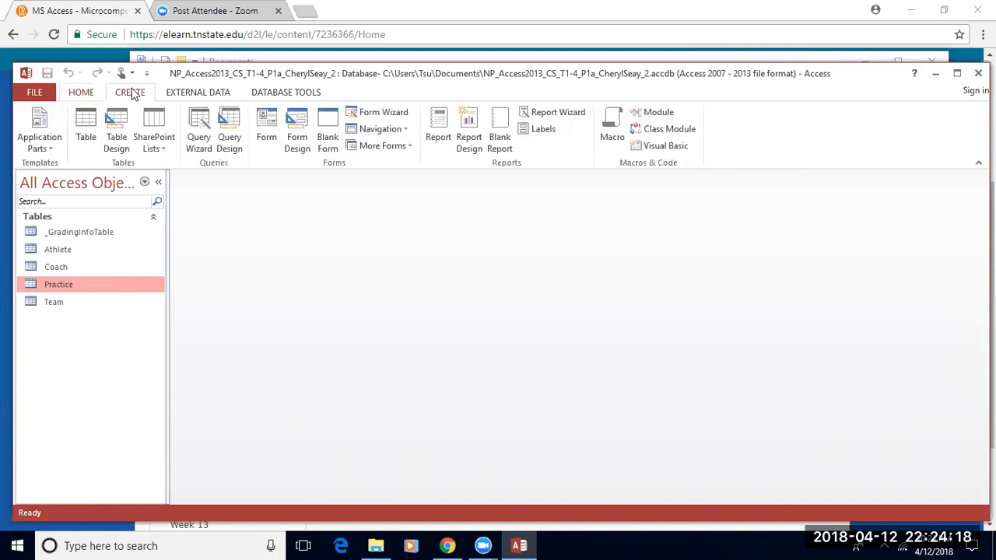
click(201, 126)
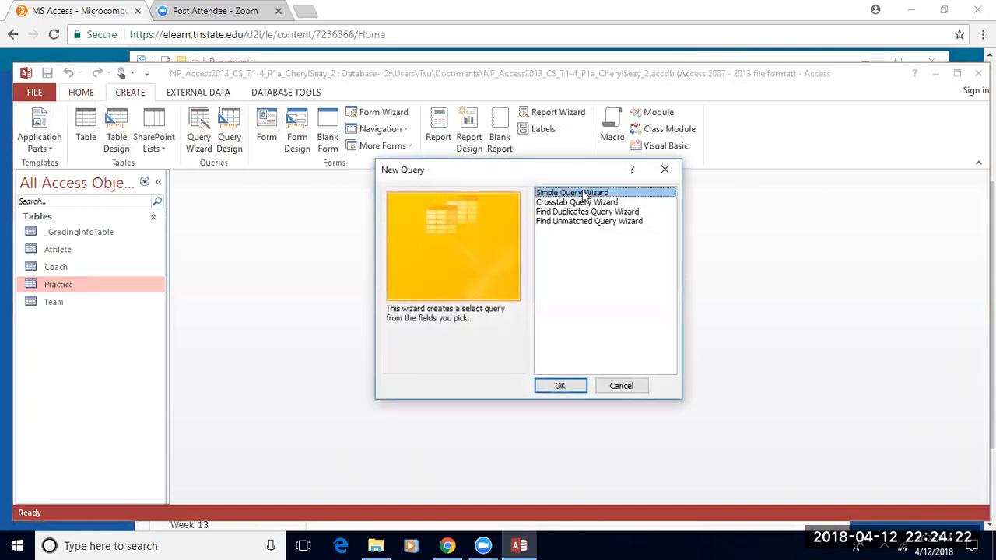
click(558, 384)
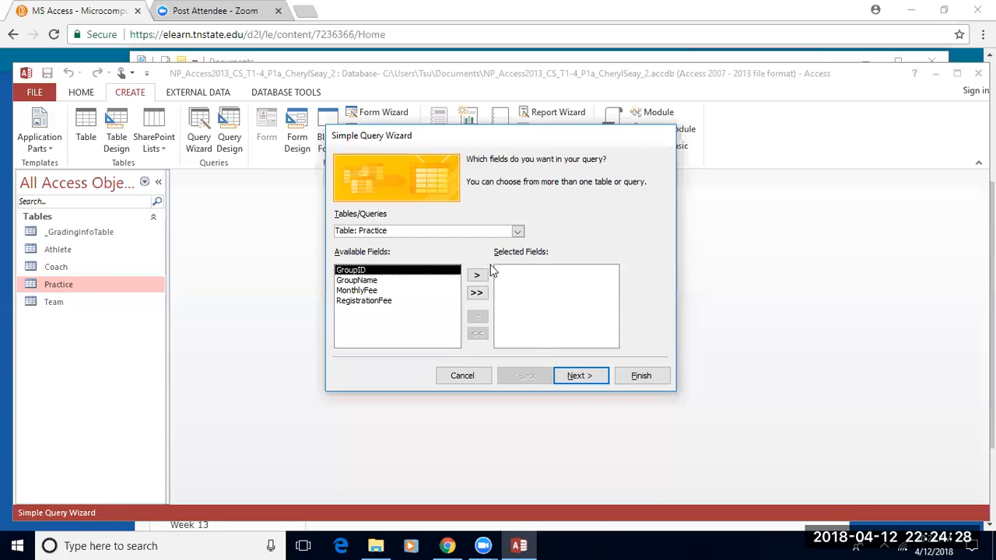
click(517, 231)
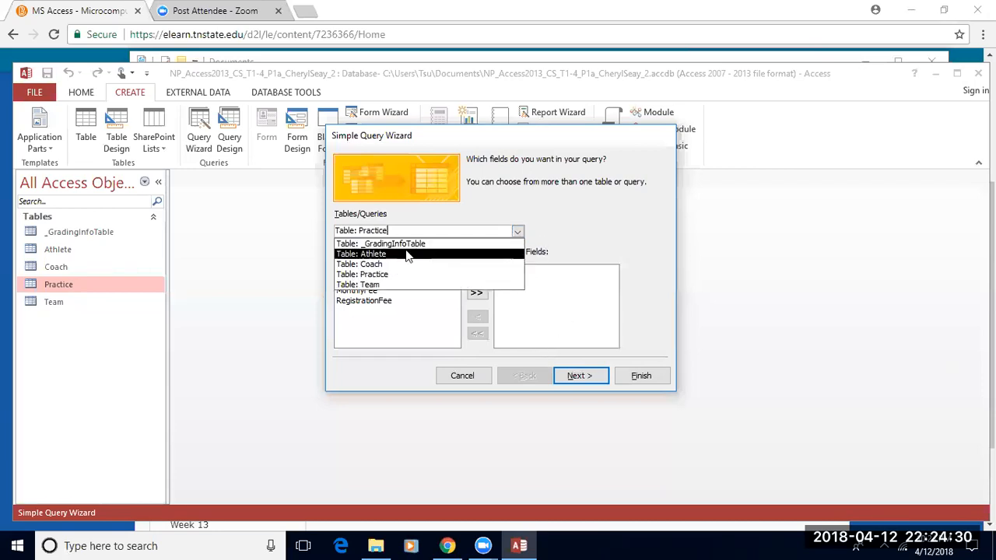
click(404, 255)
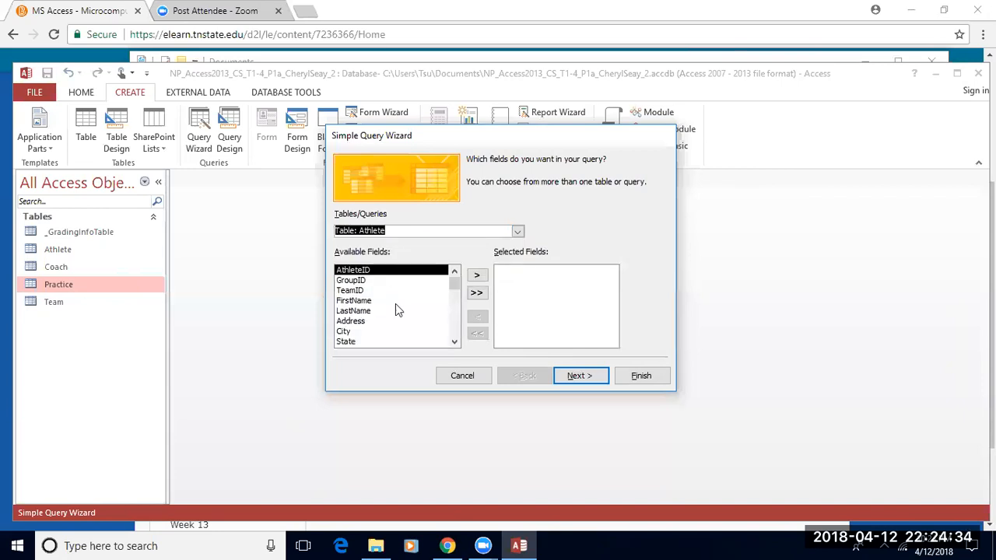
click(476, 294)
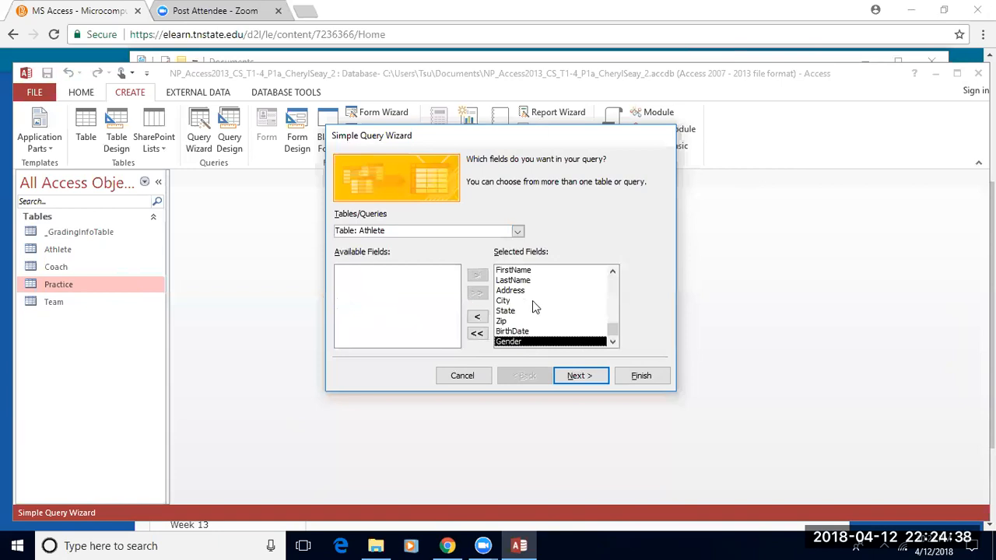
click(576, 377)
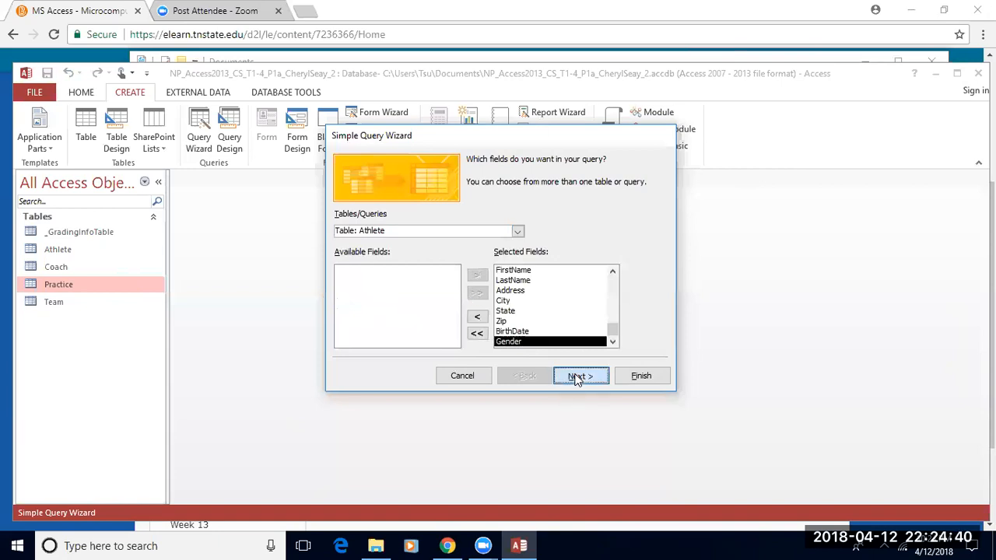
Step: Title the query AthletesYoungerThan2008 and finish the wizard, opening the query to view its information
click(519, 172)
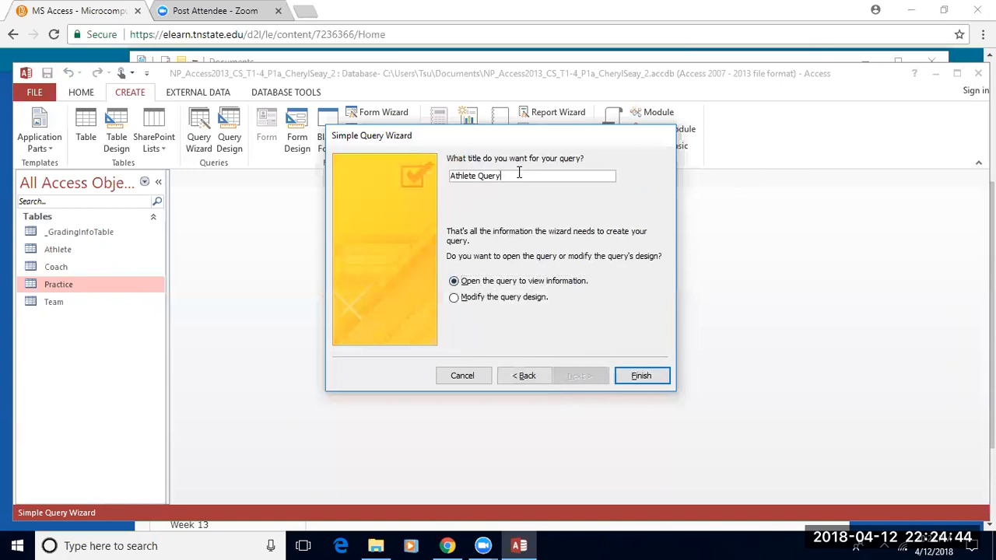
key(BackSpace)
key(BackSpace)
key(BackSpace)
key(BackSpace)
key(BackSpace)
key(BackSpace)
text(sYoungerThan2008)
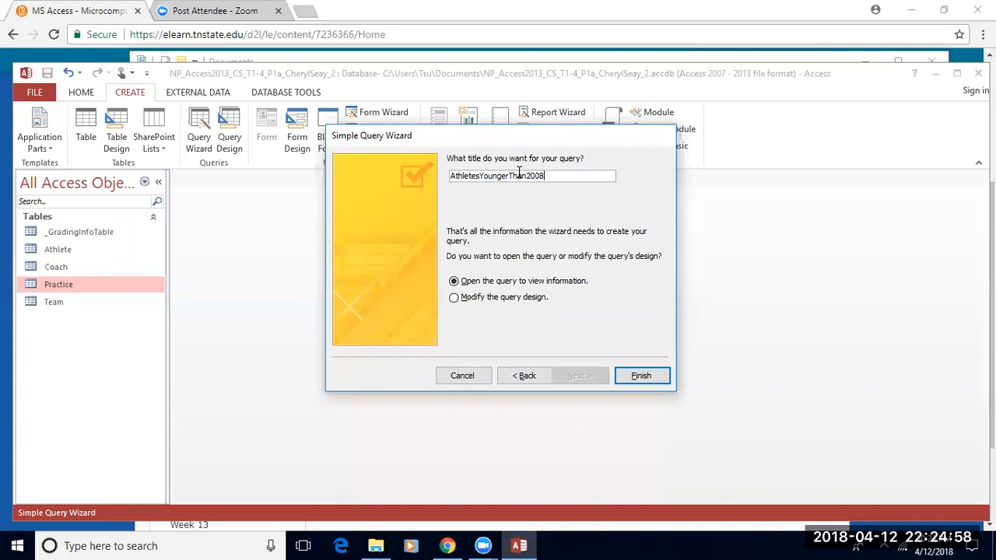
click(636, 377)
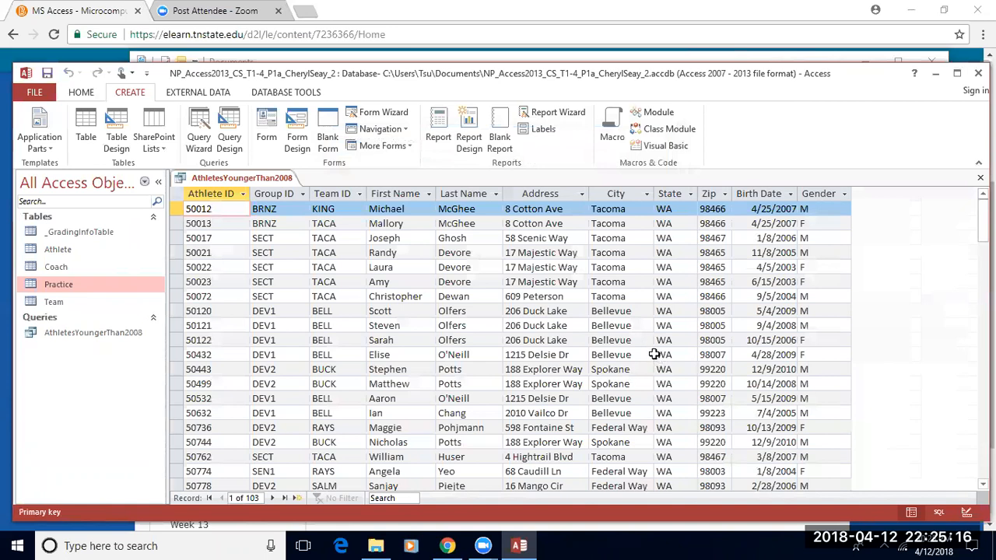
Step: Filter the query to birth dates on or after 1/1/2008 and sort it by Last Name from A to Z
click(791, 195)
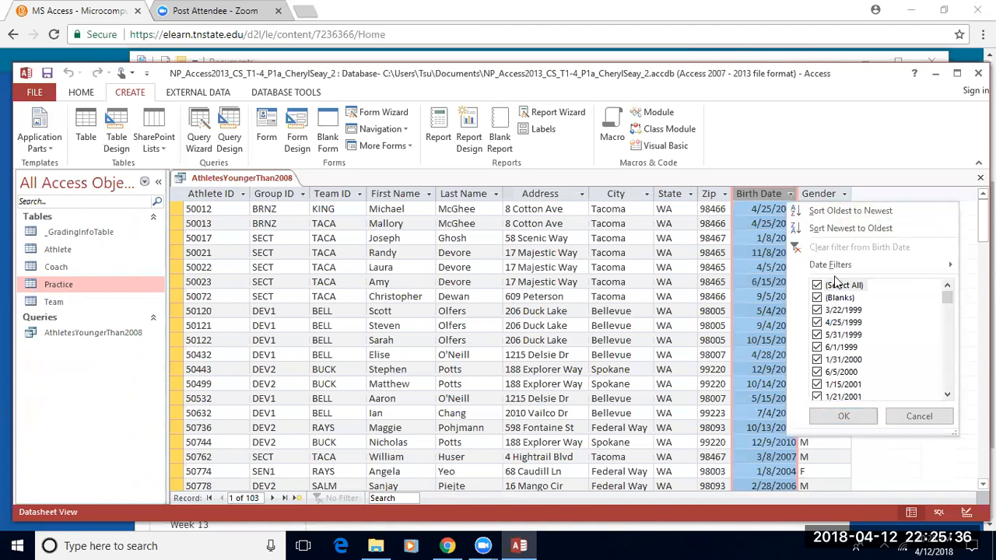
mouse_move(836, 266)
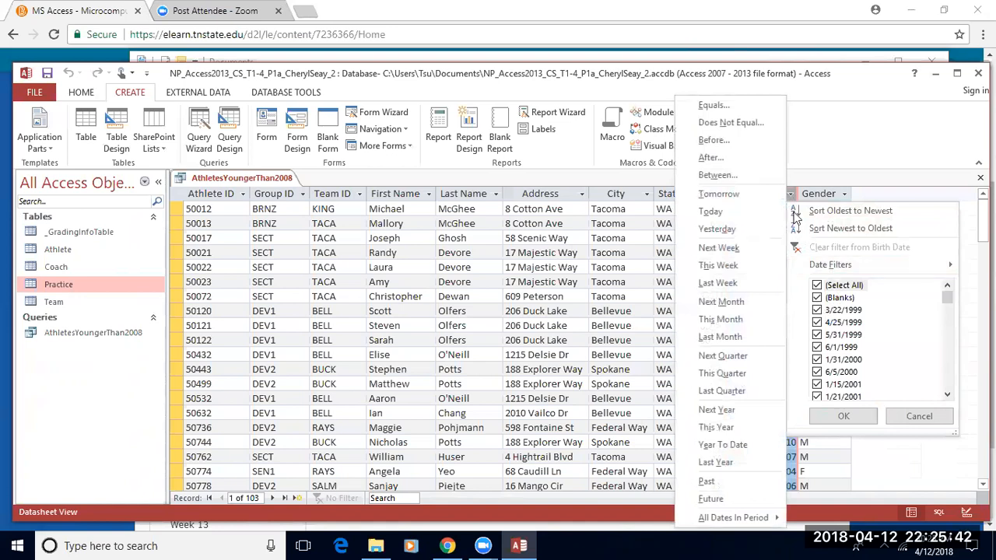
click(707, 158)
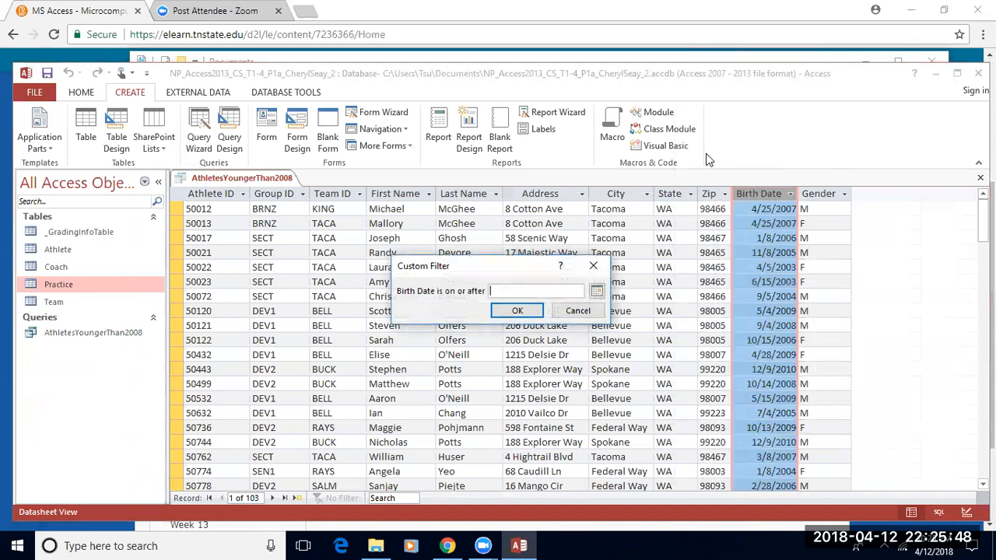
text(1/1/2008)
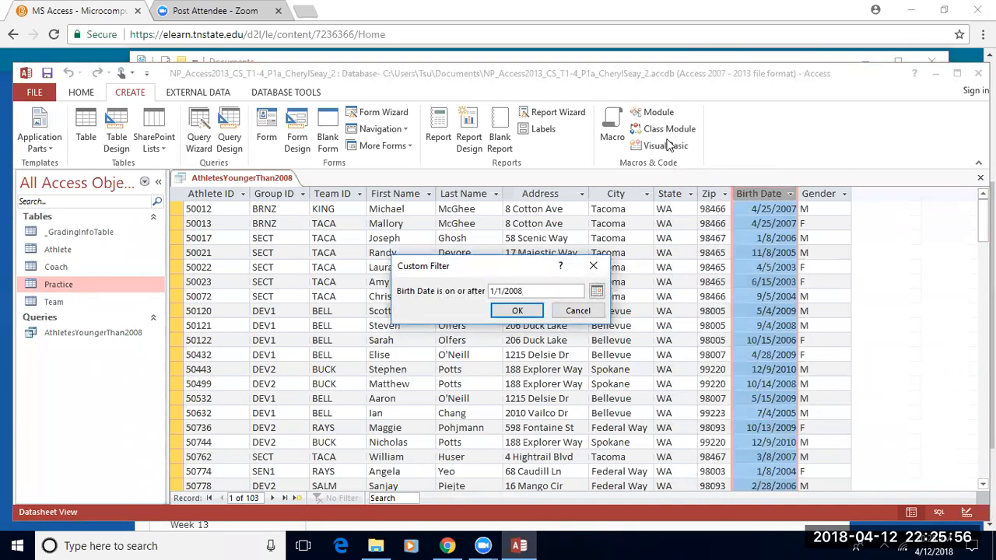
click(516, 311)
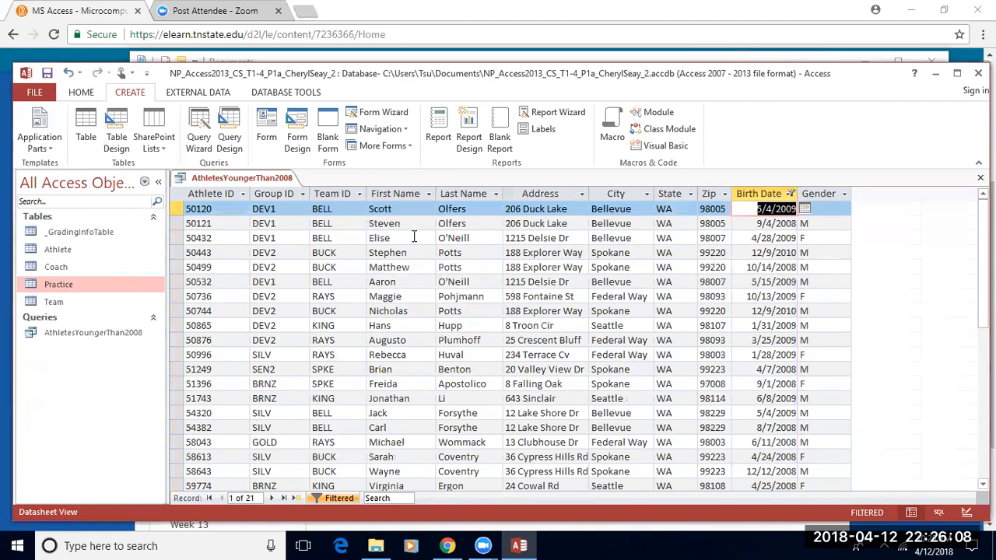
click(495, 193)
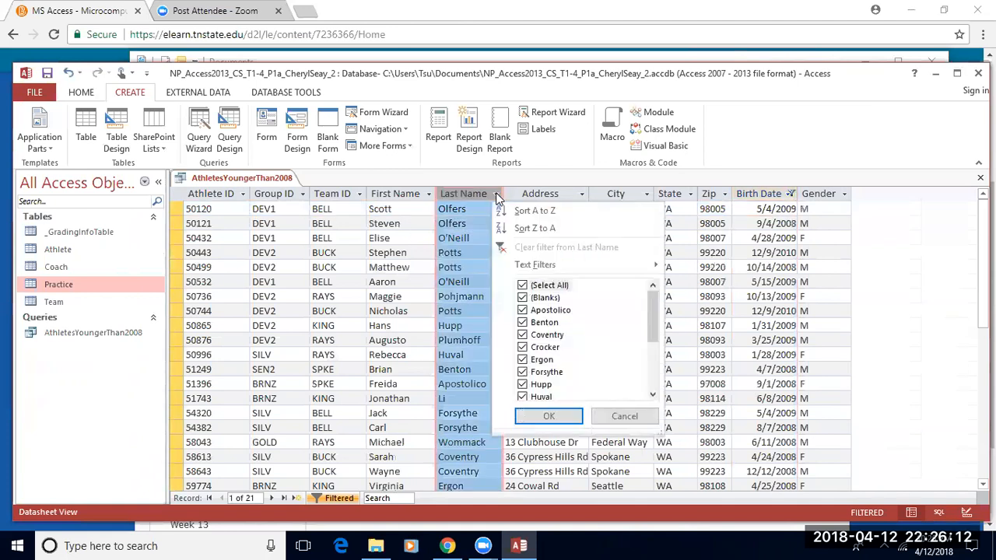
click(537, 211)
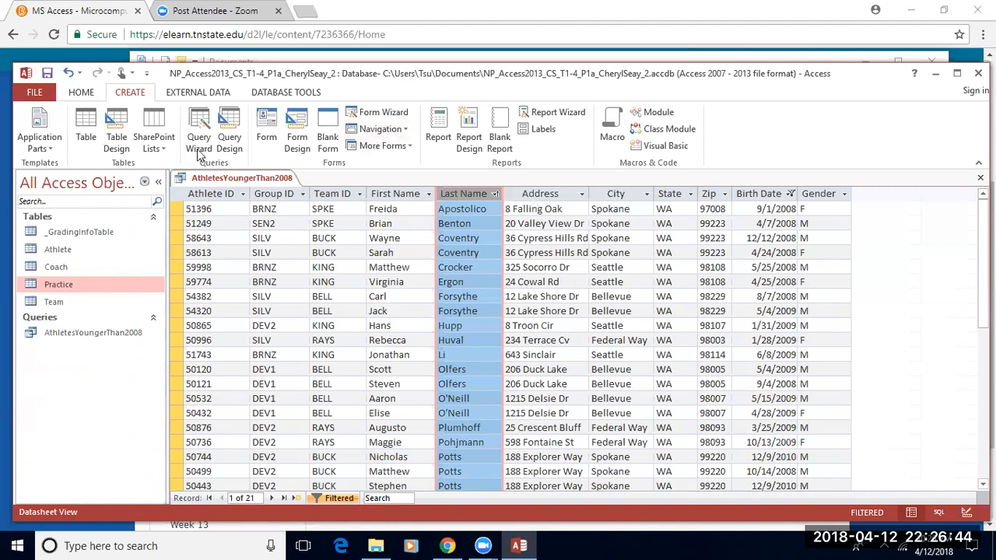
Step: Switch the AthletesYoungerThan2008 query to Design view and exclude the BirthDate field from the displayed results
click(81, 93)
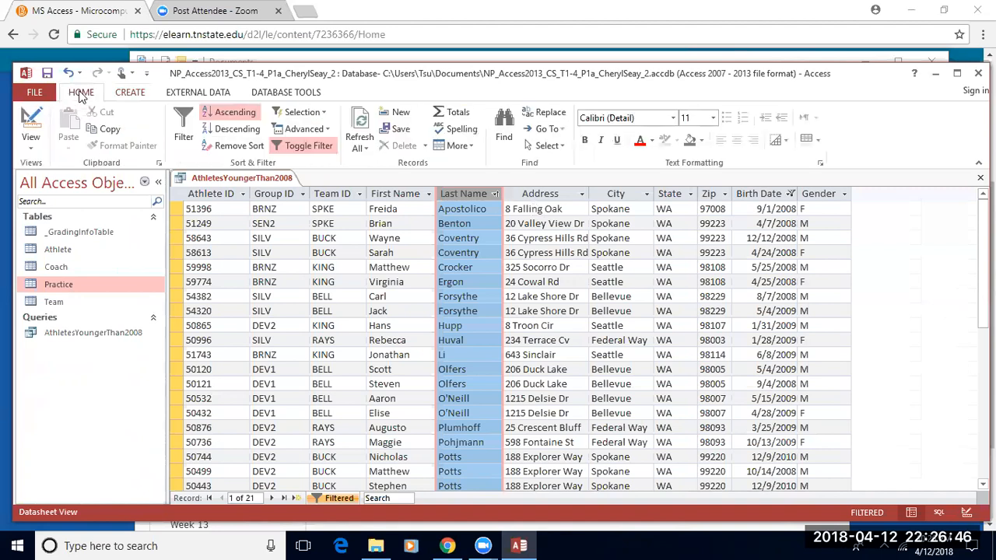
click(31, 151)
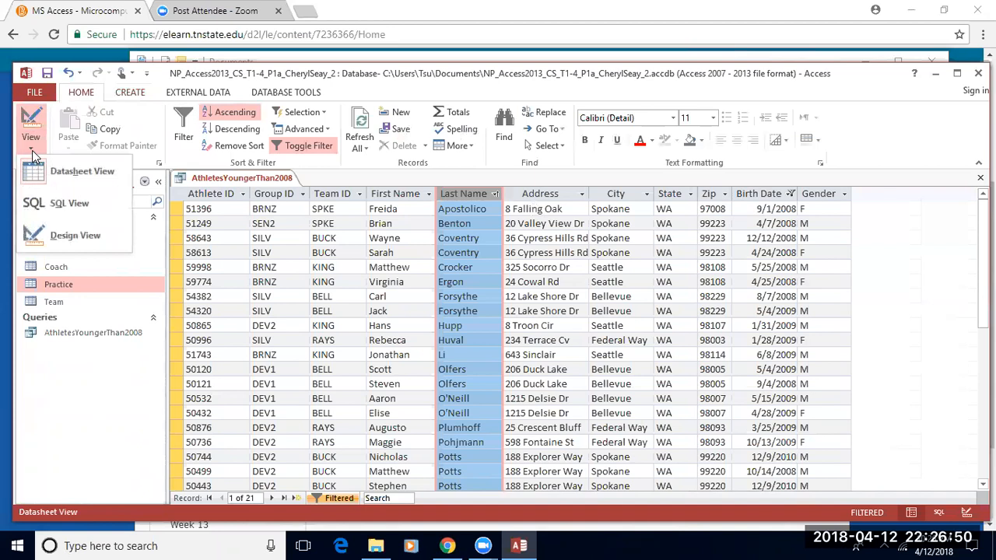
click(61, 235)
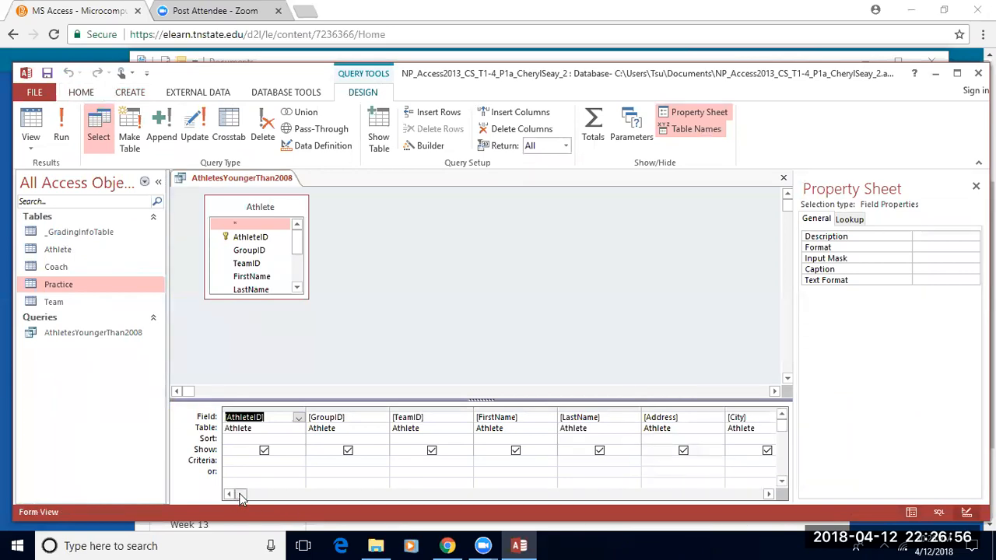
click(769, 494)
click(769, 493)
click(768, 494)
click(768, 494)
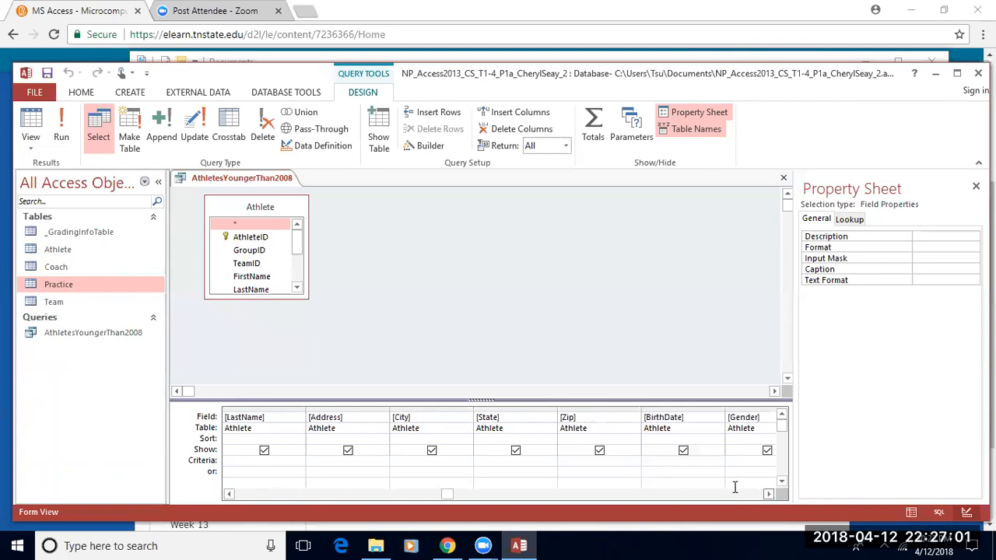
click(683, 451)
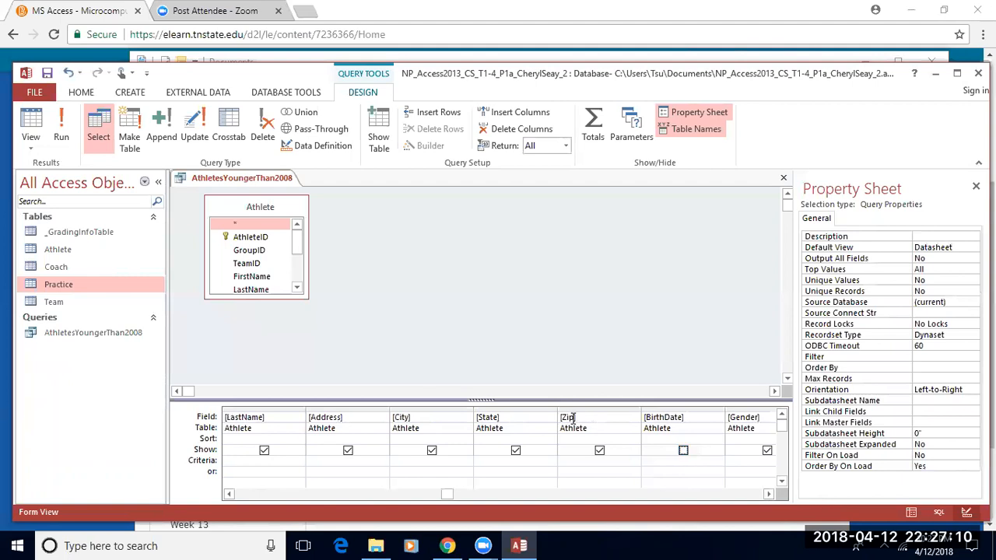
Step: Run the AthletesYoungerThan2008 query and close it with its design changes saved
click(63, 129)
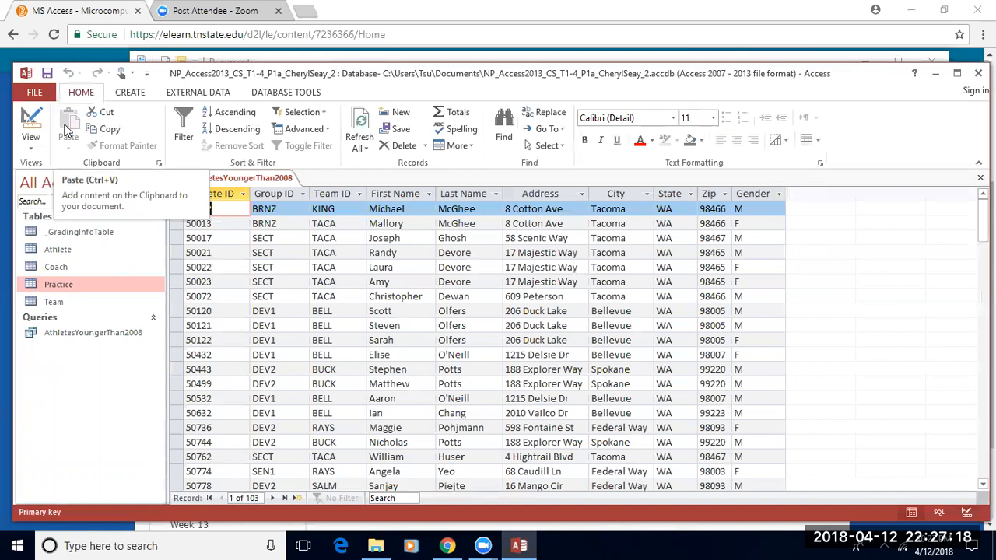
right_click(198, 177)
click(228, 184)
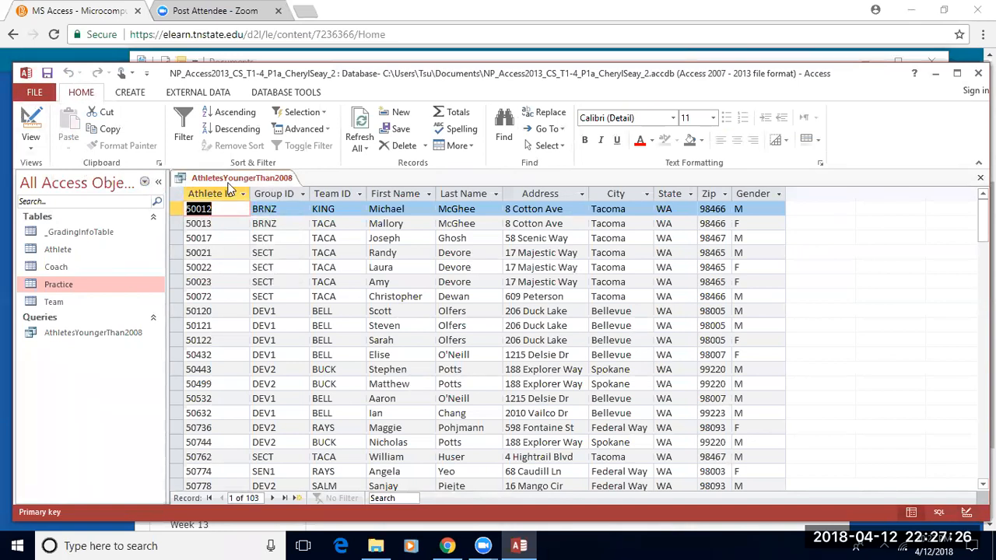
right_click(215, 179)
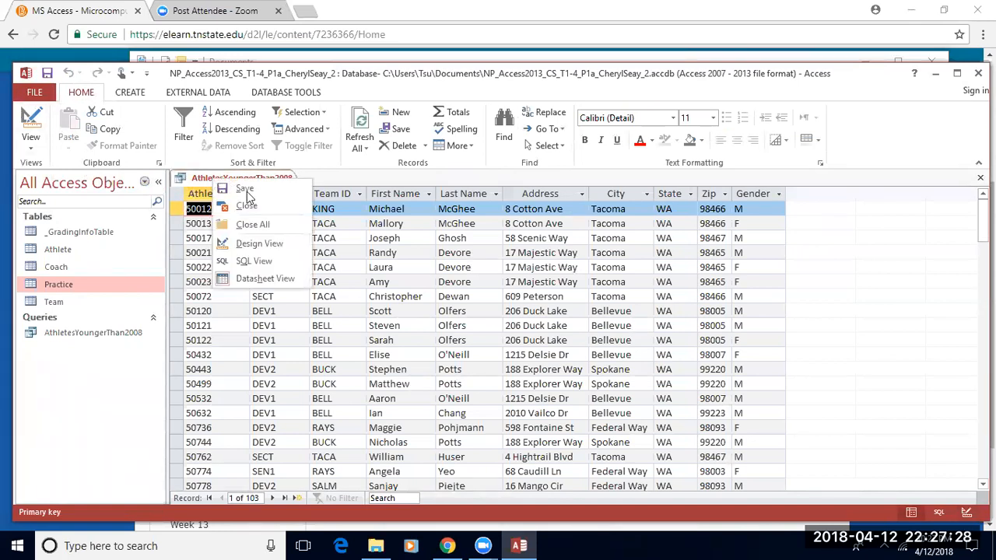
click(246, 206)
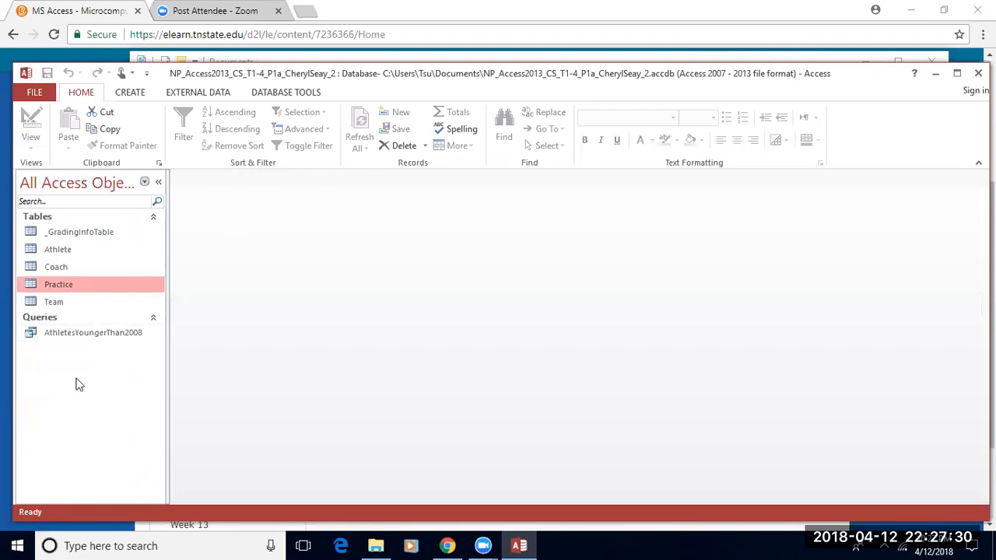
Step: Reopen the saved AthletesYoungerThan2008 query to check its records and displayed fields, and close it again
double_click(82, 330)
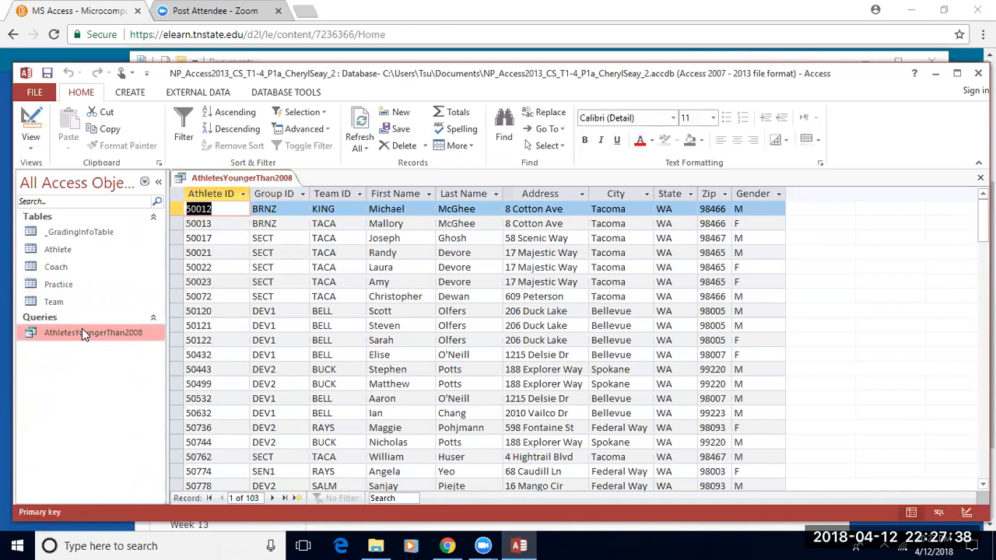
right_click(246, 180)
click(273, 204)
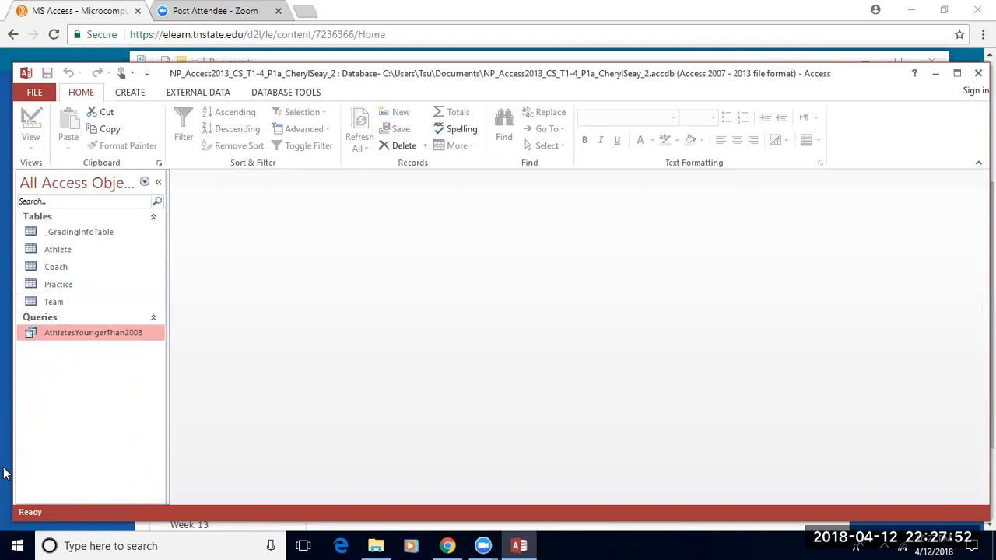
Step: Create a new query in Design view and add the Practice and Athlete tables to it
click(132, 92)
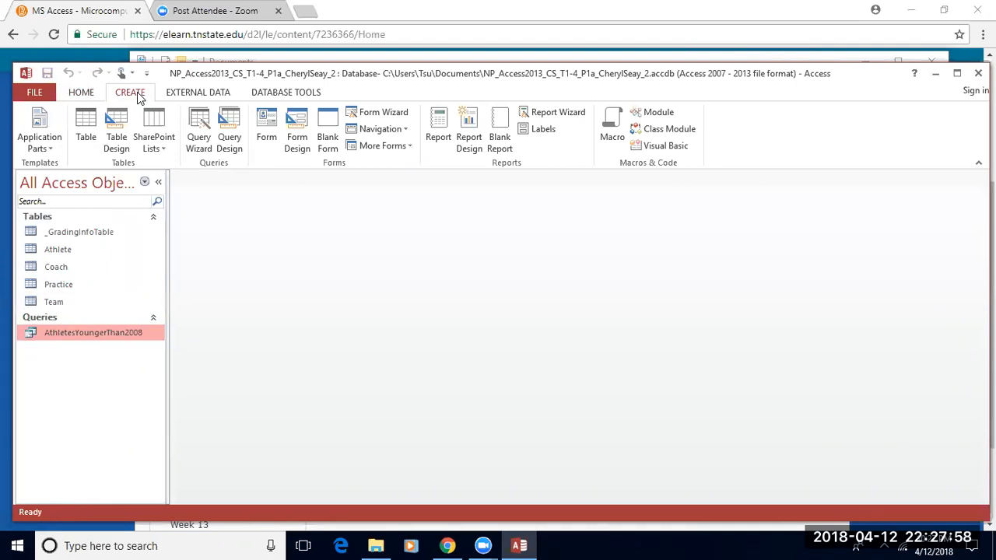
click(229, 126)
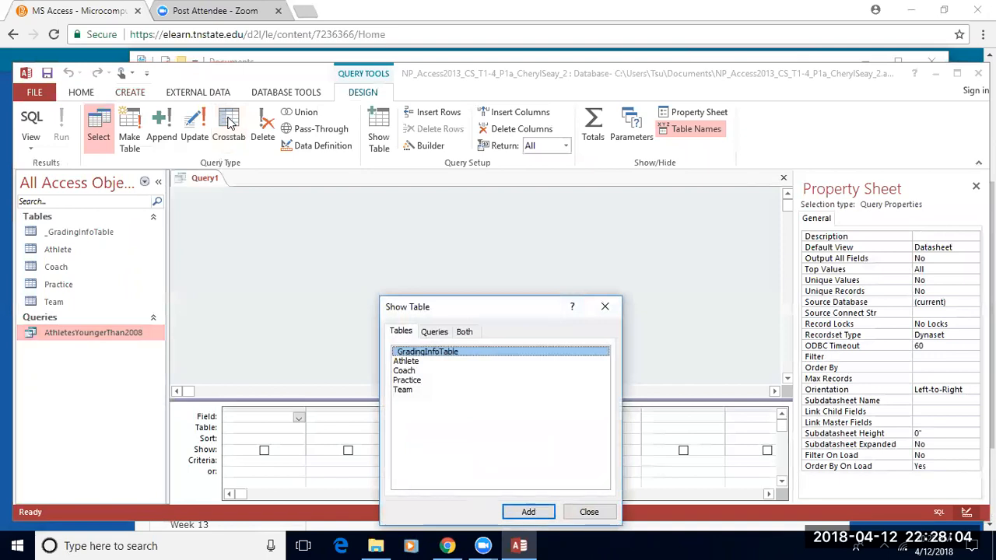
click(406, 380)
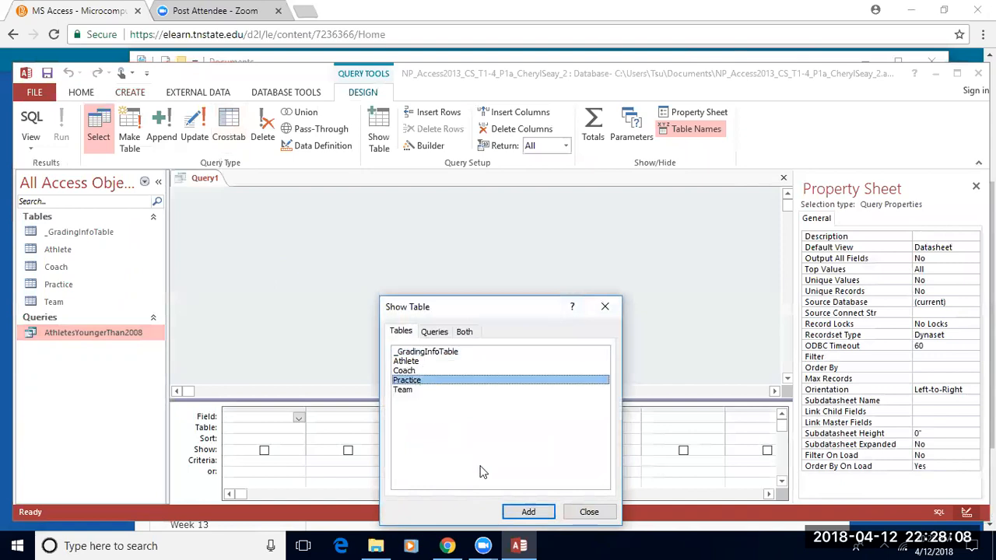
click(527, 510)
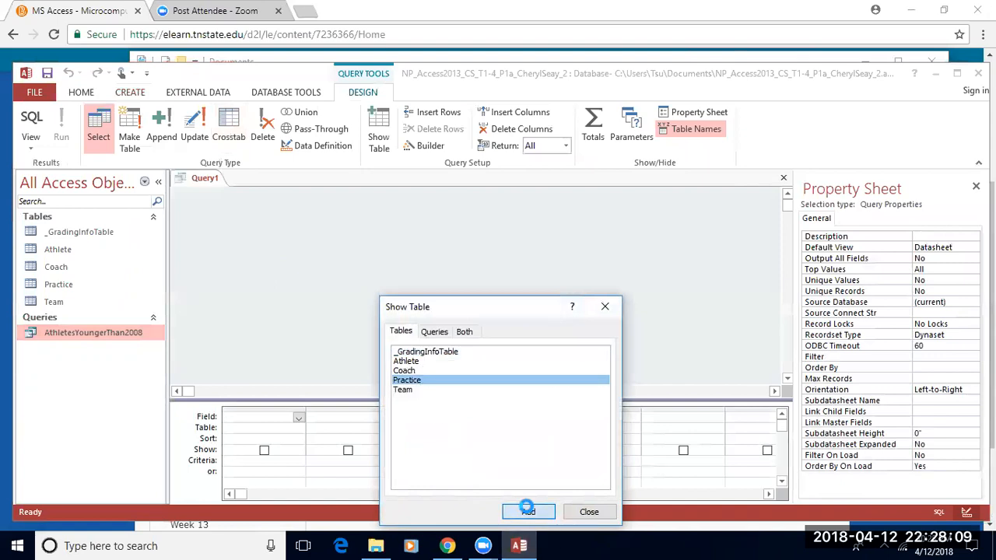
click(415, 363)
click(529, 513)
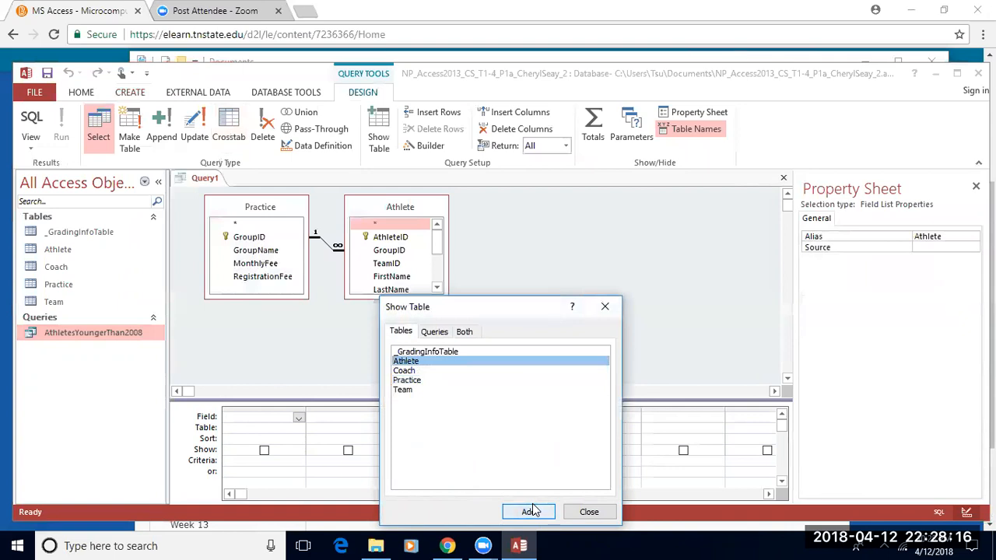
click(588, 512)
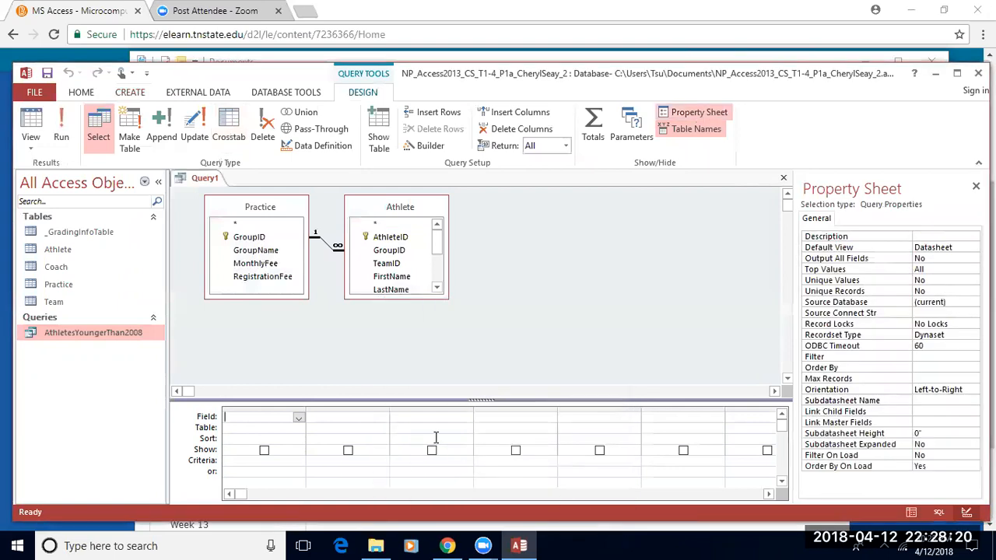
Step: Add GroupName from the Practice table and FirstName and LastName from the Athlete table to the query's first three columns
click(299, 417)
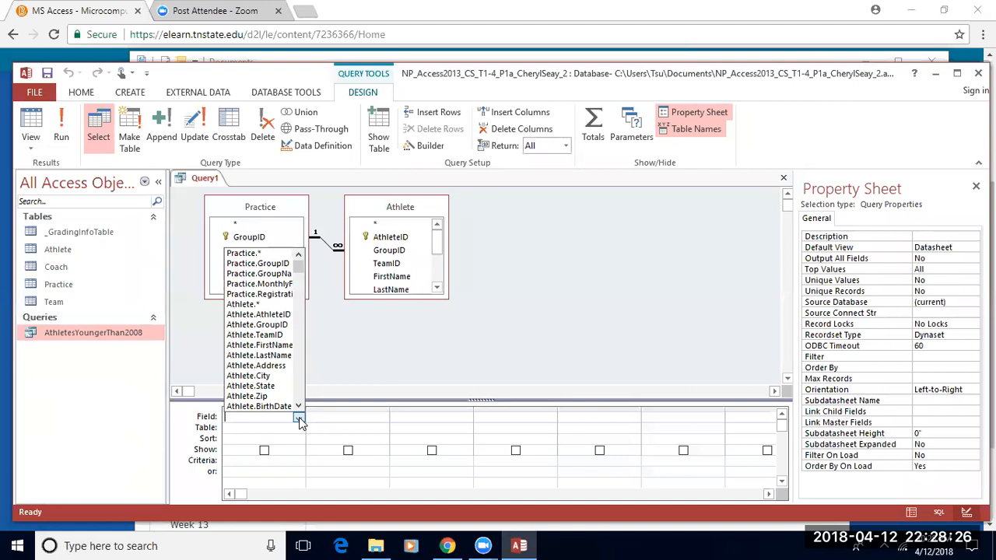
click(264, 274)
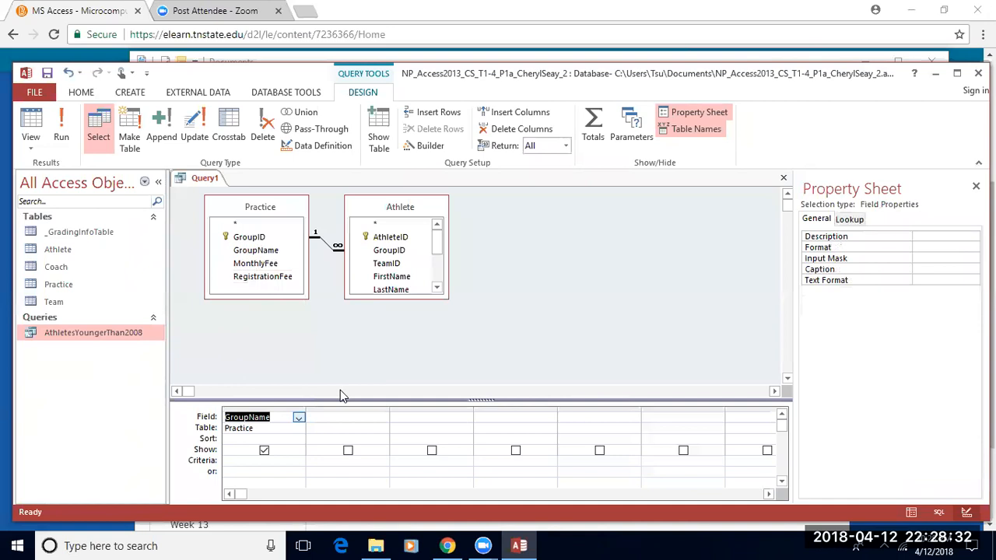
click(350, 417)
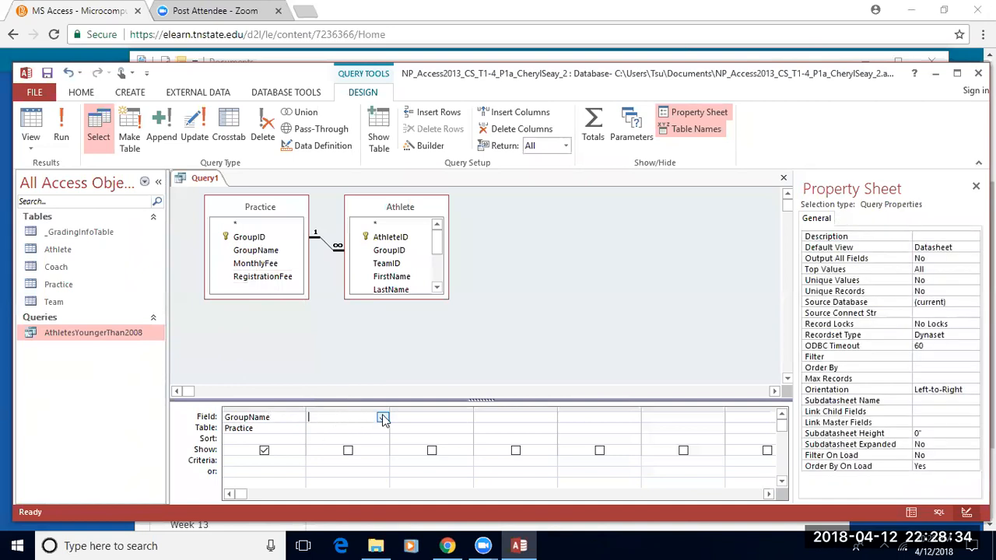
click(382, 417)
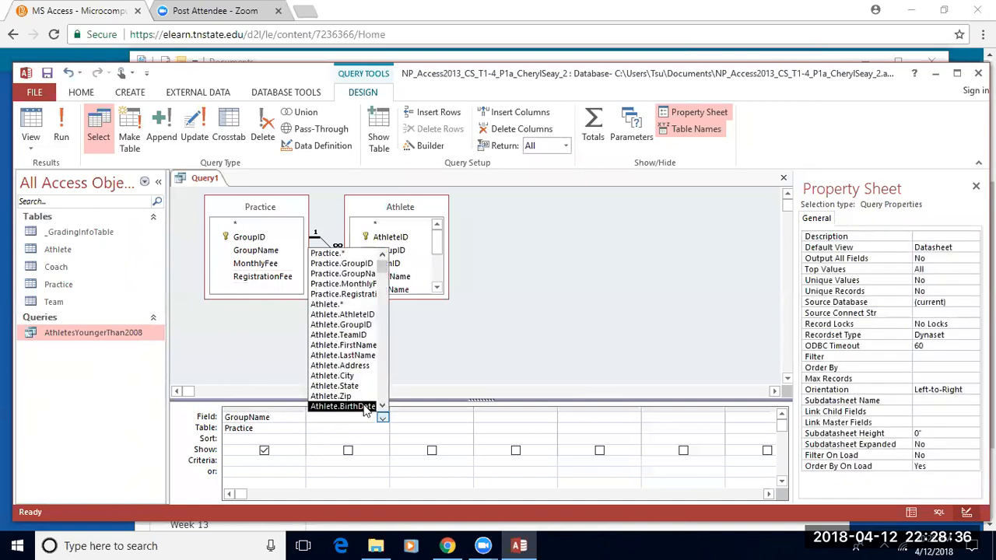
click(349, 346)
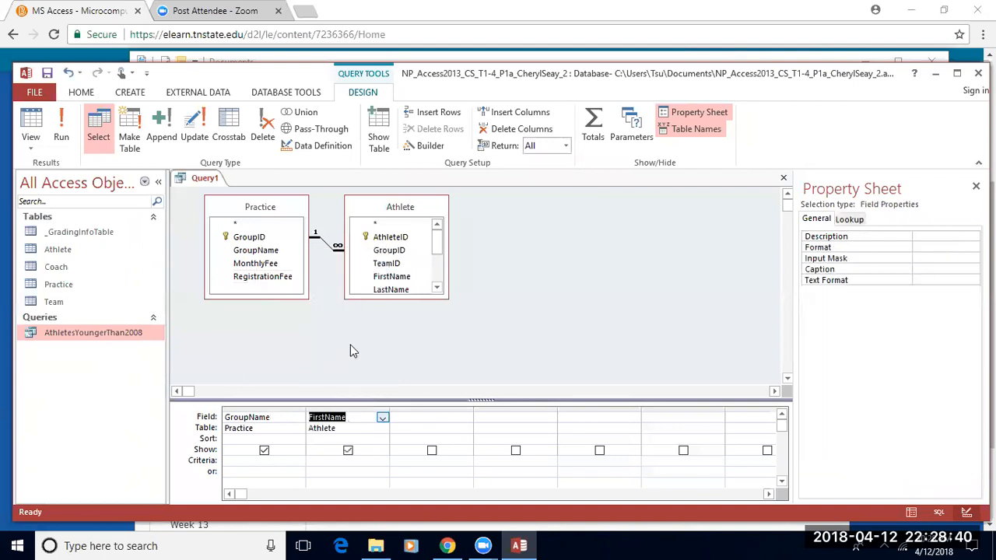
click(437, 418)
click(466, 417)
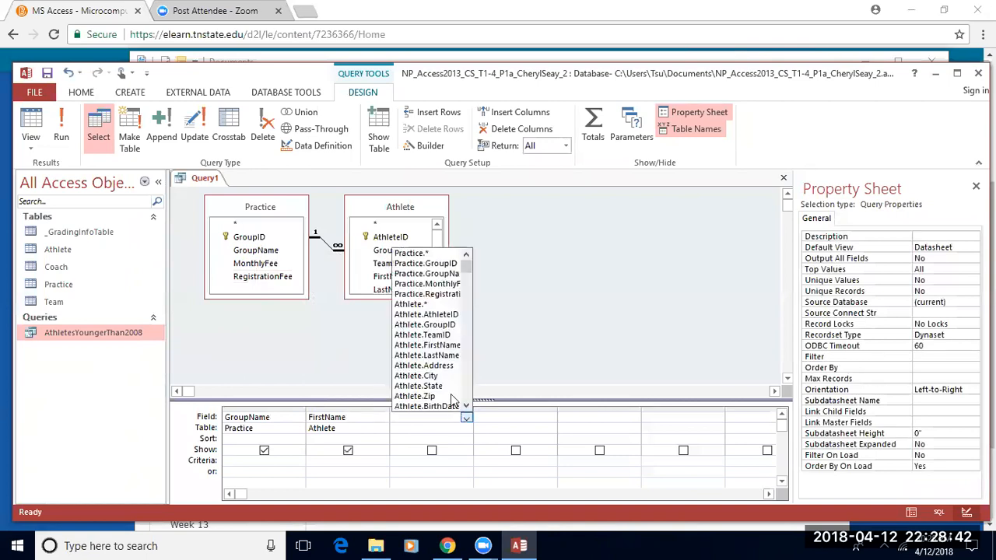
click(436, 355)
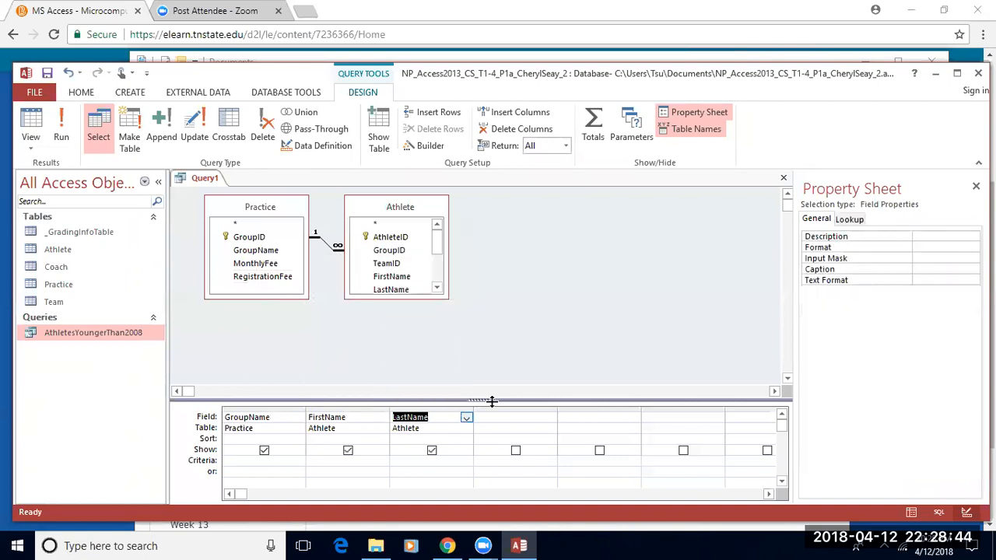
Step: Add the Athlete table's BirthDate and Gender fields to the fourth and fifth query columns
click(544, 420)
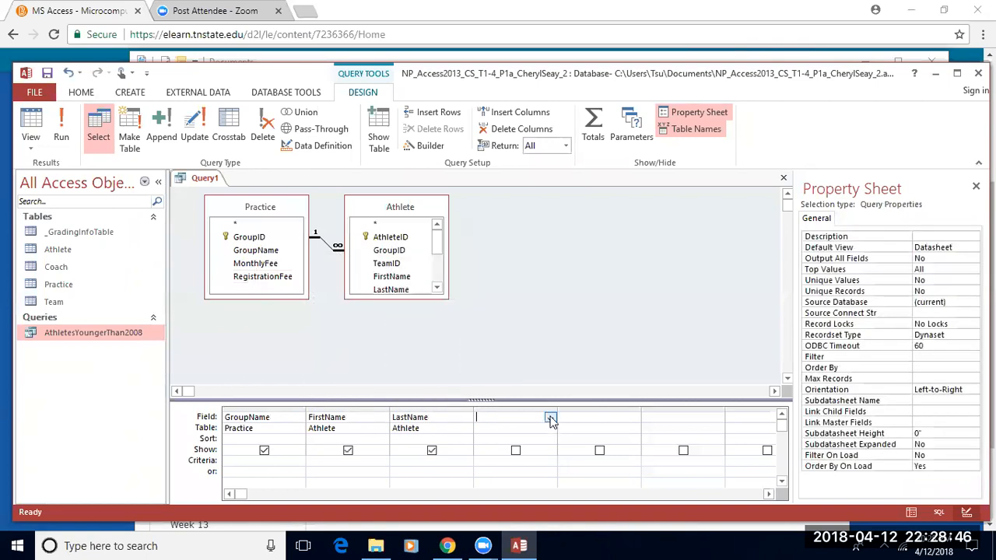
click(549, 419)
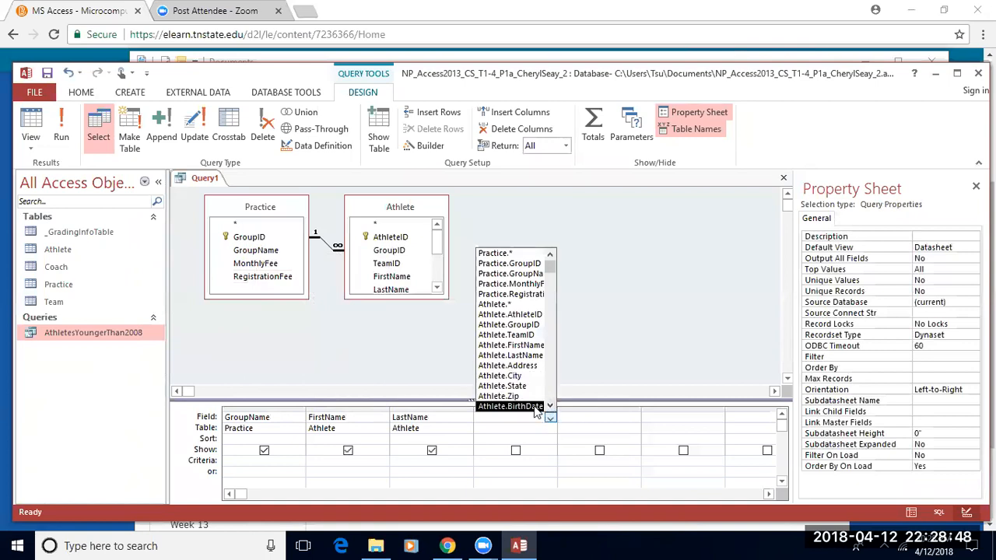
click(511, 406)
click(575, 419)
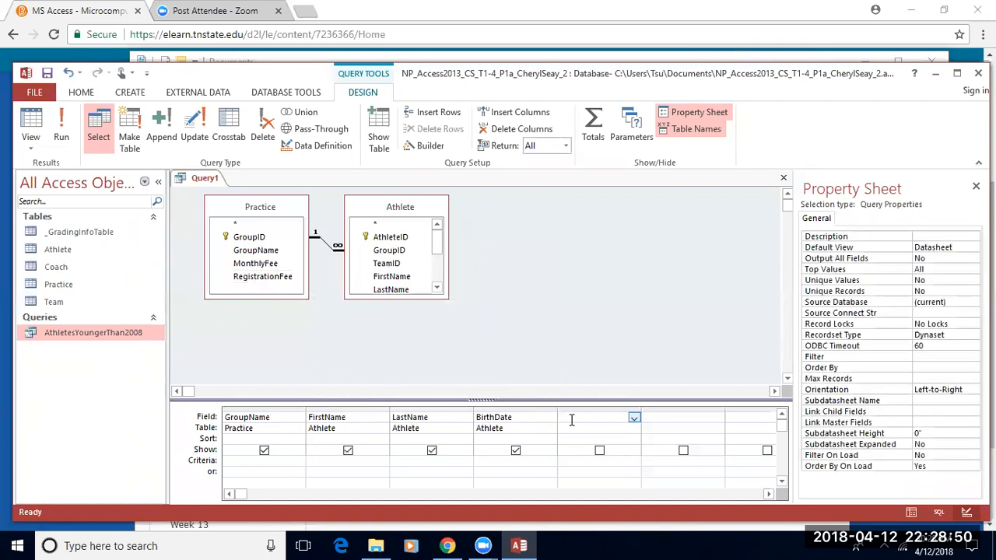
click(634, 418)
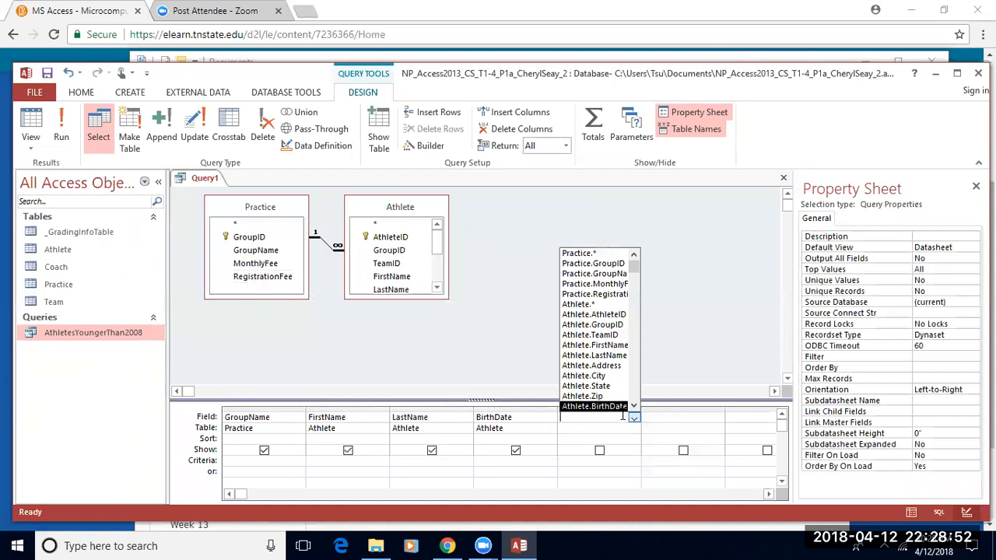
click(611, 407)
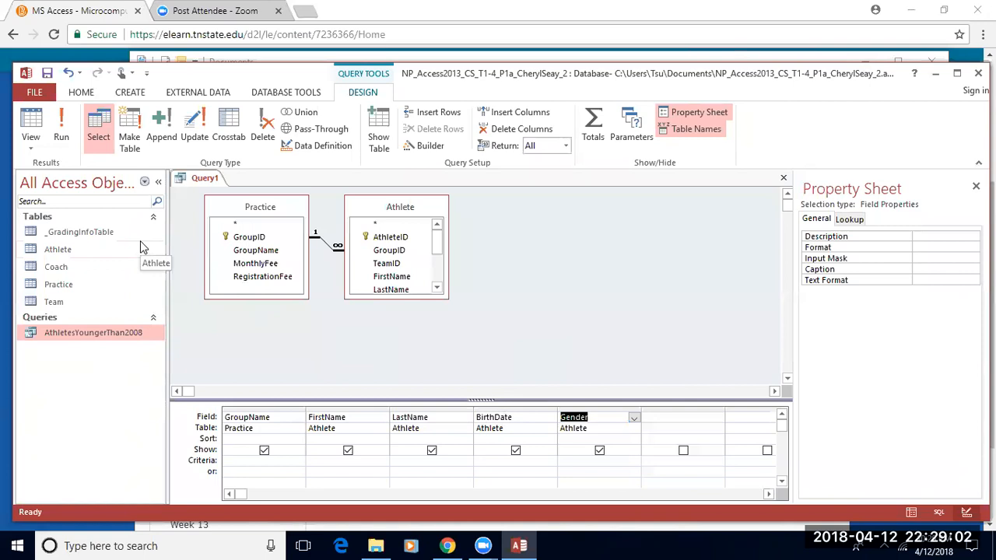
Step: Save the new query as GroupsAndAthletes
right_click(186, 178)
click(217, 189)
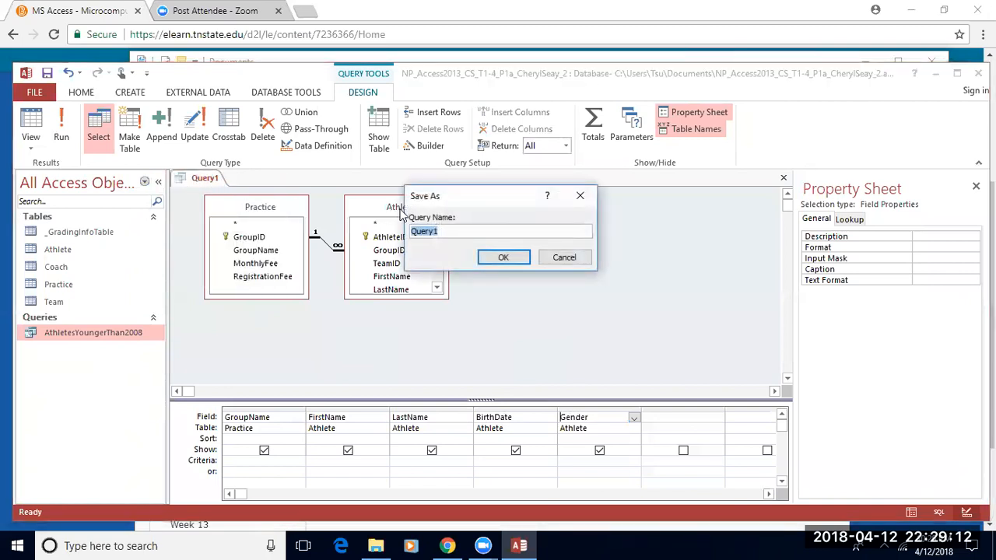
text(Groupsand)
key(BackSpace)
key(BackSpace)
key(BackSpace)
key(BackSpace)
text(AndAthletes)
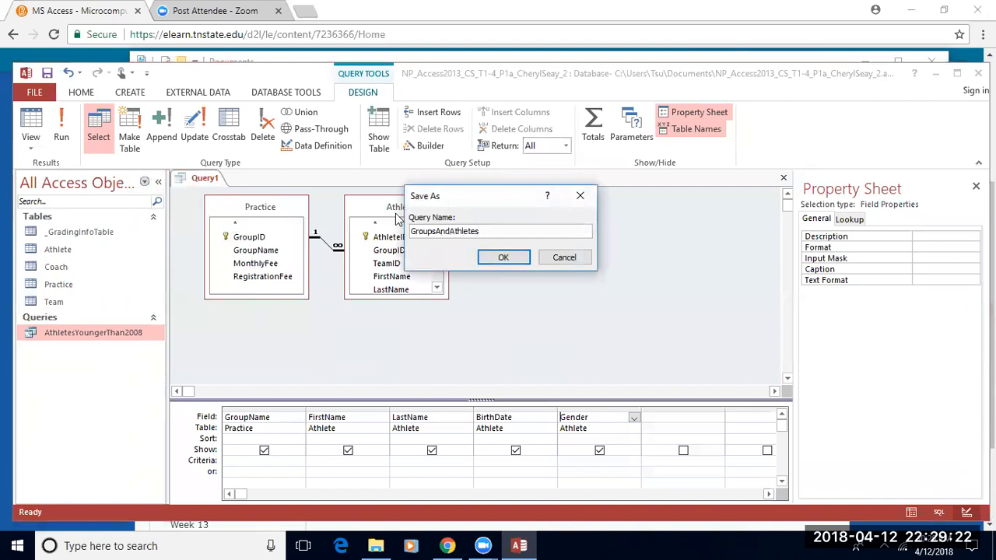
click(502, 258)
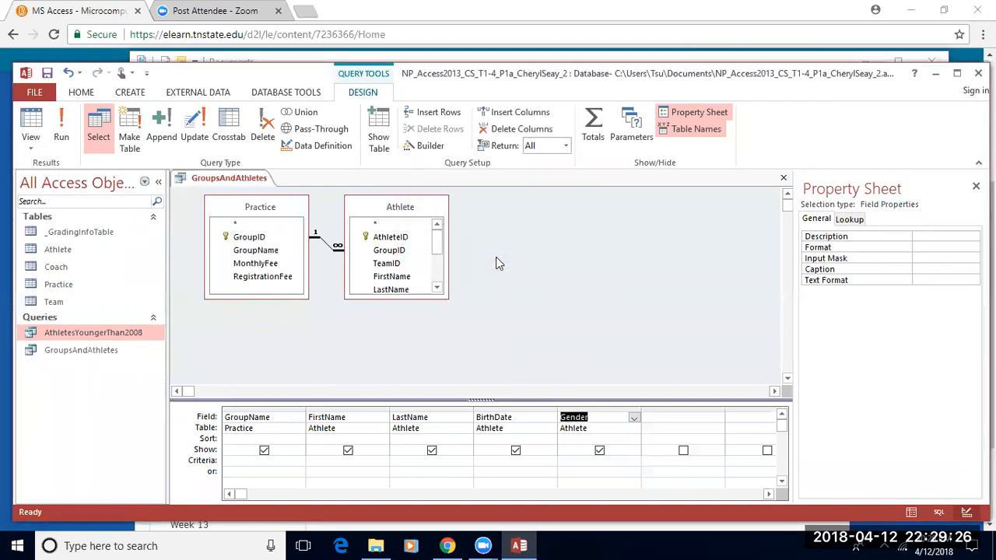
Step: Run the GroupsAndAthletes query and sort its records by Birth Date from oldest to newest
click(60, 124)
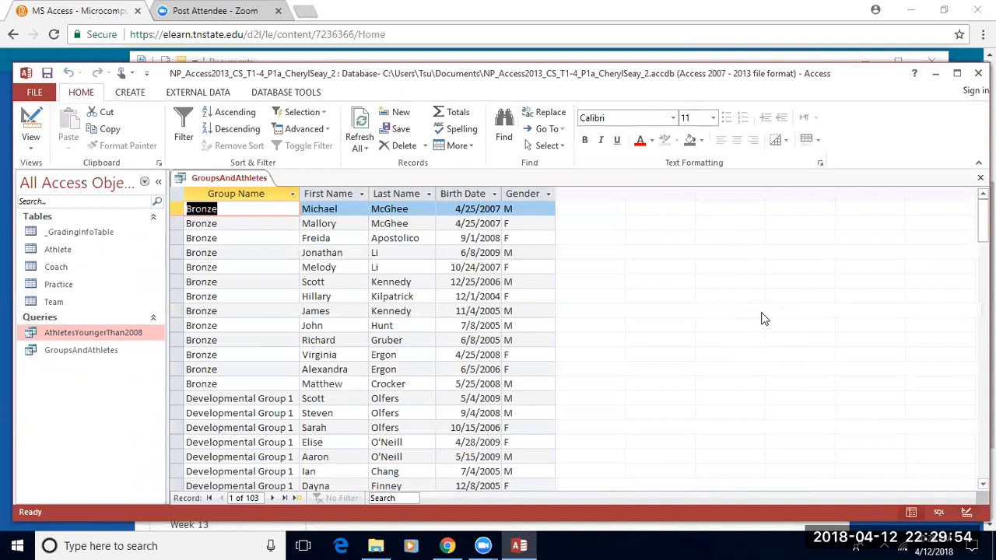
click(494, 194)
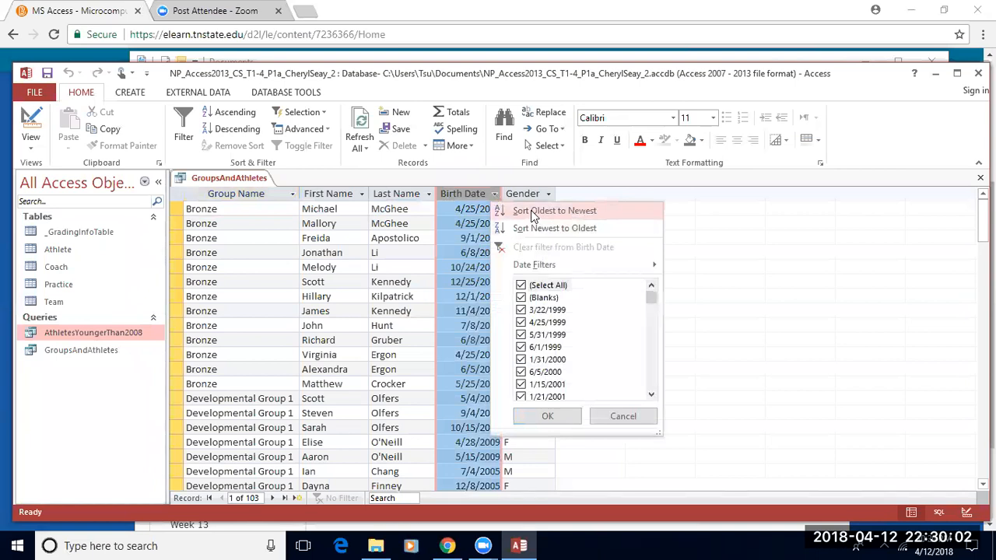
click(533, 211)
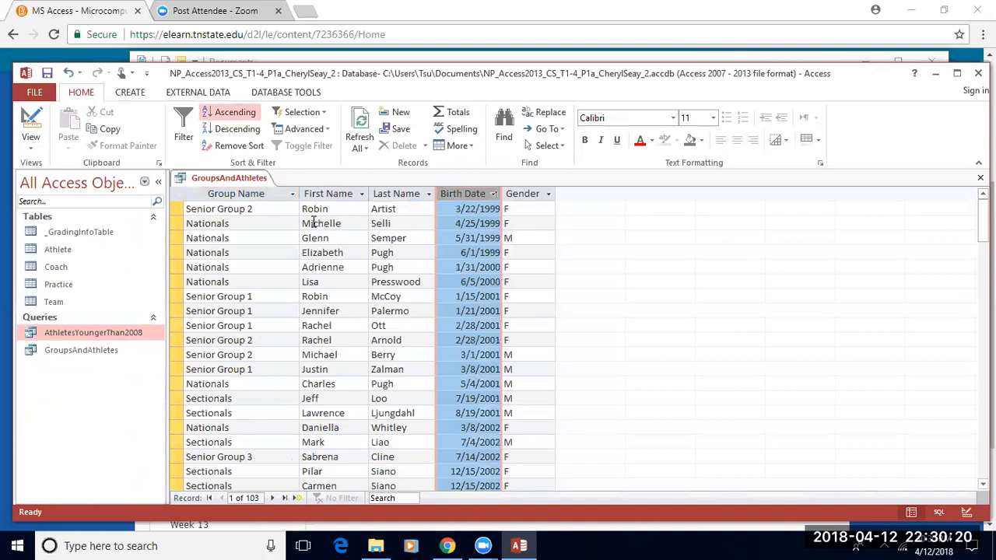
Step: Filter the query results to group names that begin with "Senior"
click(293, 195)
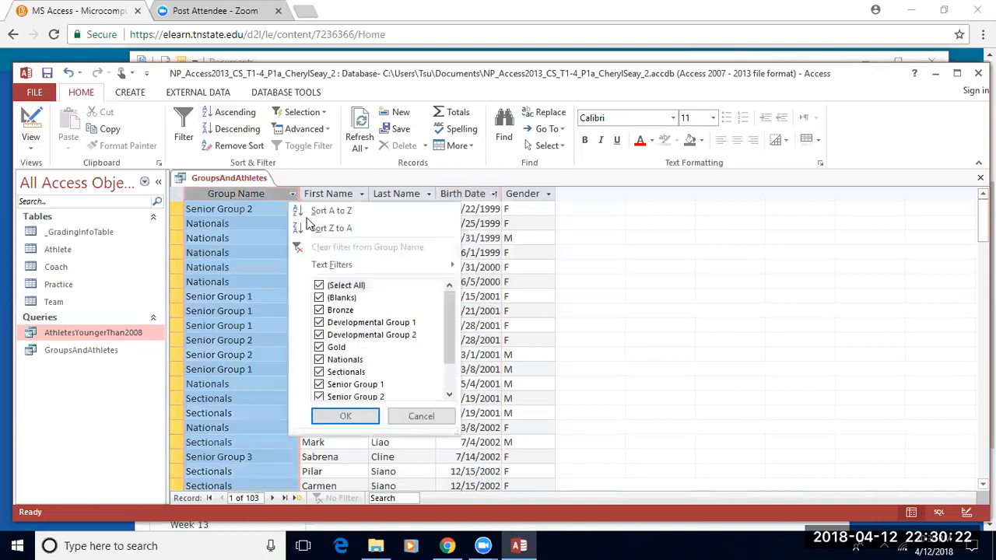
mouse_move(340, 267)
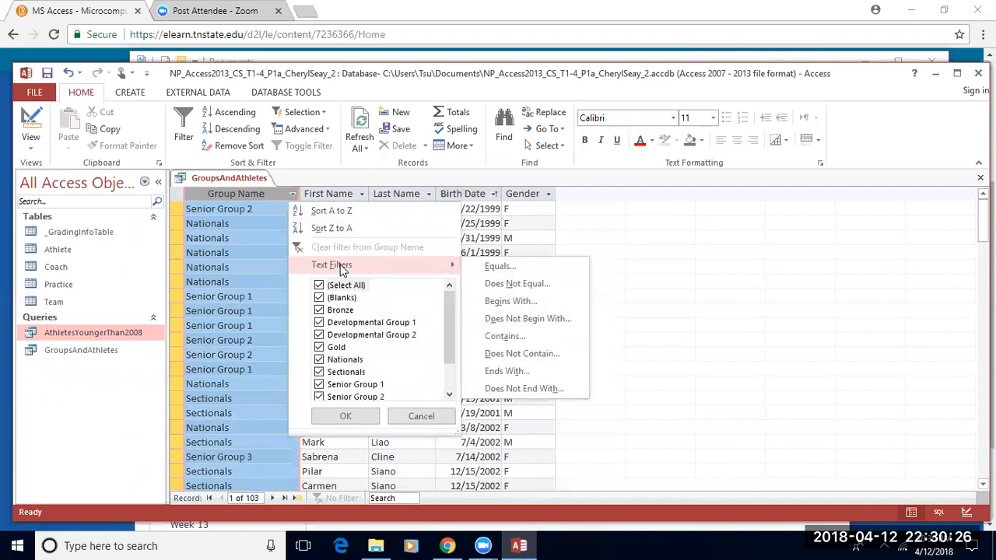
click(496, 303)
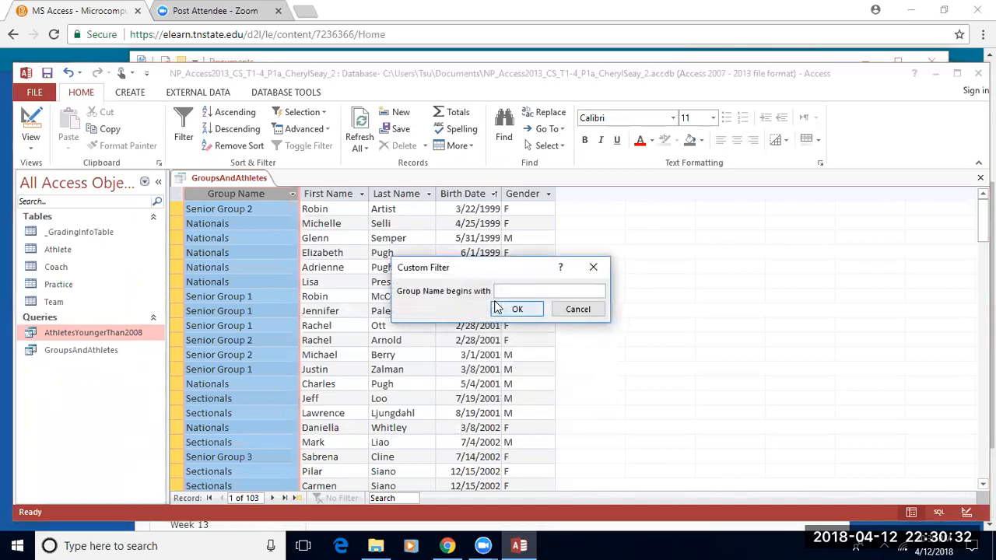
text(Senior)
click(515, 309)
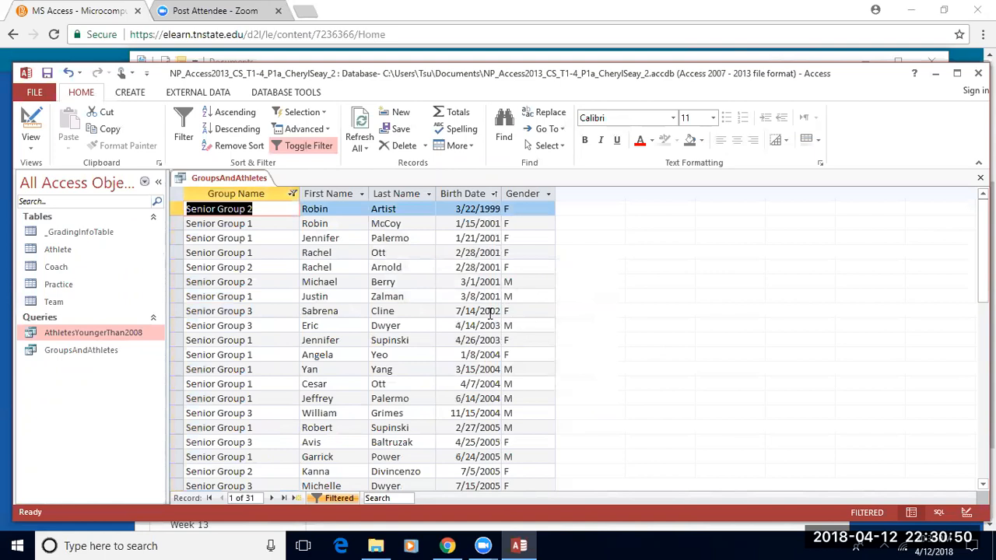
Step: Save the sorted and filtered GroupsAndAthletes query and close it
right_click(207, 180)
click(222, 191)
right_click(226, 182)
click(251, 206)
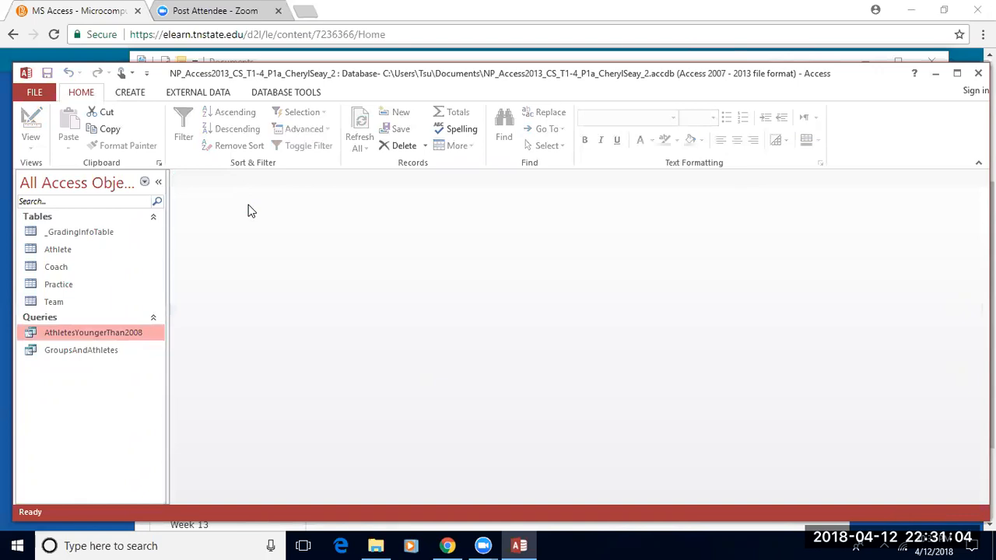
Step: Create a new query in Design view based on the Coach and Practice tables
click(136, 96)
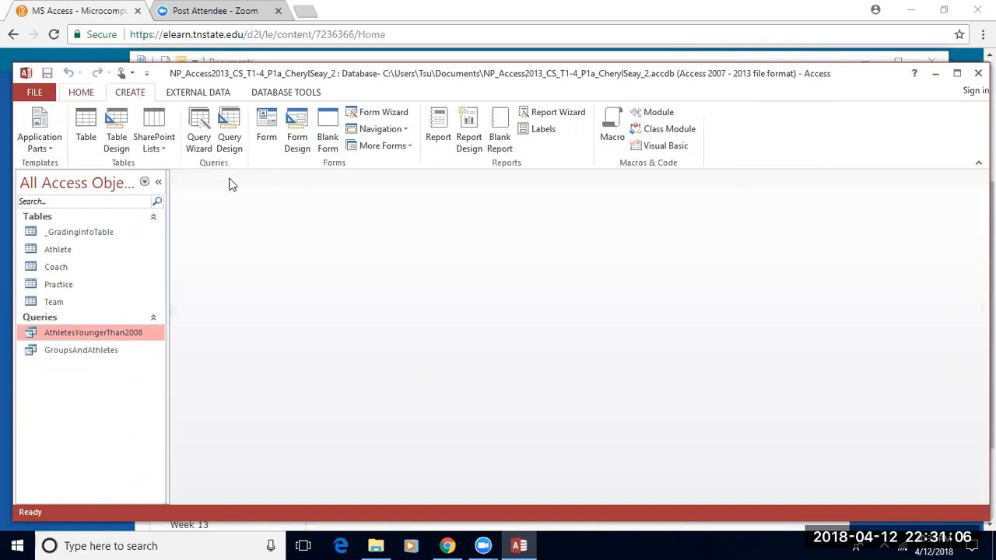
click(230, 130)
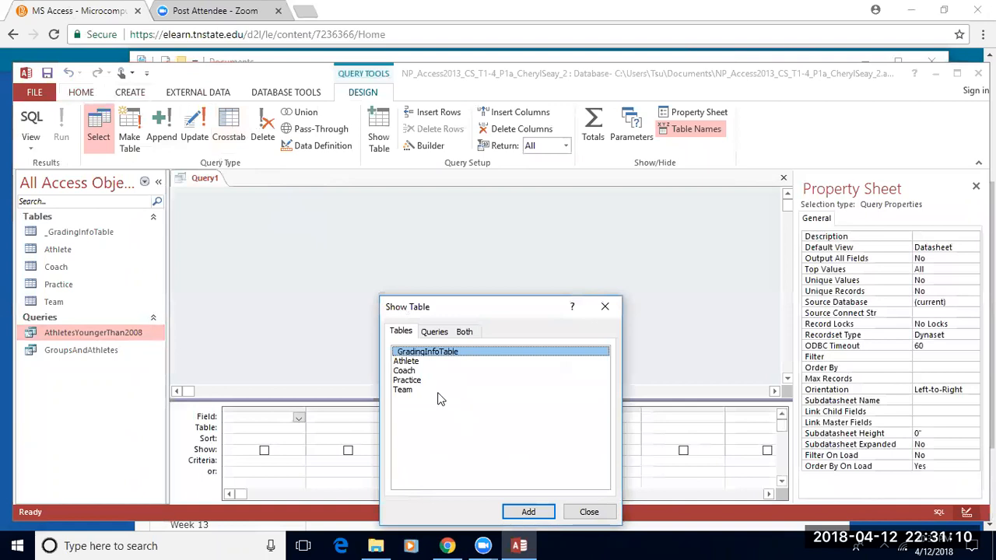
click(411, 370)
click(527, 513)
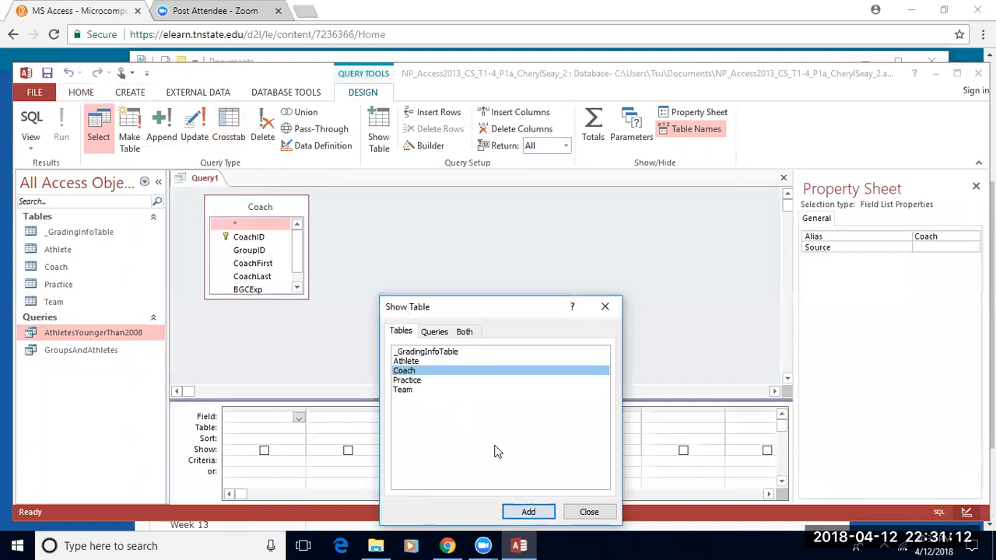
click(424, 380)
click(528, 512)
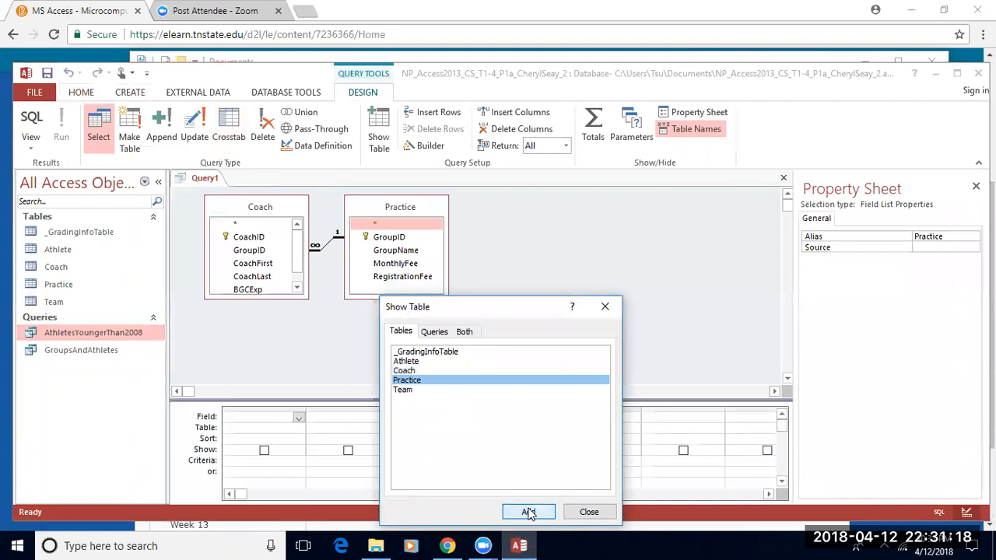
click(575, 511)
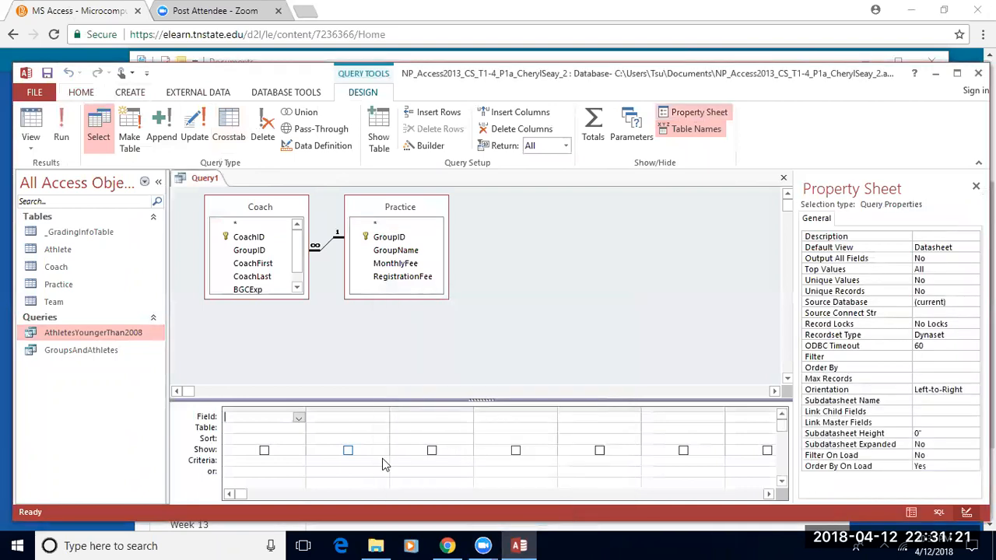
Step: Add the Practice table's GroupName field, followed by CoachFirst and CoachLast from the Coach table, to the query's first three columns
click(299, 418)
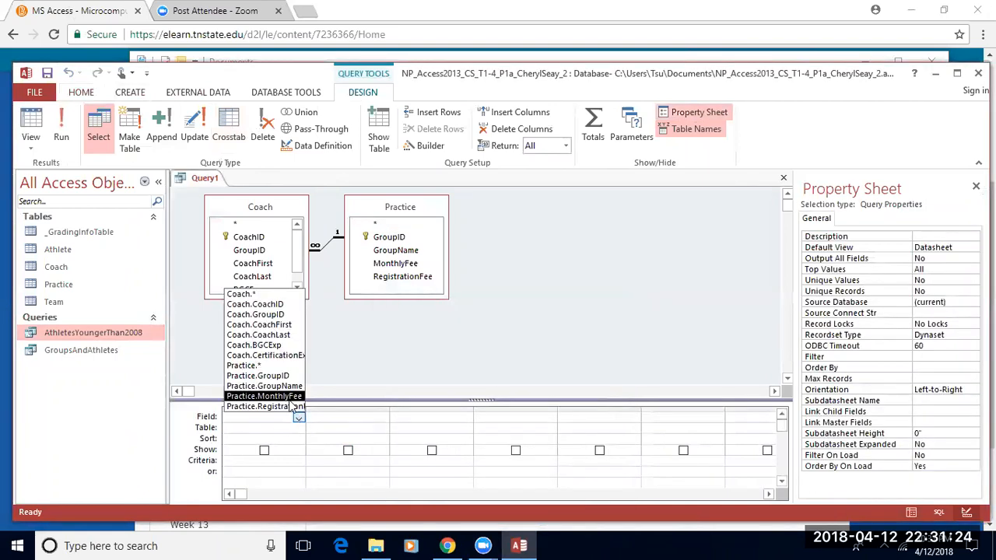
click(284, 387)
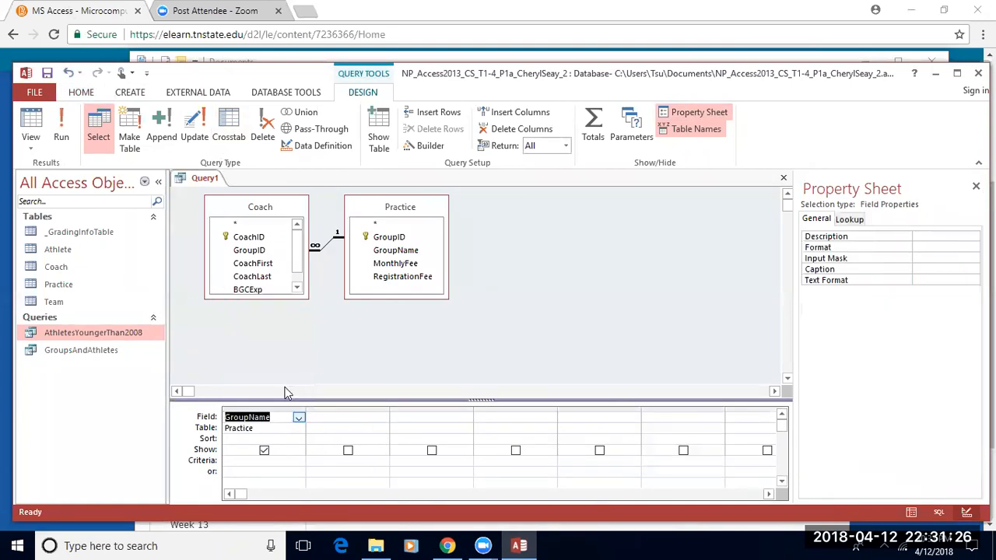
click(334, 417)
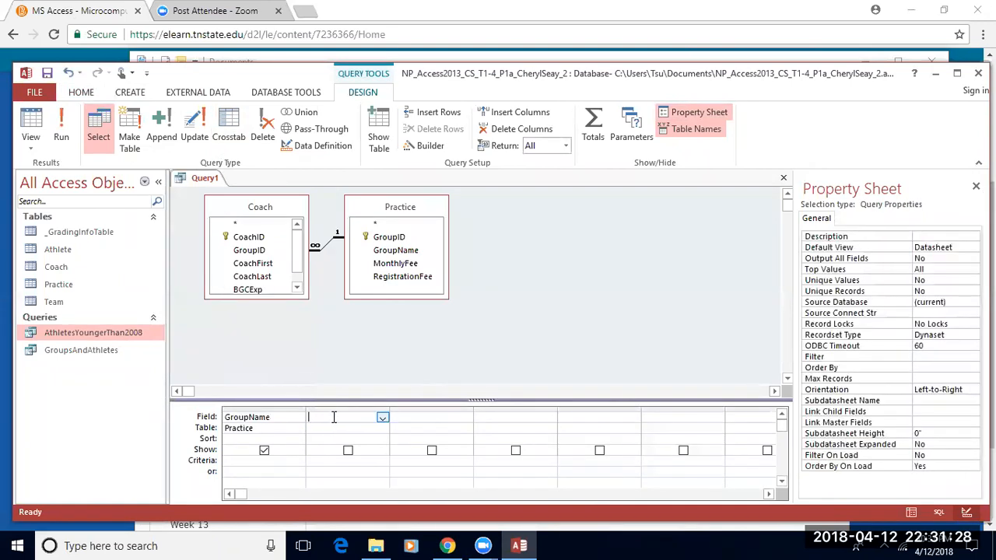
click(382, 418)
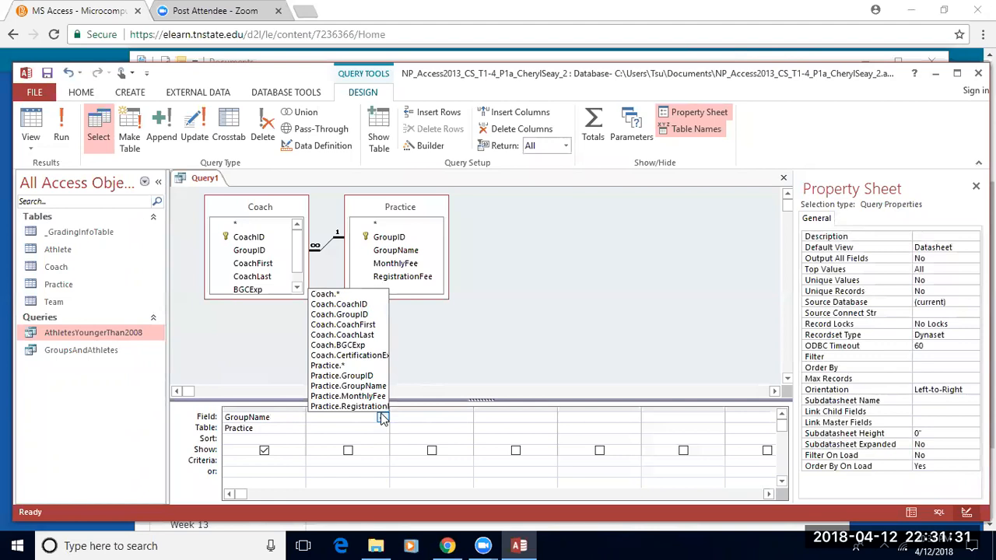
click(371, 325)
click(429, 418)
click(465, 417)
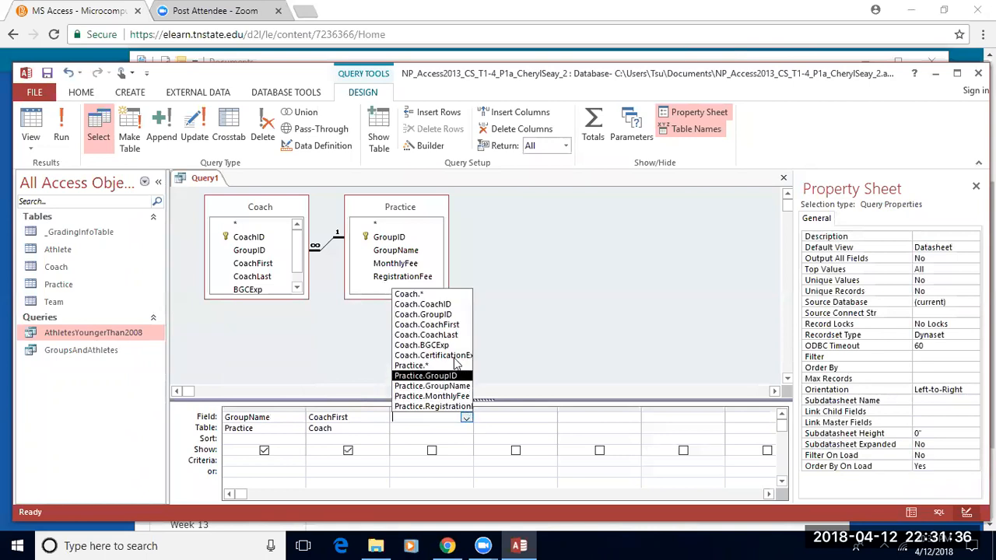
click(451, 335)
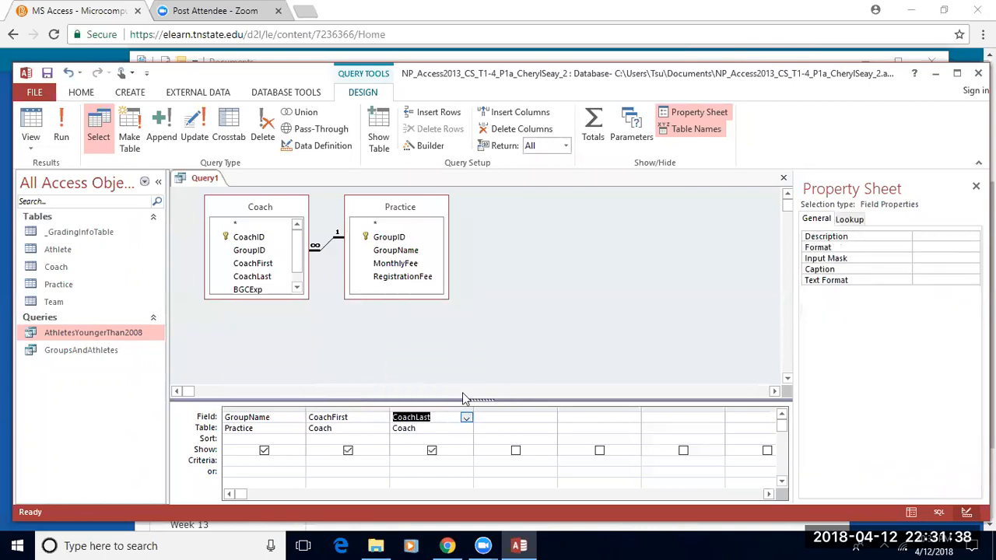
Step: Add the BGCExp and CertificationExp fields from the Coach table to the query's fourth and fifth columns
click(500, 415)
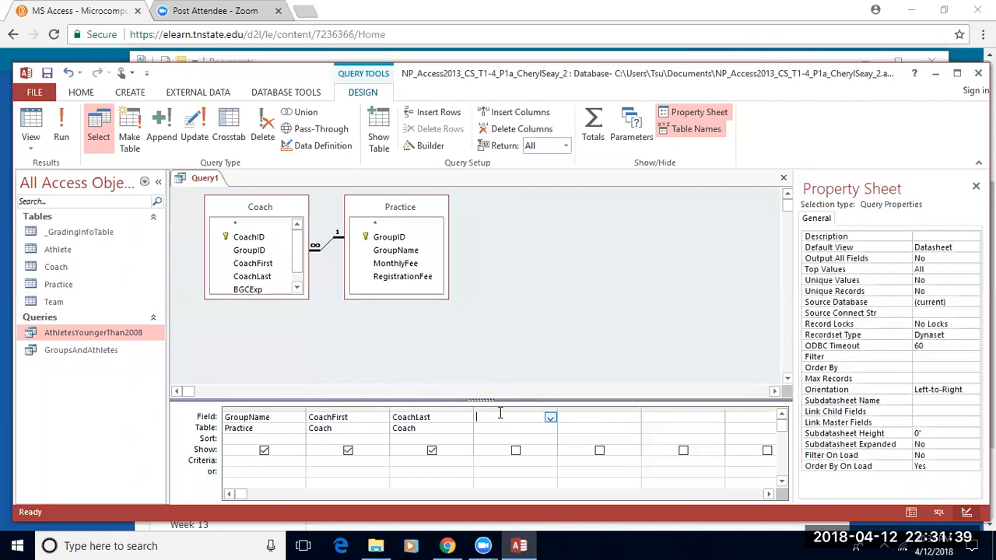
click(551, 419)
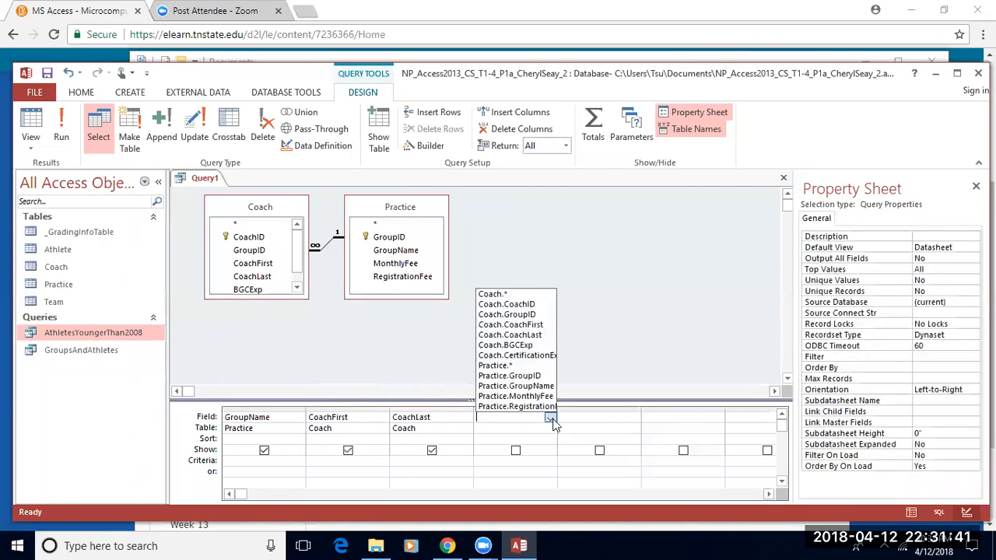
click(518, 345)
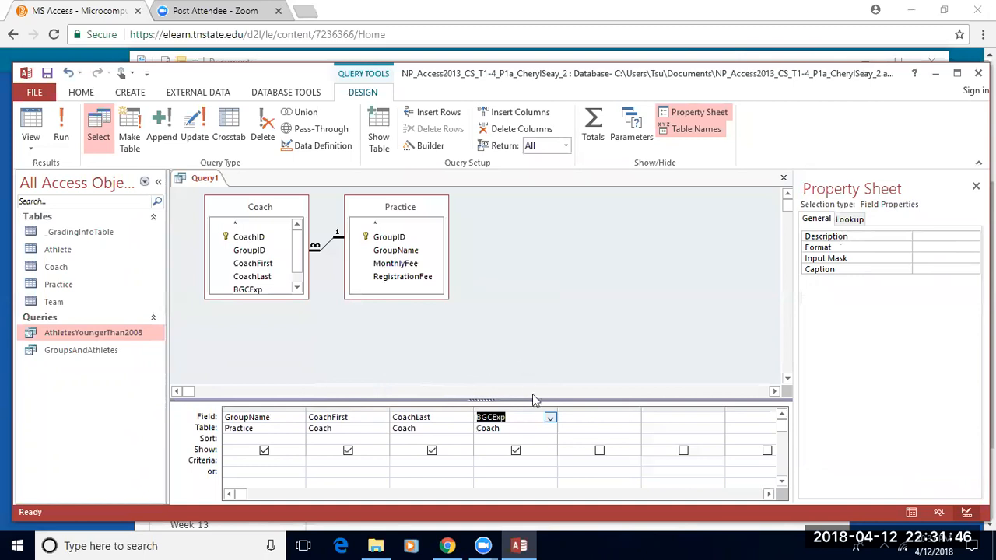
click(602, 416)
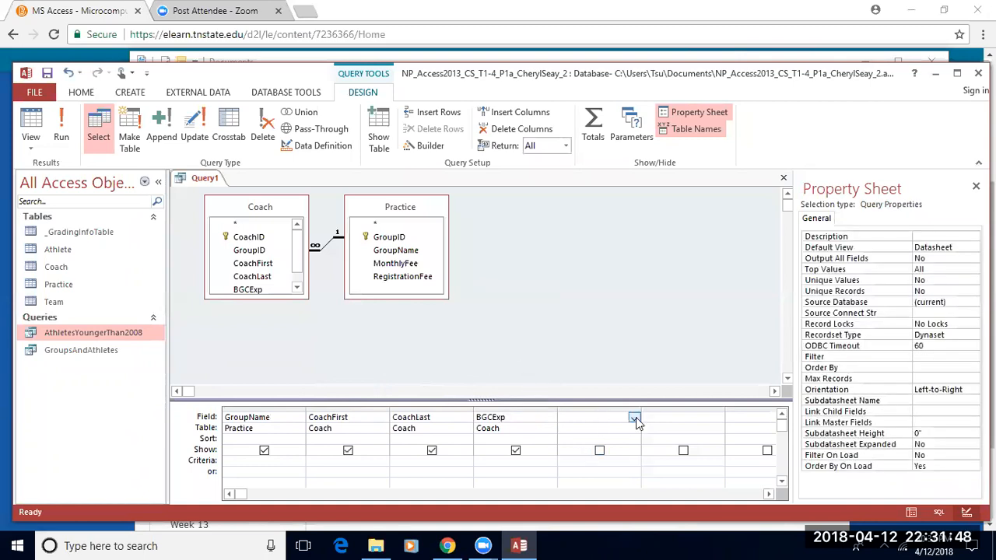
click(634, 419)
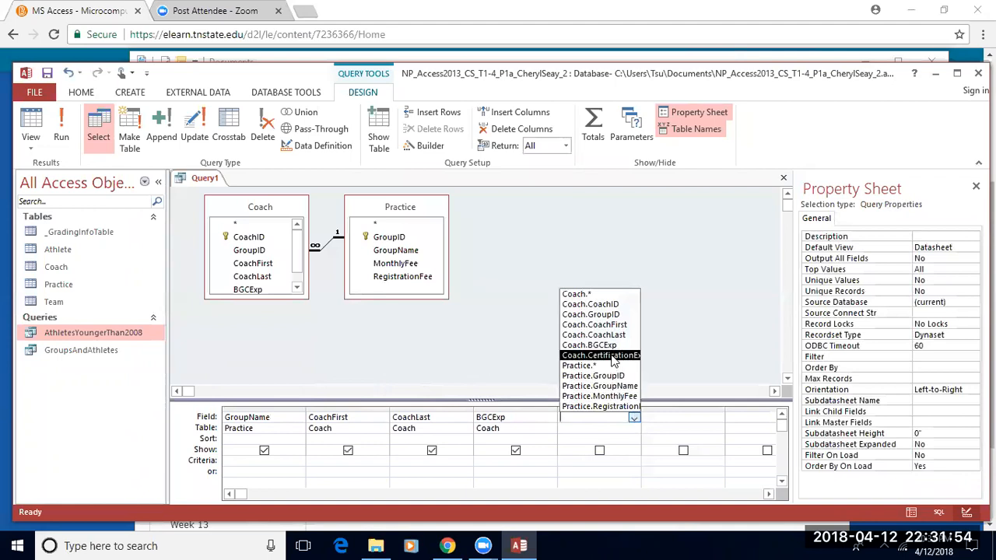
click(600, 355)
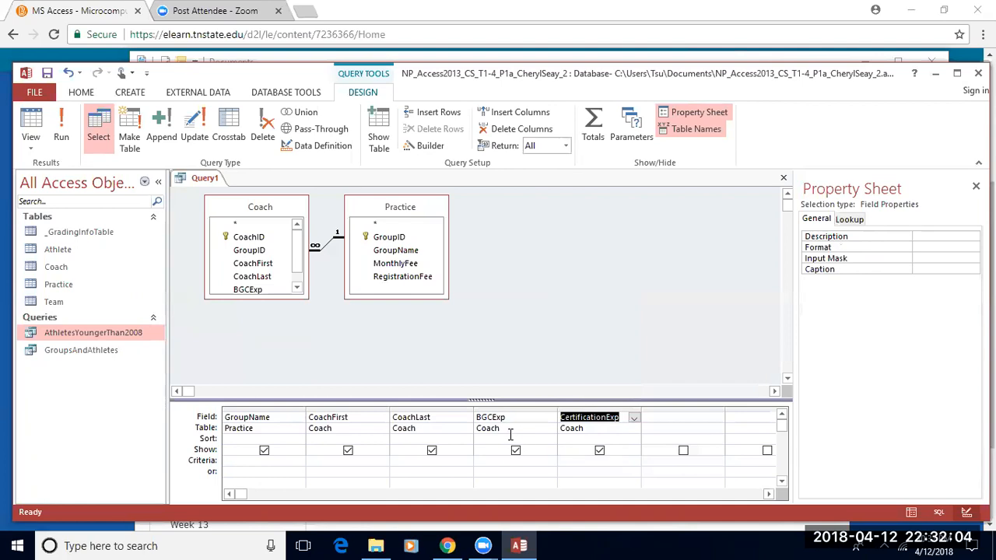
Step: Save the new query as CoachBGCExpirations
right_click(200, 178)
click(238, 189)
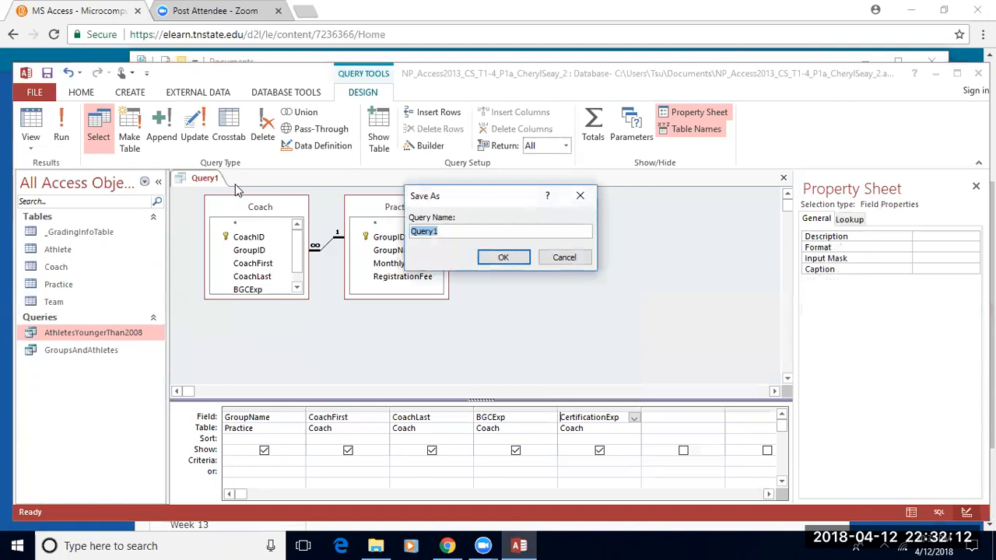
text(CoachBGCExpirations)
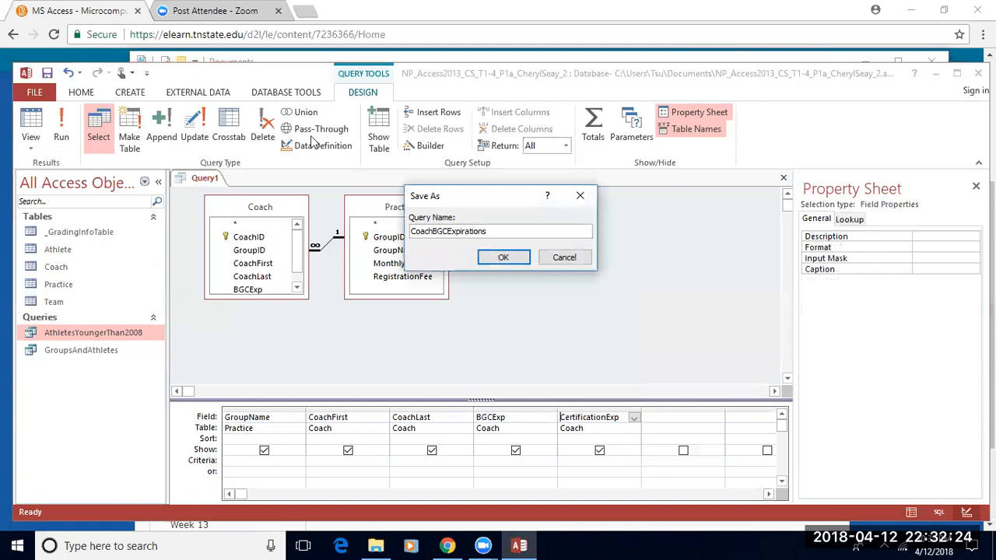
click(502, 258)
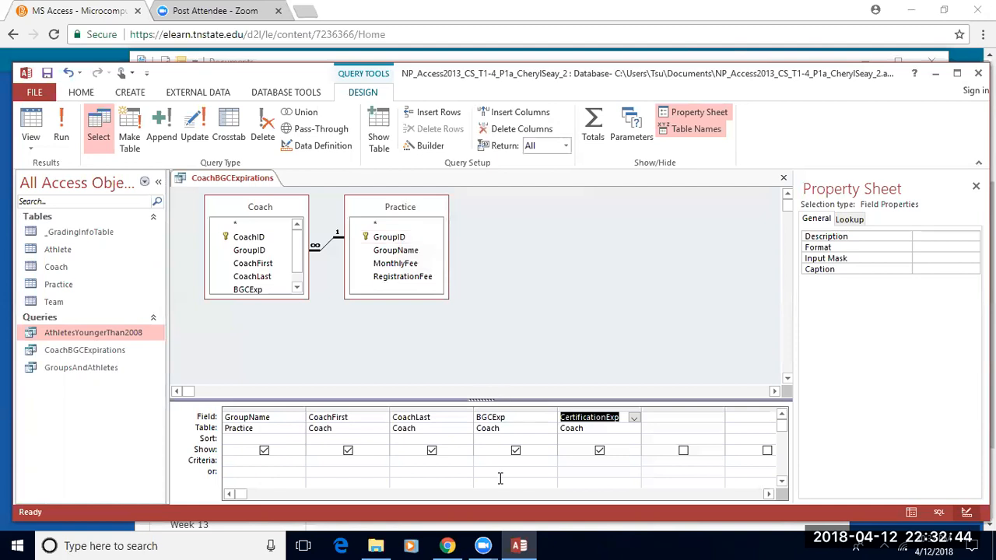
Step: Open the criteria cell of the BGCExp column for editing
click(521, 462)
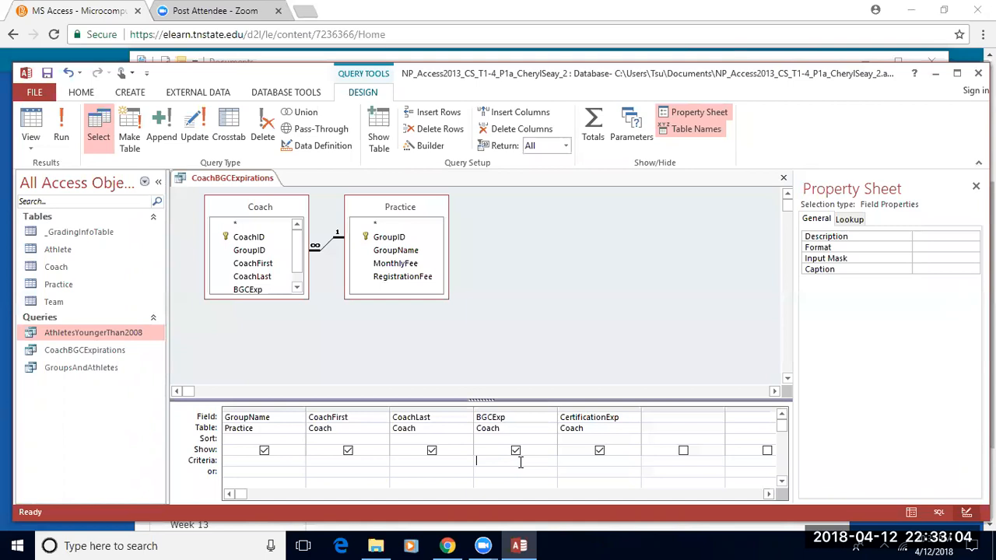
Step: Set the BGCExp criterion of the CoachBGCExpirations query to <=12/31/2016 and save the query
text(<=12/31/2016)
right_click(227, 182)
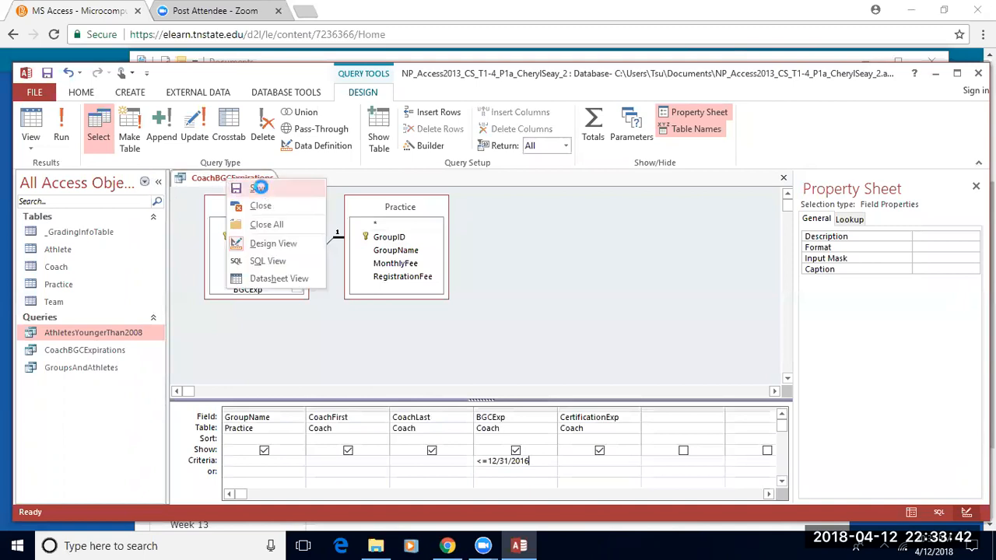
click(262, 188)
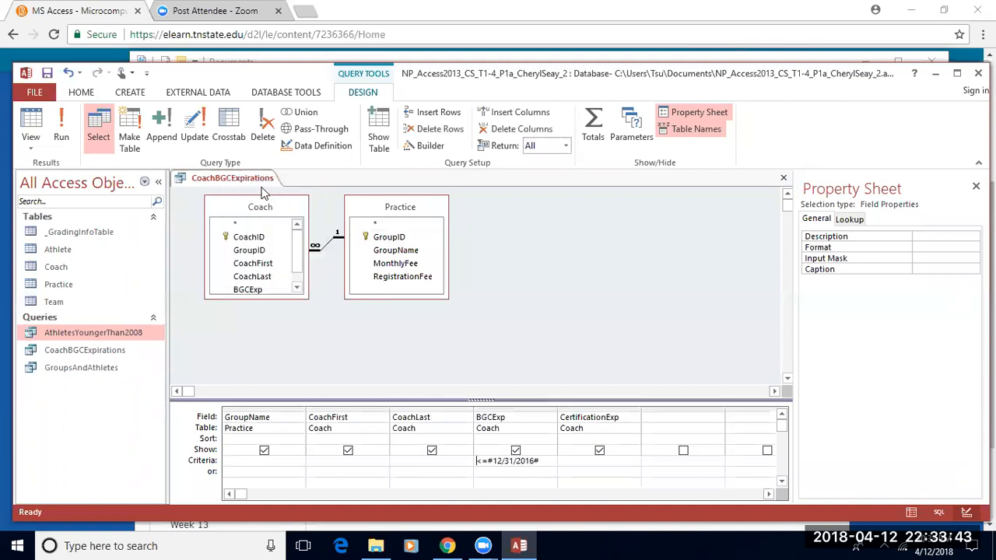
Step: Run the CoachBGCExpirations query to check its records, and close it
click(62, 130)
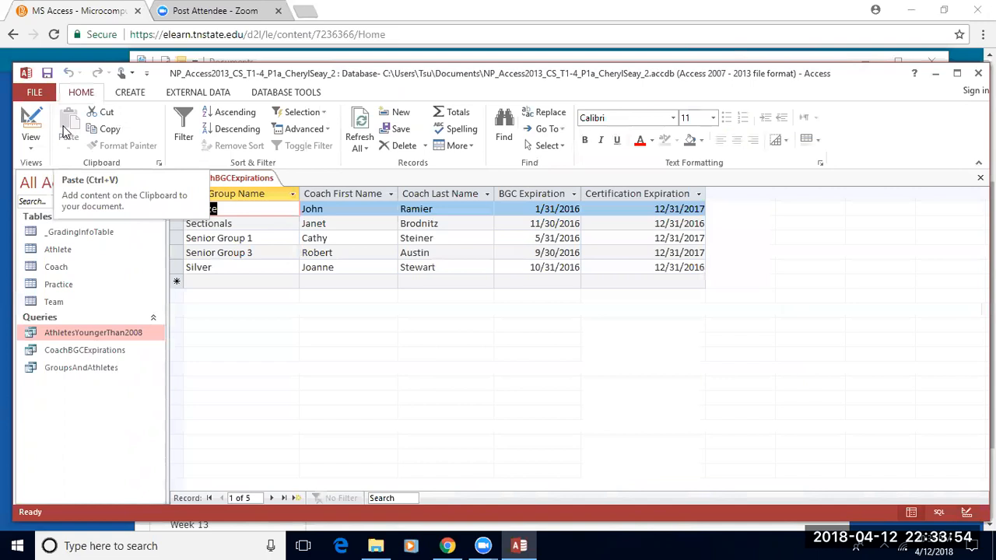
right_click(204, 179)
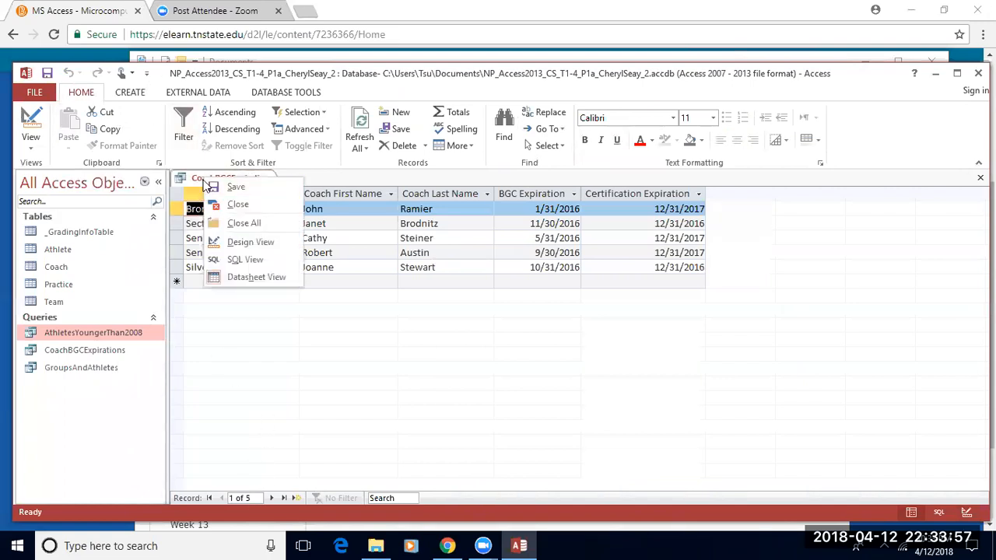
click(238, 206)
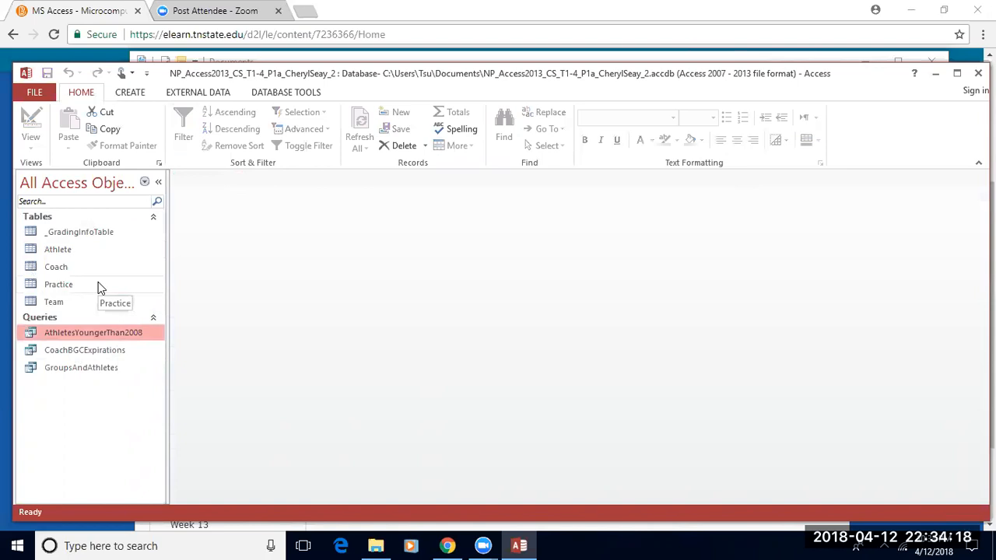
Step: Copy the CoachBGCExpirations query and paste the copy among the database objects
right_click(77, 356)
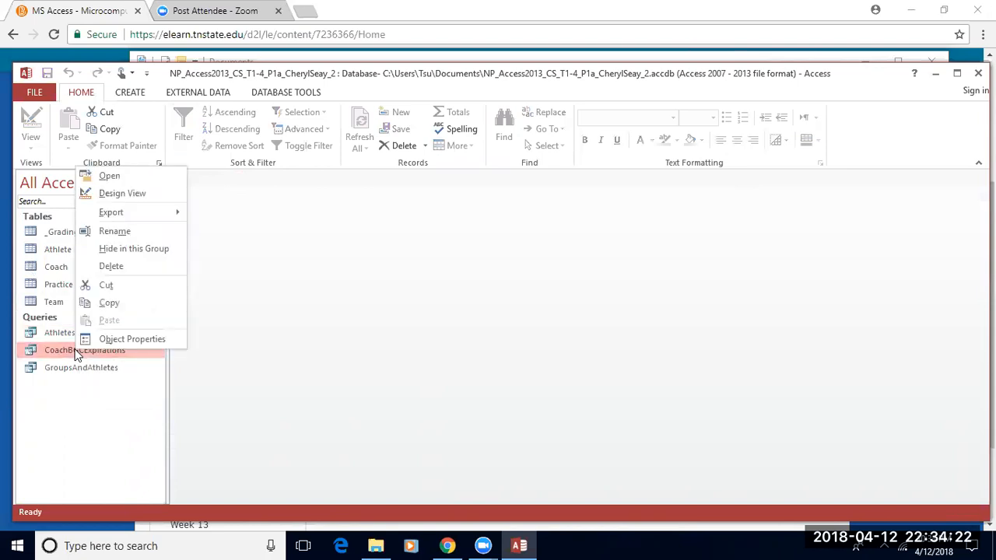
click(123, 305)
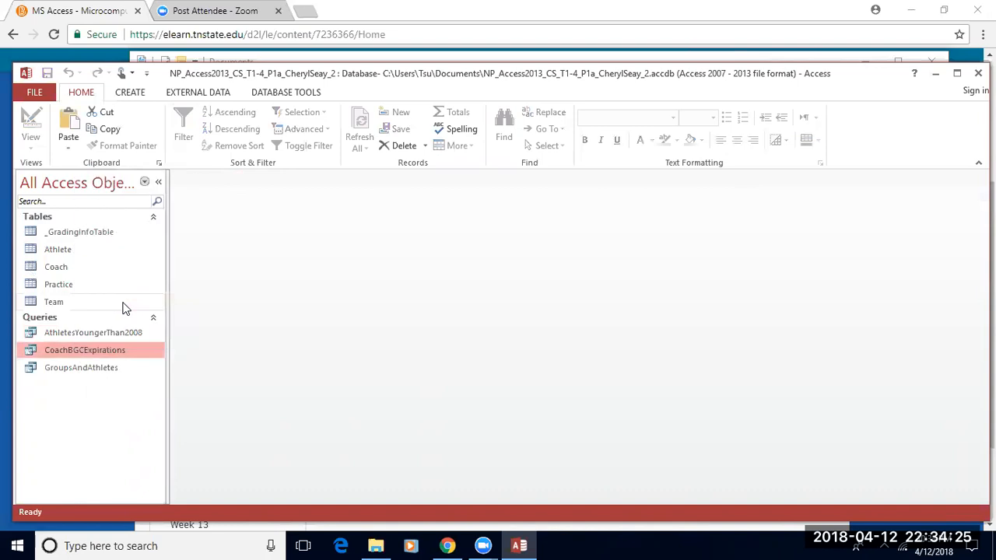
right_click(67, 427)
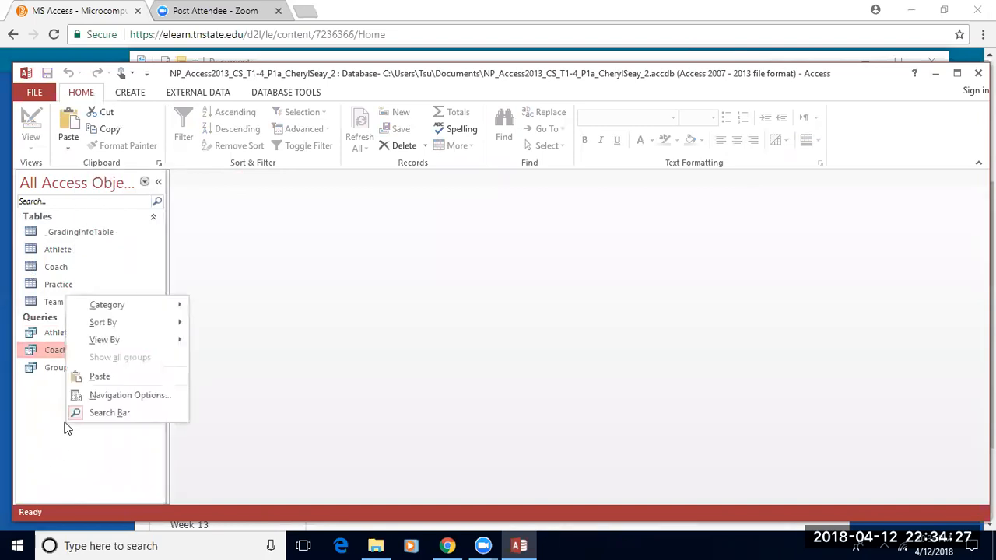
click(100, 376)
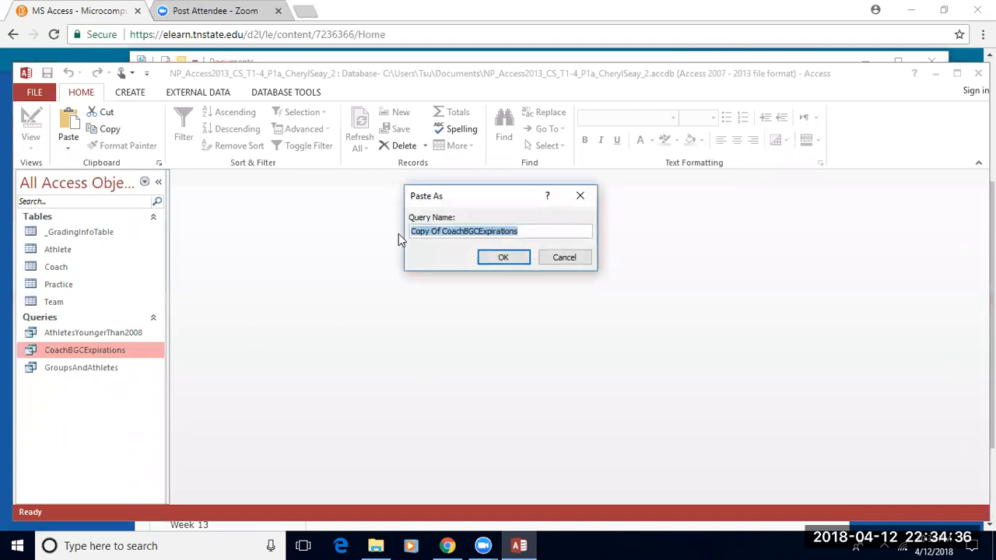
Step: Name the pasted query Coach2016CertificationExpirations
click(443, 231)
key(BackSpace)
key(BackSpace)
key(BackSpace)
key(BackSpace)
key(BackSpace)
key(BackSpace)
key(BackSpace)
key(BackSpace)
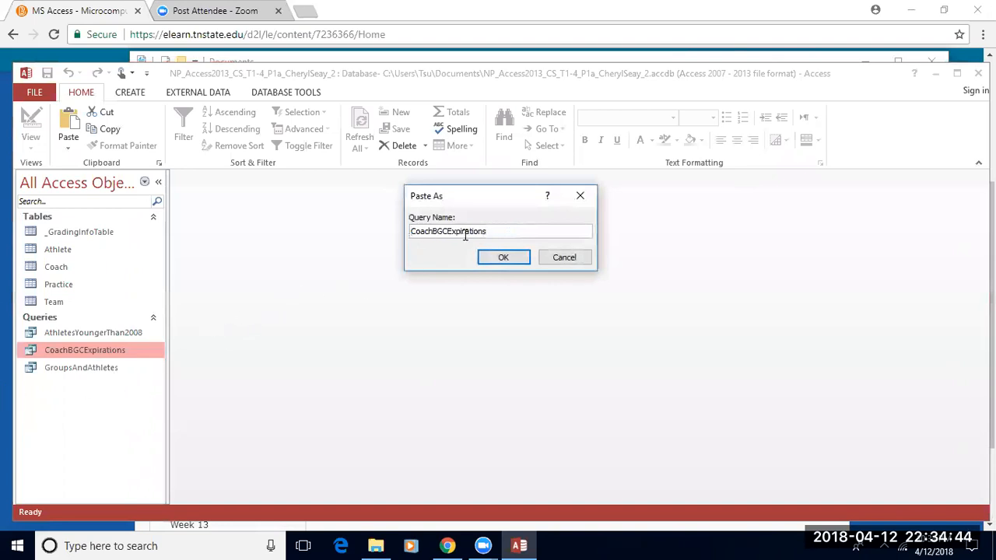
click(448, 230)
key(BackSpace)
key(BackSpace)
key(BackSpace)
text(2016)
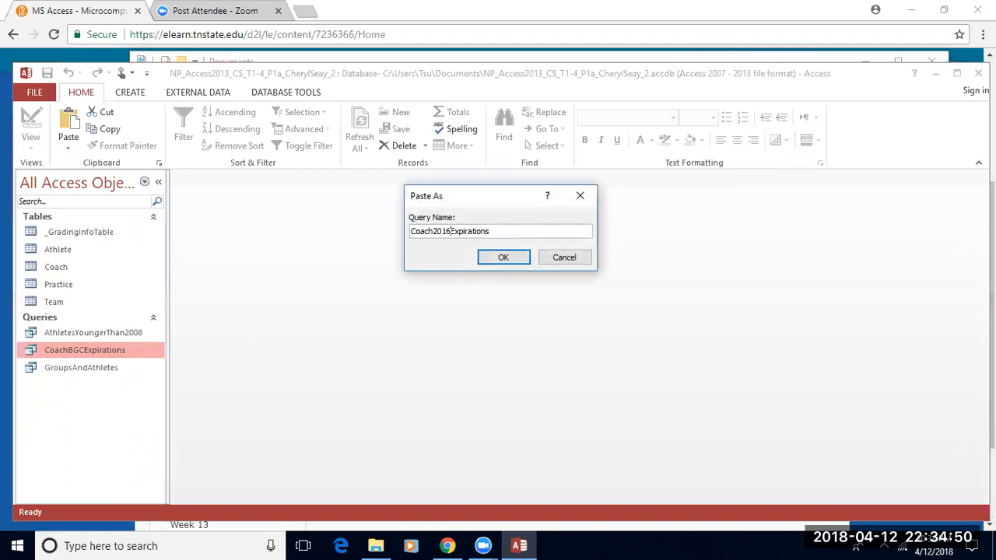
text(Certification)
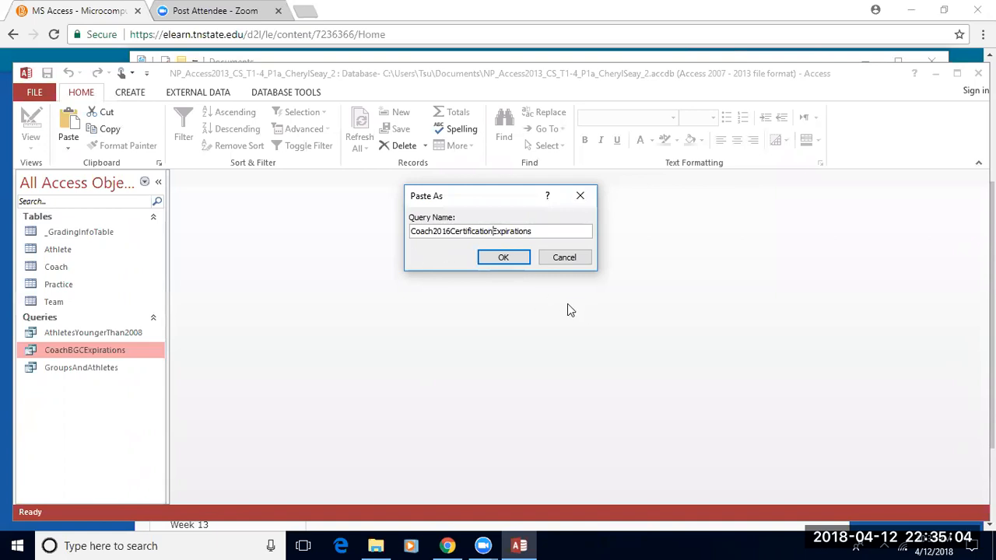
click(502, 258)
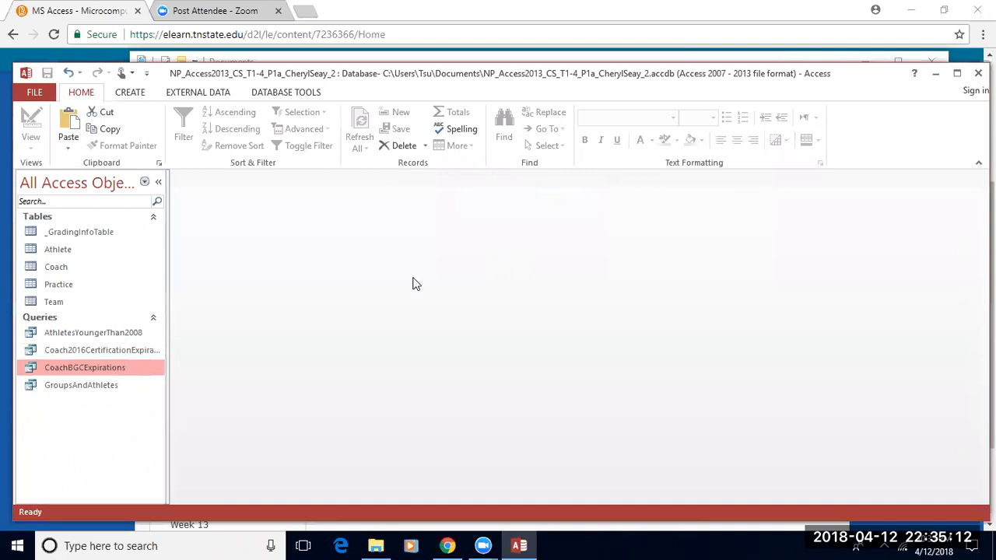
Step: In the design of Coach2016CertificationExpirations, set the CertificationExp criterion to <=12/31/2016 on the same row as BGCExp and save the query
double_click(119, 353)
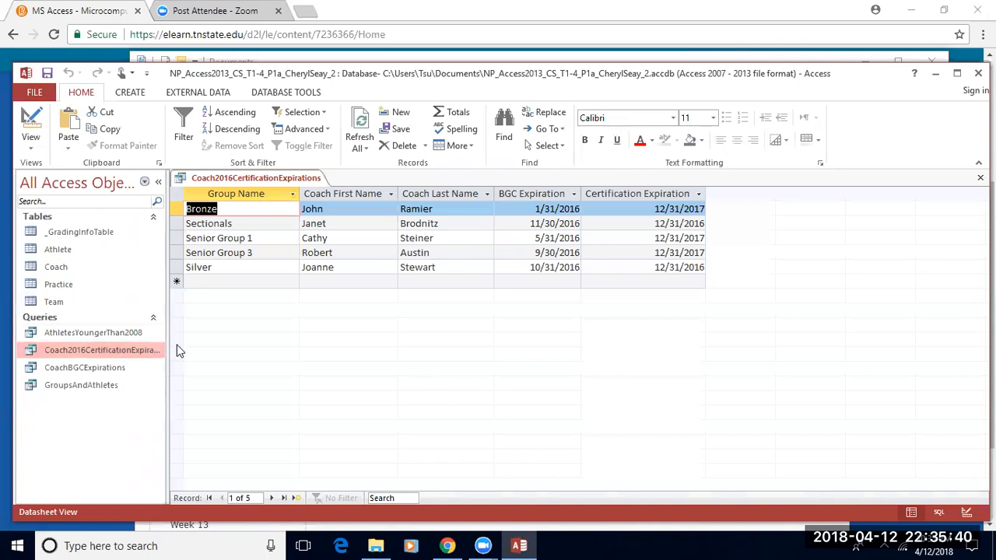
click(31, 147)
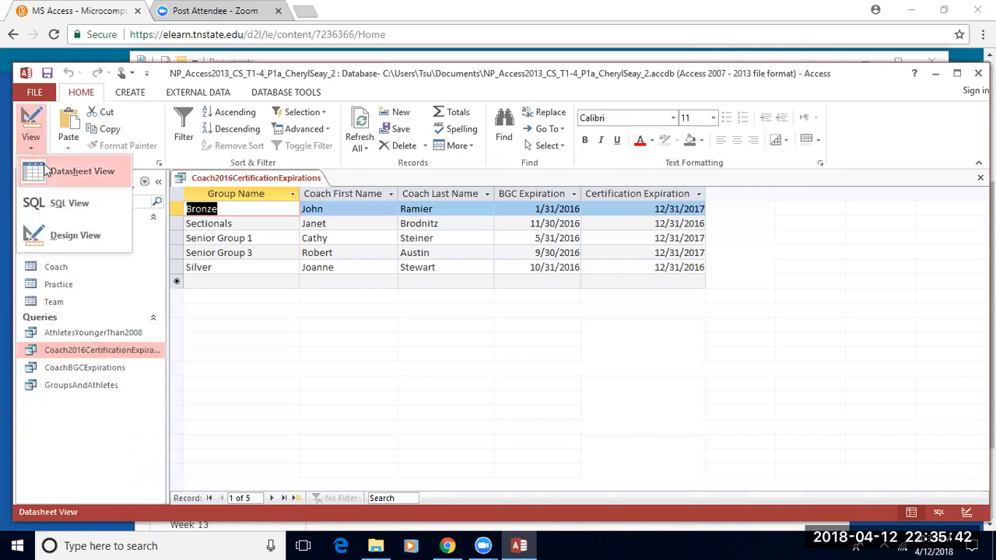
click(48, 239)
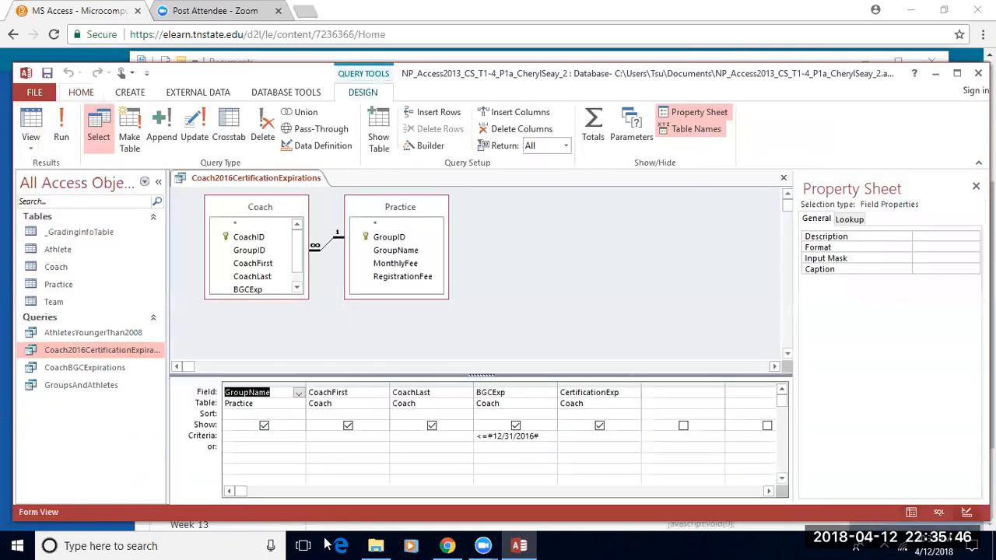
click(595, 437)
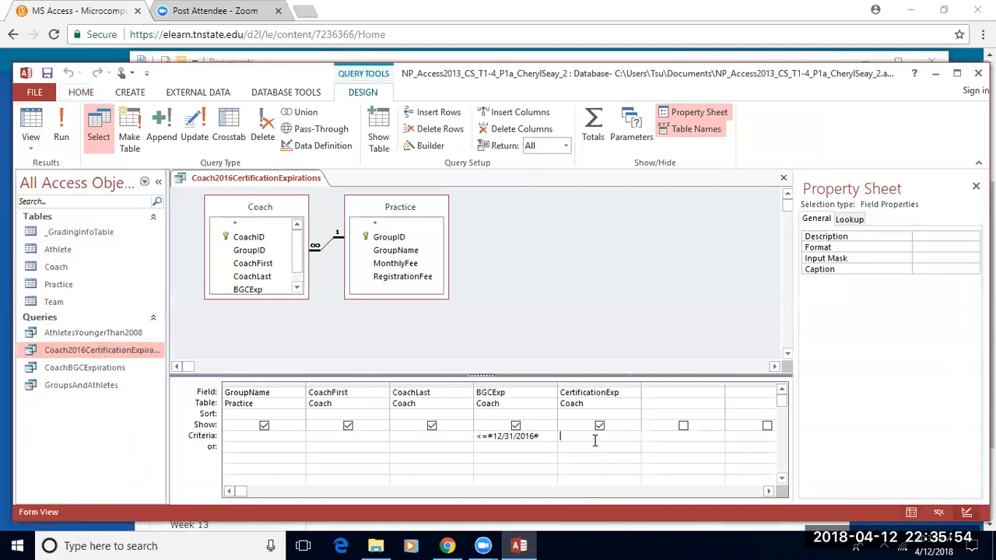
text(<=12/31/2016)
right_click(235, 178)
click(257, 188)
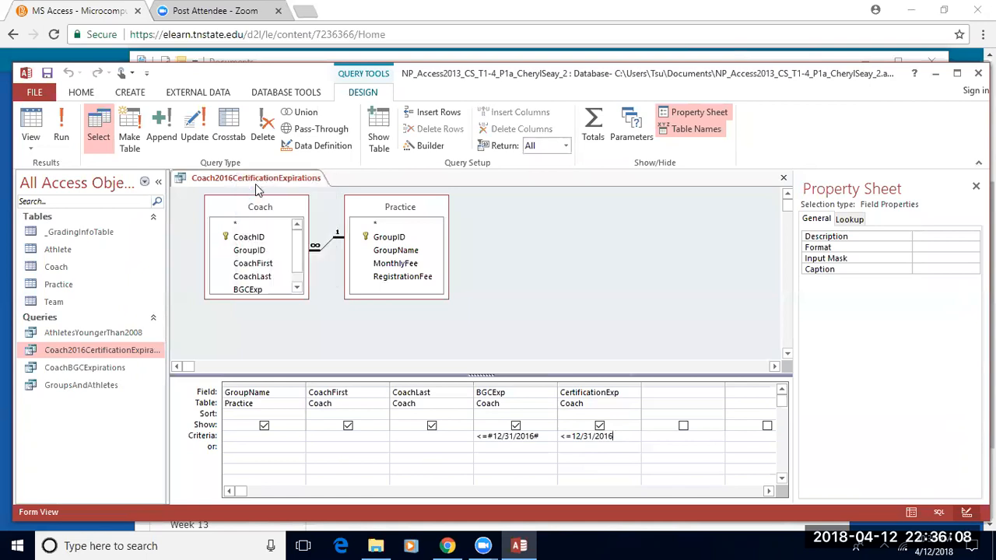
Step: Run the Coach2016CertificationExpirations query to check its records, save it and close it
click(61, 128)
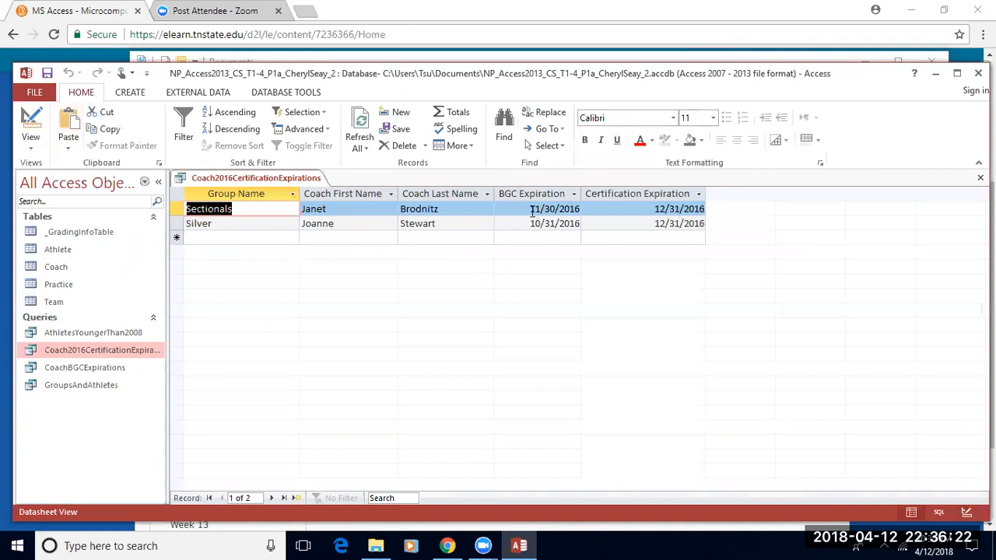
right_click(281, 186)
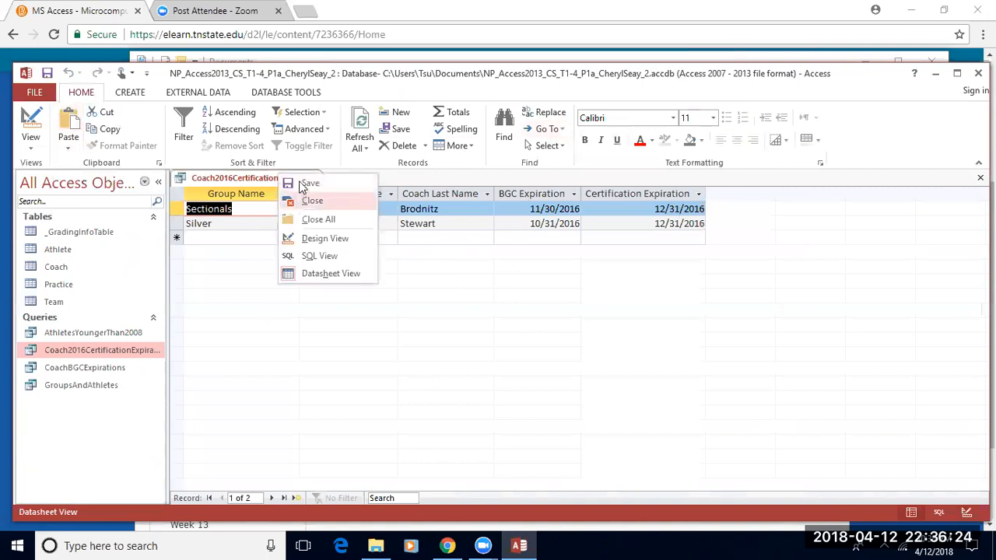
click(300, 183)
right_click(272, 181)
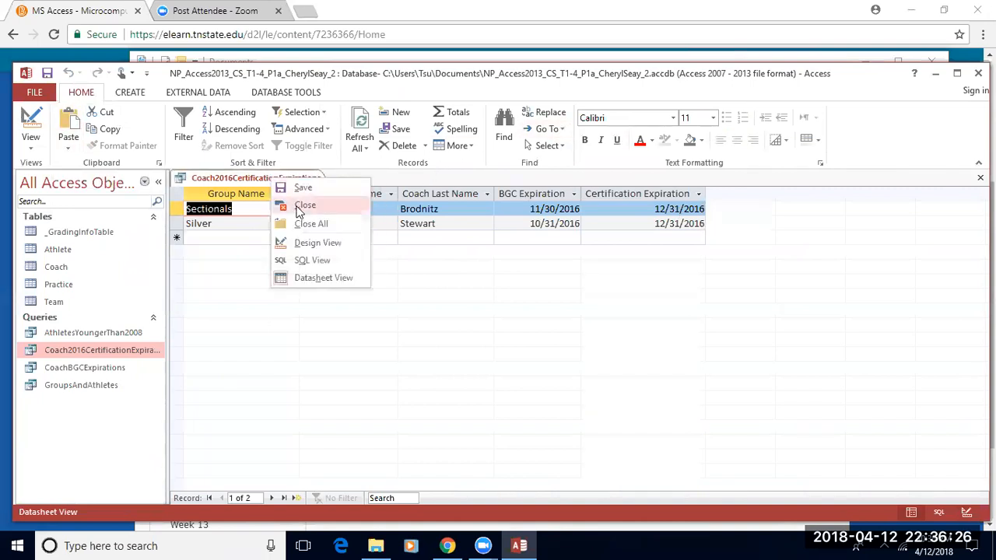
click(300, 210)
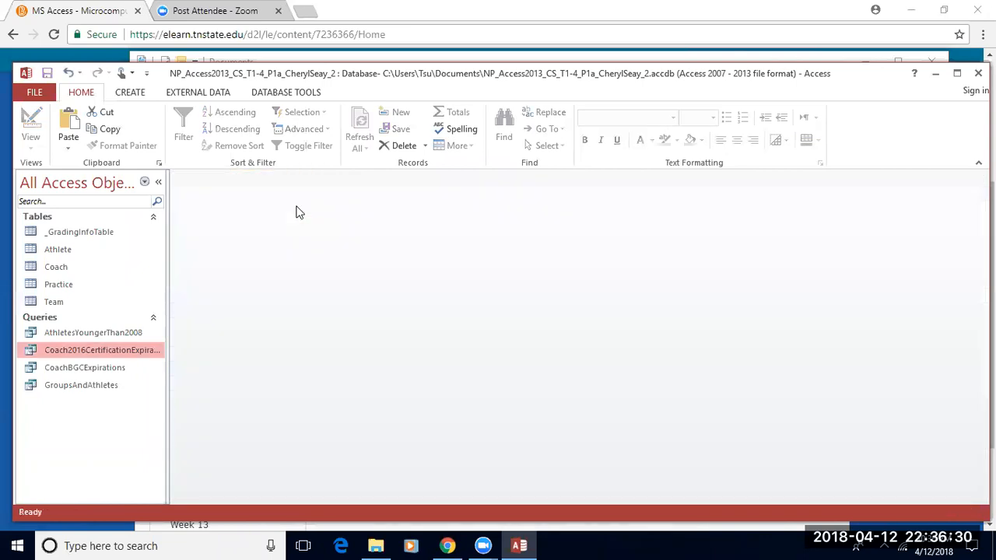
Step: Copy the Coach2016CertificationExpirations query and paste the copy among the database objects
right_click(86, 357)
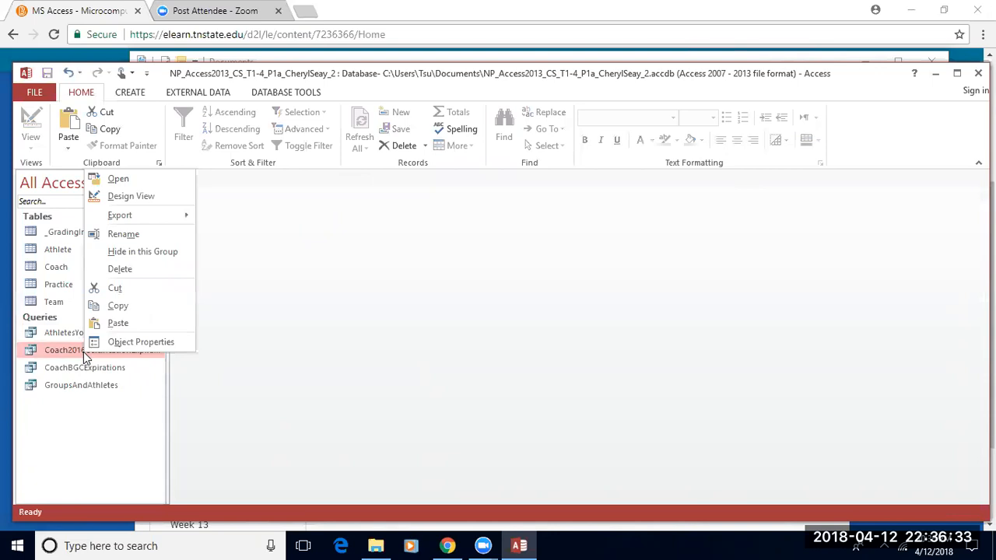
click(118, 305)
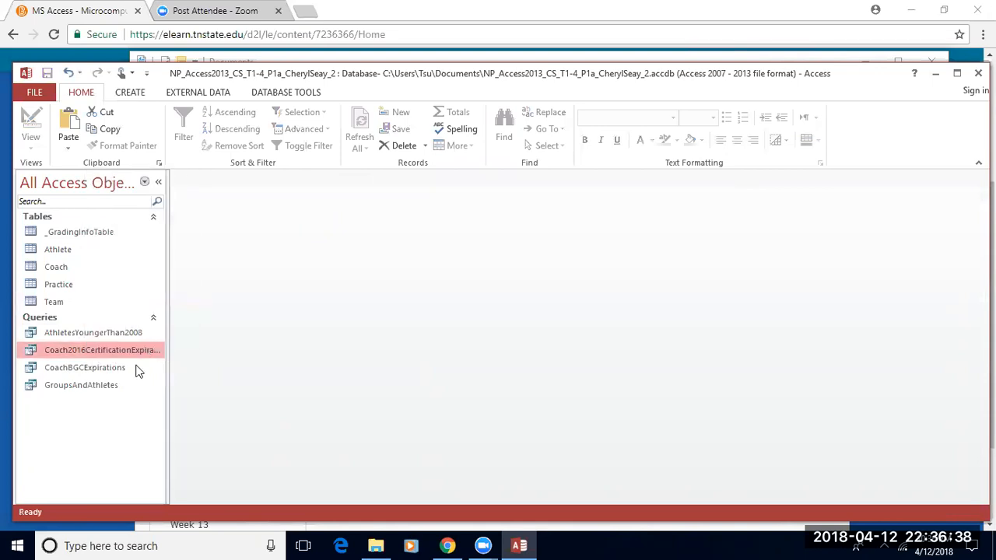
right_click(81, 439)
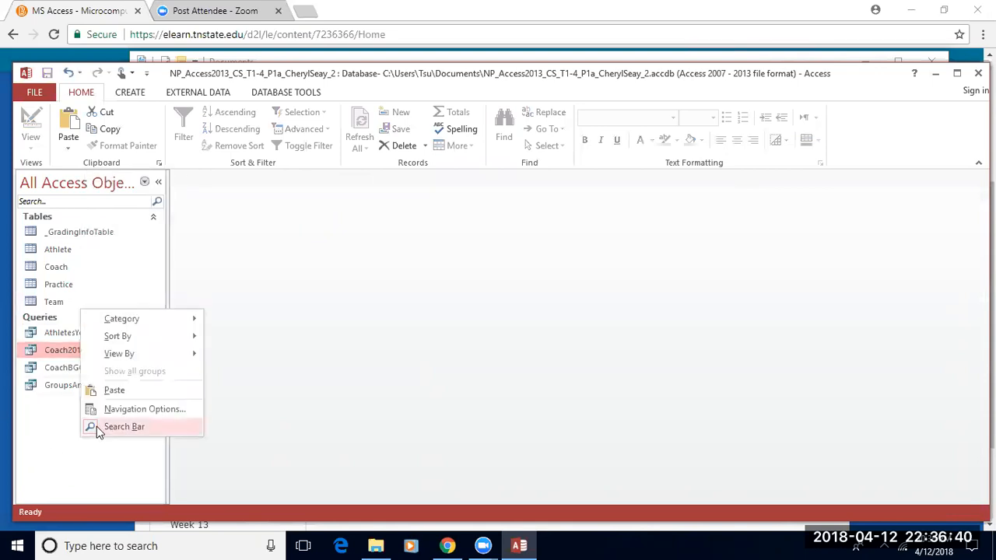
click(115, 390)
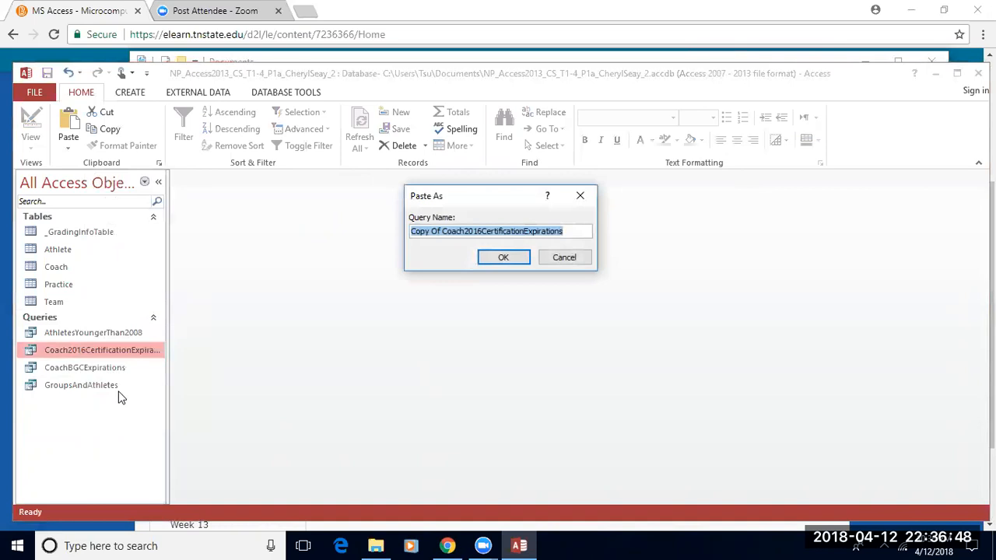
Step: Name the pasted query Coach2016BGCOrCertificationExpirations
click(438, 234)
key(BackSpace)
key(BackSpace)
key(BackSpace)
key(BackSpace)
key(BackSpace)
key(BackSpace)
key(BackSpace)
key(BackSpace)
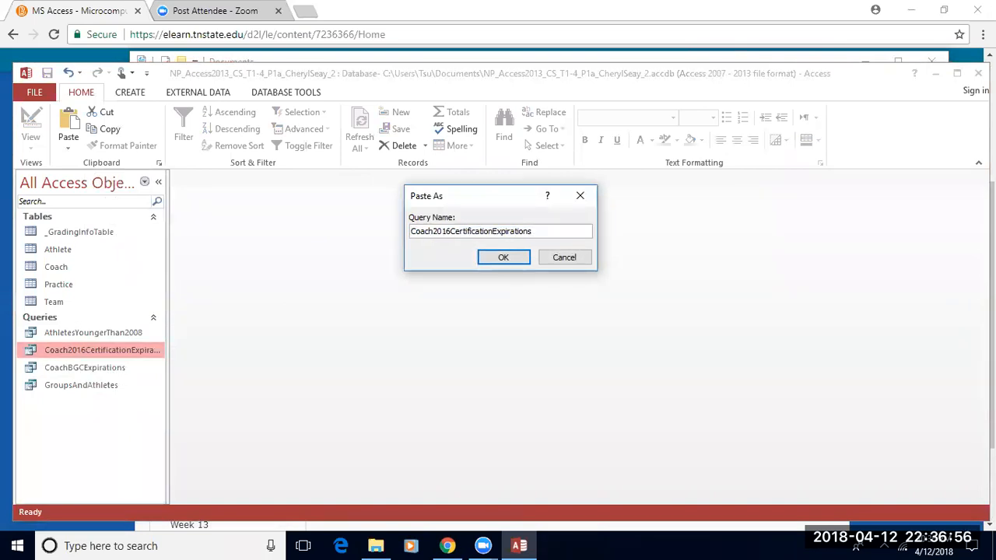
click(451, 231)
text(BGC)
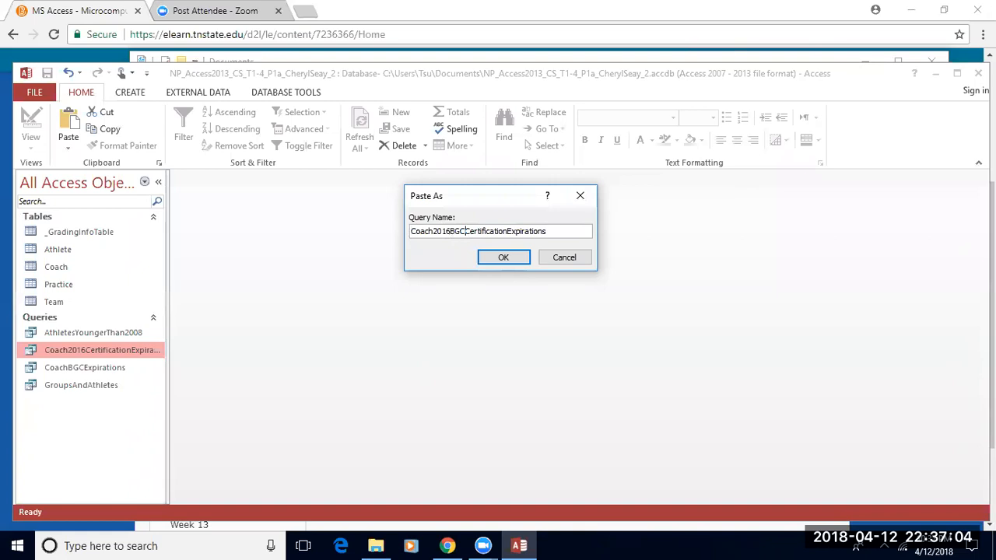
text(Or)
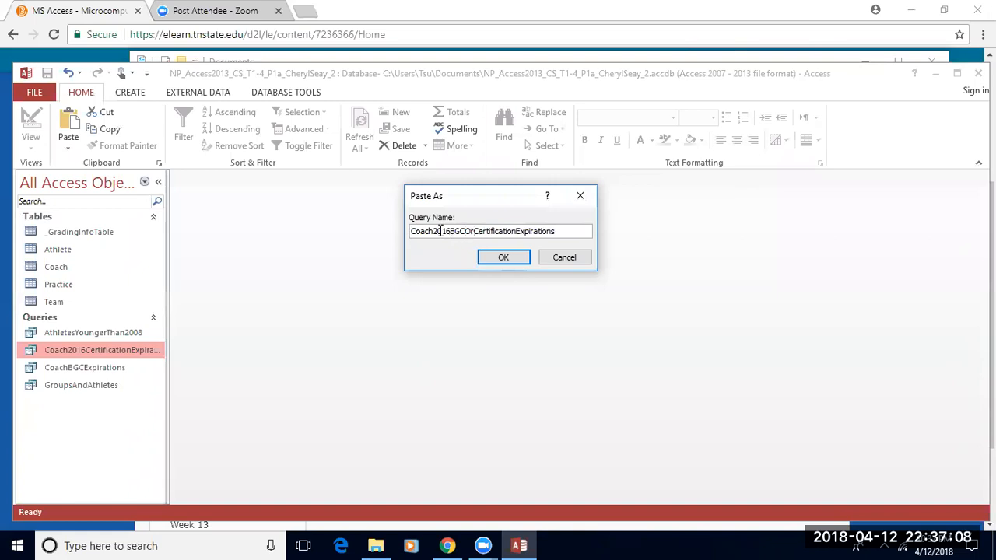
click(507, 258)
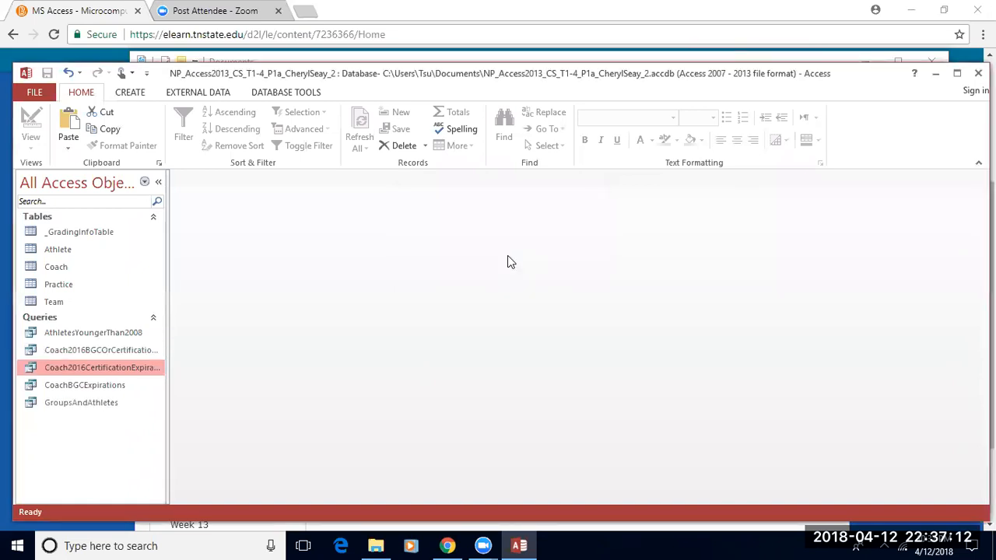
Step: Open the Coach2016BGCOrCertificationExpirations query in Design View and clear its CertificationExp criterion
click(99, 351)
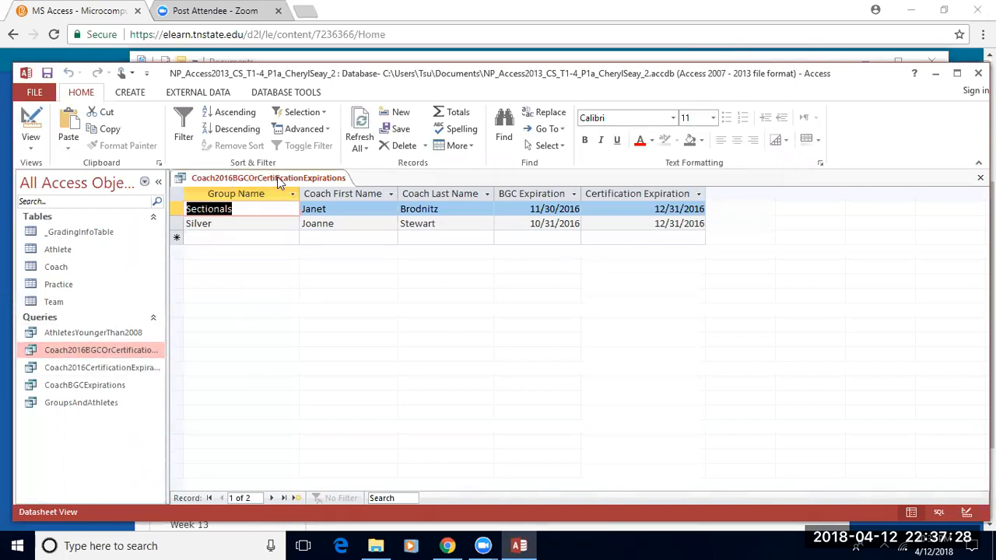
click(32, 142)
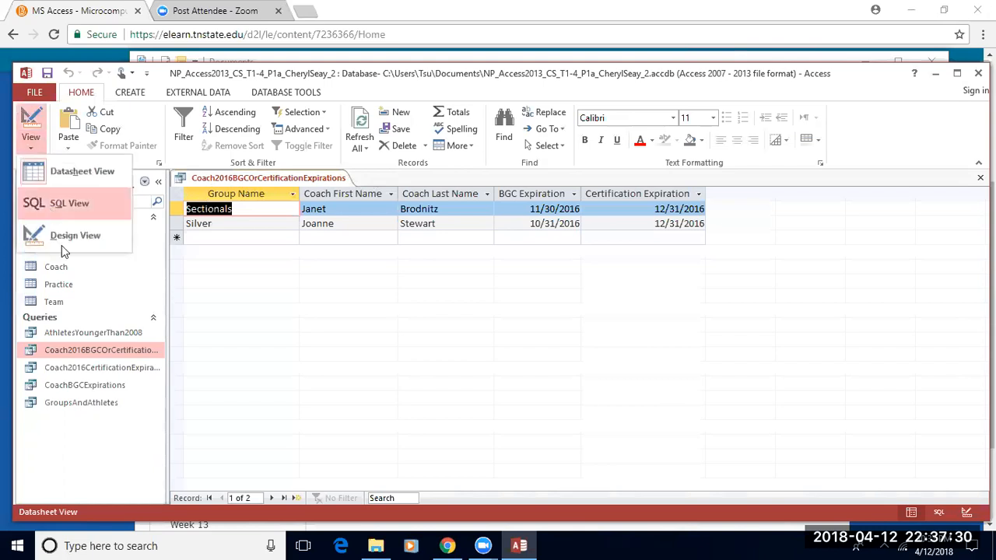
click(74, 237)
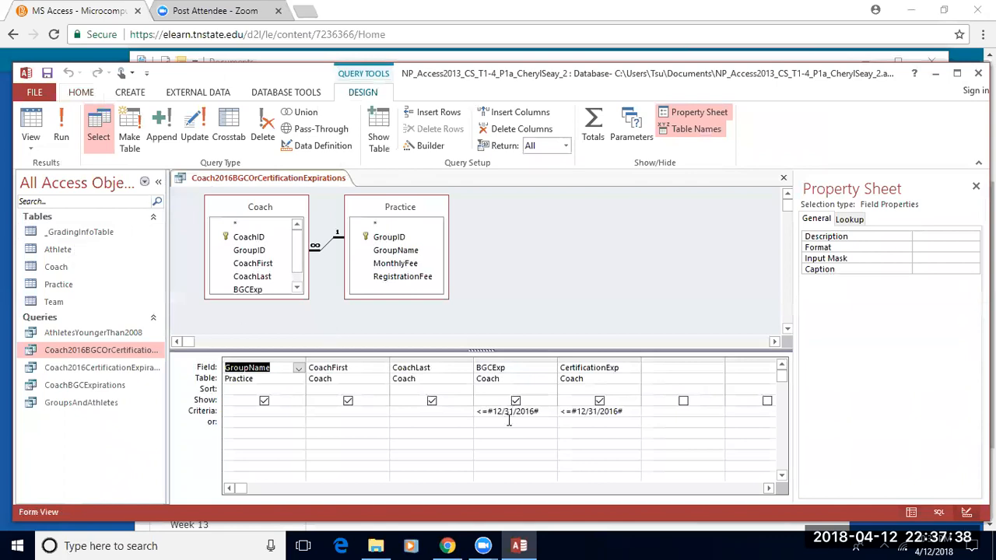
click(628, 409)
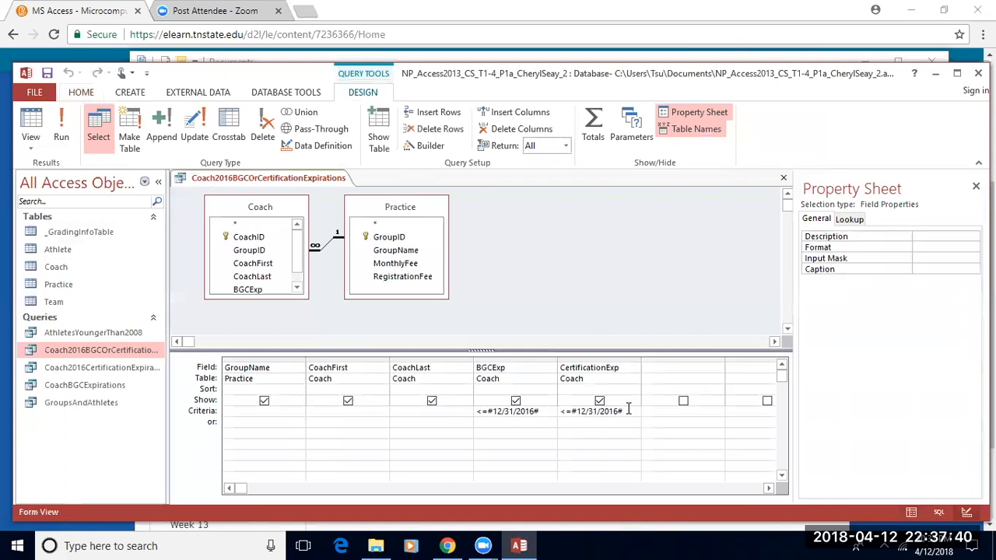
key(BackSpace)
key(BackSpace)
key(BackSpace)
key(BackSpace)
key(BackSpace)
key(BackSpace)
key(BackSpace)
key(BackSpace)
key(BackSpace)
key(BackSpace)
key(BackSpace)
key(BackSpace)
key(BackSpace)
key(BackSpace)
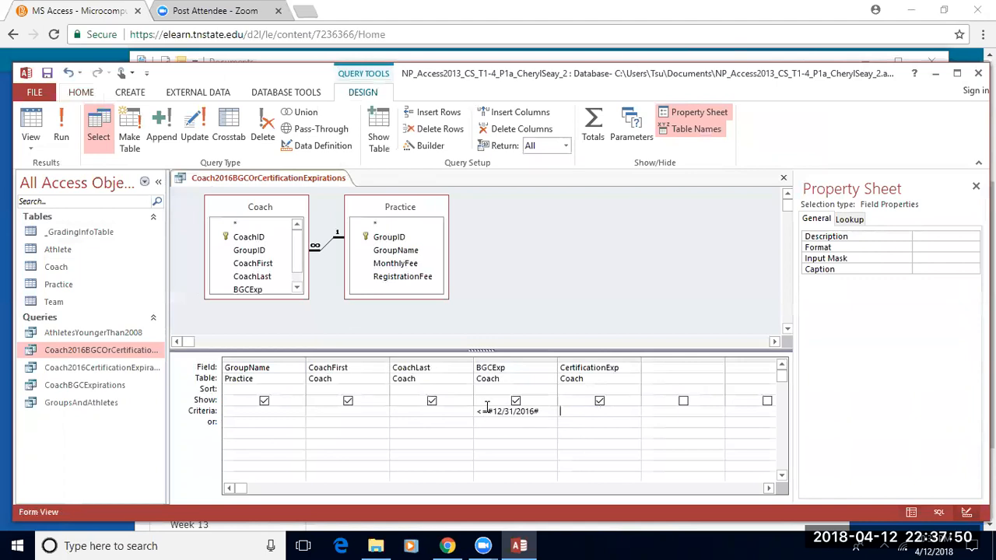
Step: Set <=12/31/2016 as an alternative (or) criterion for CertificationExp and save the query
click(573, 422)
text(<=12/31/)
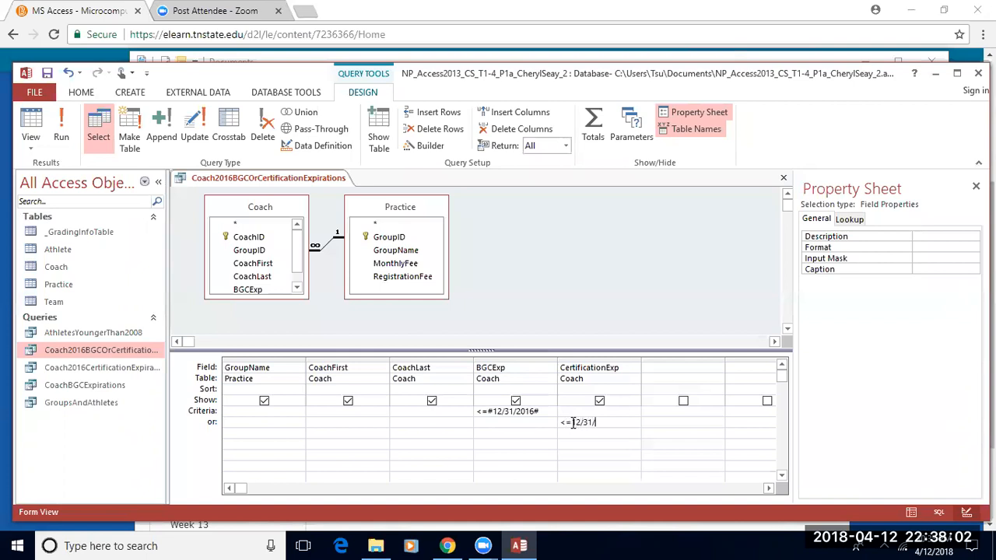
text(2016)
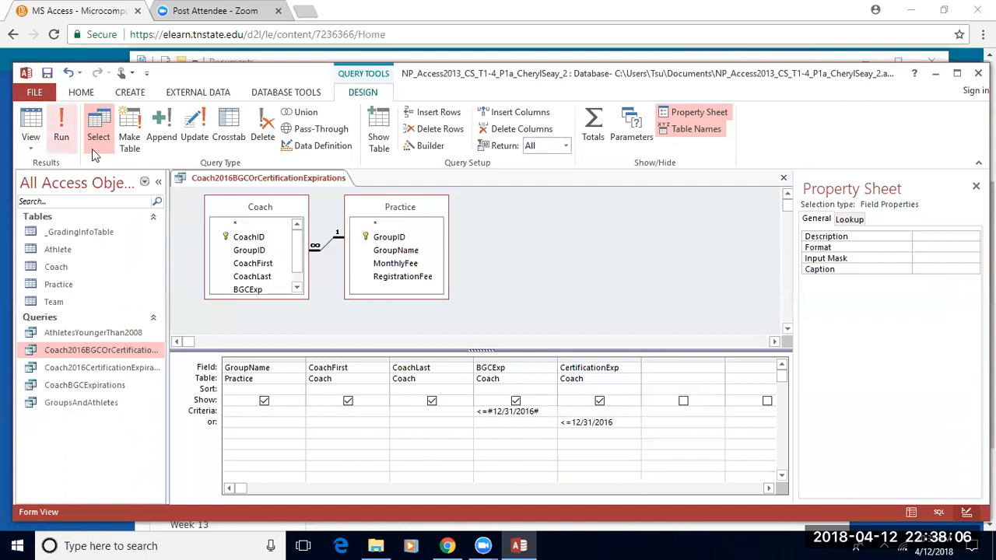
right_click(227, 177)
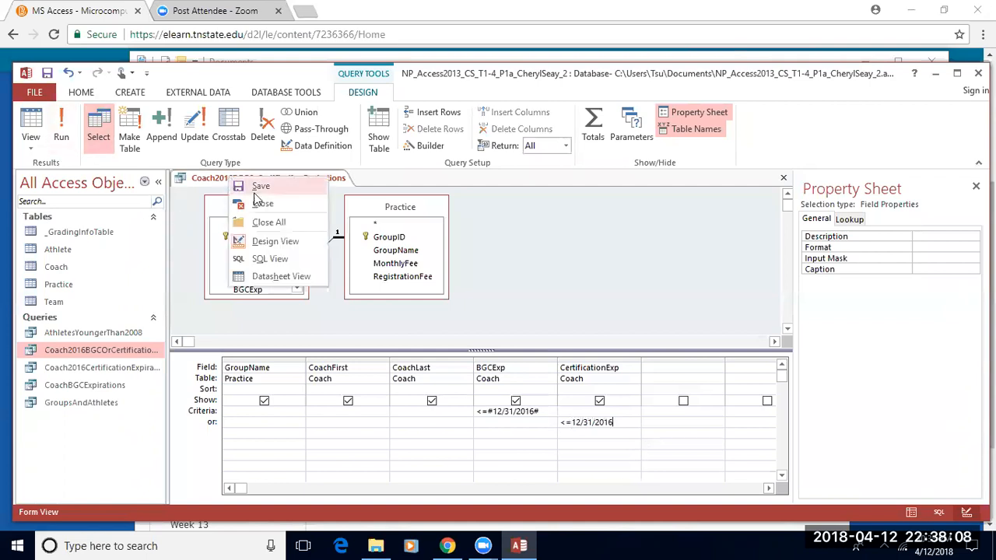
click(259, 190)
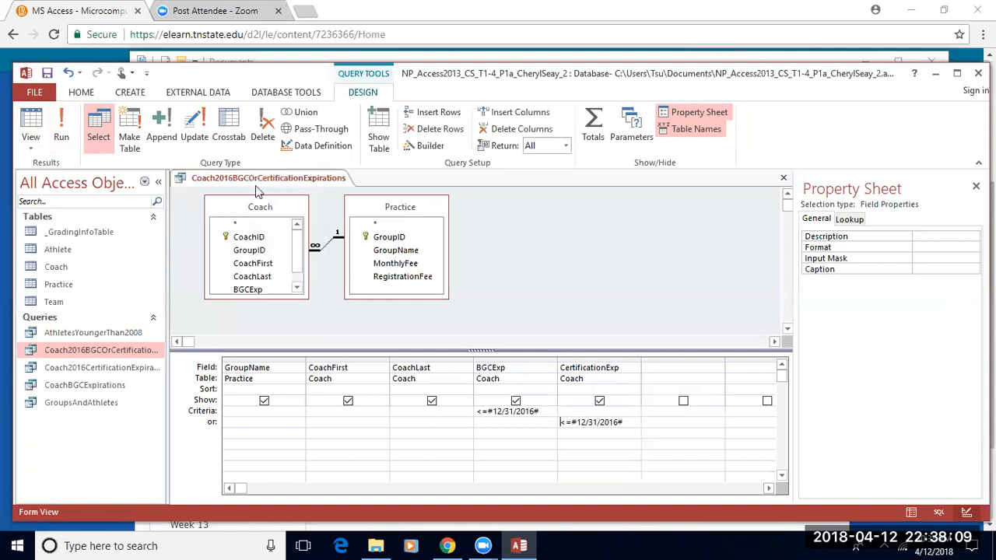
Step: Run the Coach2016BGCOrCertificationExpirations query to check its records, save it and close it
click(62, 127)
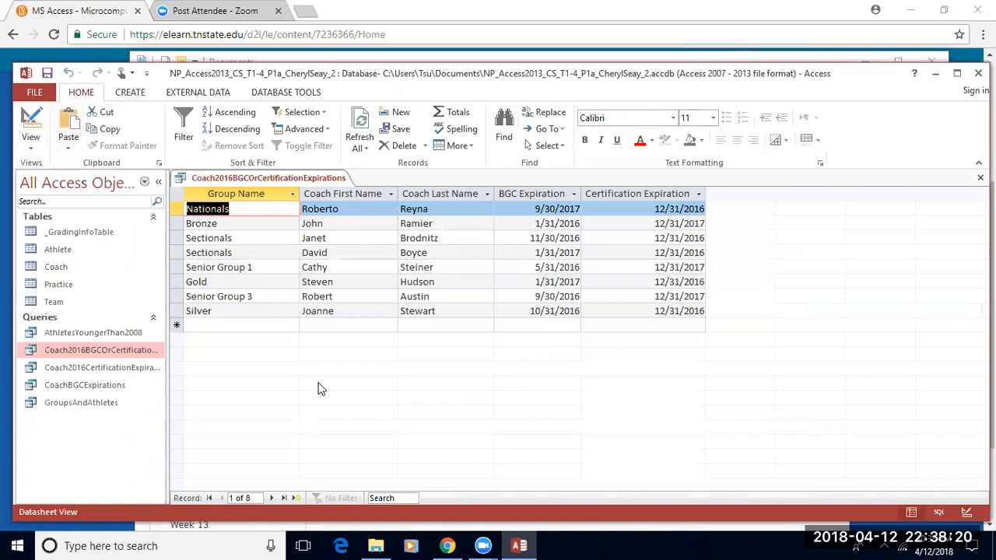
right_click(204, 179)
click(236, 186)
right_click(237, 180)
click(255, 203)
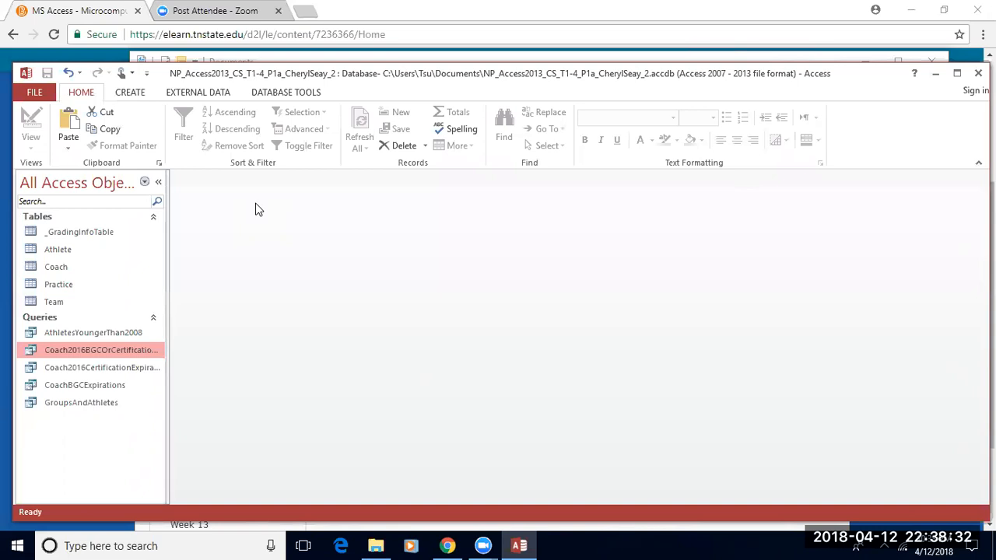
Step: Create a new query in Design View based on the Athlete and Practice tables
click(125, 94)
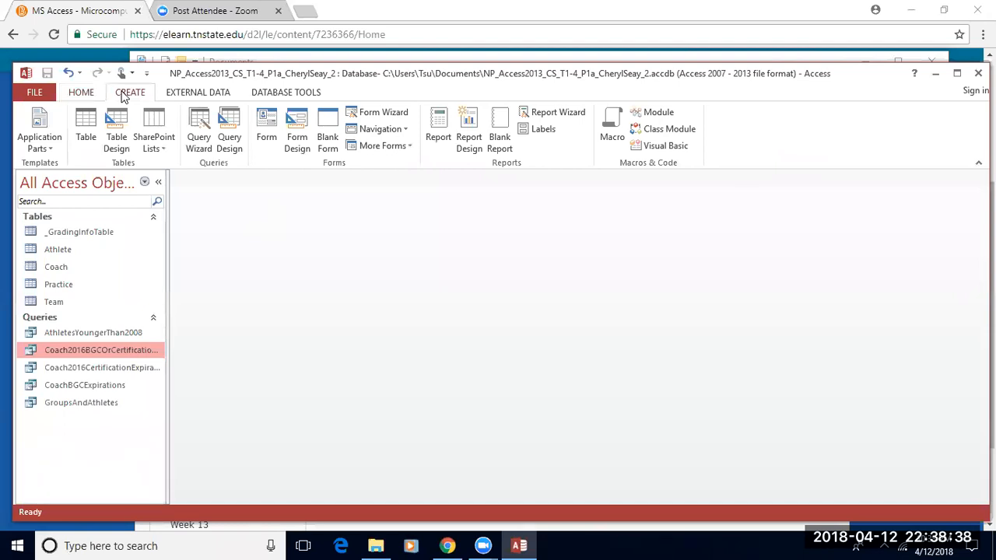
click(230, 129)
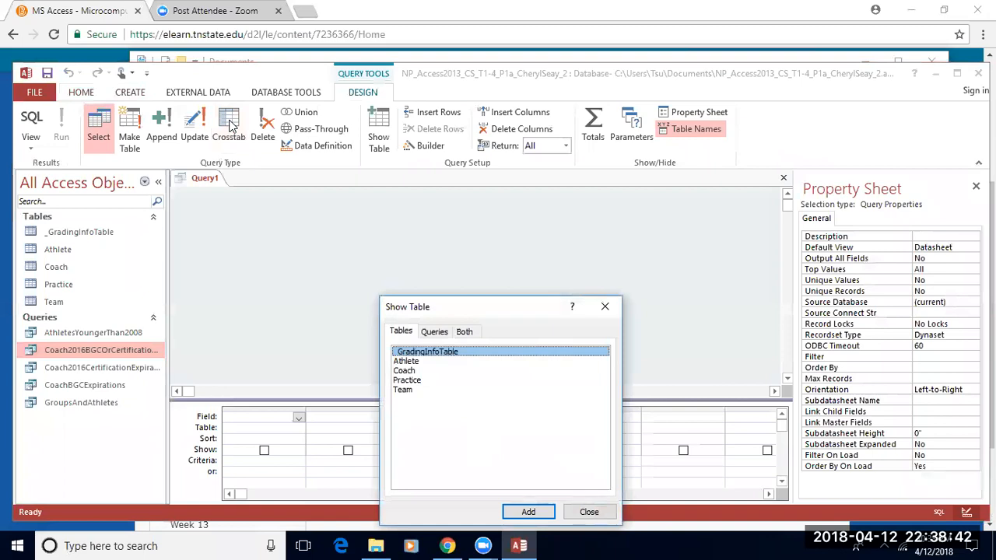
click(428, 361)
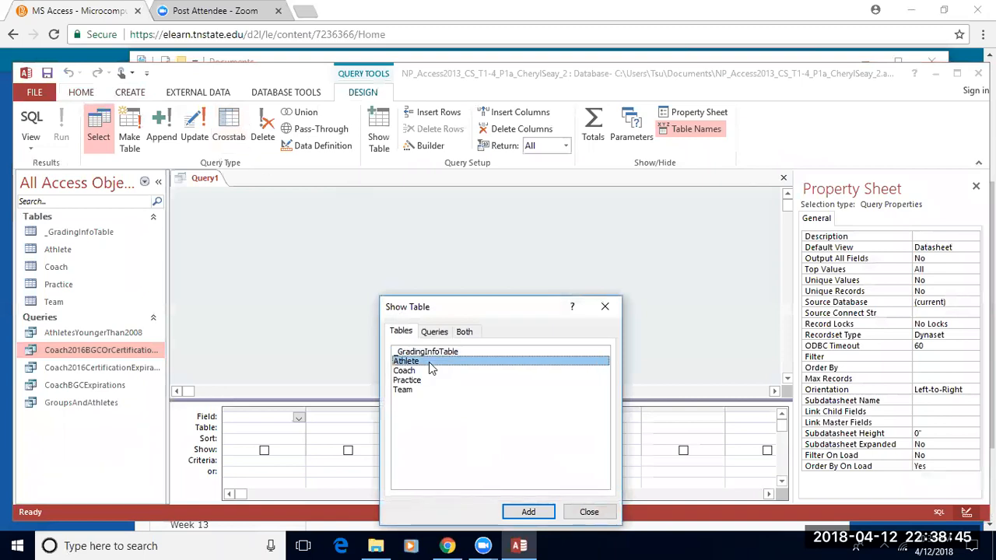
click(527, 511)
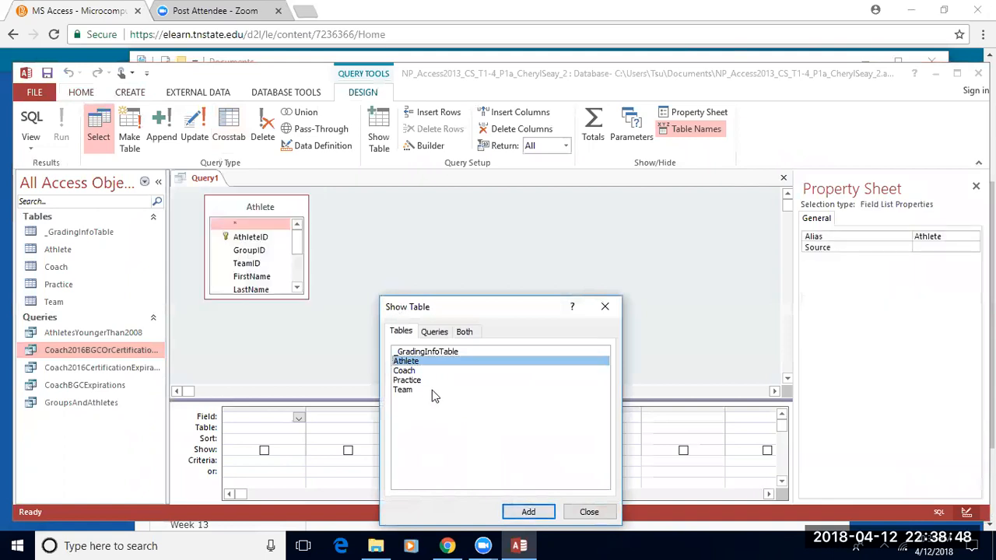
click(412, 380)
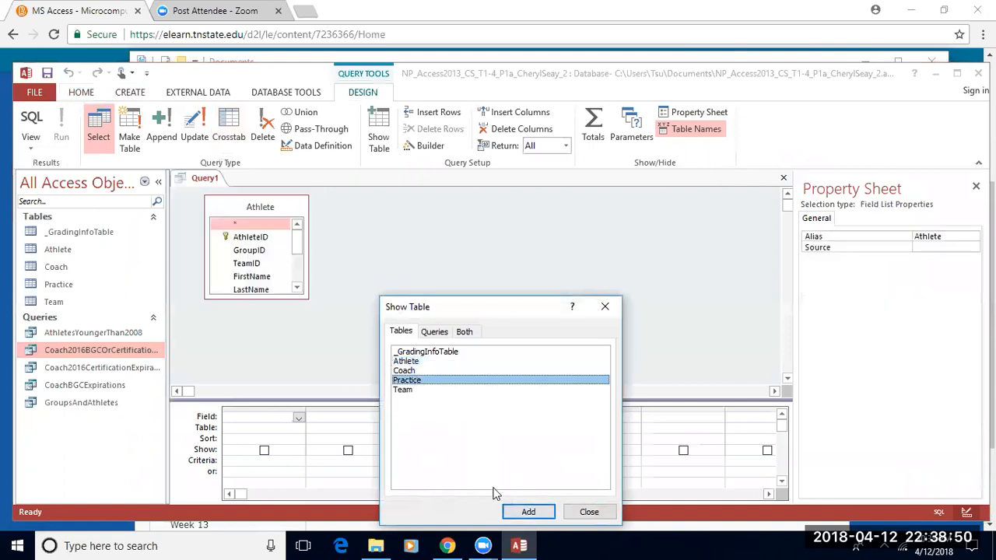
click(527, 512)
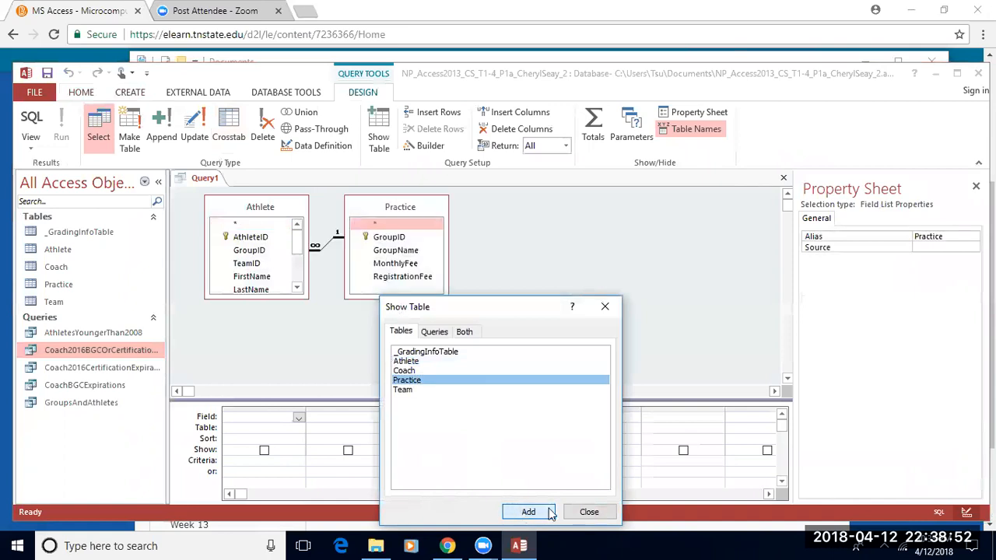
click(606, 515)
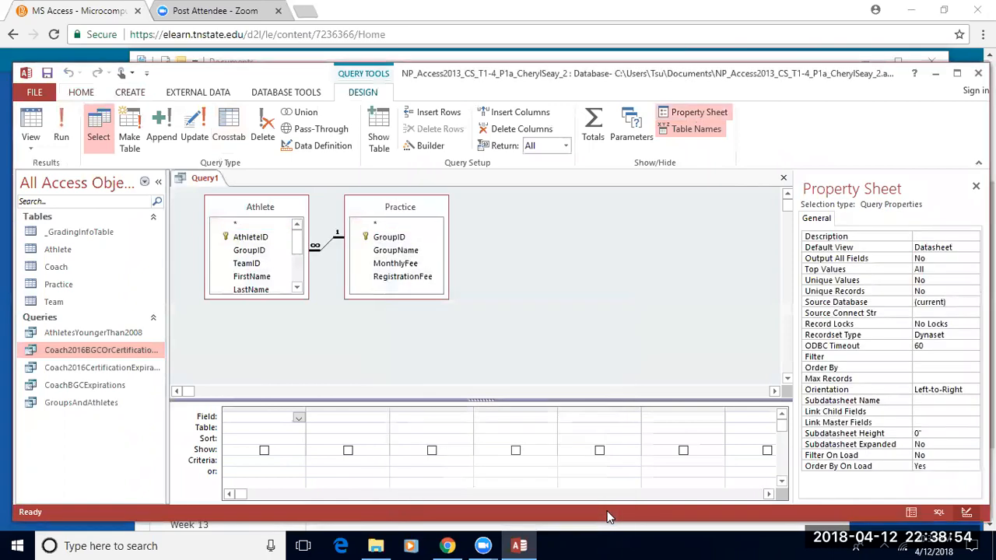
Step: Add GroupName from Practice, FirstName and LastName from Athlete, and MonthlyFee from Practice to the query grid, in that order
click(299, 420)
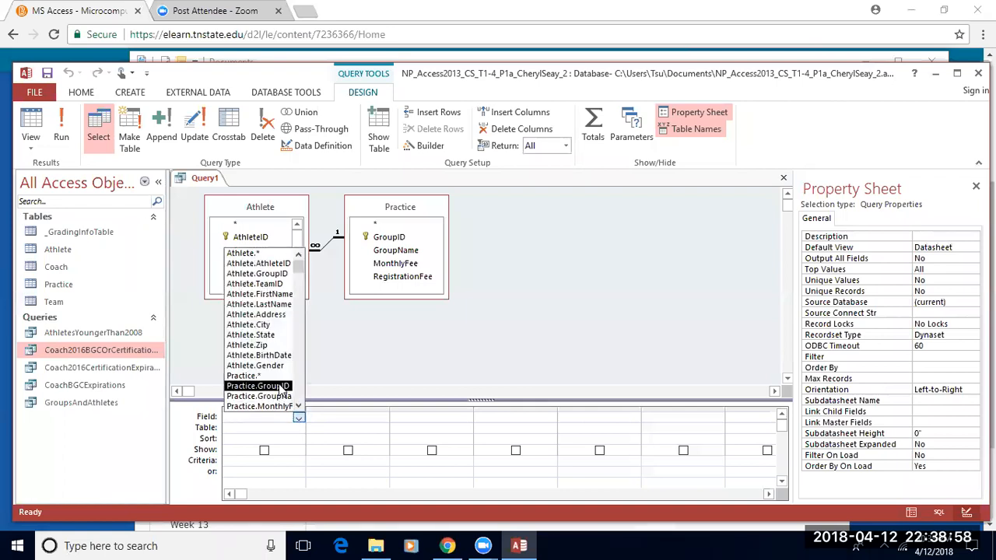
click(274, 397)
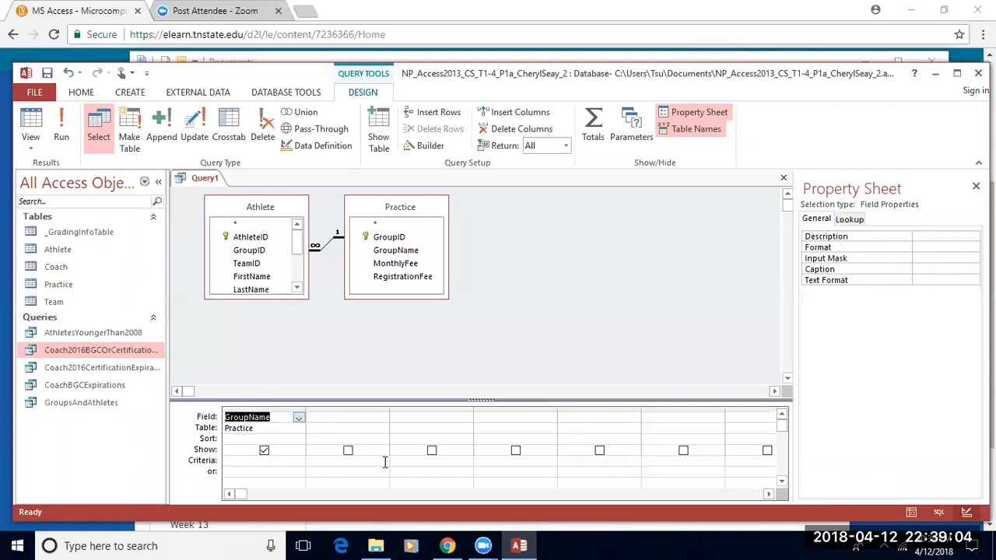
click(369, 419)
click(382, 418)
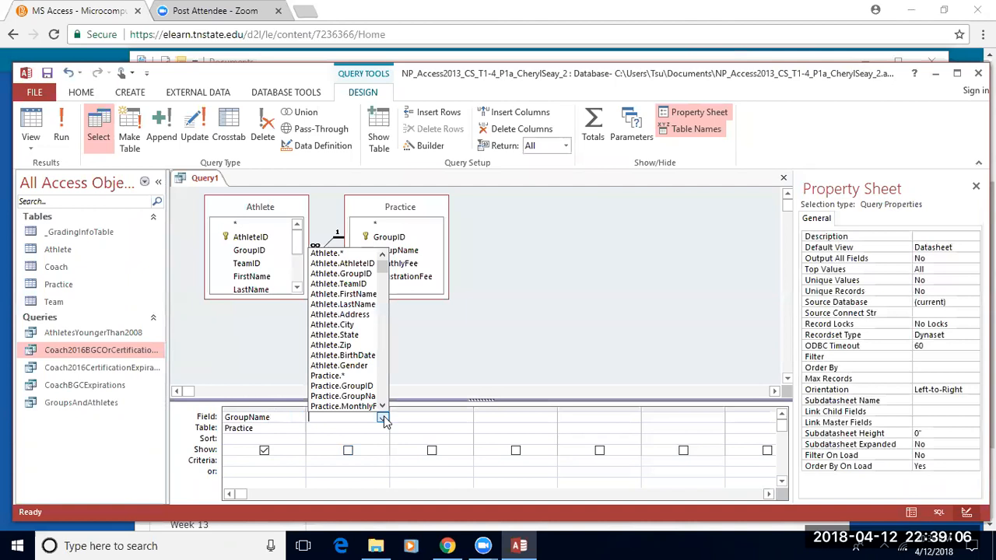
click(354, 296)
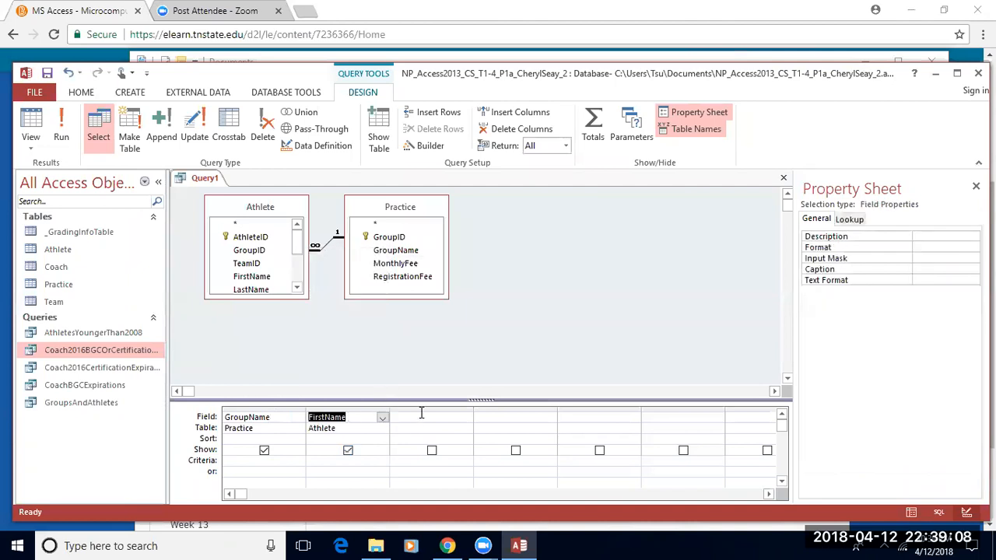
click(419, 416)
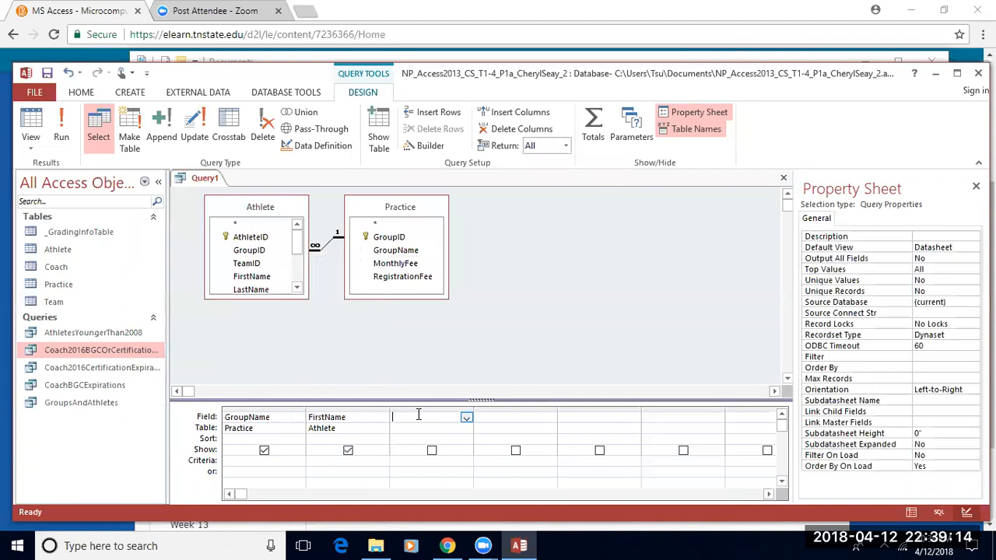
click(466, 418)
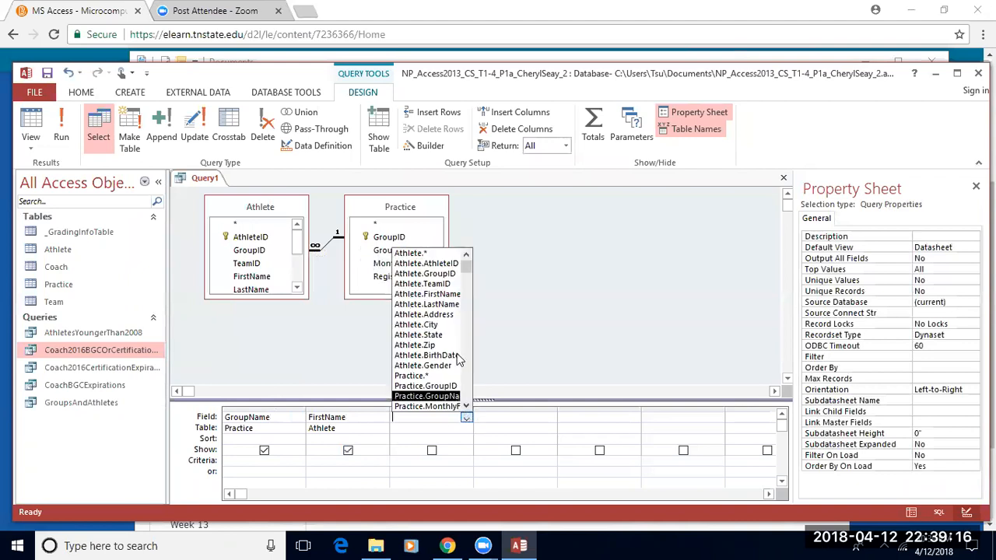
click(426, 304)
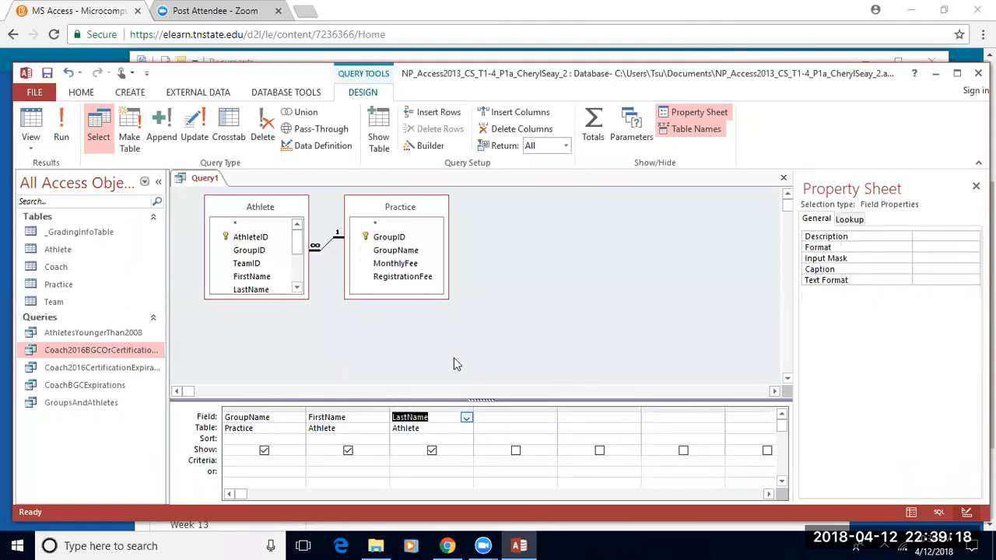
click(507, 417)
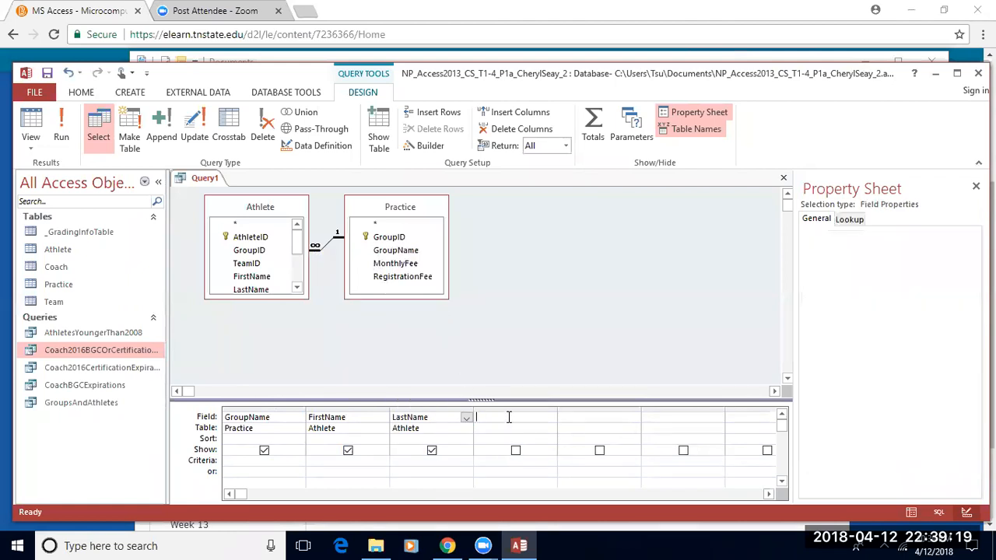
click(550, 418)
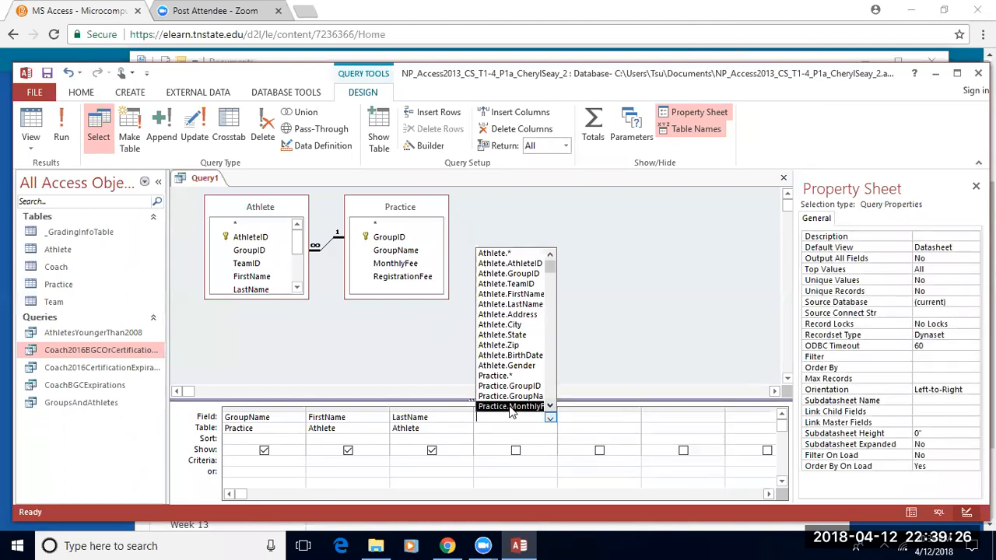
click(537, 406)
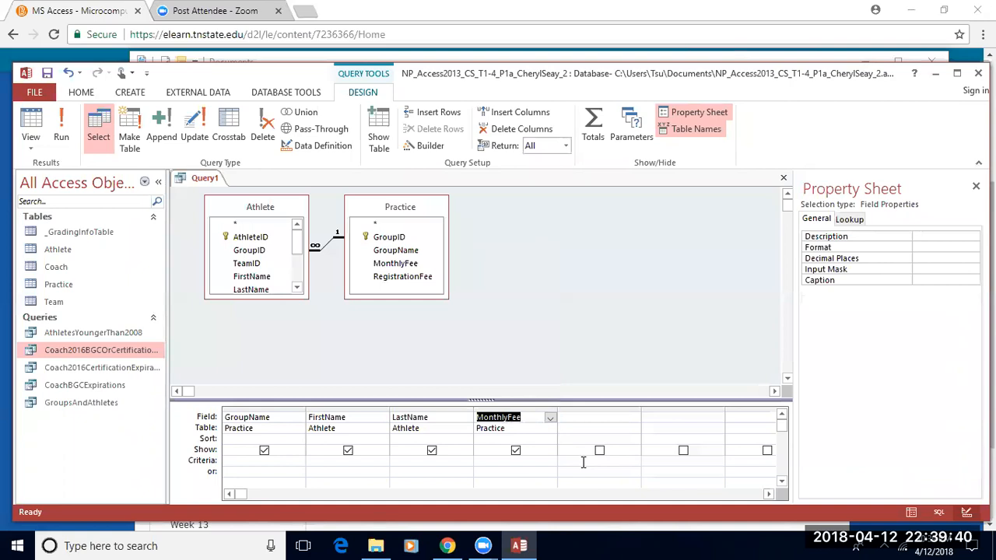
Step: Save the new query as AnnualDuesbyAthlete
right_click(192, 178)
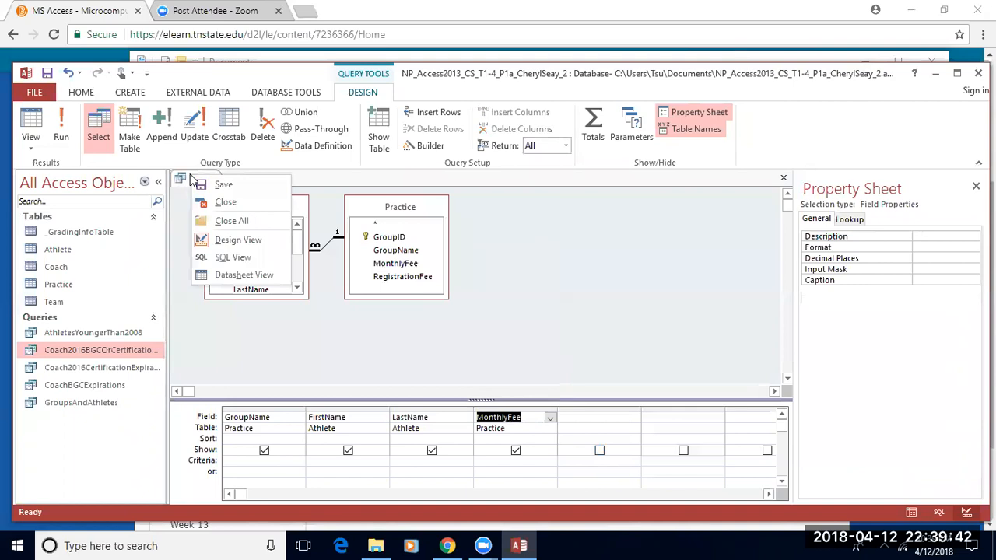
click(225, 184)
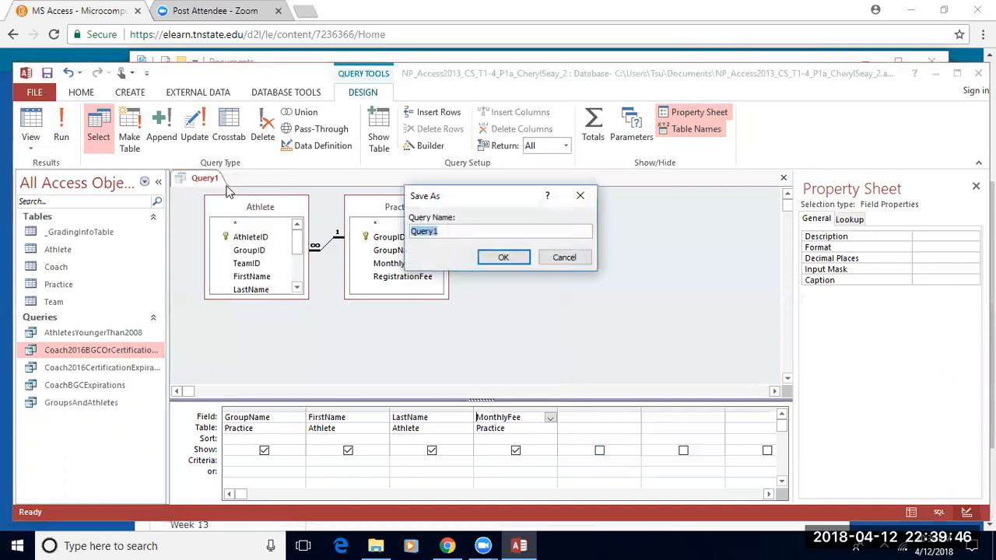
text(AnnualDeue)
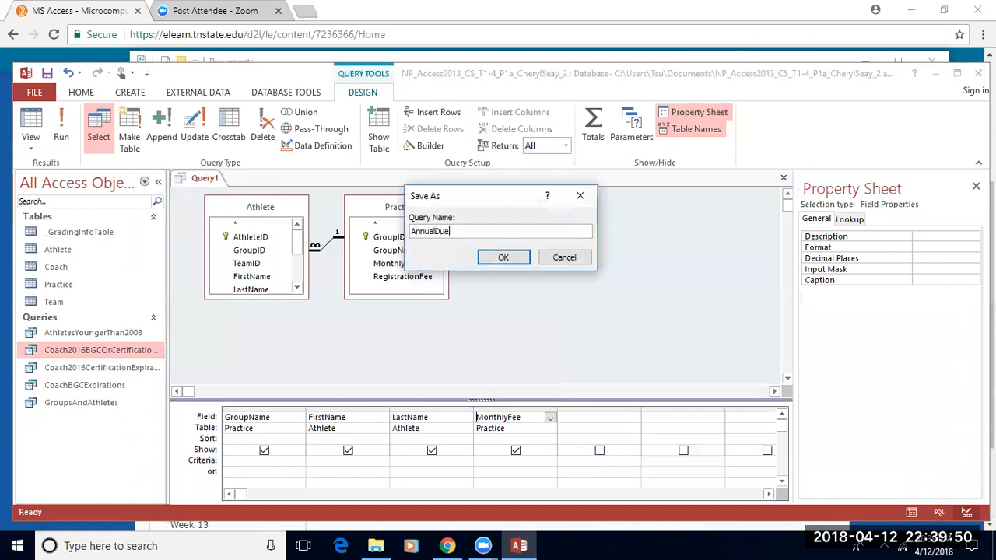
text(sbyAthelete)
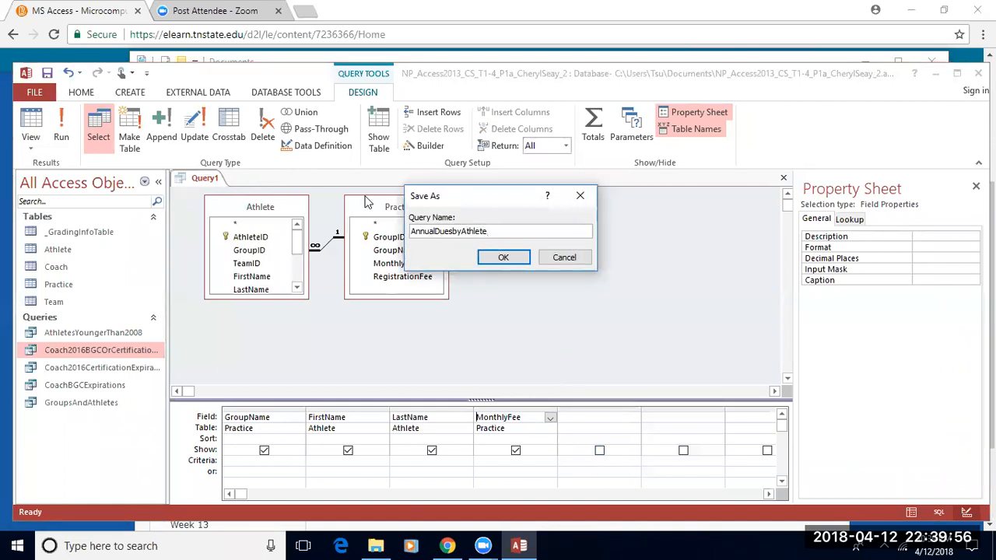
click(497, 260)
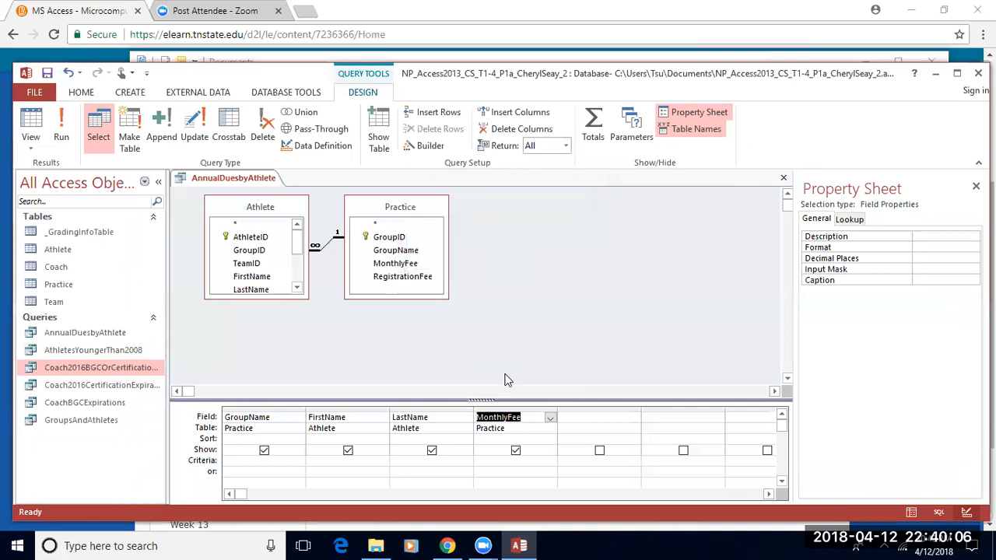
Step: Run the AnnualDuesbyAthlete query to review its records and return to Design View
click(62, 124)
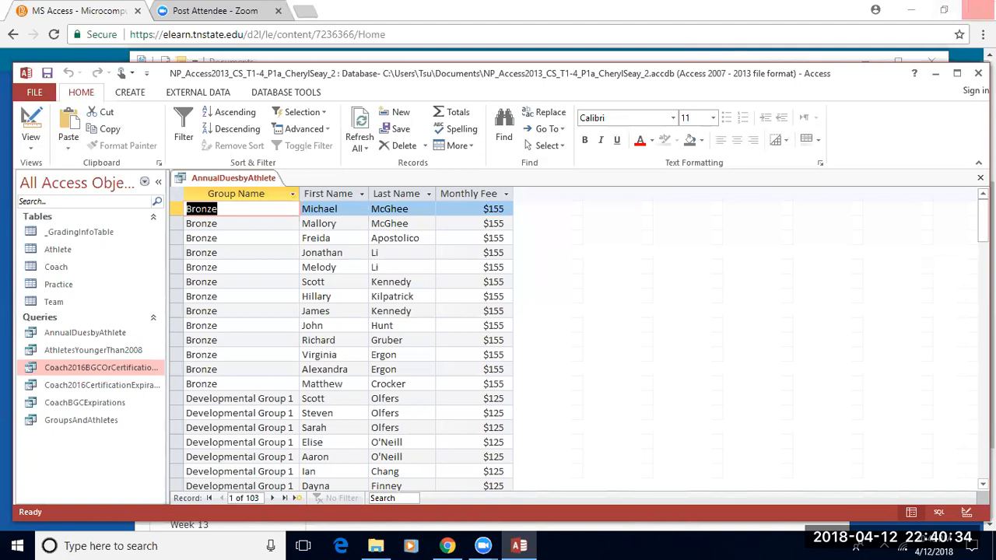
click(32, 140)
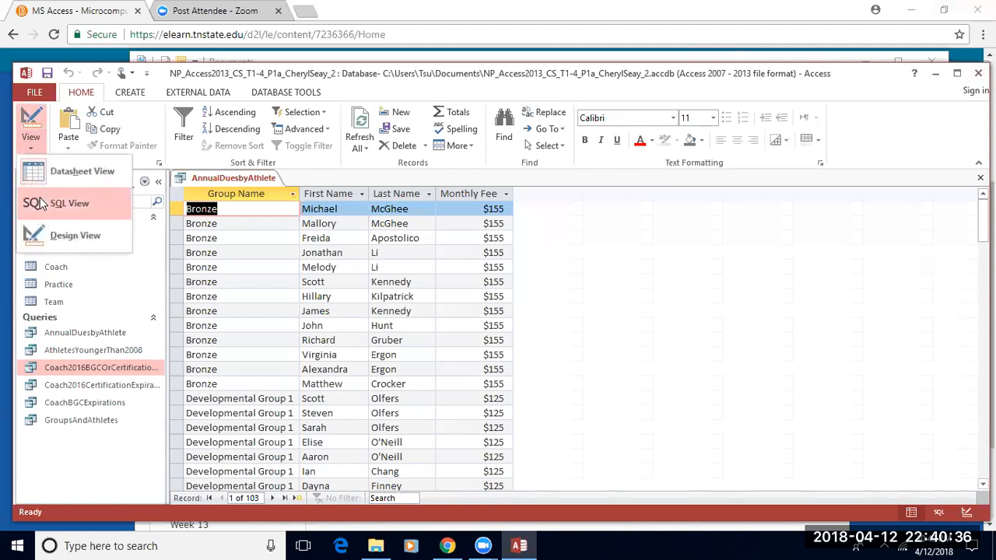
click(60, 235)
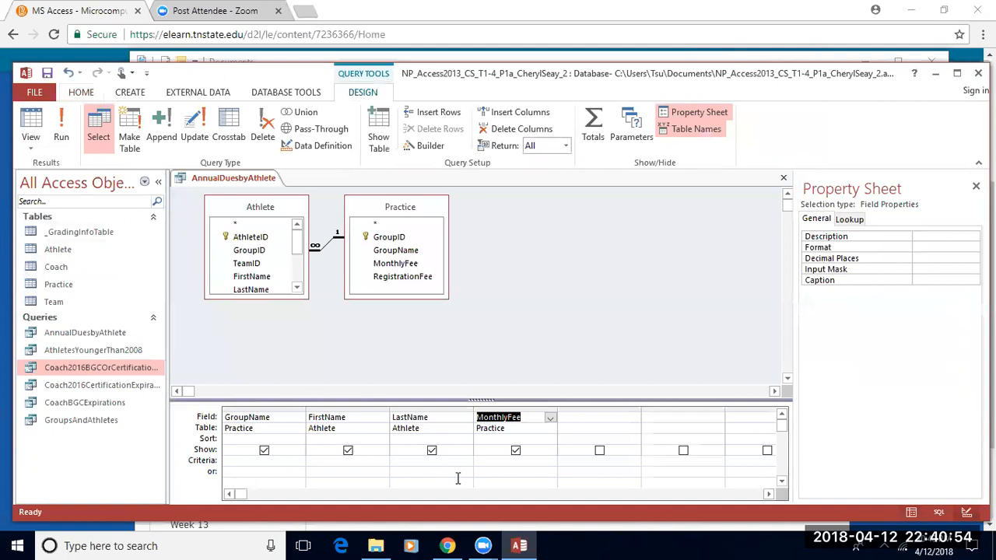
Step: Build a calculated field [MonthlyFee] * 12 in the first empty column of the query grid with the Expression Builder
click(590, 418)
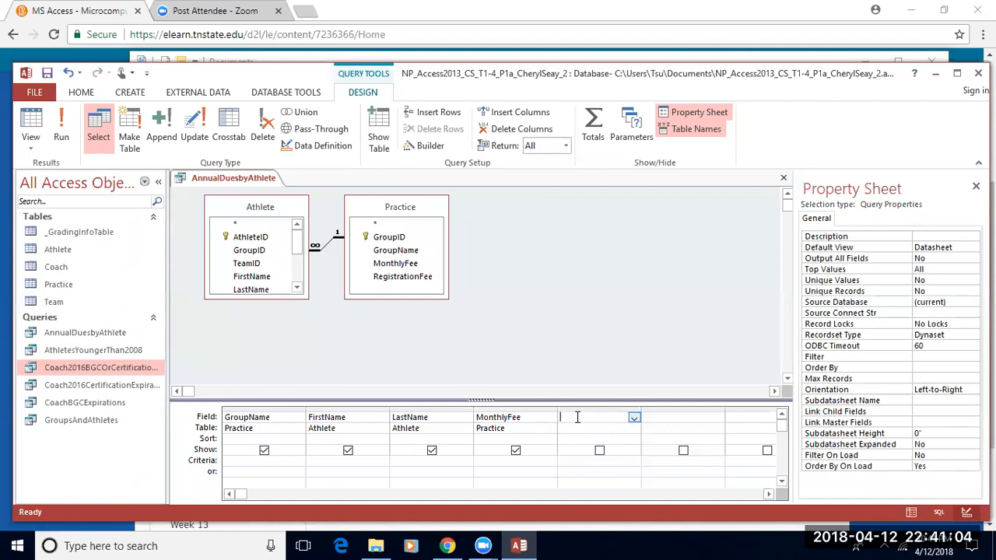
click(426, 147)
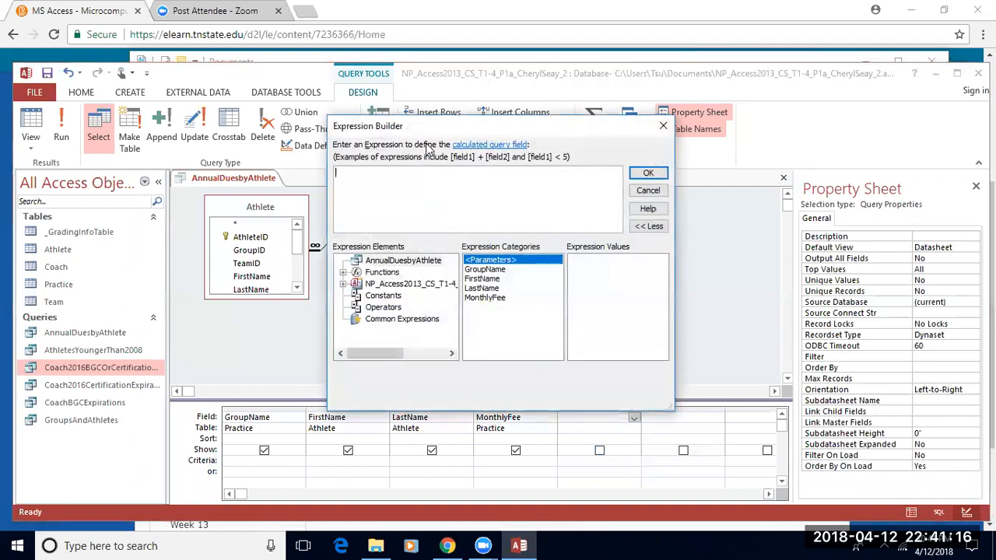
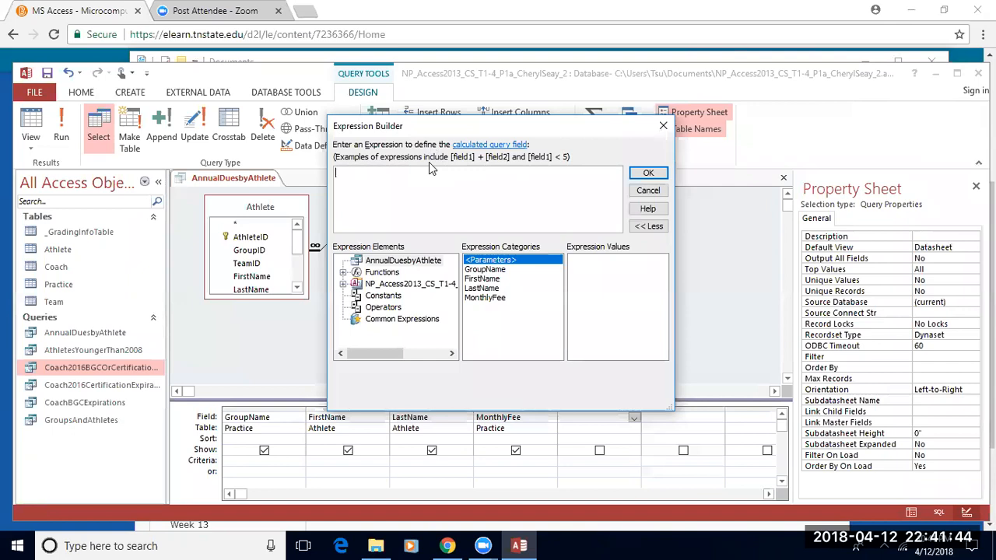
double_click(490, 298)
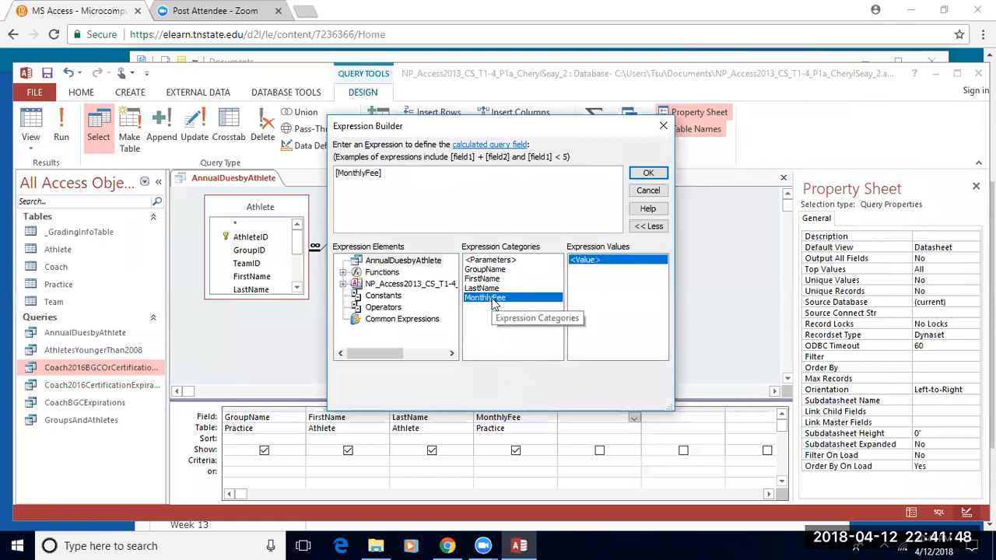
click(384, 308)
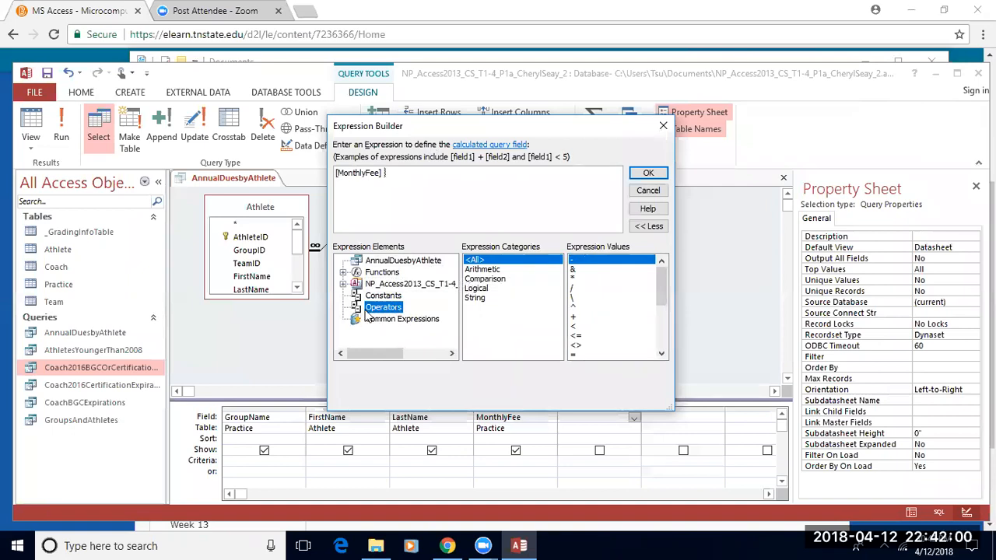
double_click(574, 280)
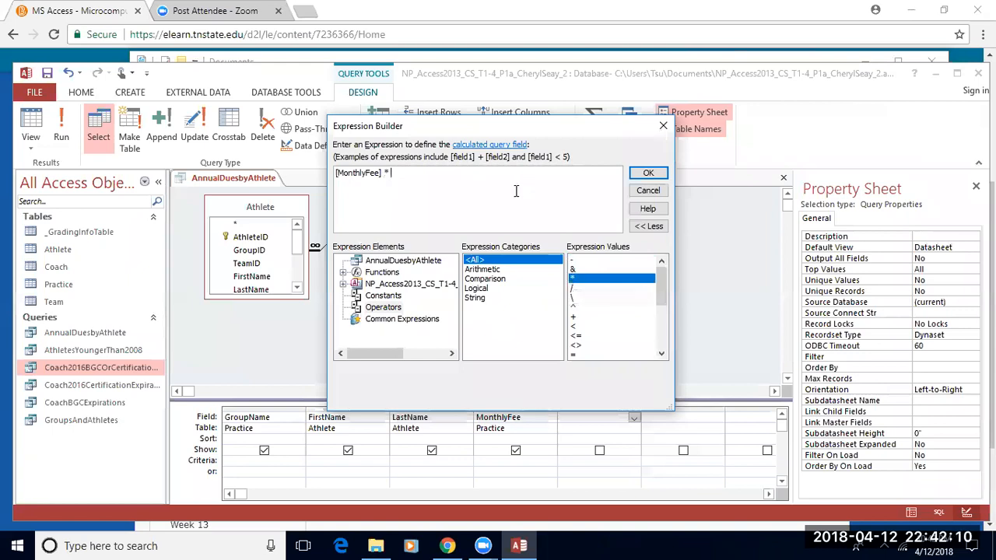
text(12)
click(649, 175)
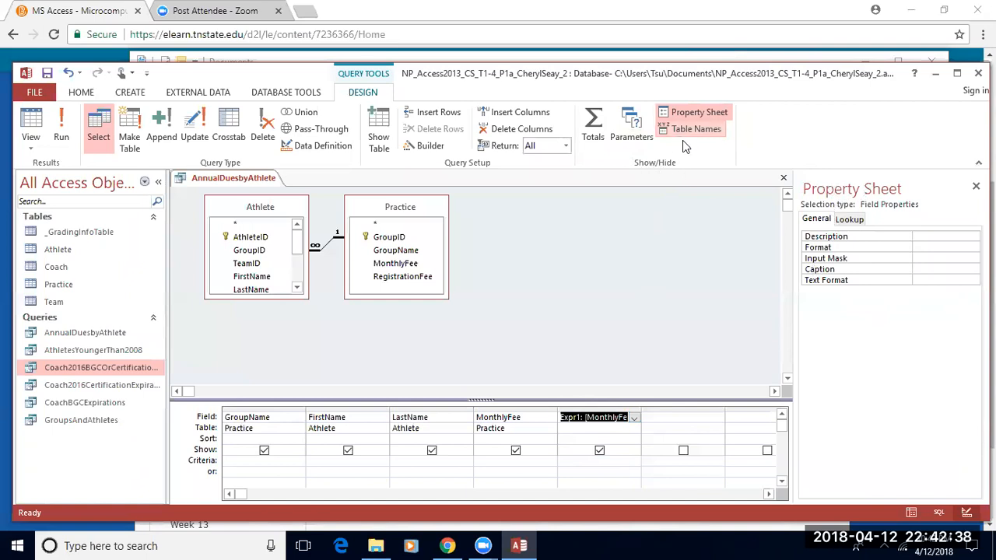
Step: Set the calculated field's caption to Annual Dues and save the query
click(695, 115)
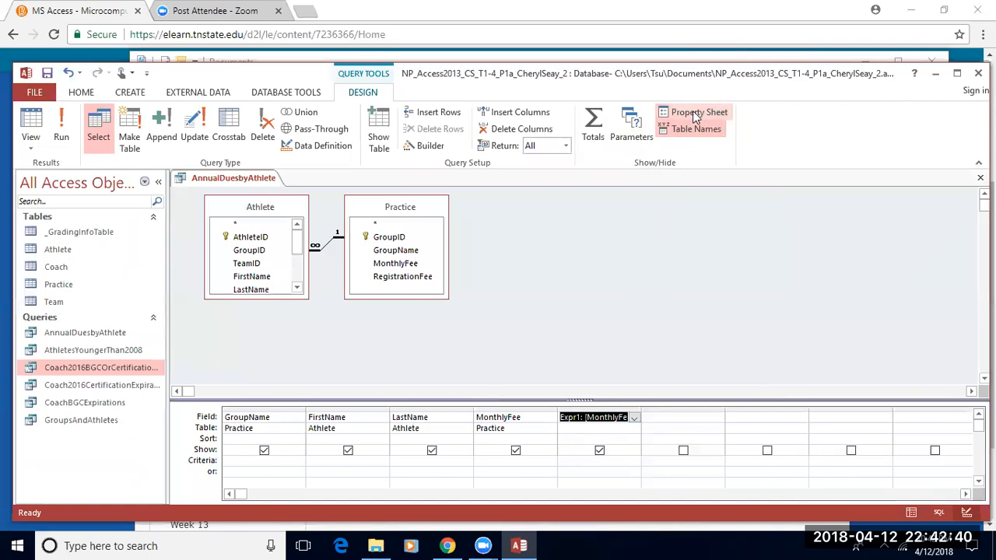
click(695, 115)
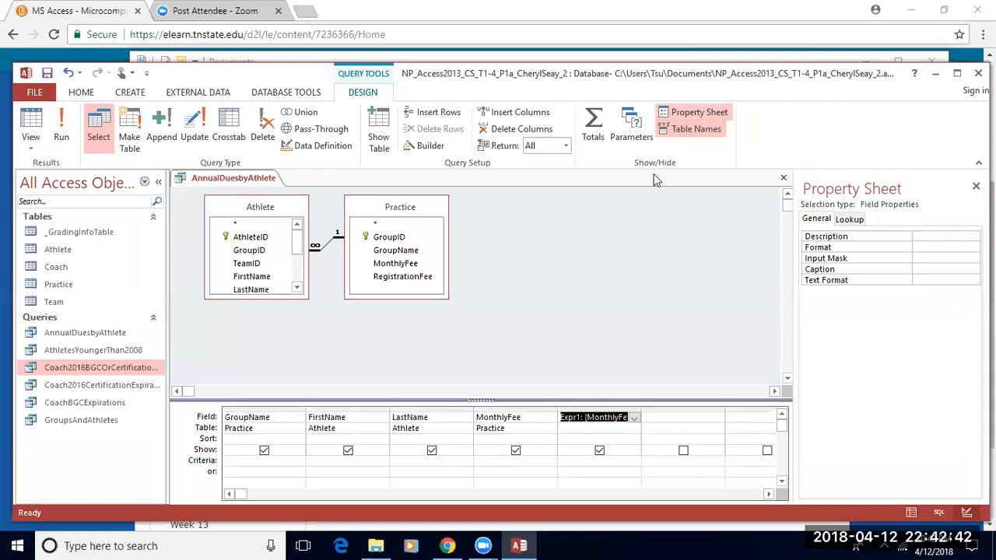
click(676, 114)
click(676, 113)
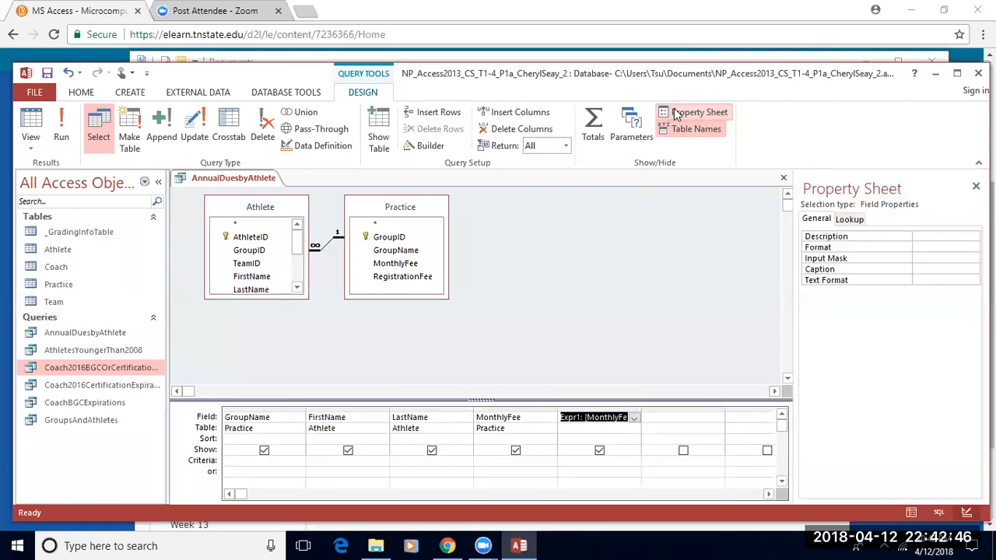
click(928, 268)
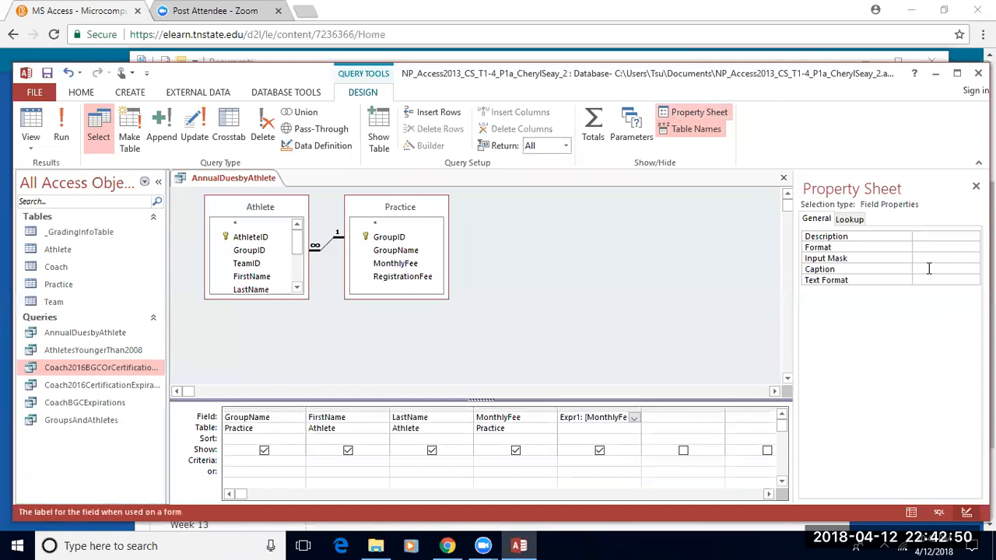
text(Annual Dues)
right_click(207, 179)
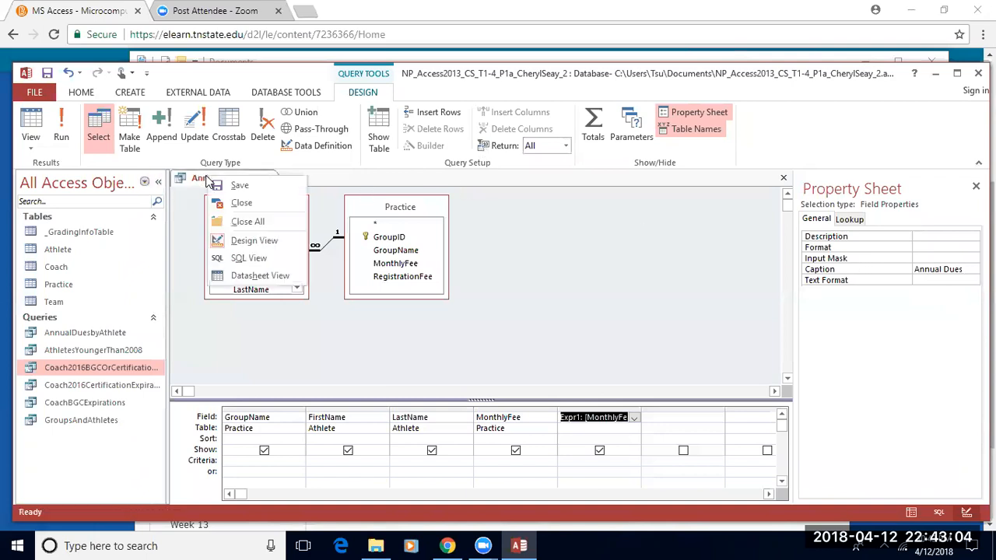
click(241, 187)
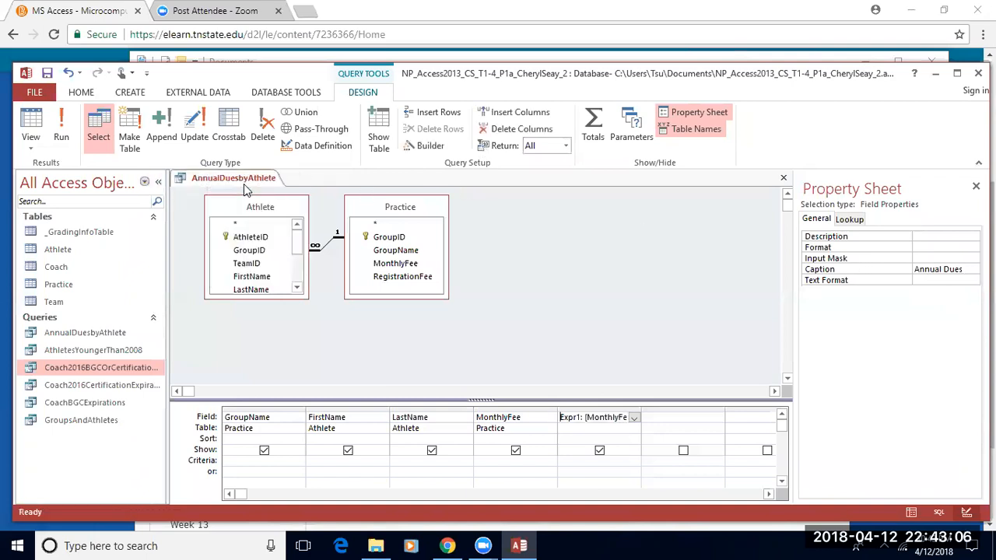
Step: Run the query, fit the Annual Dues column width to its contents, and look through the records to the end
click(61, 117)
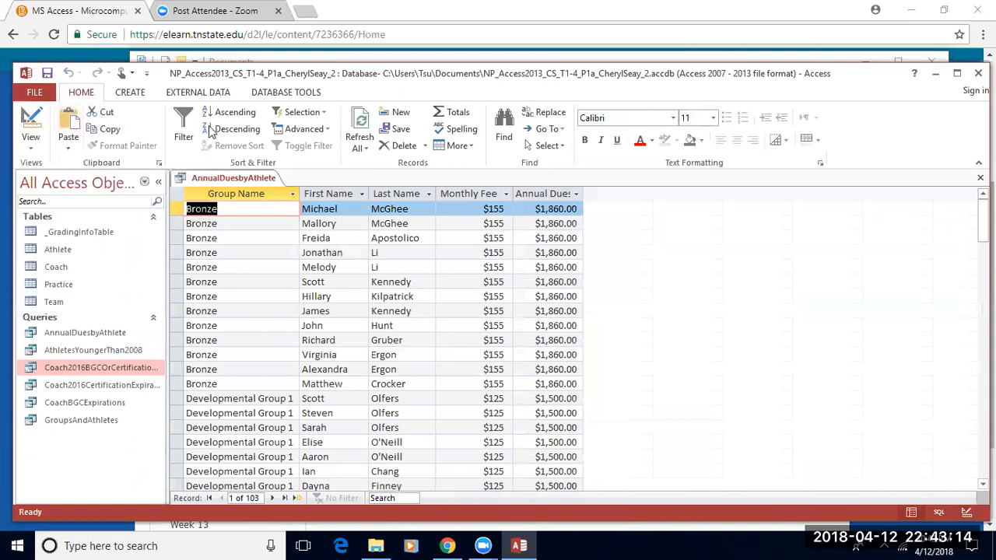
double_click(584, 193)
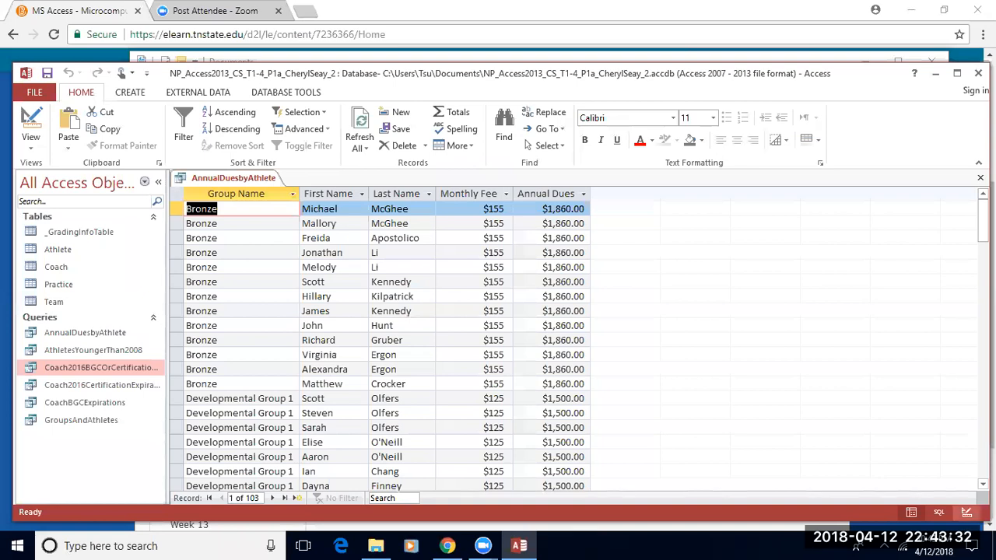
scroll(903, 414, down, 5)
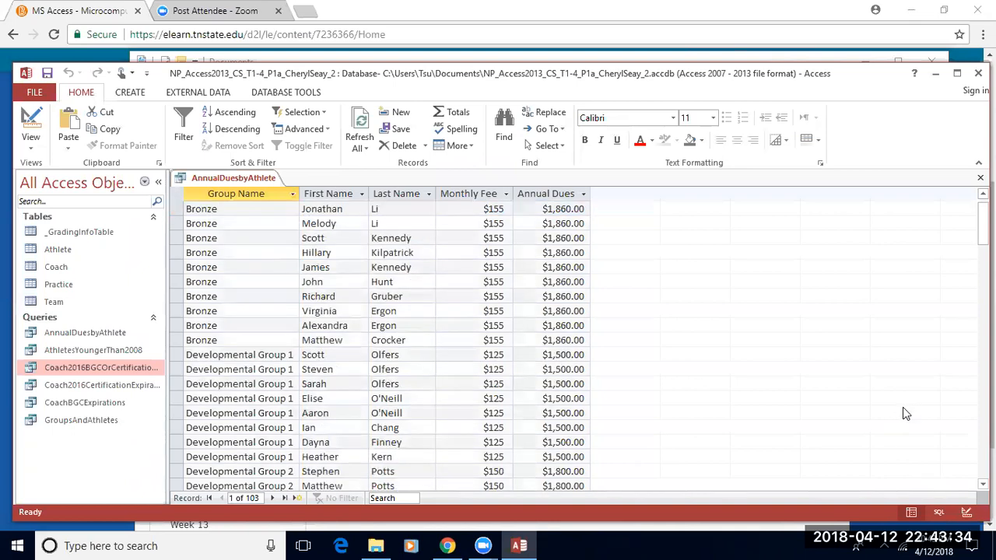
scroll(898, 413, down, 20)
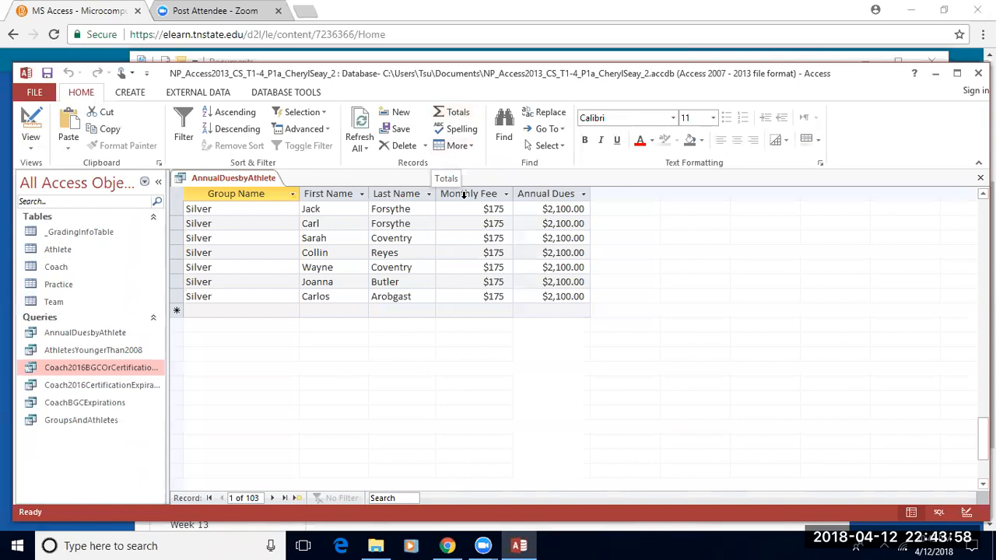
Step: Add a Total row to the datasheet with the Average of Monthly Fee and the Sum of Annual Dues
click(458, 113)
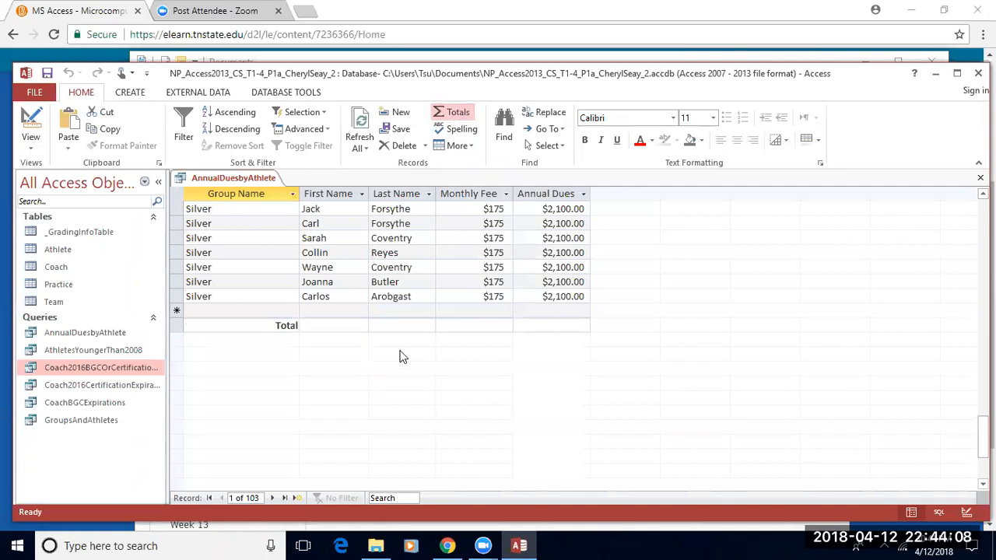
click(461, 325)
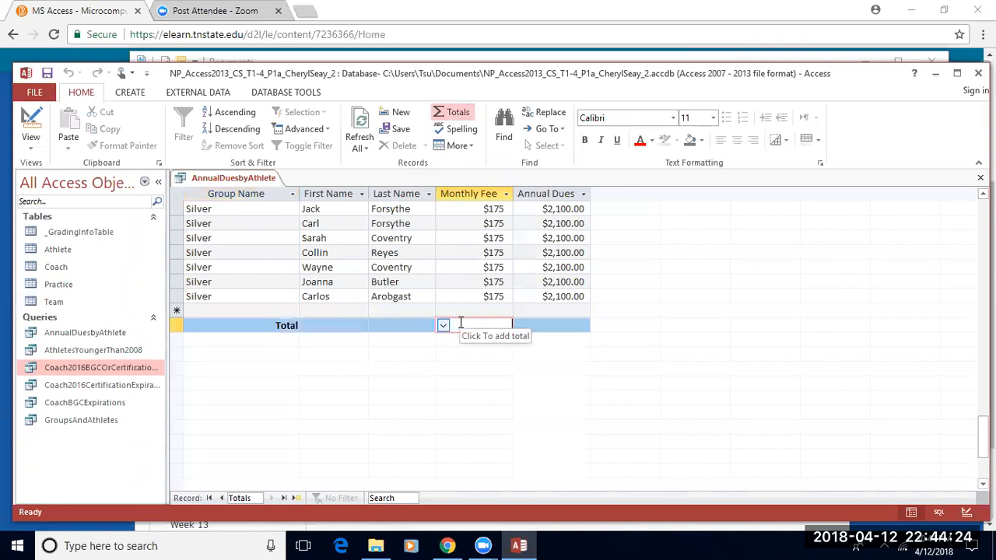
click(443, 325)
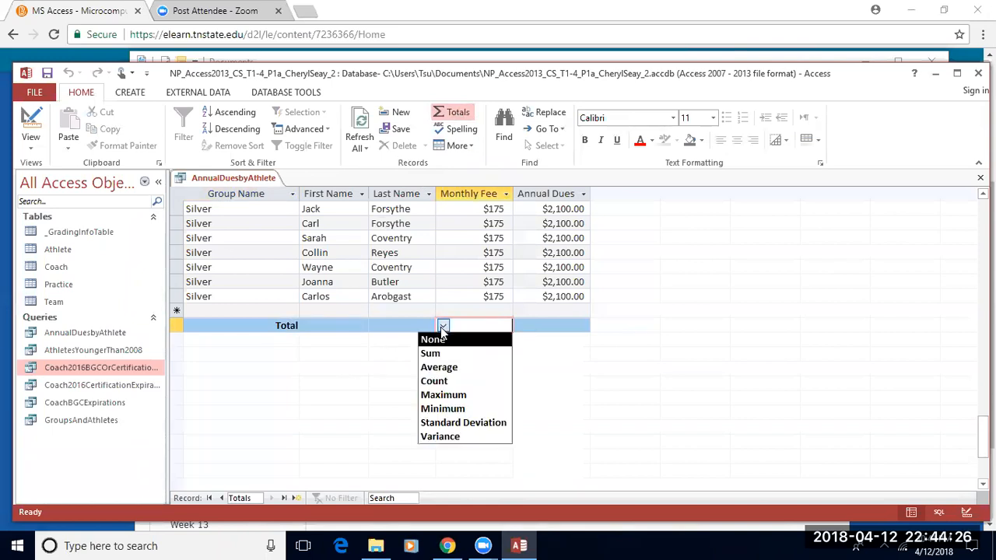
click(458, 367)
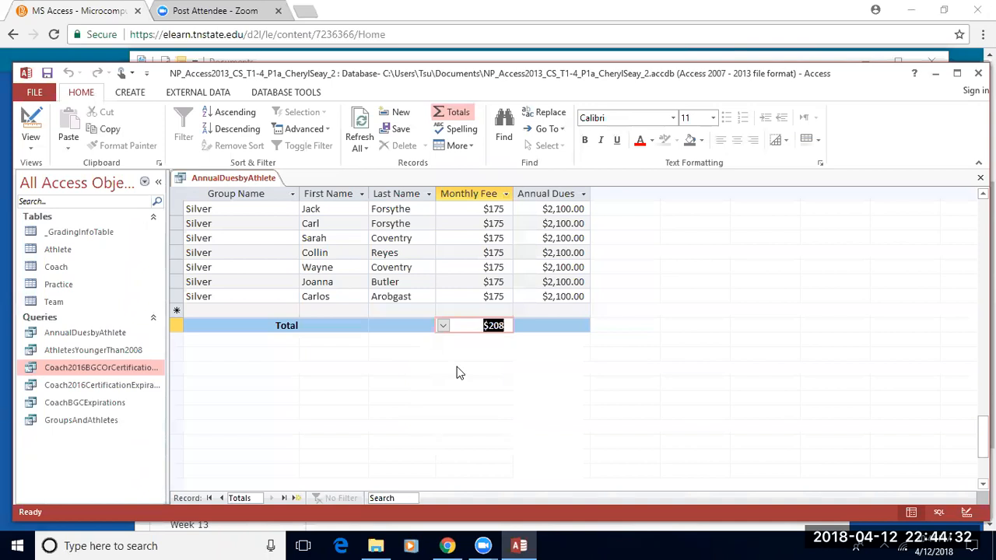
click(557, 322)
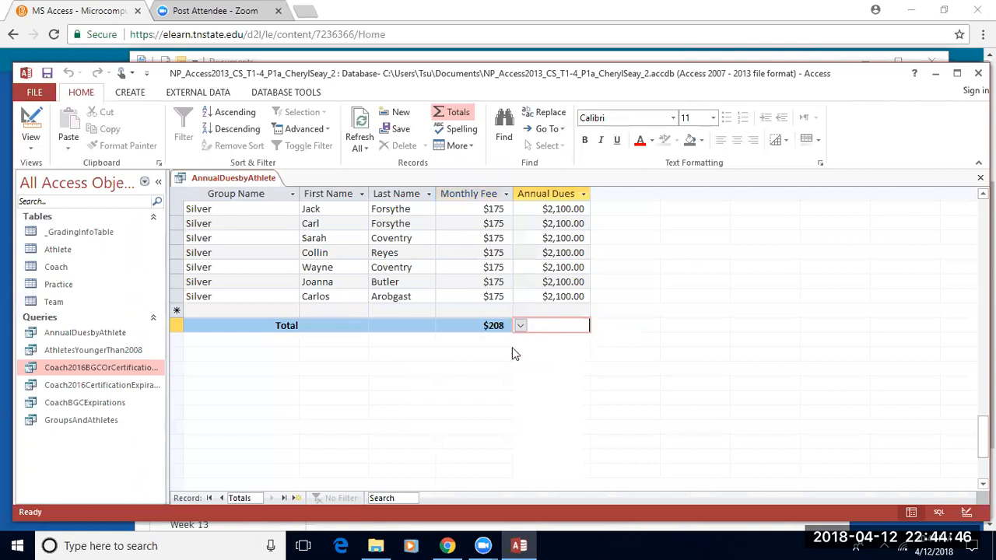
click(521, 328)
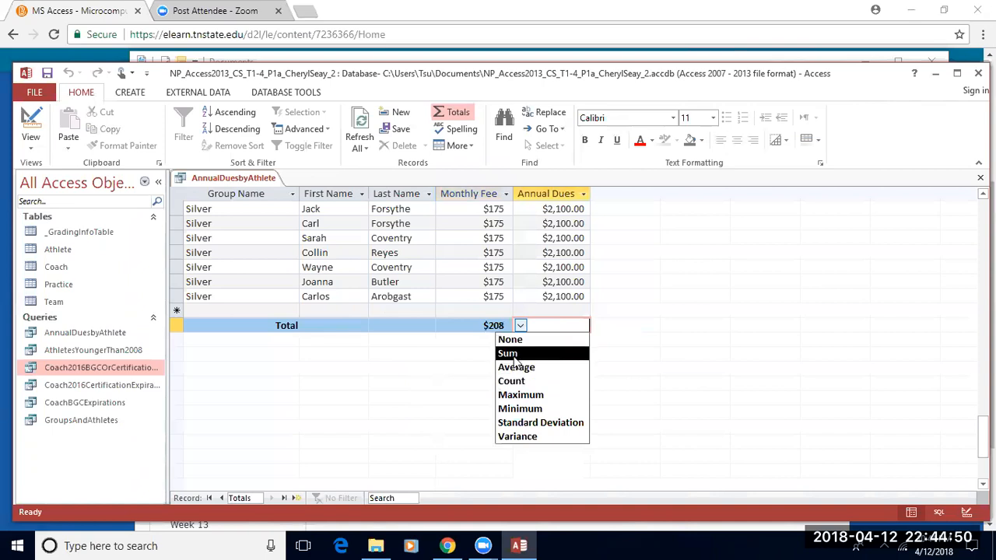
click(511, 354)
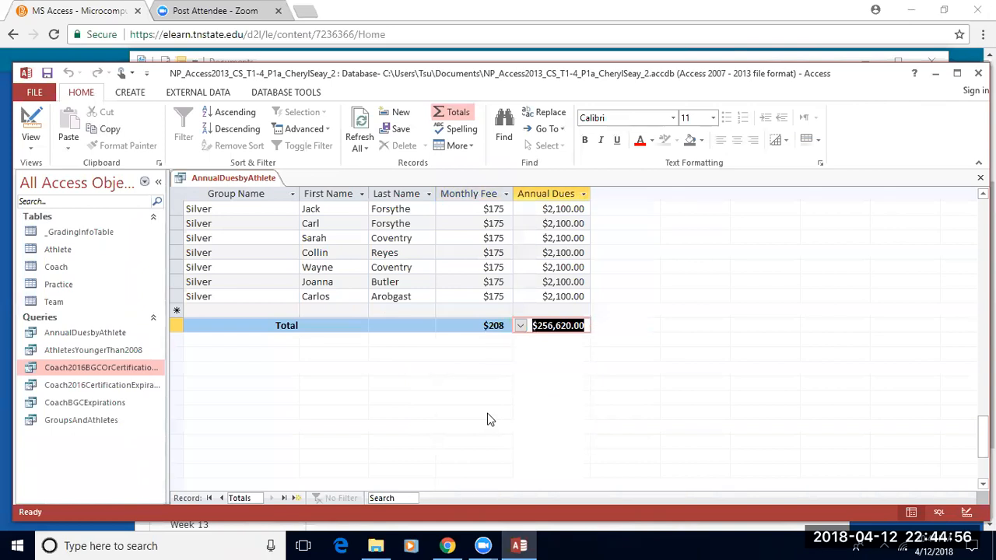
Step: Save and close the AnnualDuesbyAthlete query
right_click(223, 174)
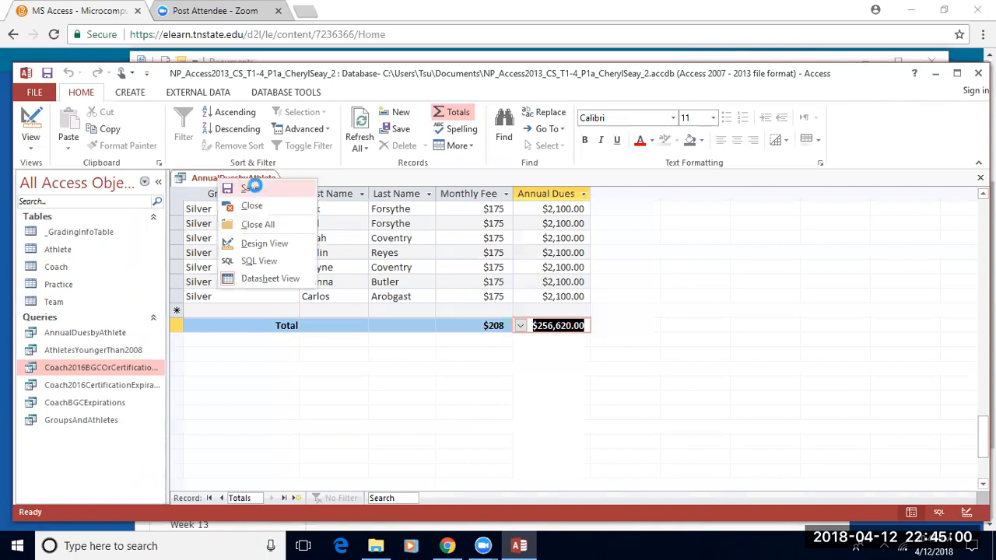
click(249, 187)
right_click(226, 177)
click(252, 205)
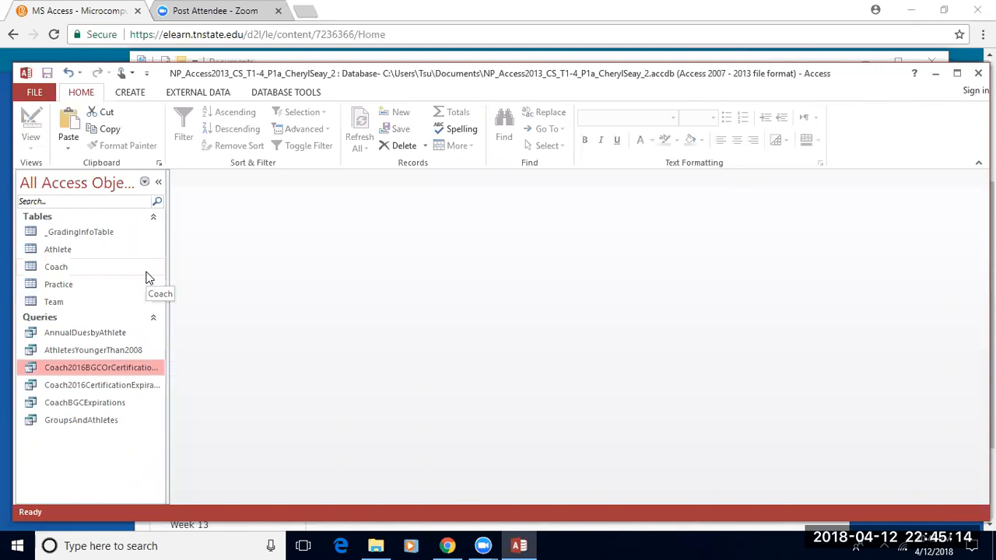
Step: Start a new form with the Form Wizard and include all fields from the Practice table
click(128, 93)
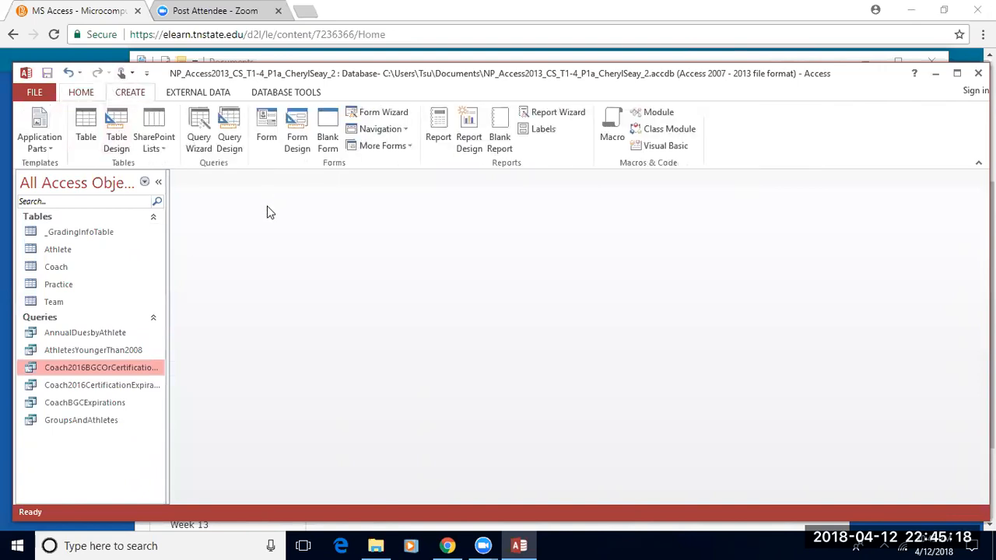
click(368, 116)
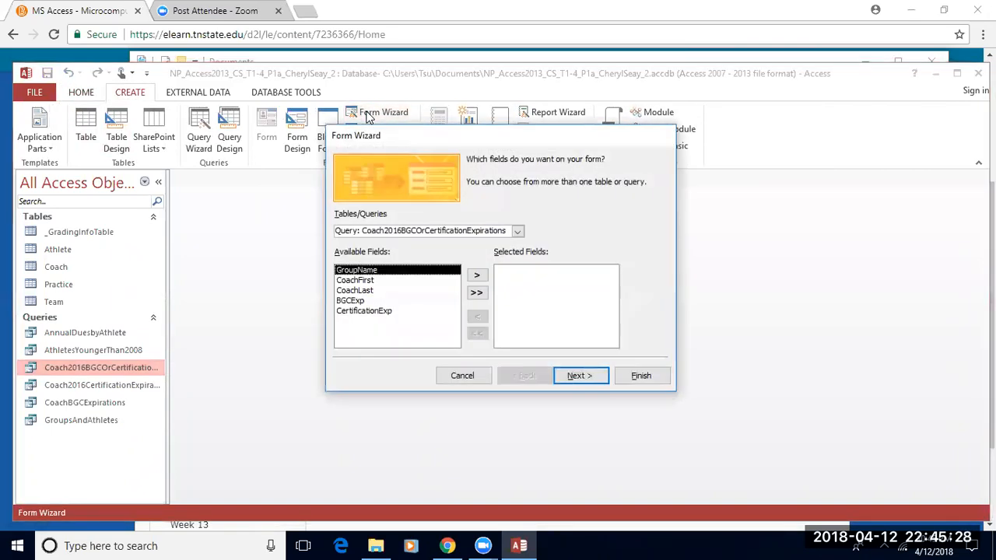
click(517, 231)
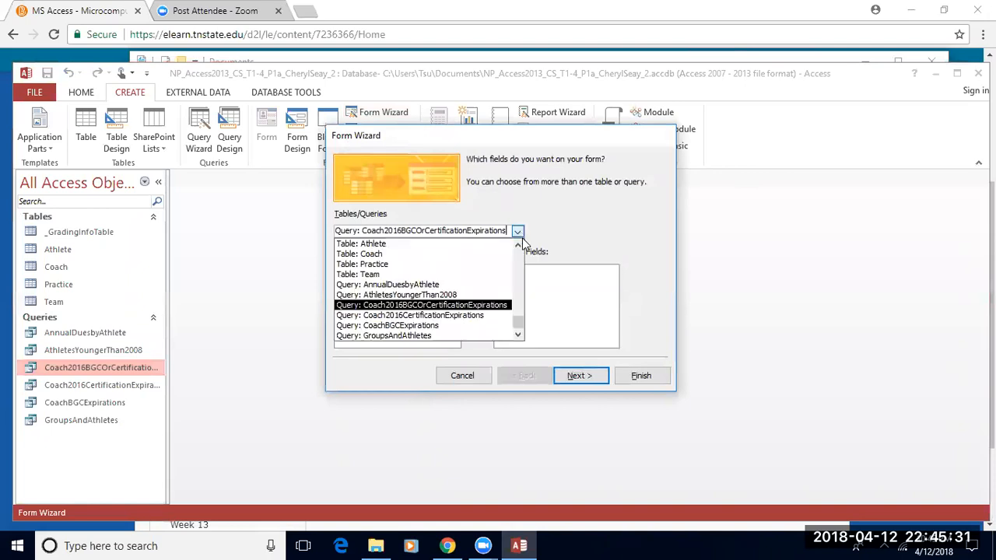
click(389, 264)
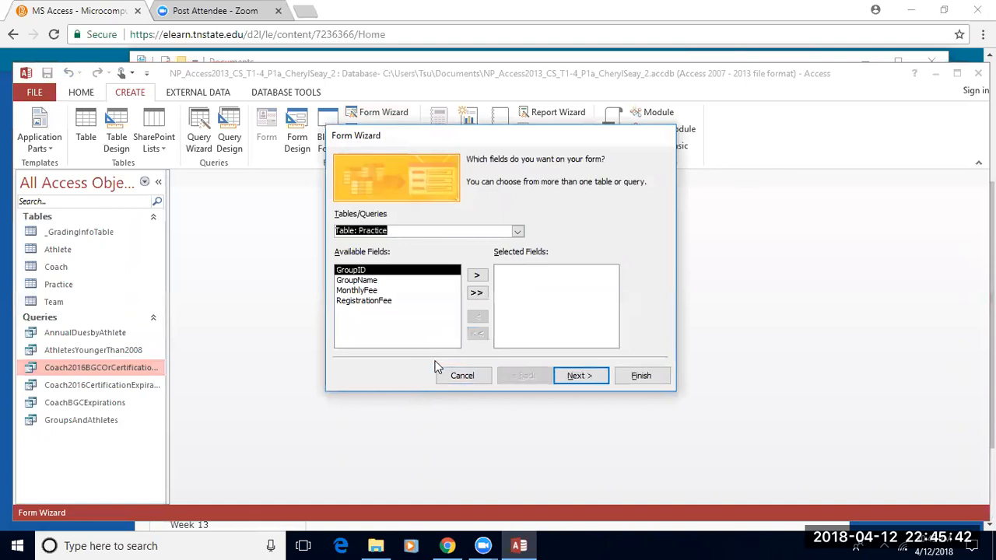
click(476, 295)
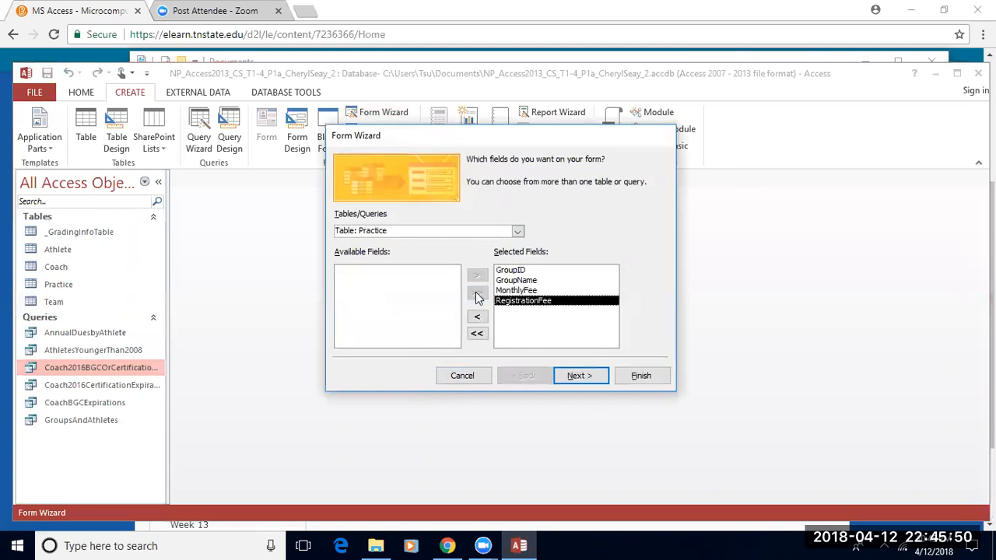
Step: Keep the Columnar layout, title the form PracticeGroups, and finish the wizard with the form opened for viewing
click(576, 380)
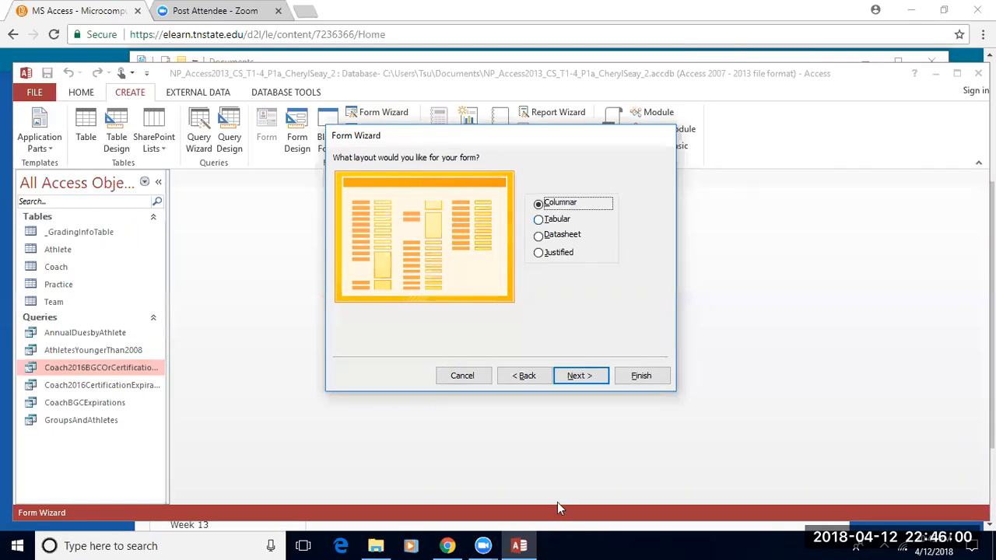
click(572, 376)
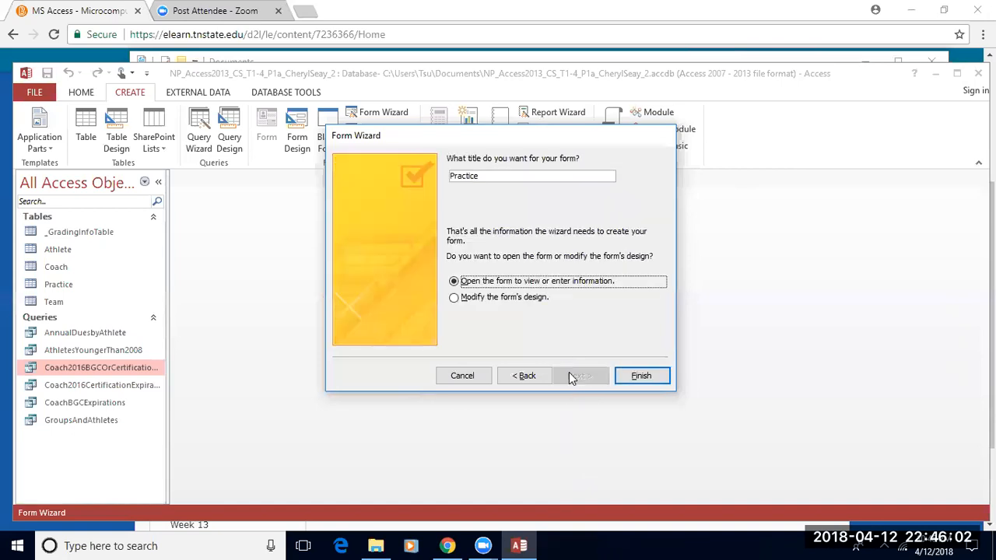
click(498, 175)
text(Group)
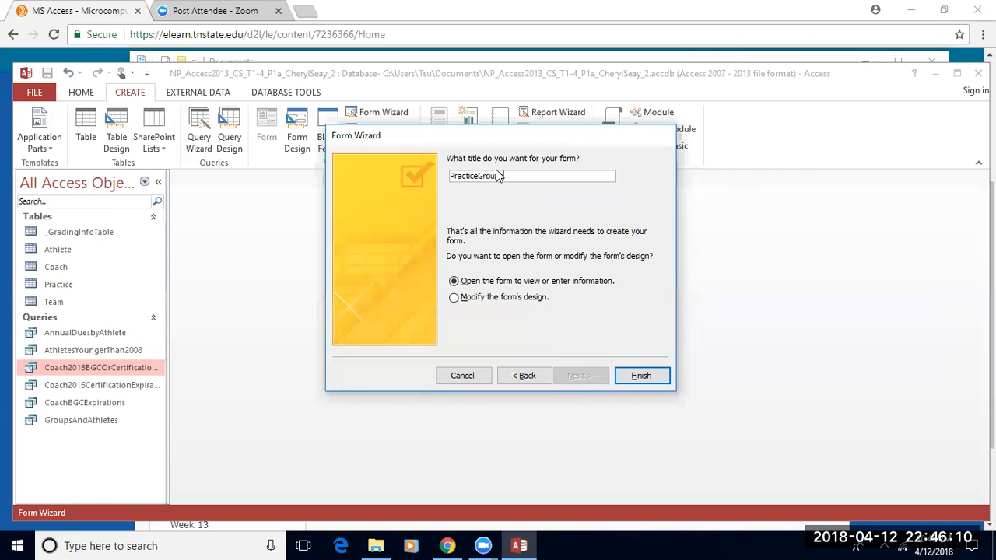
text(s)
click(645, 377)
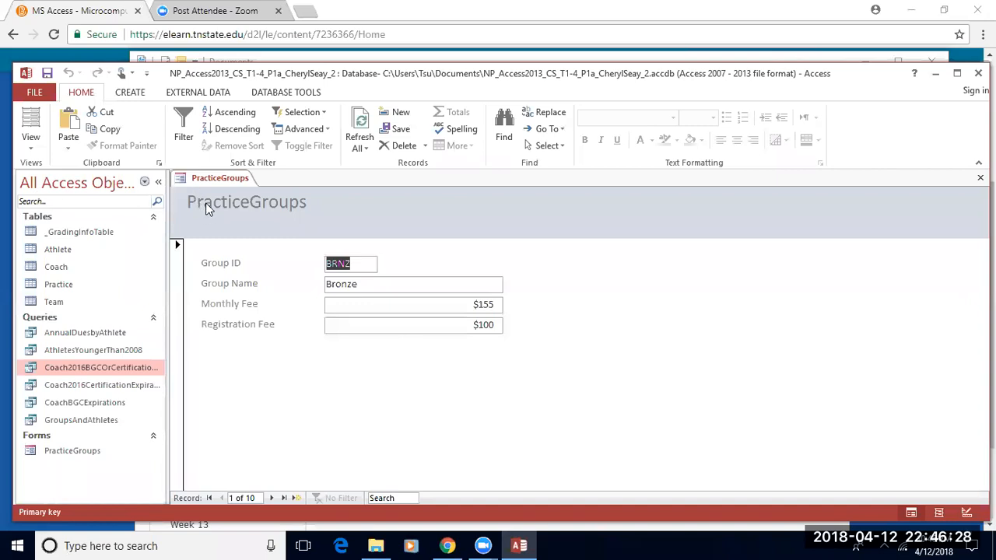
Step: Open the PracticeGroups form in Layout View and insert a space in the header title so it reads Practice Groups
click(31, 148)
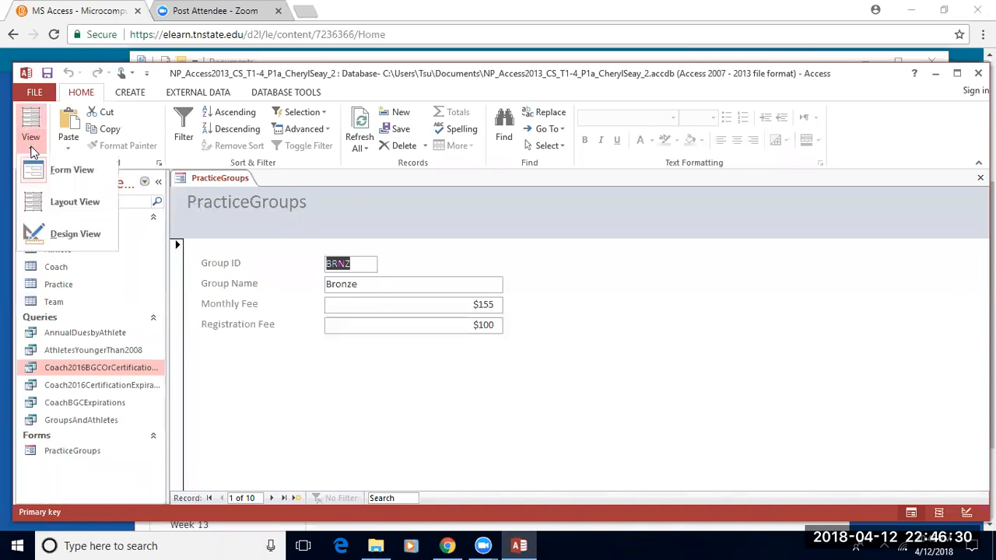
click(67, 207)
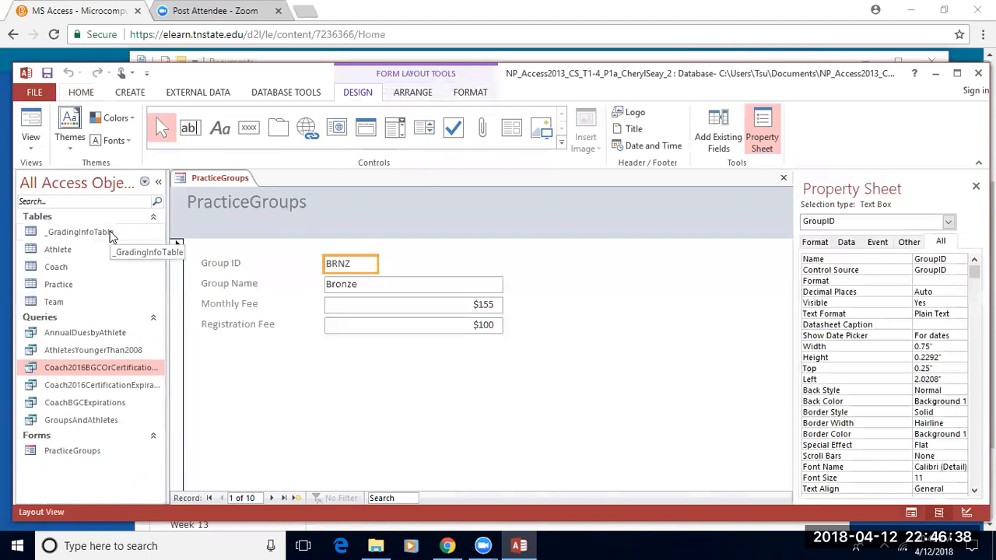
click(252, 204)
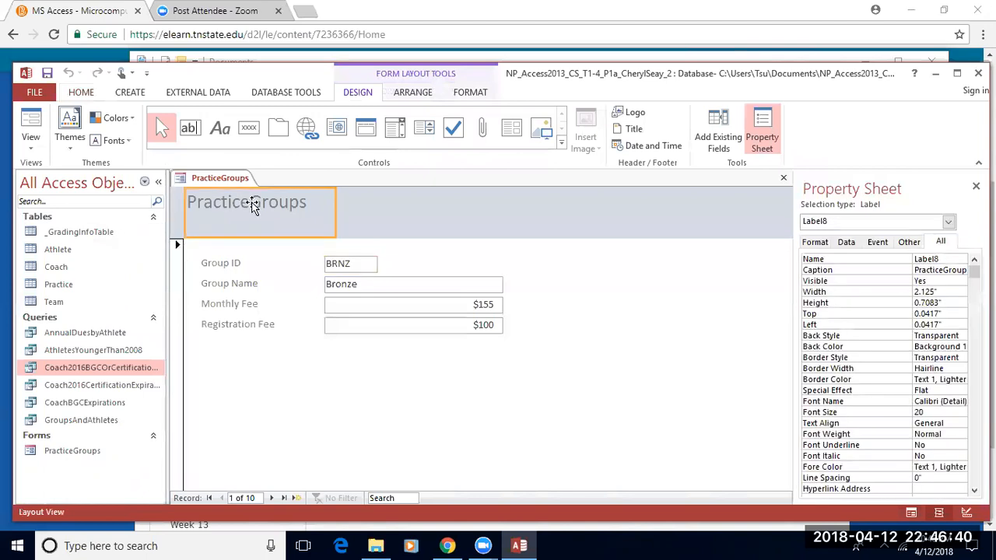
click(251, 204)
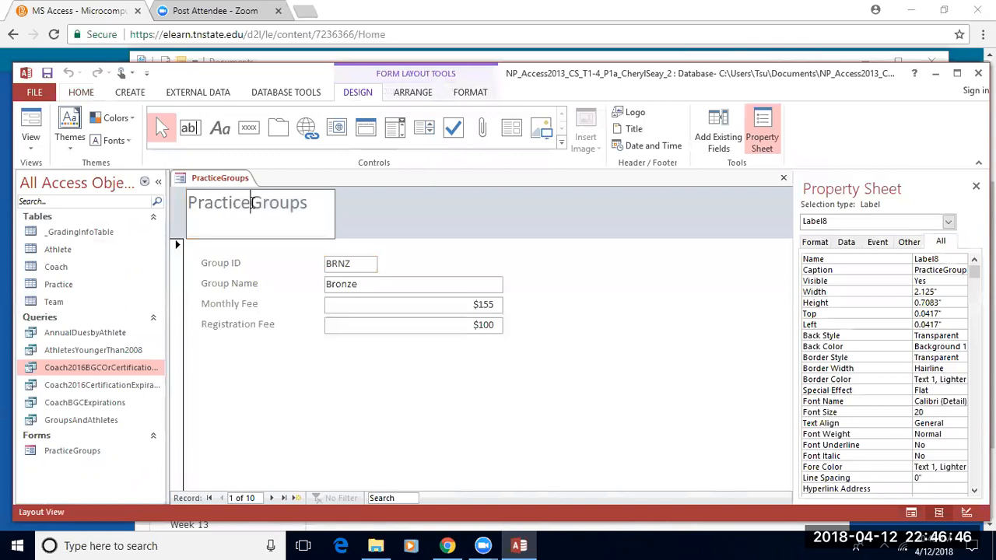
click(289, 469)
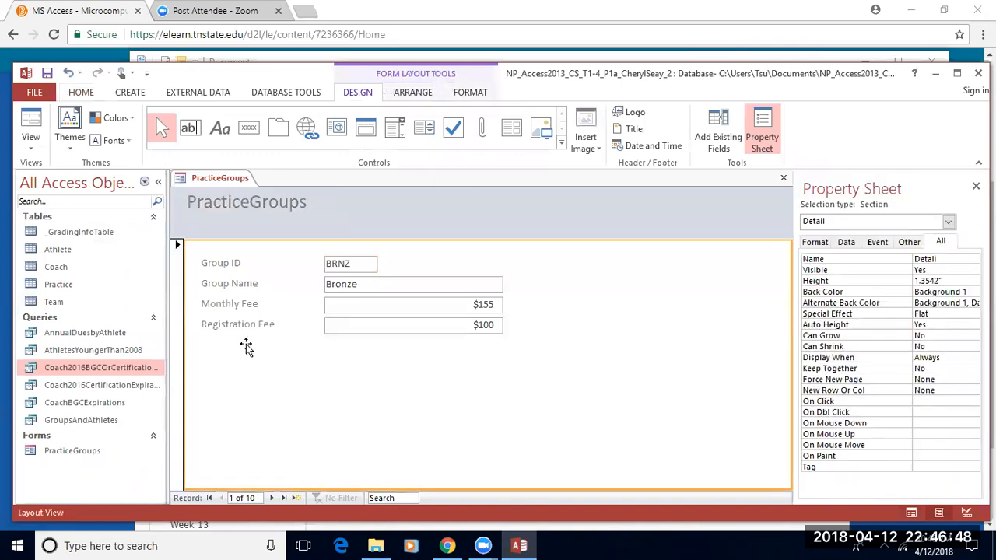
double_click(212, 203)
click(249, 202)
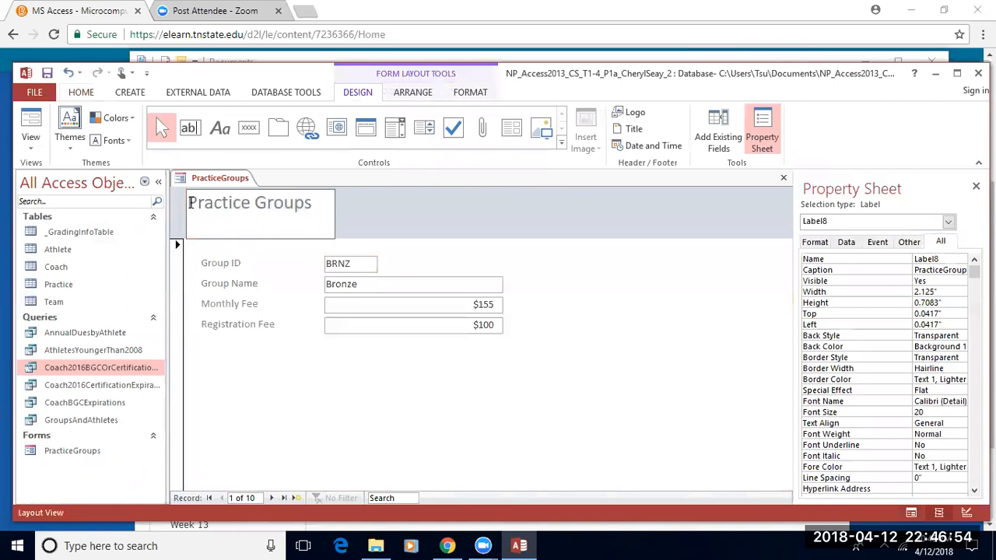
Step: Set the font color of the Practice Groups title to the standard dark blue (#1F497D)
drag(190, 203, 345, 201)
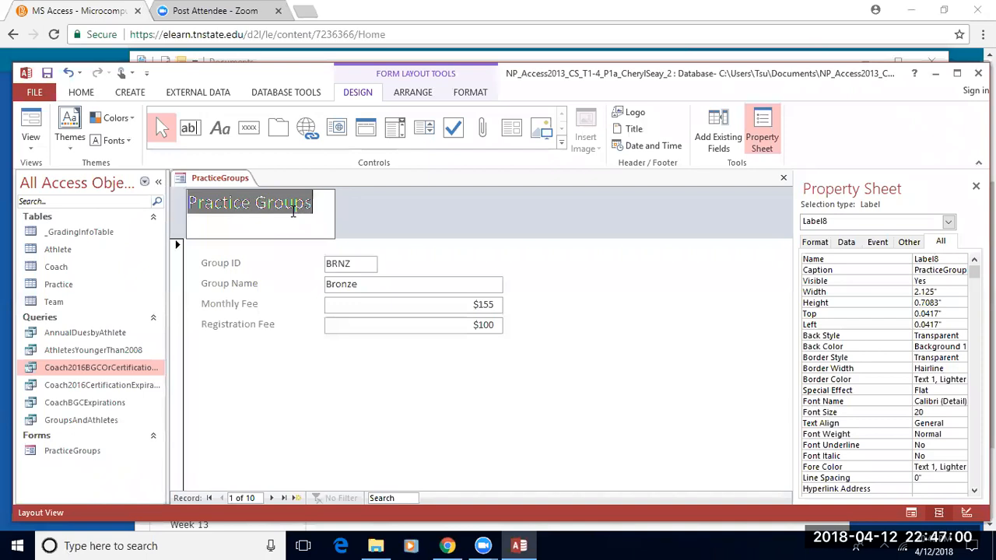
click(463, 92)
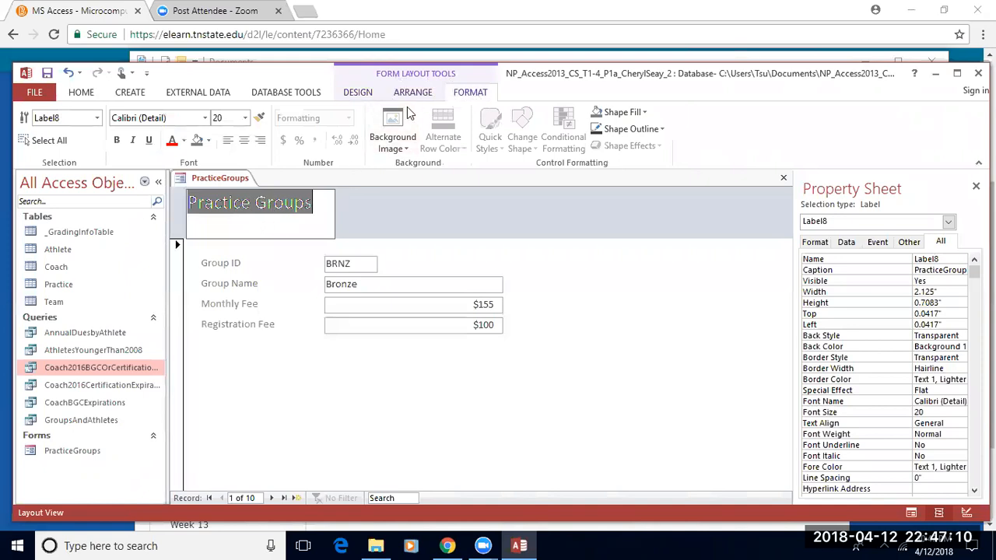
click(185, 142)
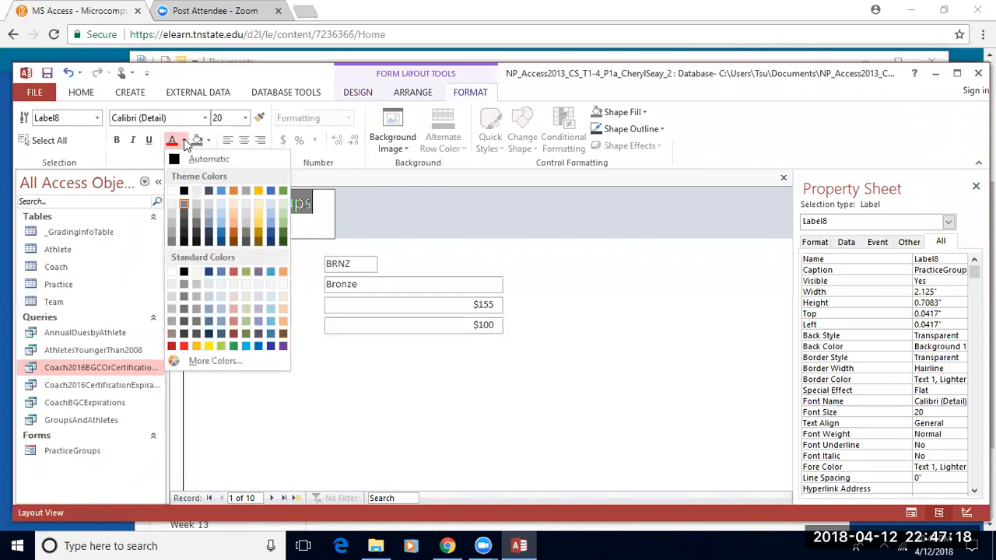
click(208, 271)
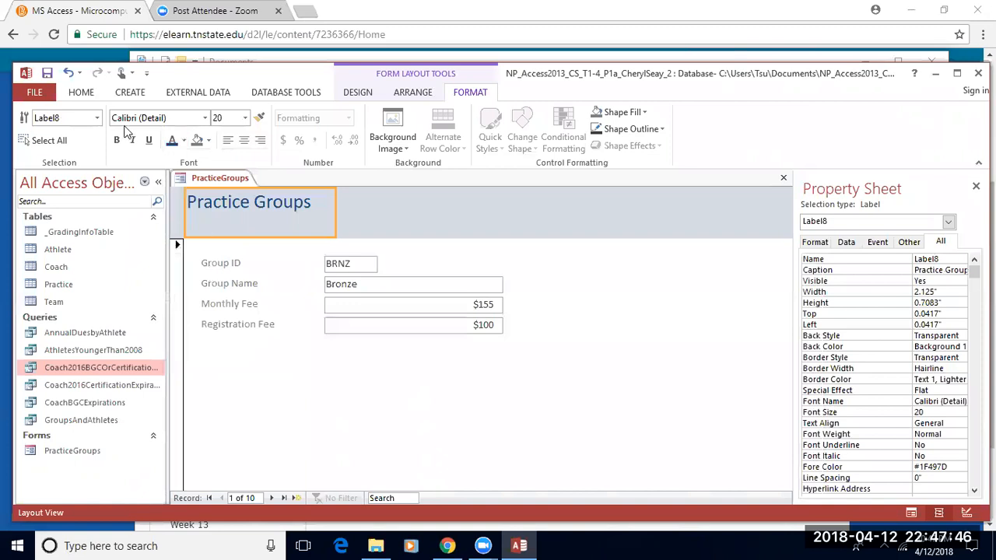
Step: In Form View, add a new record with Group ID FISH, Group Name Fish, Monthly Fee 95 and Registration Fee 50
click(81, 92)
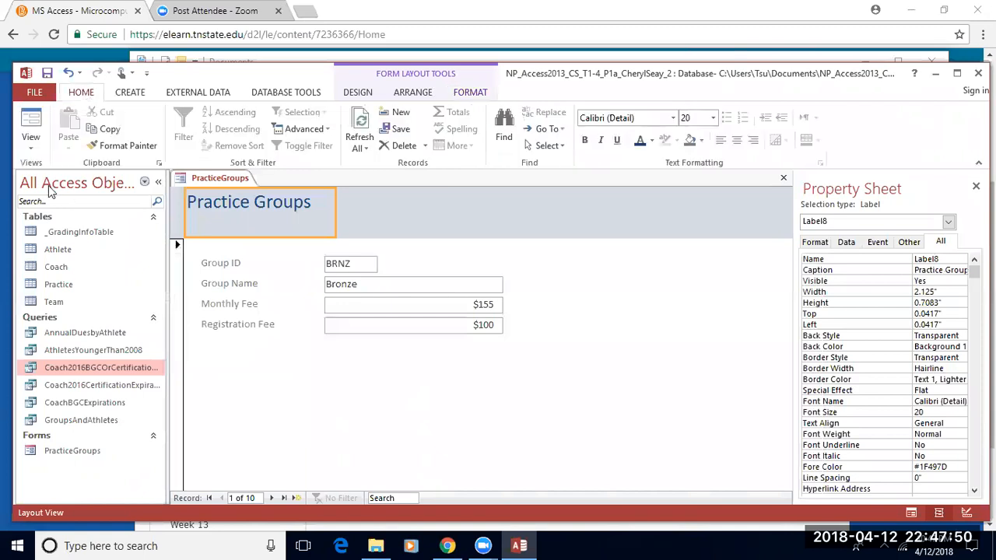
click(32, 148)
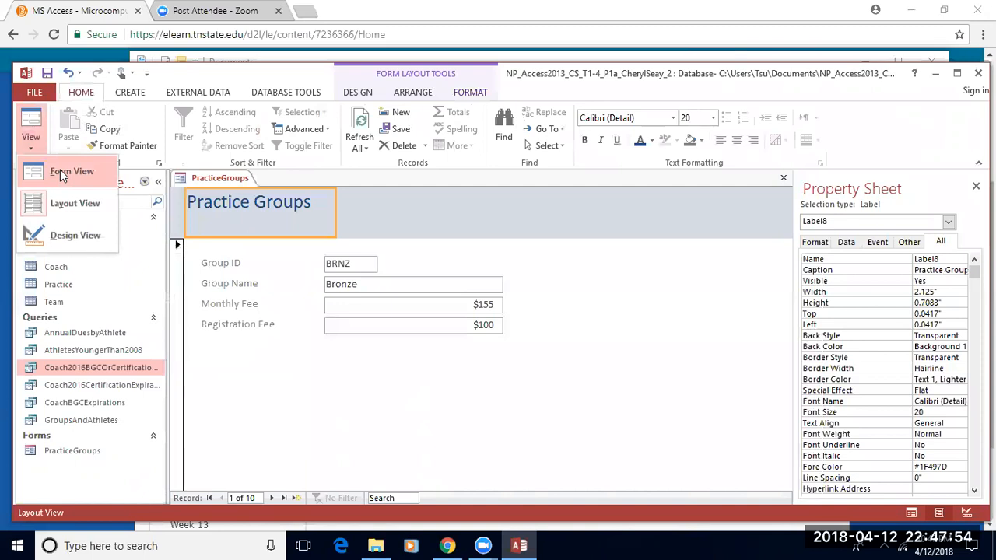
click(60, 170)
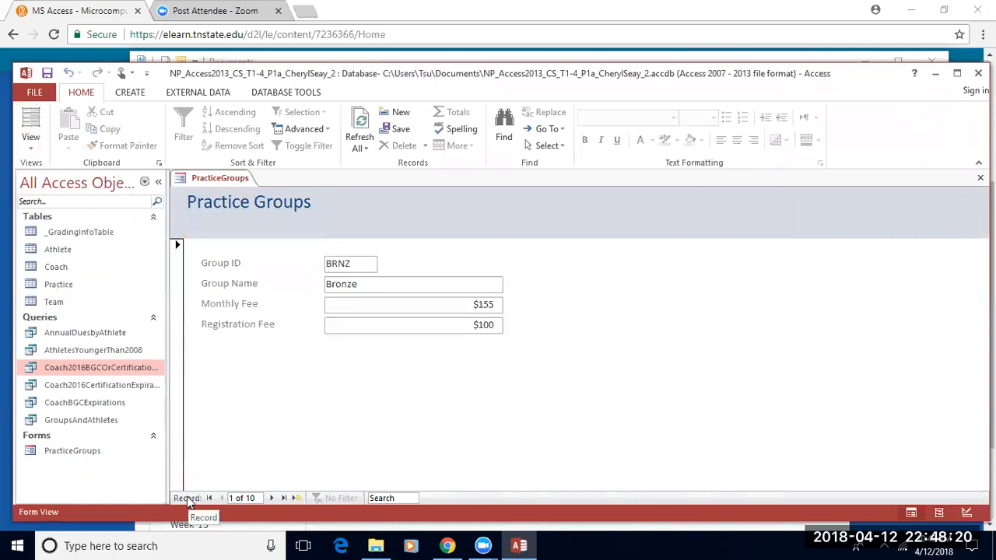
click(298, 499)
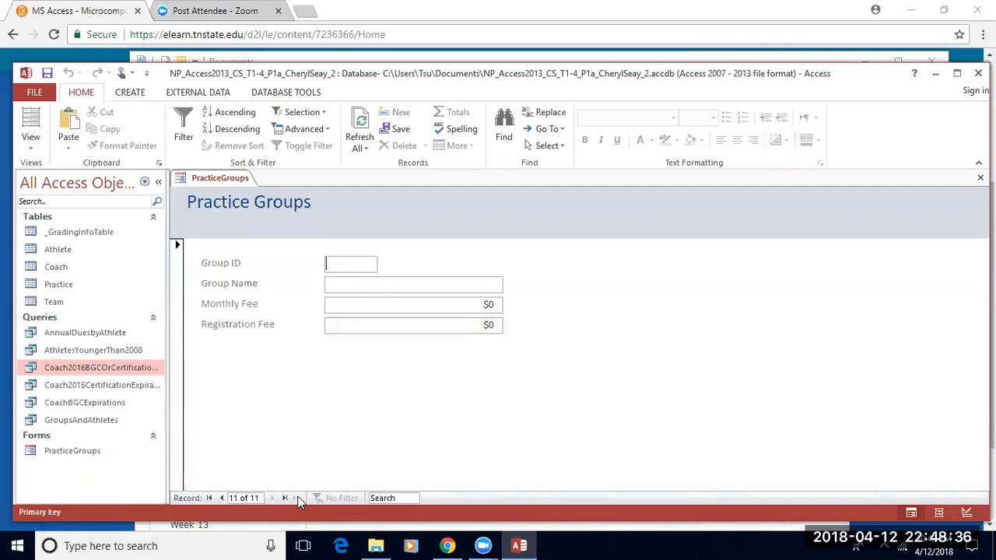
text(FISH)
key(Tab)
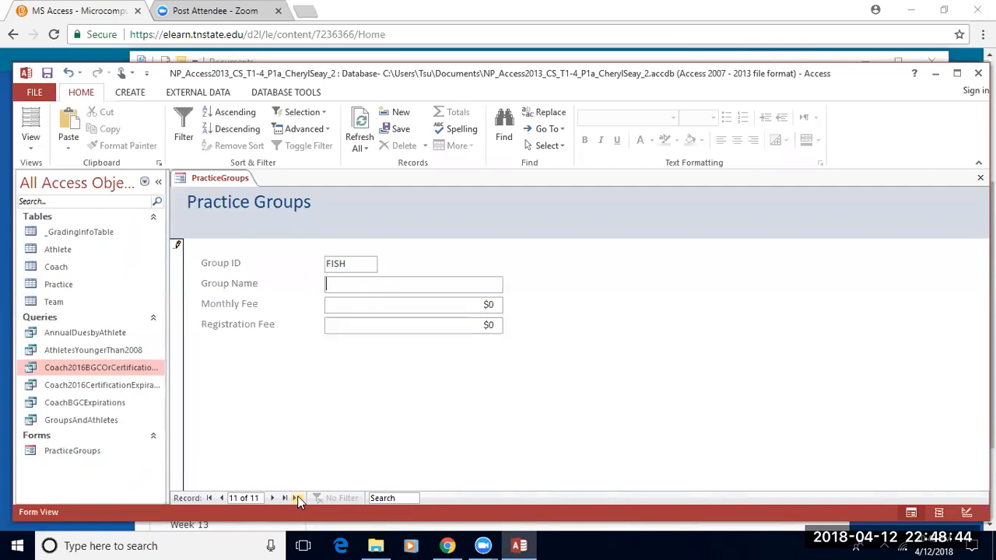
text(Fish)
key(Tab)
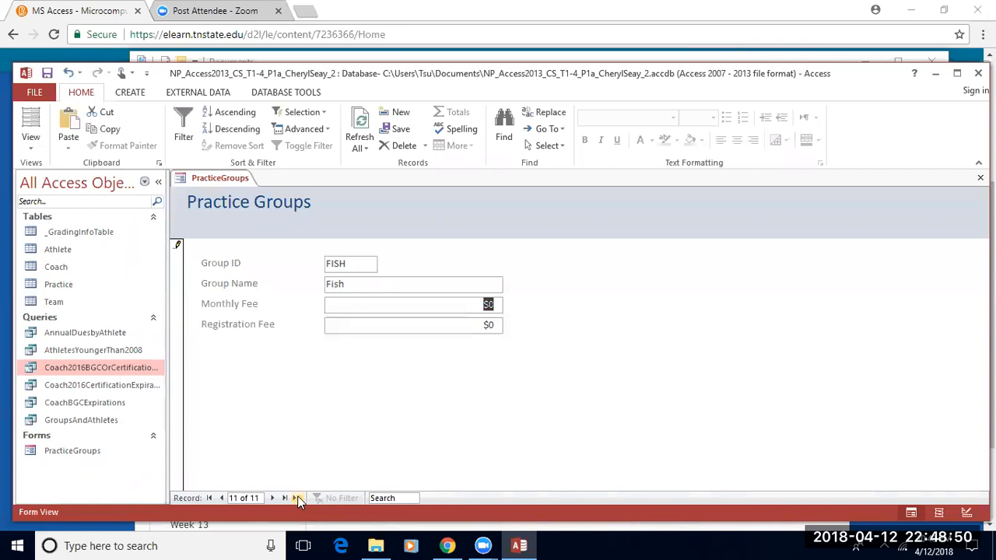
text(95)
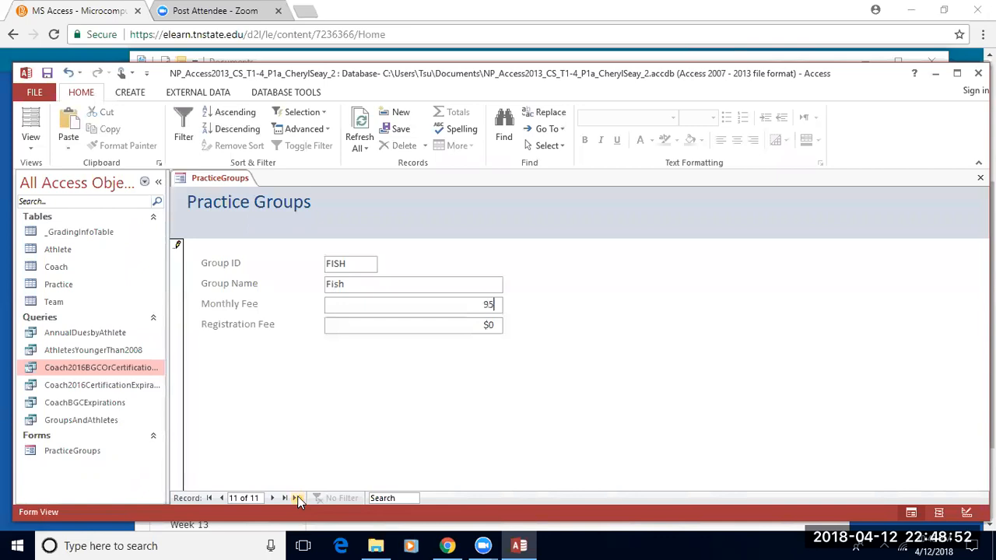
key(Tab)
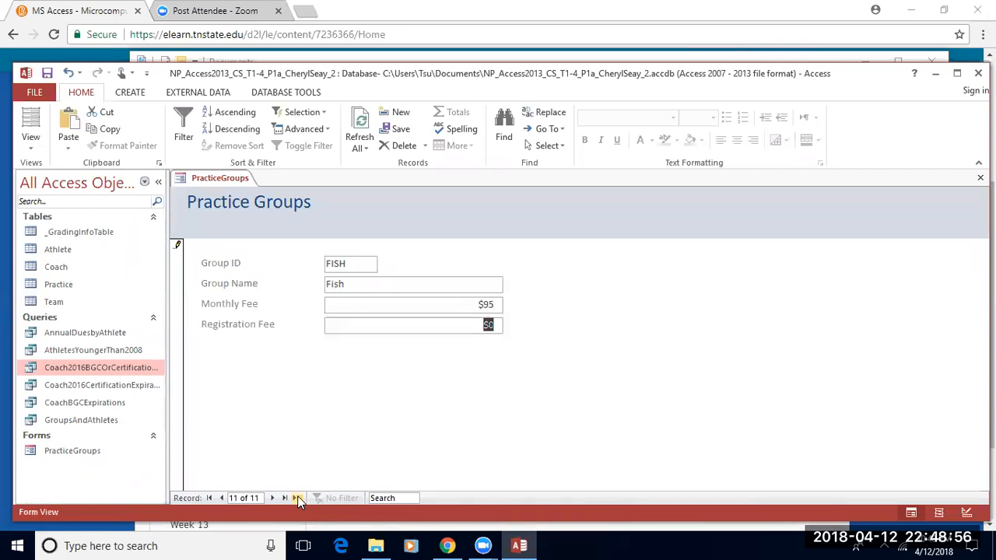
text(50)
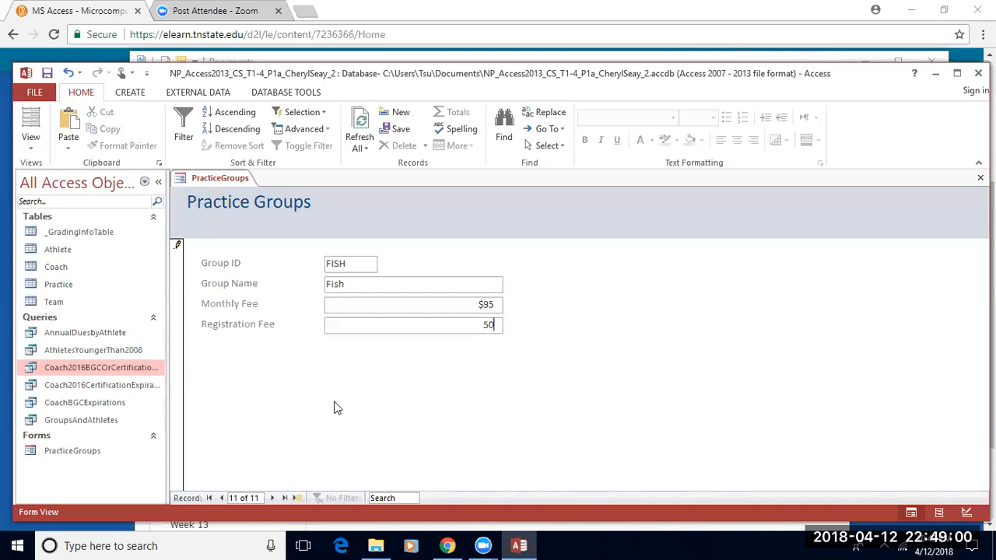
click(334, 304)
Step: Save and close the PracticeGroups form
right_click(223, 181)
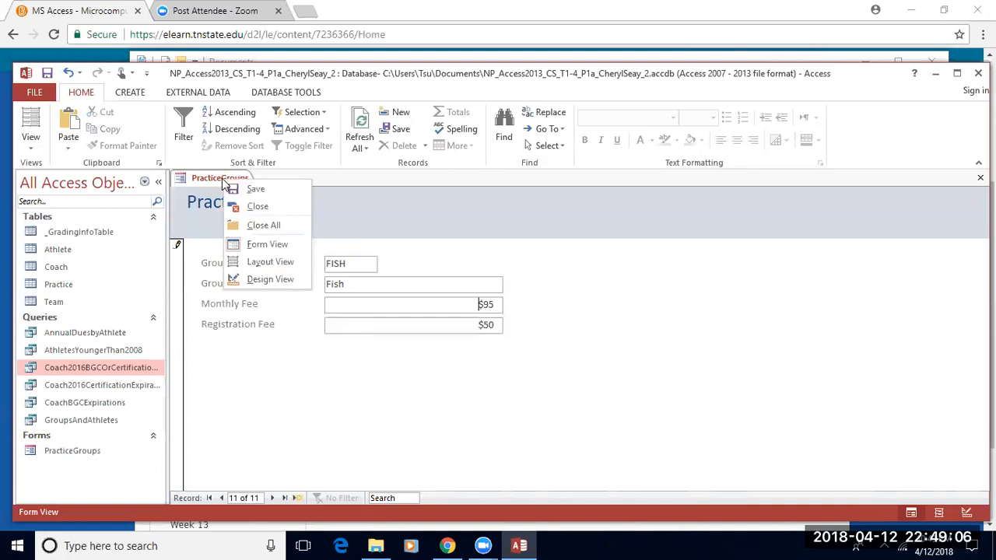
click(235, 187)
right_click(207, 181)
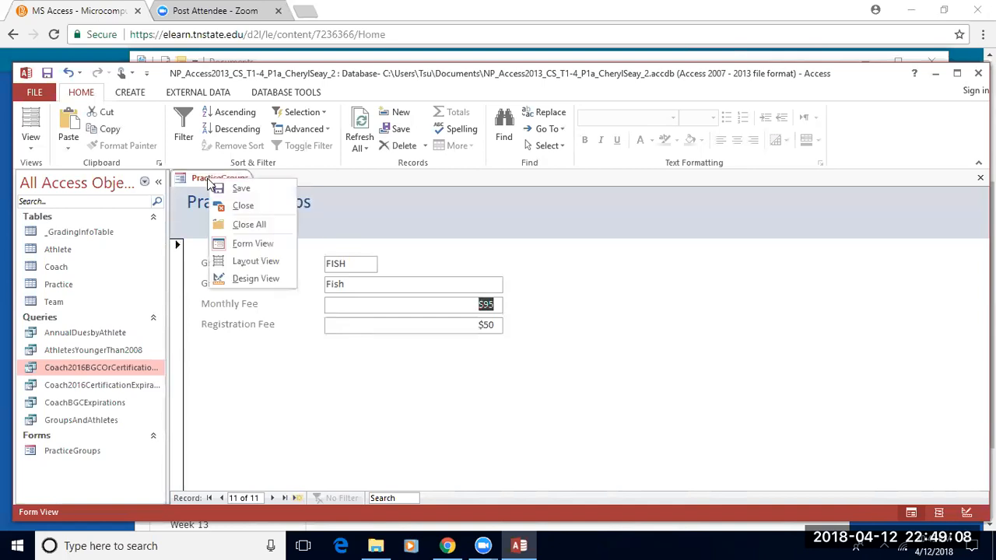
click(244, 206)
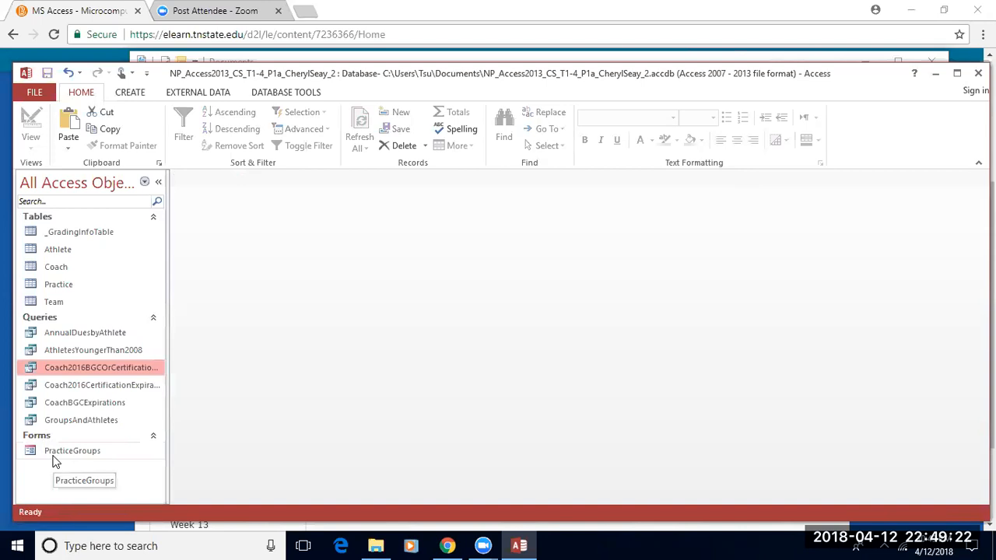
Step: Start another form with the Form Wizard and include all fields from the Practice table
click(130, 92)
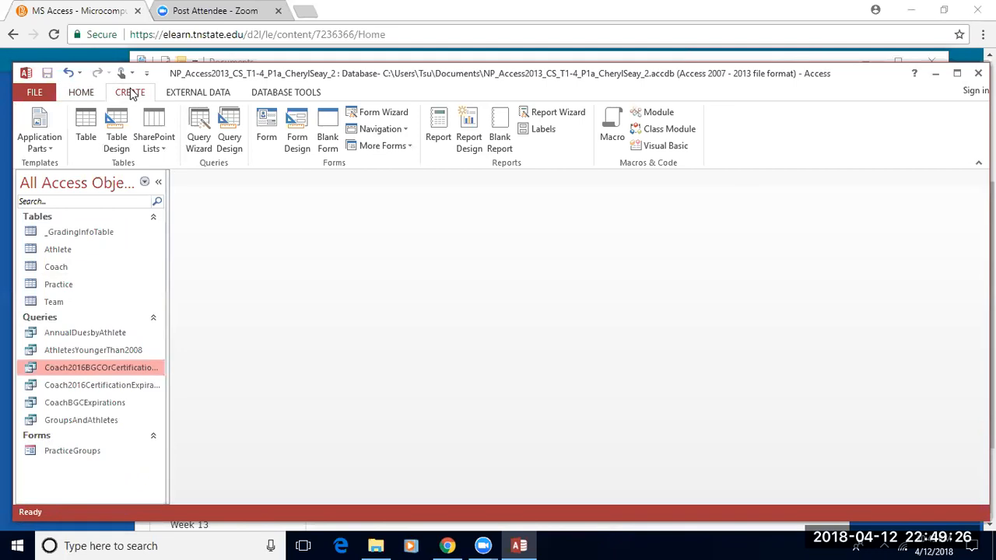
click(368, 113)
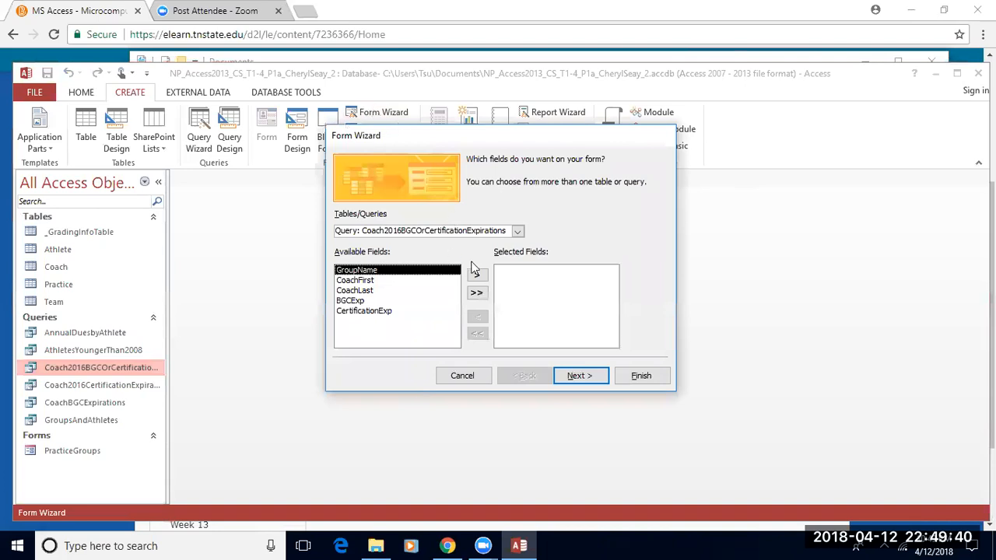
click(518, 231)
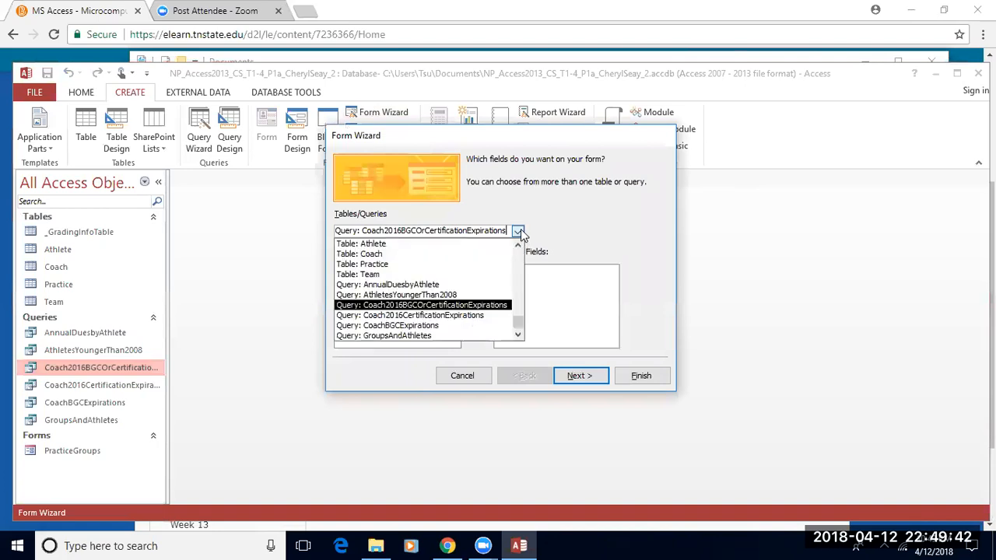
click(370, 265)
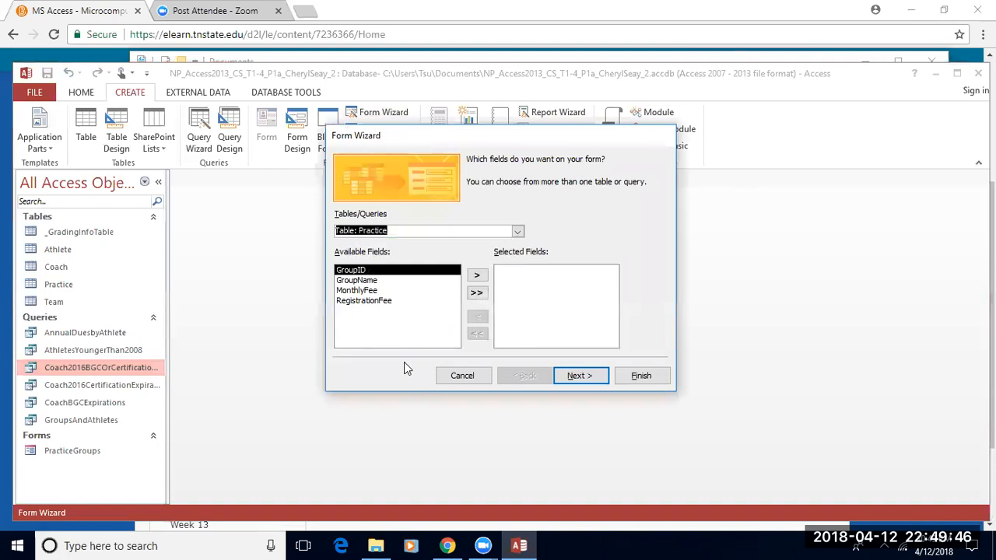
click(477, 294)
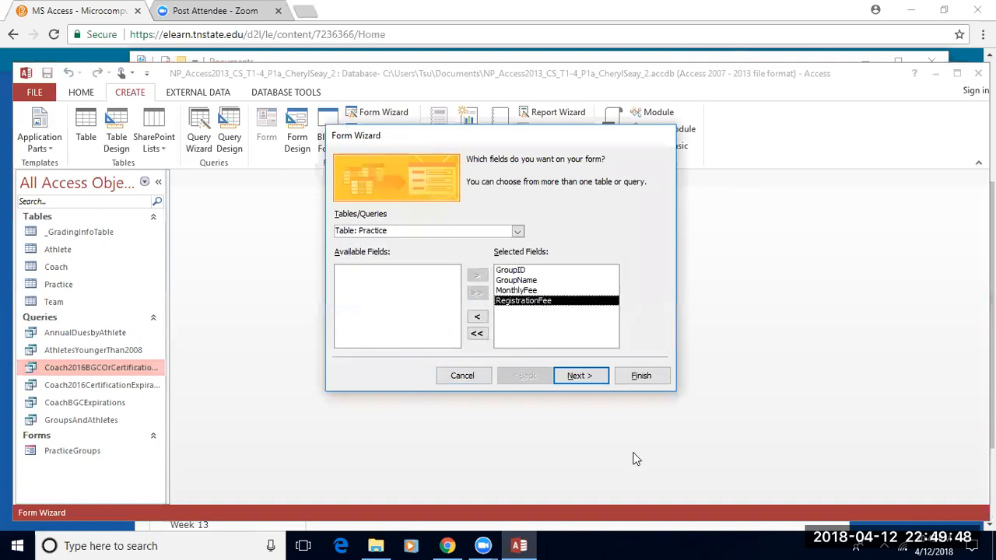
Step: Keep the Columnar layout, title the form GroupsWithAthletes, and finish the wizard with the form opened for viewing
click(573, 379)
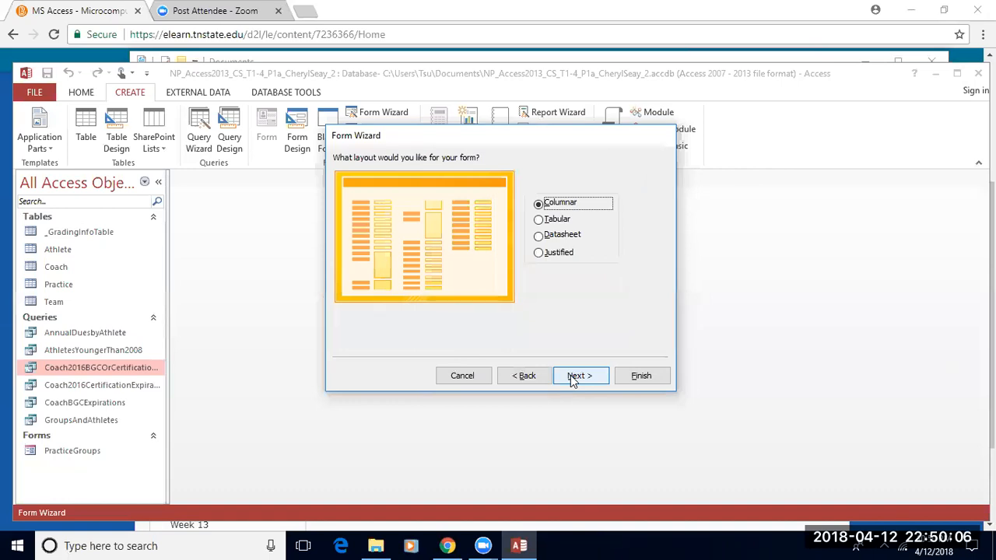
click(574, 380)
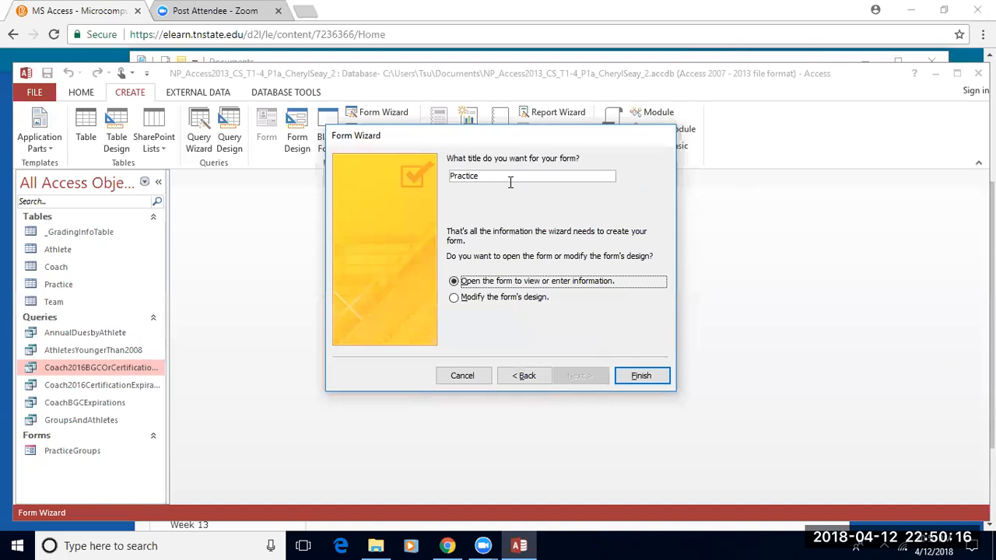
drag(505, 178, 420, 178)
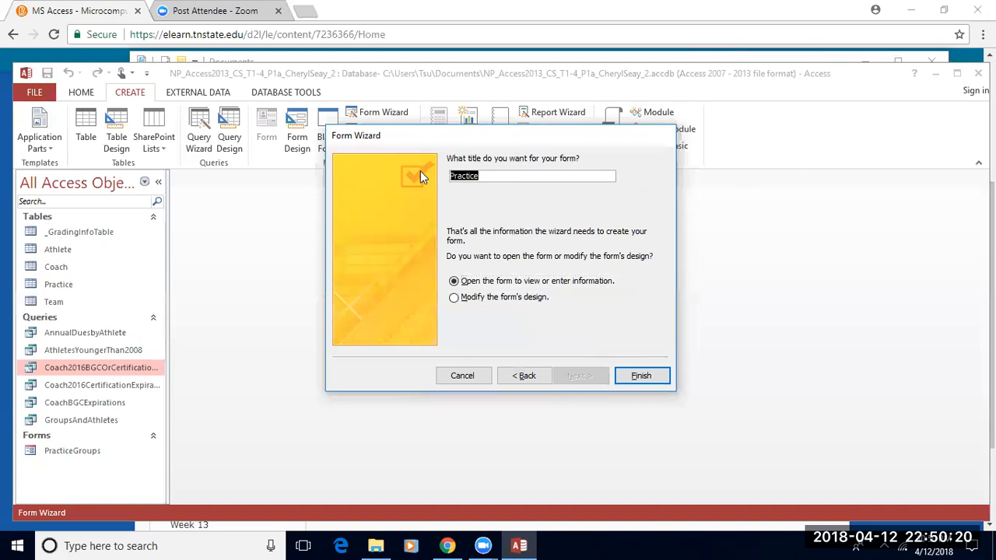
text(Groupswit)
key(BackSpace)
key(BackSpace)
key(BackSpace)
text(WithA)
text(thletes)
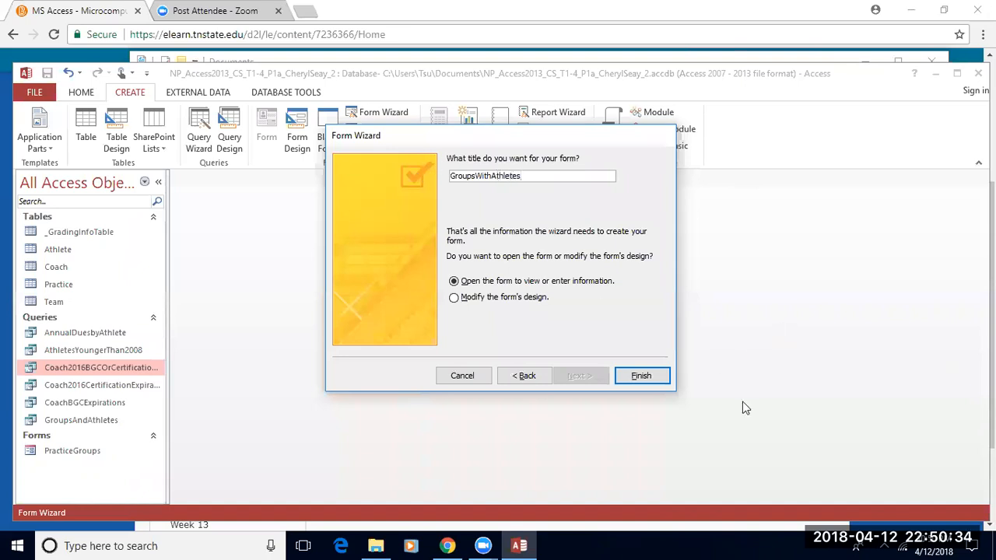
click(638, 376)
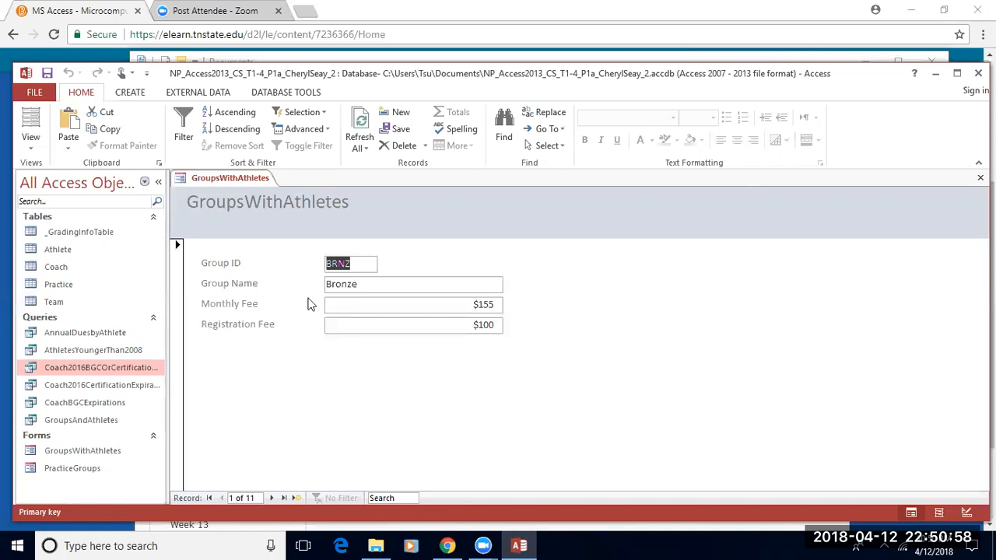
Step: In Layout View, try to add a subform control to the GroupsWithAthletes form and move it below the Registration Fee field
click(31, 149)
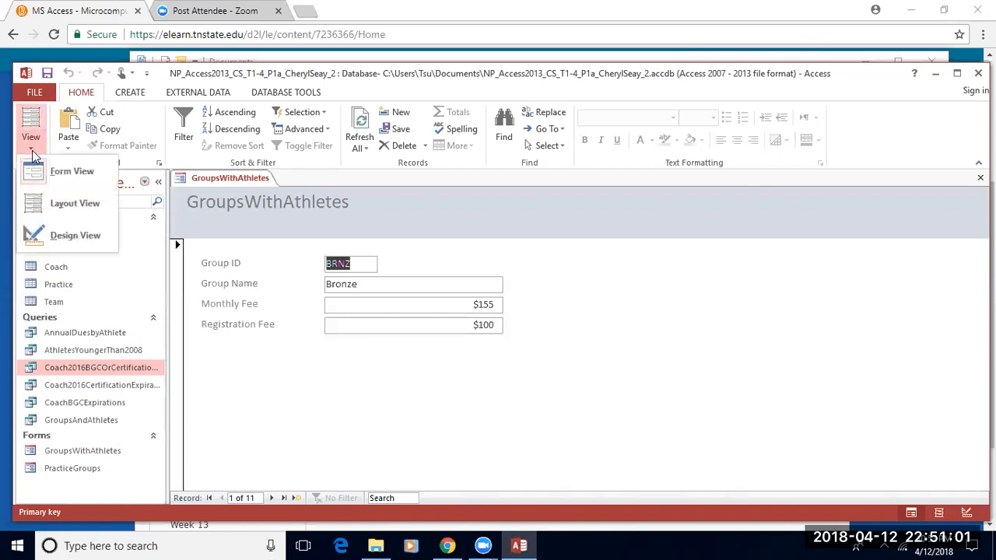
click(85, 204)
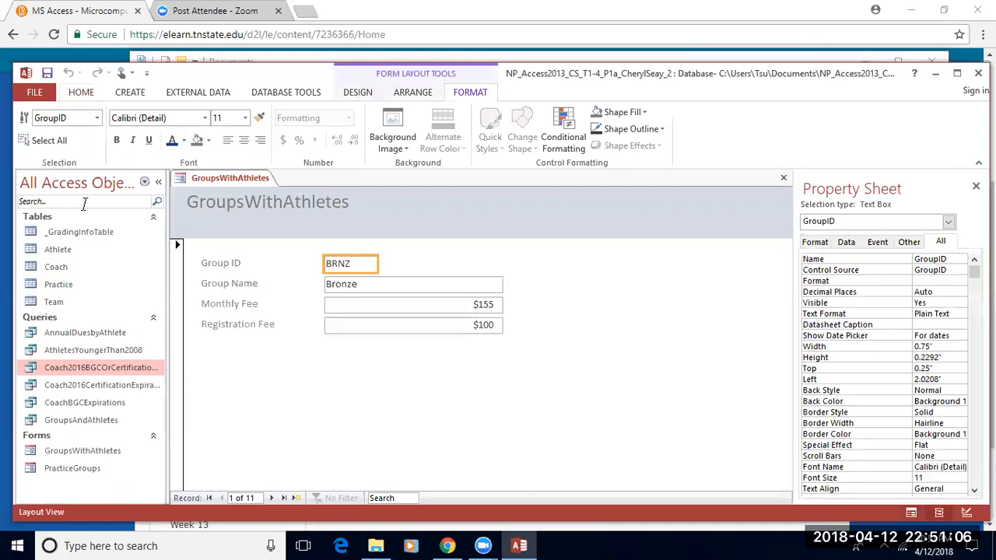
click(357, 94)
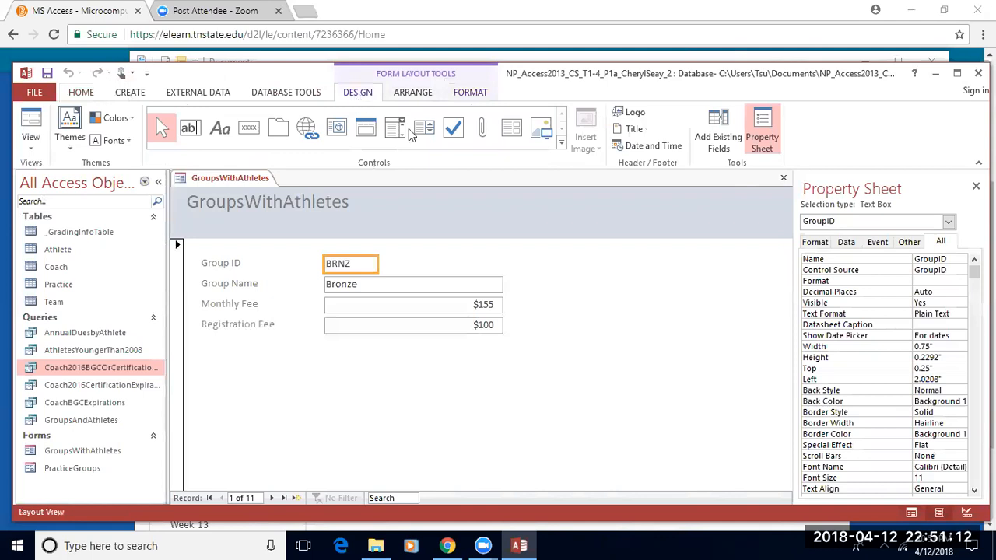
click(511, 129)
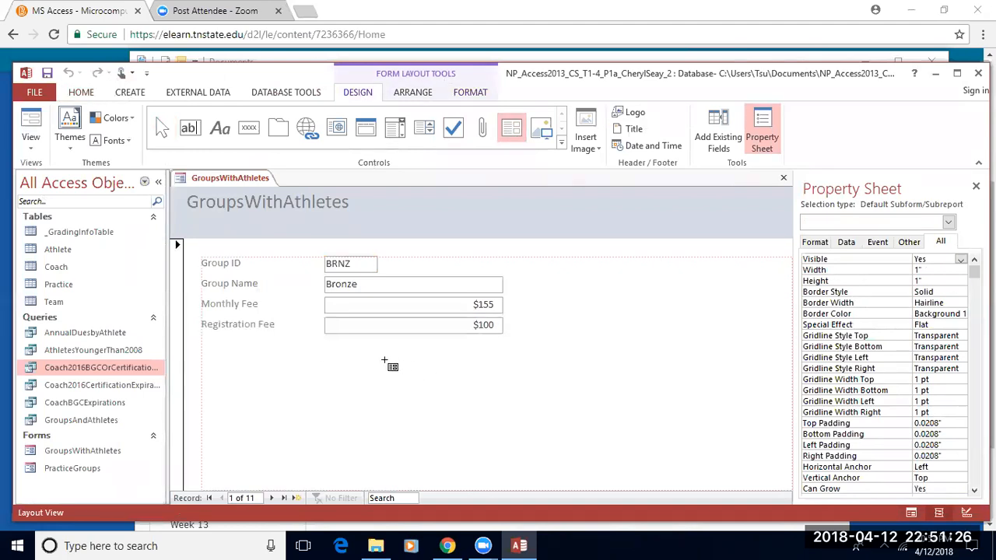
click(595, 451)
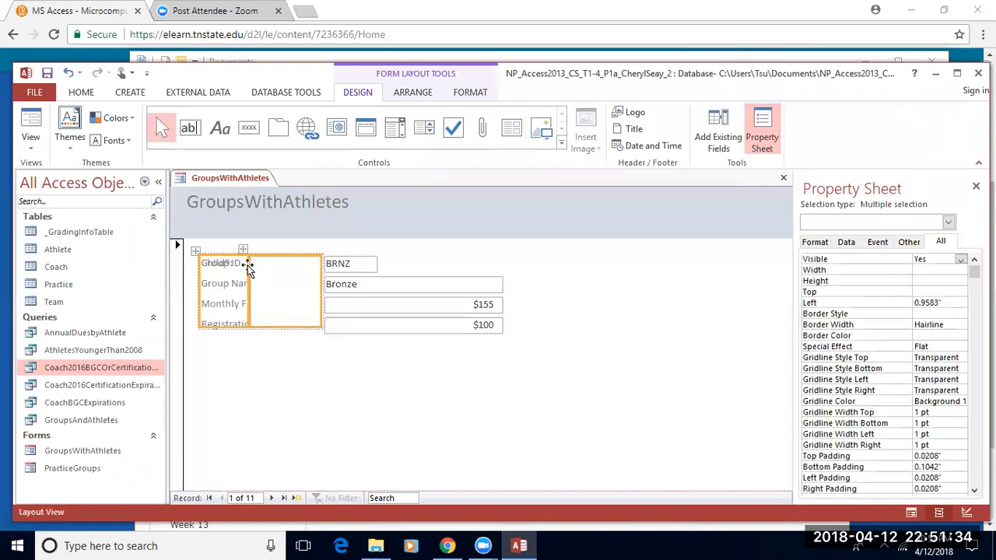
drag(216, 276, 381, 401)
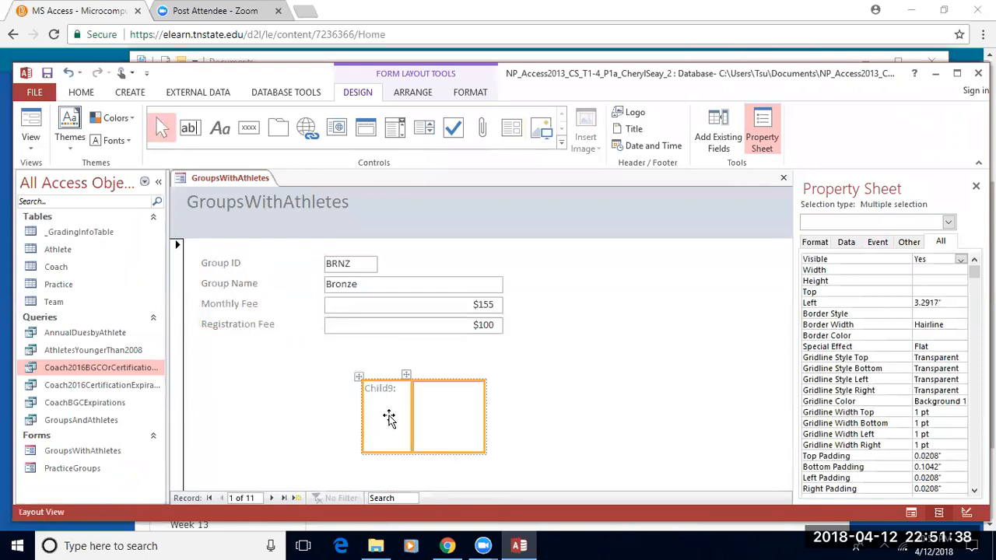
Step: Delete the subform control and its label from below the Registration Fee field
click(389, 418)
click(390, 414)
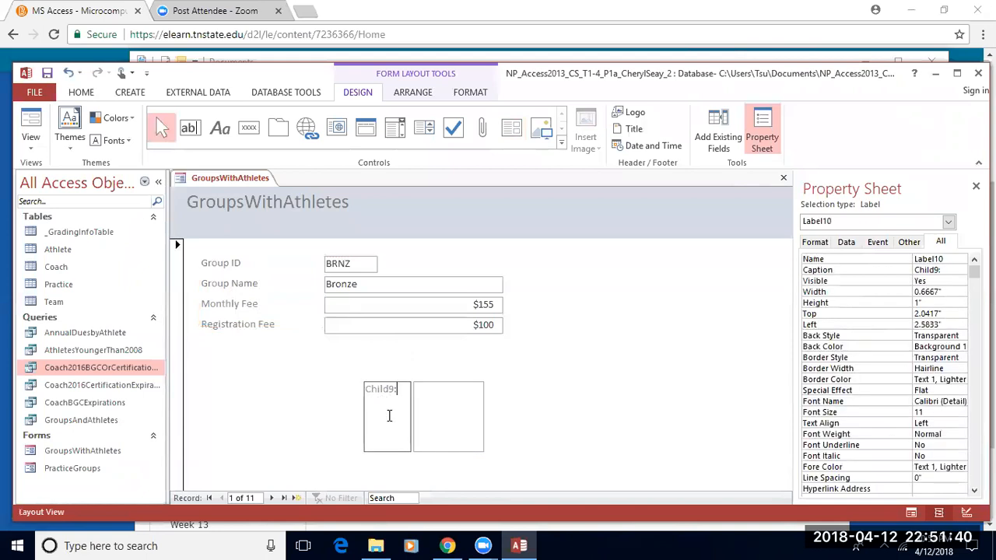
drag(399, 389, 366, 387)
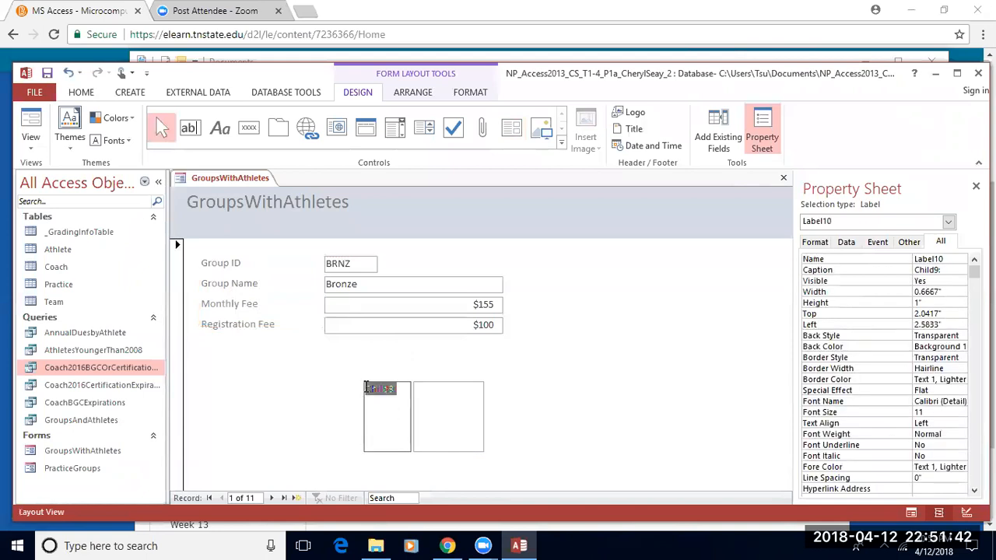
click(325, 393)
click(390, 391)
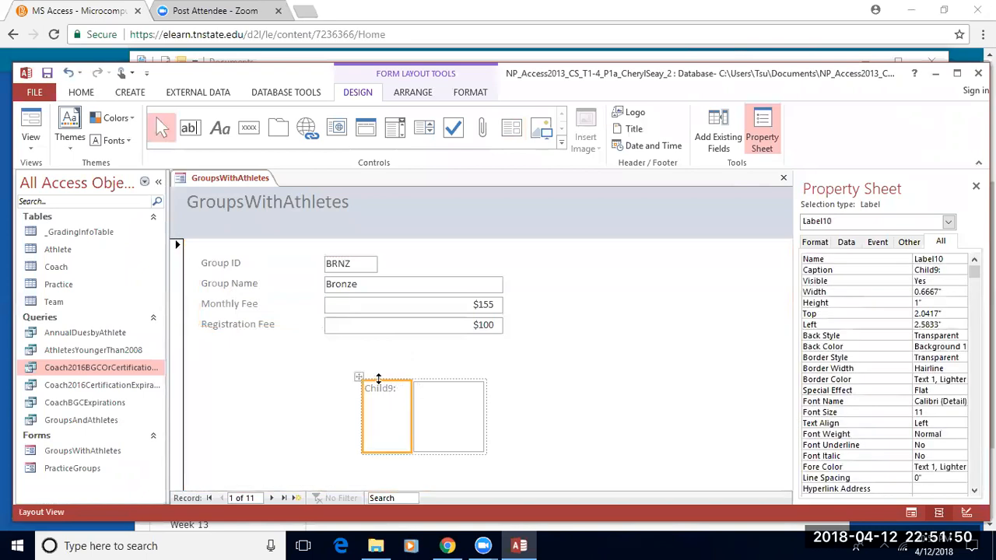
key(Delete)
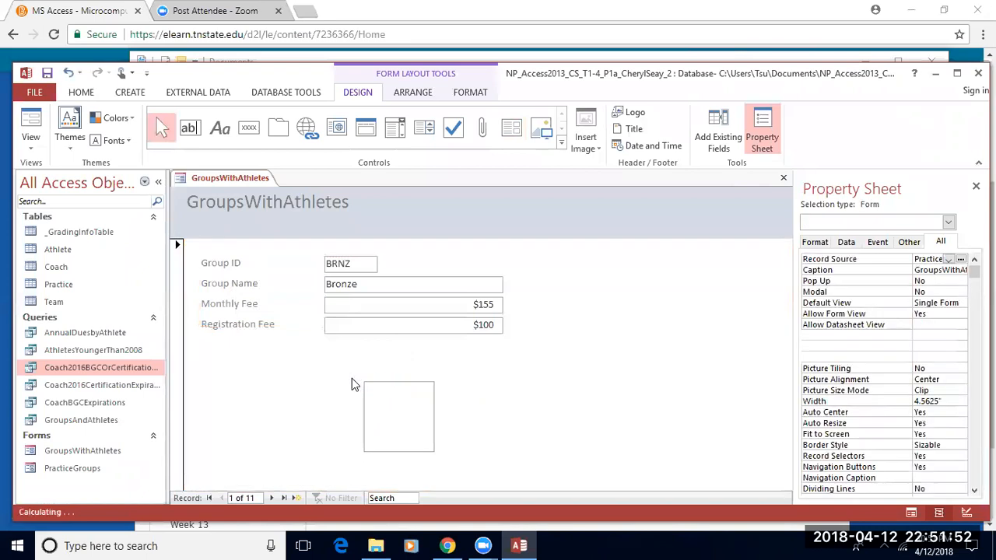
click(392, 393)
click(388, 383)
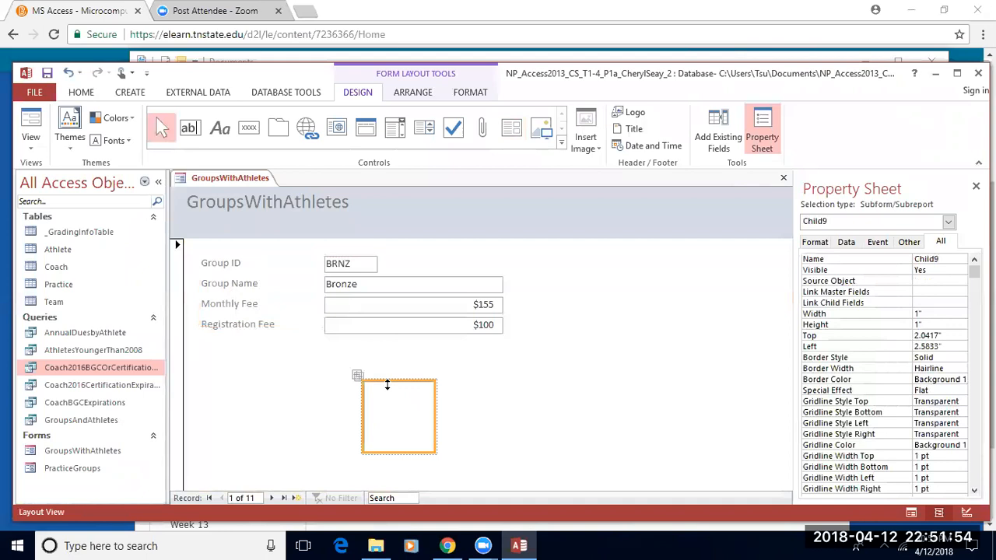
key(Delete)
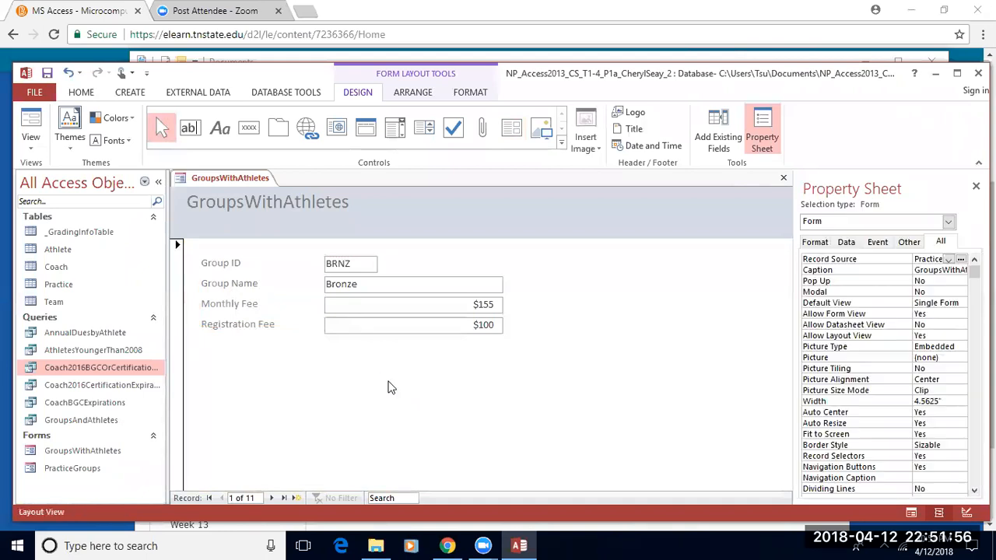
Step: Try a second time to place a subform control in the Detail area, and delete it with its label
click(511, 128)
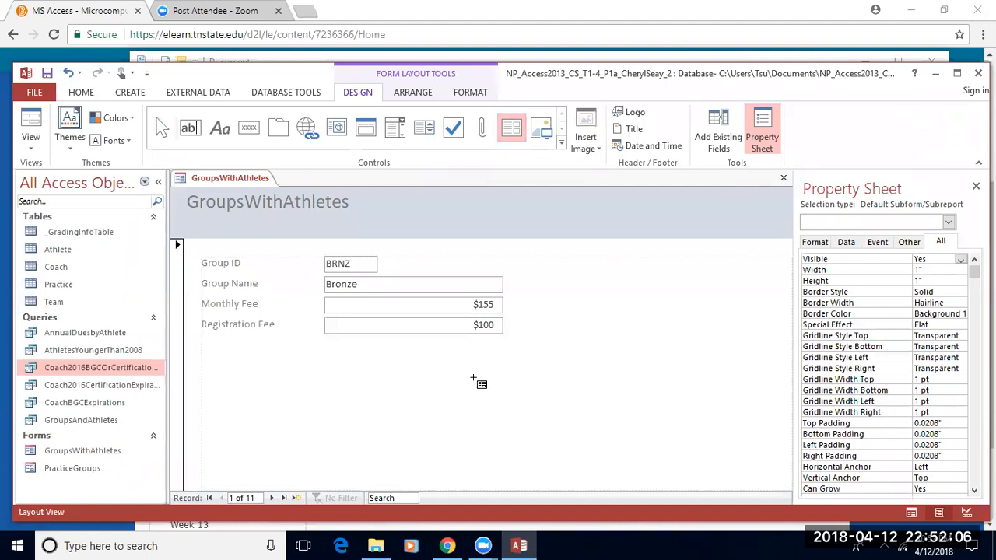
click(434, 401)
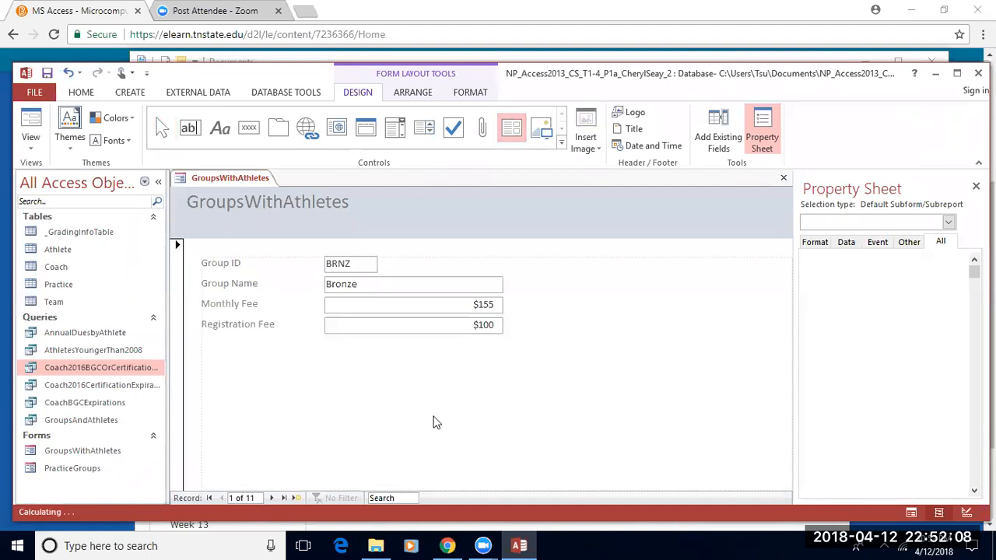
mouse_move(451, 544)
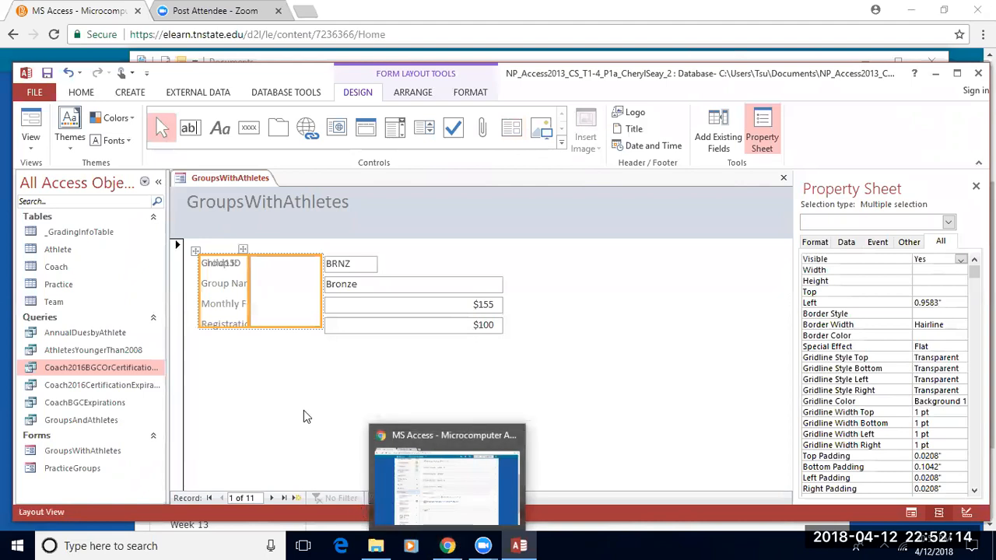
click(225, 397)
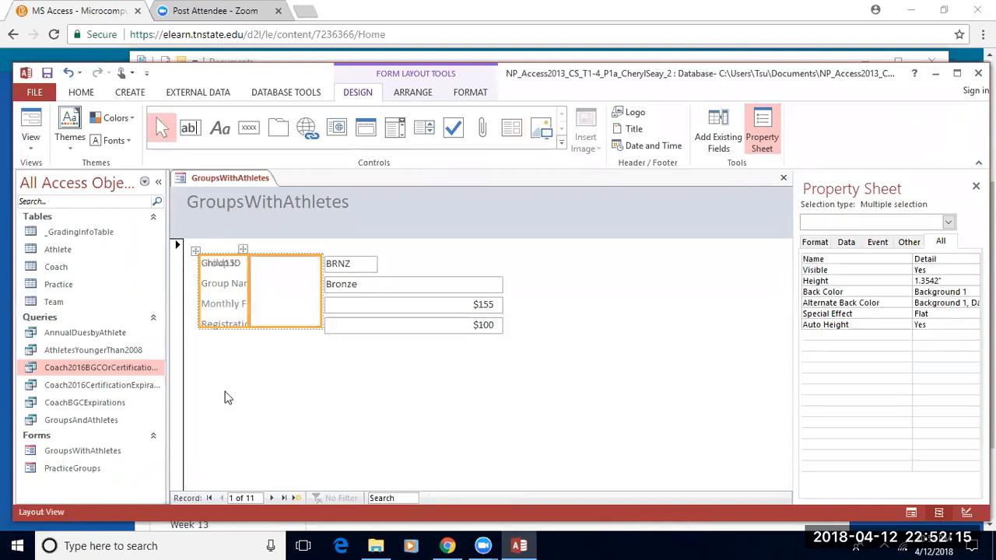
click(217, 257)
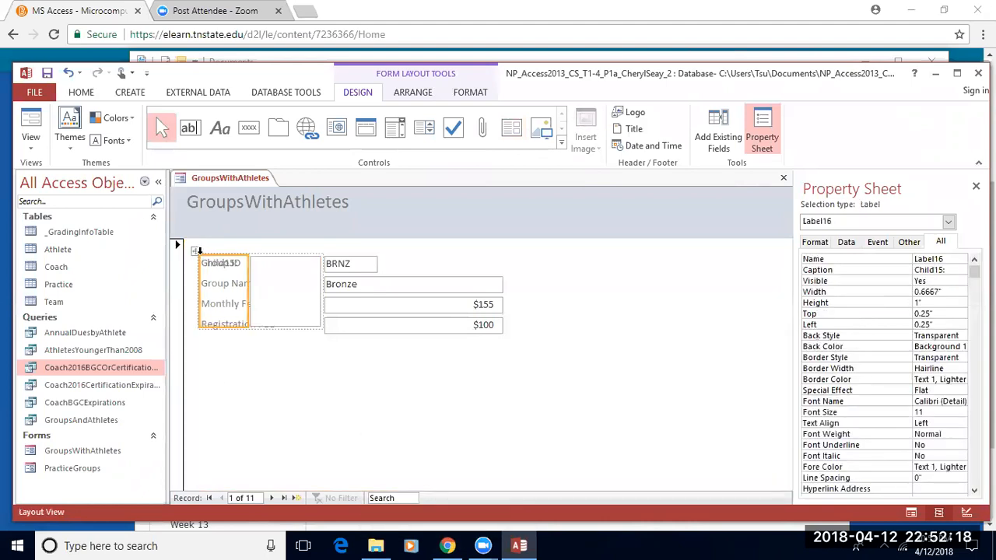
drag(195, 251, 331, 376)
key(Delete)
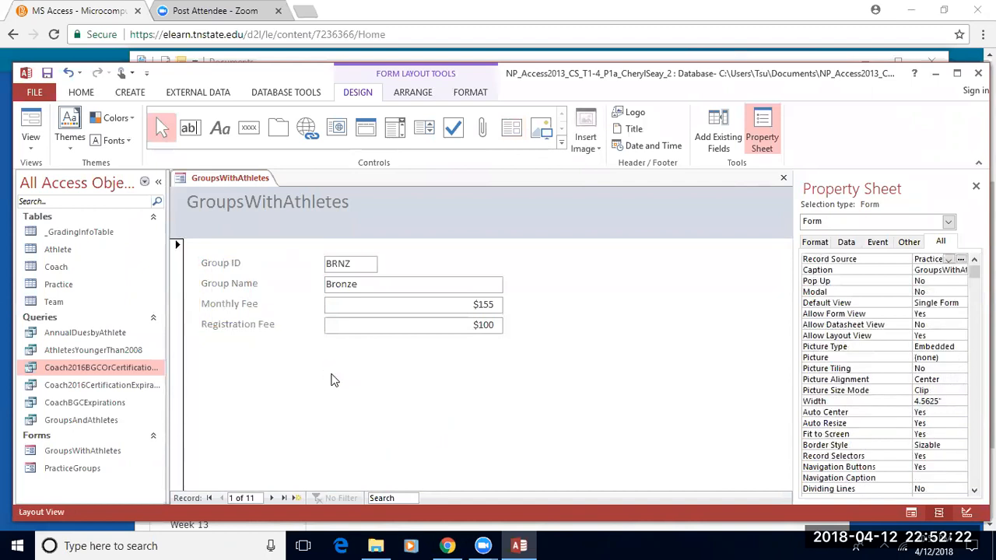
Step: Try once more to insert the subform control in Layout View, and remove it from over the field labels
click(511, 128)
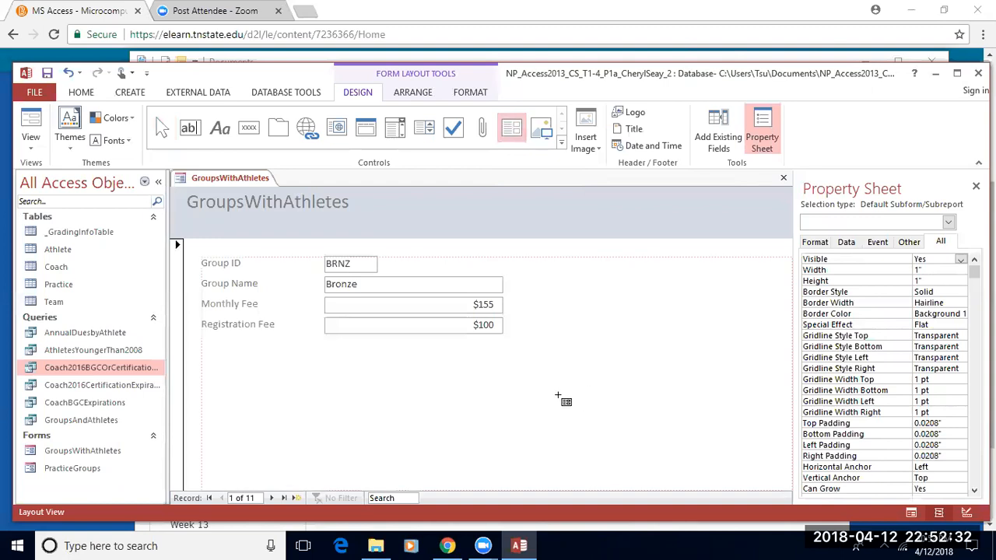
click(737, 479)
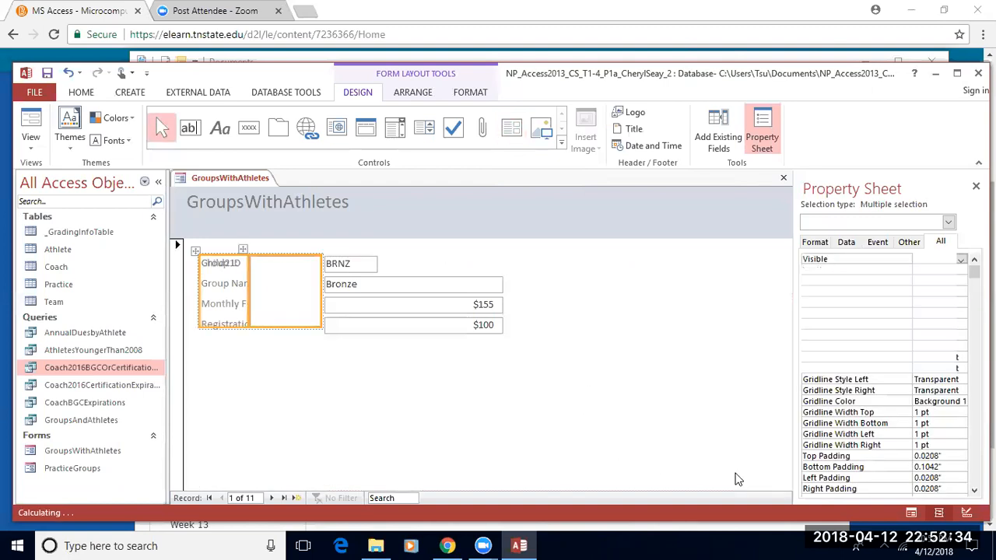
click(235, 305)
click(235, 303)
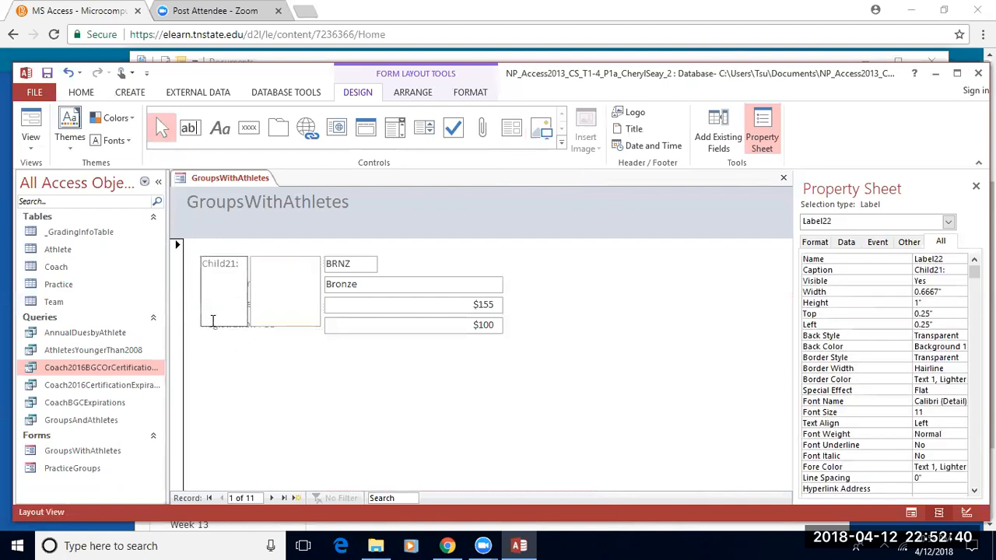
click(258, 324)
key(Delete)
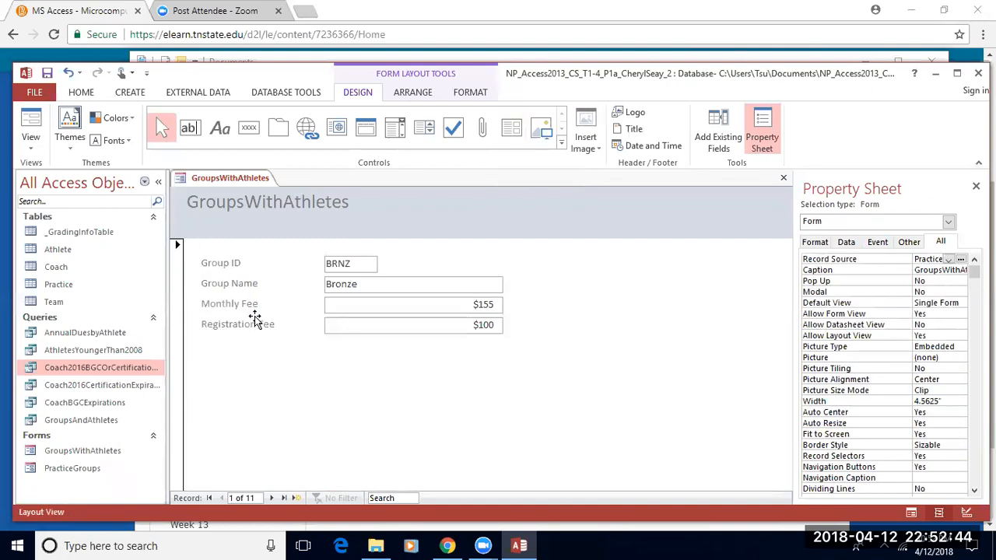
click(283, 370)
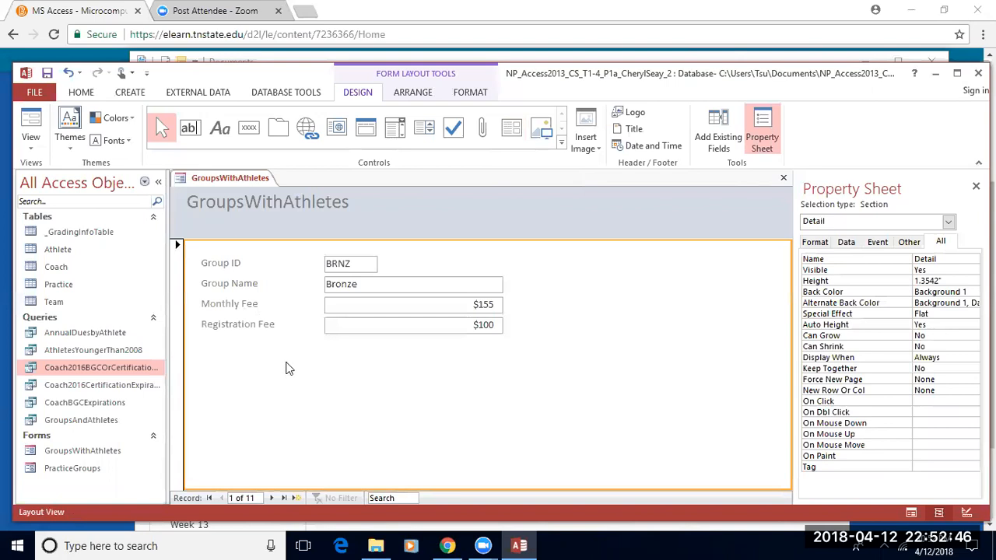
Step: In Design View, draw a subform about 2.83" wide and 1.5" high in the Detail section, to the right of the existing fields
click(31, 139)
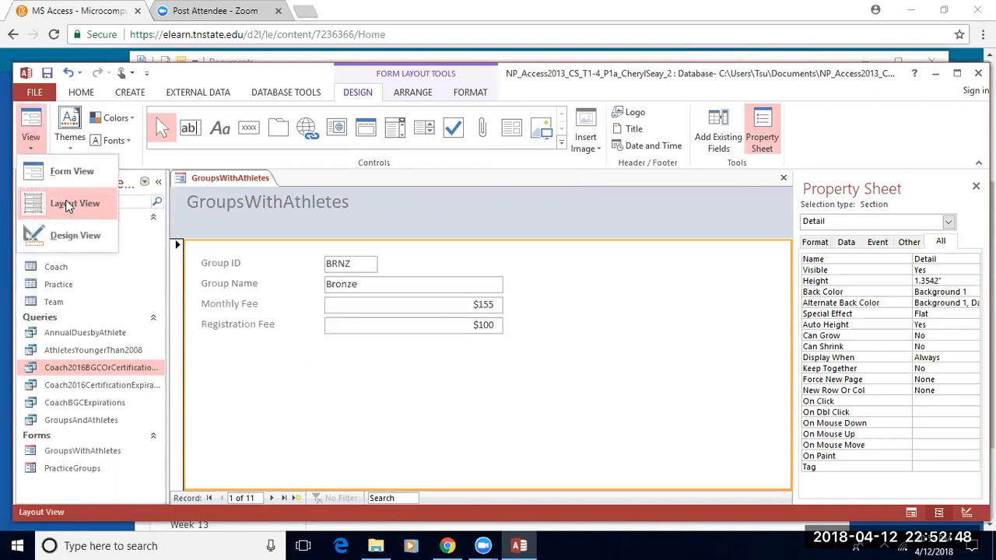
click(67, 235)
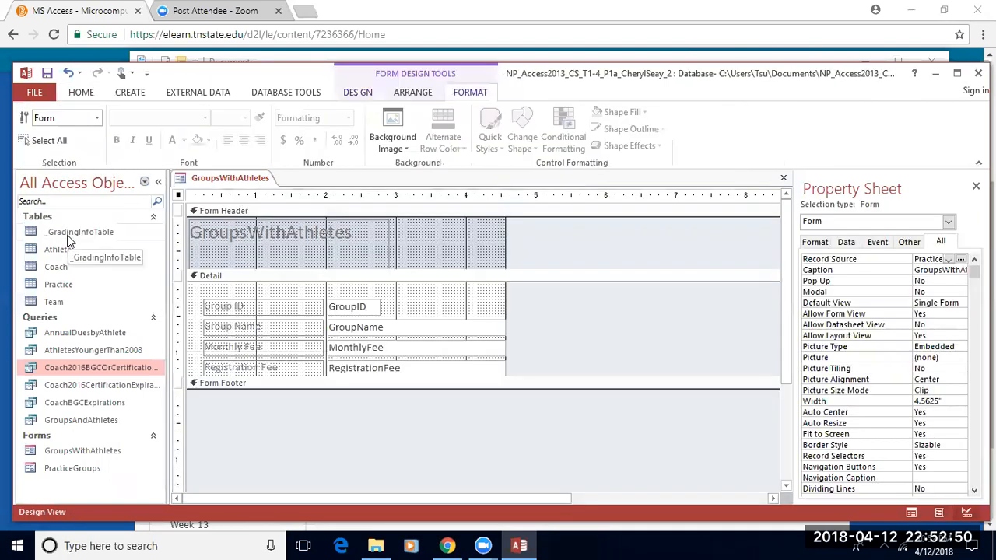
click(357, 92)
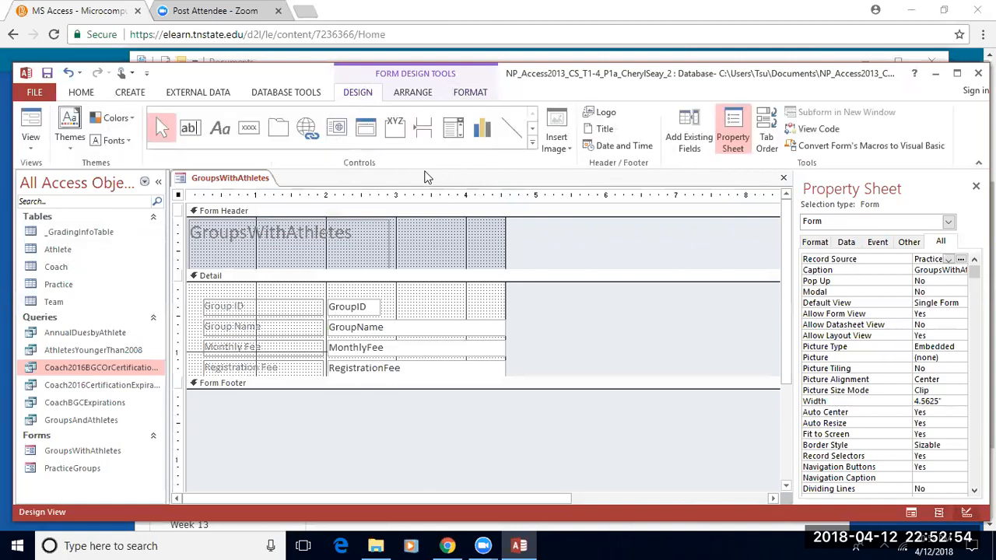
click(533, 143)
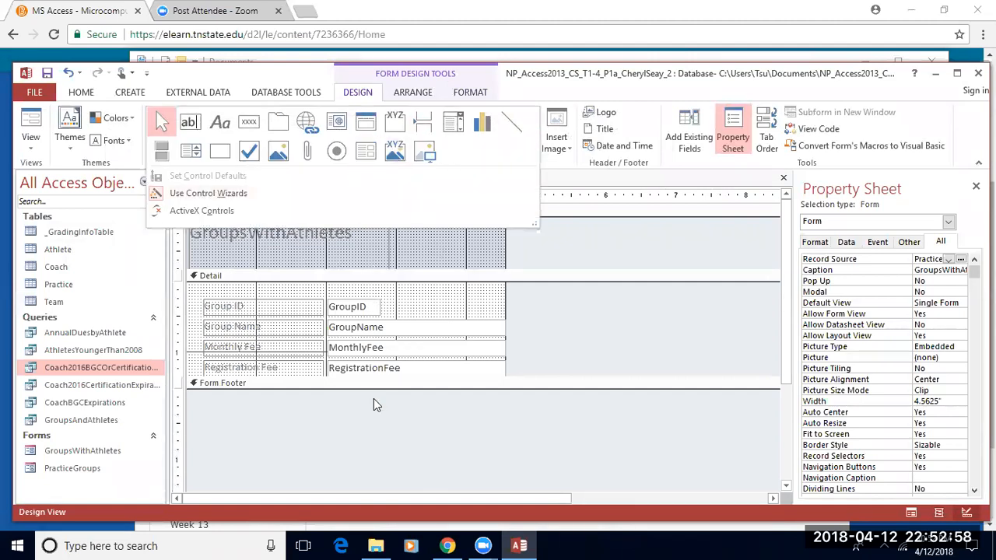
click(367, 152)
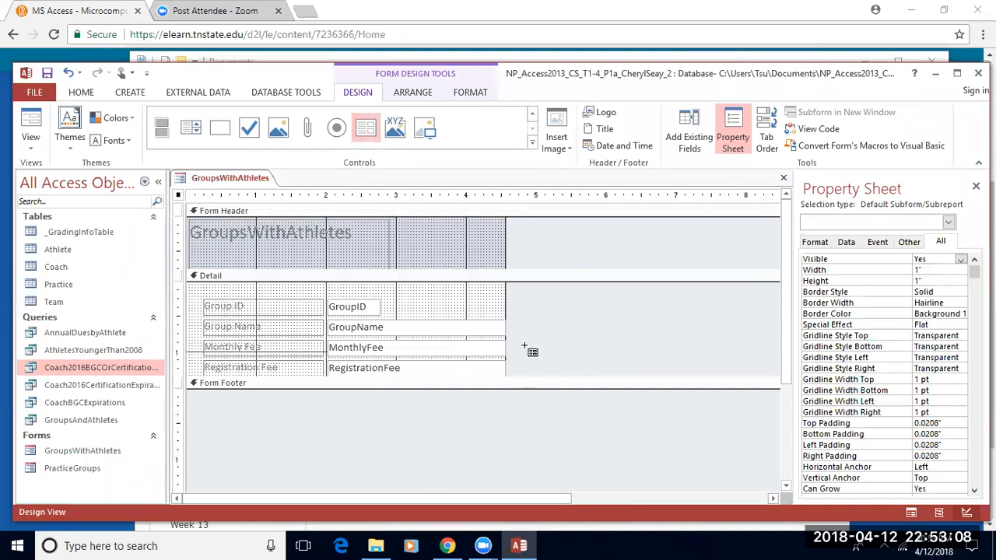
drag(524, 354, 720, 459)
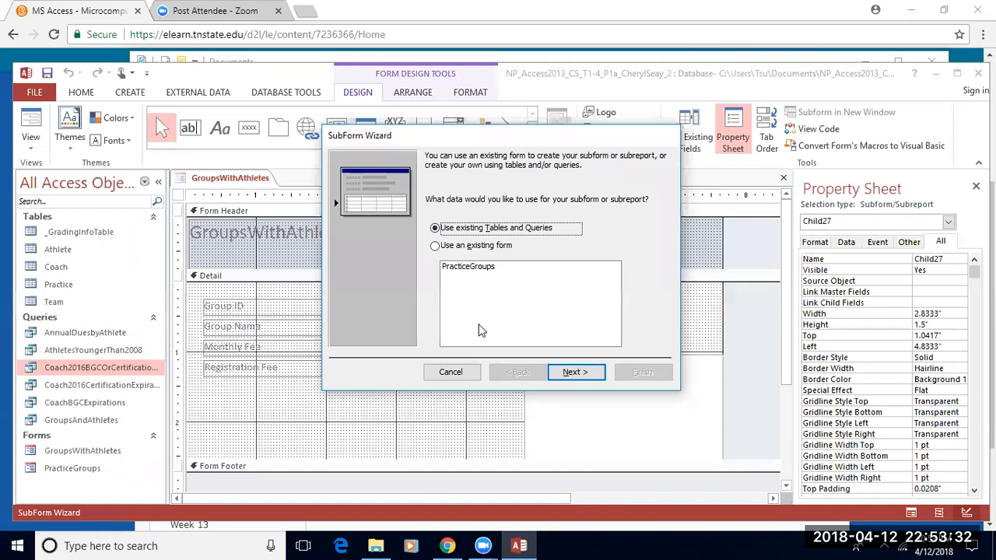
Step: Base the subform on existing tables and queries, and include AthleteID, FirstName and LastName from the Athlete table
click(573, 373)
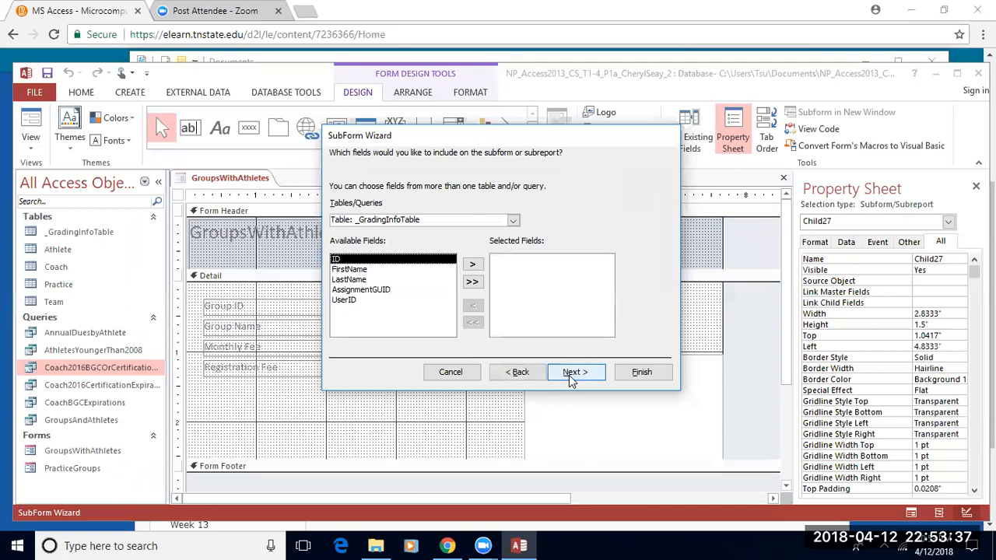
click(512, 220)
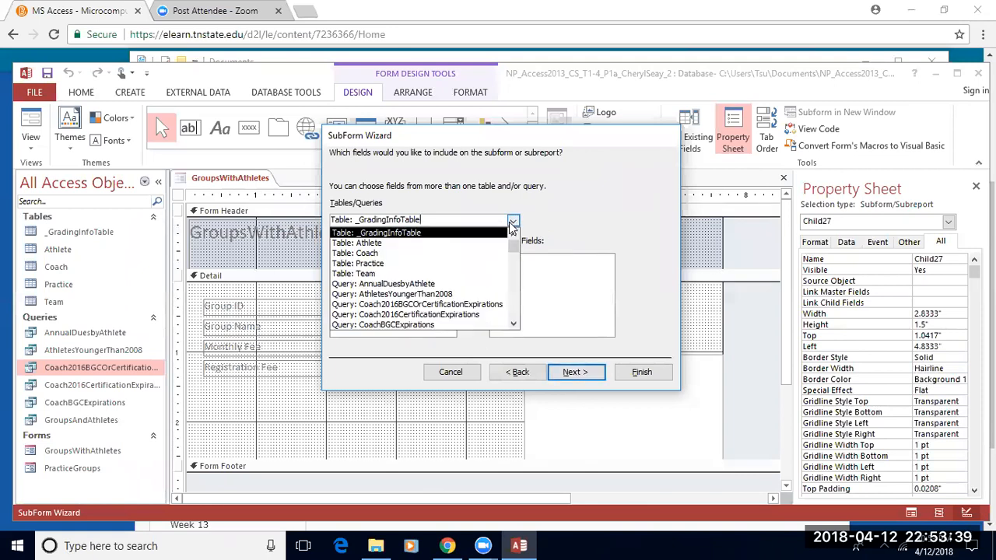
click(384, 244)
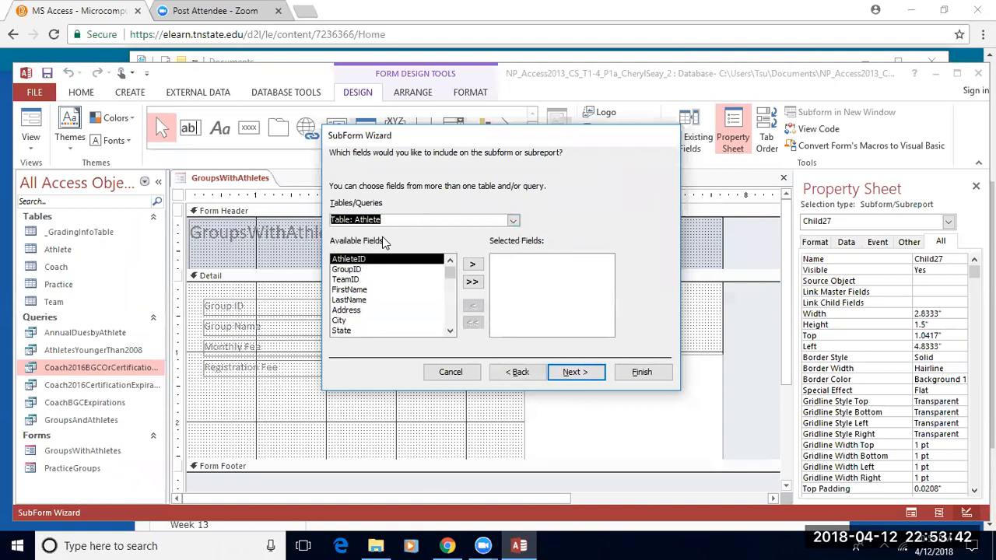
click(473, 267)
click(370, 279)
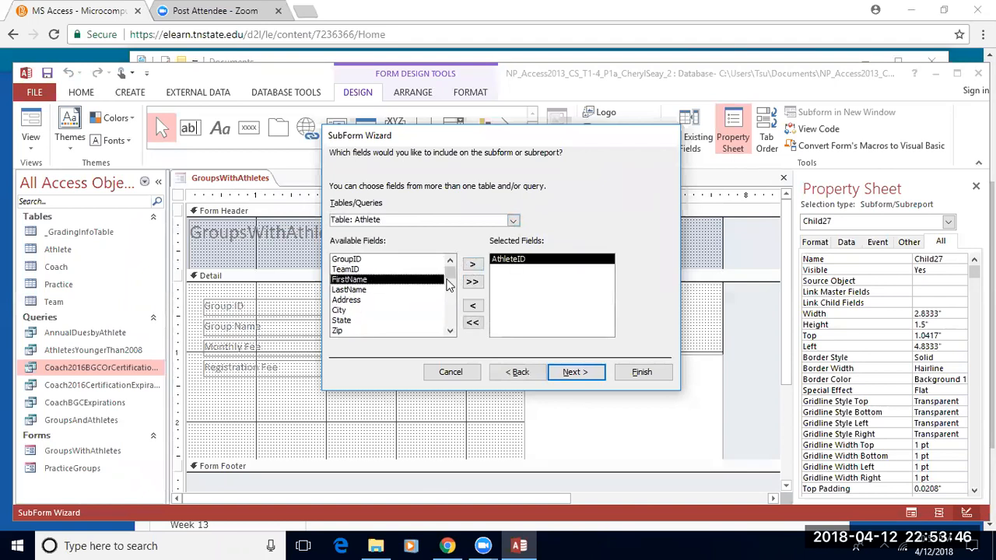
click(473, 267)
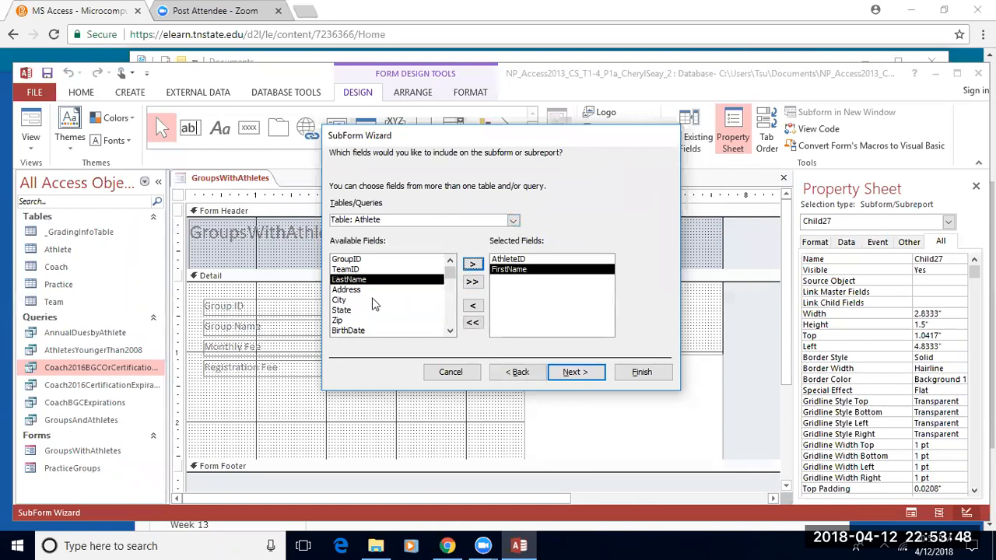
click(472, 265)
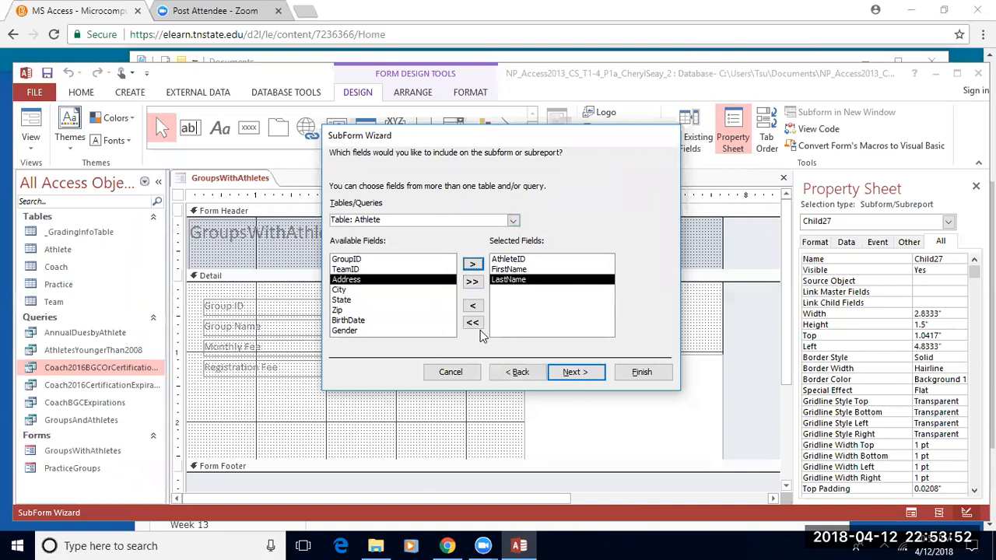
Step: Link the subform to show Athlete for each record in Practice using GroupID, and finish it with the name AthleteSubform
click(571, 374)
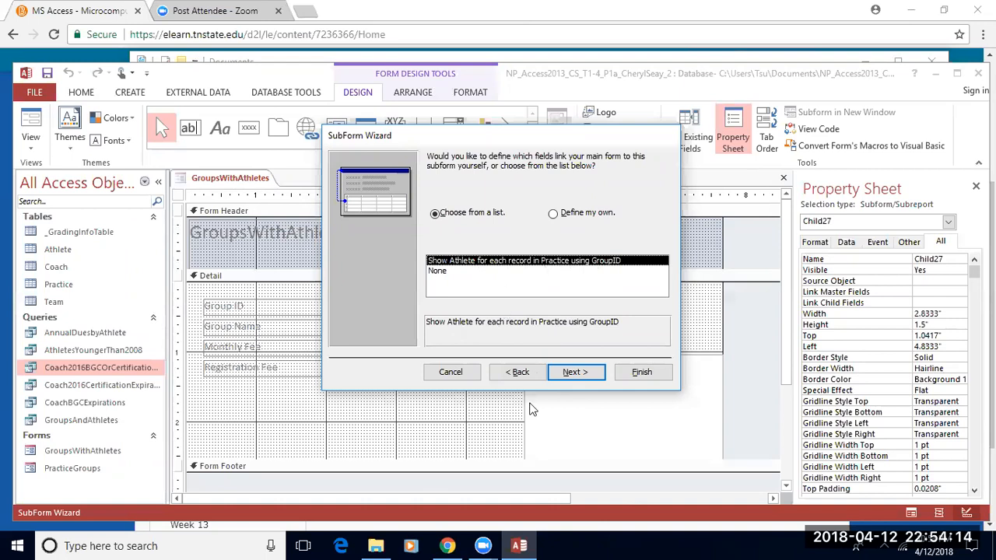
click(570, 372)
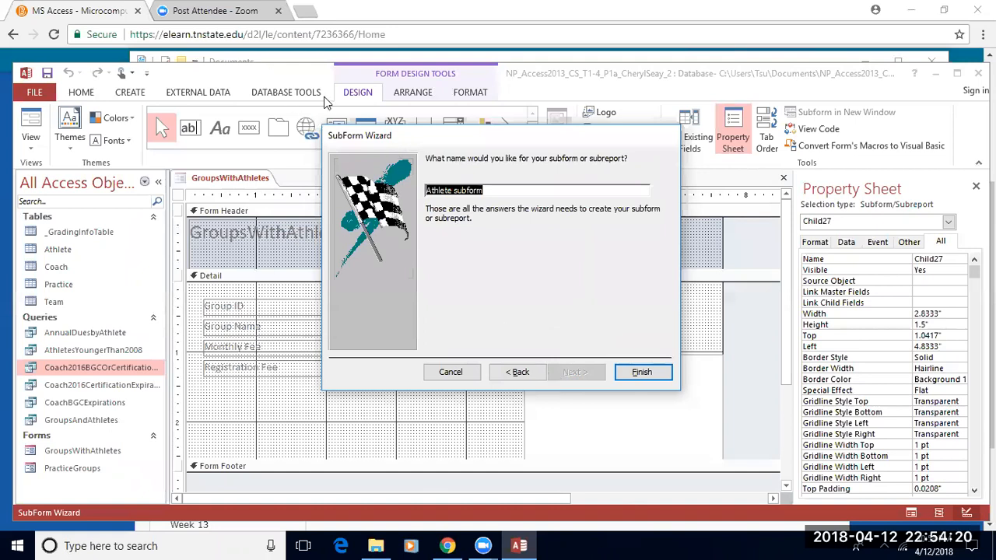
click(453, 190)
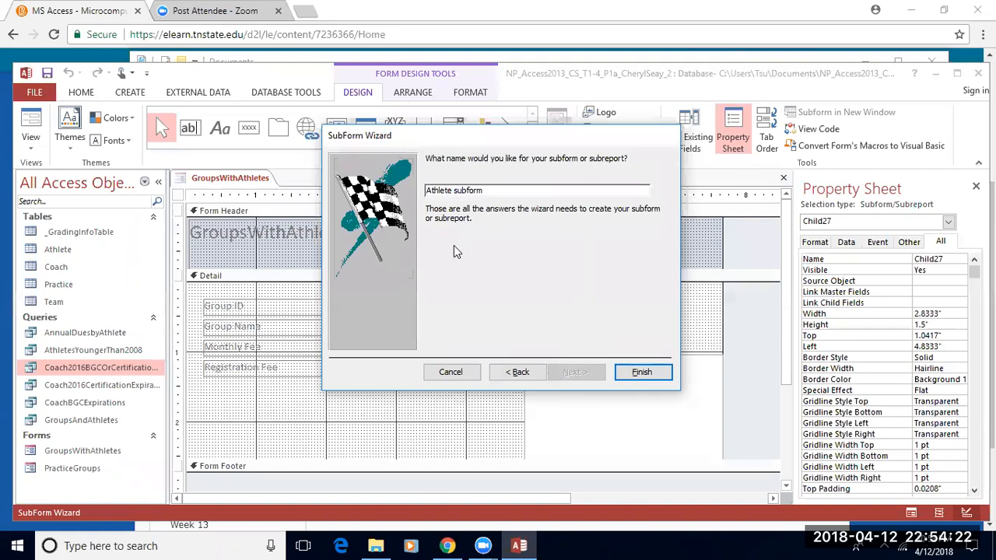
key(BackSpace)
key(Delete)
text(S)
click(639, 371)
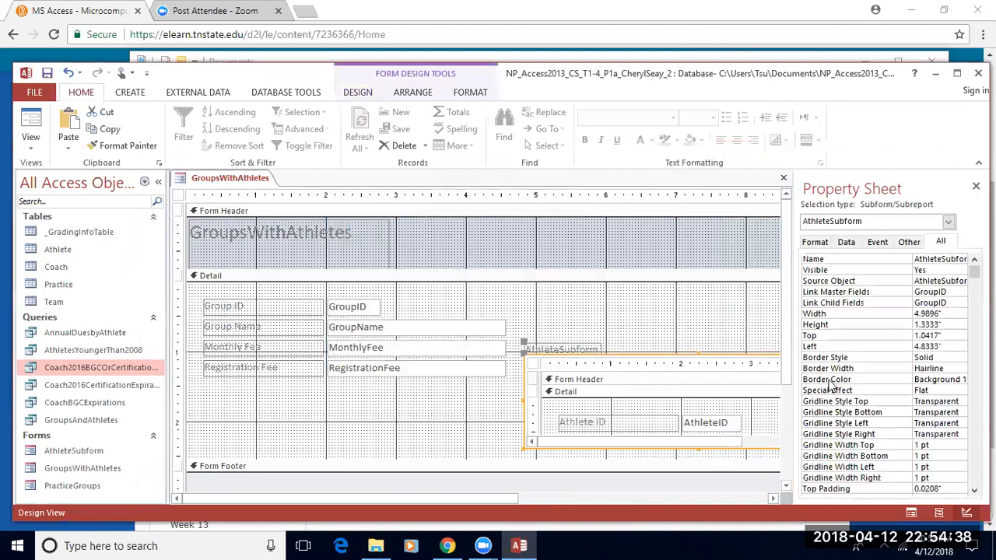
Step: In Layout View, change the form's header title to "Groups with Athletes"
scroll(787, 389, down, 2)
scroll(799, 412, down, 1)
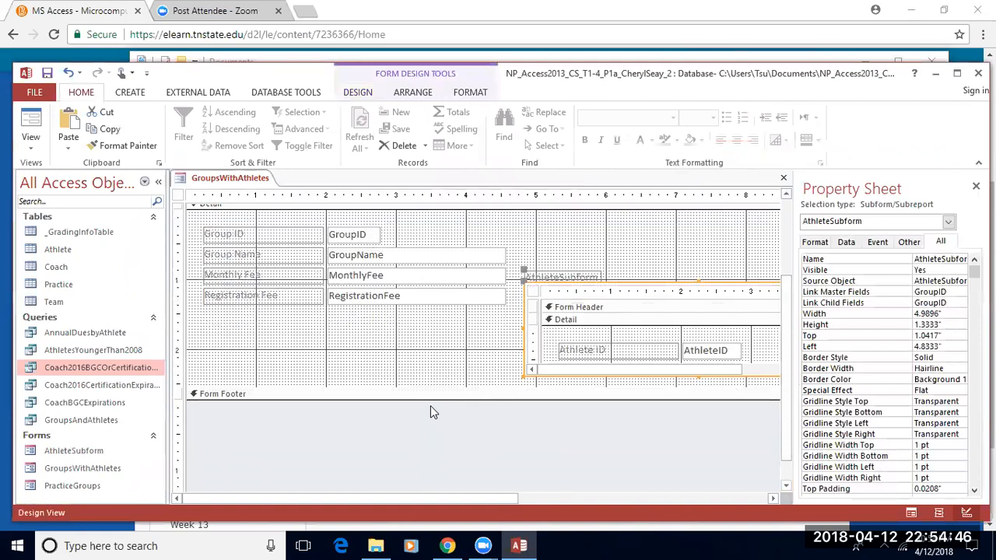
drag(787, 340, 784, 239)
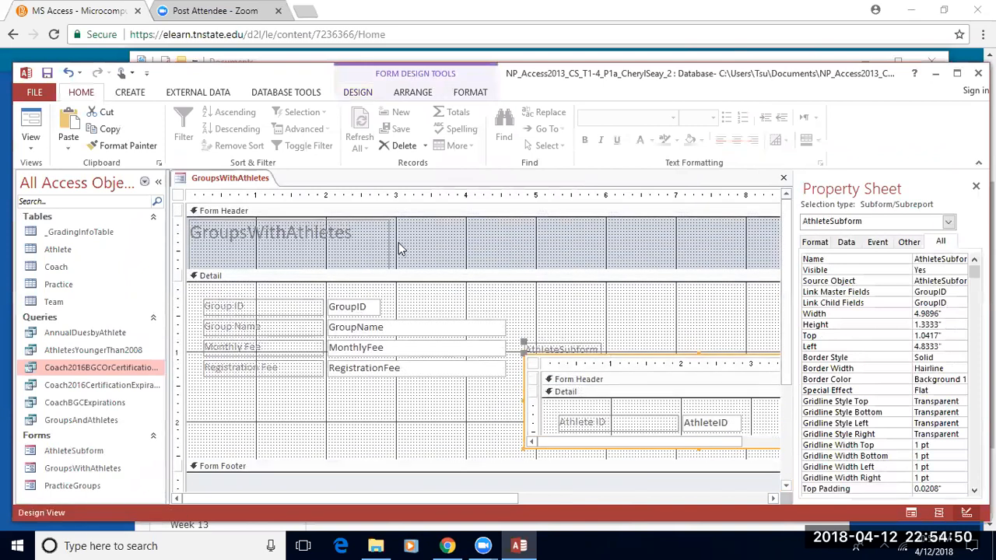
click(31, 138)
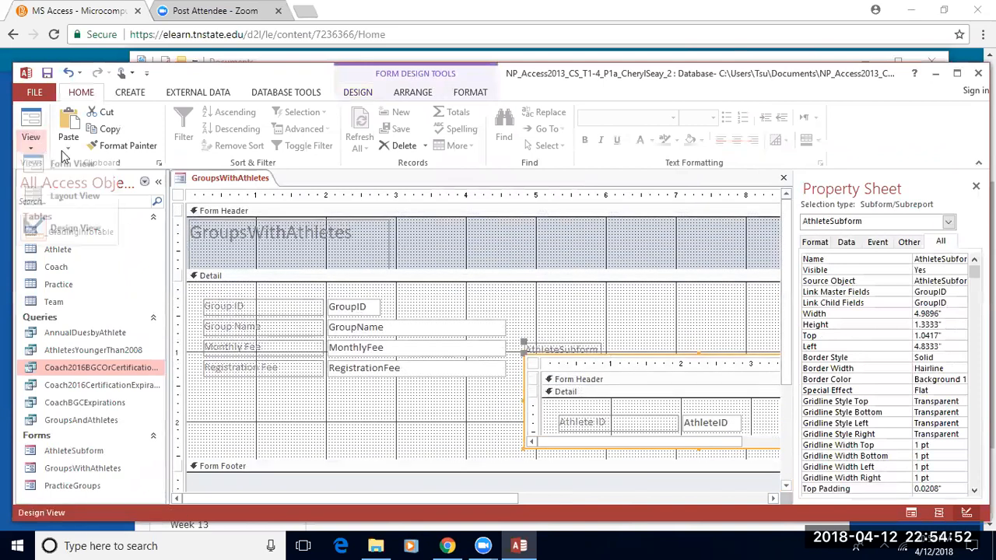
click(72, 201)
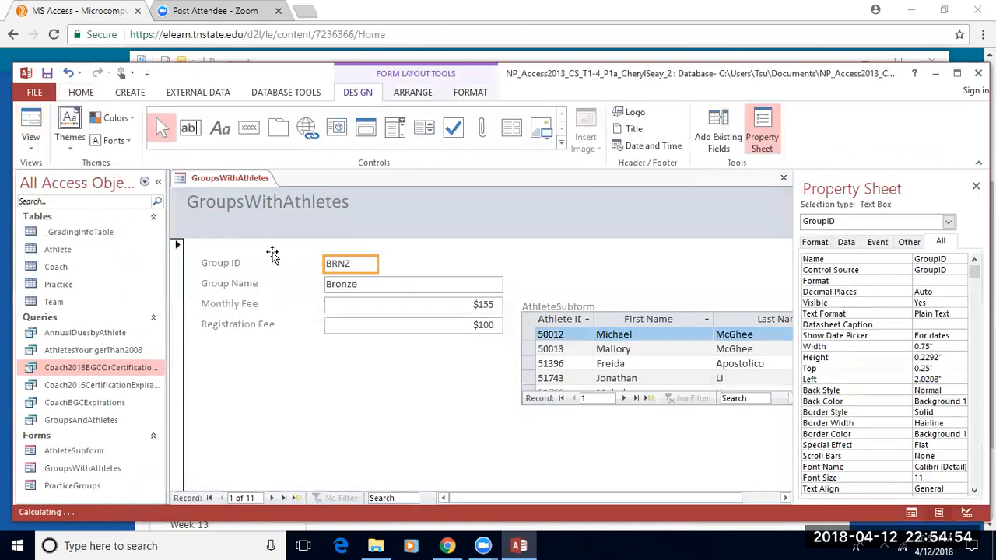
click(245, 202)
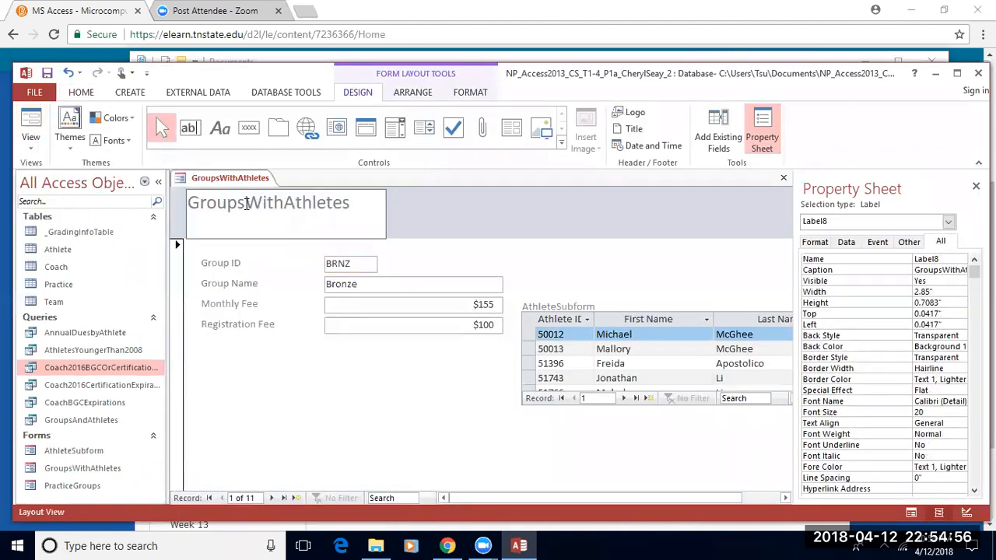
click(246, 204)
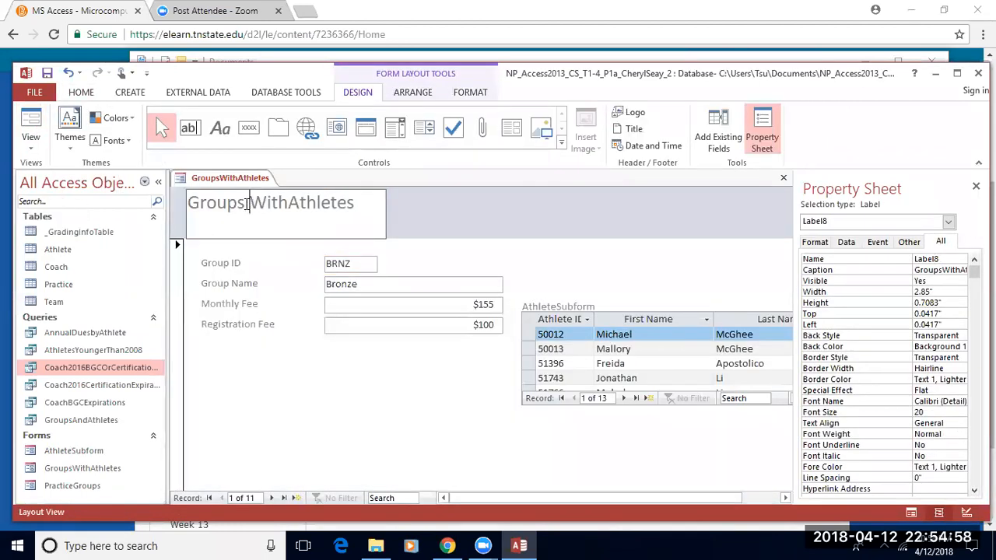
key(Delete)
text(w)
click(283, 204)
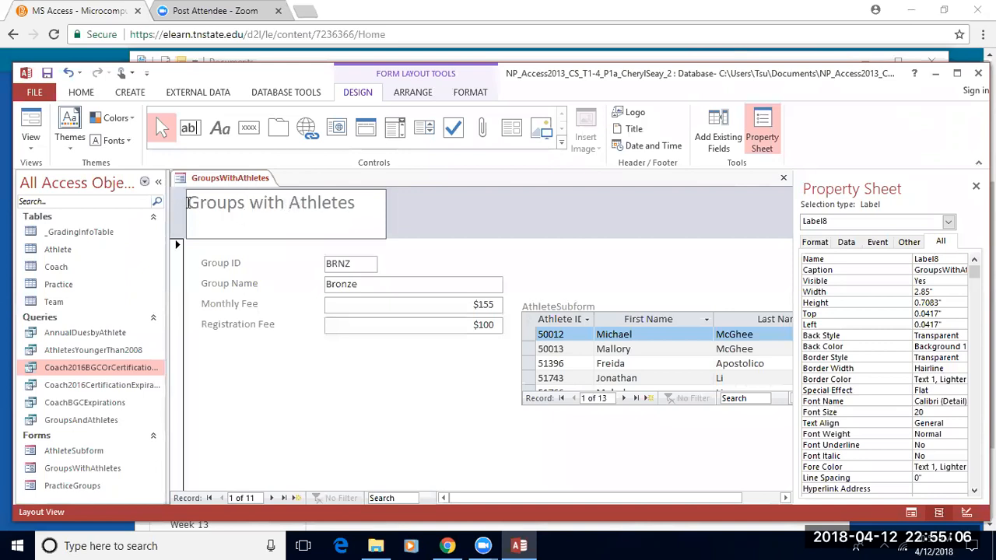
Step: Set the font color of the "Groups with Athletes" title to dark blue
drag(189, 202, 373, 198)
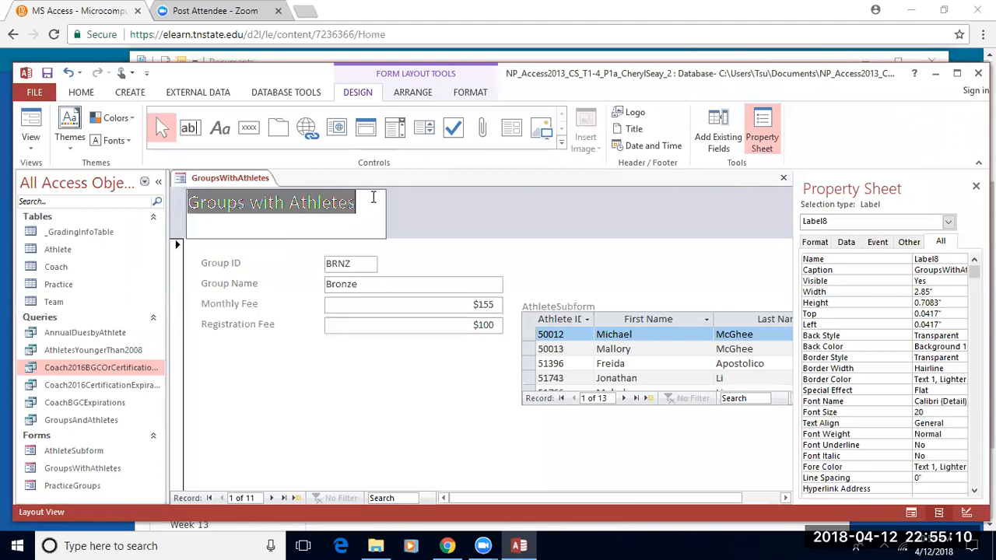
click(470, 94)
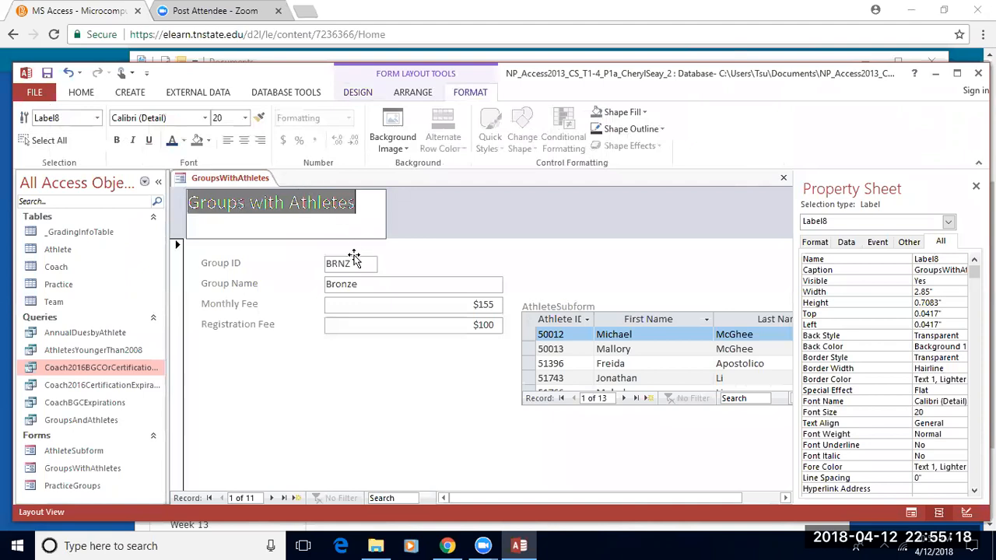
click(184, 140)
click(208, 273)
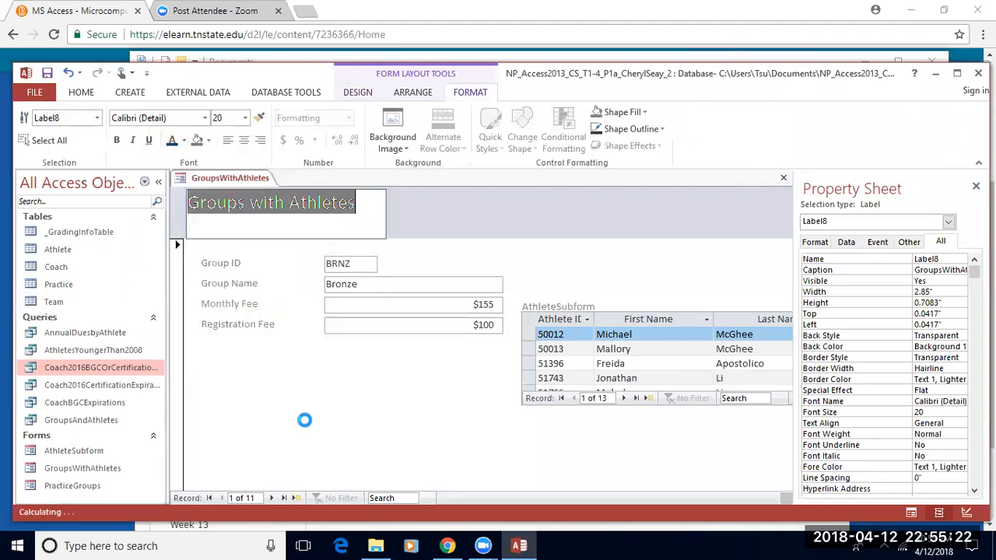
click(306, 420)
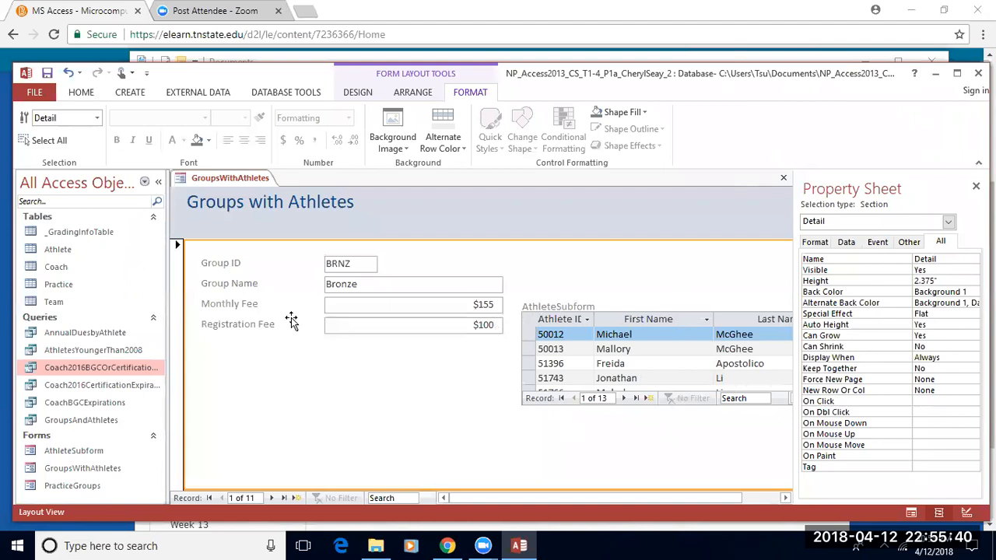
click(74, 98)
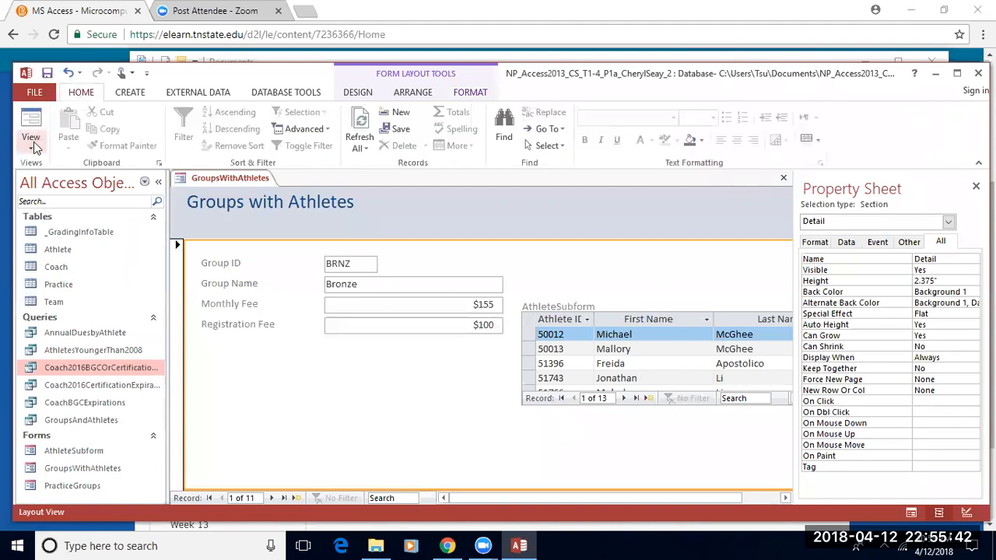
click(31, 132)
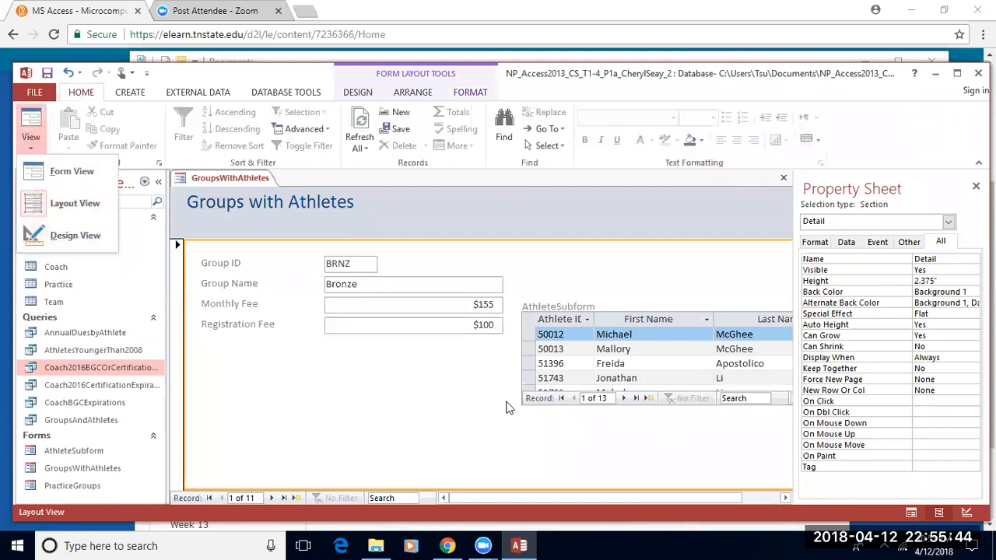
click(521, 362)
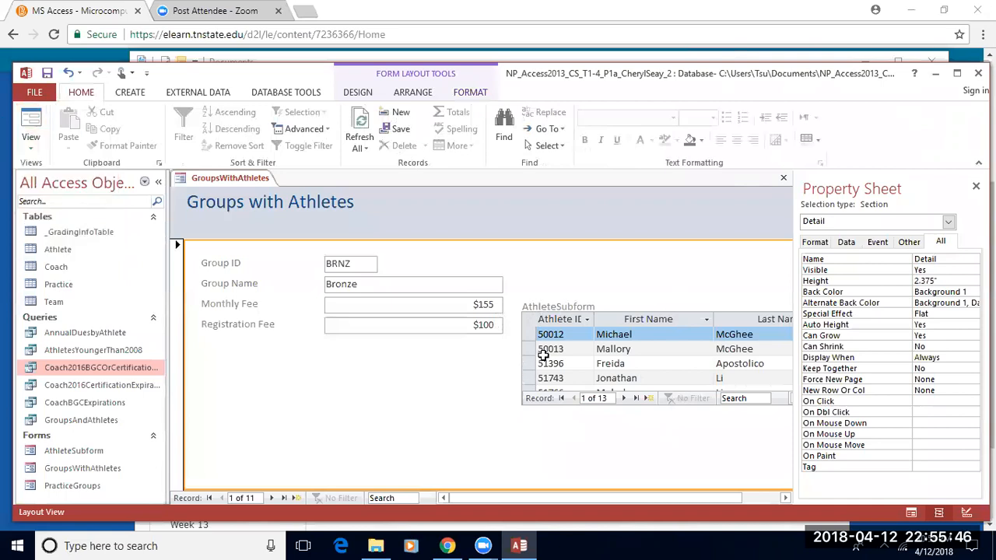
Step: Move the AthleteSubform label below the Registration Fee label, about 1" from the left and 1.79" from the top
click(564, 308)
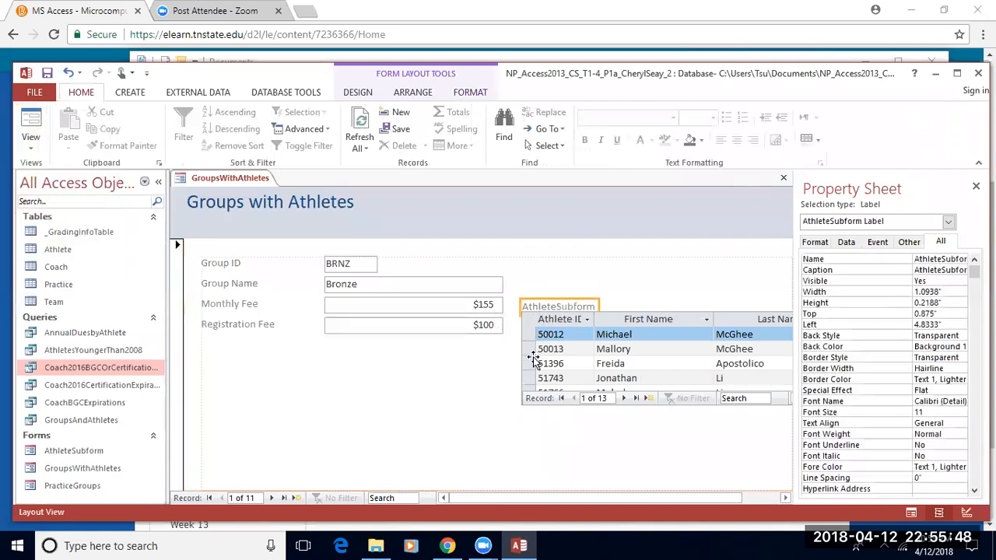
drag(554, 302, 454, 386)
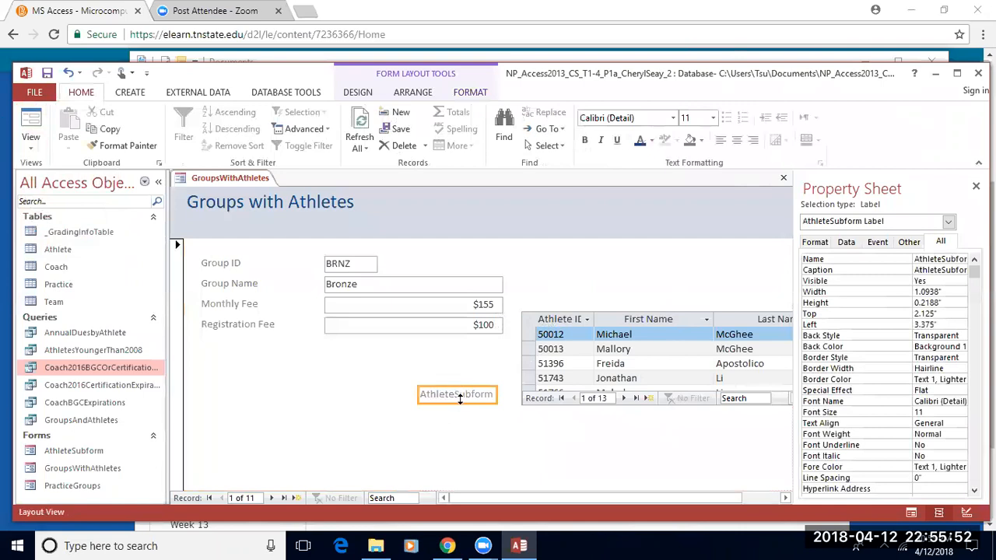
click(458, 393)
drag(394, 389, 248, 383)
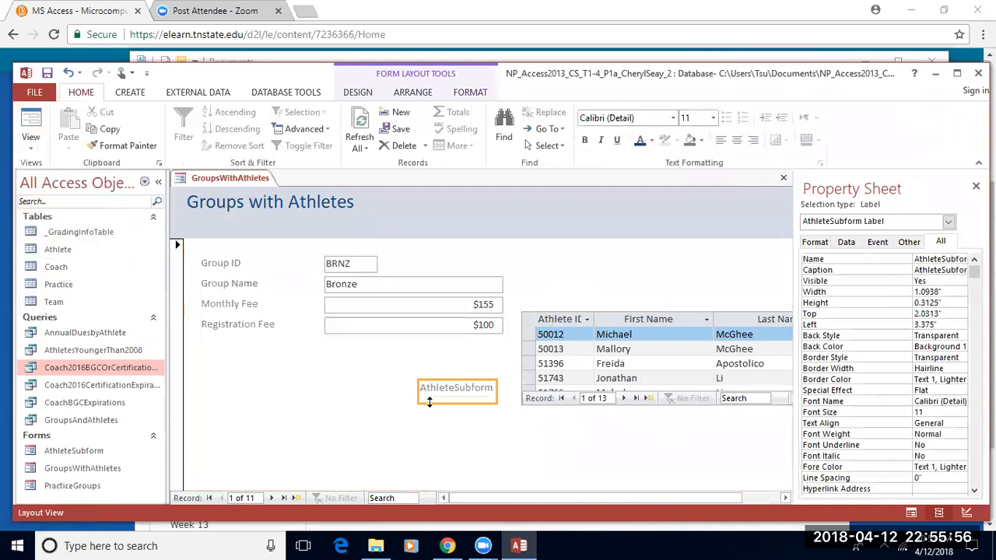
drag(239, 391, 283, 372)
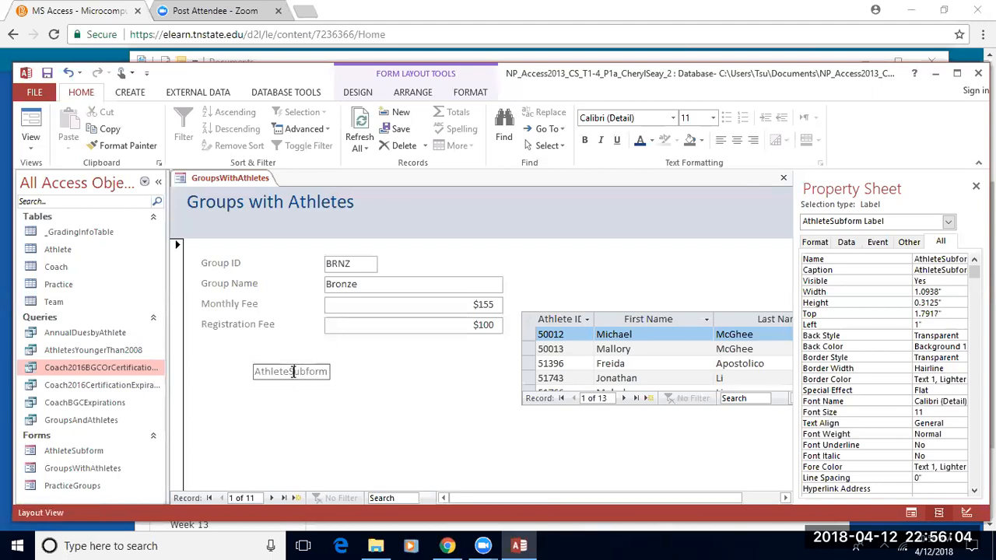
Step: Shorten the subform label's caption to "Athlete"
double_click(292, 371)
click(287, 371)
drag(288, 371, 340, 377)
key(Delete)
click(319, 447)
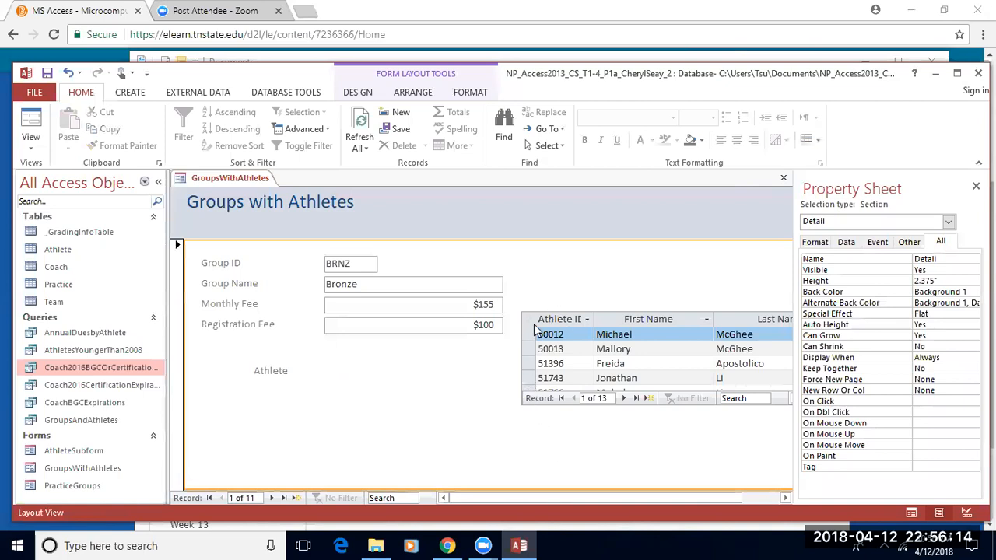
Step: Move the athlete subform beside its Athlete label below the fee fields, and enlarge it to about 5.35" wide and 1.91" high
click(628, 319)
drag(512, 304, 328, 354)
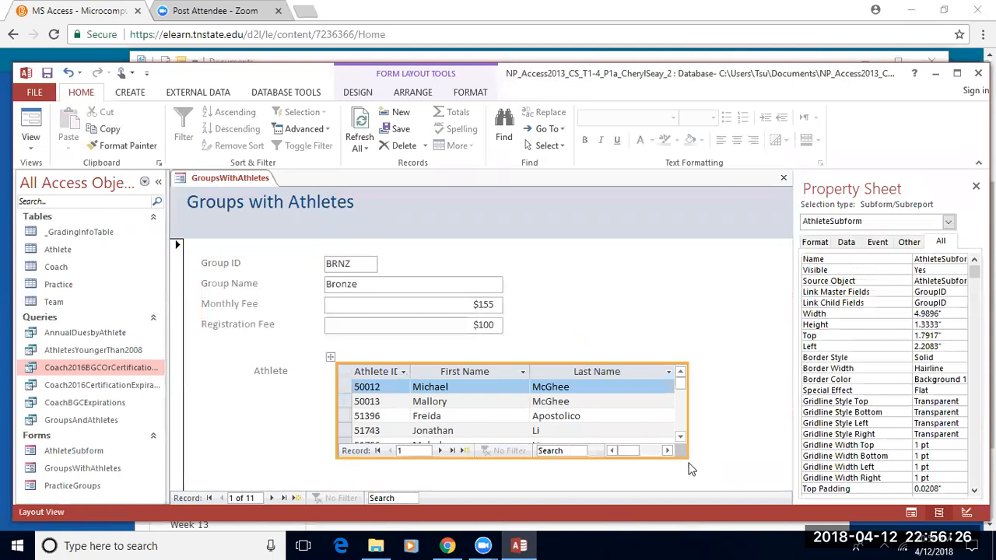
drag(688, 458, 714, 512)
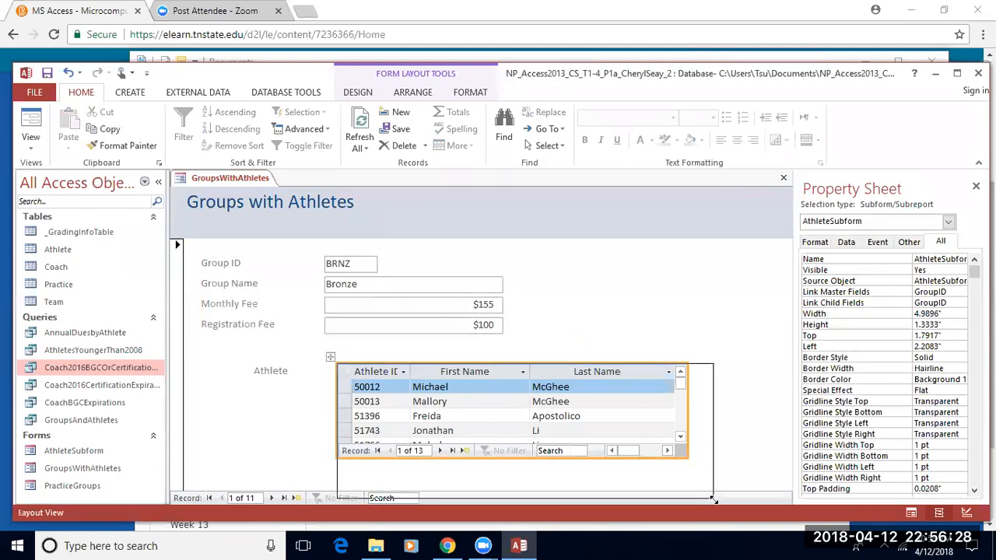
drag(786, 381, 789, 488)
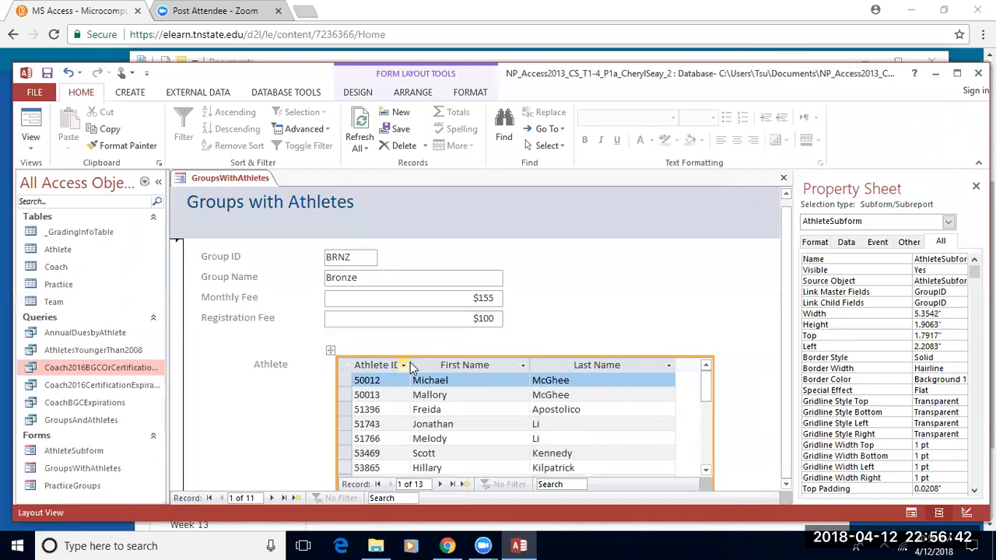
Step: Widen the subform's Athlete ID column to show its full heading, and fit the First Name and Last Name columns to their contents
drag(408, 364, 417, 364)
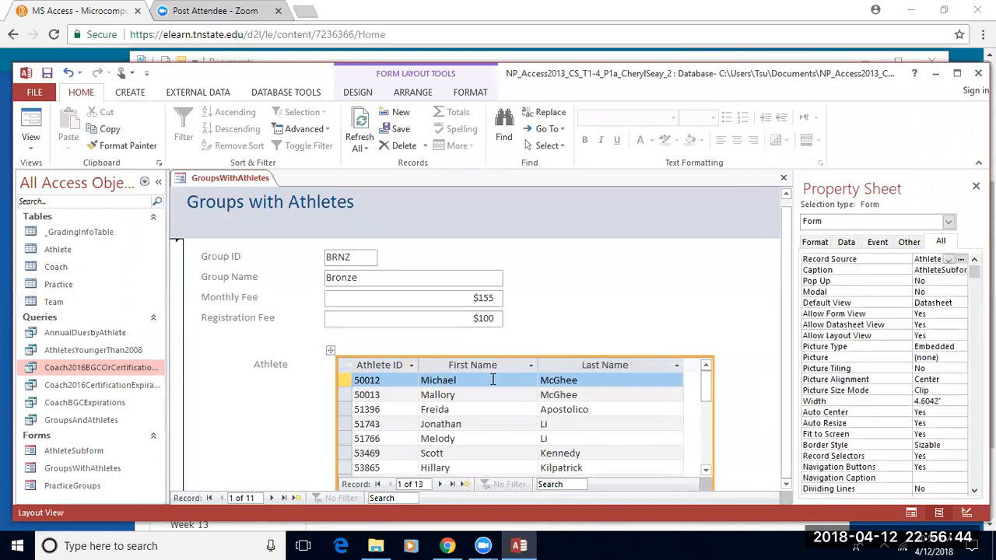
double_click(537, 364)
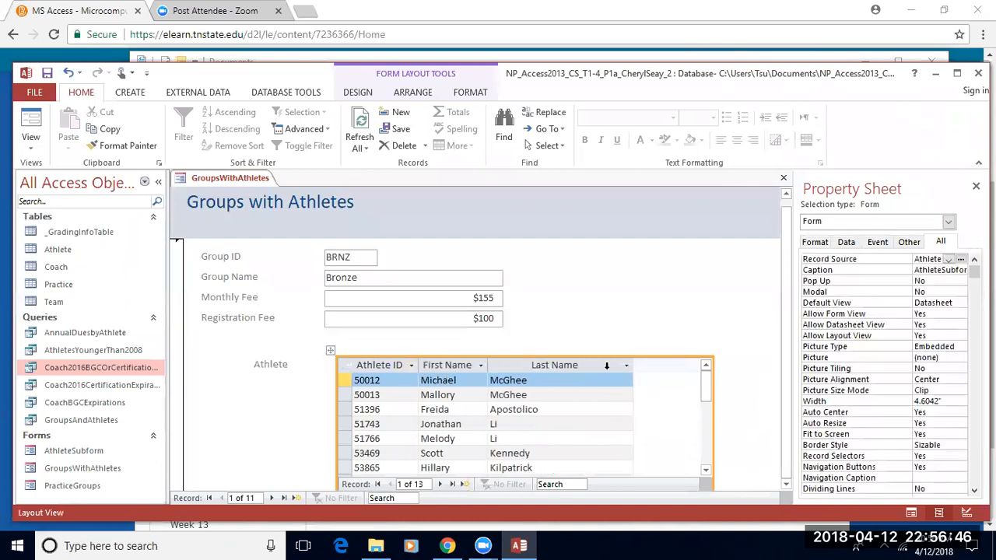
double_click(632, 364)
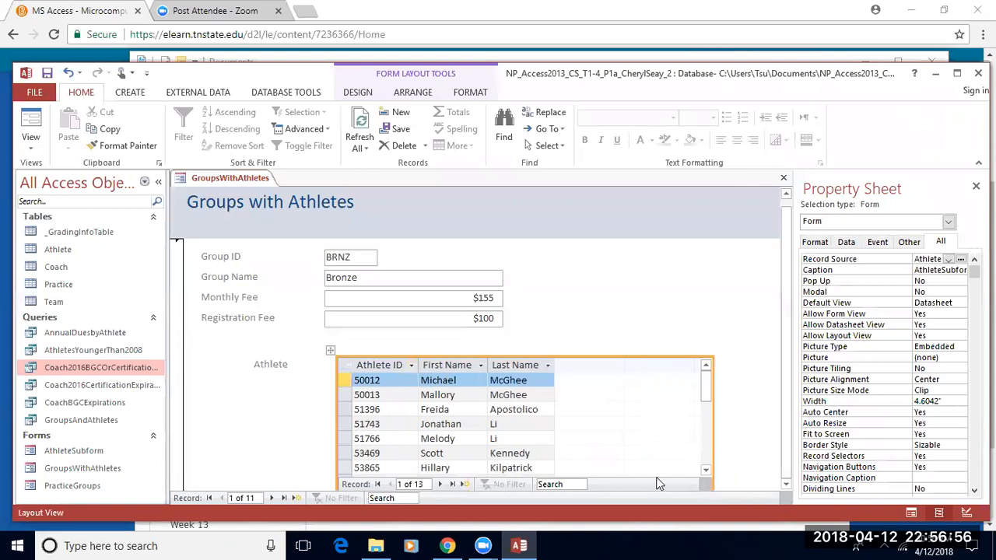
Step: Shift the subform to about 2.13" left and 1.67" top, and resize it to about 3.81" wide and 1.96" high
click(786, 485)
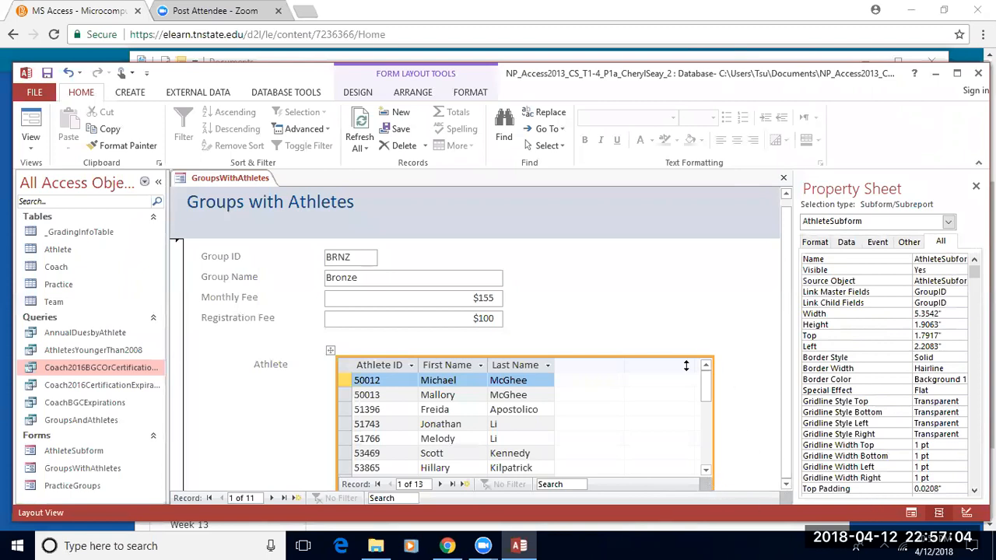
drag(330, 353, 327, 346)
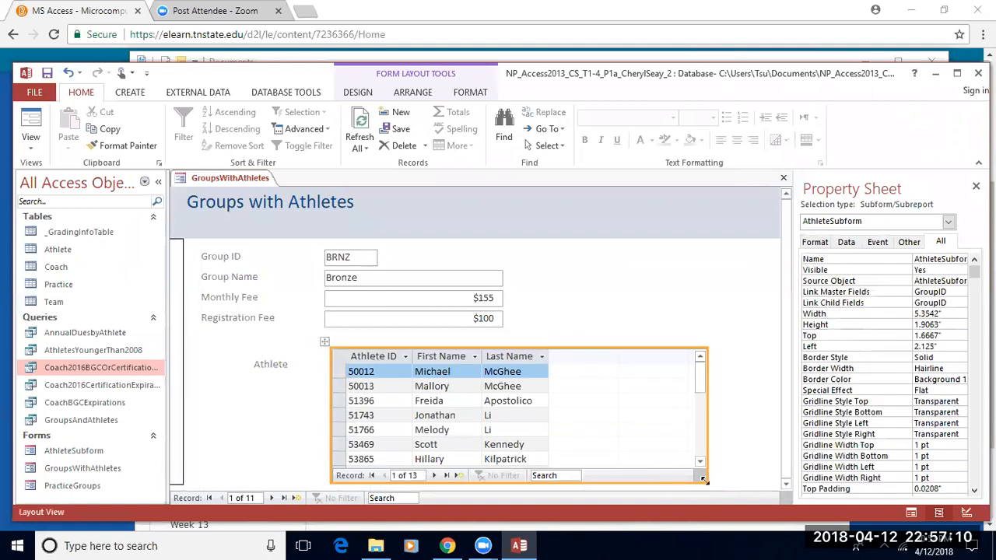
click(704, 480)
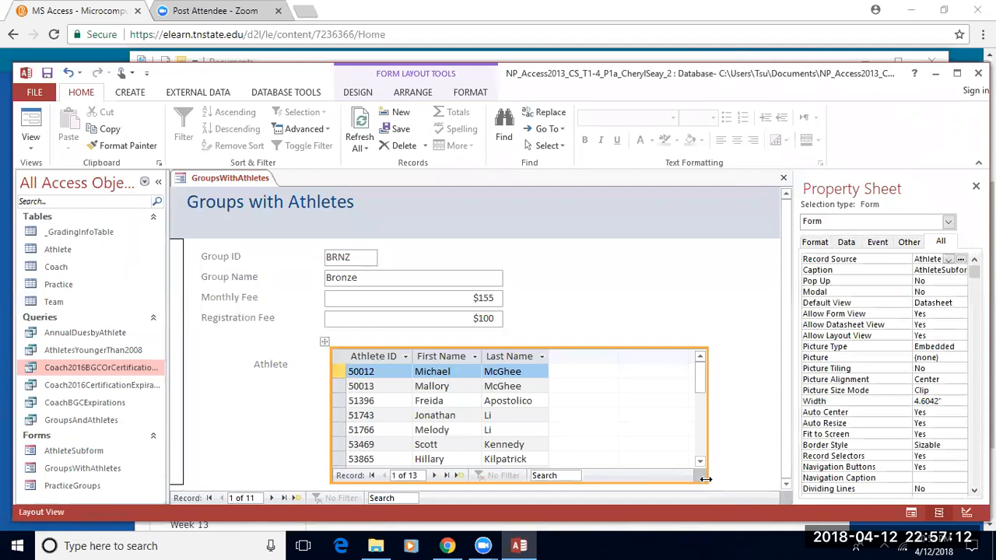
mouse_move(707, 483)
mouse_down()
mouse_move(711, 502)
mouse_move(704, 491)
mouse_up()
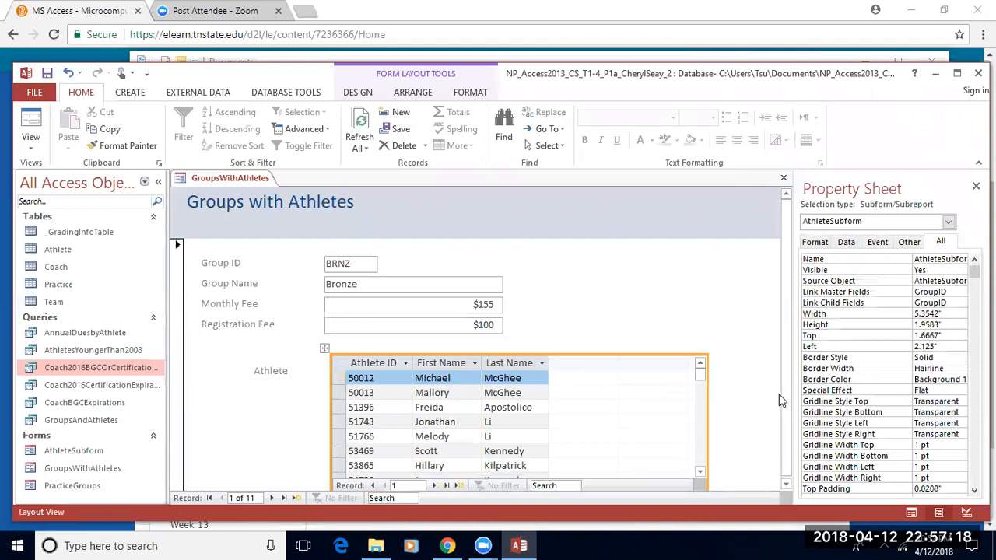
click(786, 485)
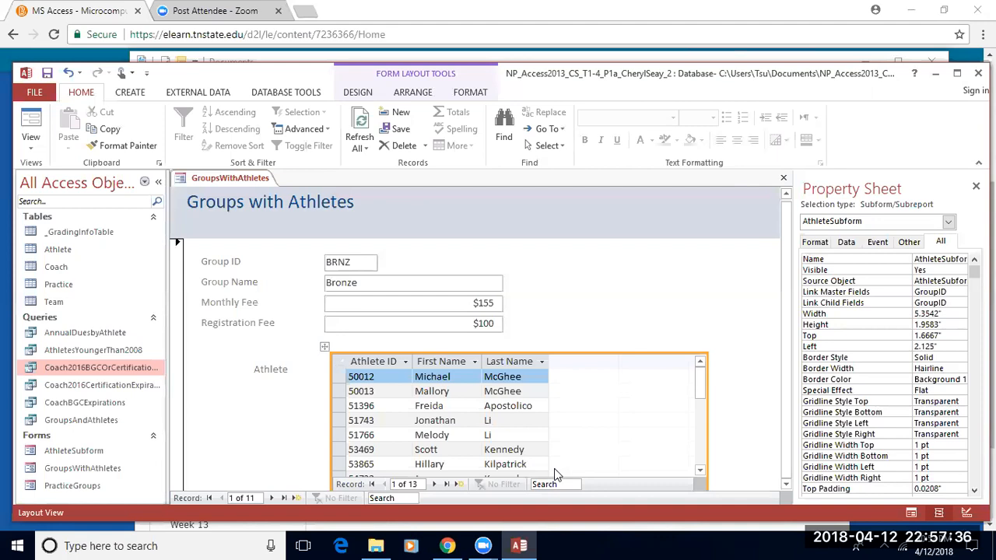
drag(706, 422, 600, 416)
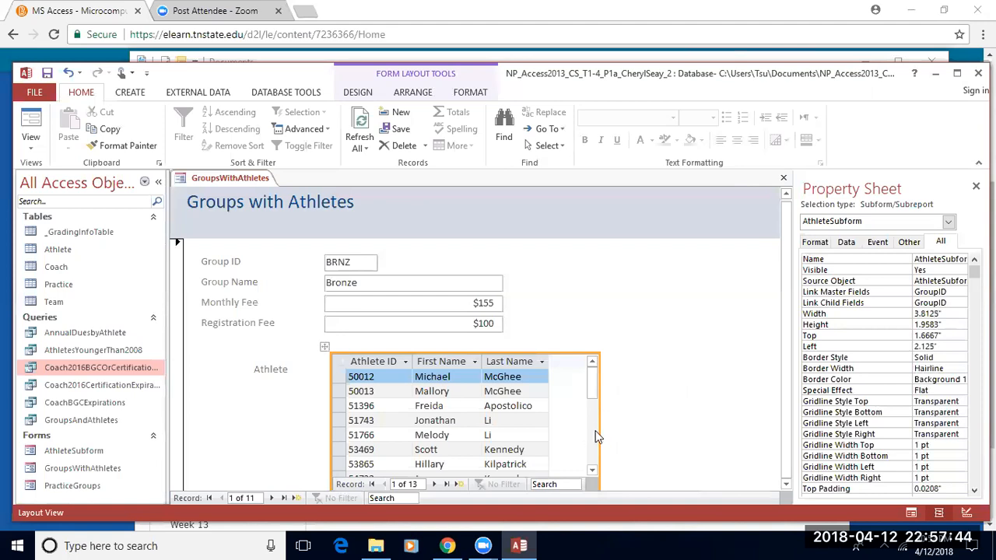
Step: Adjust the athlete subform's width to about 3.23" so it fits closely around its three columns
drag(596, 427, 617, 424)
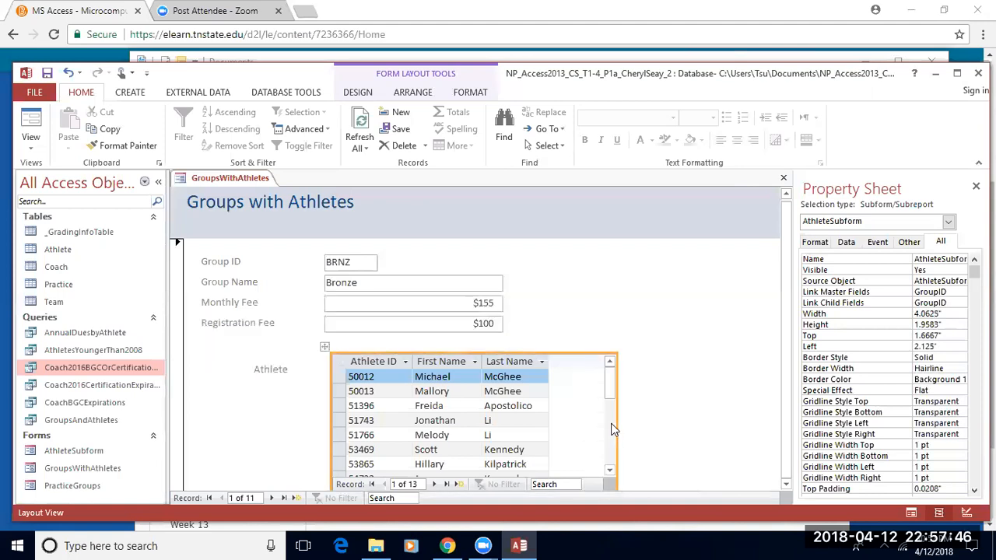
click(611, 419)
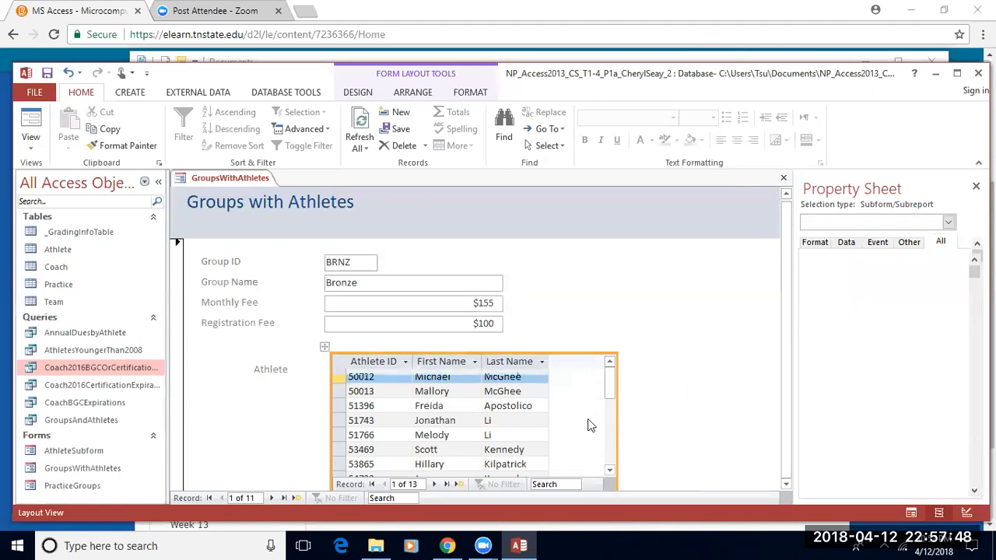
click(610, 448)
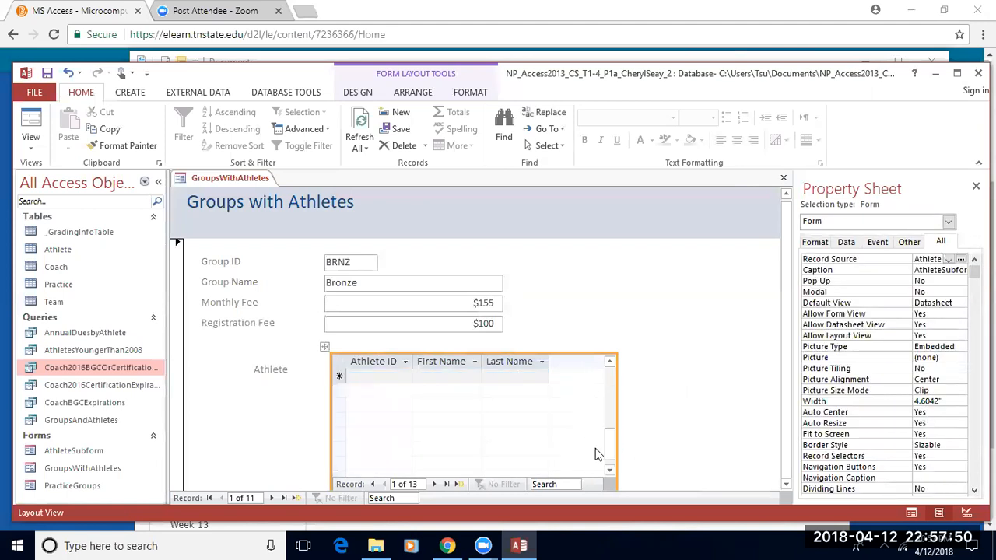
drag(610, 386, 559, 389)
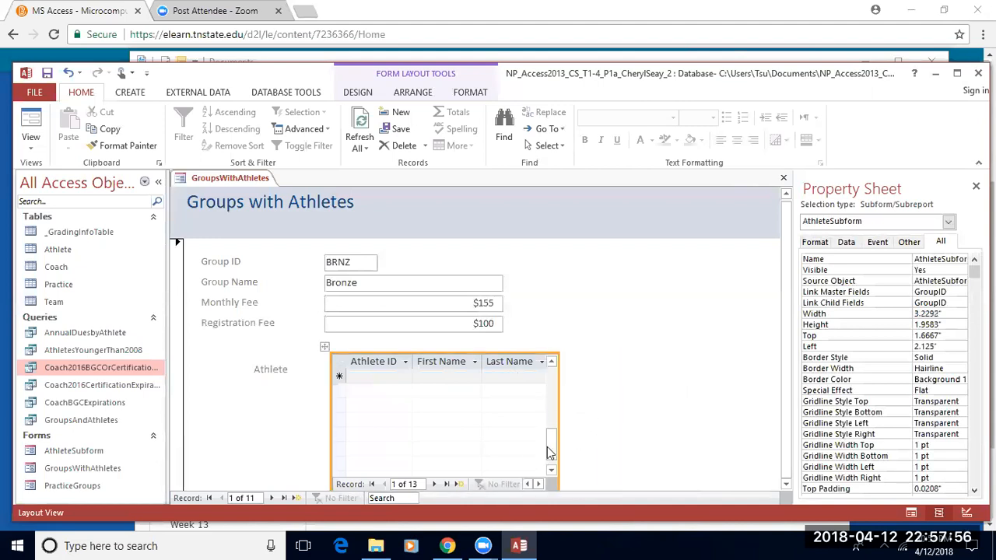
drag(546, 446, 551, 373)
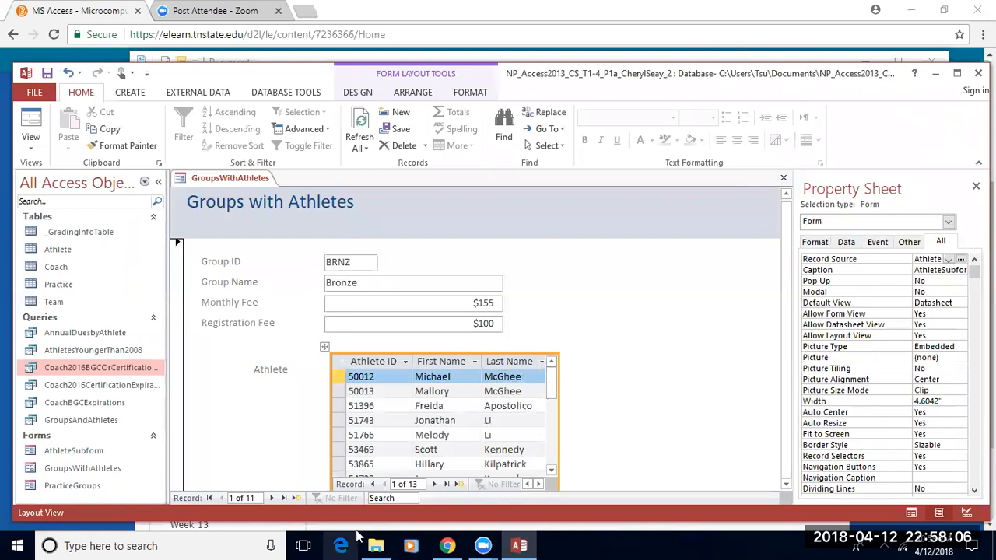
Step: Step through the Bronze group's athlete records in the subform to its last athlete
click(433, 484)
click(433, 484)
click(434, 484)
click(433, 484)
click(433, 483)
click(433, 484)
click(433, 484)
click(433, 484)
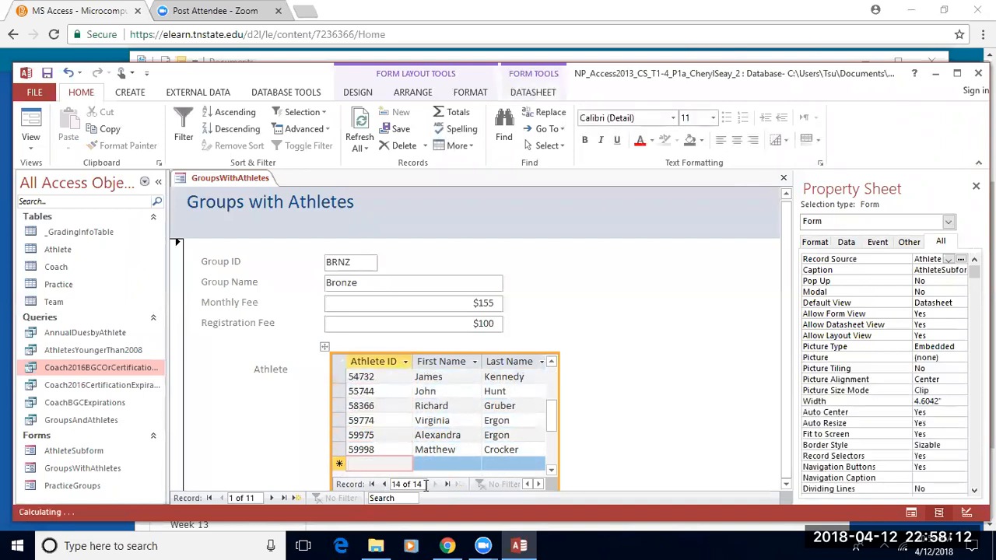
click(383, 484)
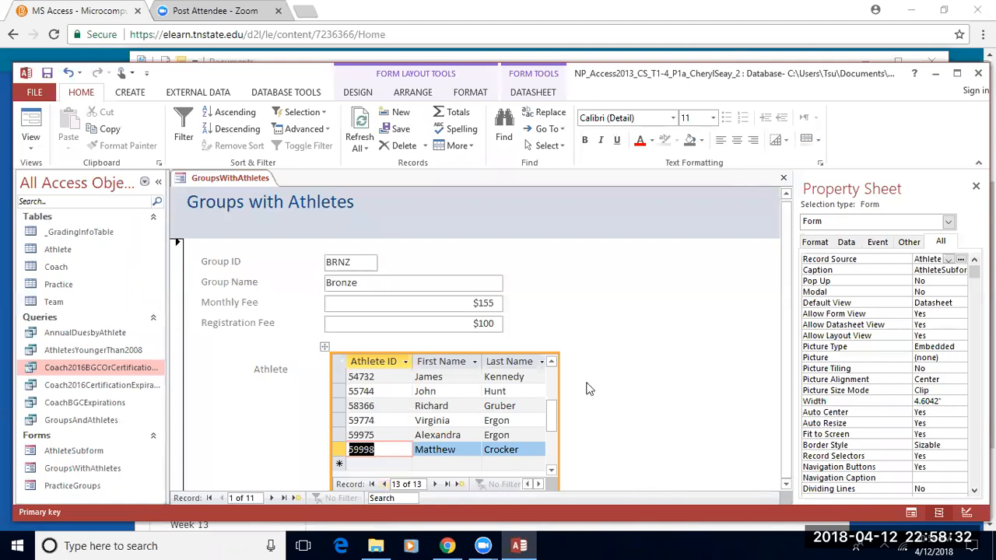
Step: Switch the GroupsWithAthletes form to Design View, saving the changes to both it and AthleteSubform
click(180, 411)
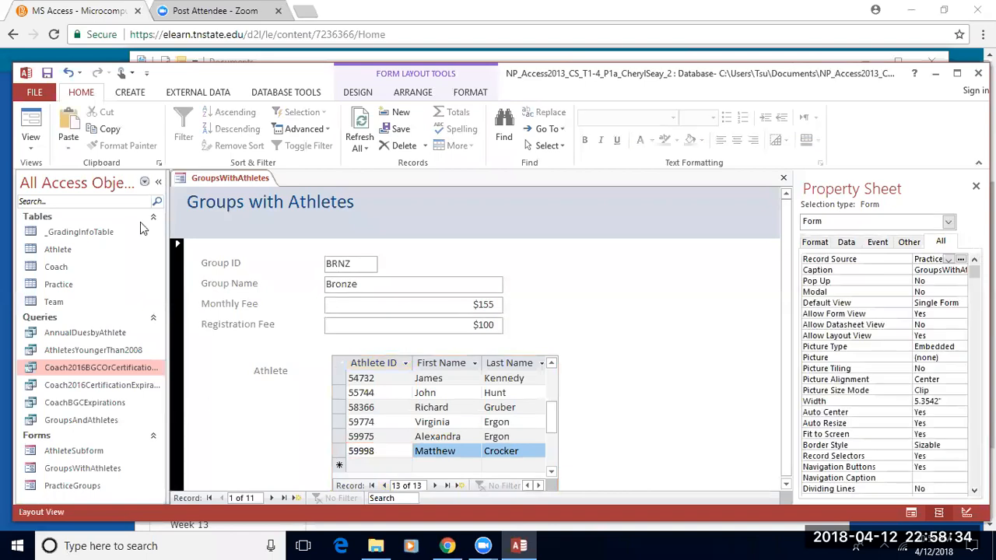
click(31, 140)
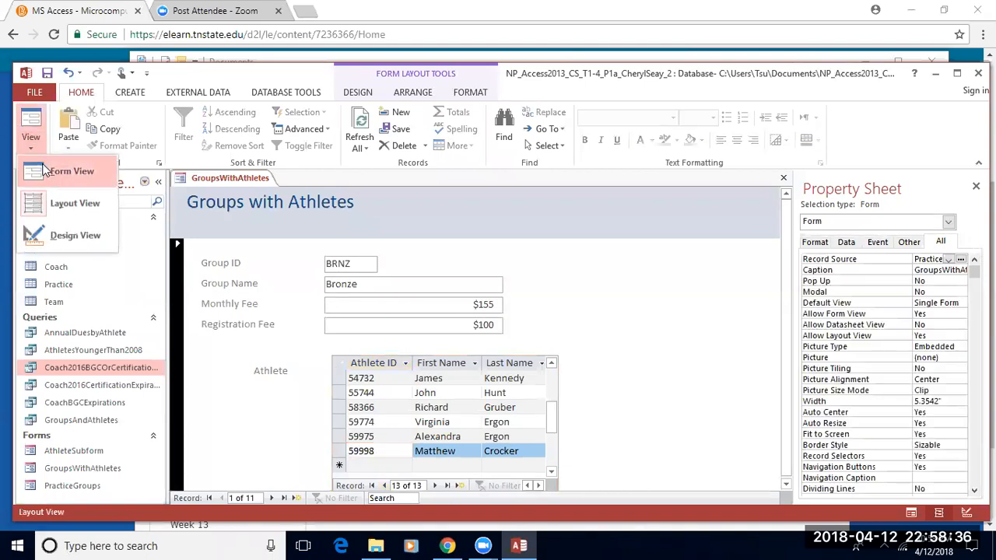
click(80, 235)
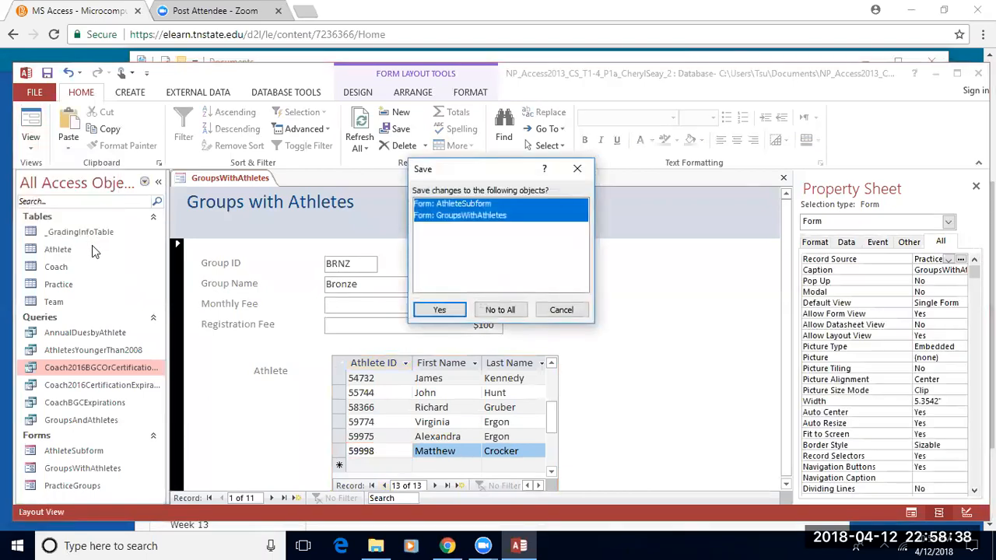
click(439, 310)
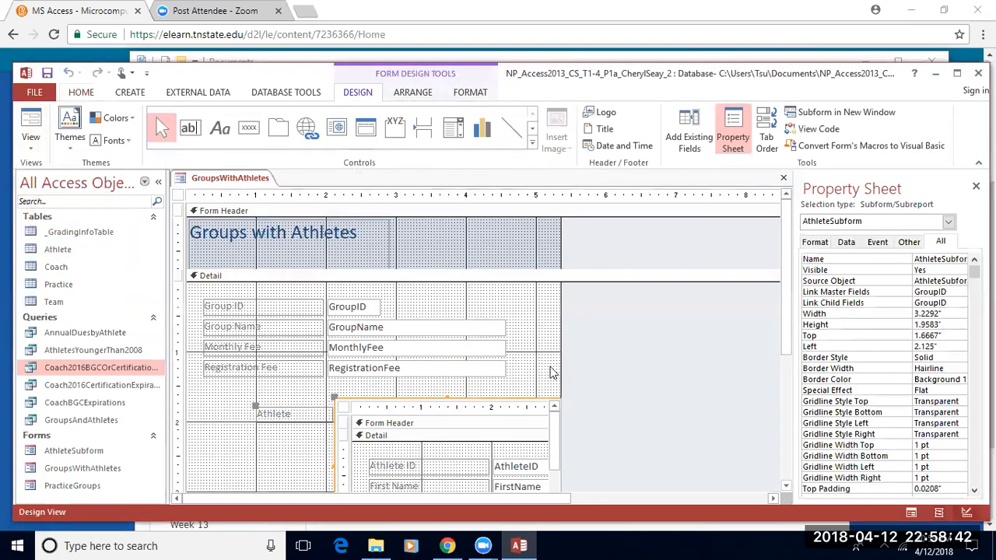
Step: Extend the form's Detail section downward and enlarge the athlete subform to about 3.21" wide and 3.17" high
drag(786, 319, 789, 444)
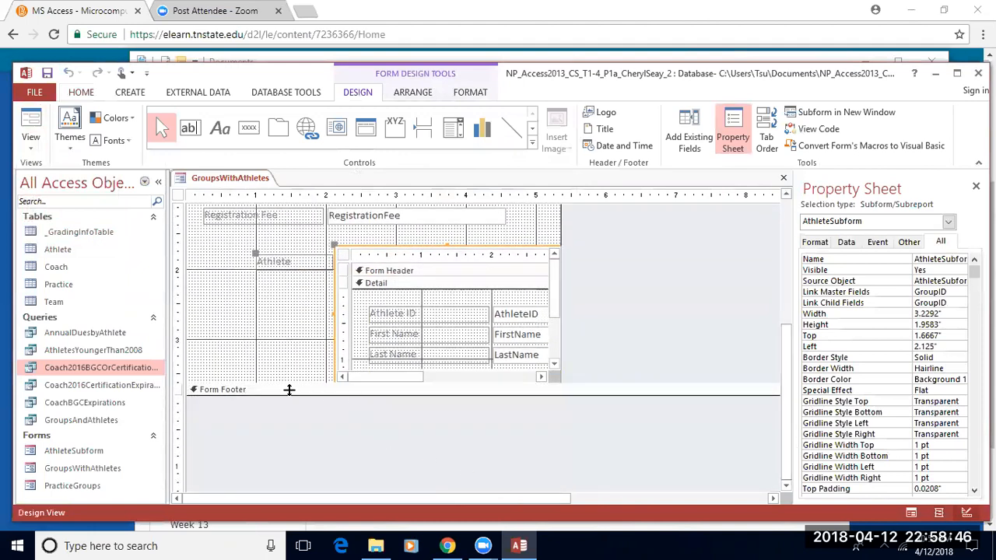
drag(291, 396, 291, 449)
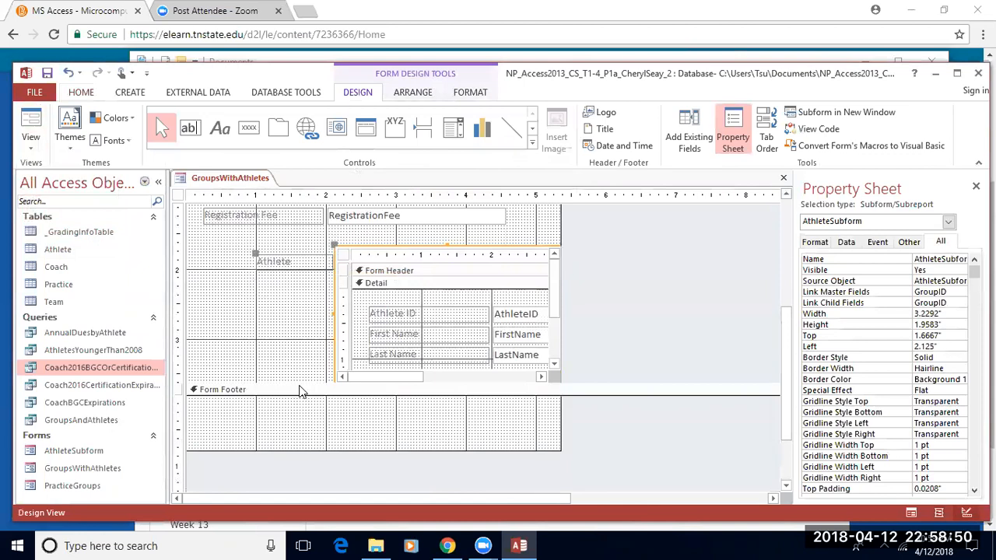
click(68, 72)
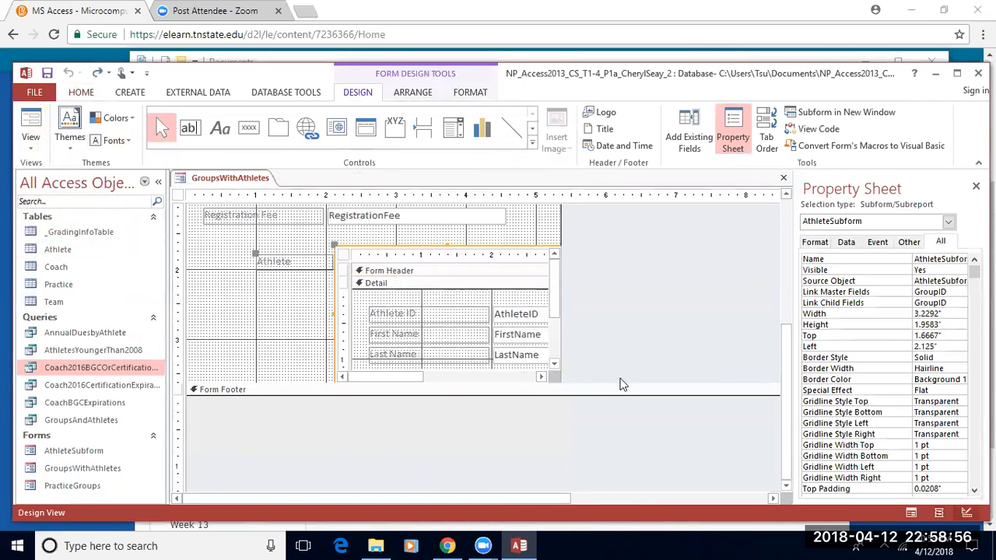
drag(618, 380, 602, 476)
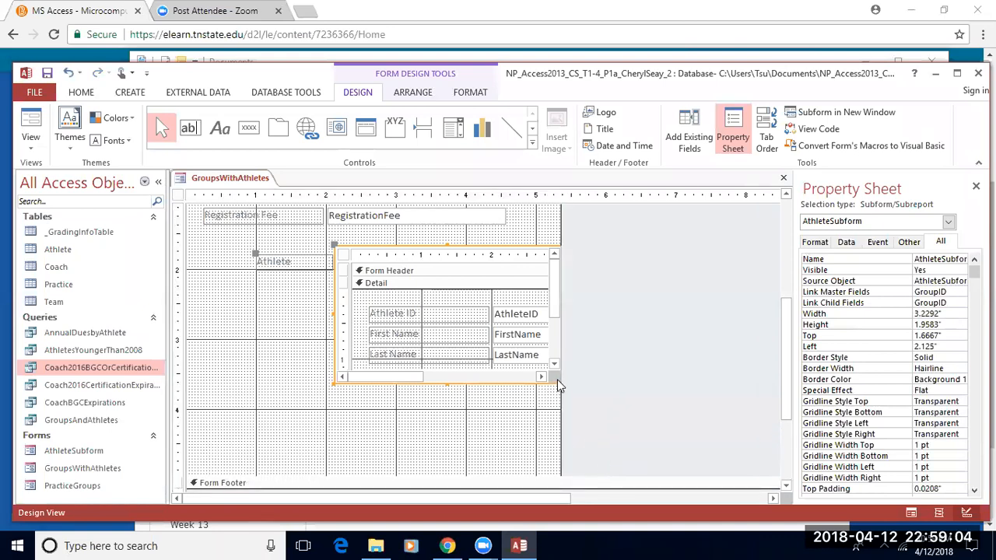
drag(556, 381, 557, 469)
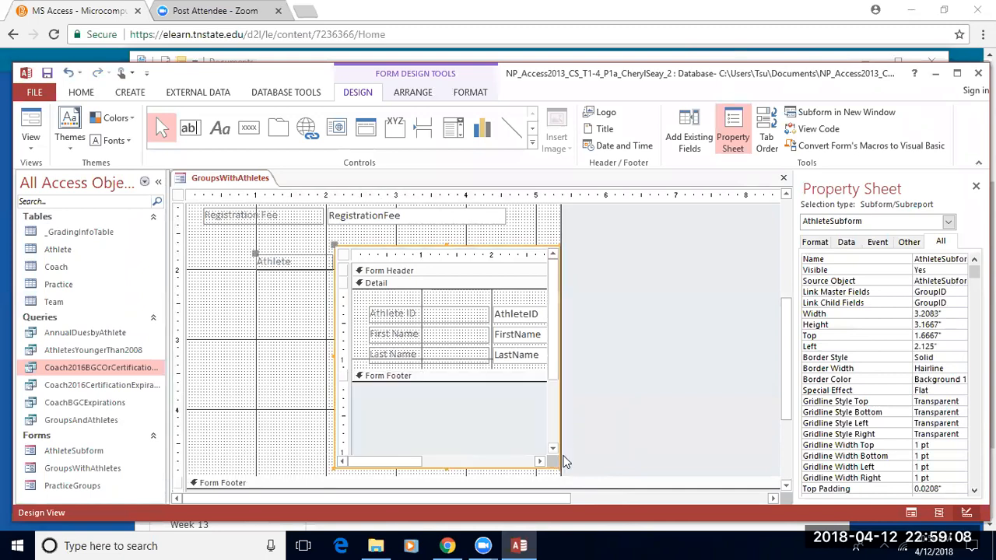
Step: Check the enlarged athlete subform in Form View
click(31, 155)
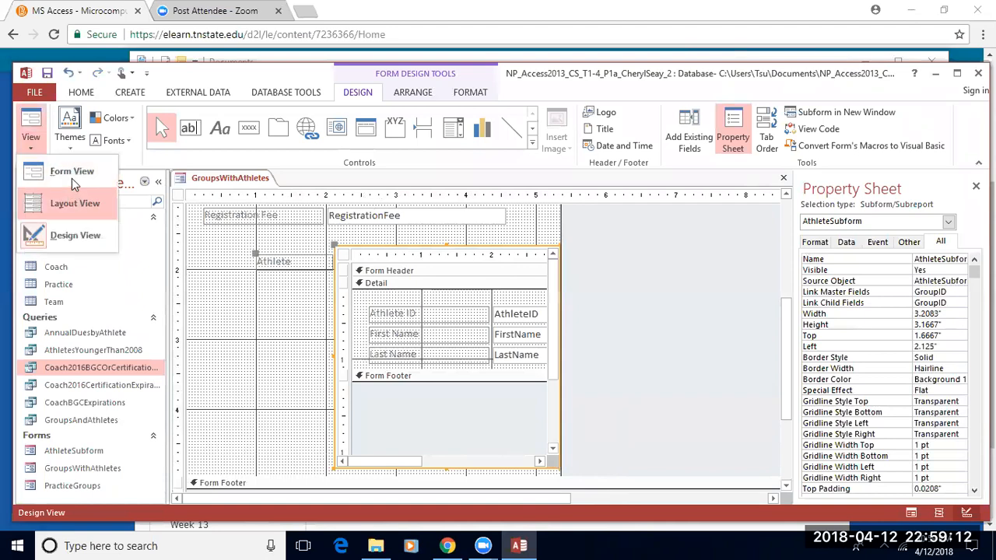
click(70, 172)
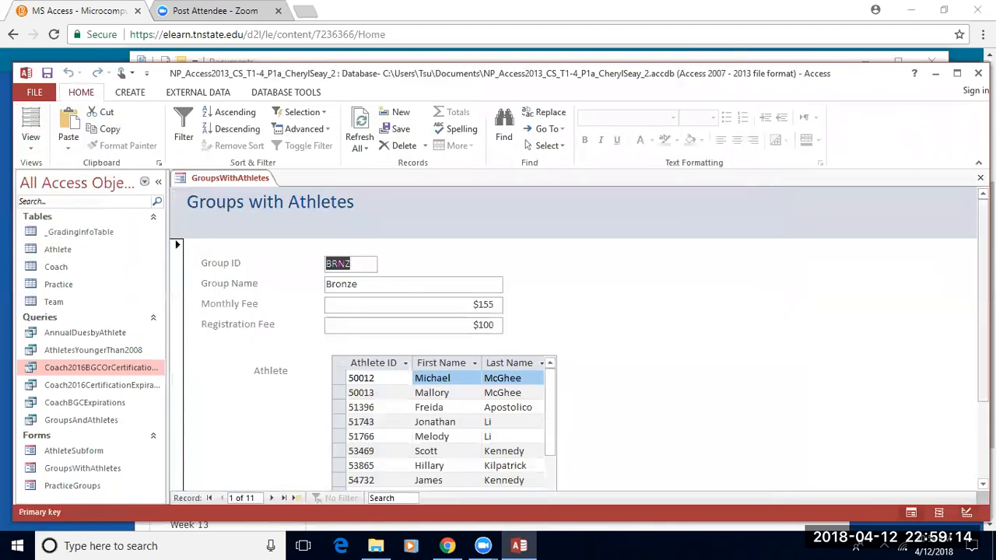
scroll(441, 370, down, 2)
scroll(441, 370, up, 2)
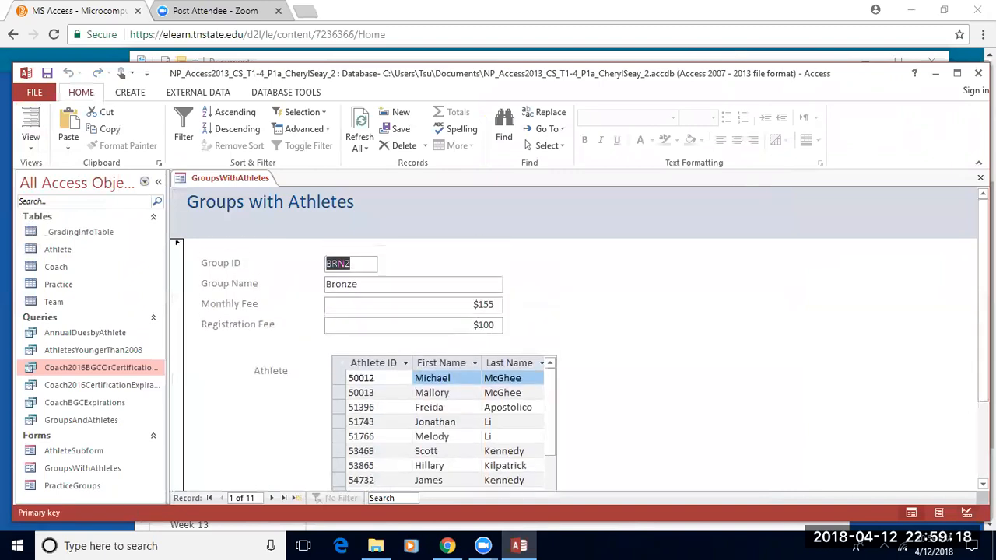
Step: Return to Design View and extend the Detail section slightly below the athlete subform
click(32, 150)
click(47, 236)
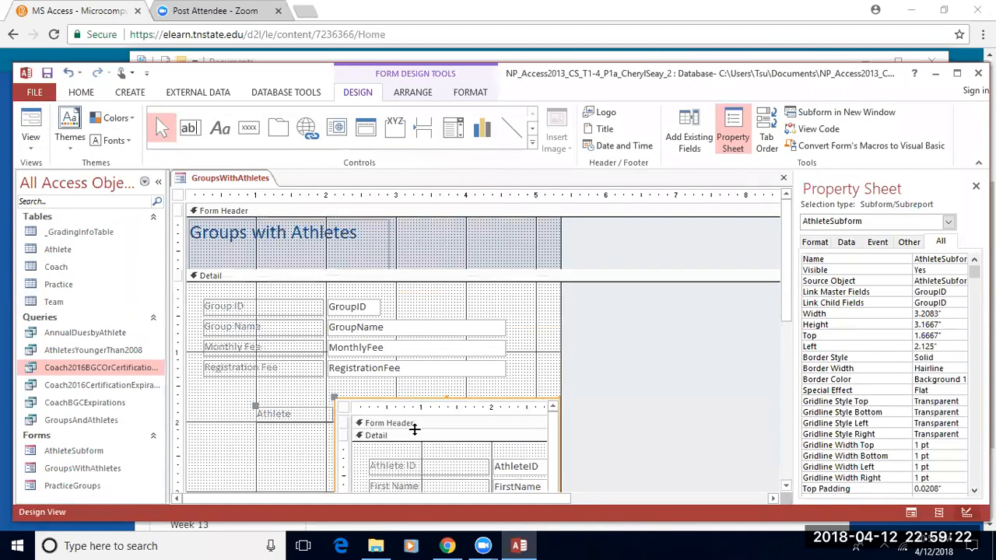
drag(786, 307, 784, 428)
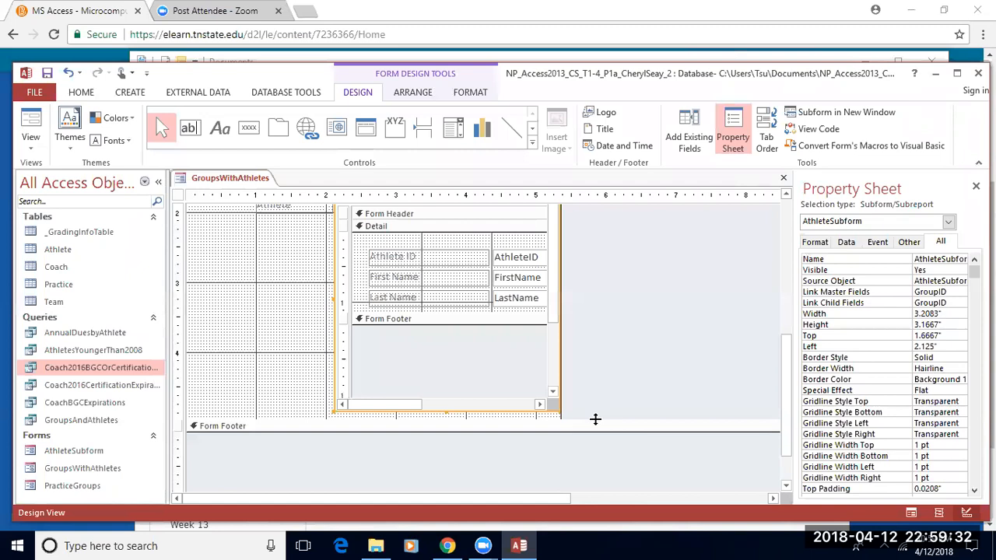
mouse_move(596, 419)
mouse_down()
mouse_move(598, 395)
mouse_move(598, 419)
mouse_up()
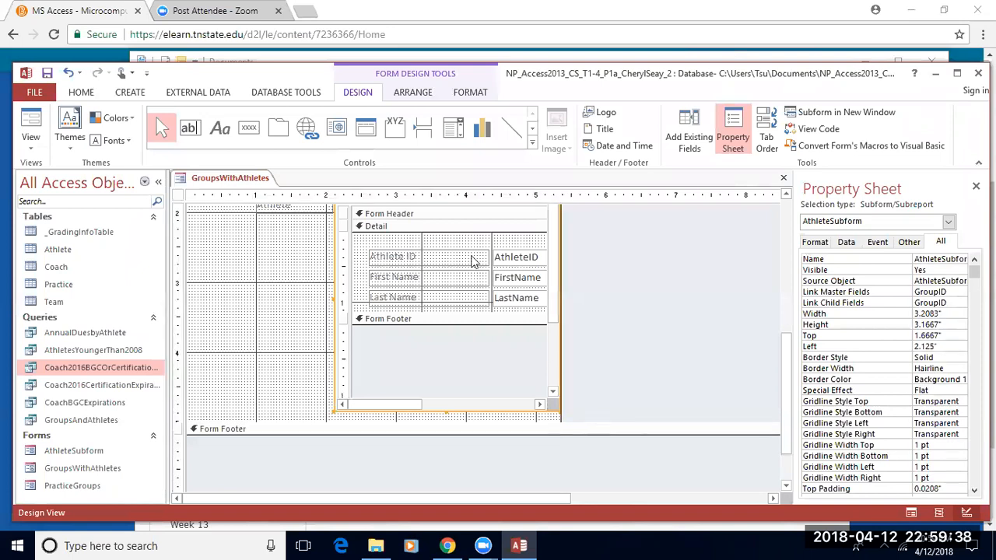
Step: Save the GroupsWithAthletes form, replacing the conflicting earlier changes, and close it
right_click(236, 180)
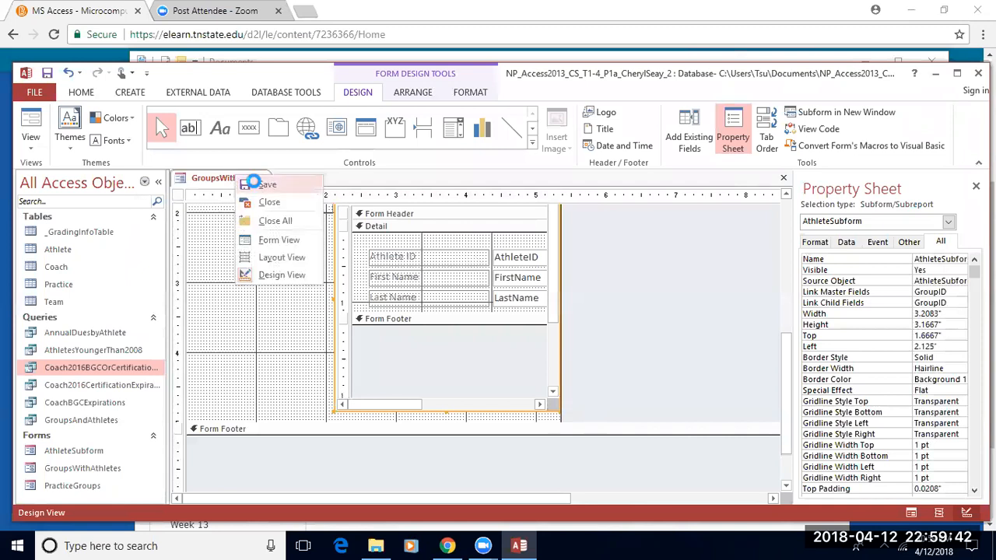
click(257, 185)
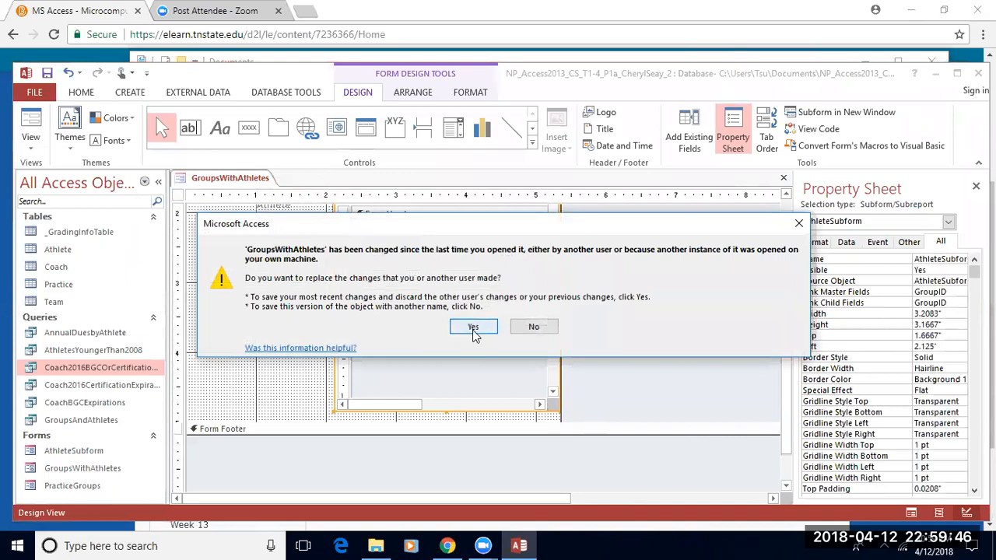
click(474, 331)
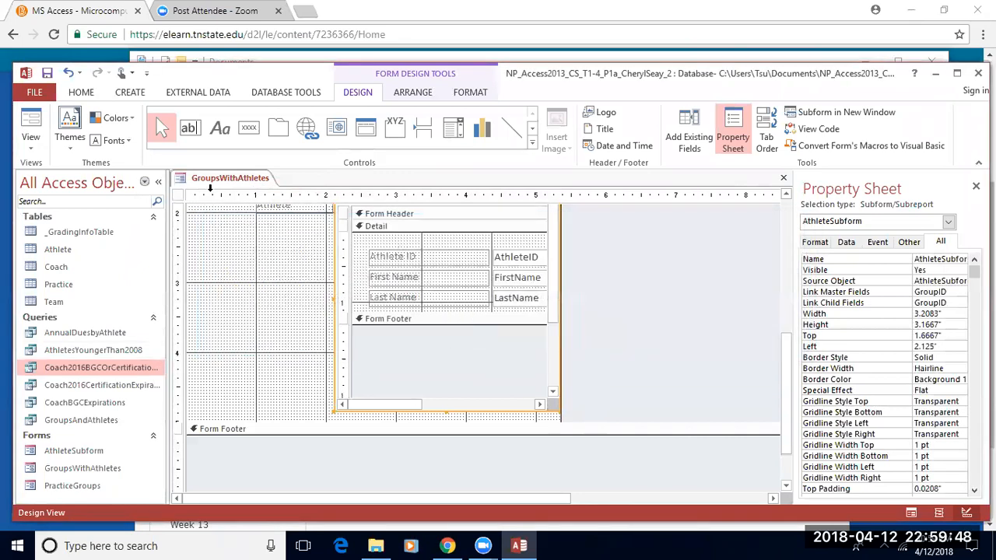
right_click(223, 179)
click(233, 185)
right_click(203, 179)
click(236, 206)
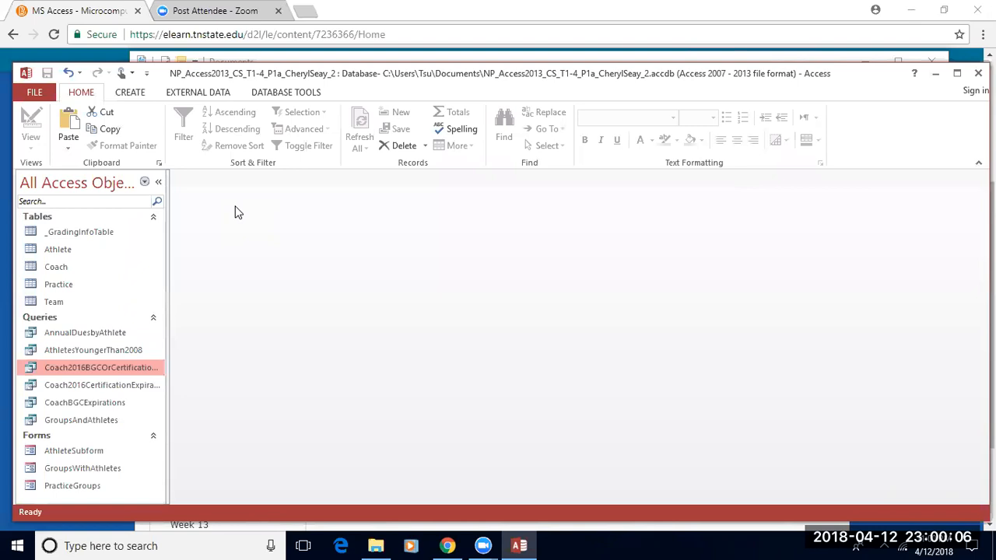
Step: Start a Report Wizard report and add the GroupName, MonthlyFee and RegistrationFee fields from the Practice table
click(130, 94)
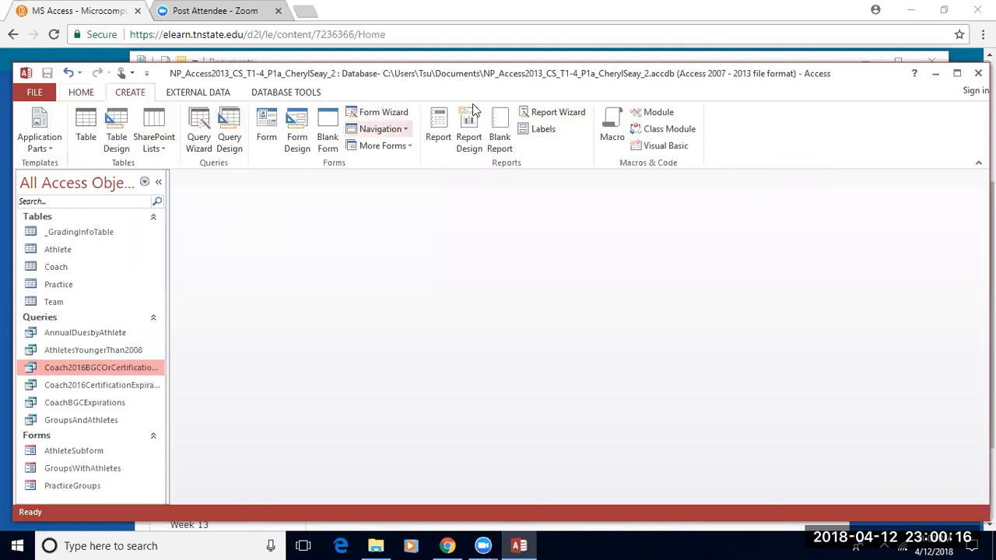
click(549, 116)
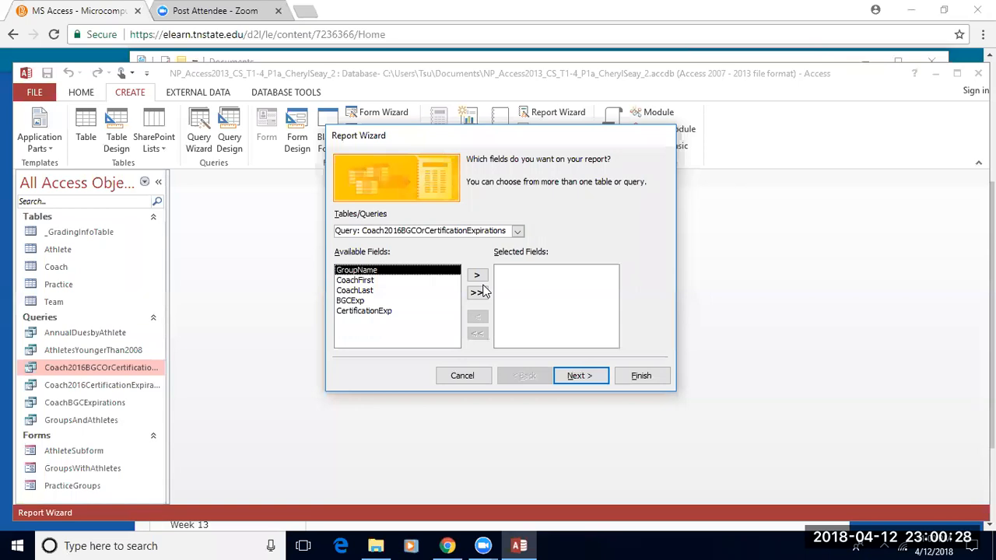
click(517, 232)
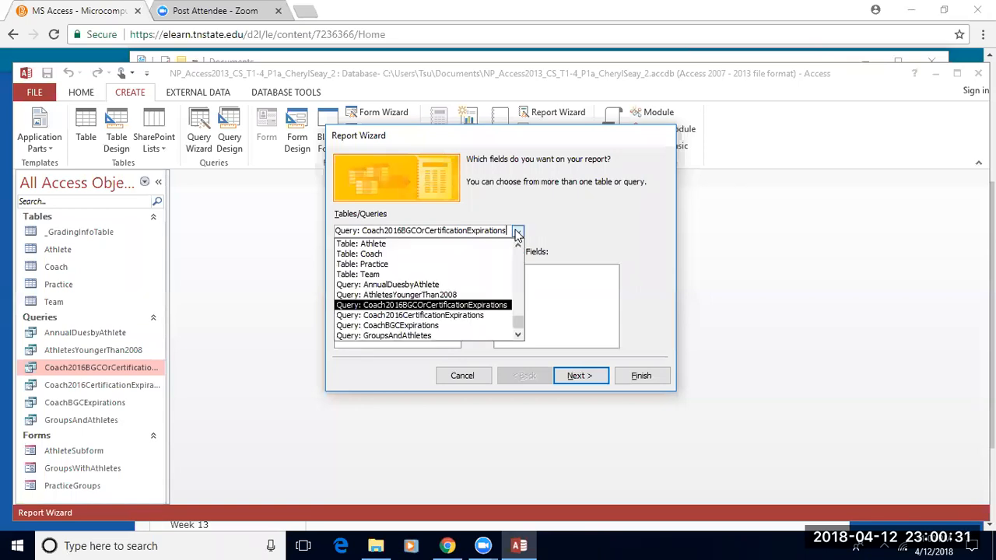
click(400, 264)
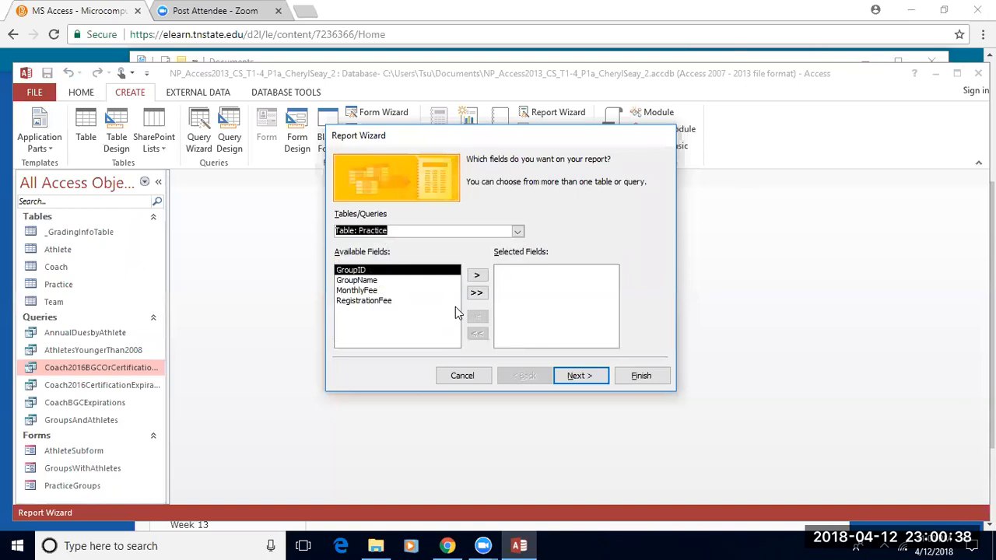
click(378, 281)
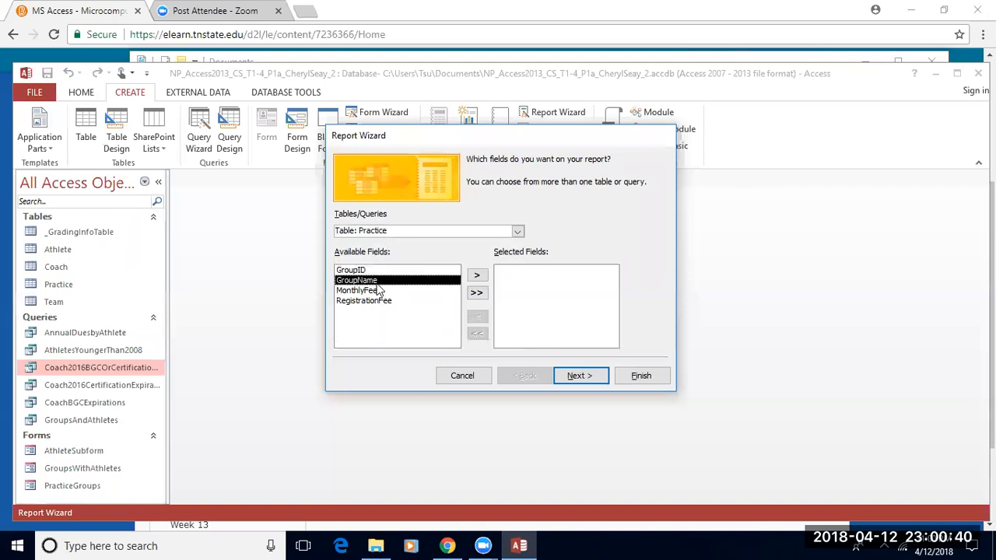
click(476, 278)
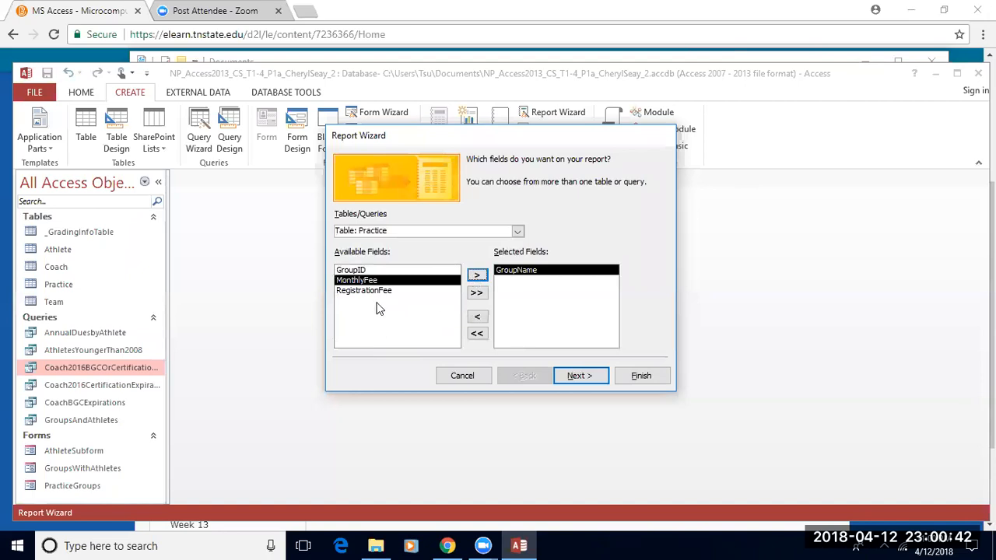
click(477, 277)
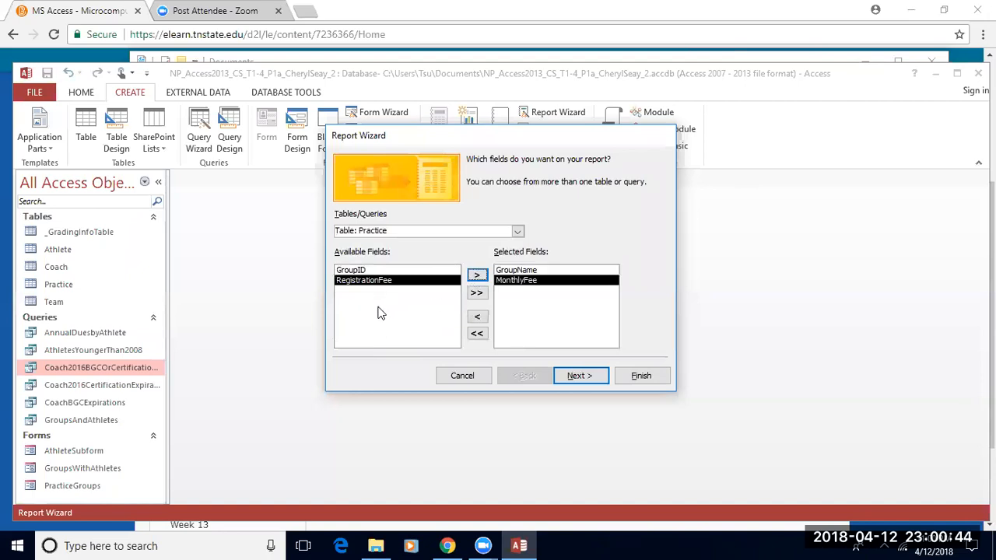
click(477, 277)
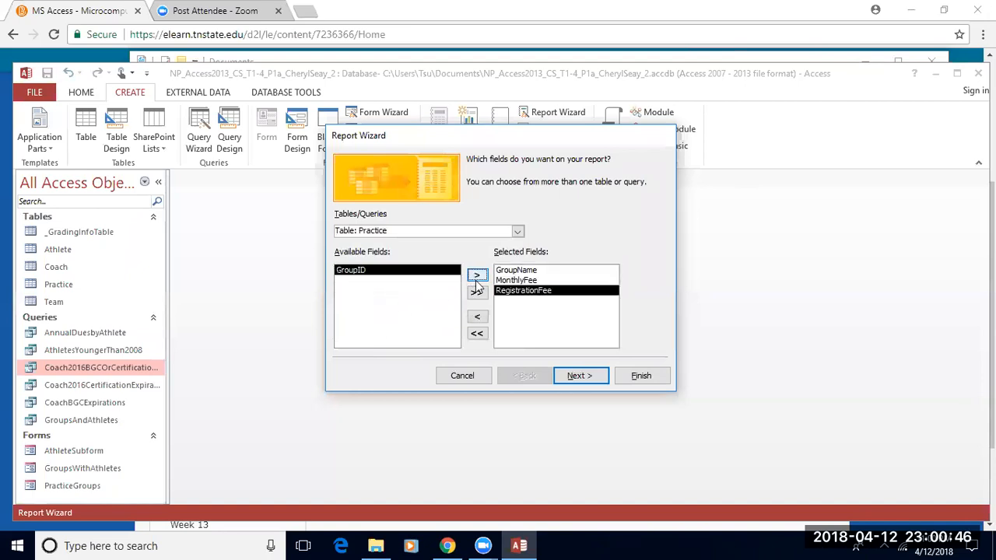
Step: Add the TeamID, FirstName, LastName, BirthDate and Gender fields from the Athlete table to the report
click(500, 229)
click(518, 234)
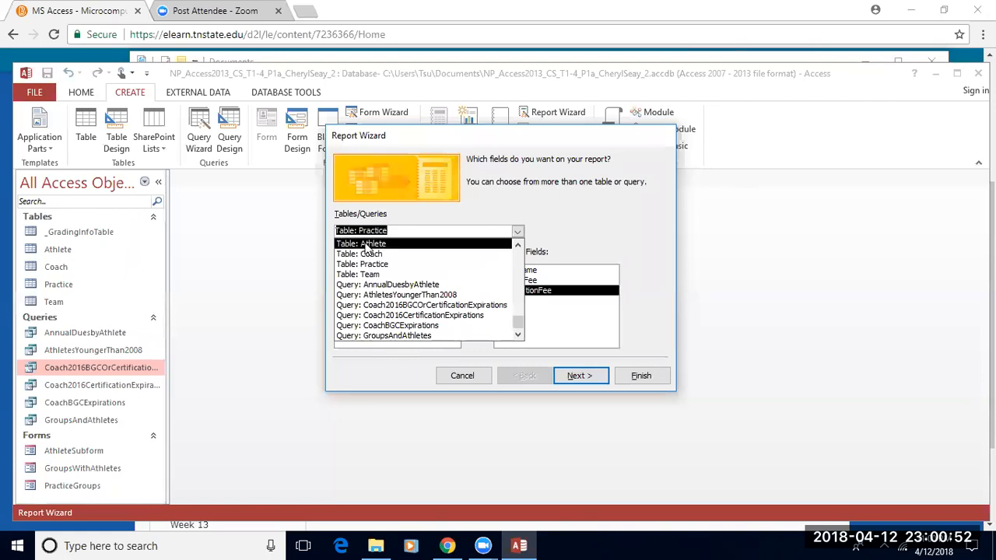
click(372, 244)
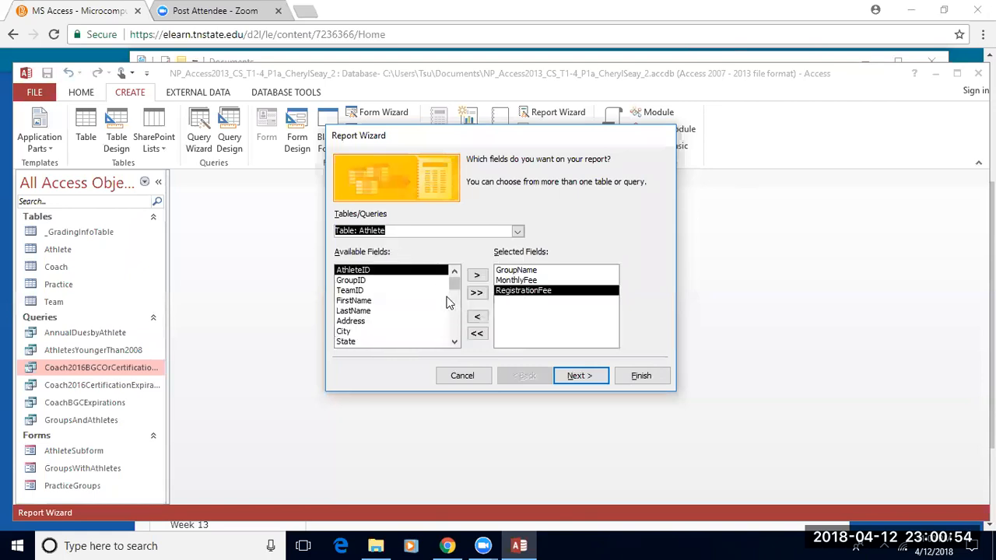
click(383, 292)
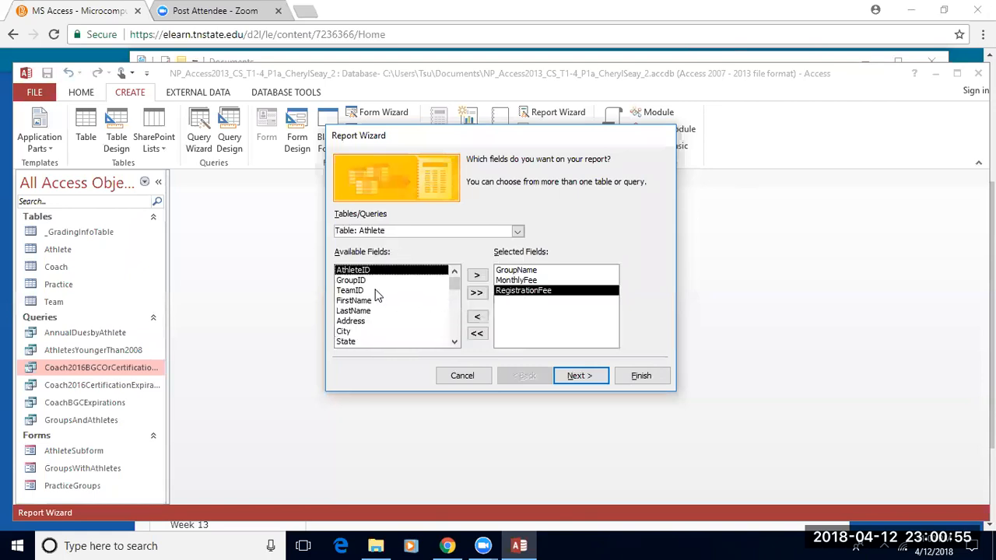
click(478, 277)
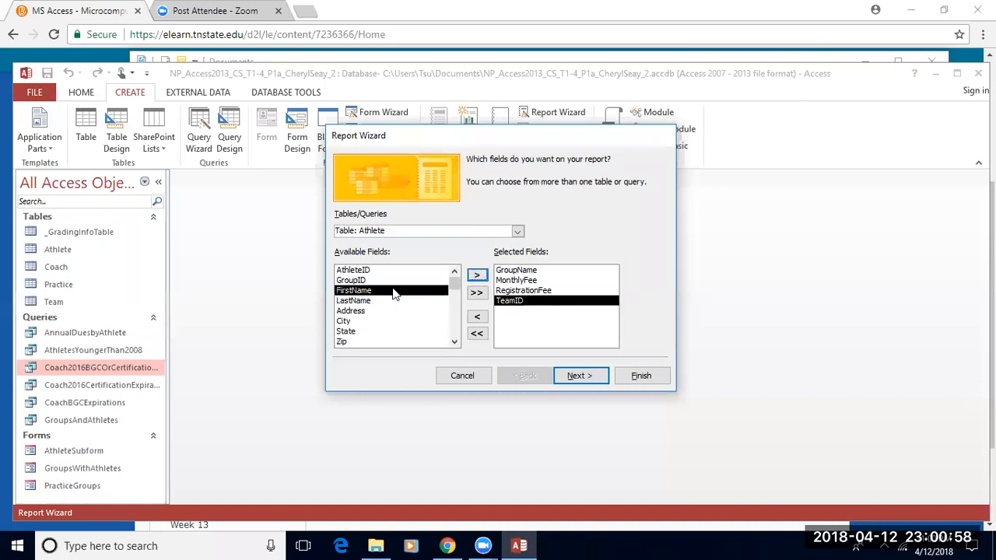
click(476, 277)
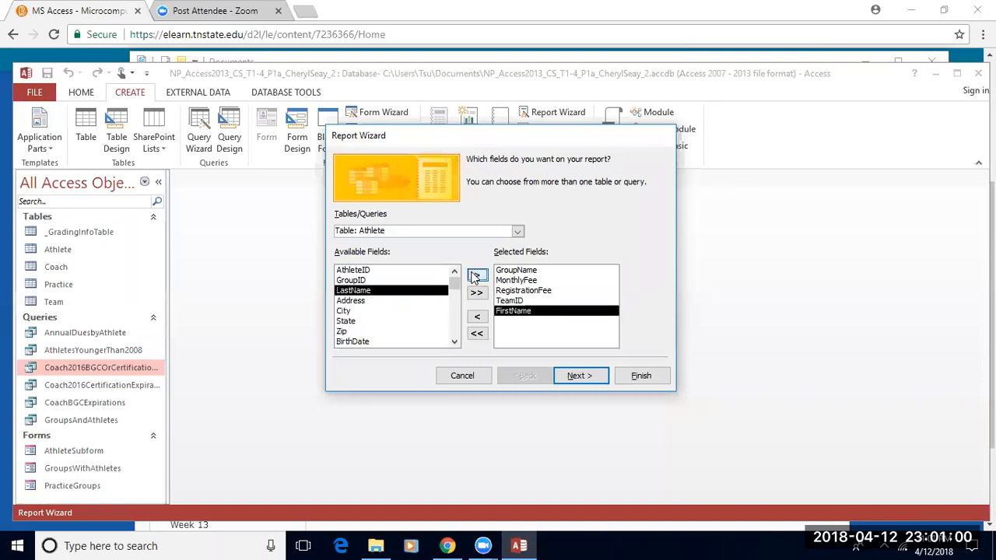
click(476, 277)
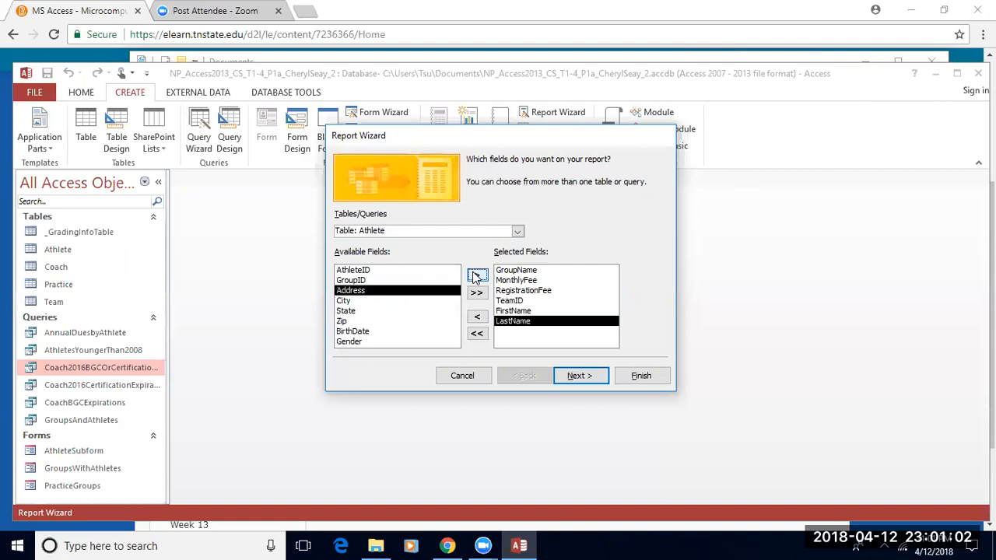
click(365, 331)
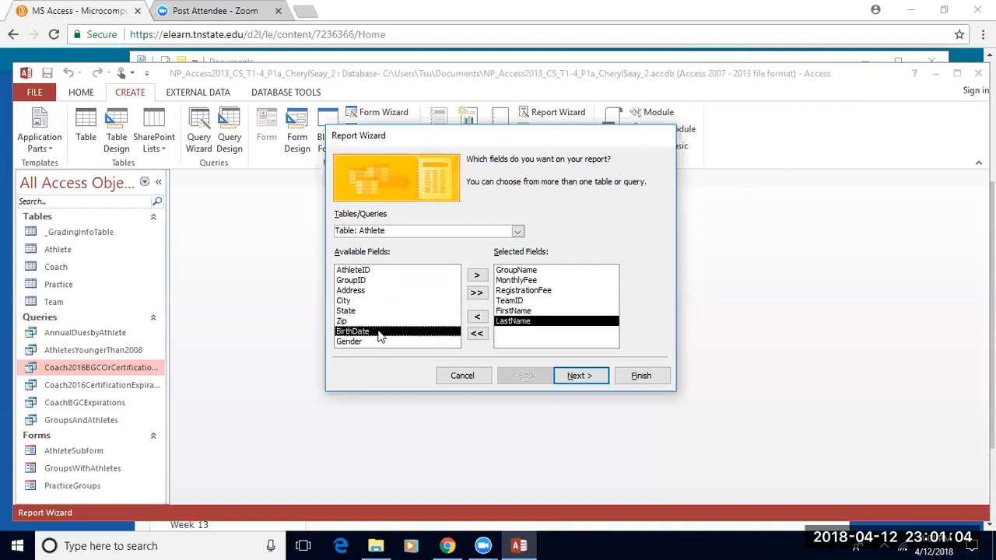
click(477, 275)
click(476, 274)
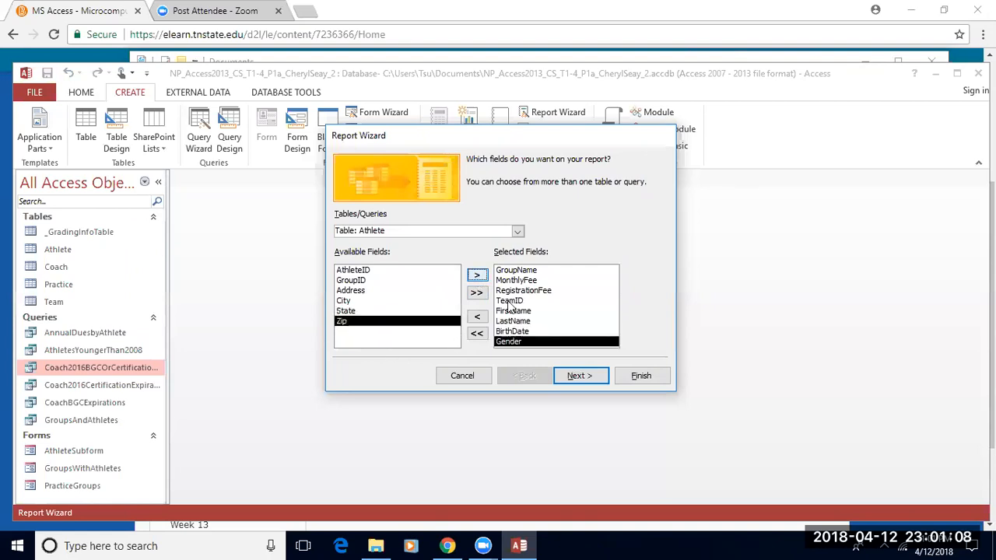
Step: Keep the data viewed by Practice without extra grouping levels, and sort the detail records ascending by TeamID
click(575, 375)
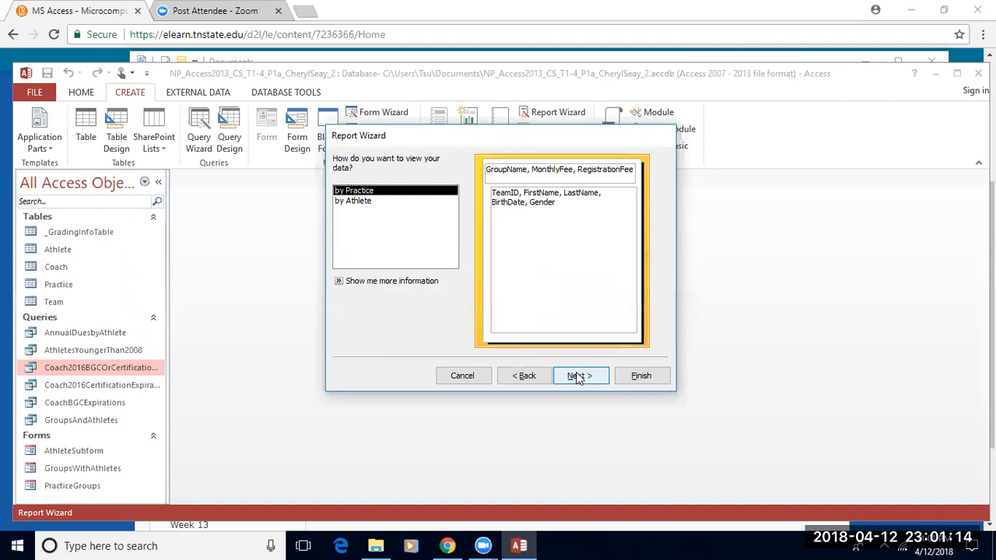
click(578, 377)
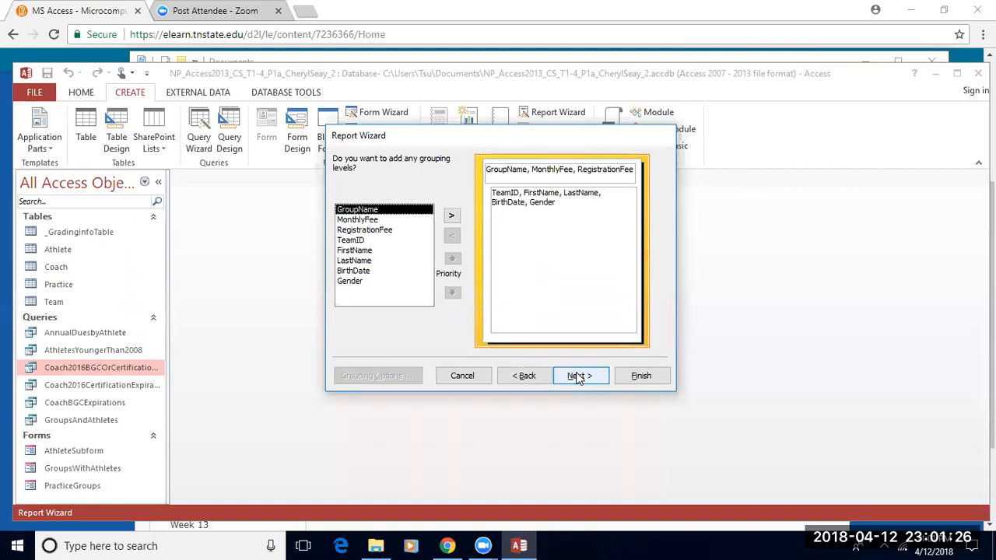
click(577, 376)
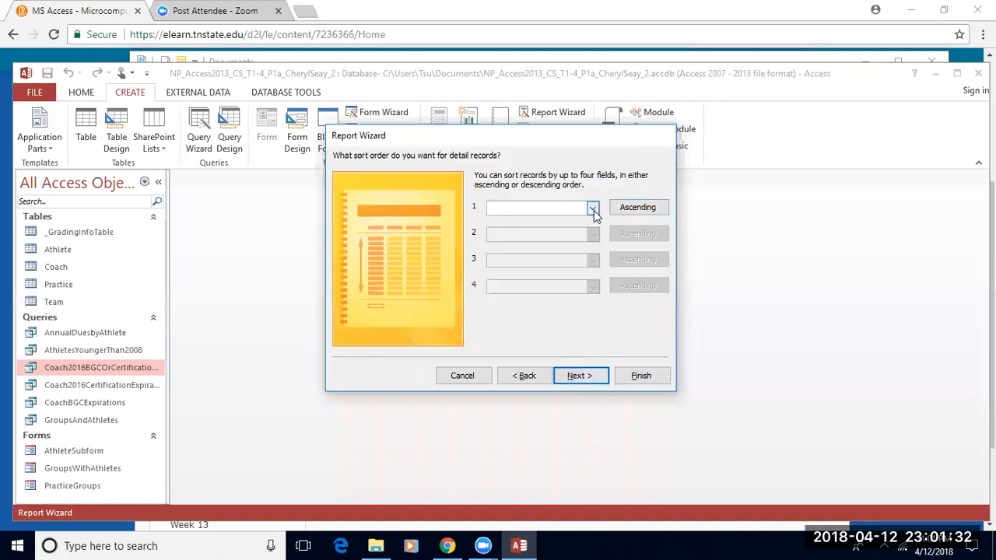
click(594, 209)
click(560, 220)
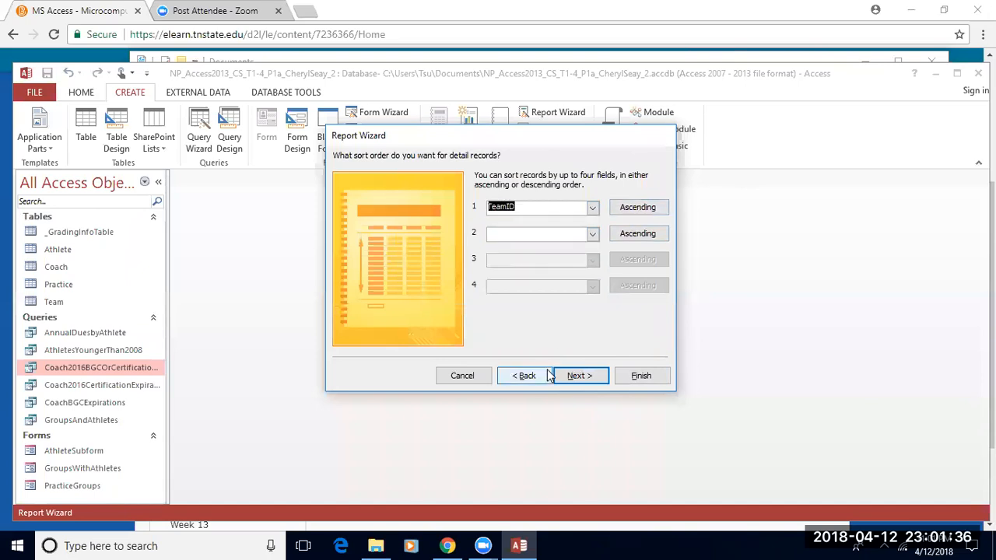
click(579, 376)
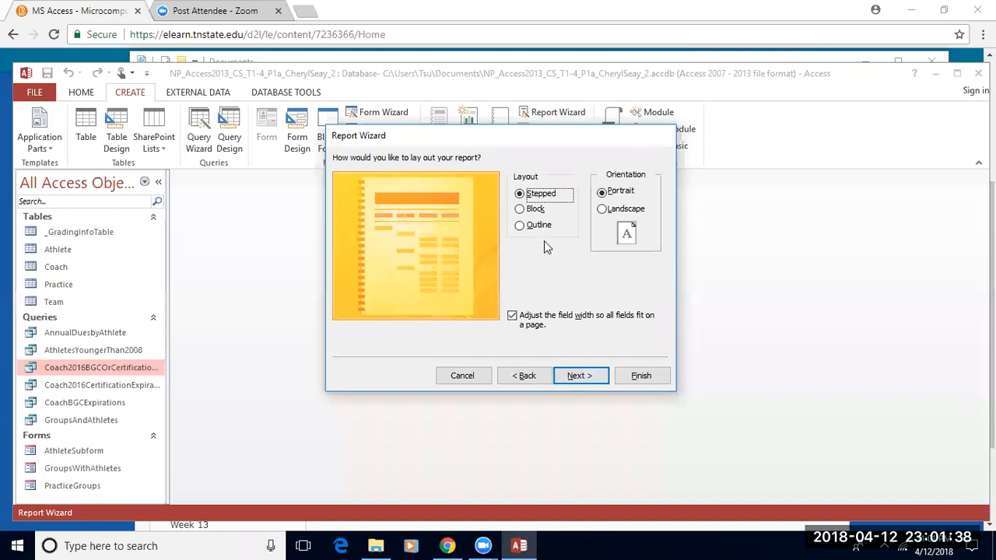
Step: Choose the Outline layout in portrait orientation and finish the report with the title AthleteListing
click(525, 225)
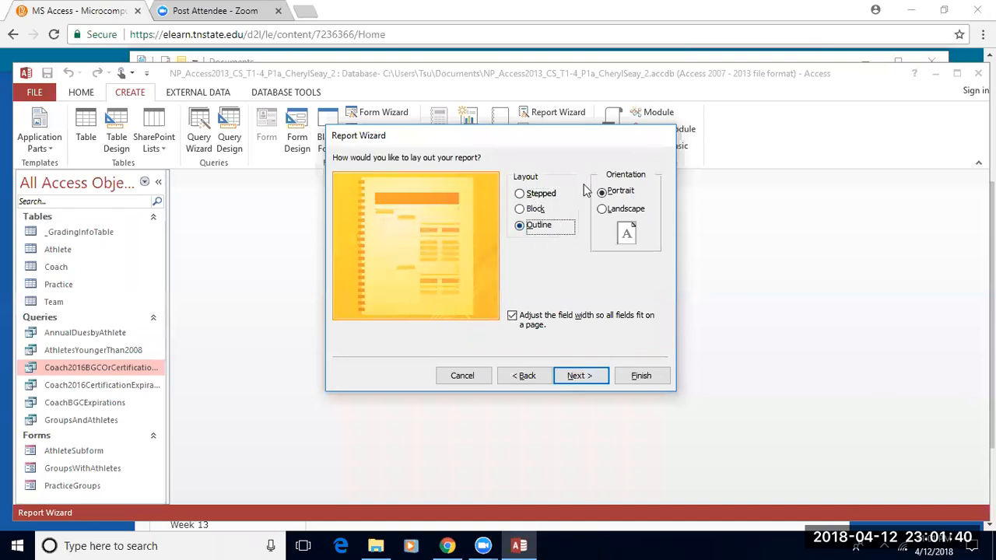
click(577, 375)
drag(484, 176, 439, 177)
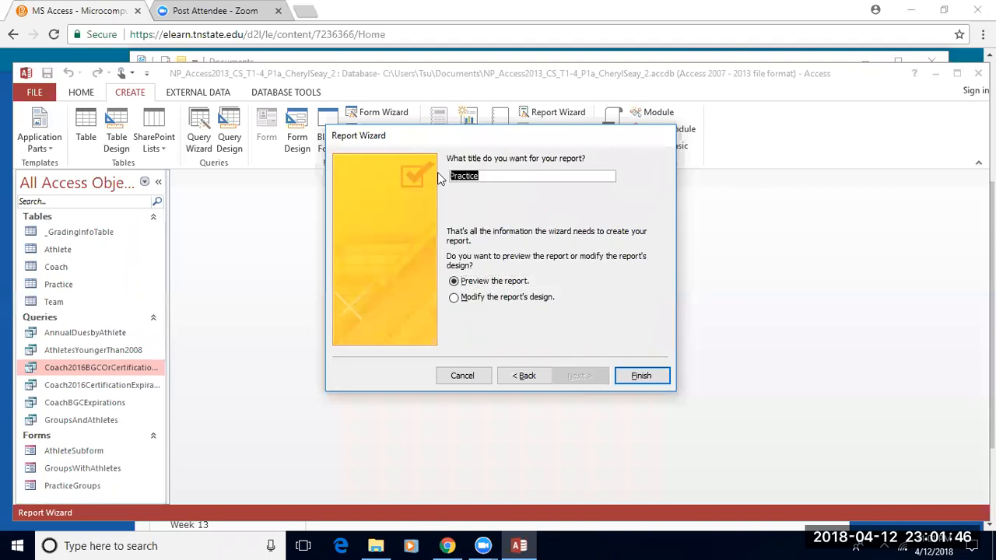
text(AthleteListing)
click(641, 376)
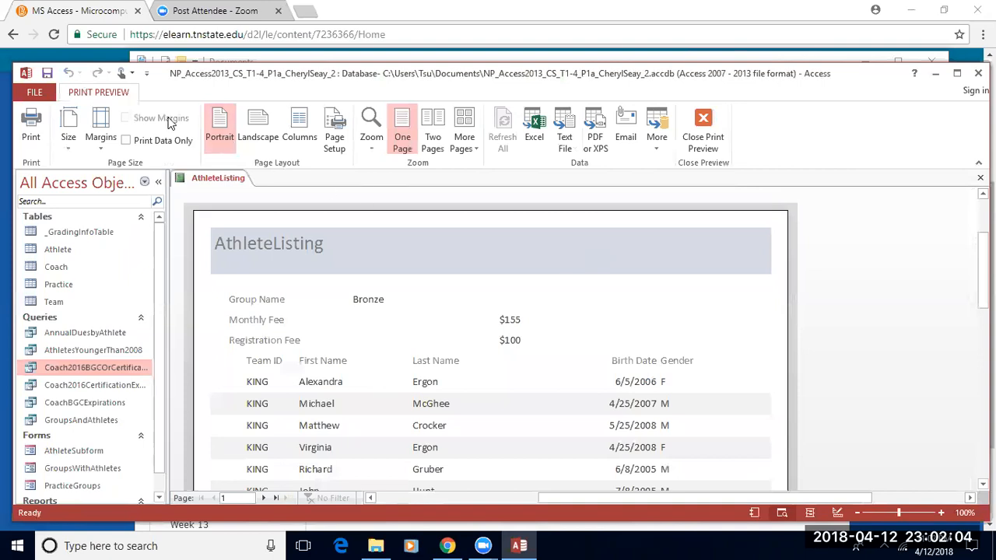
Step: Close the print preview and apply the Slice theme to the report in Design View
click(702, 138)
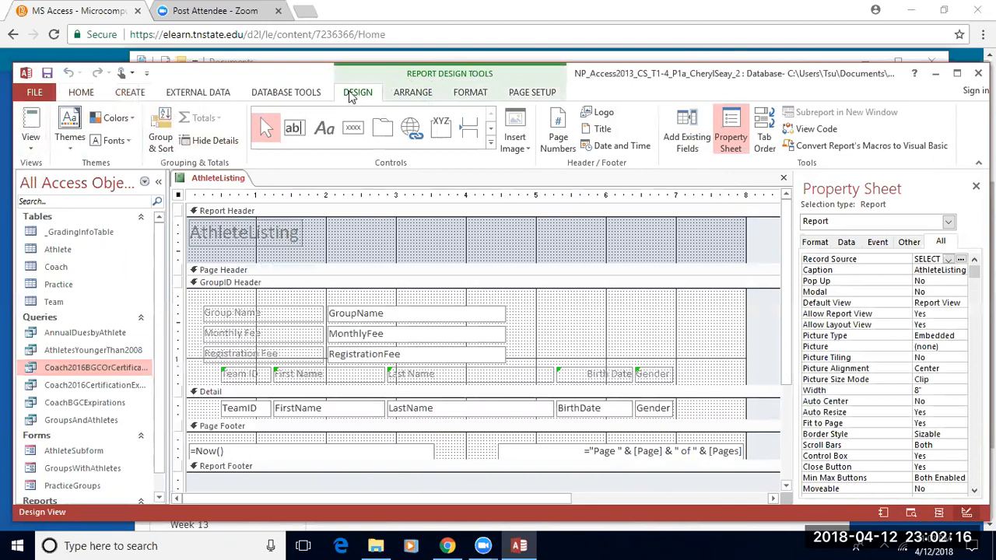
click(75, 145)
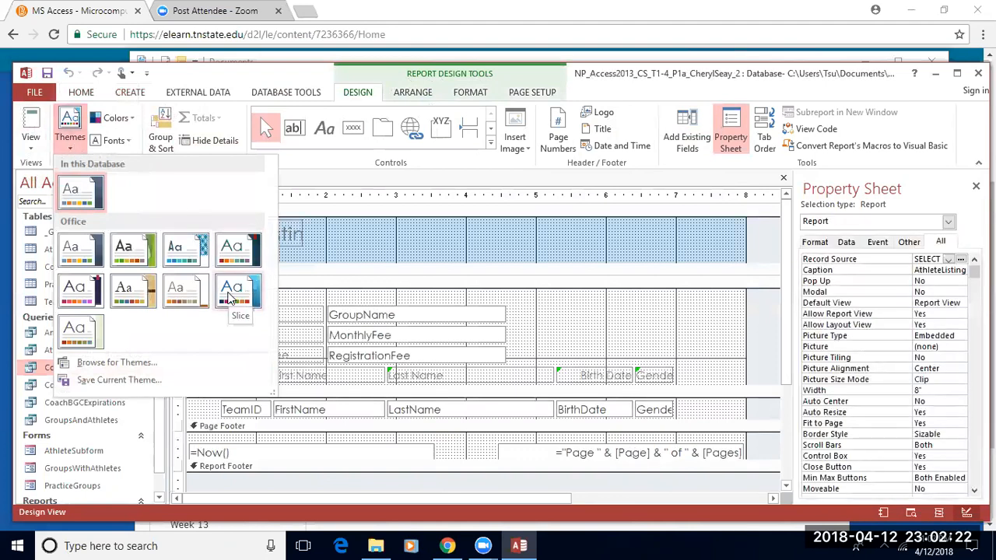
click(231, 296)
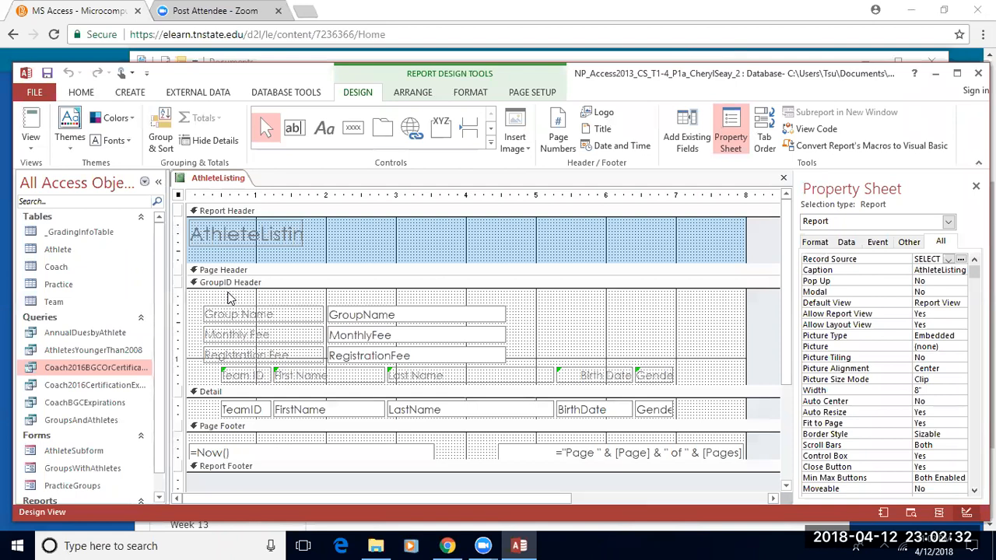
Step: Change the title label in the Report Header to "Athlete Listing"
click(271, 246)
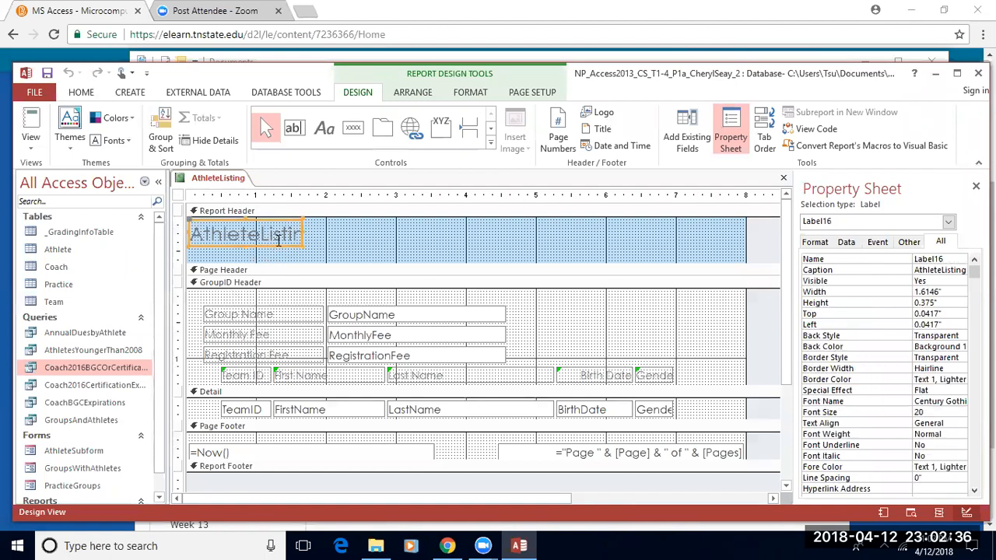
click(260, 232)
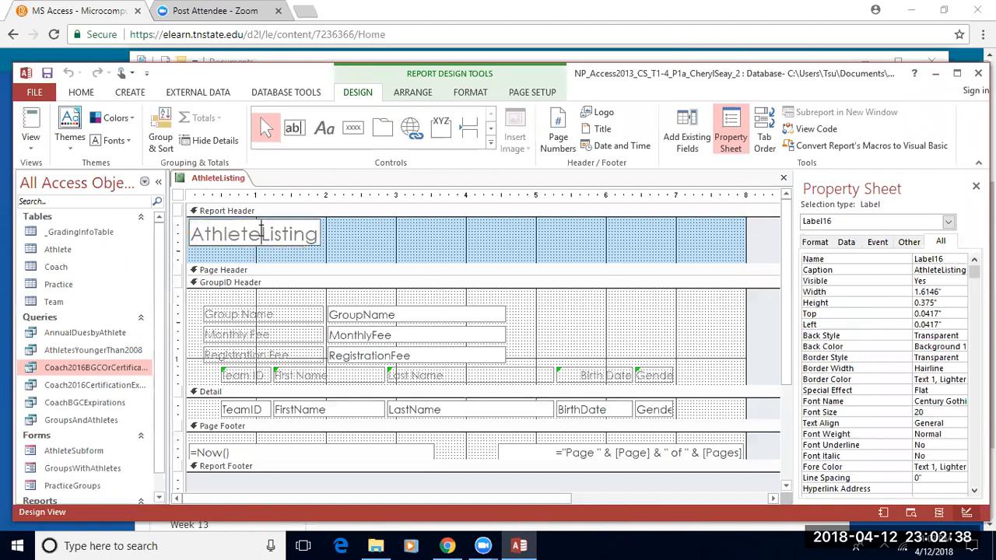
click(340, 252)
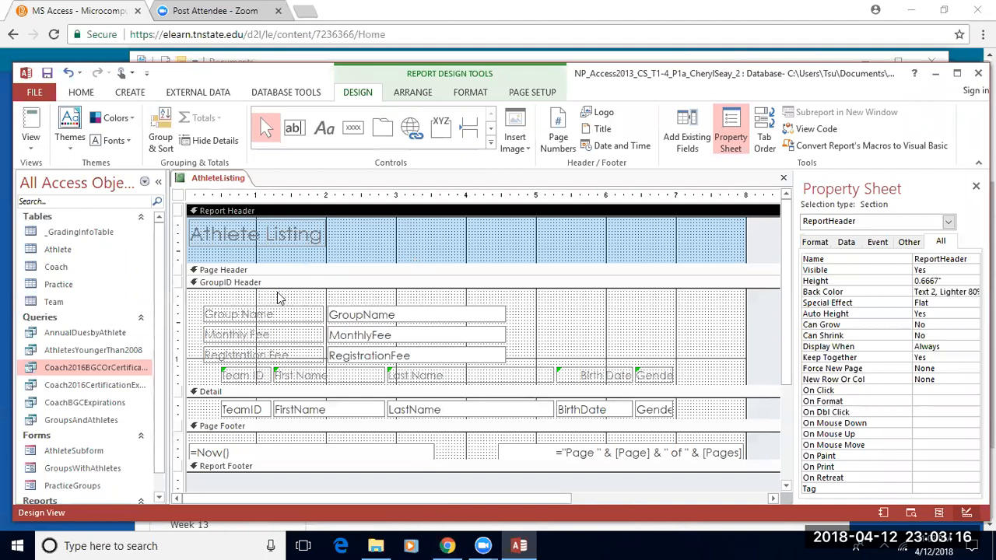
Step: Narrow the GroupID Header labels: Group Name to about 1.04", Monthly Fee to about 0.96" and Registration Fee to 1.25"
click(306, 319)
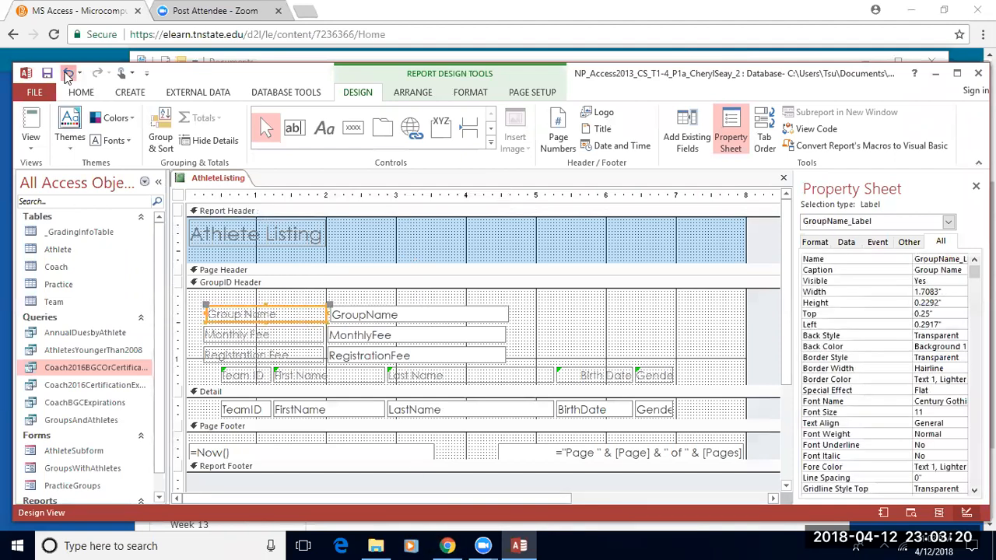
click(67, 73)
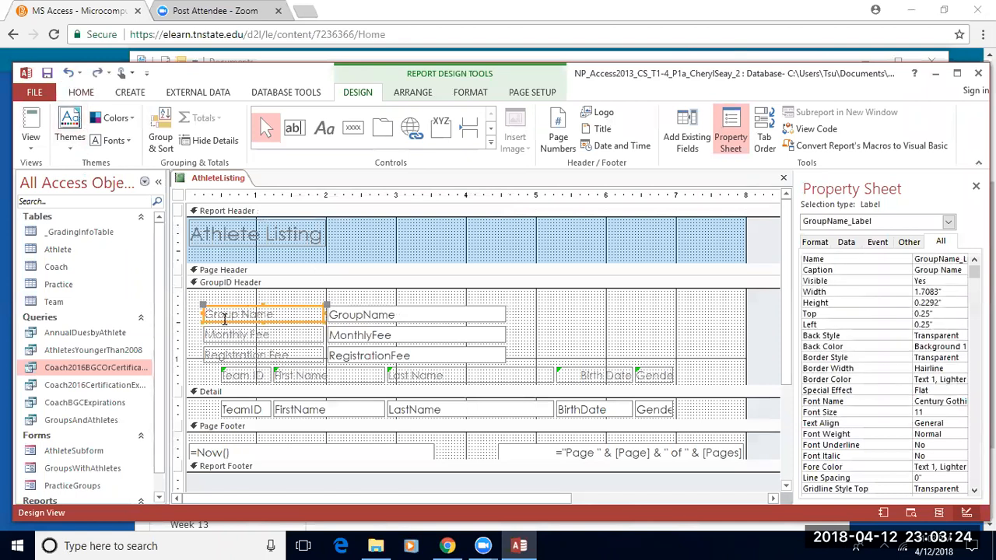
click(317, 313)
drag(316, 314, 278, 313)
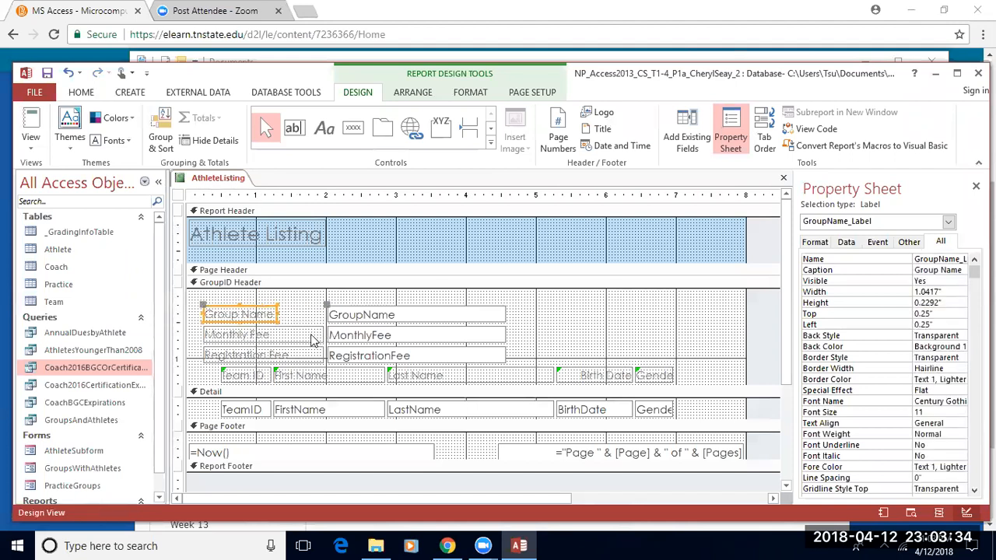
click(318, 335)
drag(321, 335, 269, 334)
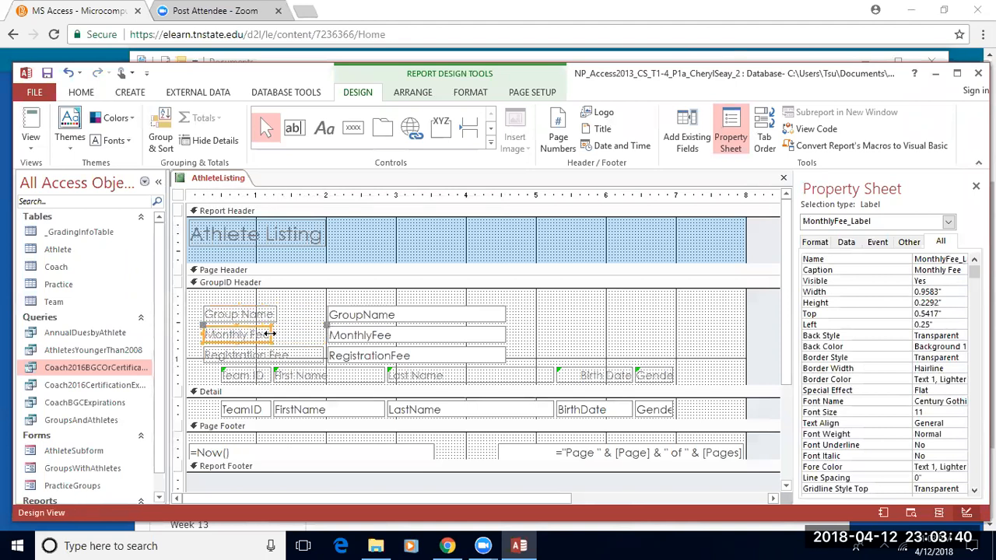
click(318, 356)
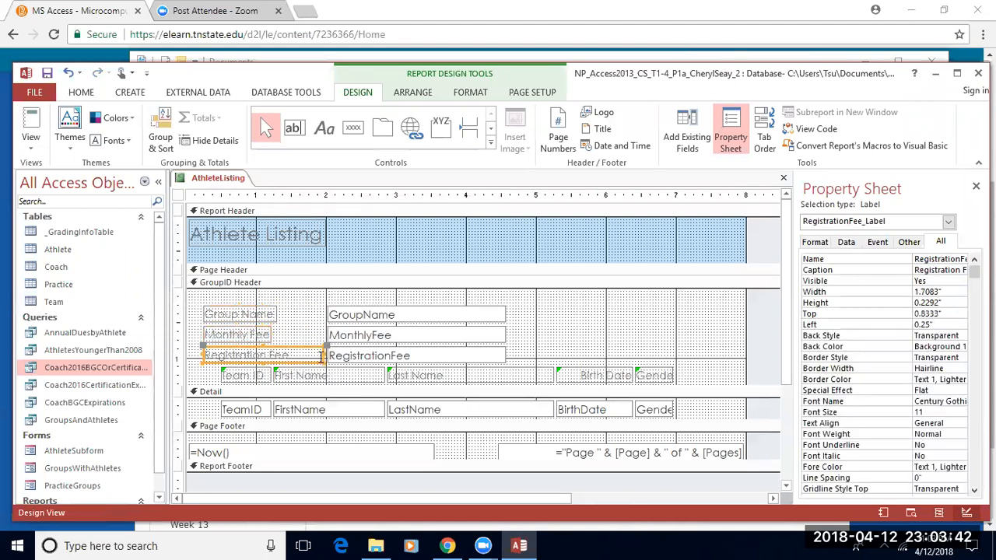
drag(321, 356, 291, 354)
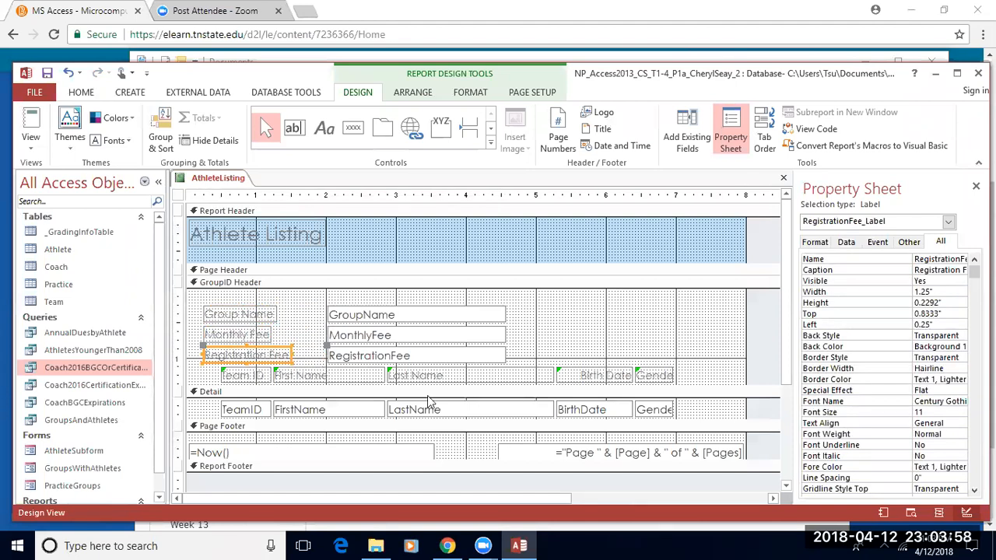
Step: Narrow the MonthlyFee text box to about 0.98" and the RegistrationFee text box to about 1.23"
click(504, 336)
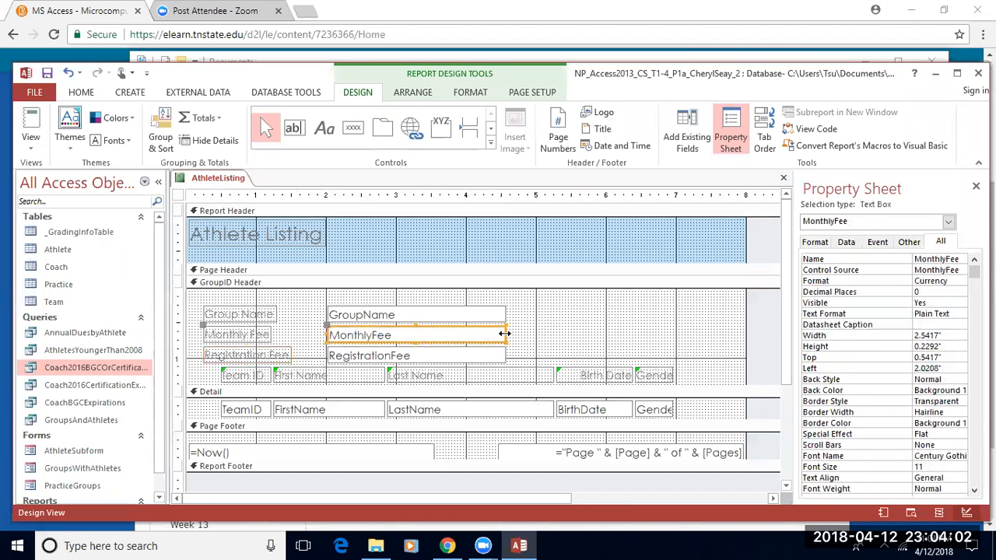
drag(505, 335, 395, 334)
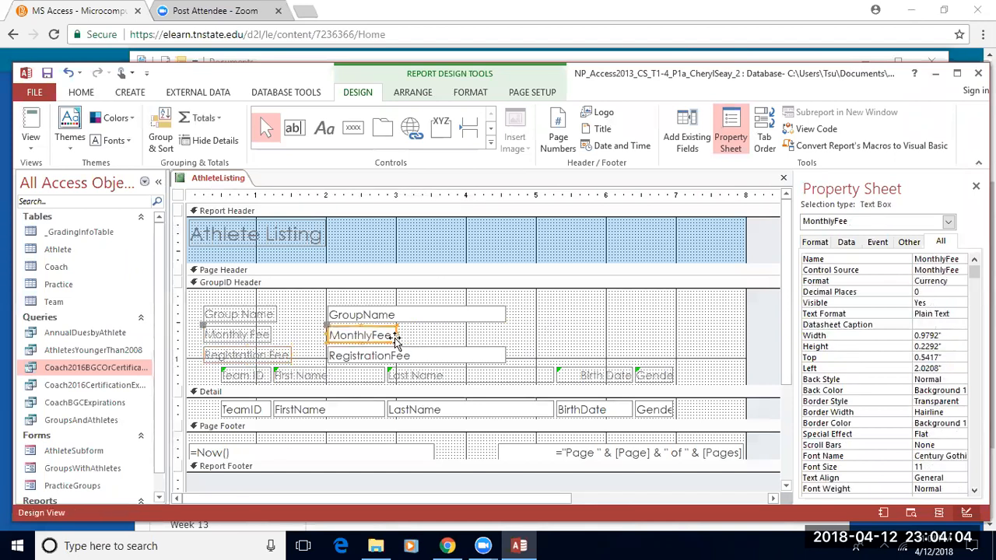
drag(476, 358, 482, 361)
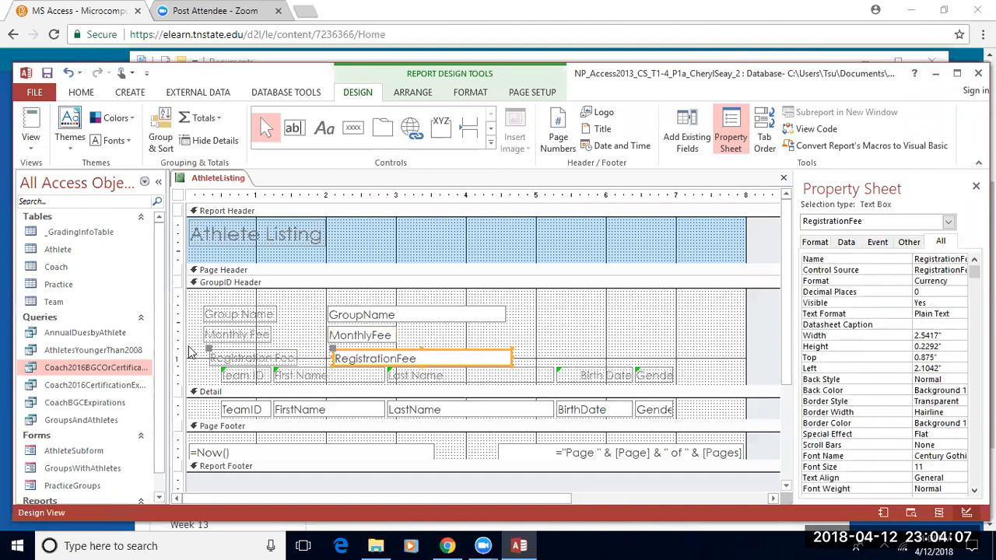
click(68, 72)
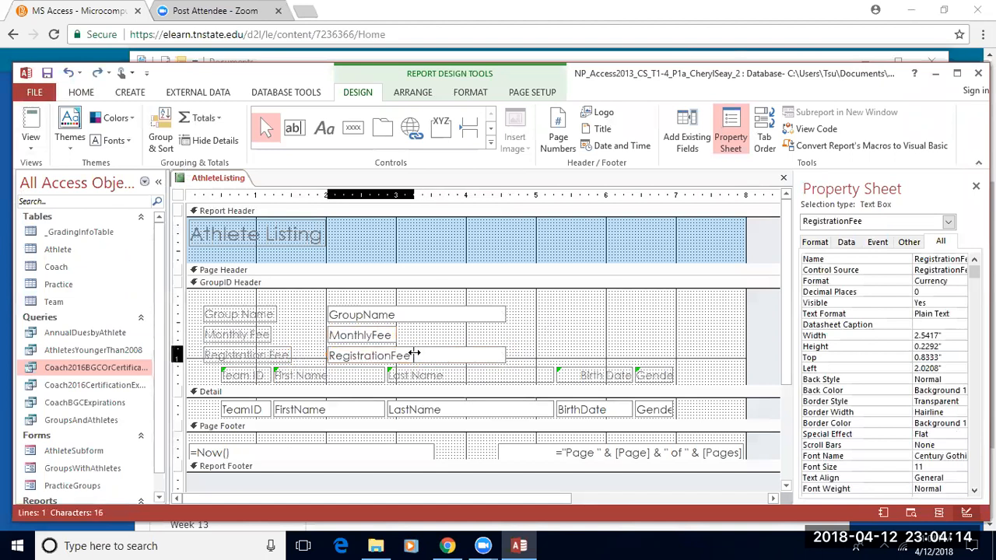
key(BackSpace)
drag(412, 352, 413, 352)
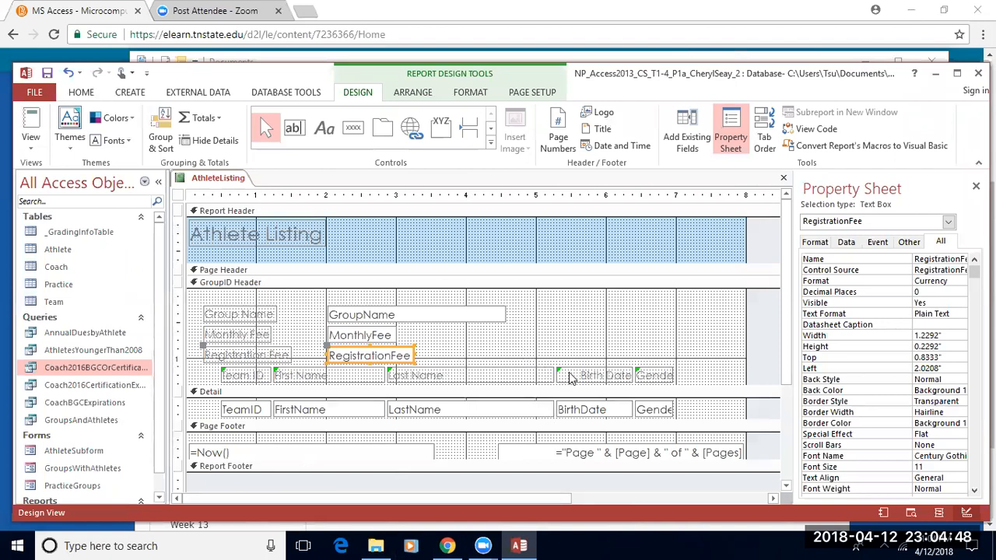
Step: Narrow the LastName text box in the Detail section to 2"
click(542, 380)
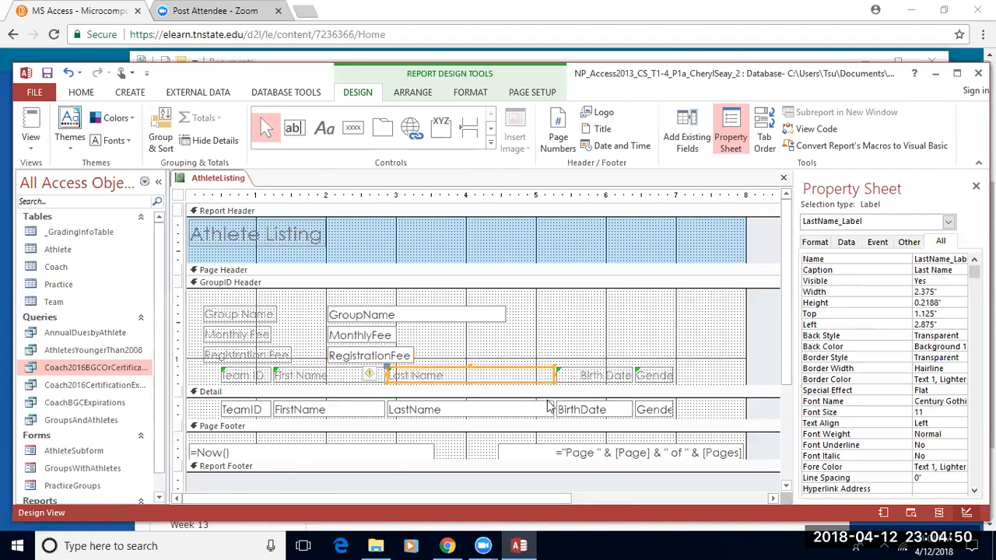
click(542, 413)
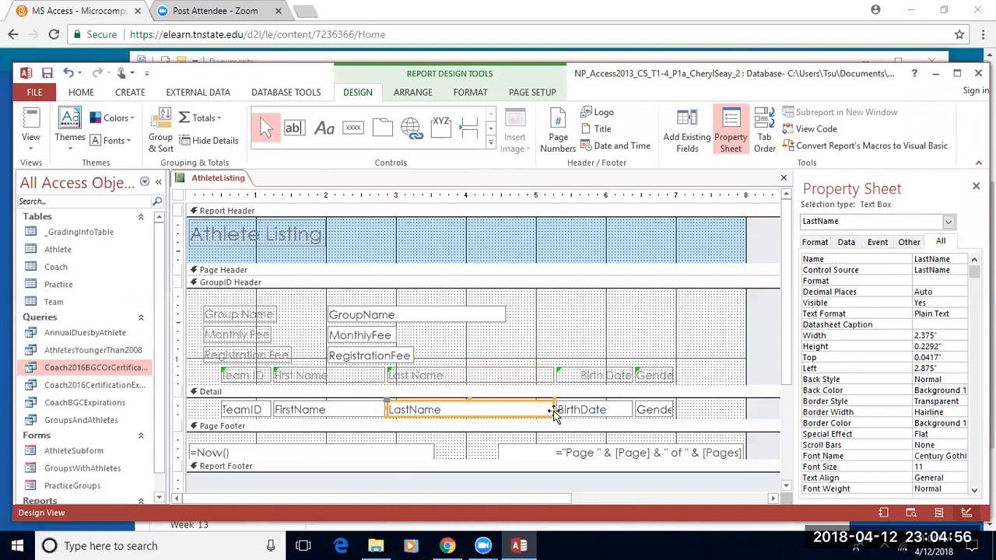
drag(549, 410, 526, 409)
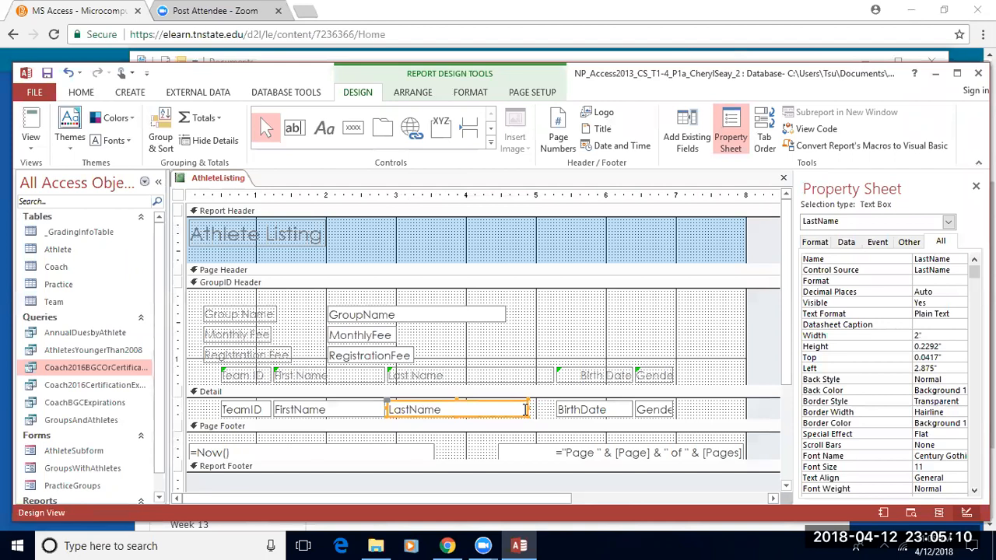
Step: Widen the Gender label in the GroupID Header to 0.75" and the Gender text box in the Detail section to about 0.71"
click(672, 376)
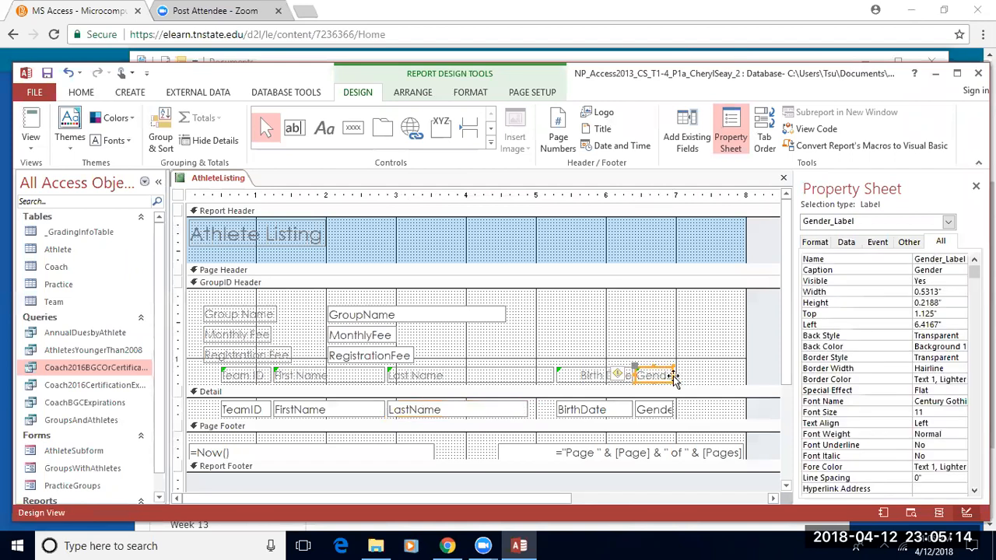
drag(675, 375, 689, 375)
click(662, 410)
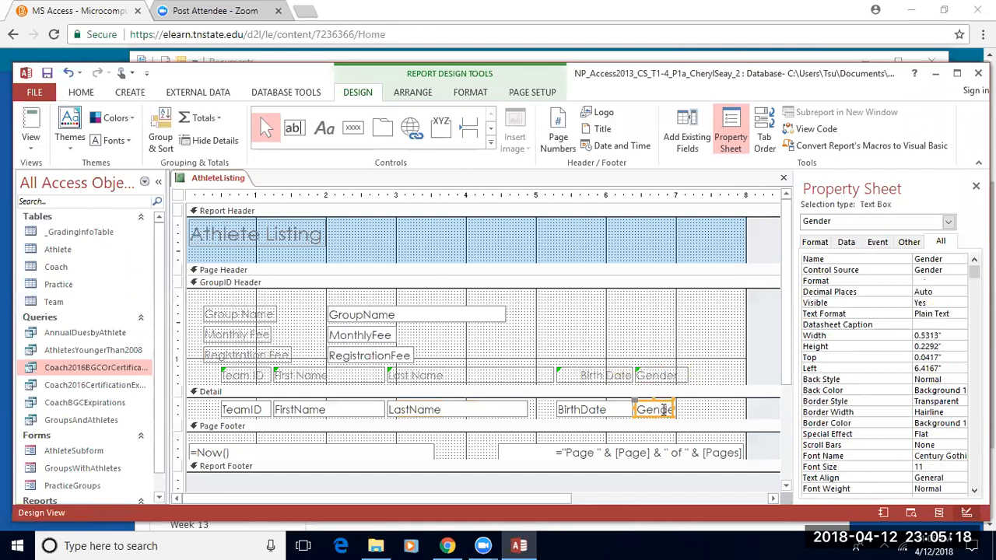
drag(673, 409, 684, 407)
click(723, 418)
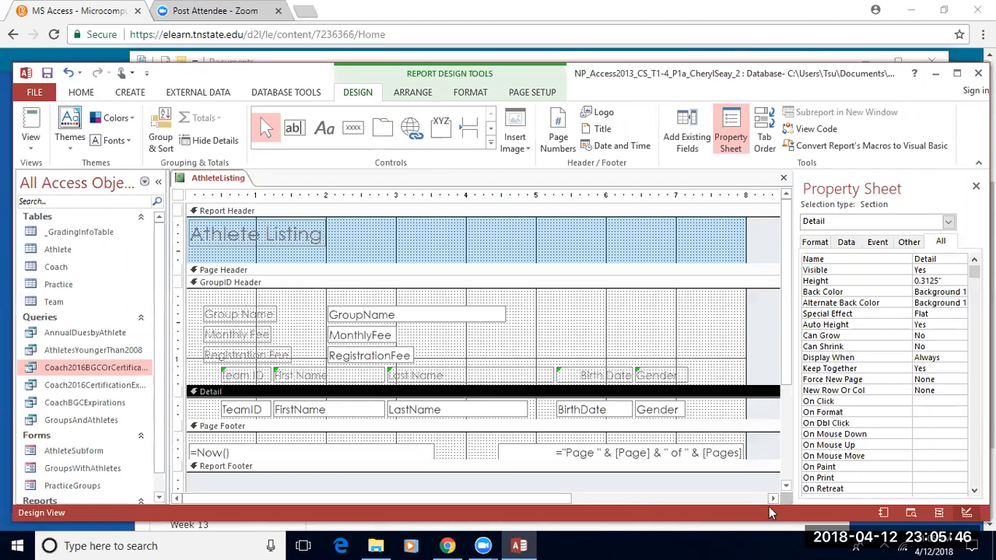
drag(741, 449, 683, 447)
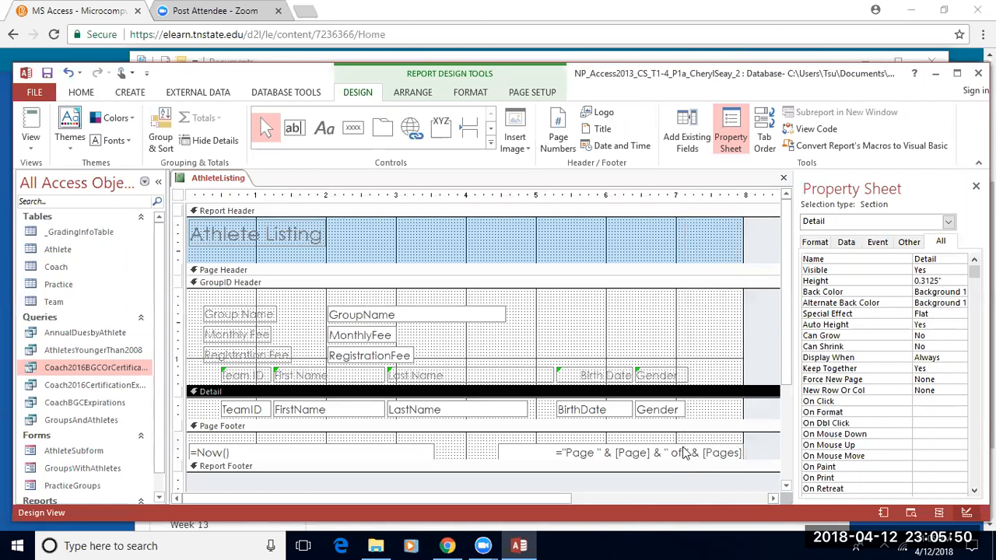
drag(246, 337, 228, 353)
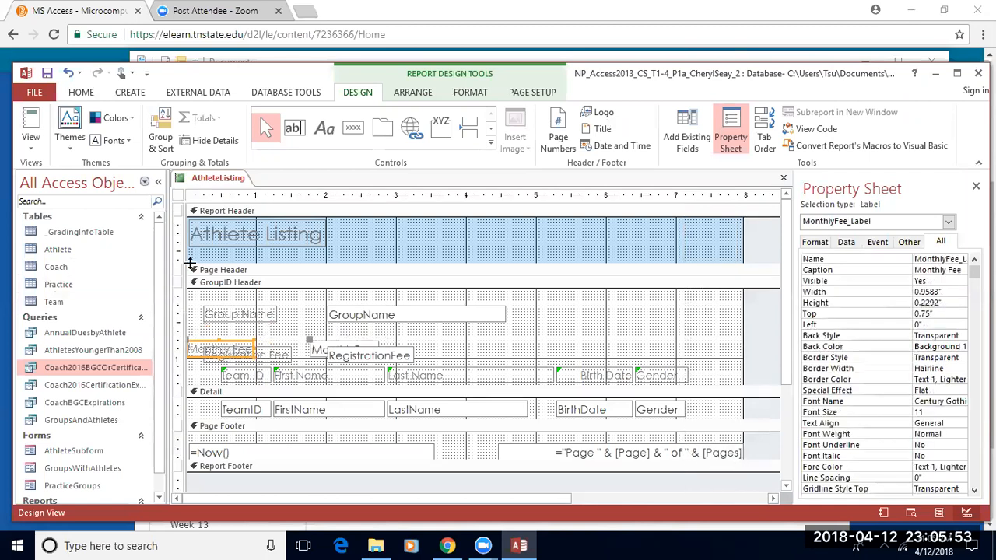
click(69, 73)
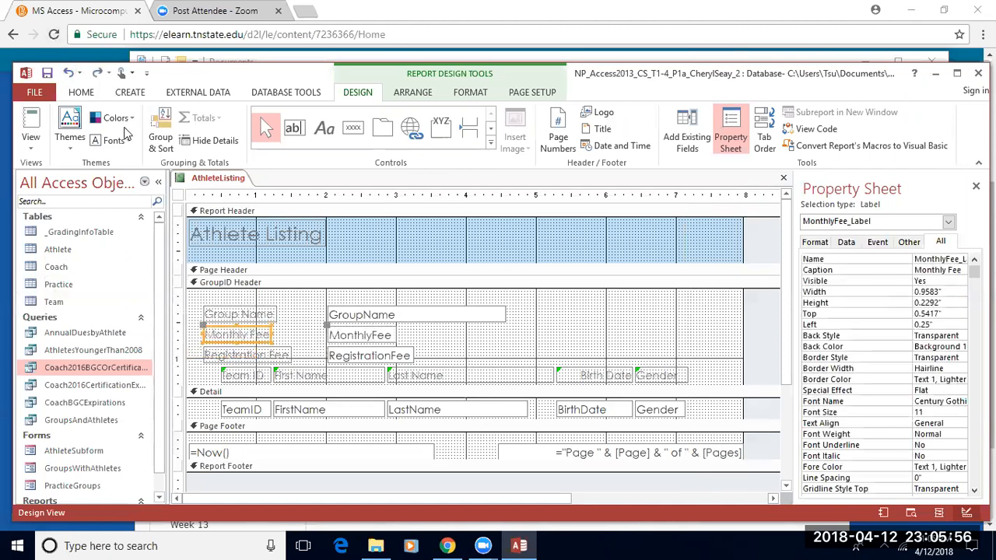
click(69, 74)
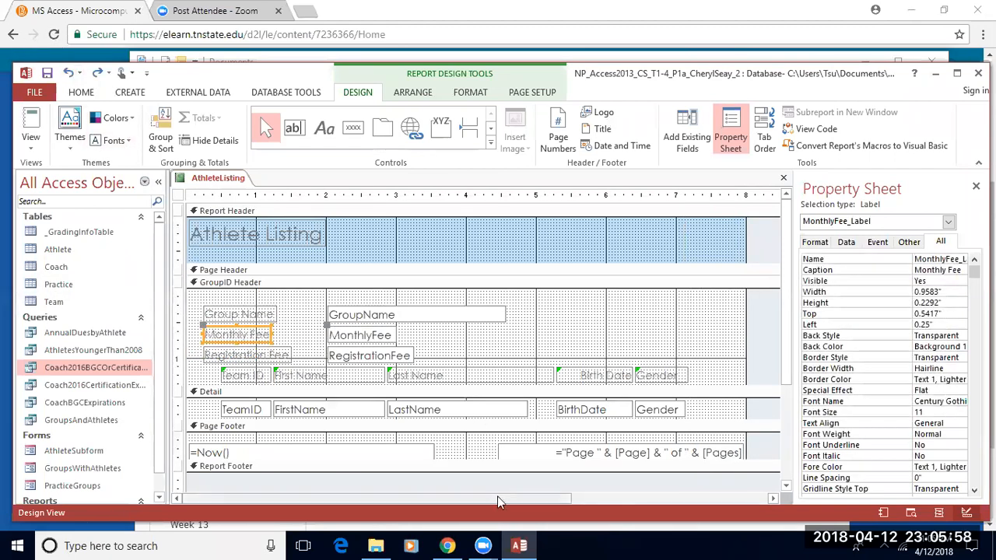
Step: Narrow the page number text box in the Page Footer to about 2.67" and save the report
click(739, 452)
drag(744, 452, 685, 445)
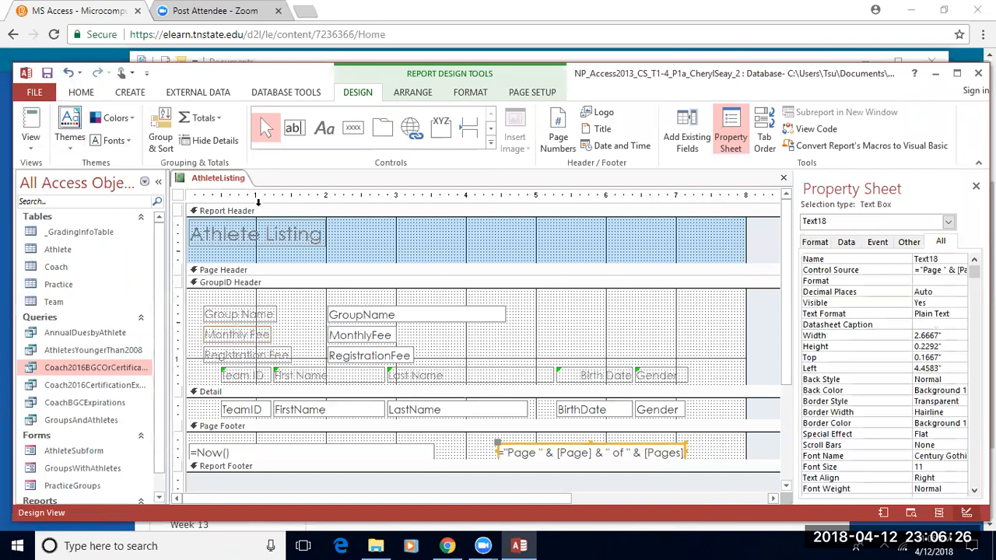
right_click(205, 179)
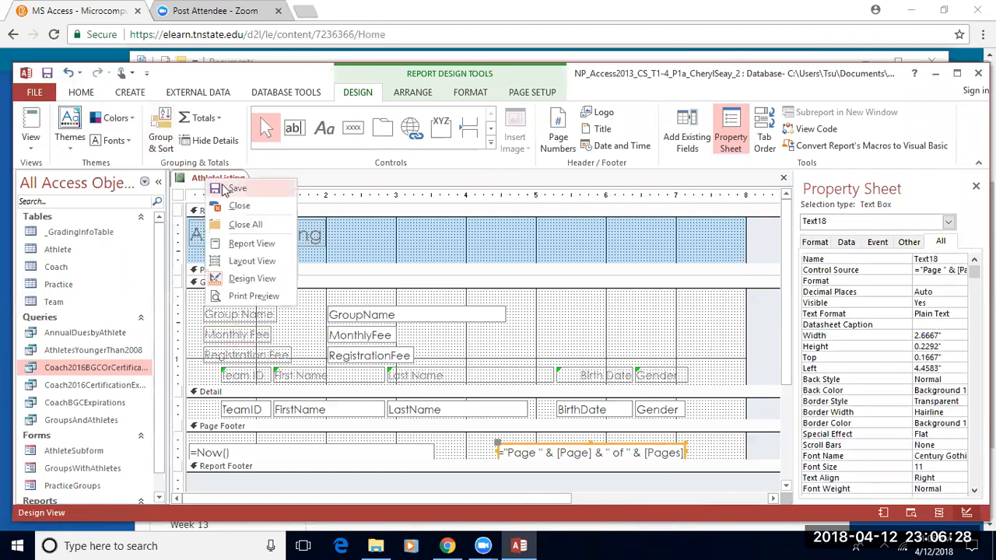
click(224, 189)
Step: Check the report's layout in Report View and Layout View
click(31, 141)
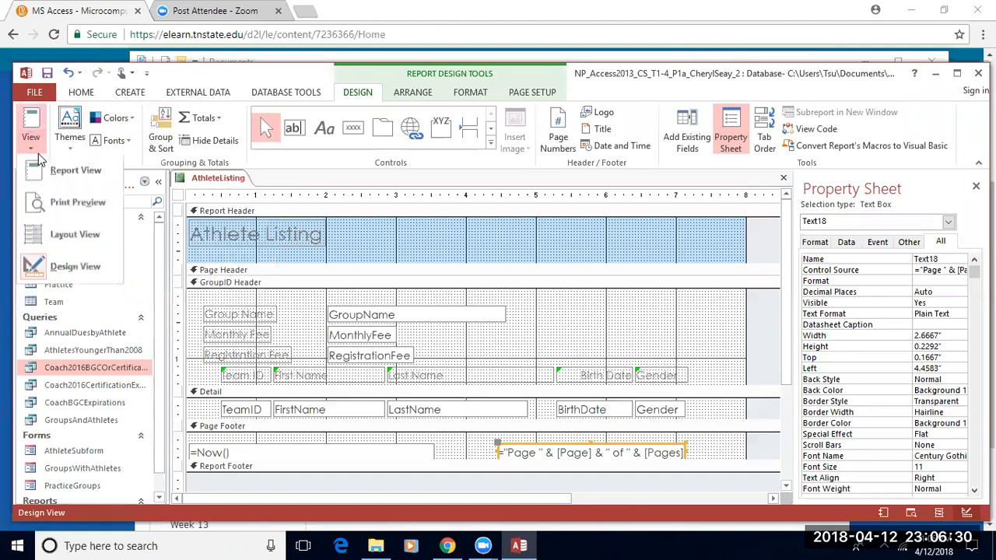
click(57, 173)
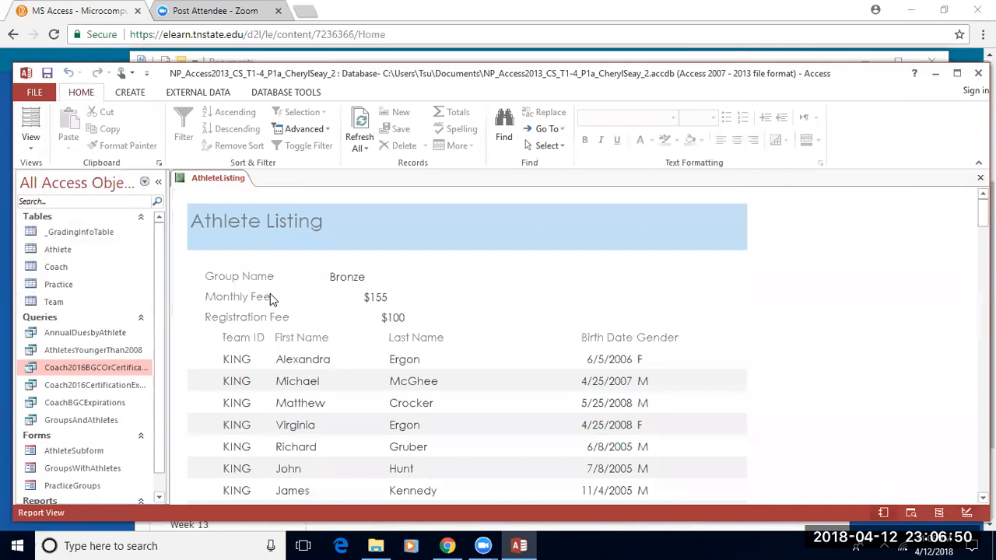
click(31, 144)
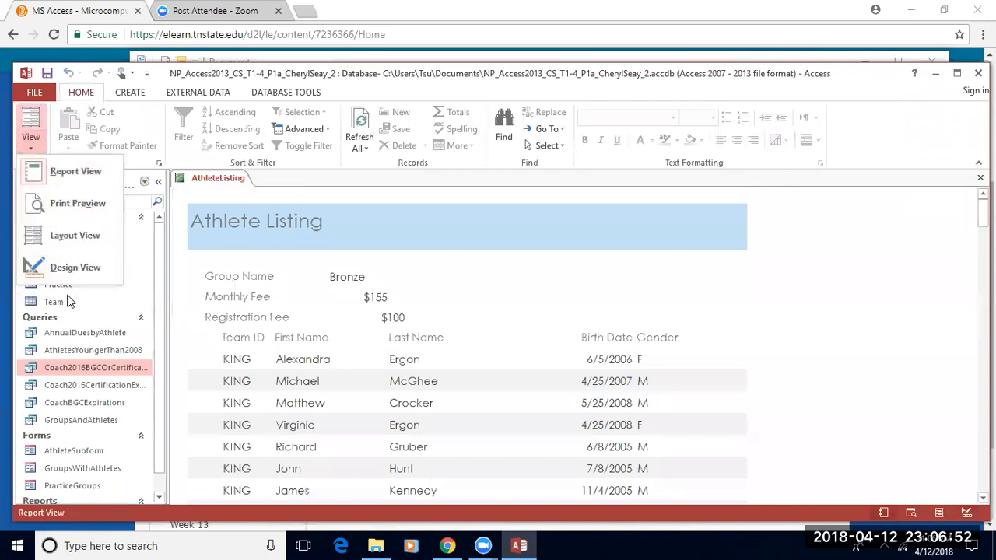
click(73, 235)
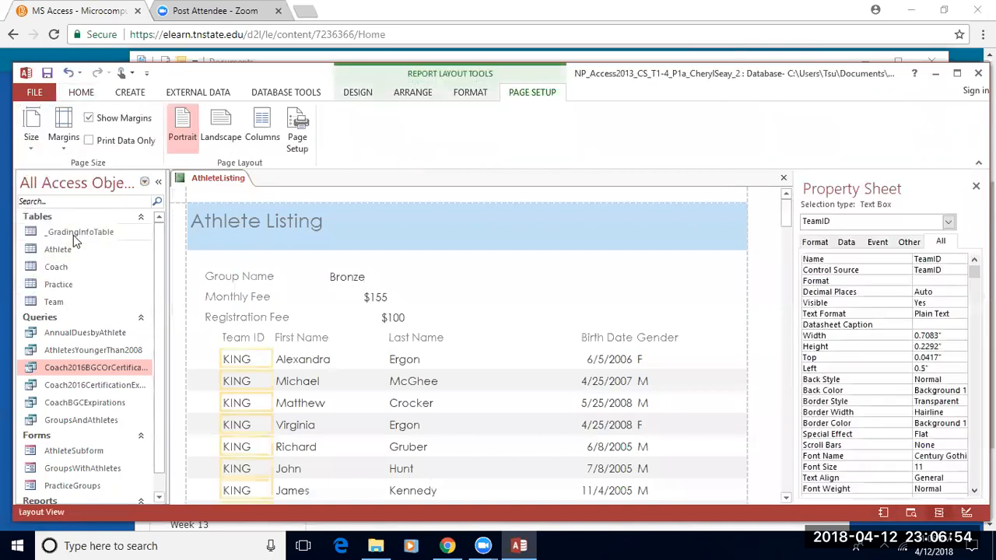
Step: Return the report to Design View and narrow the GroupName text box to about 1.73"
click(82, 93)
click(30, 138)
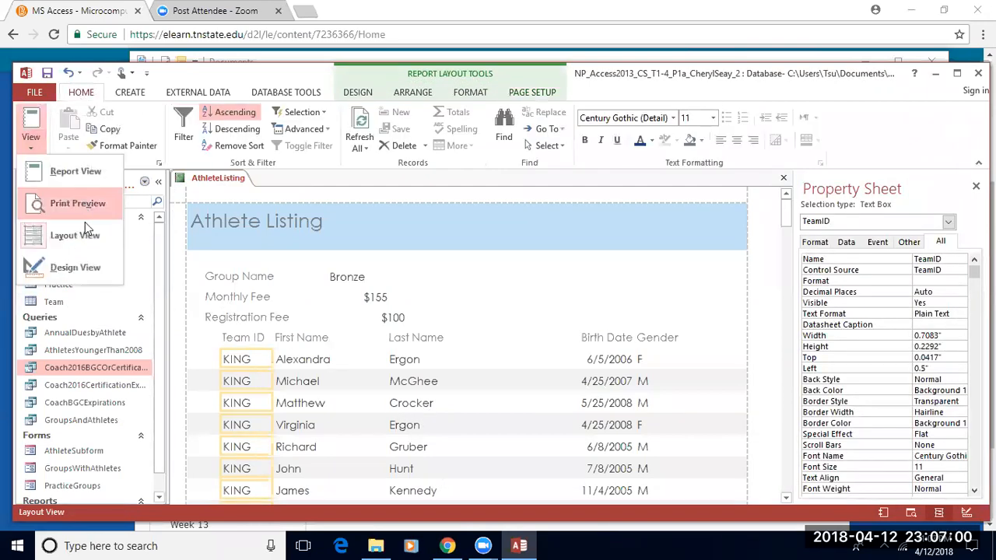
click(75, 267)
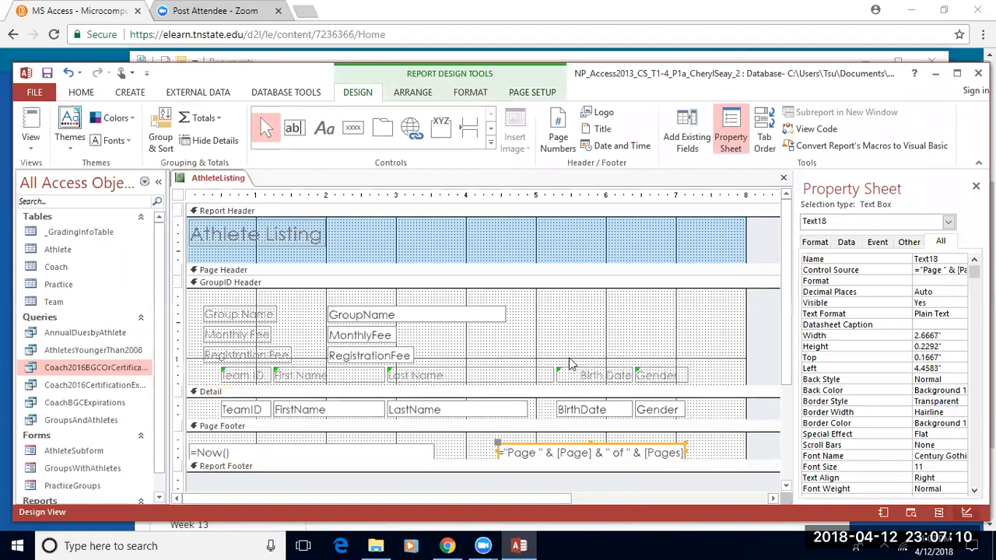
click(503, 317)
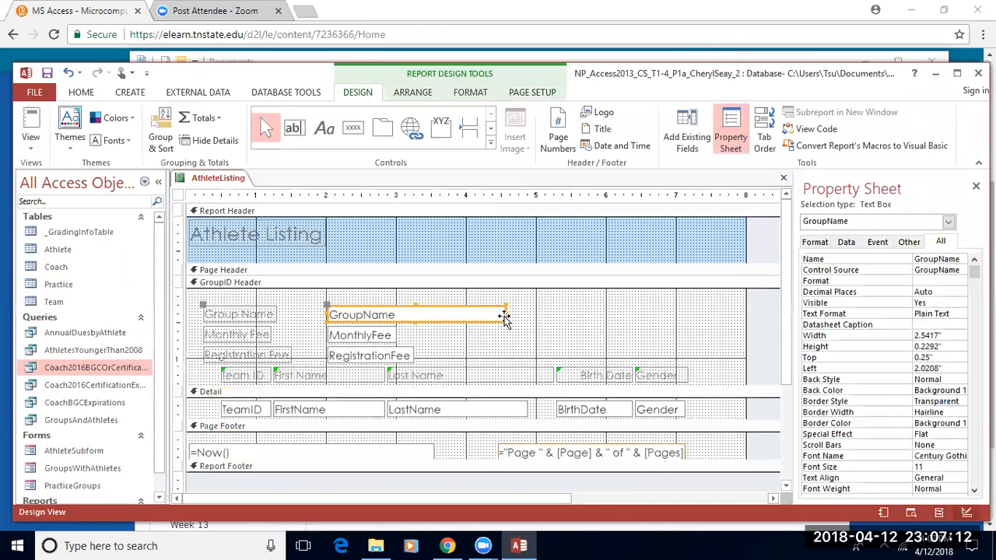
drag(504, 314, 448, 314)
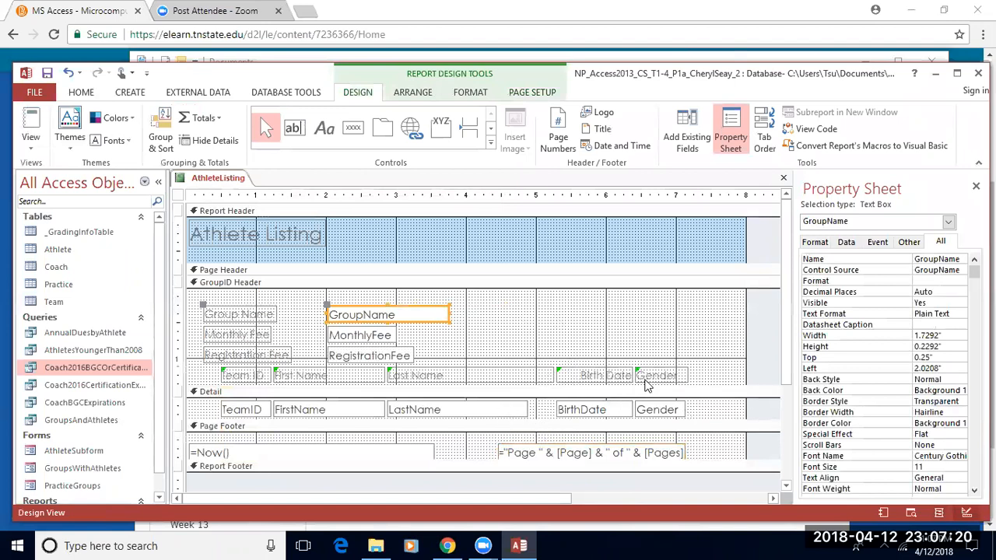
Step: Set the Text Align property of the Birth Date label in the GroupID Header to Left
click(575, 375)
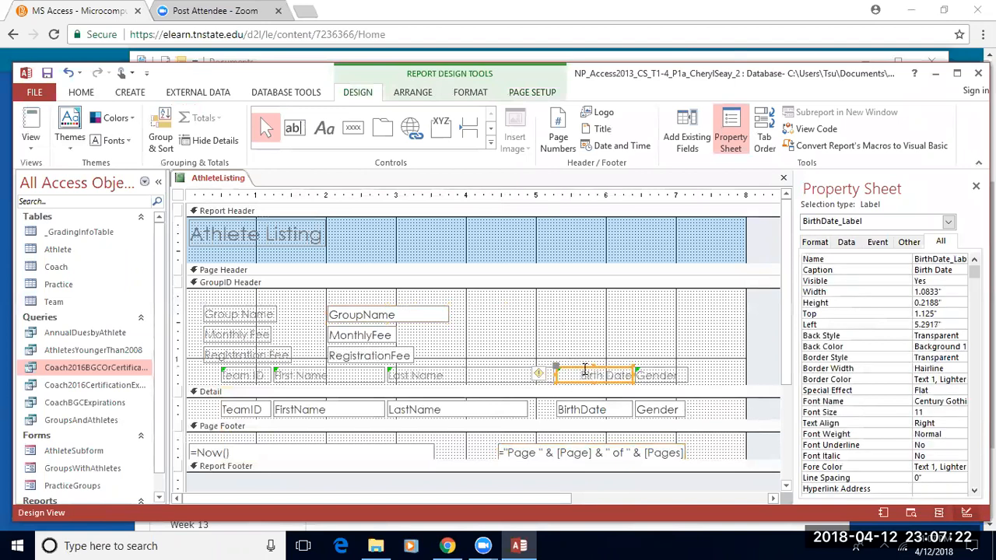
click(581, 373)
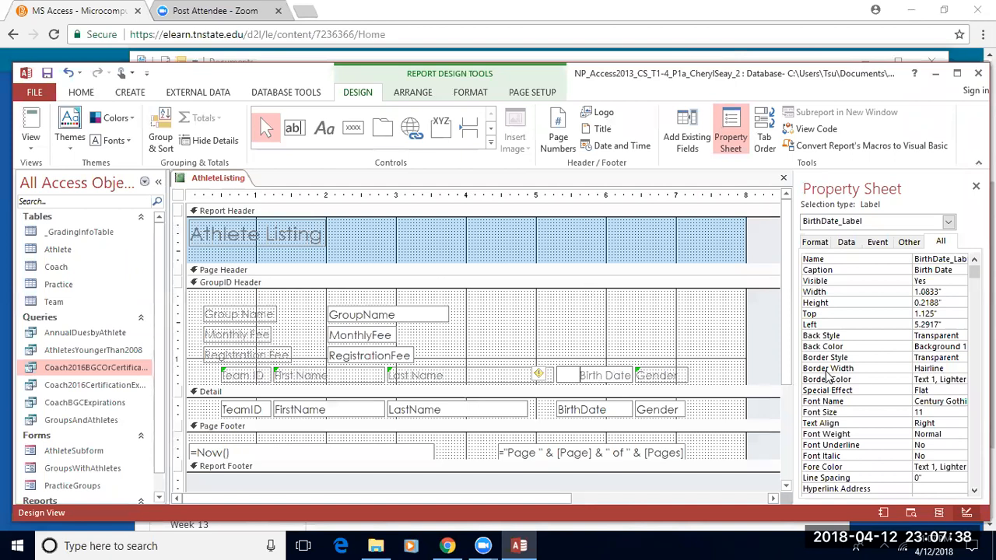
click(931, 420)
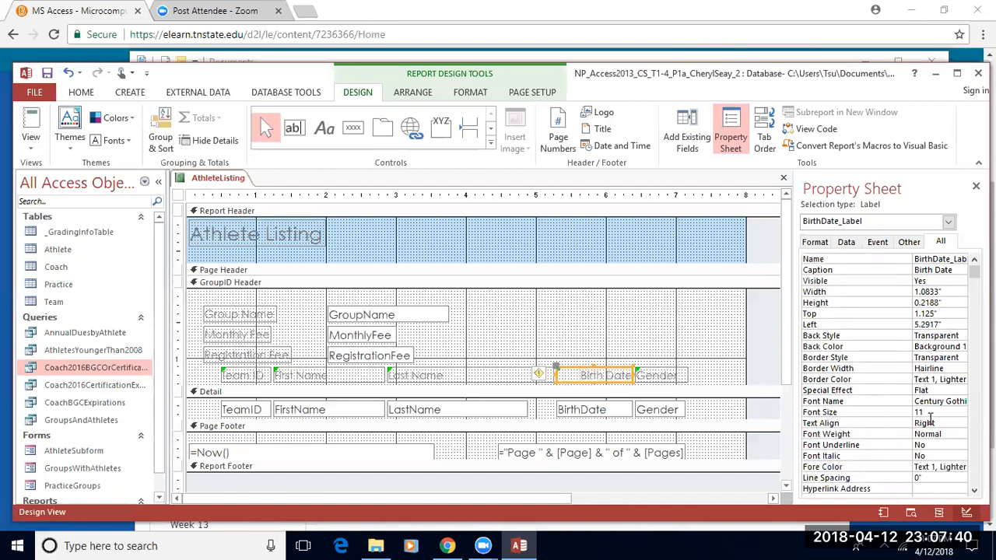
click(933, 420)
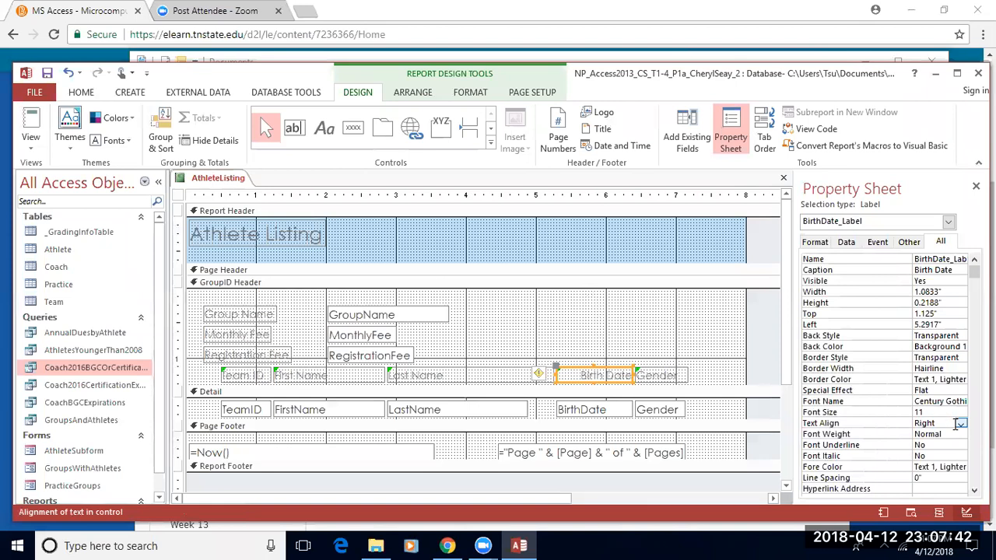
click(960, 424)
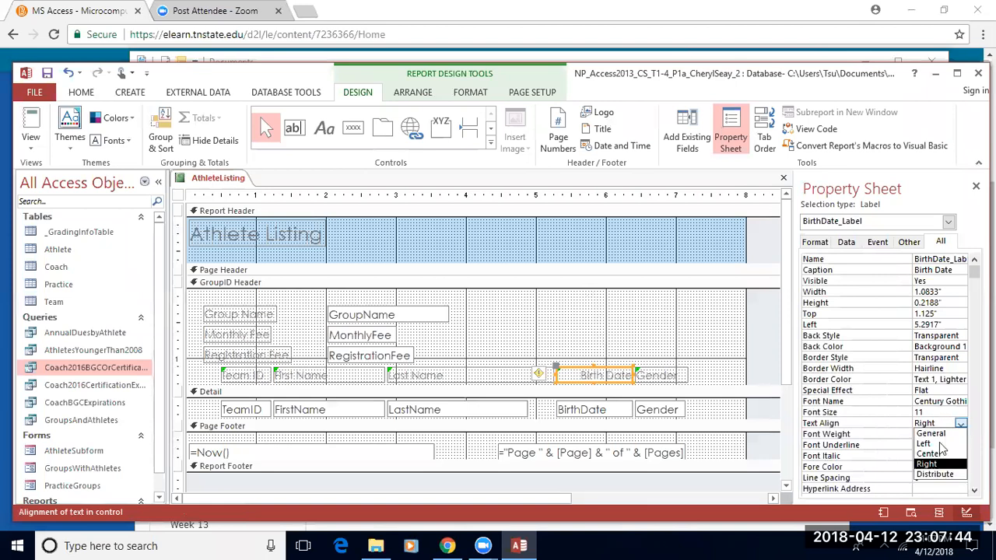
click(933, 444)
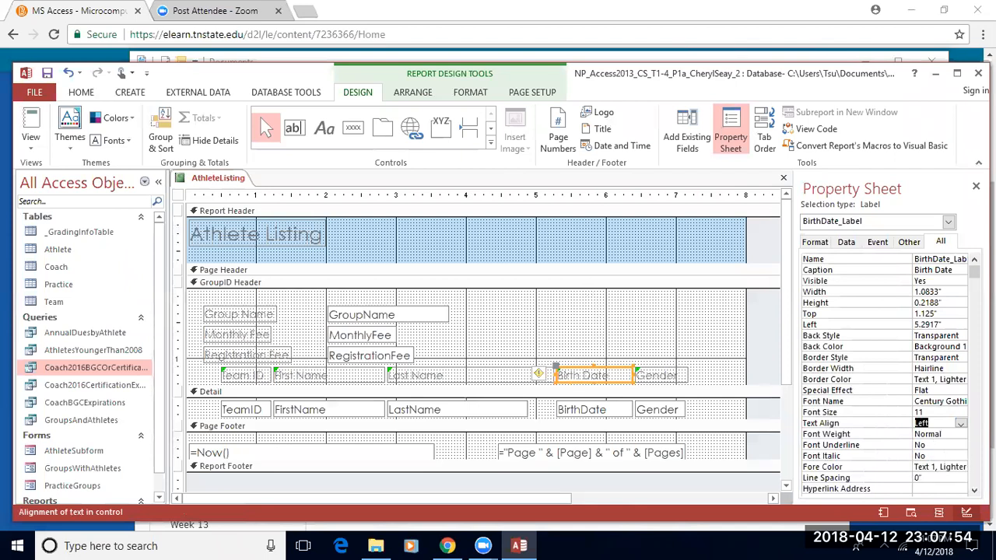
Step: Set Text Align to Left for the BirthDate and Gender text boxes in the Detail section
click(557, 409)
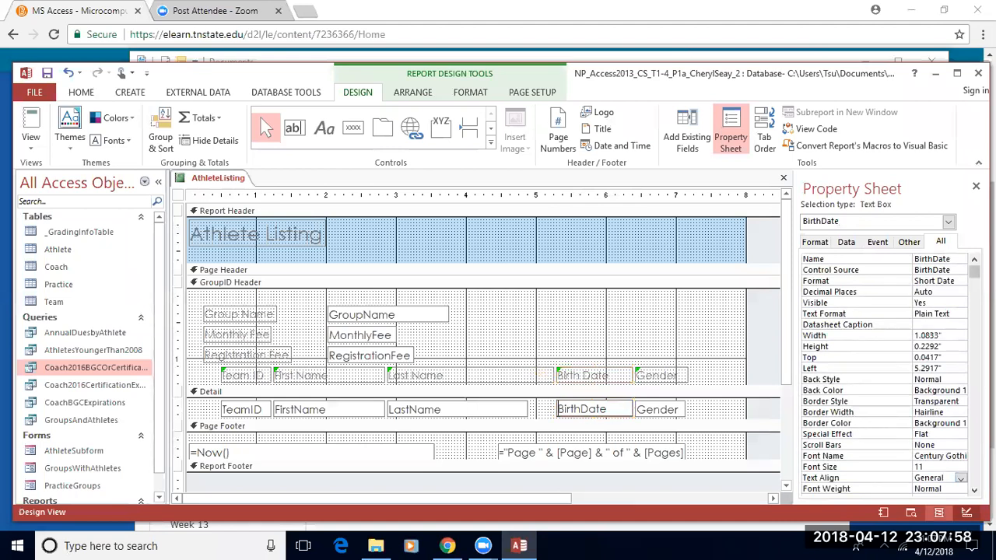
click(961, 477)
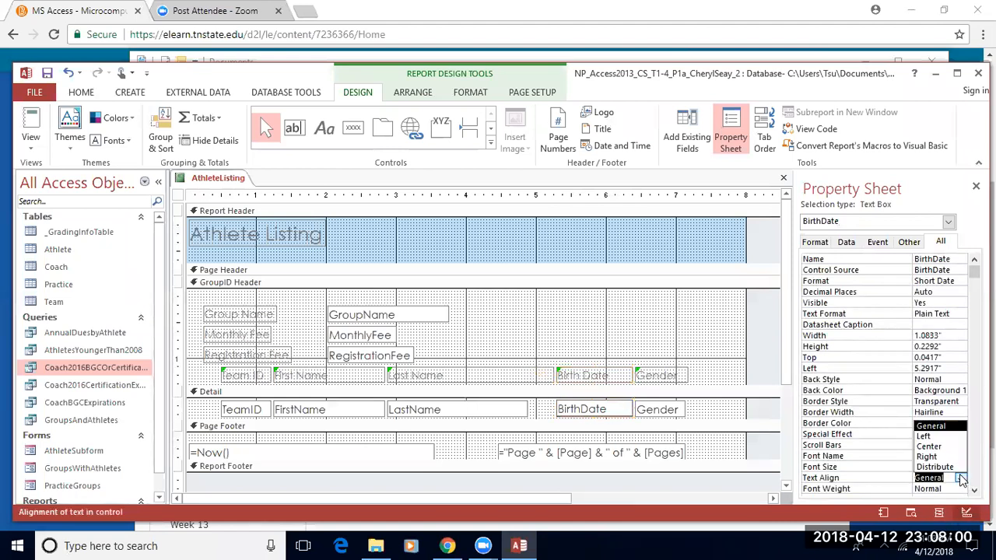
click(929, 434)
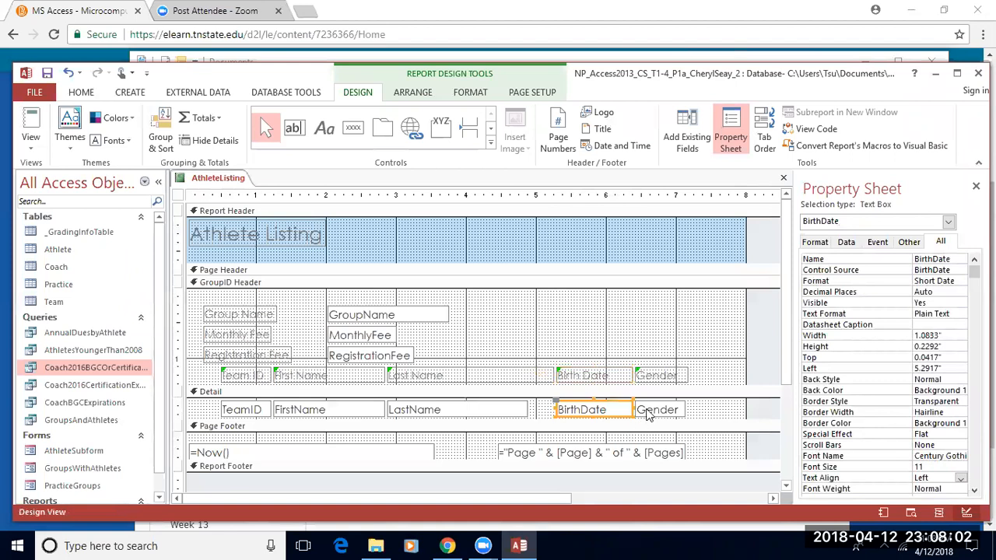
click(644, 411)
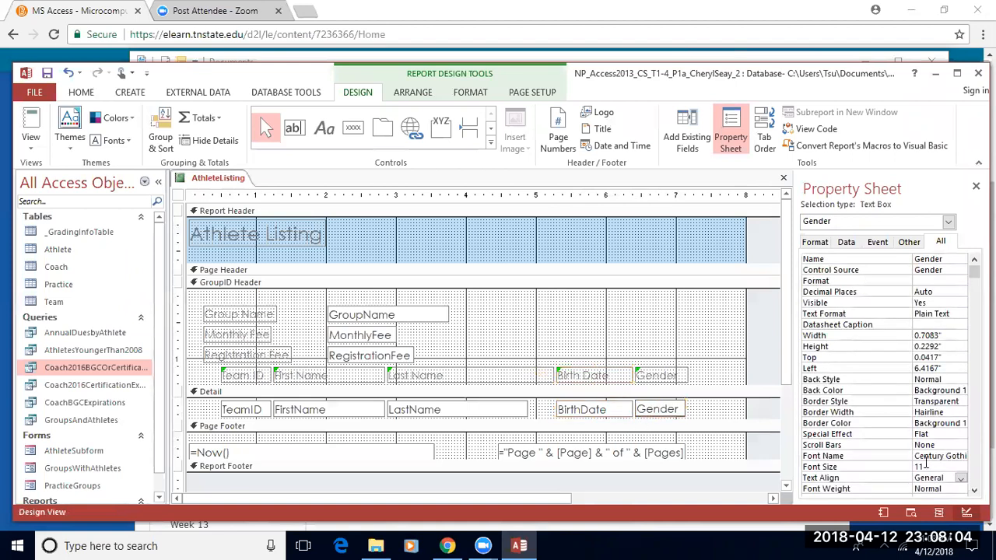
click(961, 479)
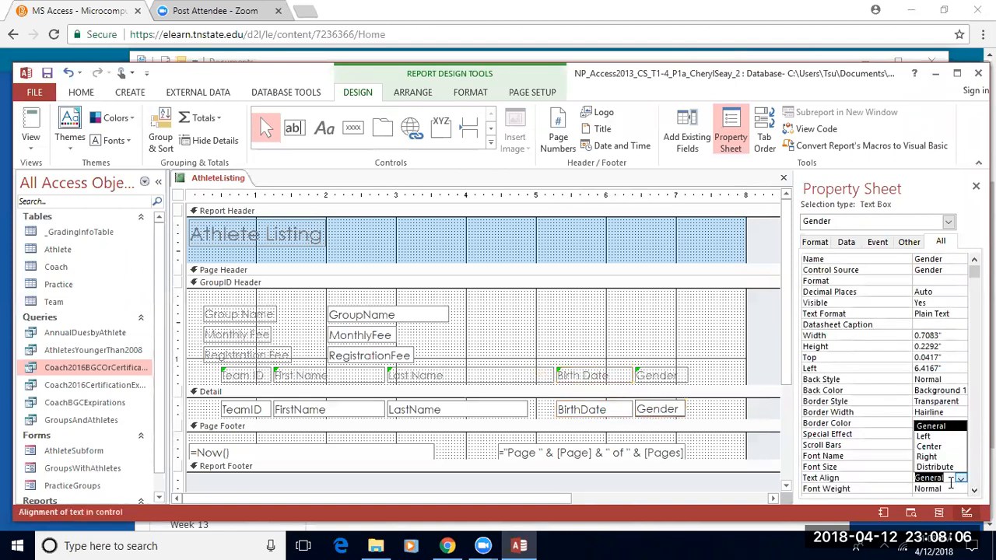
click(923, 436)
click(643, 374)
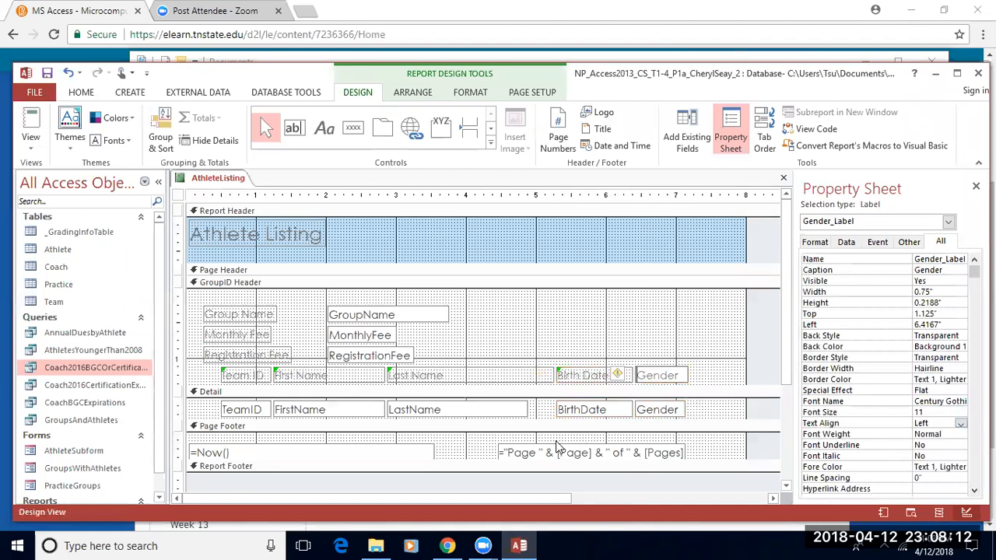
Step: Examine the column alignment and group headings across the practice groups in Report View
click(30, 148)
click(62, 166)
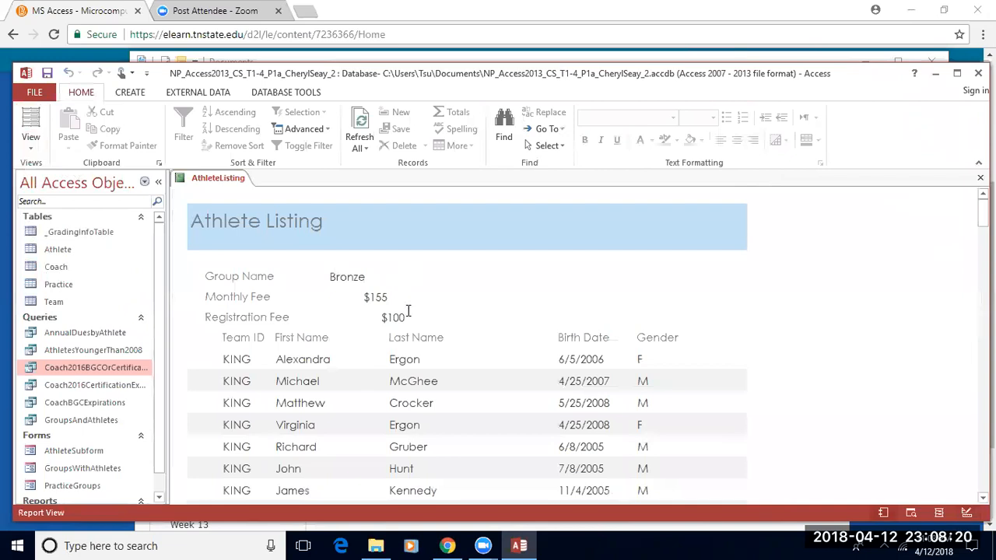
scroll(406, 311, down, 10)
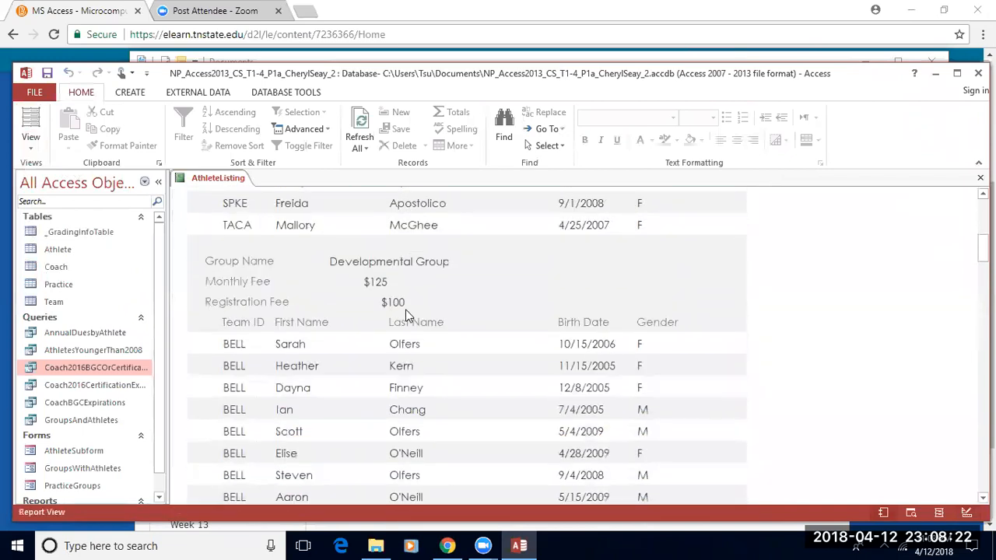
scroll(407, 315, up, 2)
scroll(407, 315, up, 1)
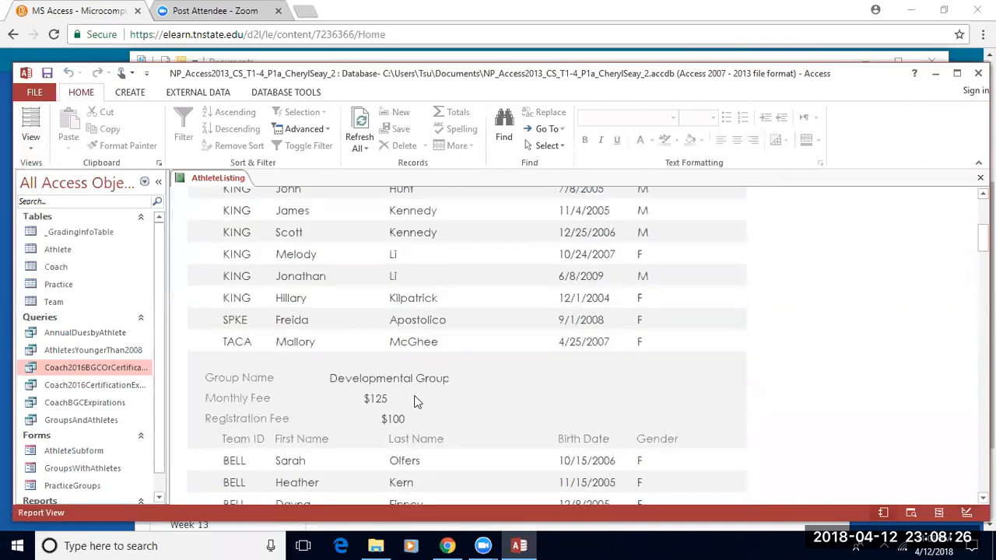
Step: Return the AthleteListing report to Design View and widen the GroupName text box to about 2.48"
scroll(416, 381, up, 4)
scroll(415, 378, up, 2)
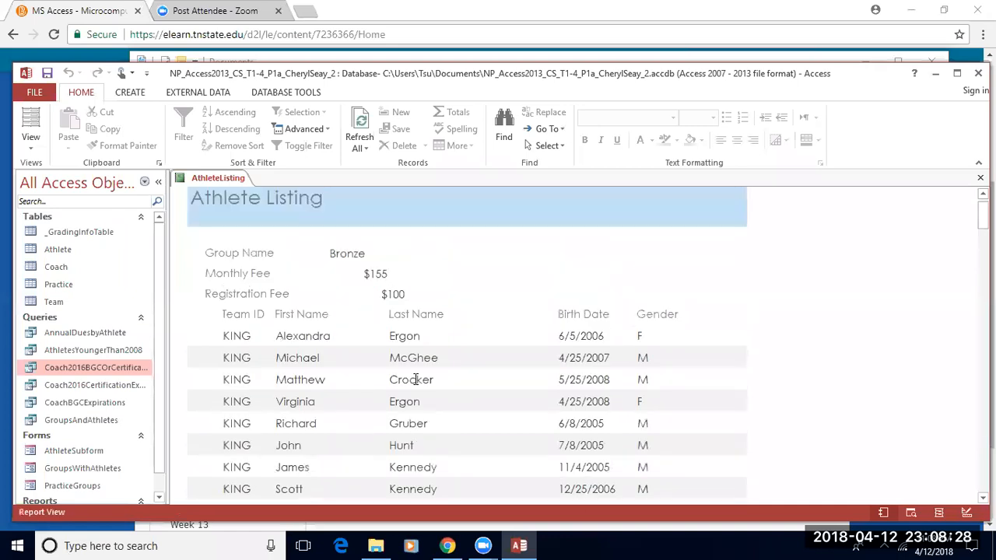
click(29, 154)
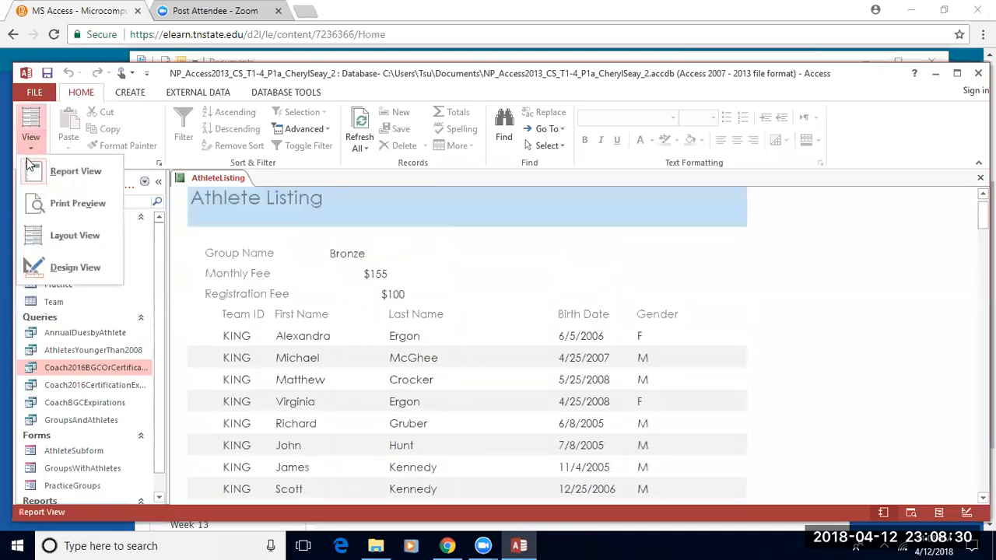
click(81, 276)
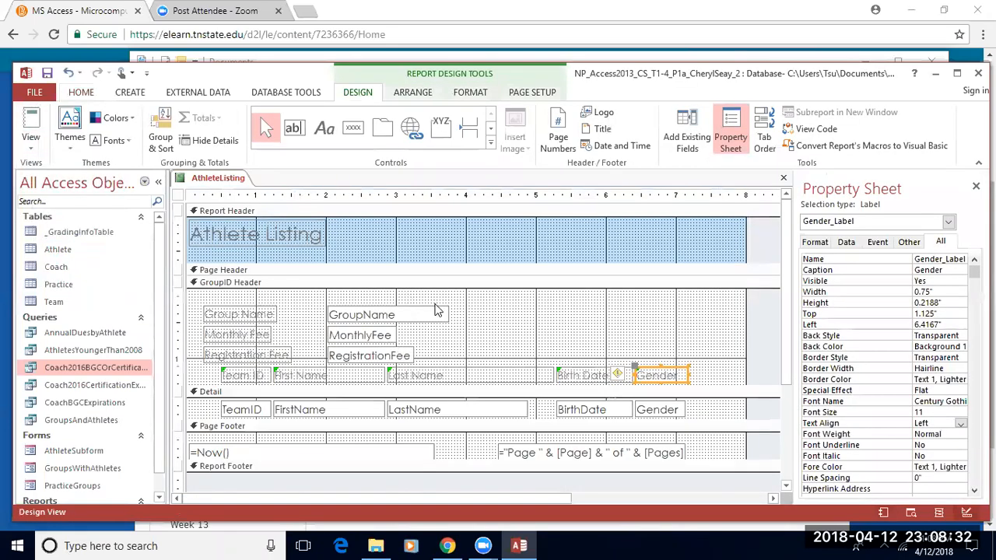
click(438, 312)
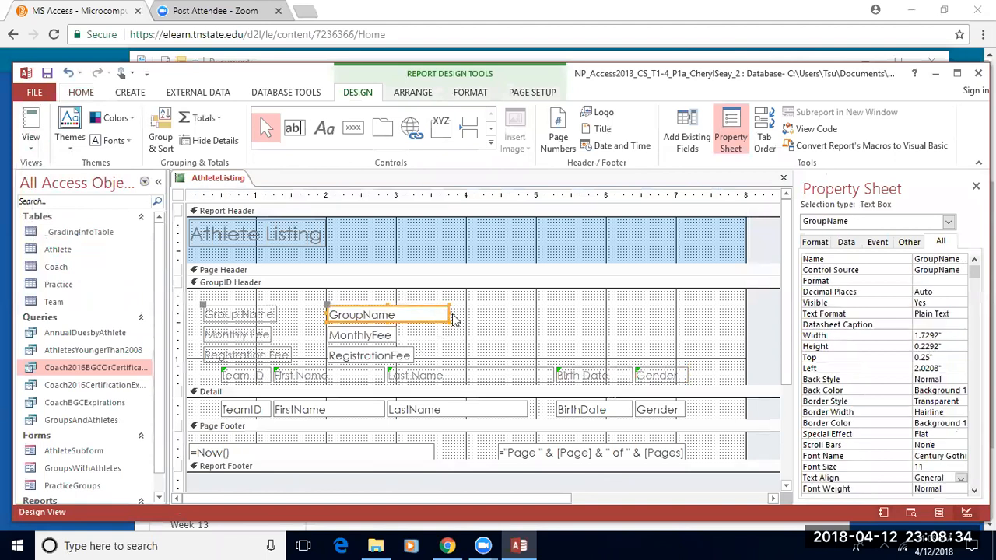
drag(449, 312, 501, 311)
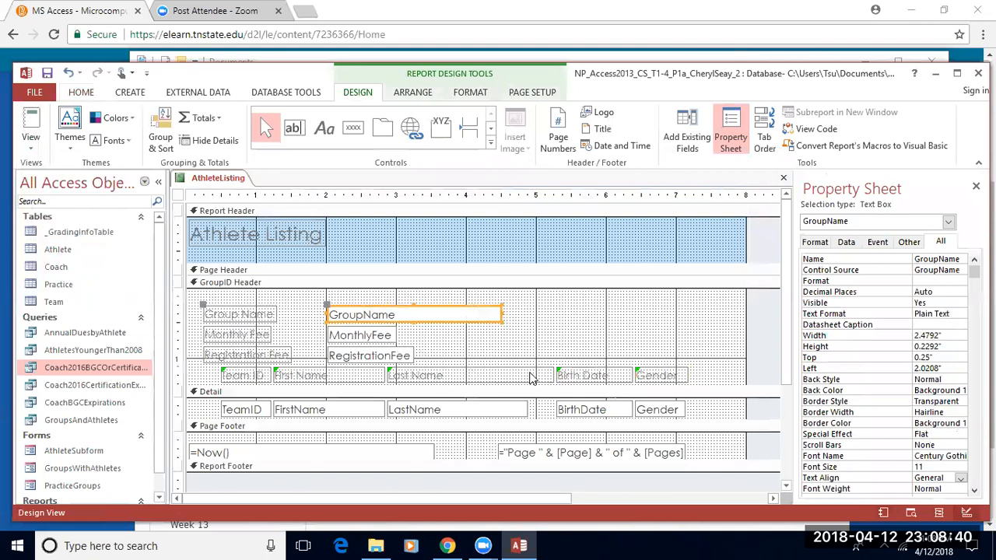
Step: Check the group names throughout the report in Report View and save the AthleteListing report
click(31, 140)
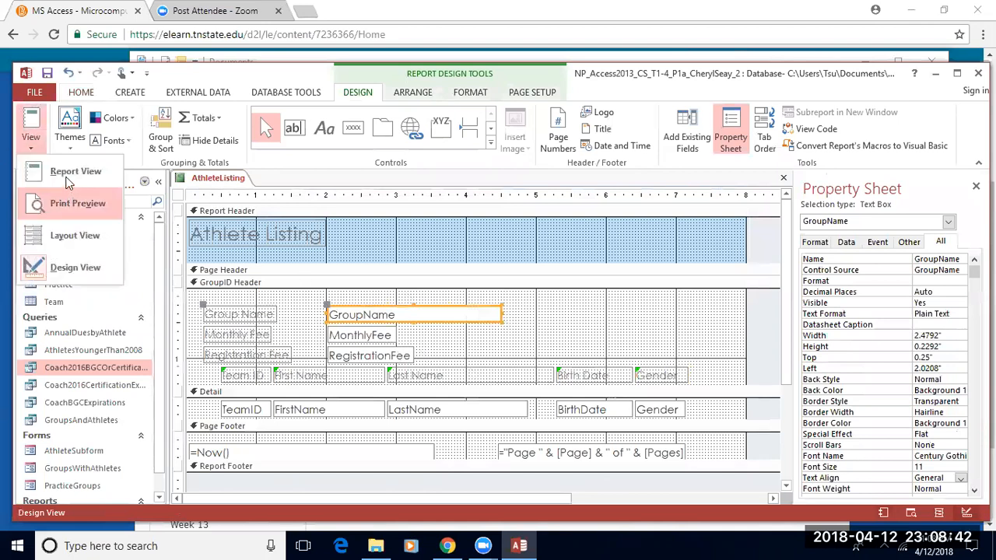
click(50, 115)
scroll(370, 330, down, 10)
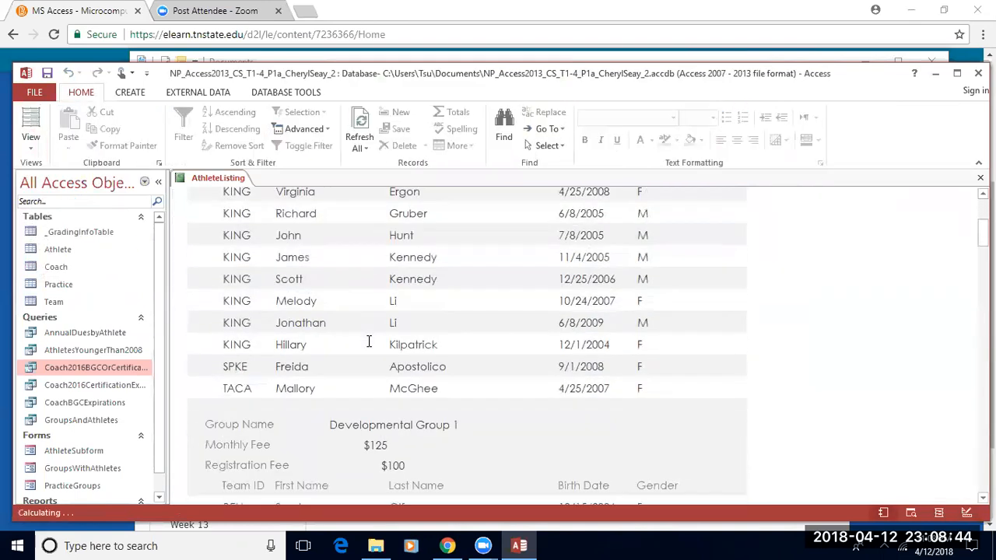
scroll(369, 348, down, 15)
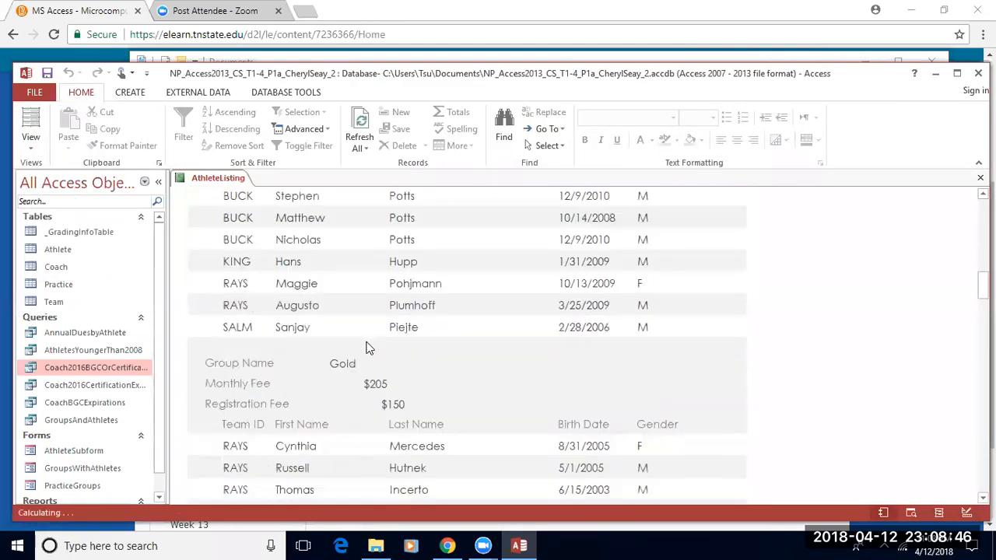
scroll(366, 347, down, 15)
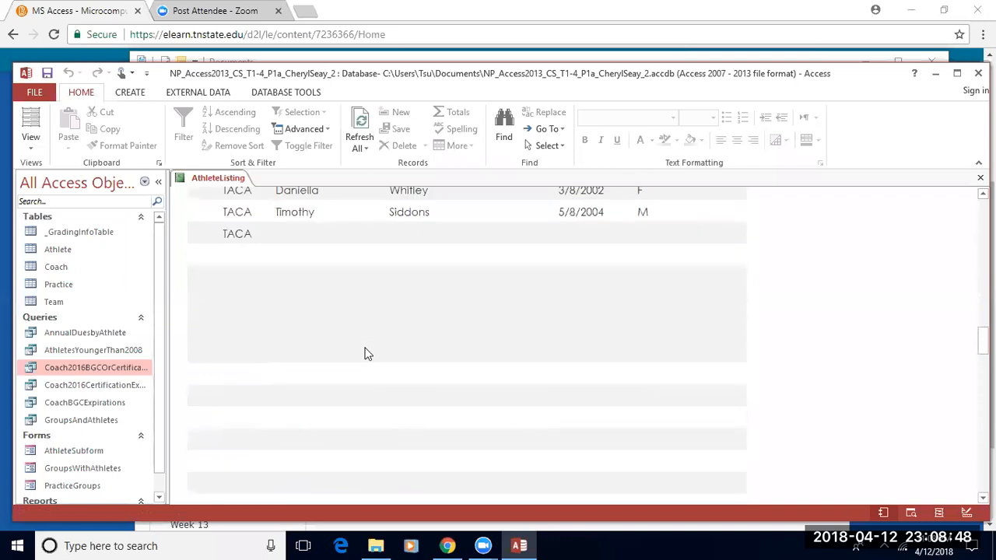
scroll(367, 349, down, 12)
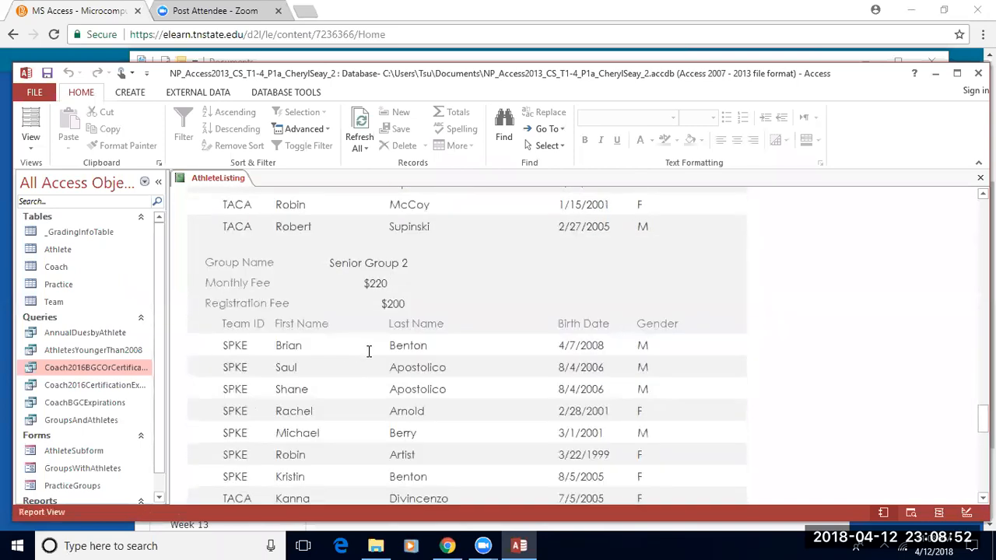
right_click(215, 179)
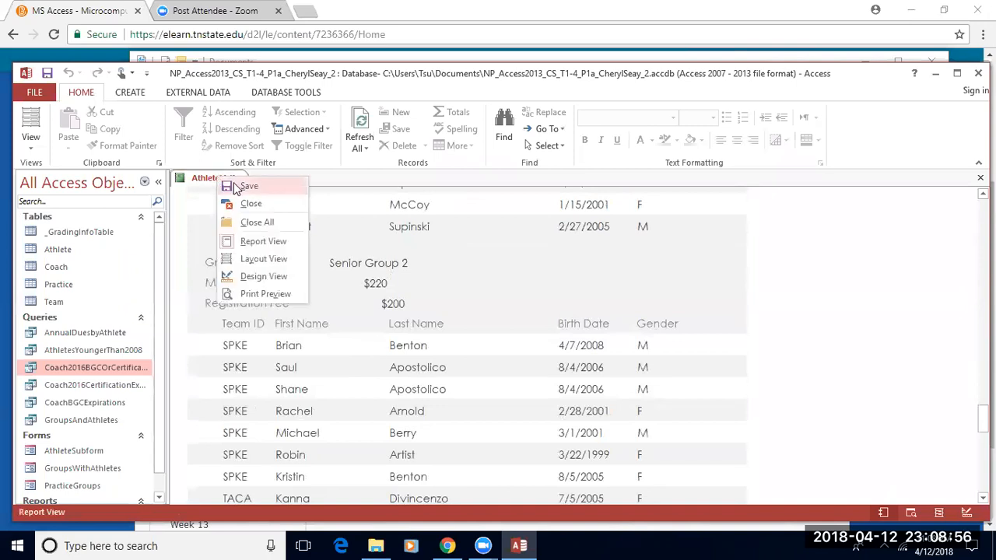
click(236, 188)
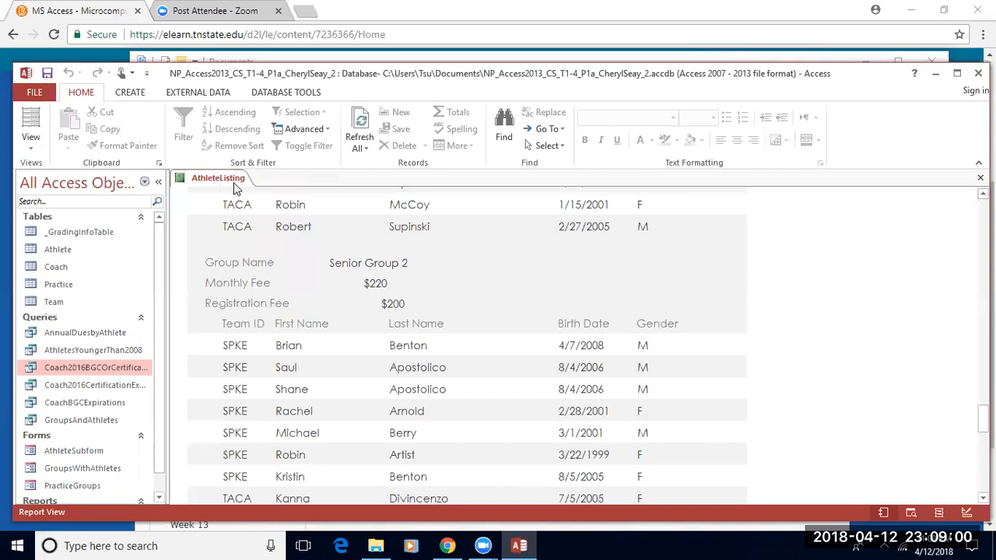
Step: Switch the report to Layout View and open the Conditional Formatting Rules Manager
click(31, 152)
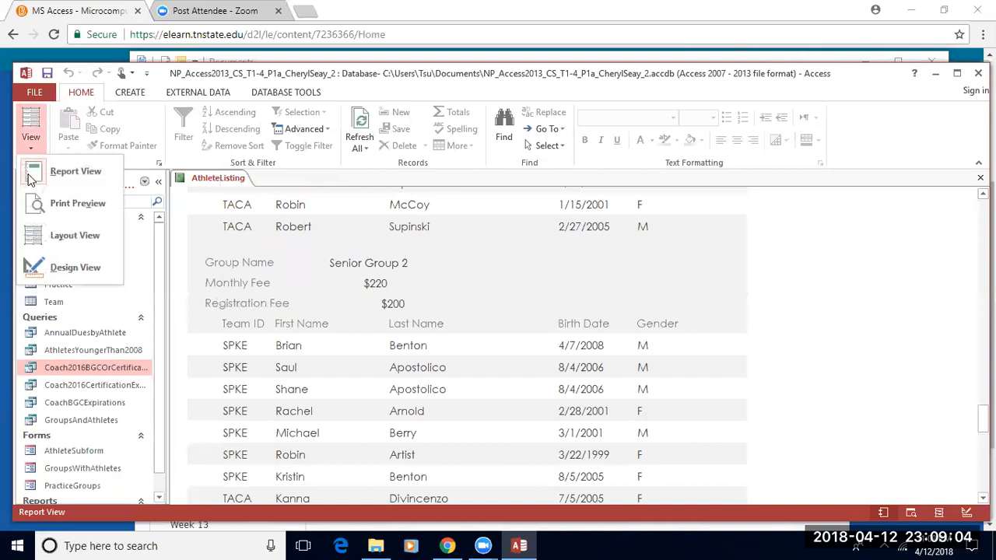
click(67, 234)
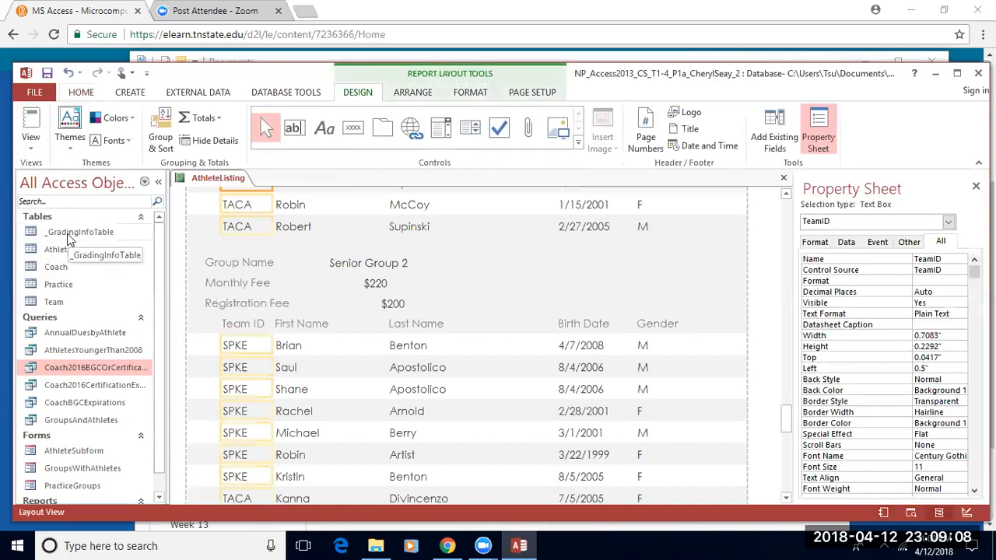
click(460, 93)
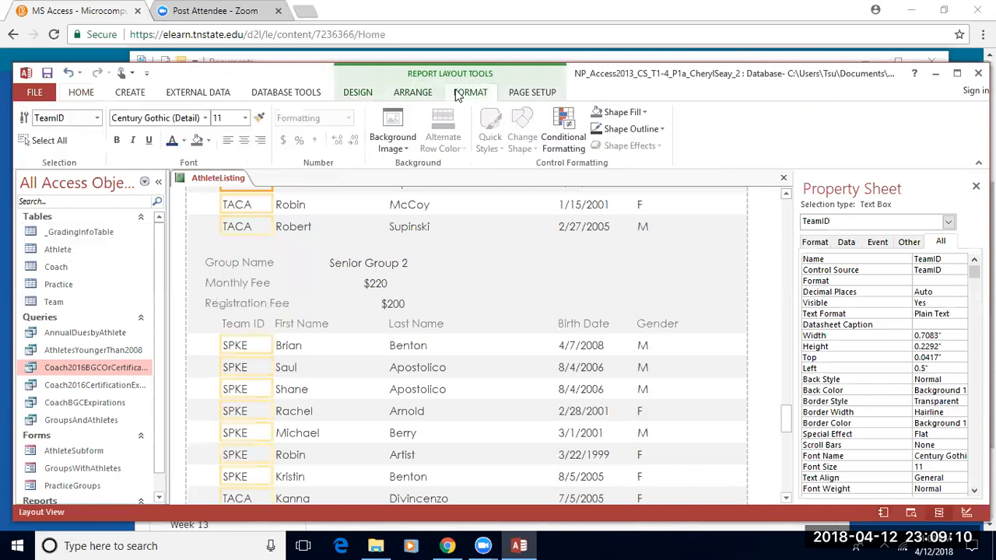
click(563, 147)
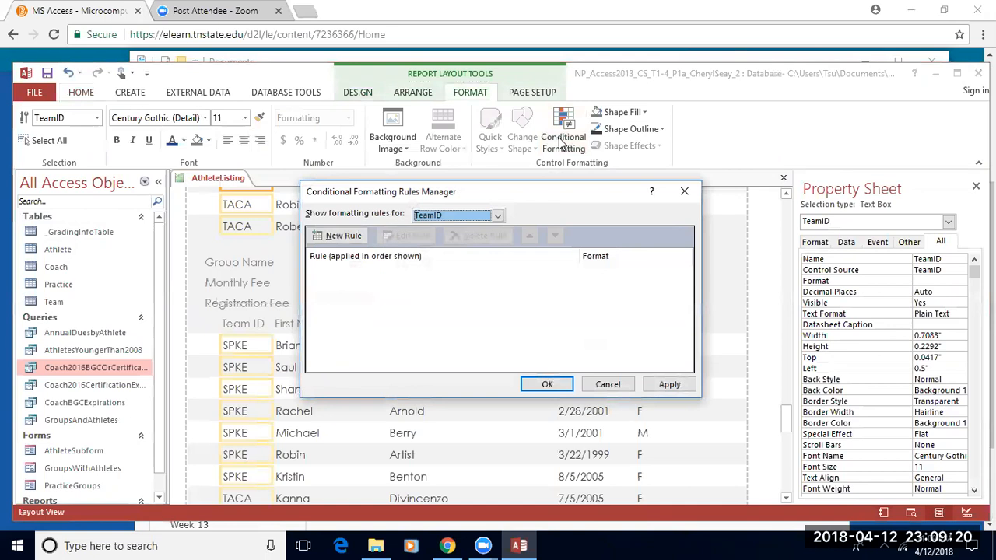
click(340, 235)
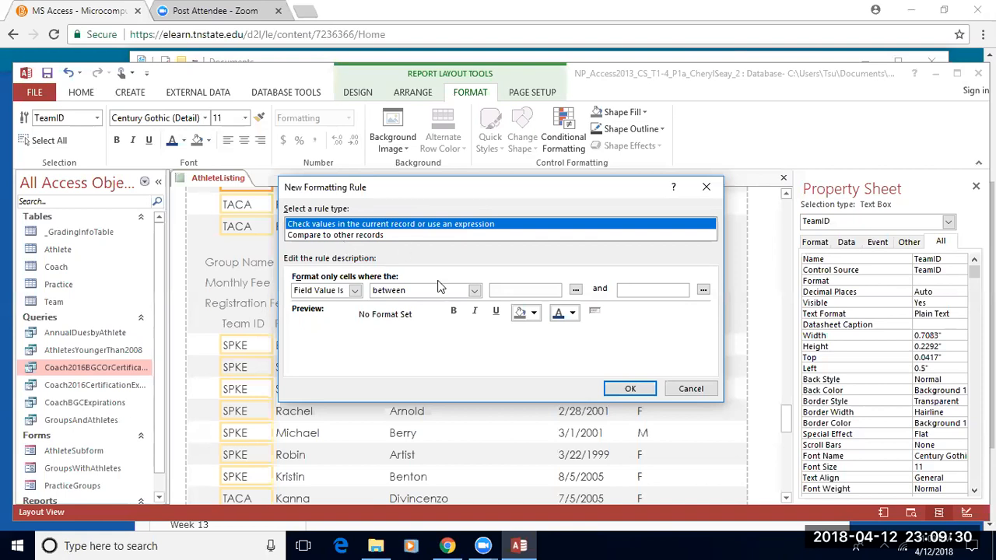
click(475, 290)
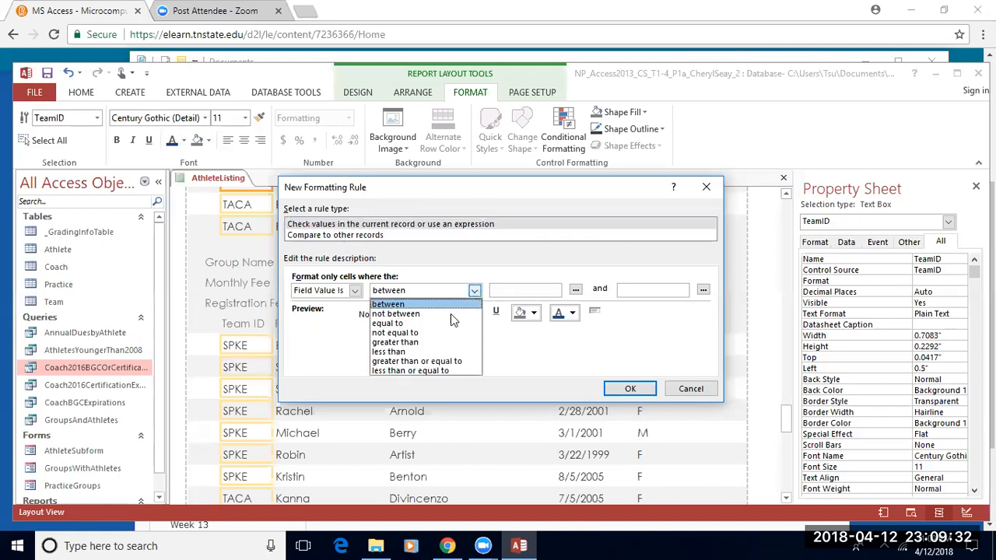
click(406, 371)
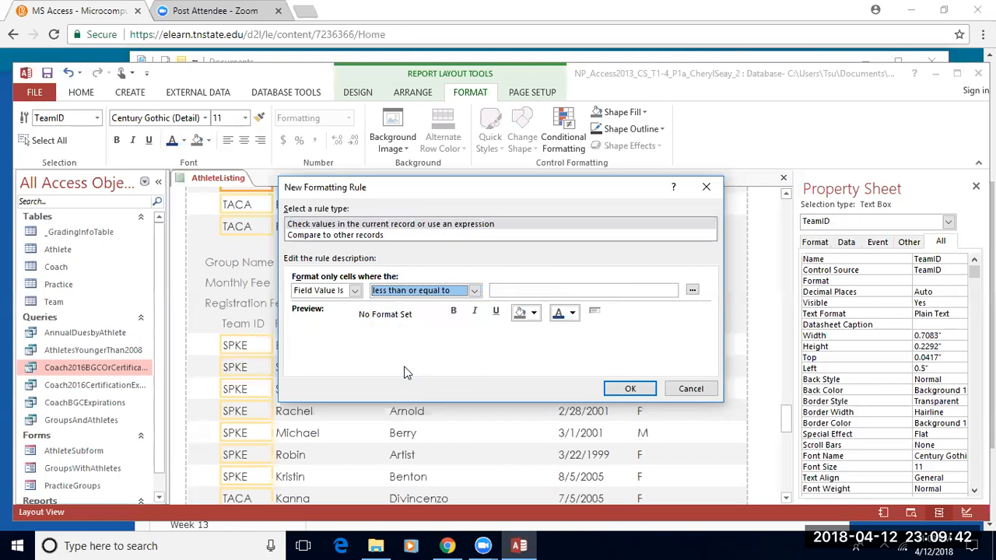
click(354, 290)
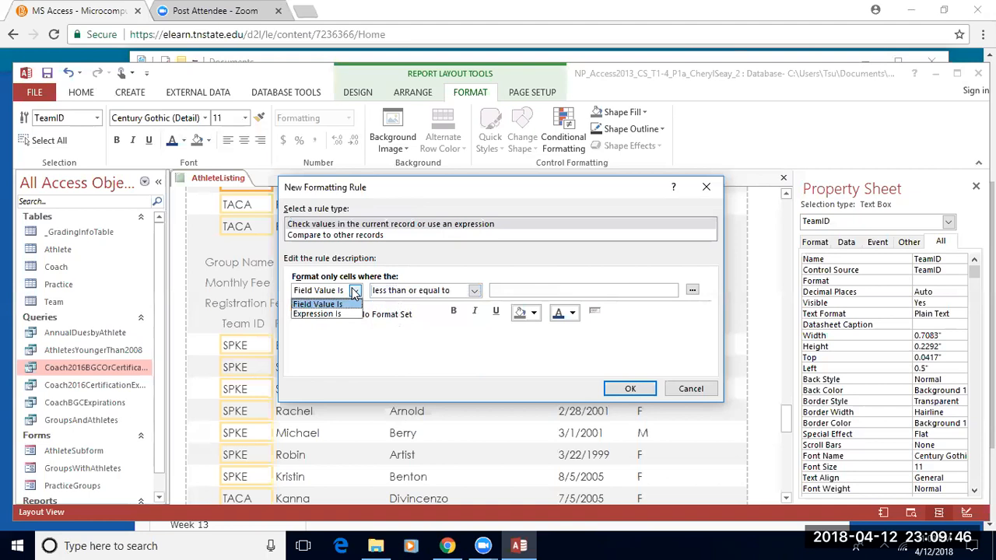
click(357, 366)
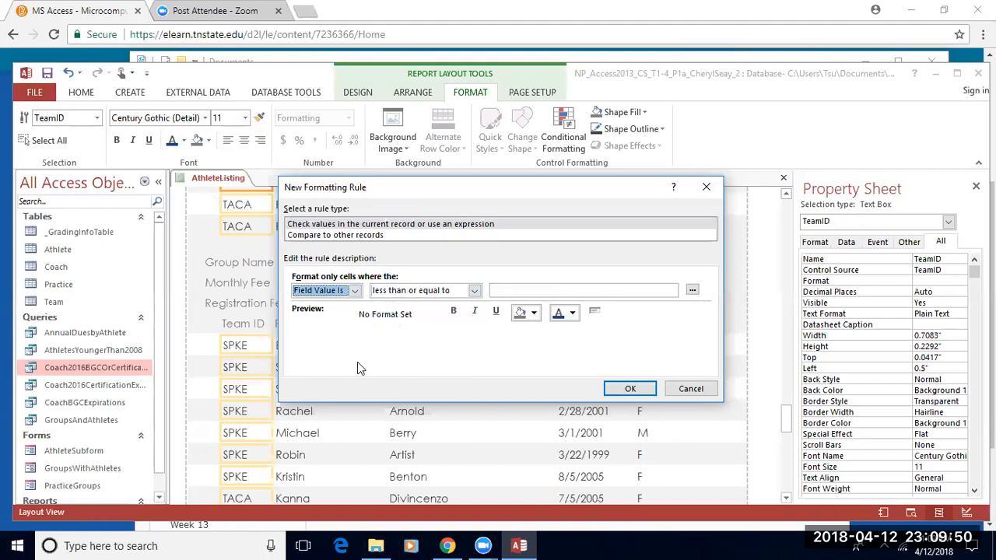
click(682, 386)
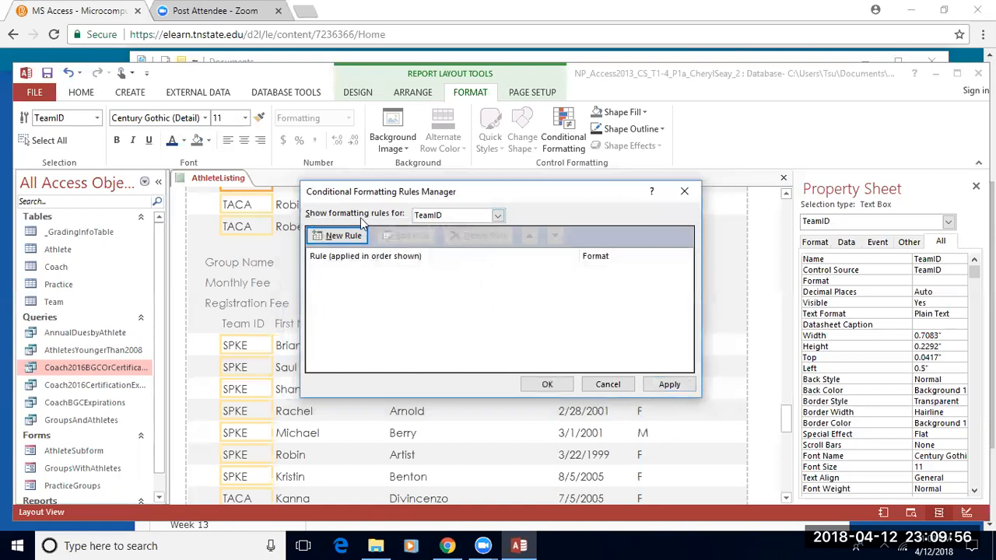
Step: Start a new conditional formatting rule for the BirthDate field, with field values less than or equal to 12/31/2005
click(498, 216)
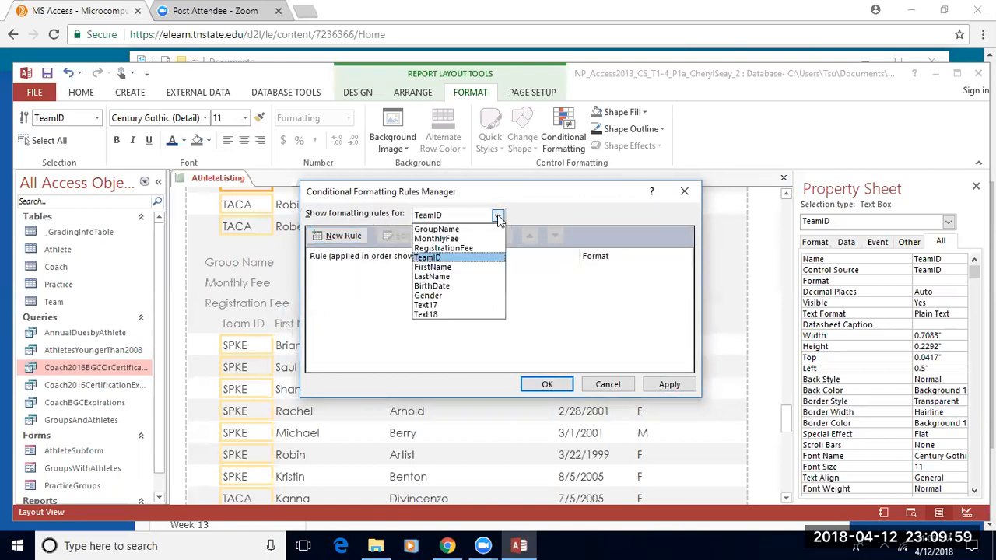
click(430, 286)
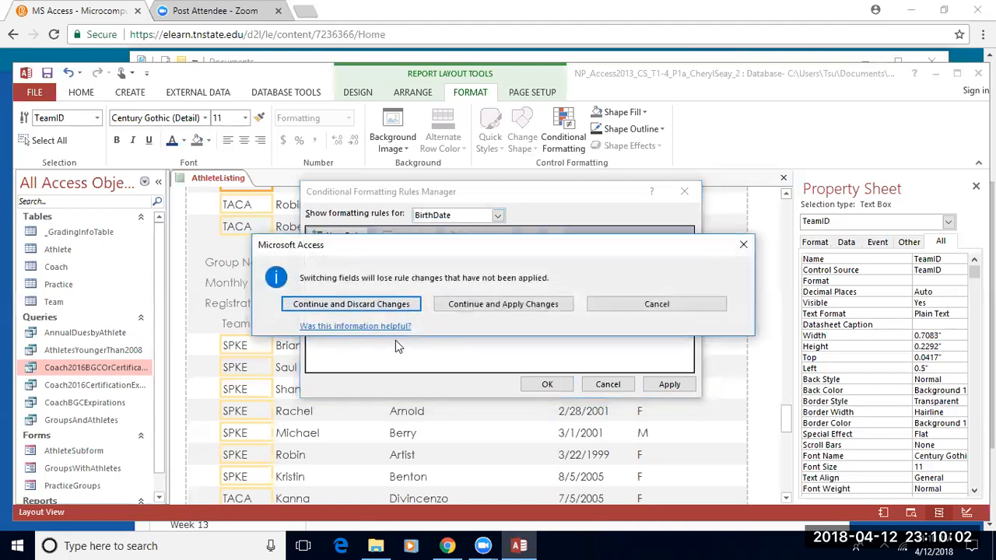
click(381, 304)
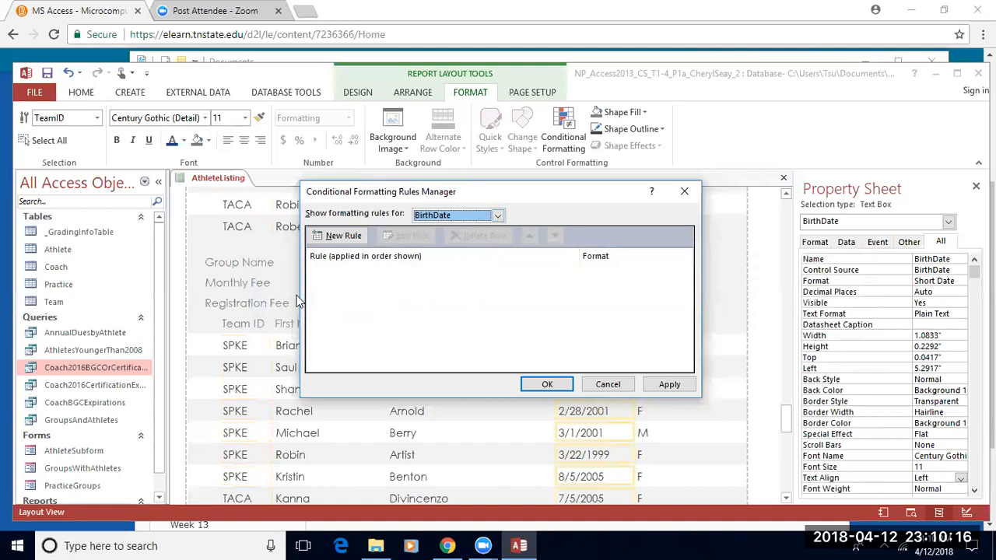
click(341, 236)
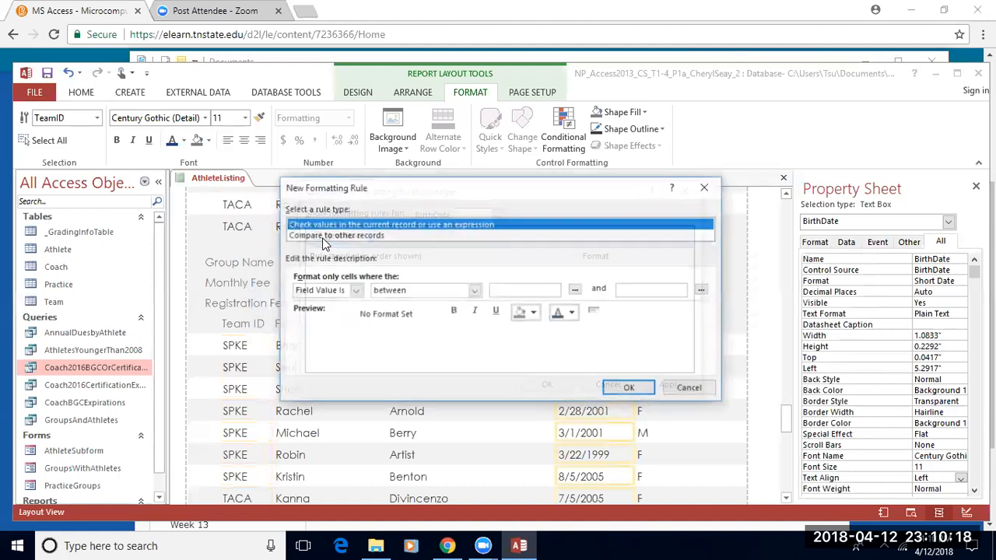
click(474, 291)
click(397, 371)
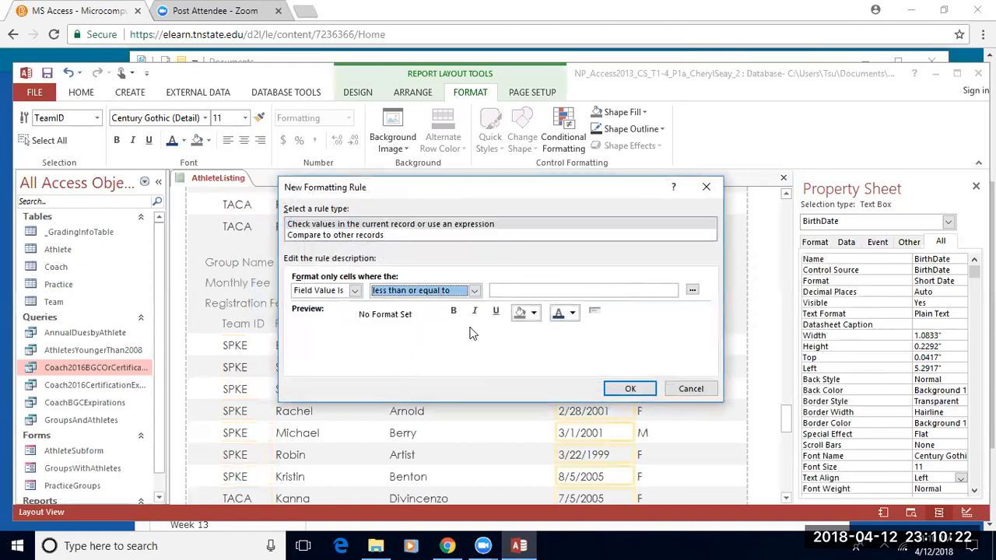
click(502, 290)
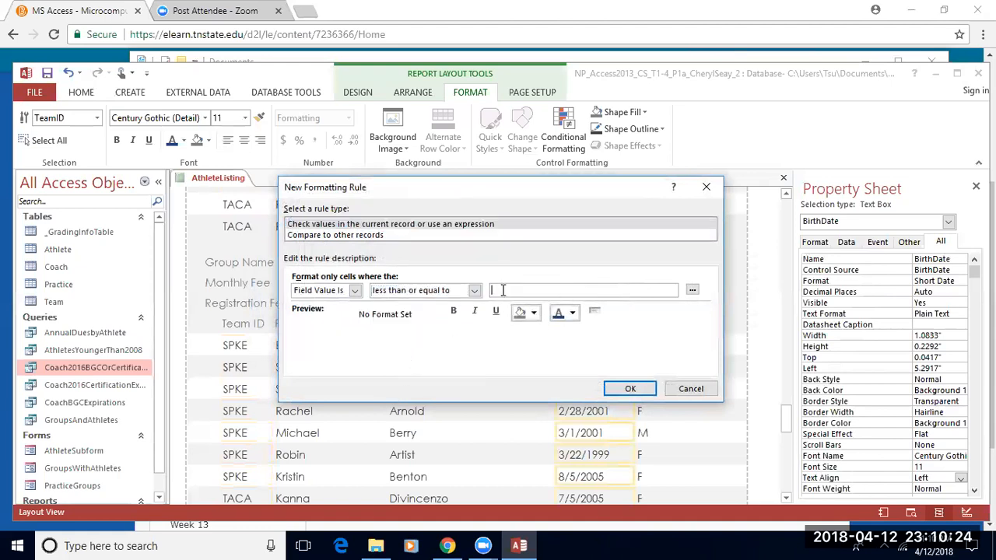
text(12/31/2005)
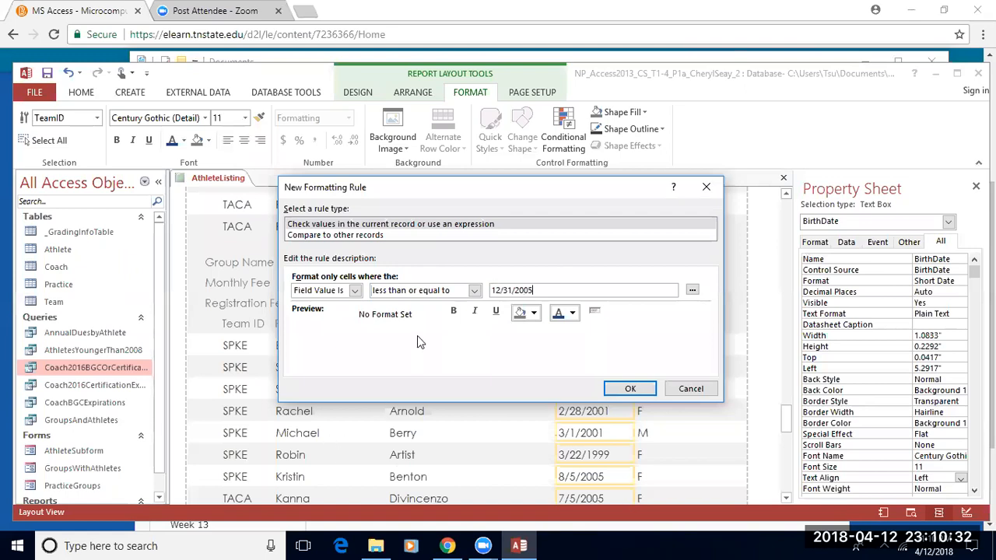
Step: Set the rule's format to bold red text and add the rule to the BirthDate field's rule list
click(452, 311)
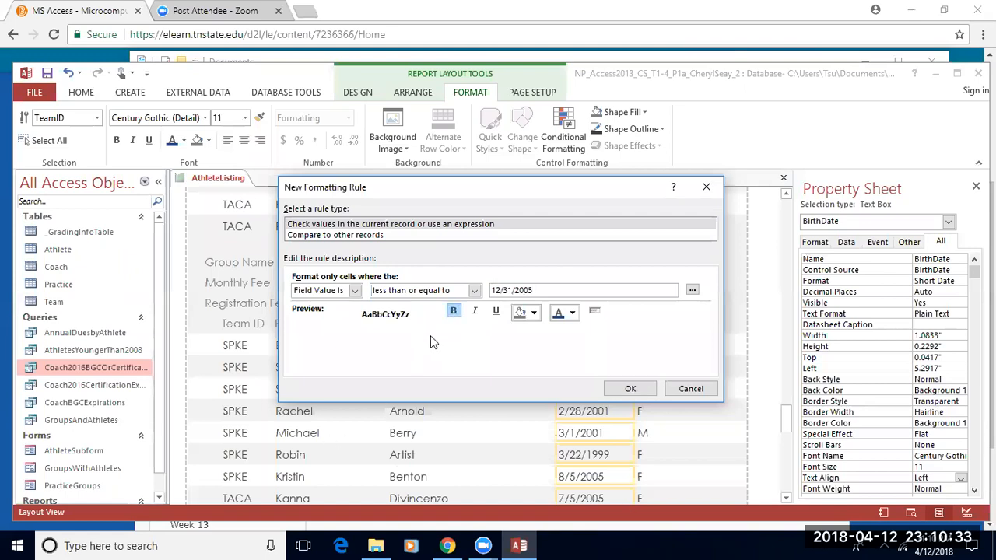
click(573, 313)
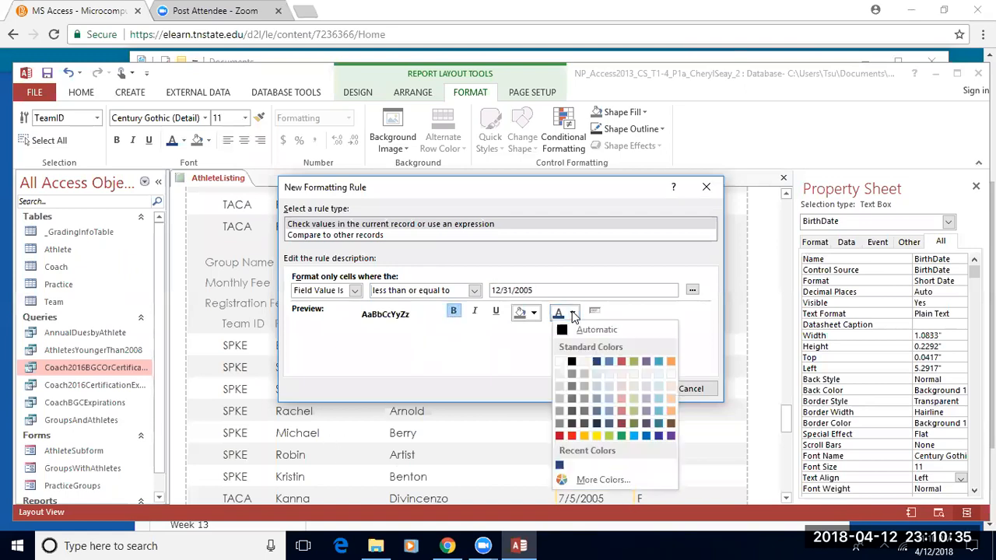
click(573, 438)
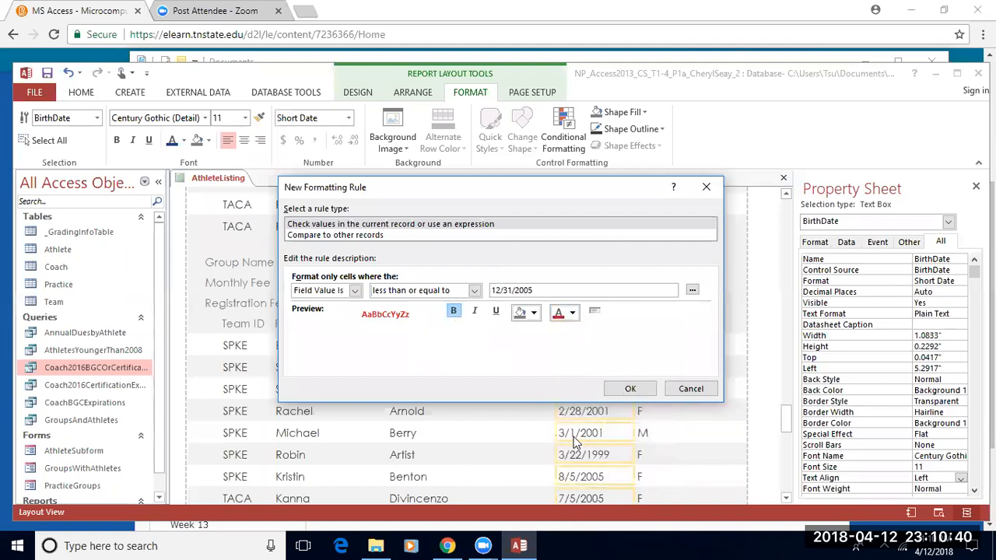
click(572, 313)
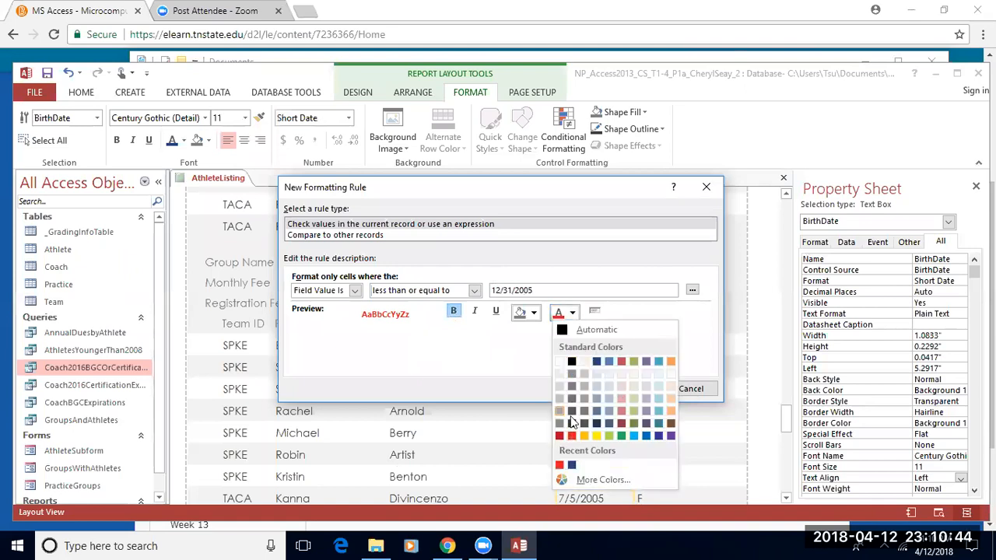
click(572, 437)
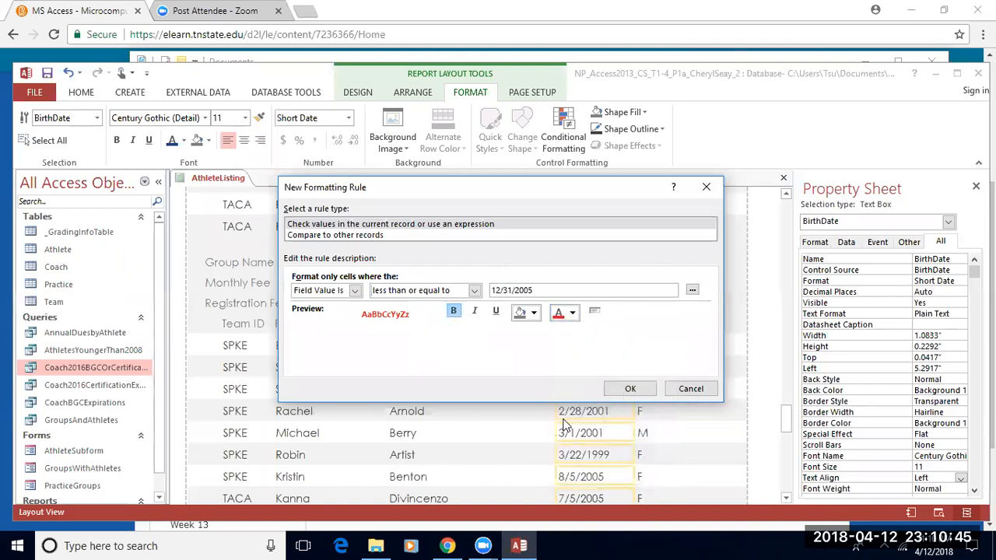
click(630, 388)
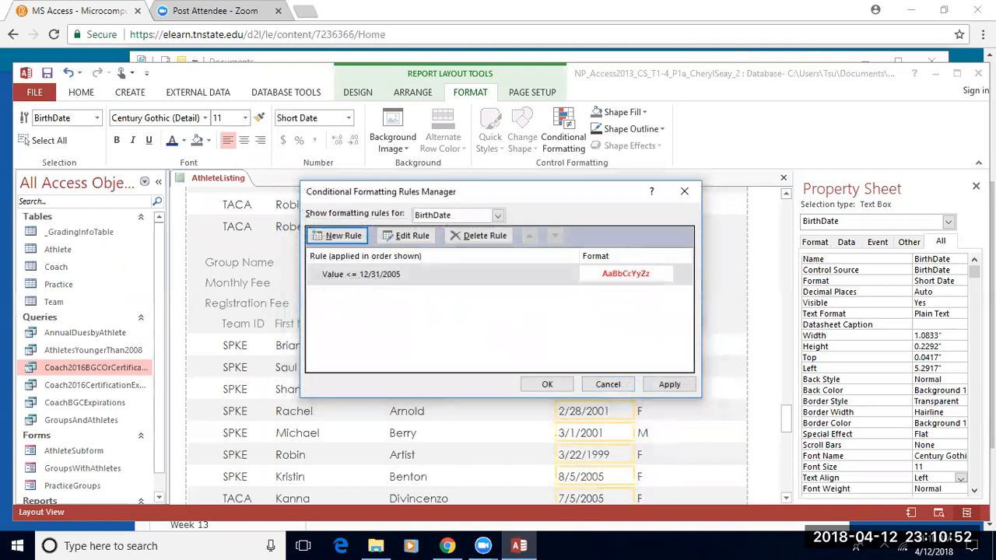
Step: Apply the conditional formatting rule to the BirthDate field and check the birth dates across the practice groups in Report View
click(668, 385)
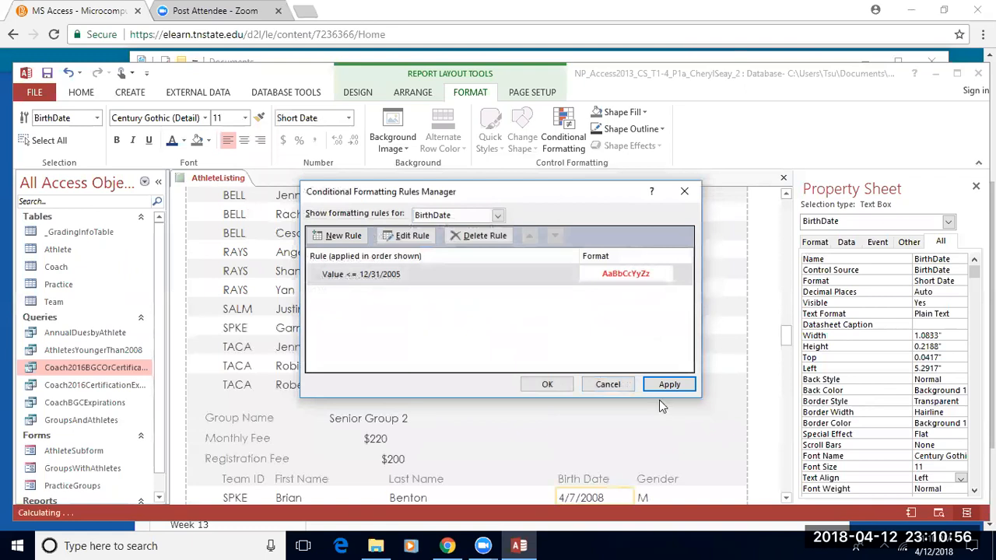
click(546, 384)
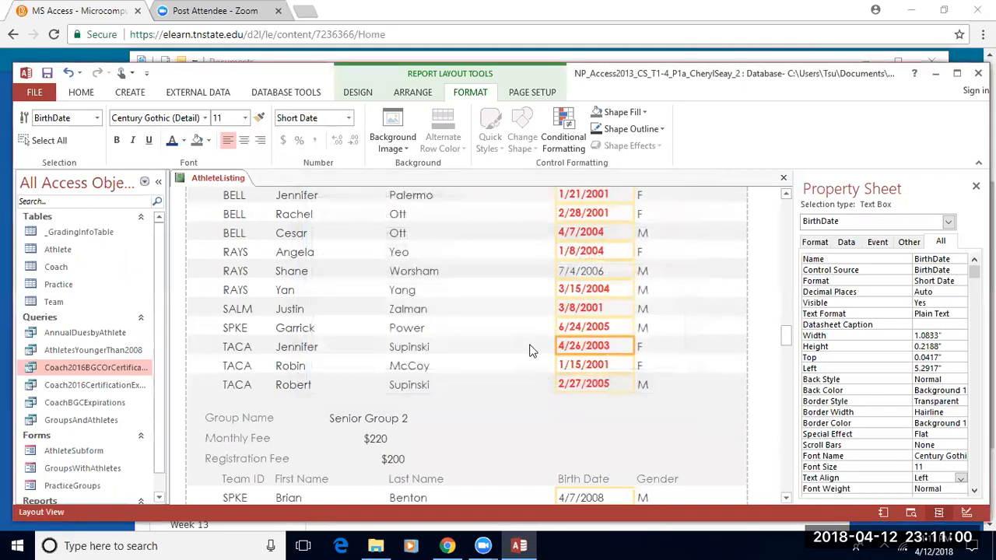
click(83, 96)
click(35, 145)
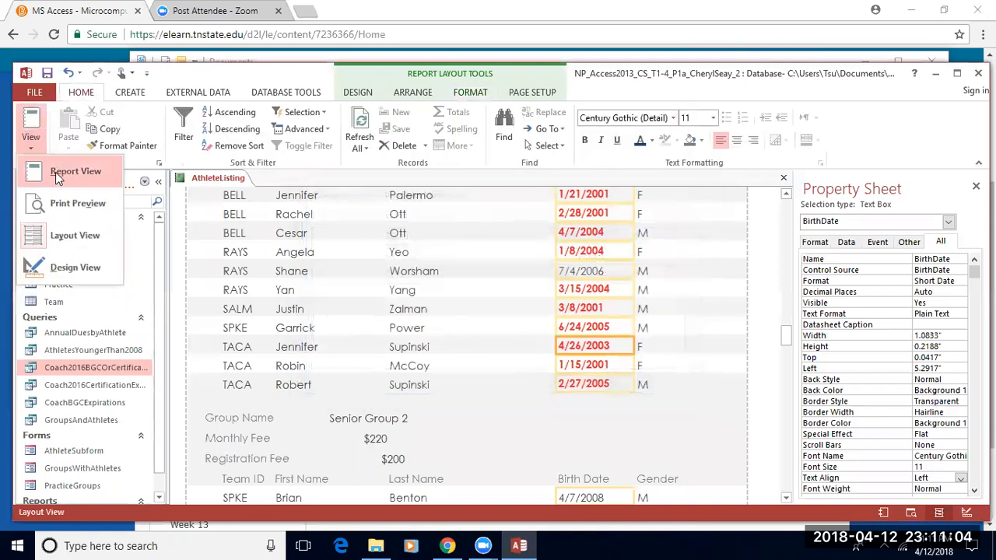
click(55, 172)
scroll(424, 317, up, 1)
scroll(424, 317, up, 12)
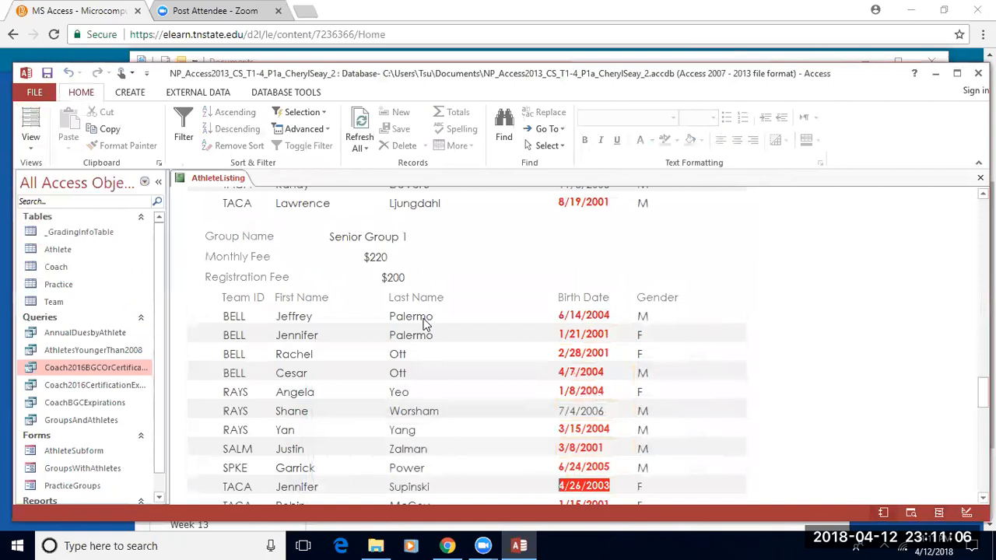
scroll(423, 322, up, 12)
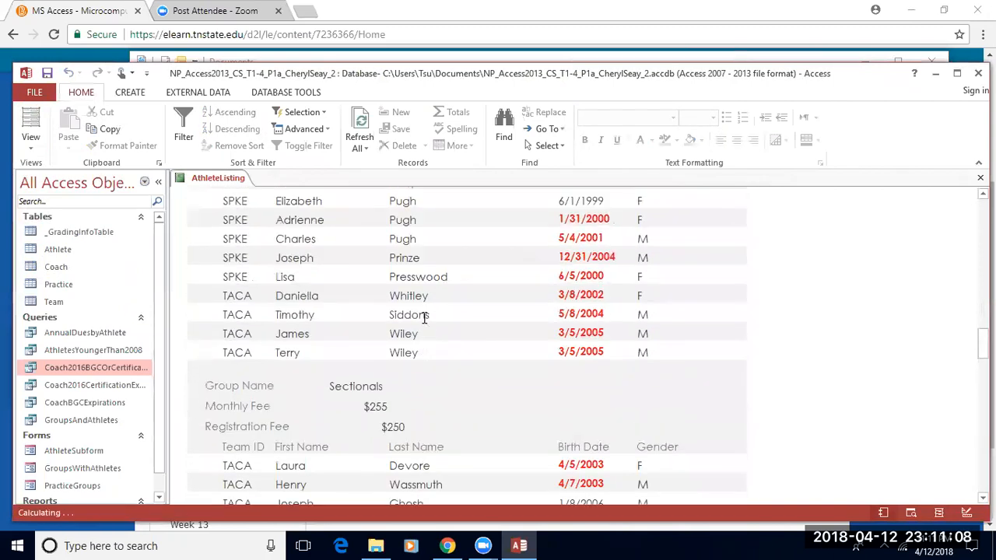
scroll(424, 323, up, 12)
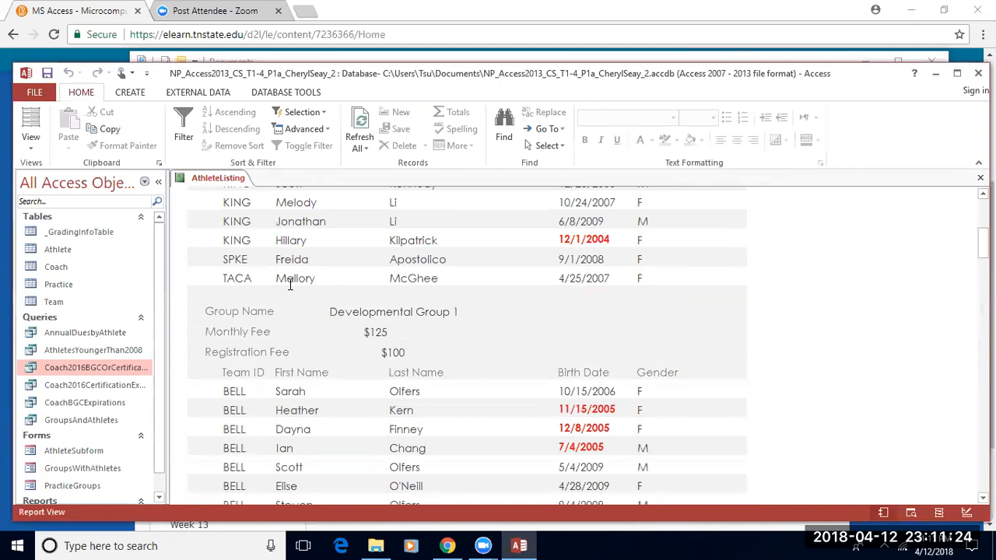
Step: Examine the AthleteListing report in Print Preview, paging through to page 5 and checking its birth dates and page footer
click(31, 140)
click(58, 203)
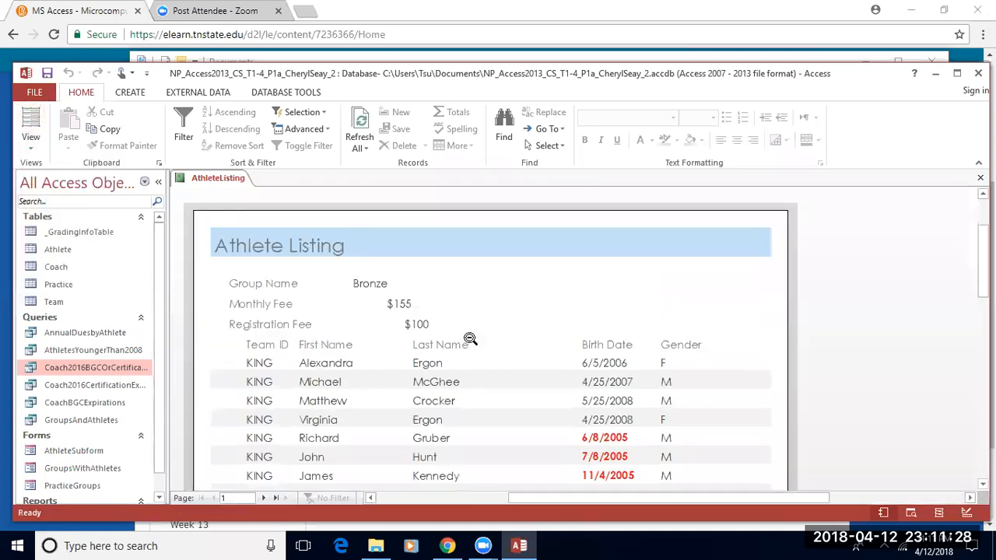
scroll(513, 372, down, 3)
scroll(514, 371, down, 5)
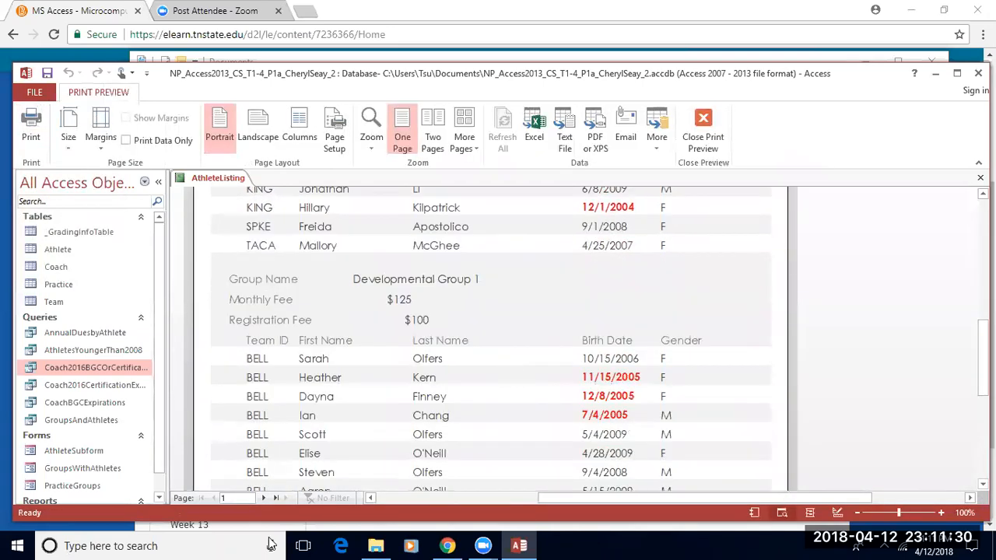
click(262, 498)
click(262, 497)
click(262, 498)
click(261, 498)
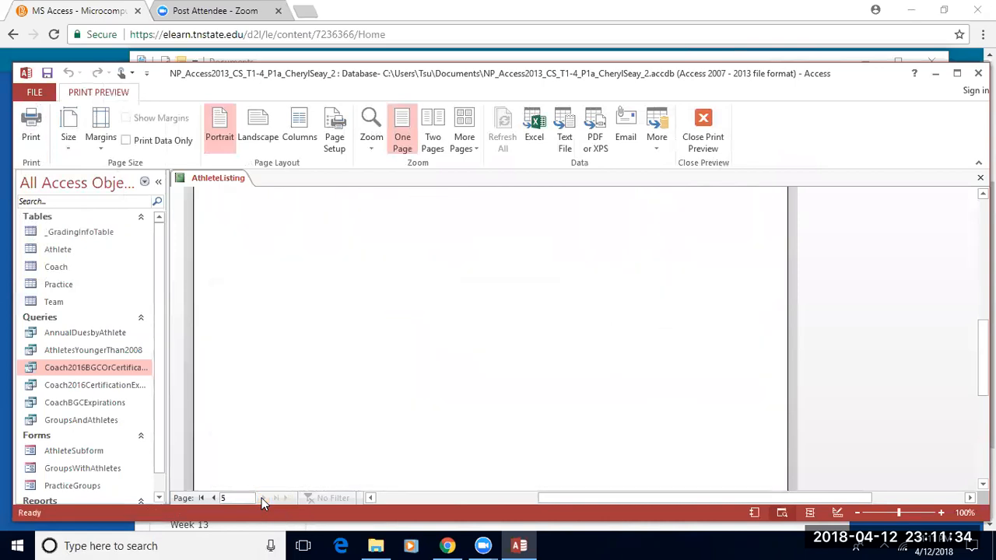
scroll(338, 403, up, 3)
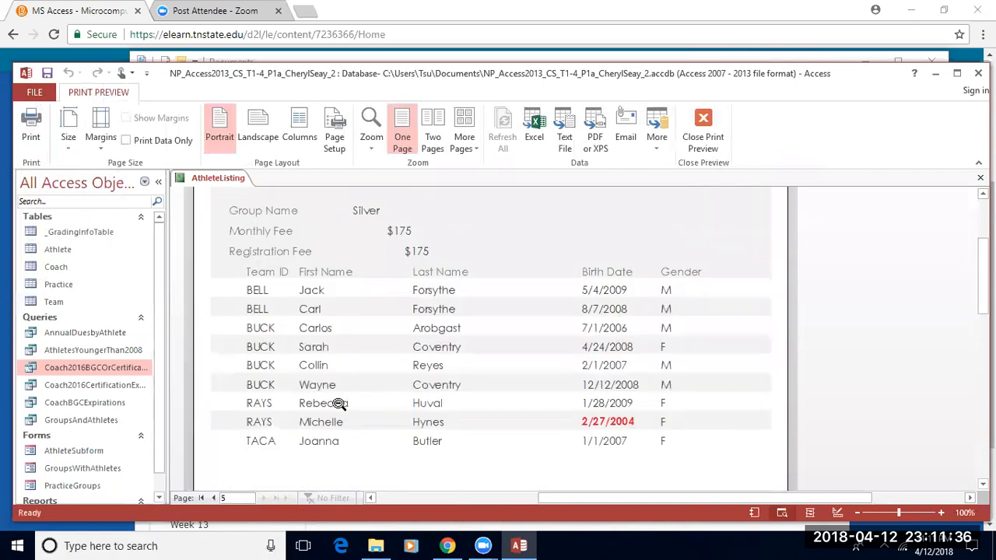
scroll(334, 404, down, 6)
scroll(327, 408, down, 2)
scroll(330, 406, up, 5)
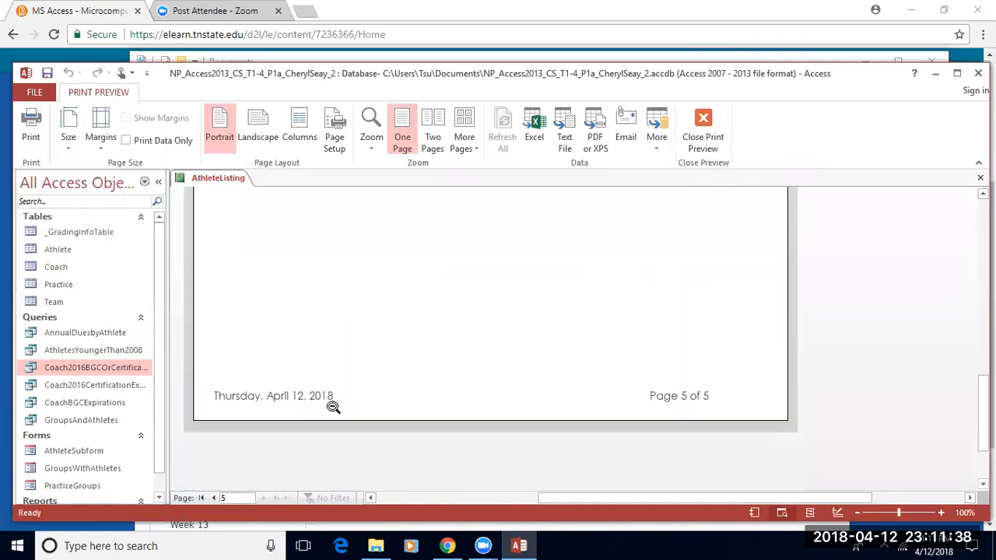
scroll(332, 407, up, 2)
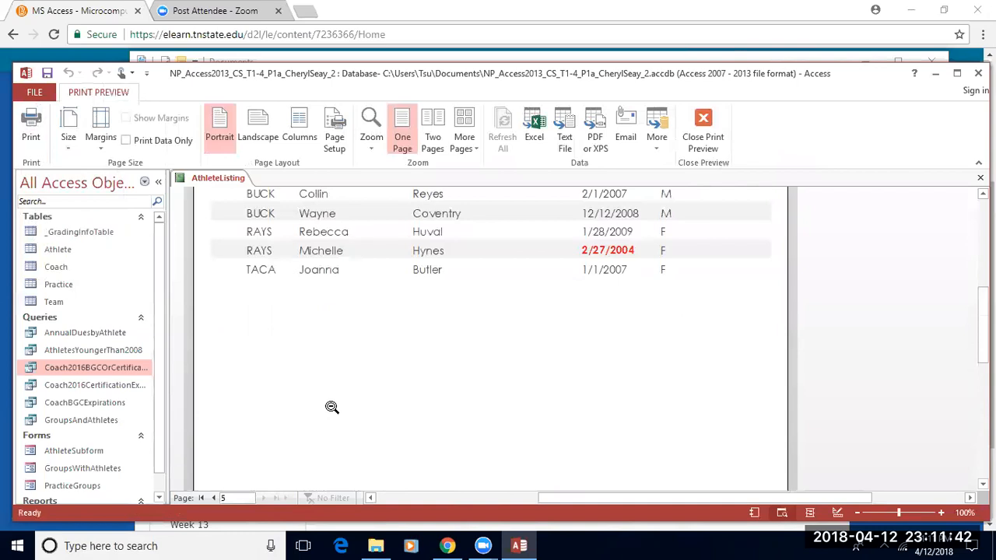
Step: Save the AthleteListing report and close it
right_click(200, 178)
click(225, 187)
right_click(218, 177)
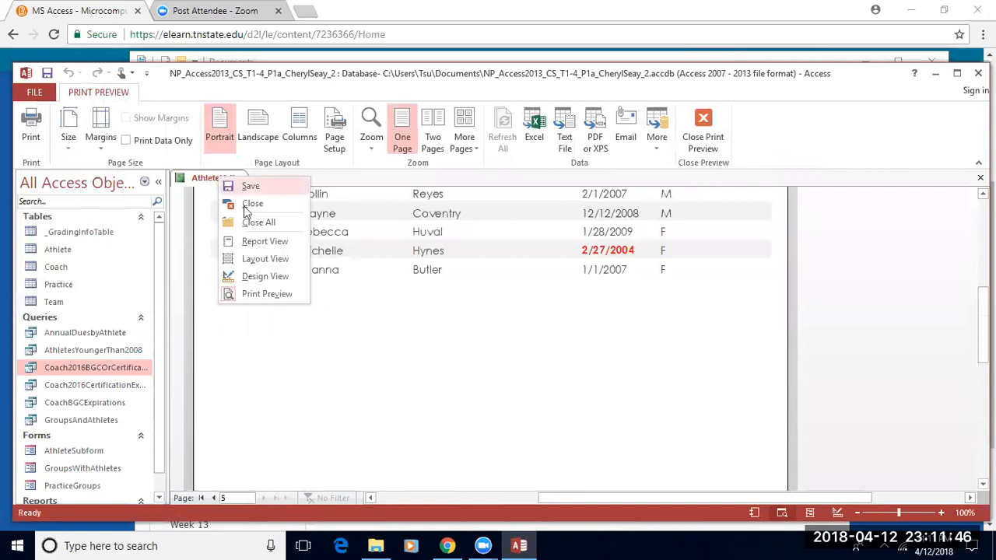
click(251, 205)
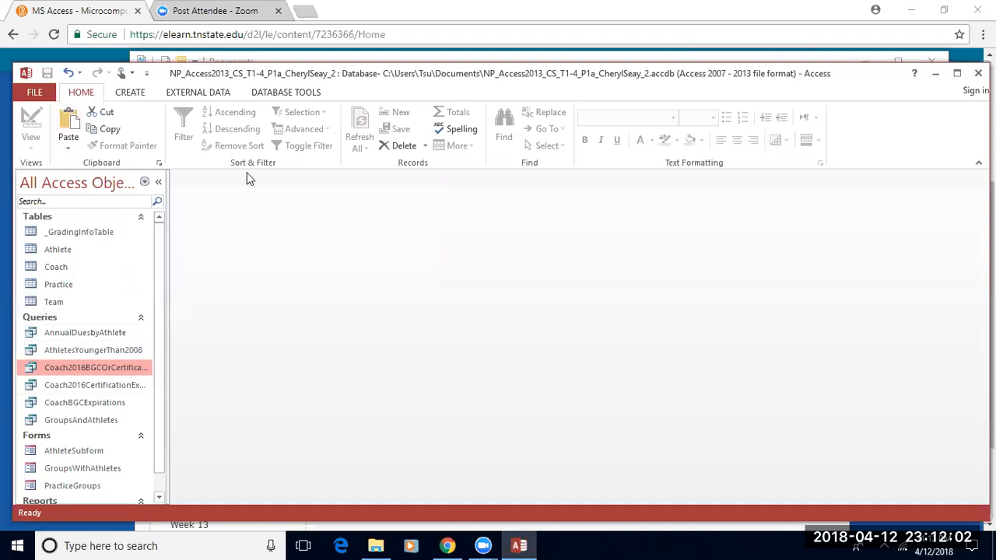
click(35, 93)
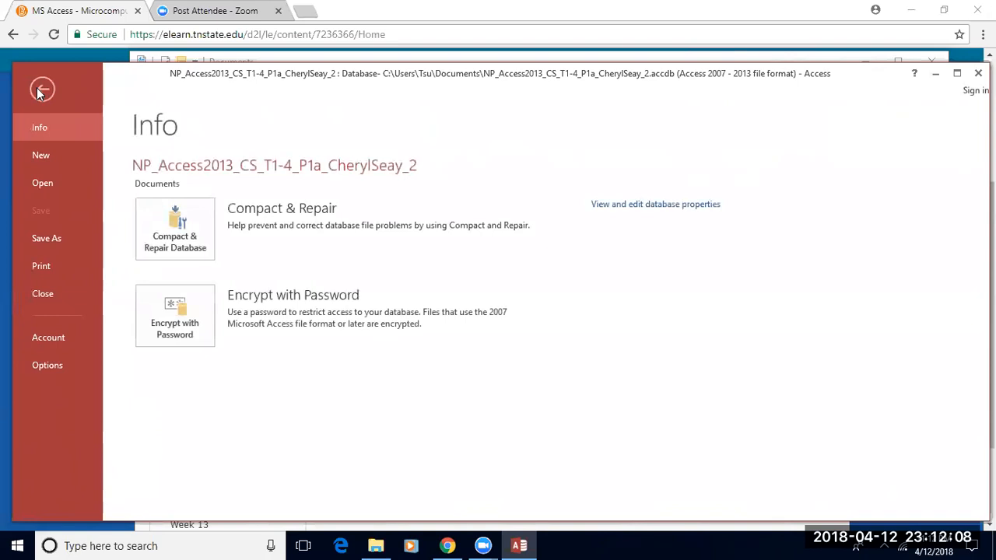
click(41, 92)
click(35, 94)
click(40, 90)
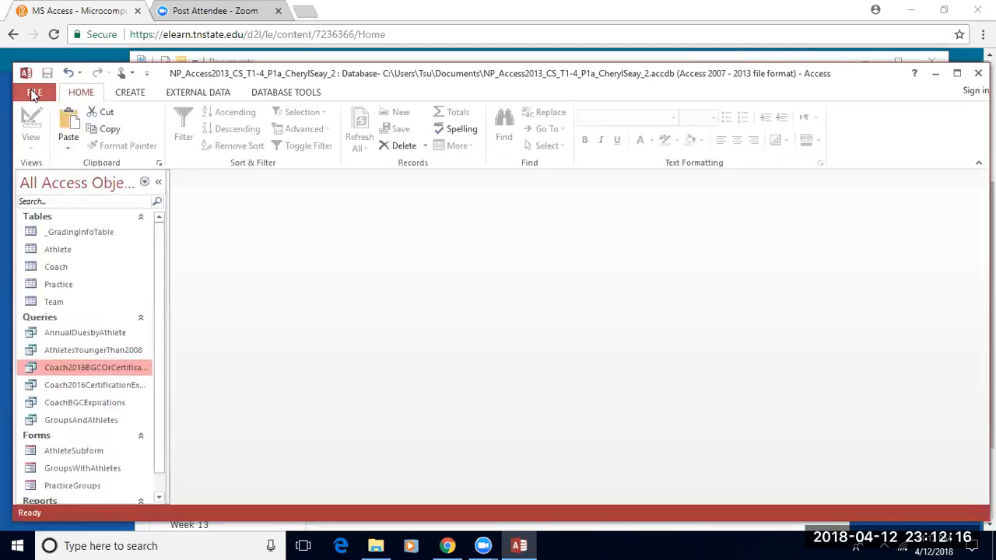
Step: Compact and repair the current database
click(32, 93)
click(177, 230)
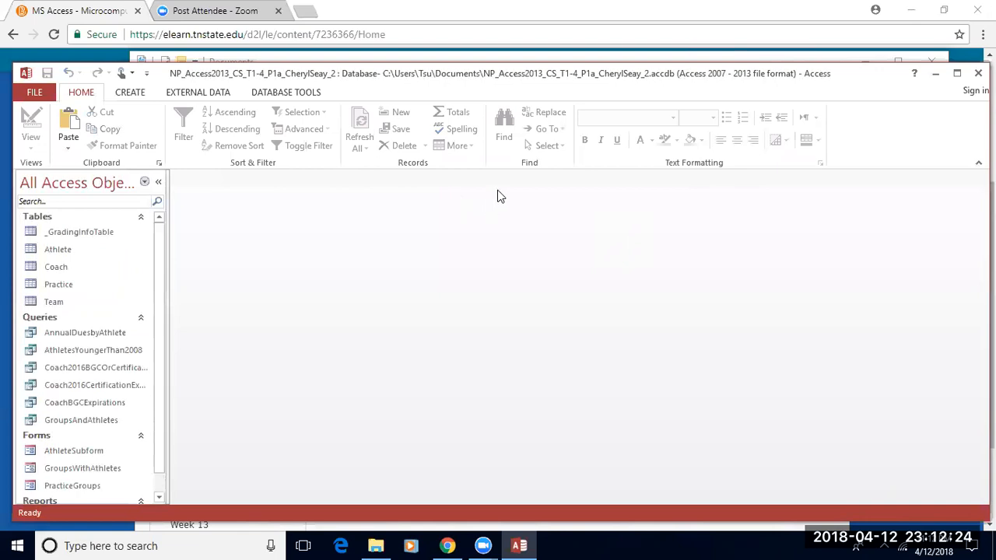
Step: Close the database and exit Access, agreeing to empty the Clipboard
click(33, 92)
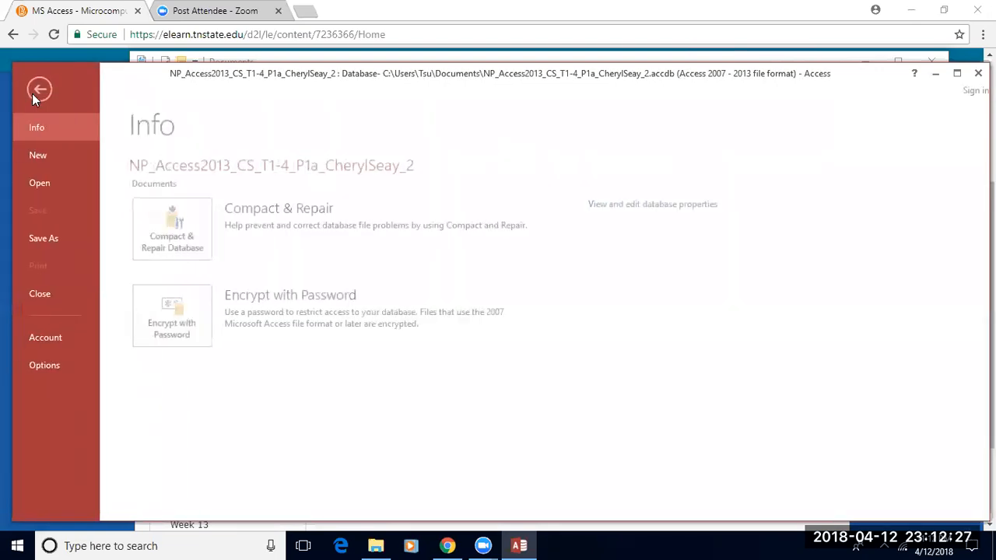
click(35, 296)
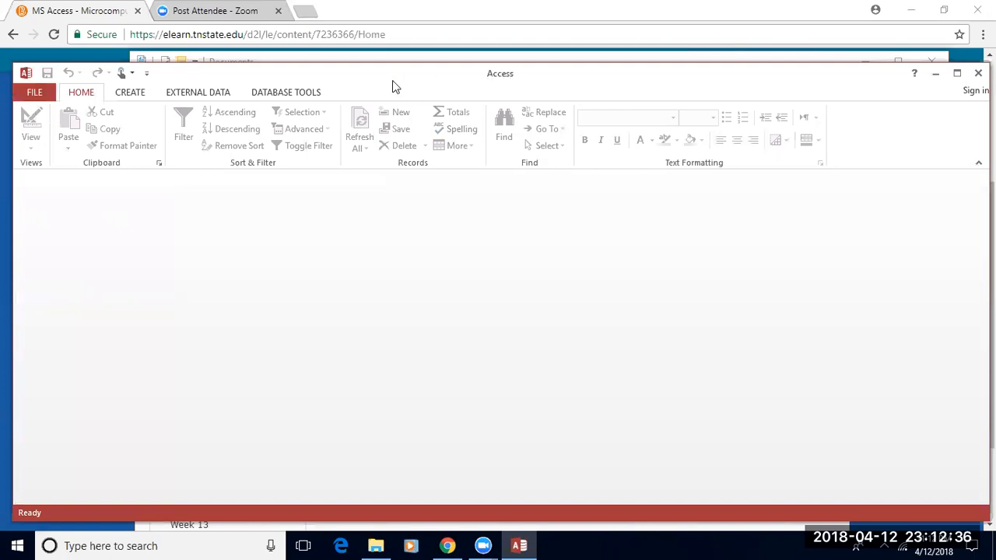
click(977, 73)
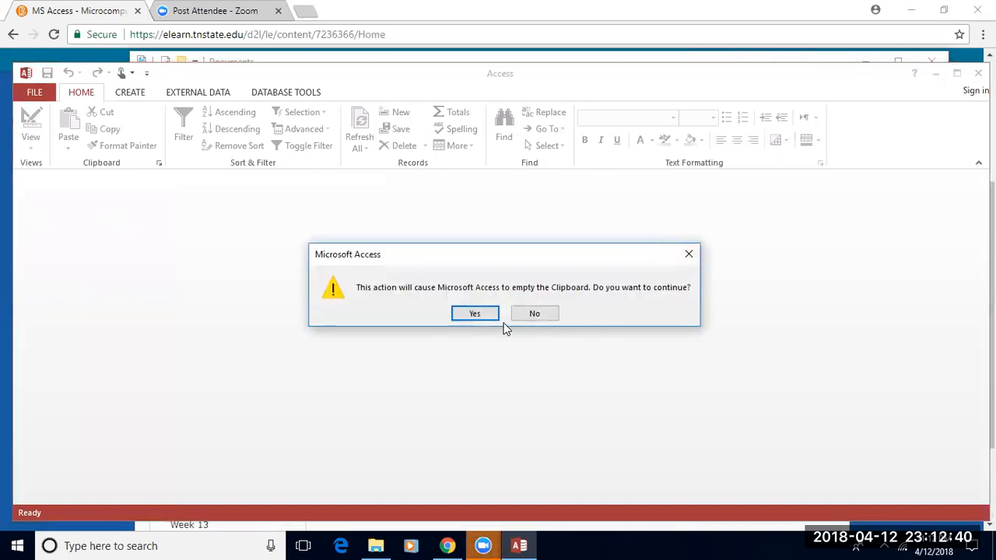
click(474, 314)
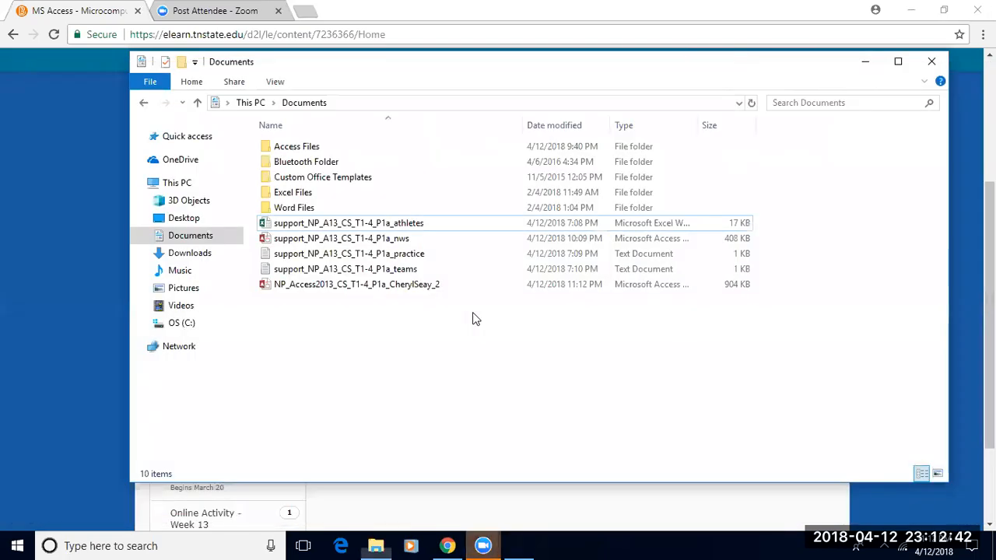